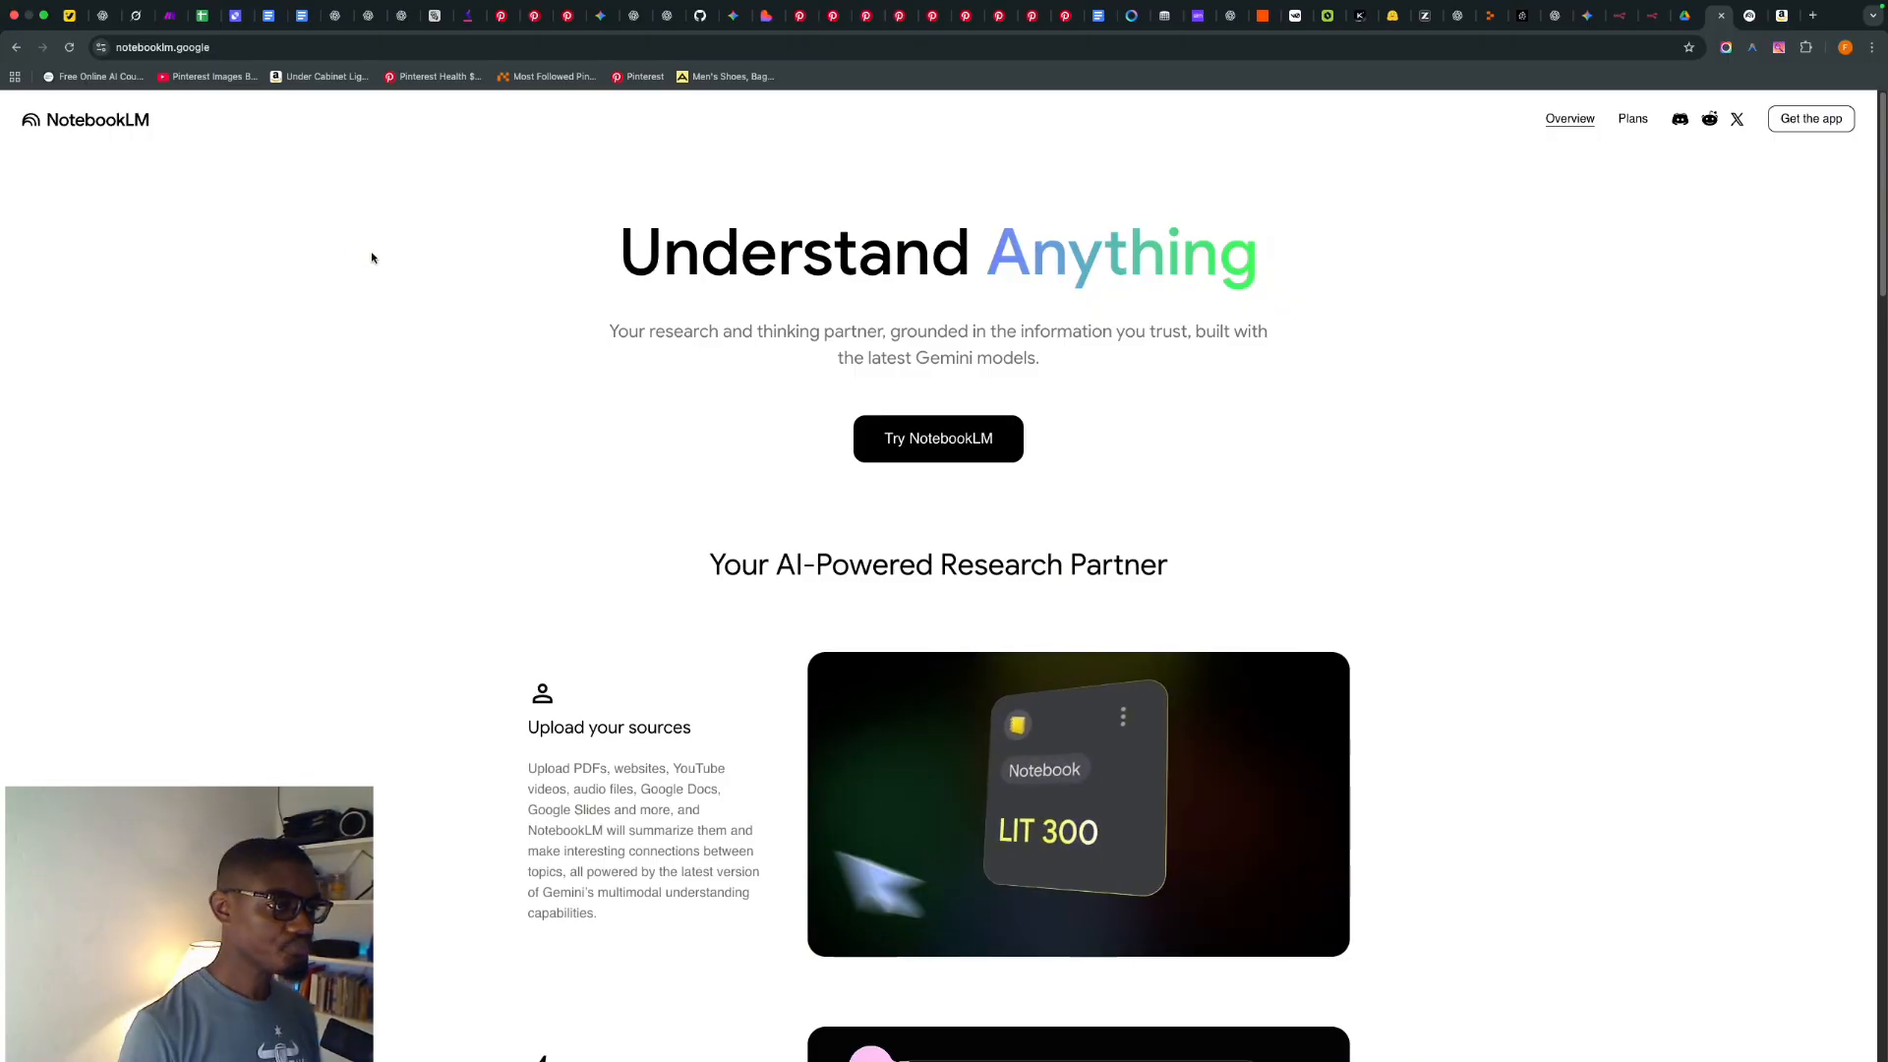
- Switch to the Amazon page of the yescool weighted blanket and examine its title, ratings, product information and customer reviews
left_click(1749, 16)
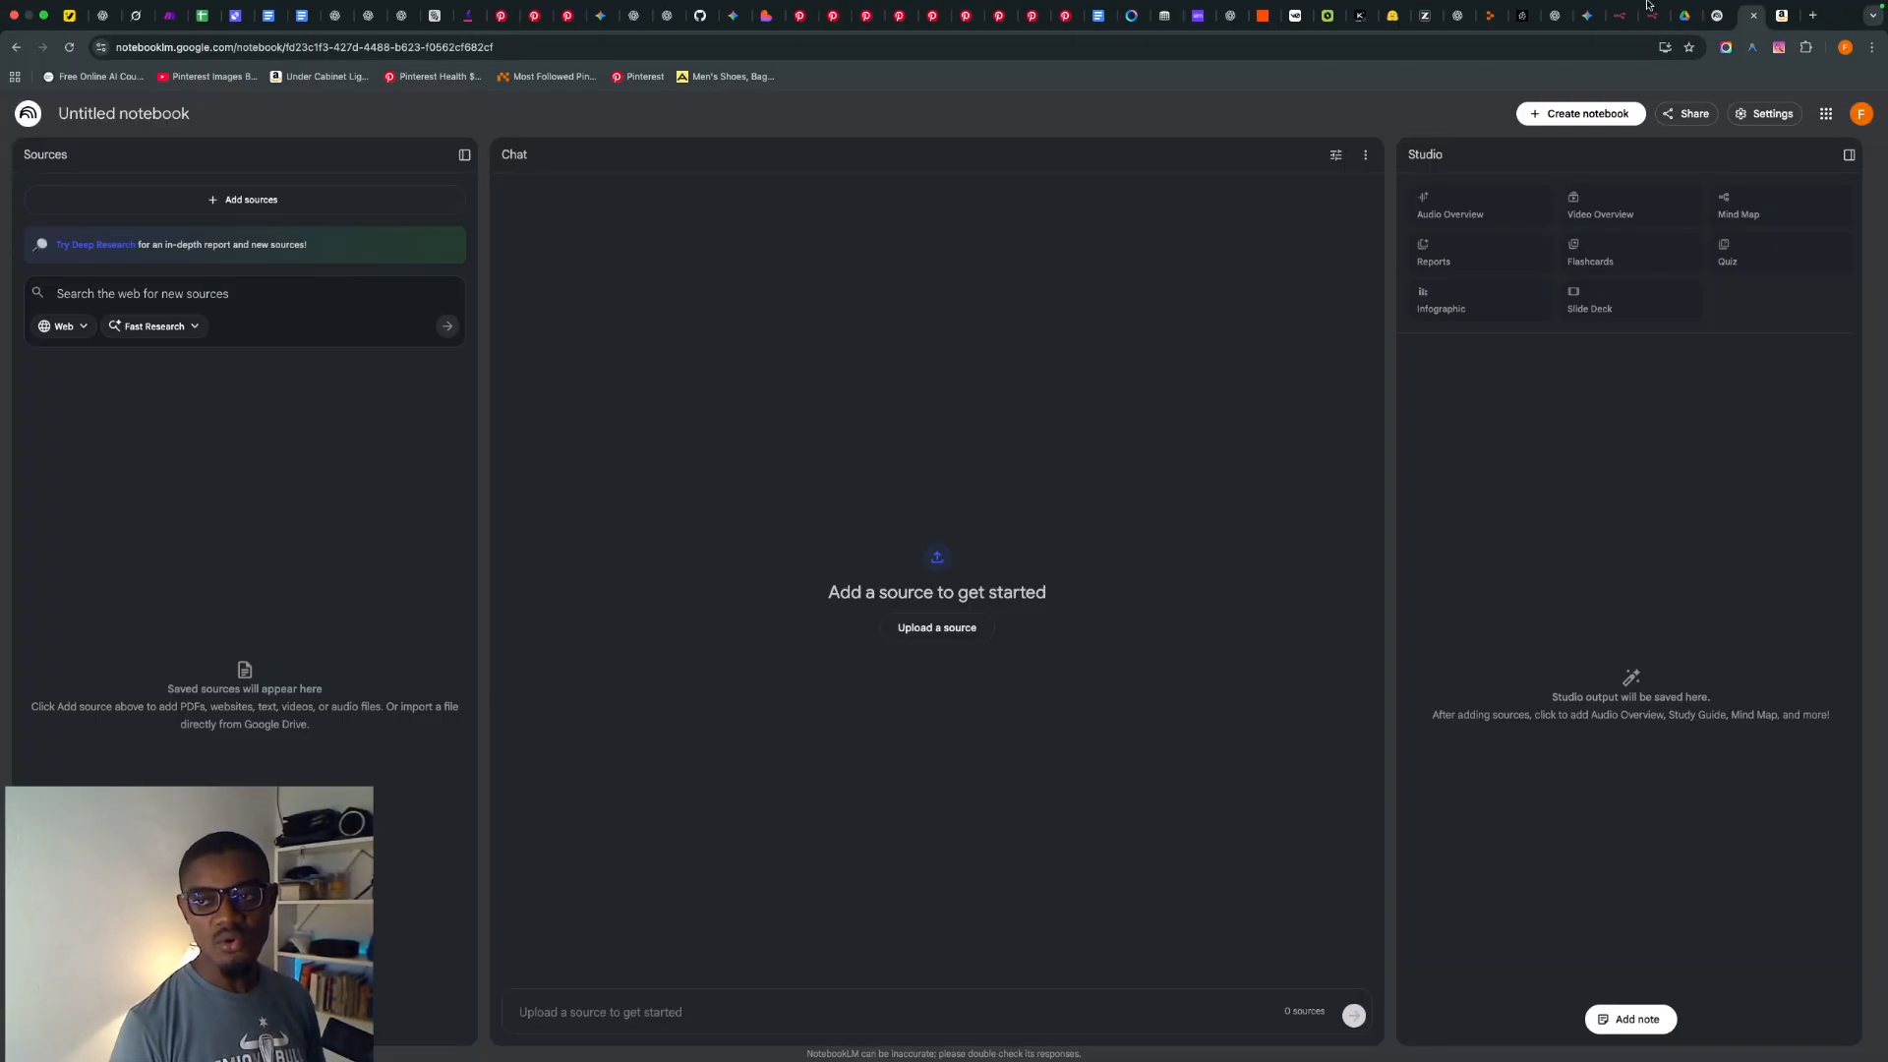
left_click(1778, 39)
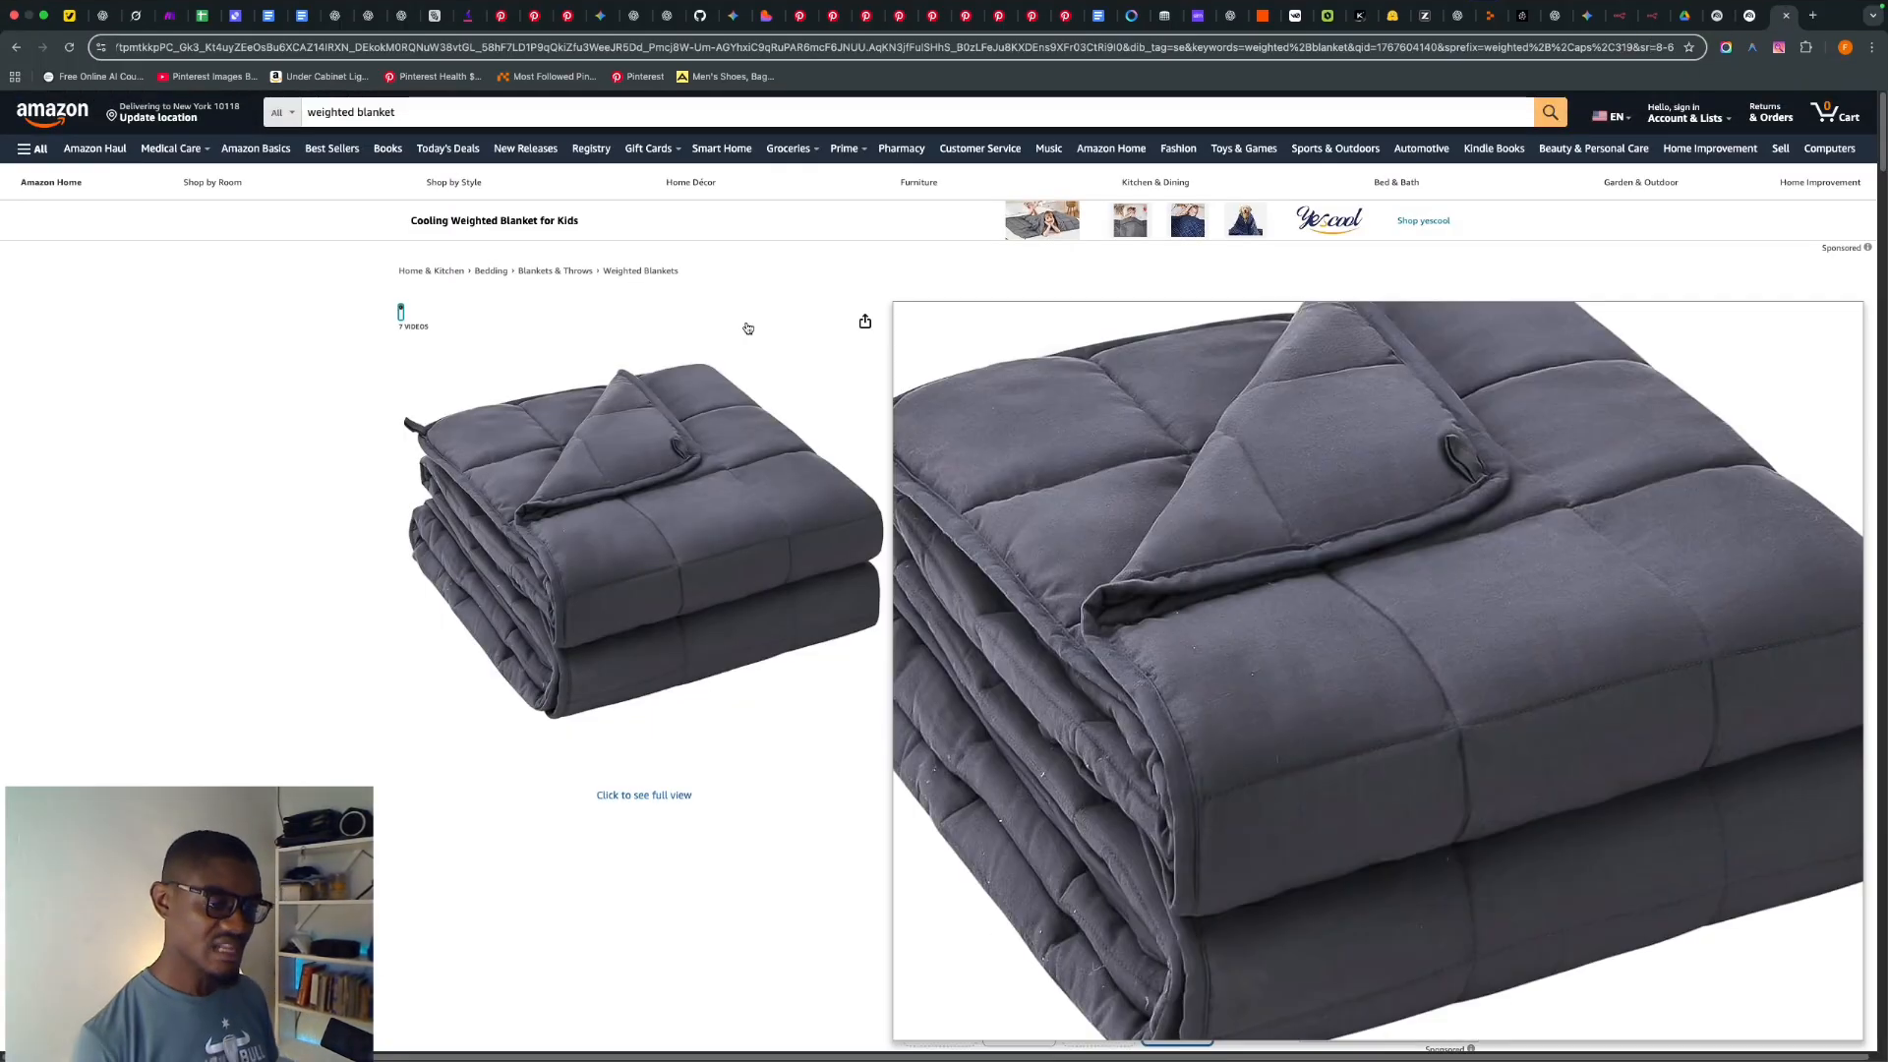
mouse_move(657, 175)
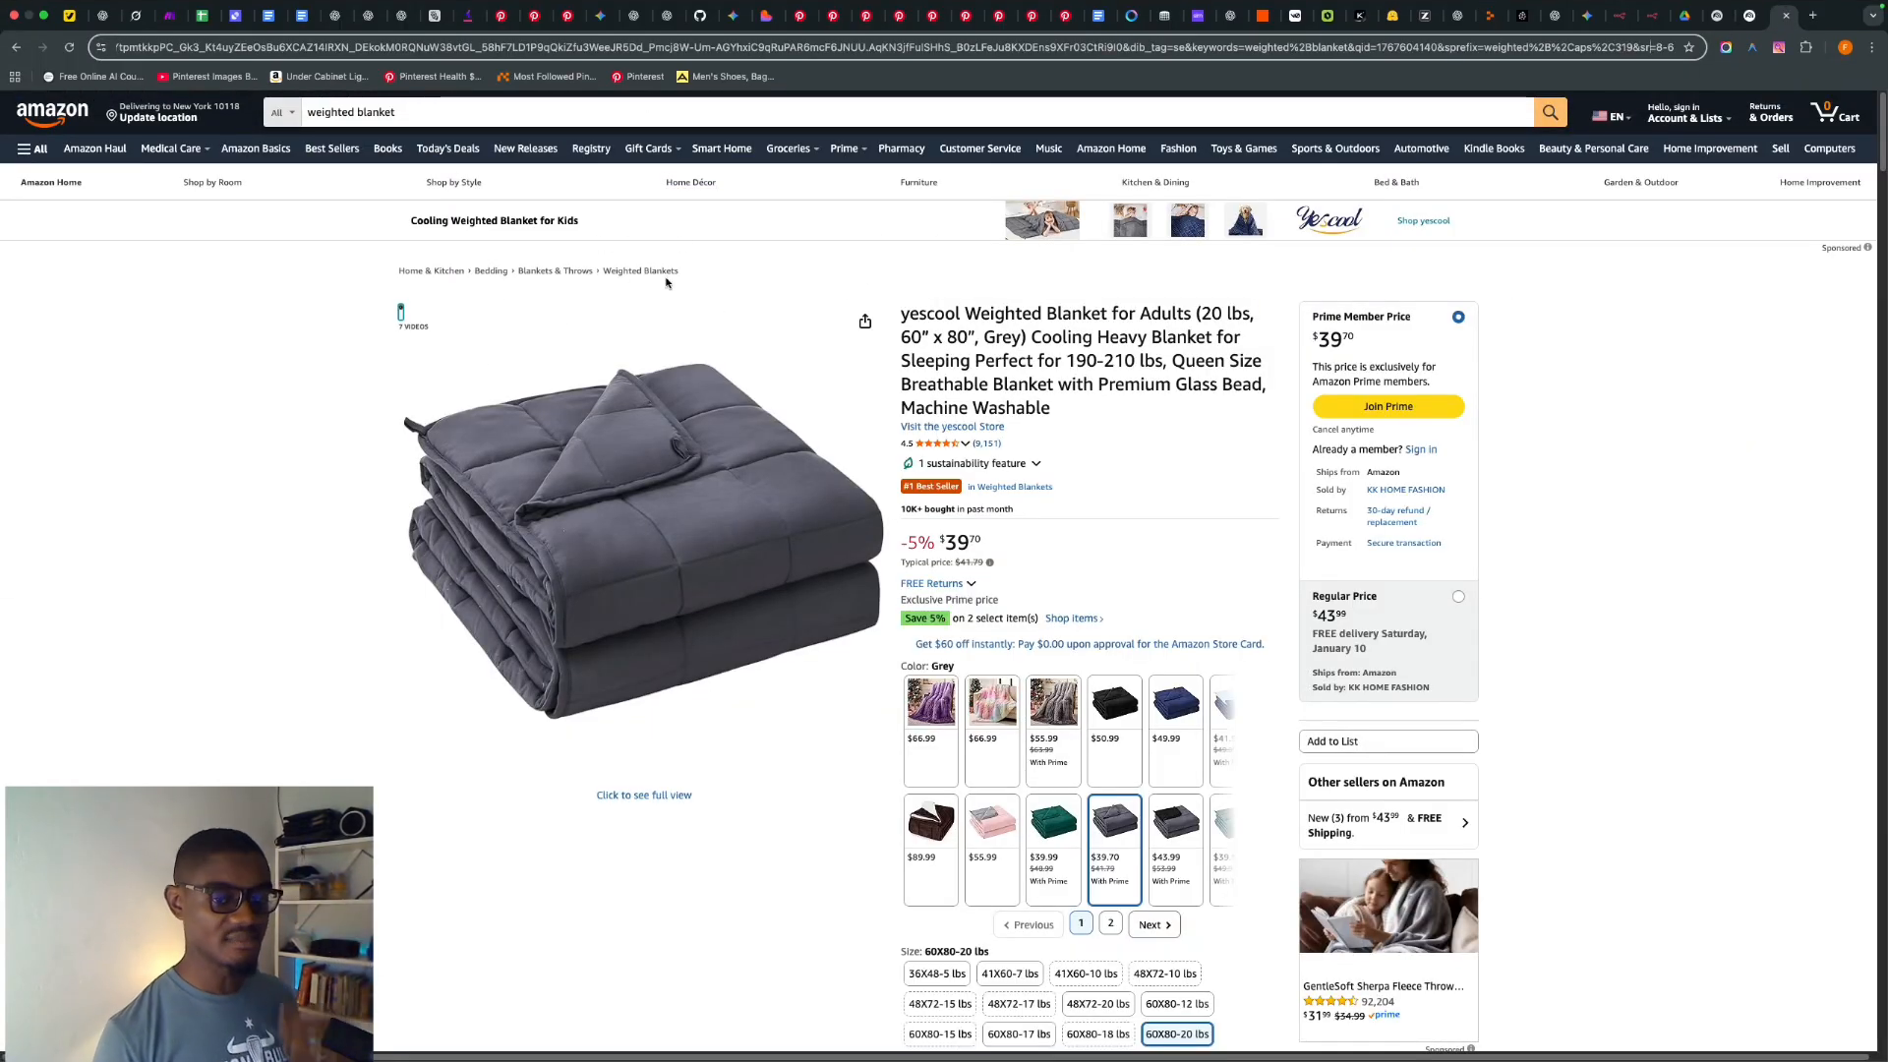
scroll(997, 435, "down", 5)
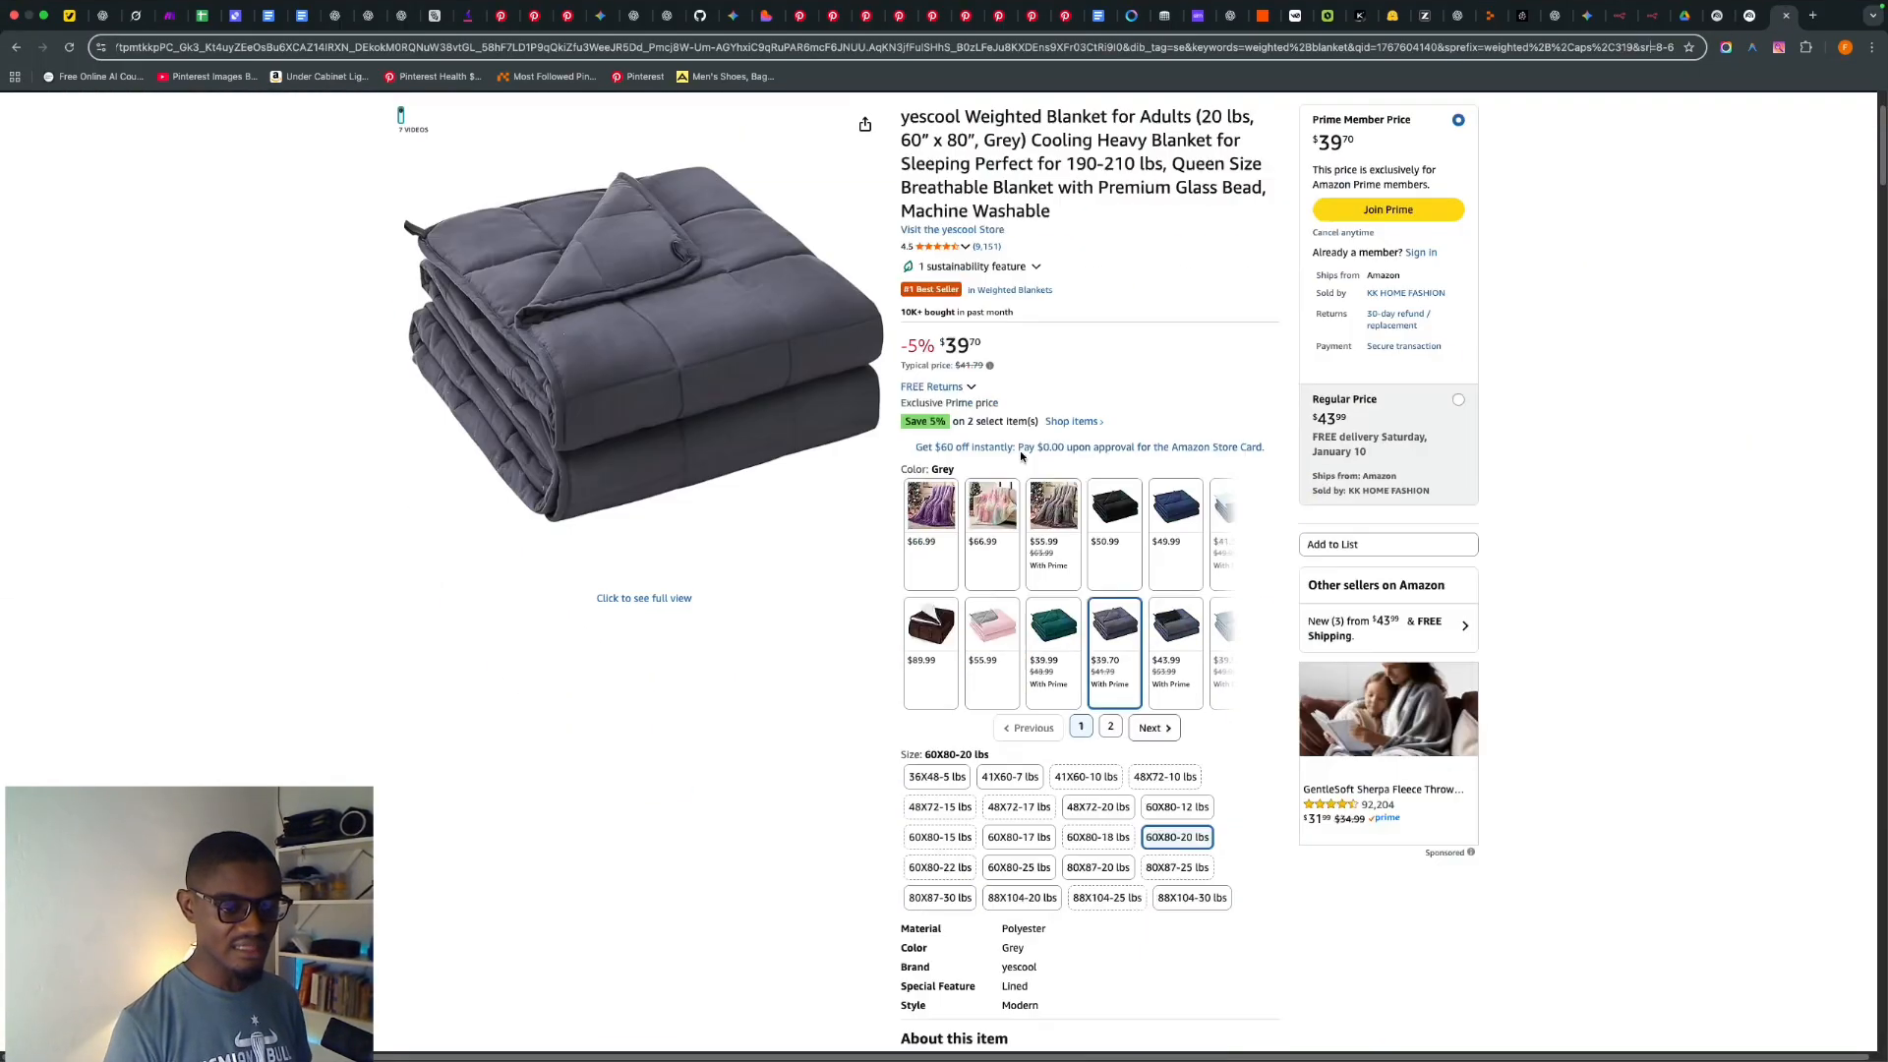
scroll(1011, 478, "up", 5)
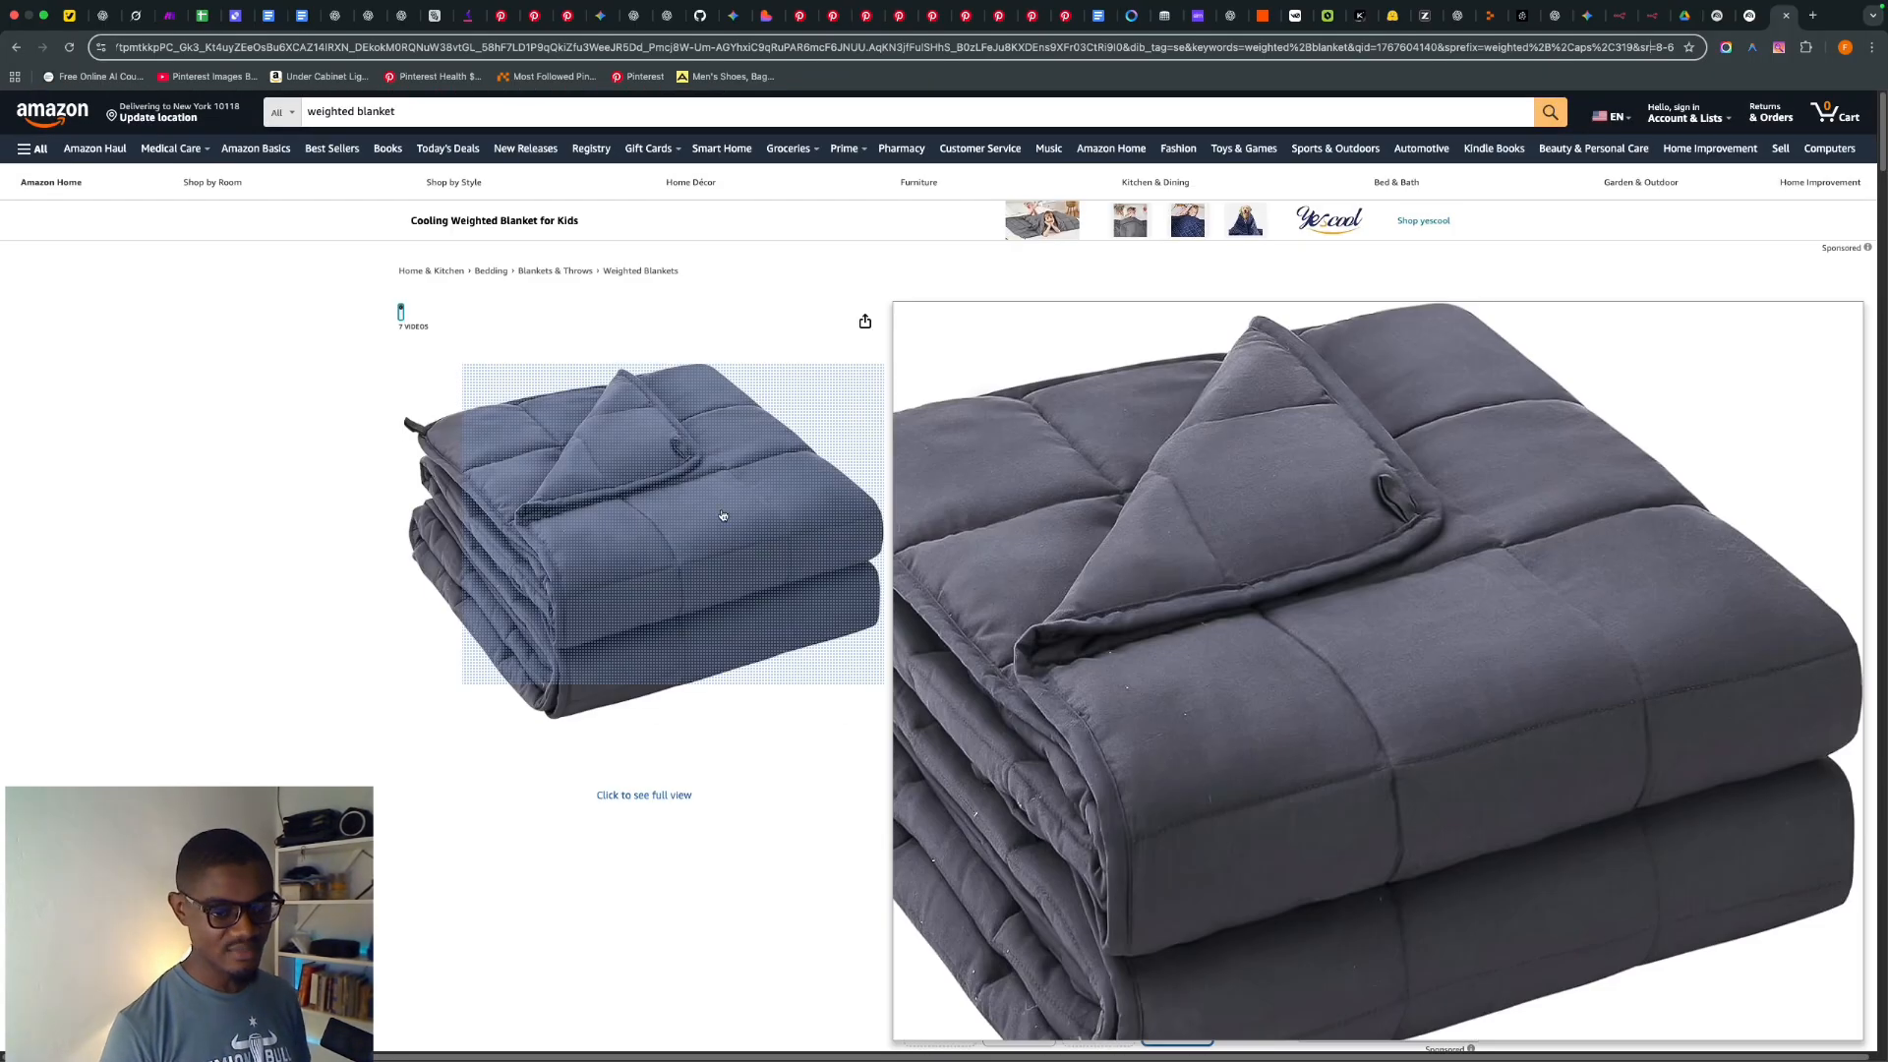
scroll(950, 540, "down", 1)
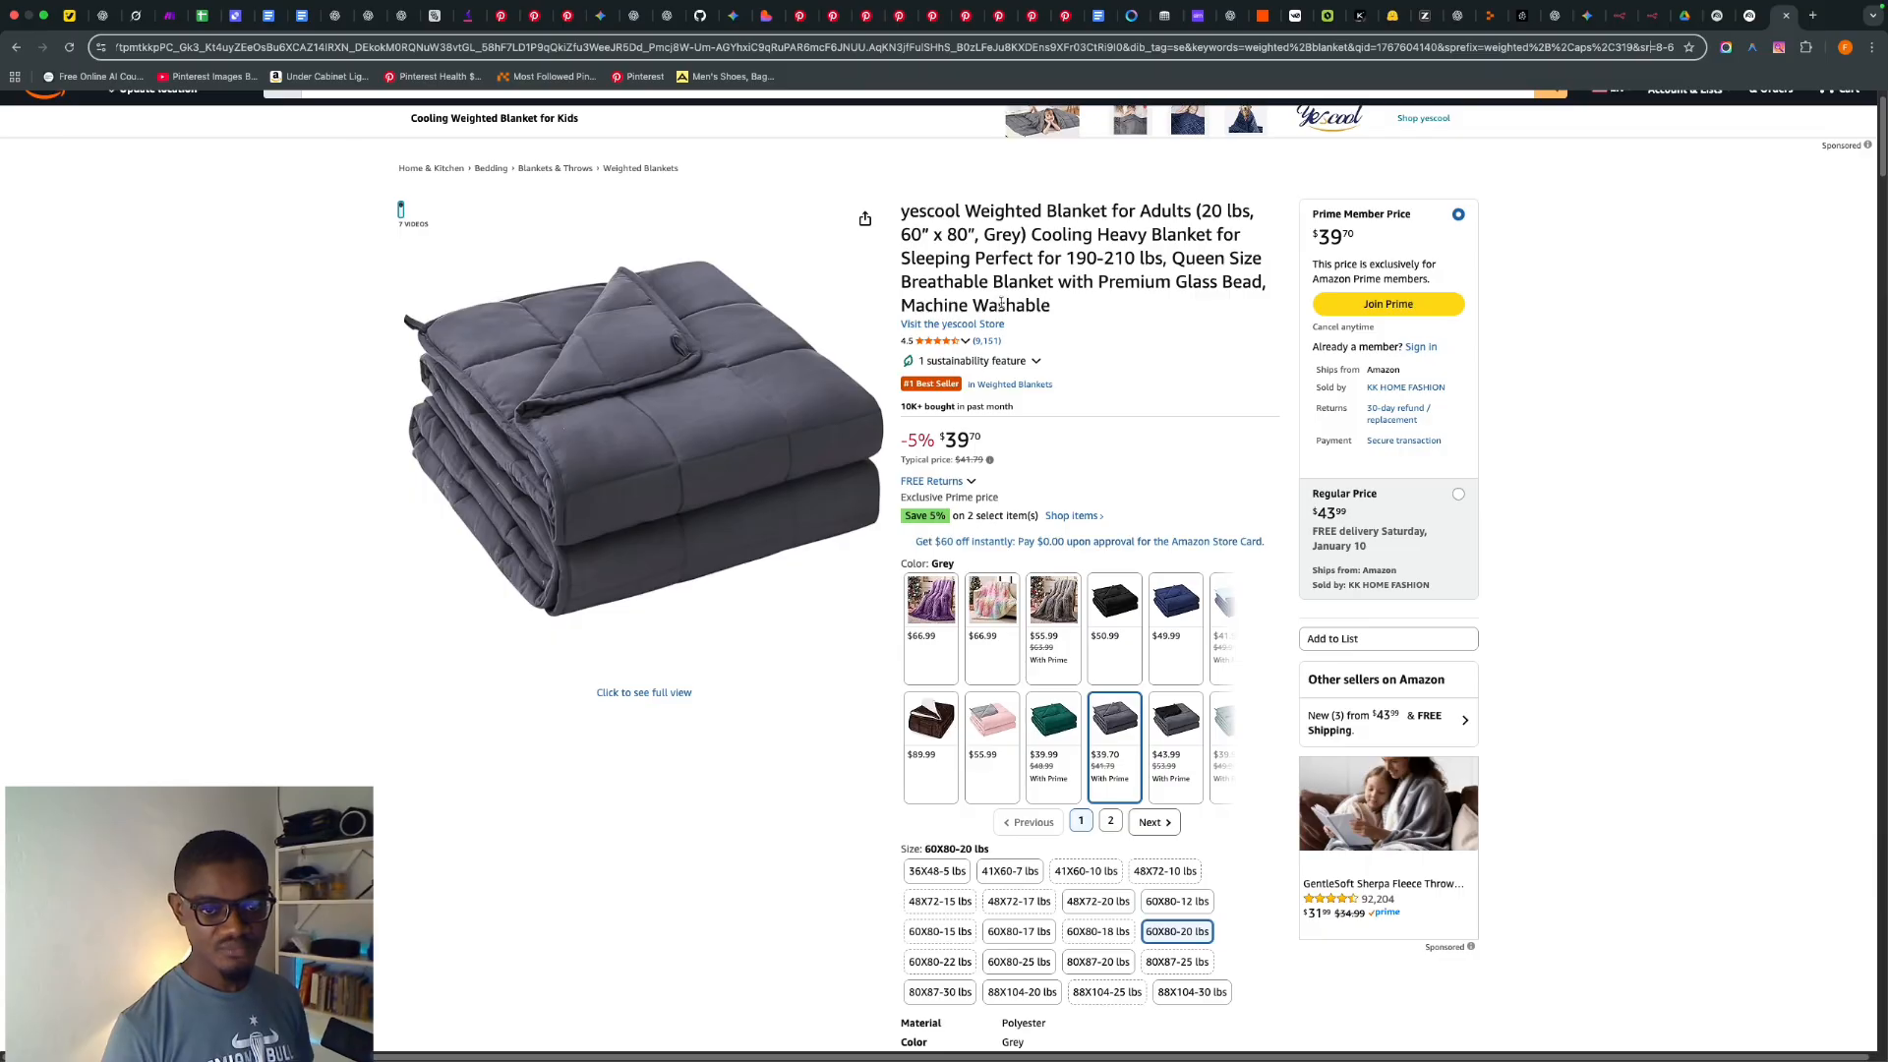
left_click_drag(901, 209, 1108, 283)
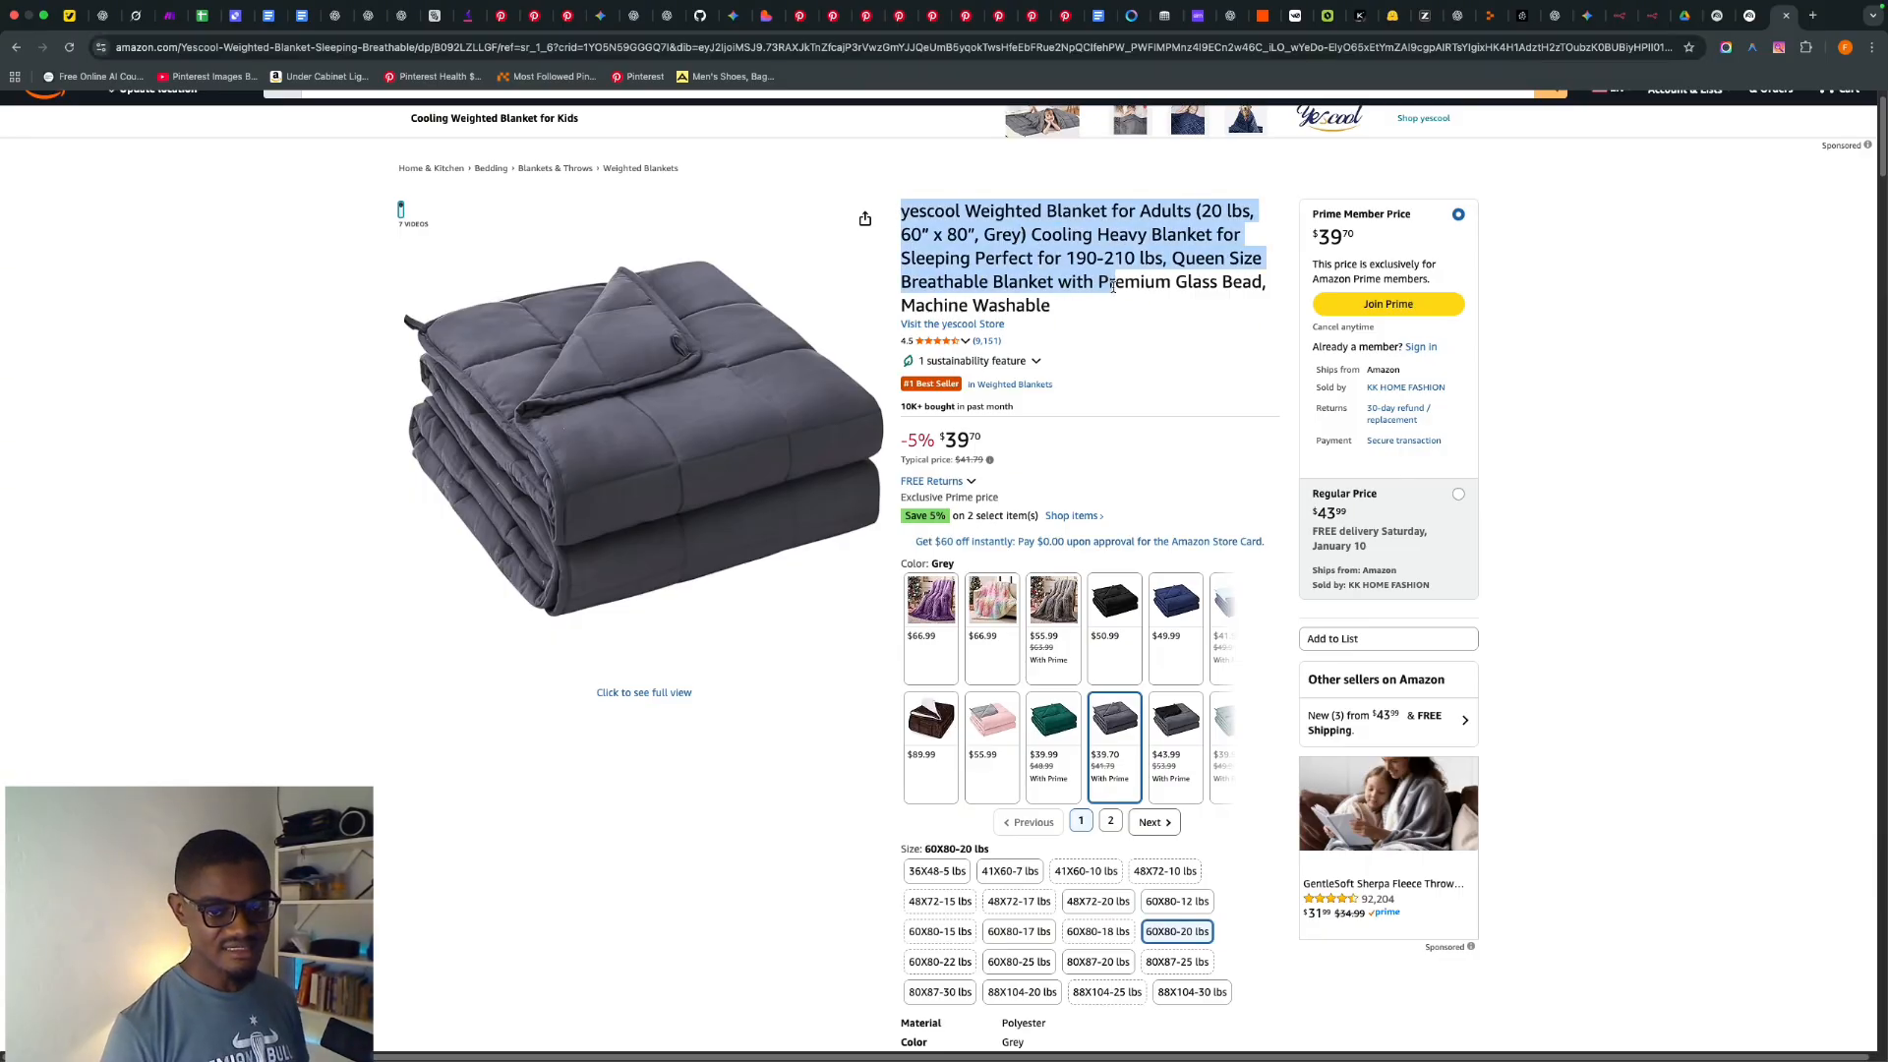
mouse_move(962, 341)
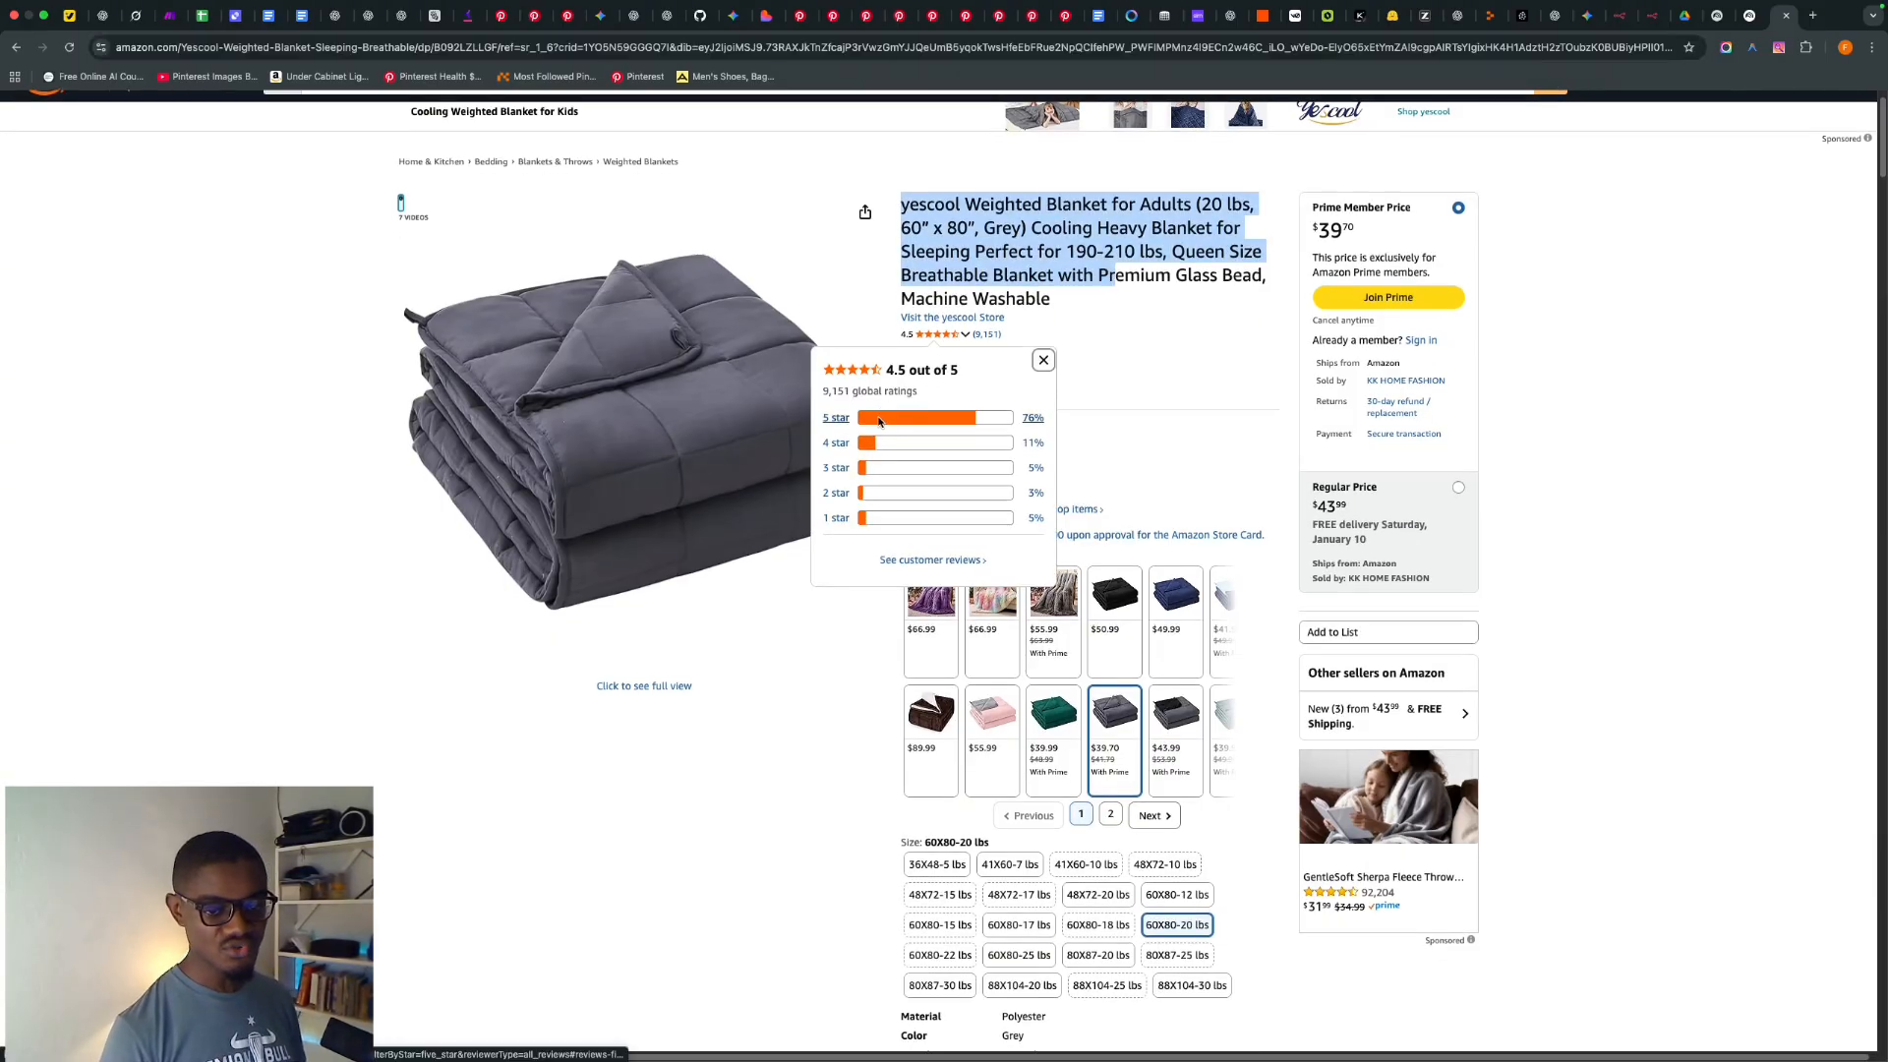
scroll(881, 421, "down", 20)
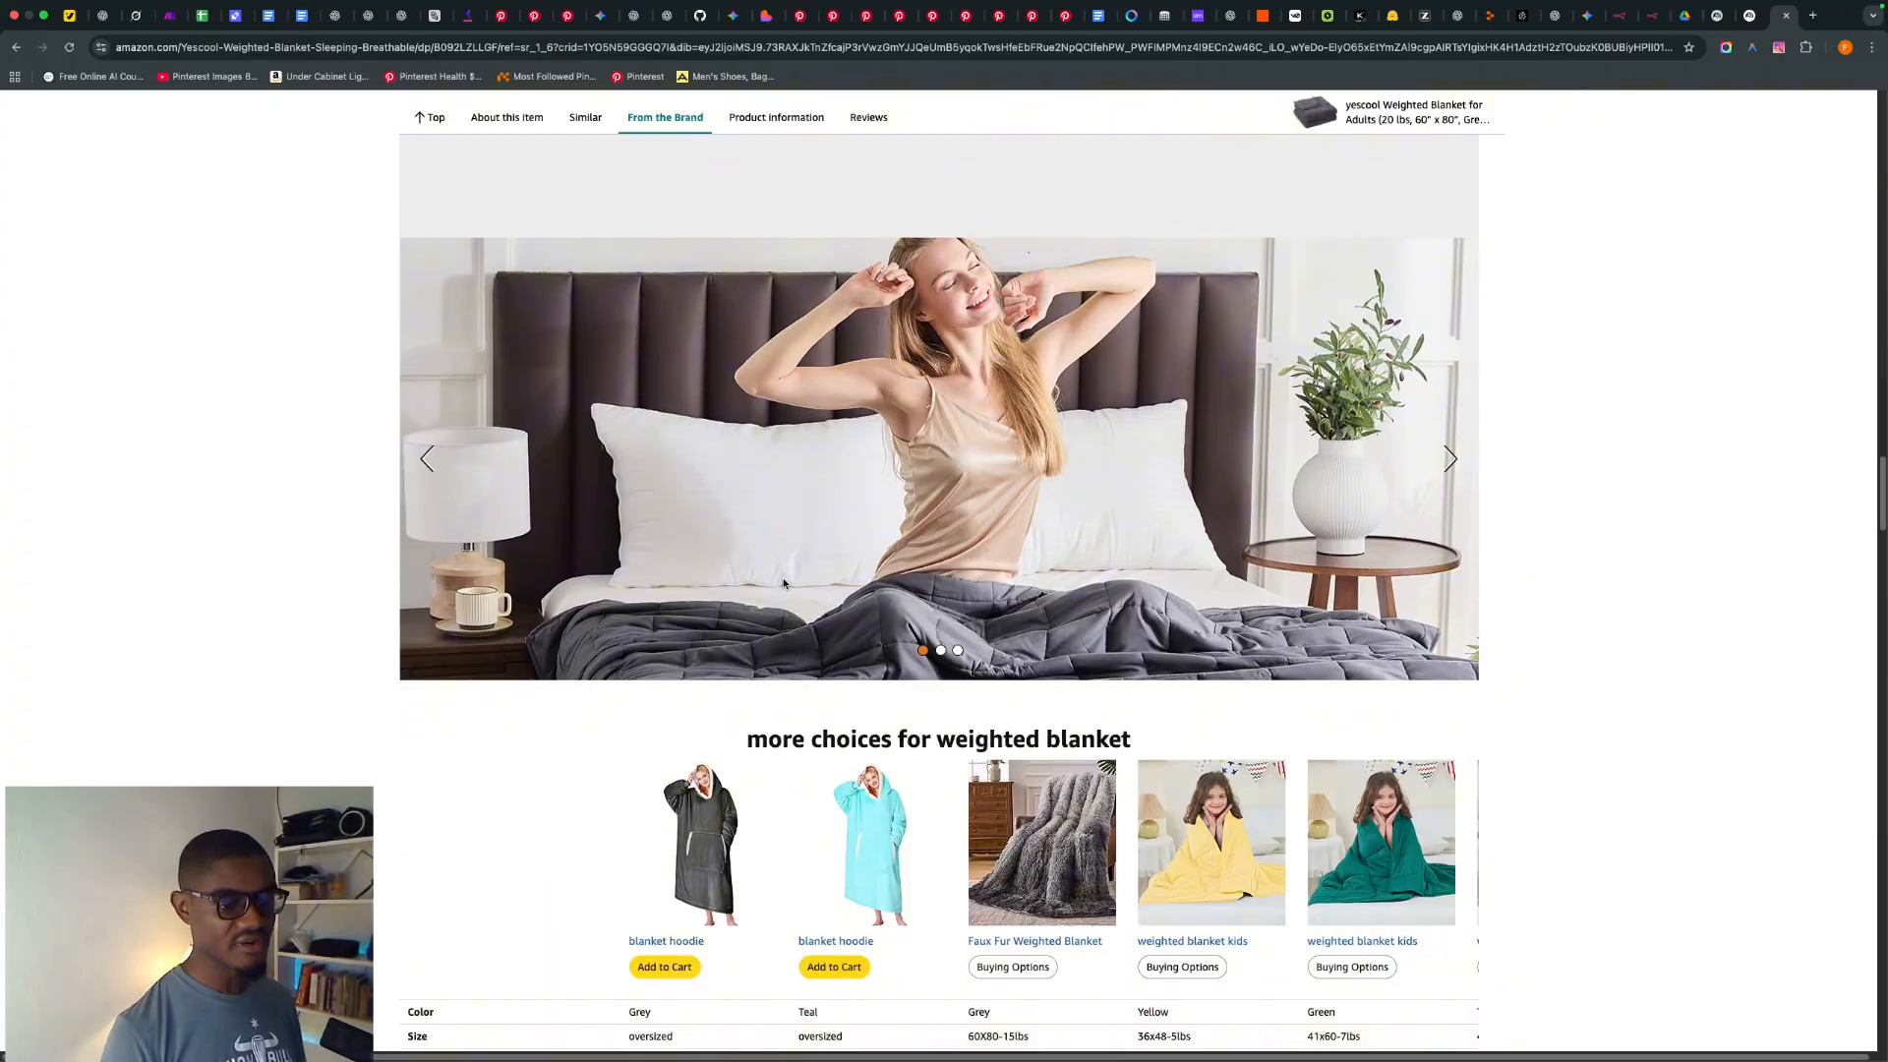
scroll(784, 584, "down", 15)
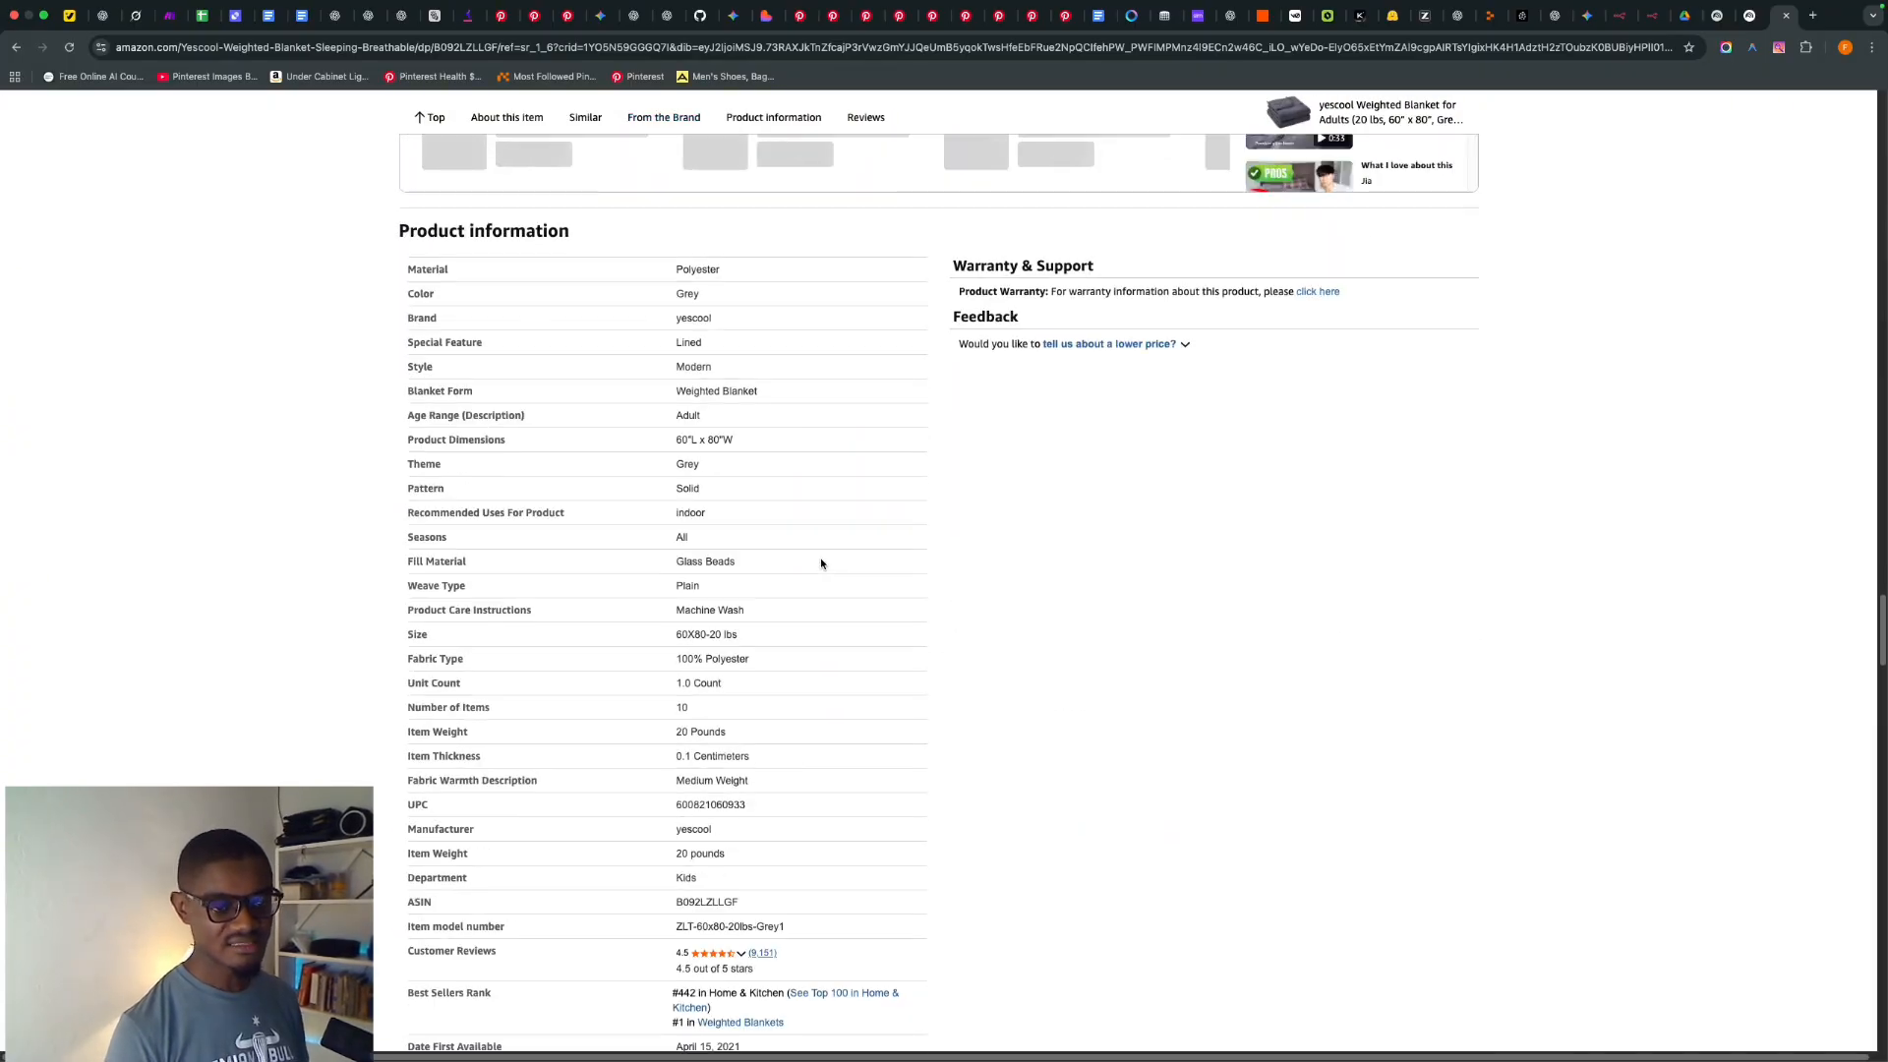
scroll(821, 562, "down", 15)
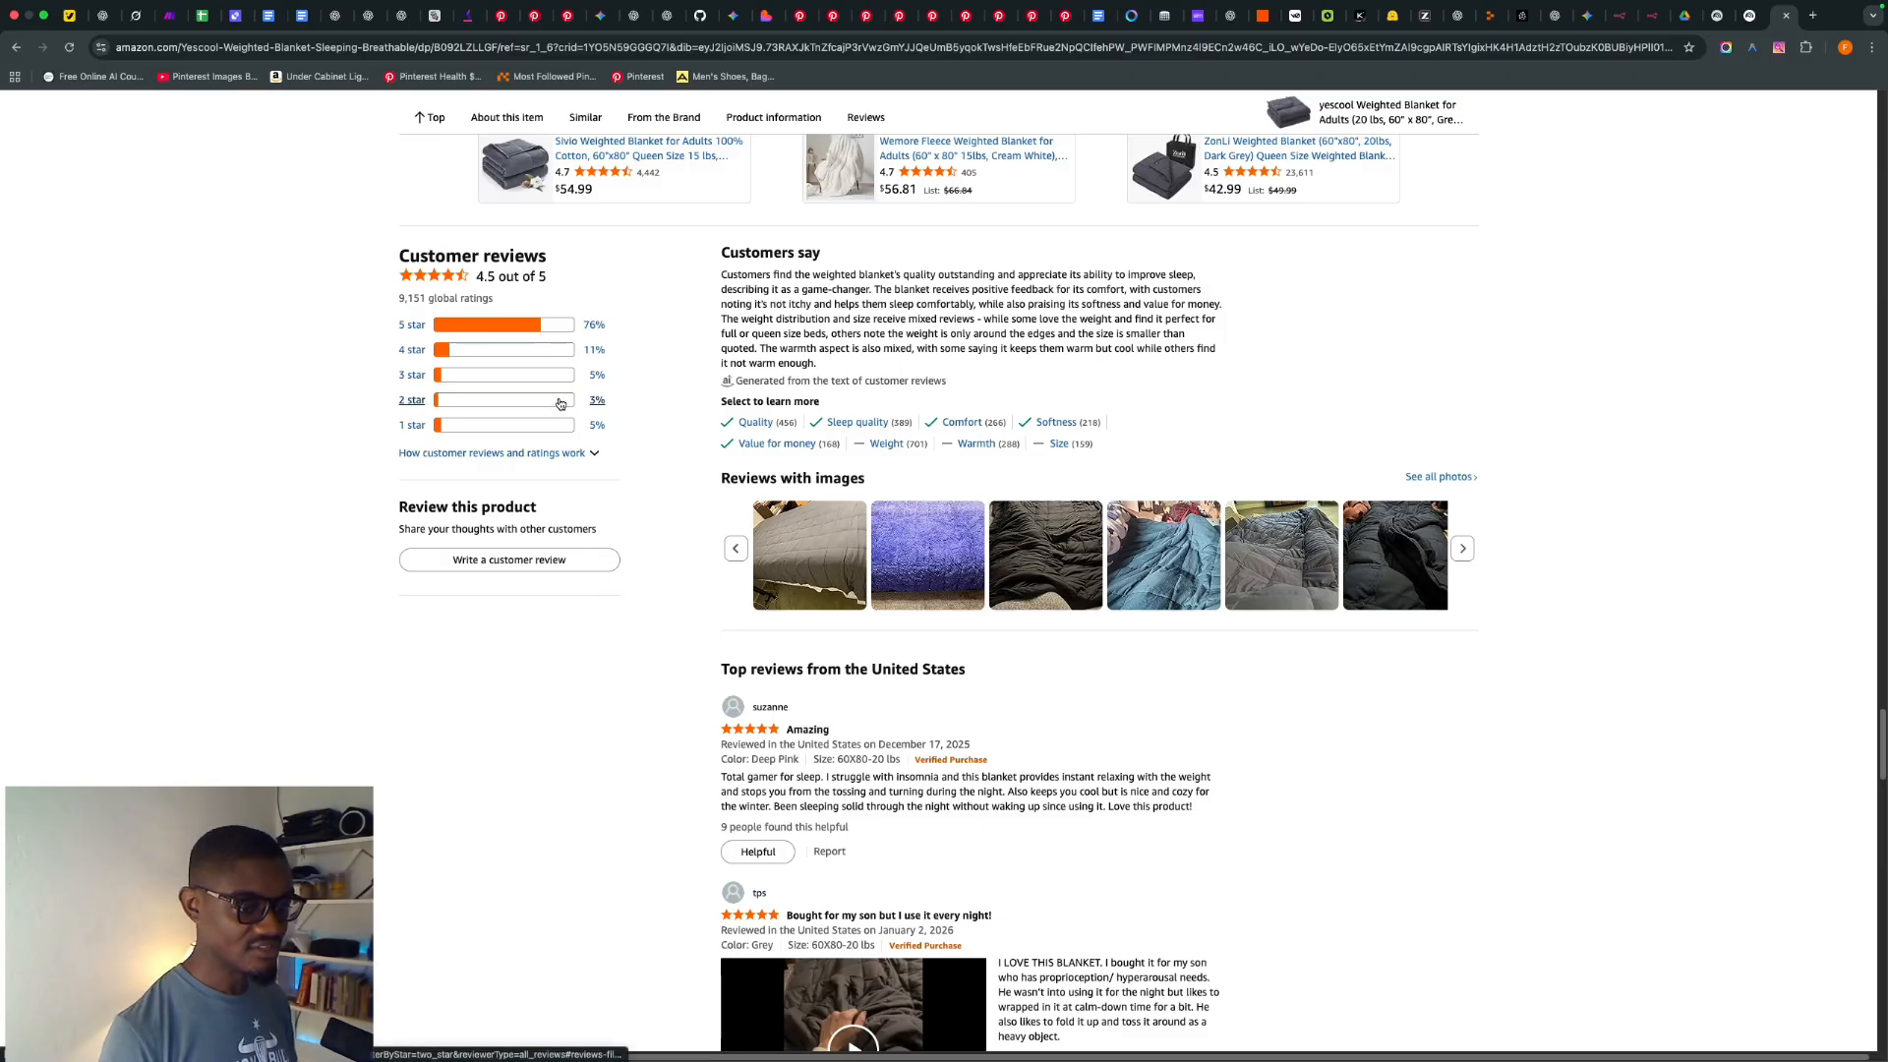
scroll(496, 422, "up", 20)
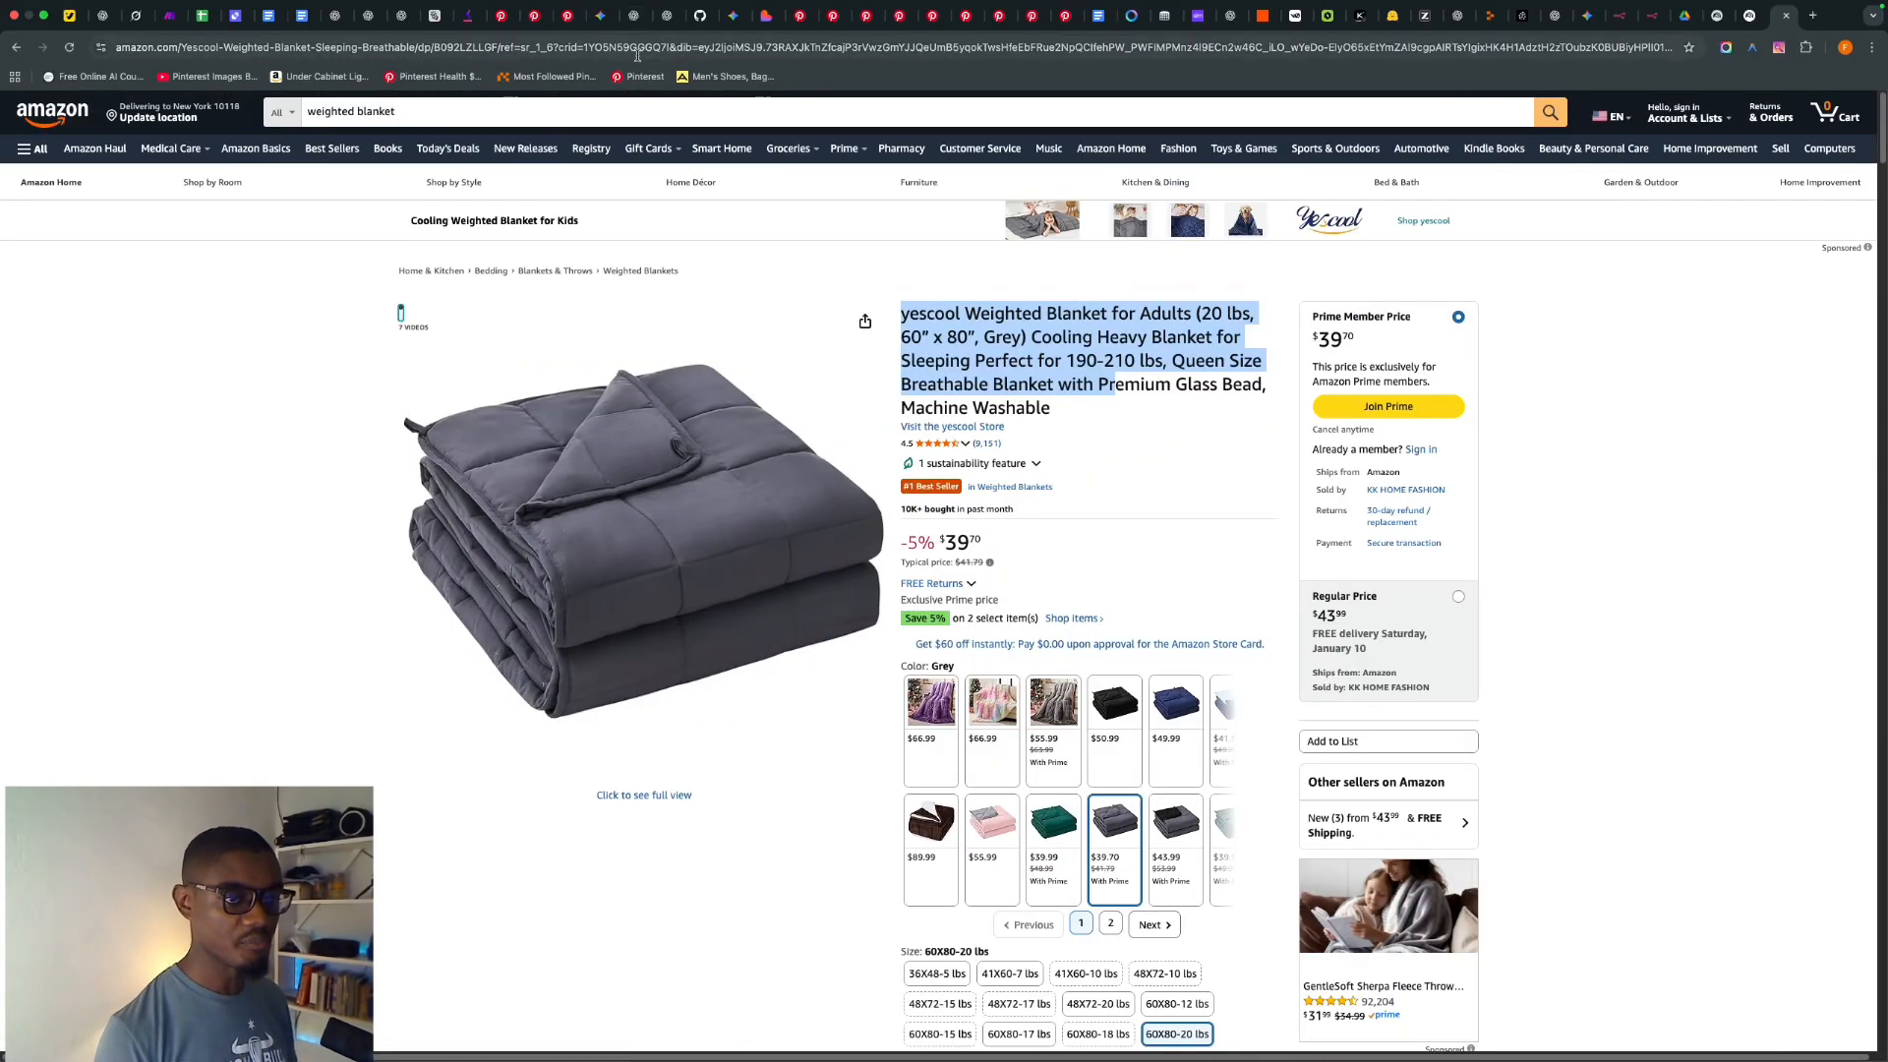
- Copy the web address of the yescool weighted blanket's Amazon page
left_click(637, 56)
right_click(637, 54)
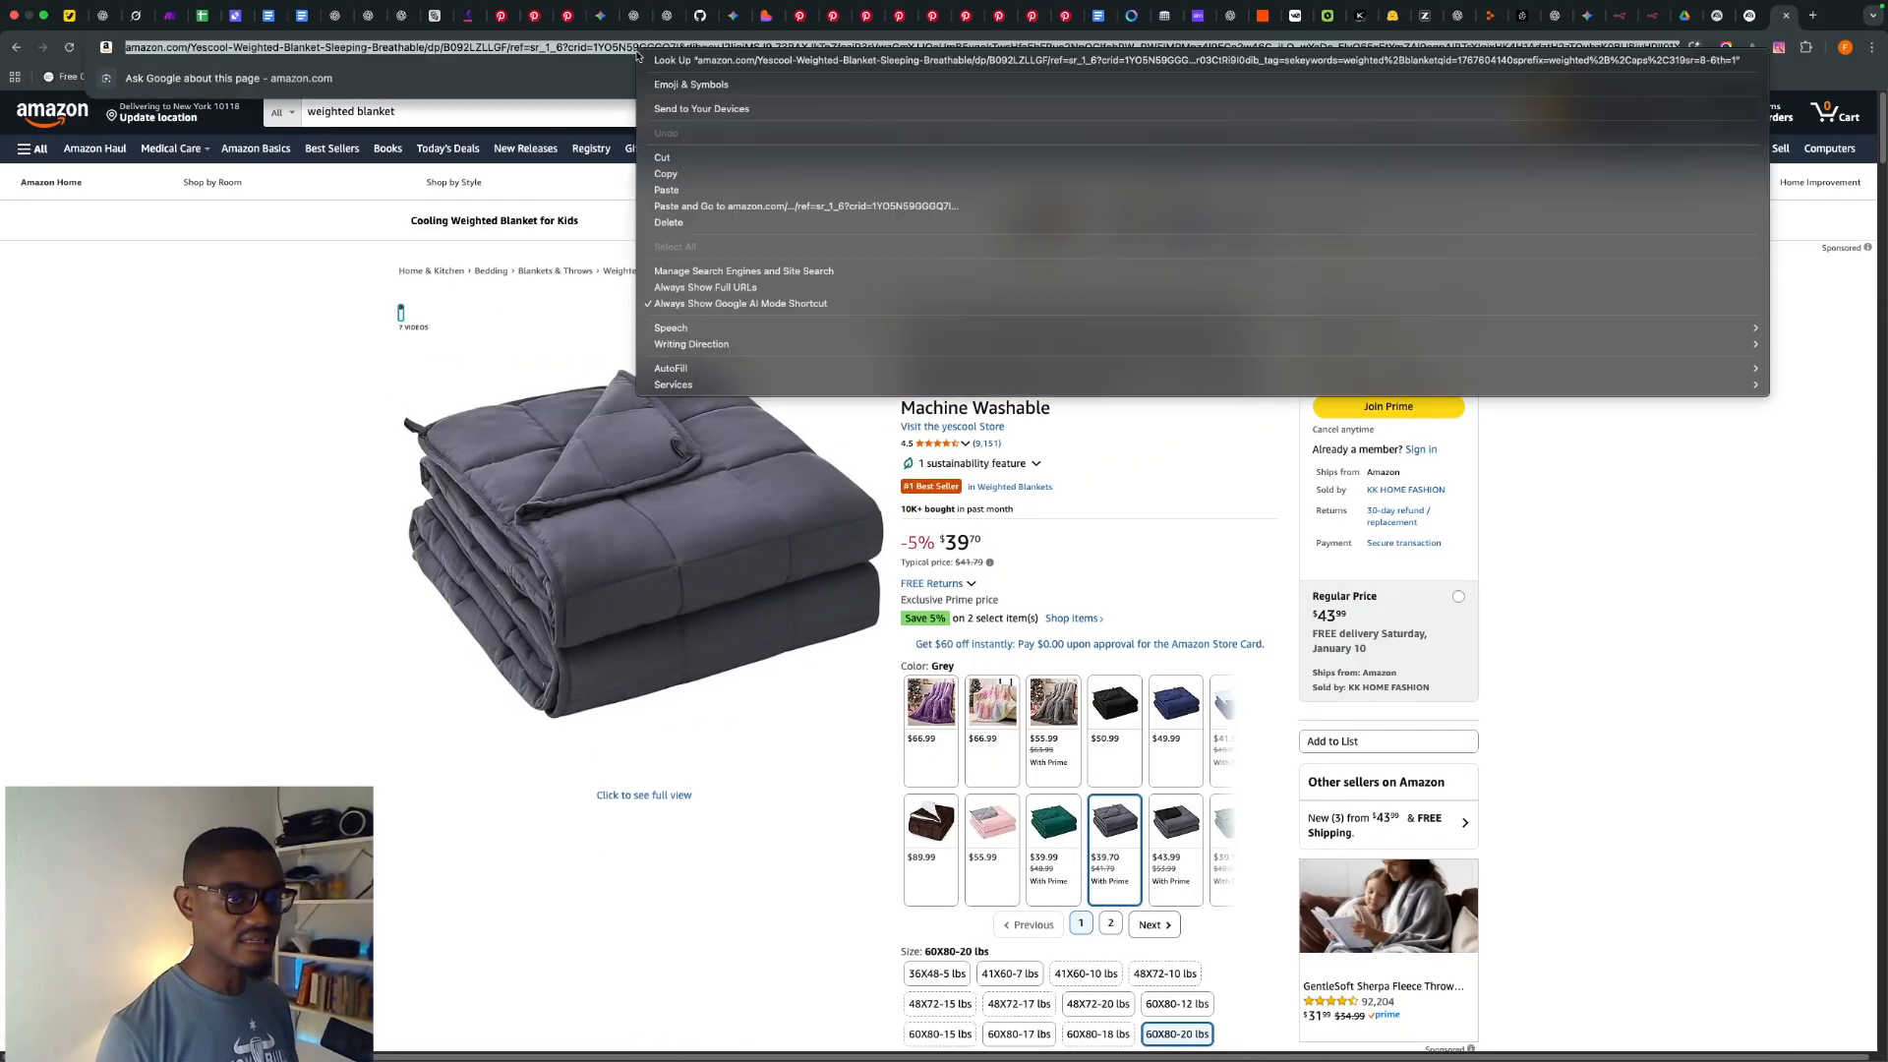
left_click(637, 197)
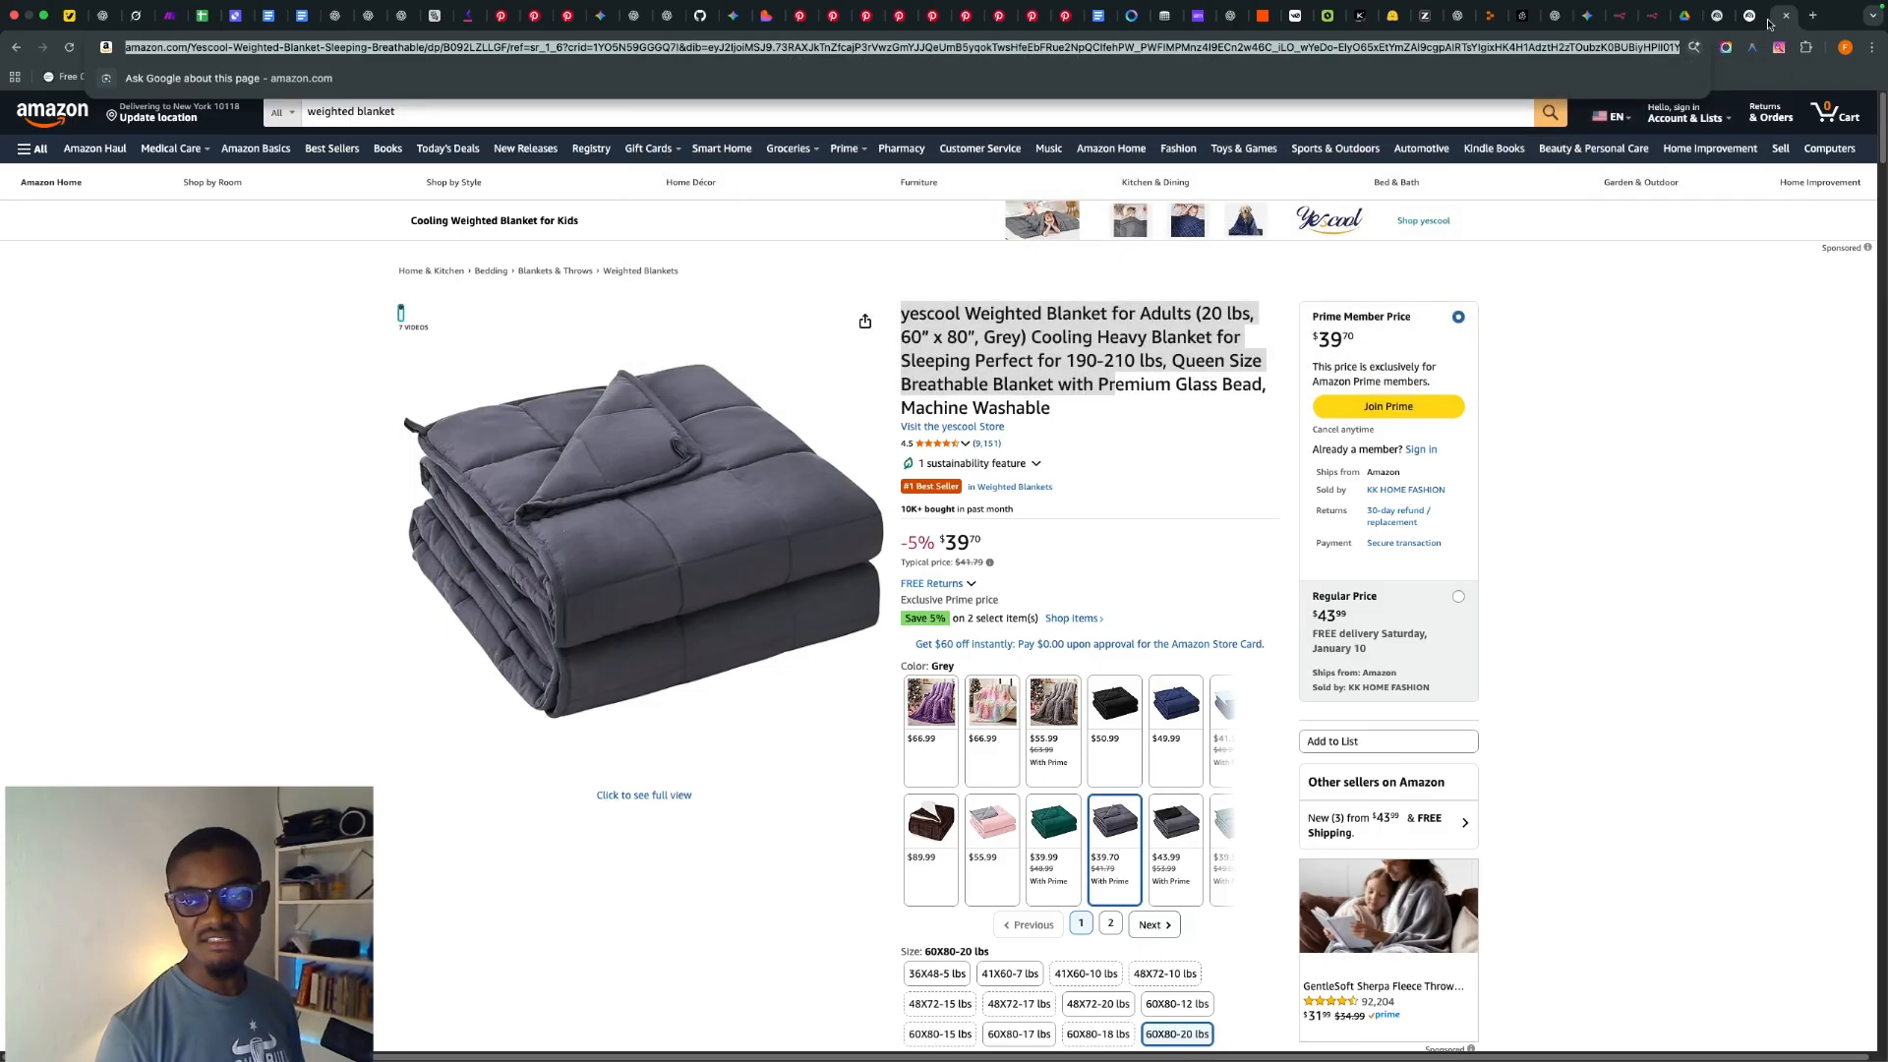
- Return to the untitled NotebookLM notebook and add the copied Amazon product URL as a website source
left_click(1759, 20)
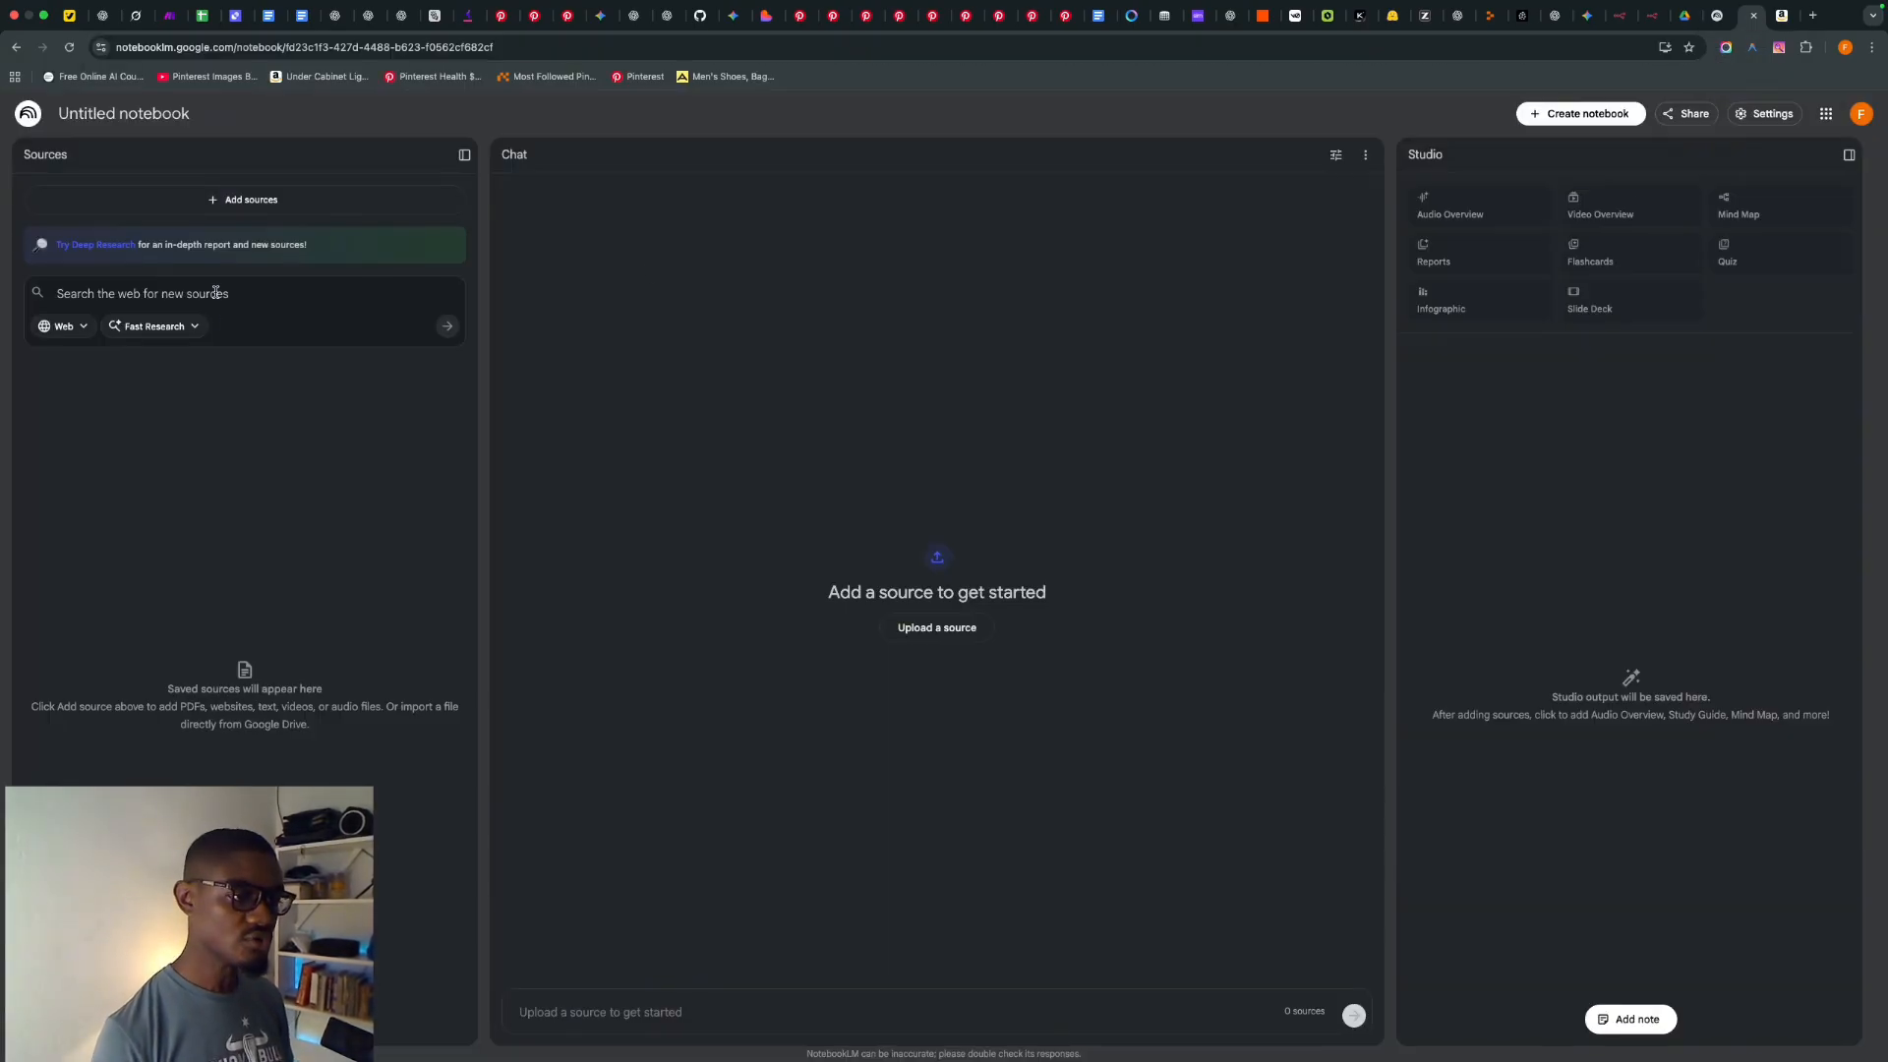
left_click(245, 201)
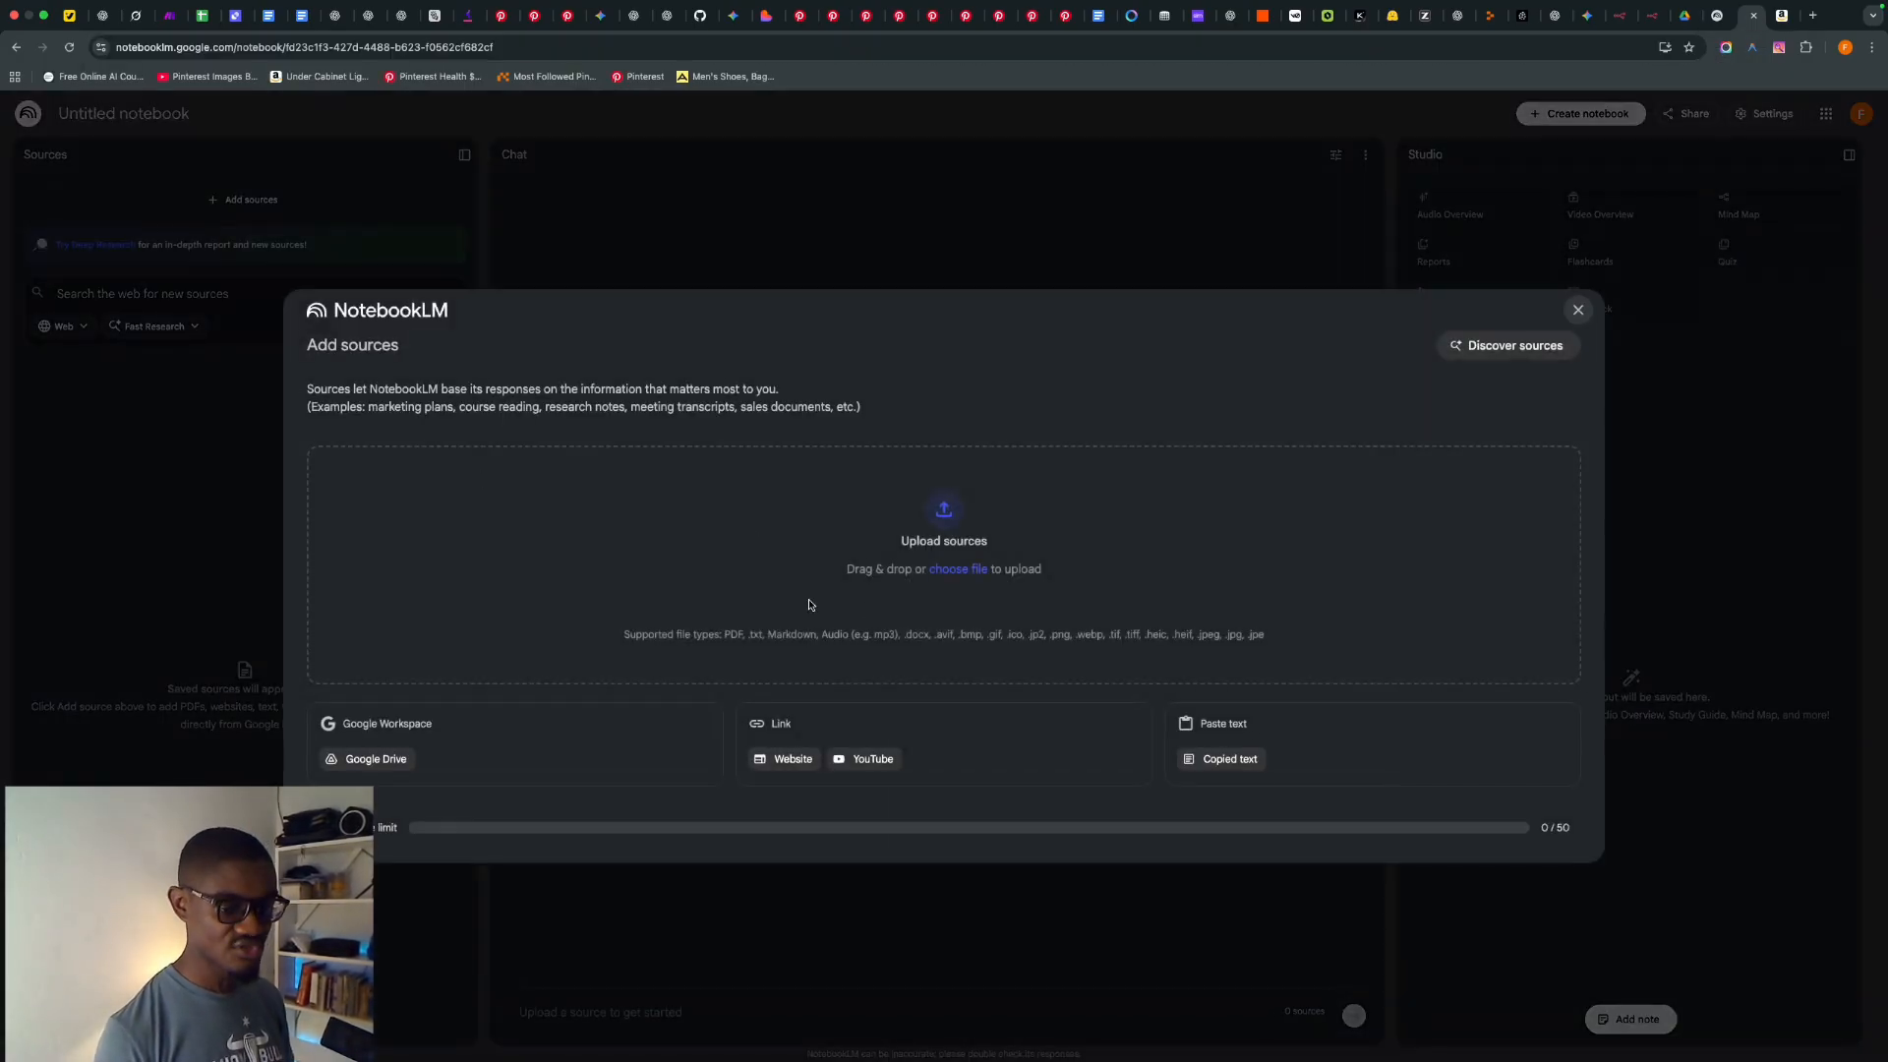
left_click(791, 756)
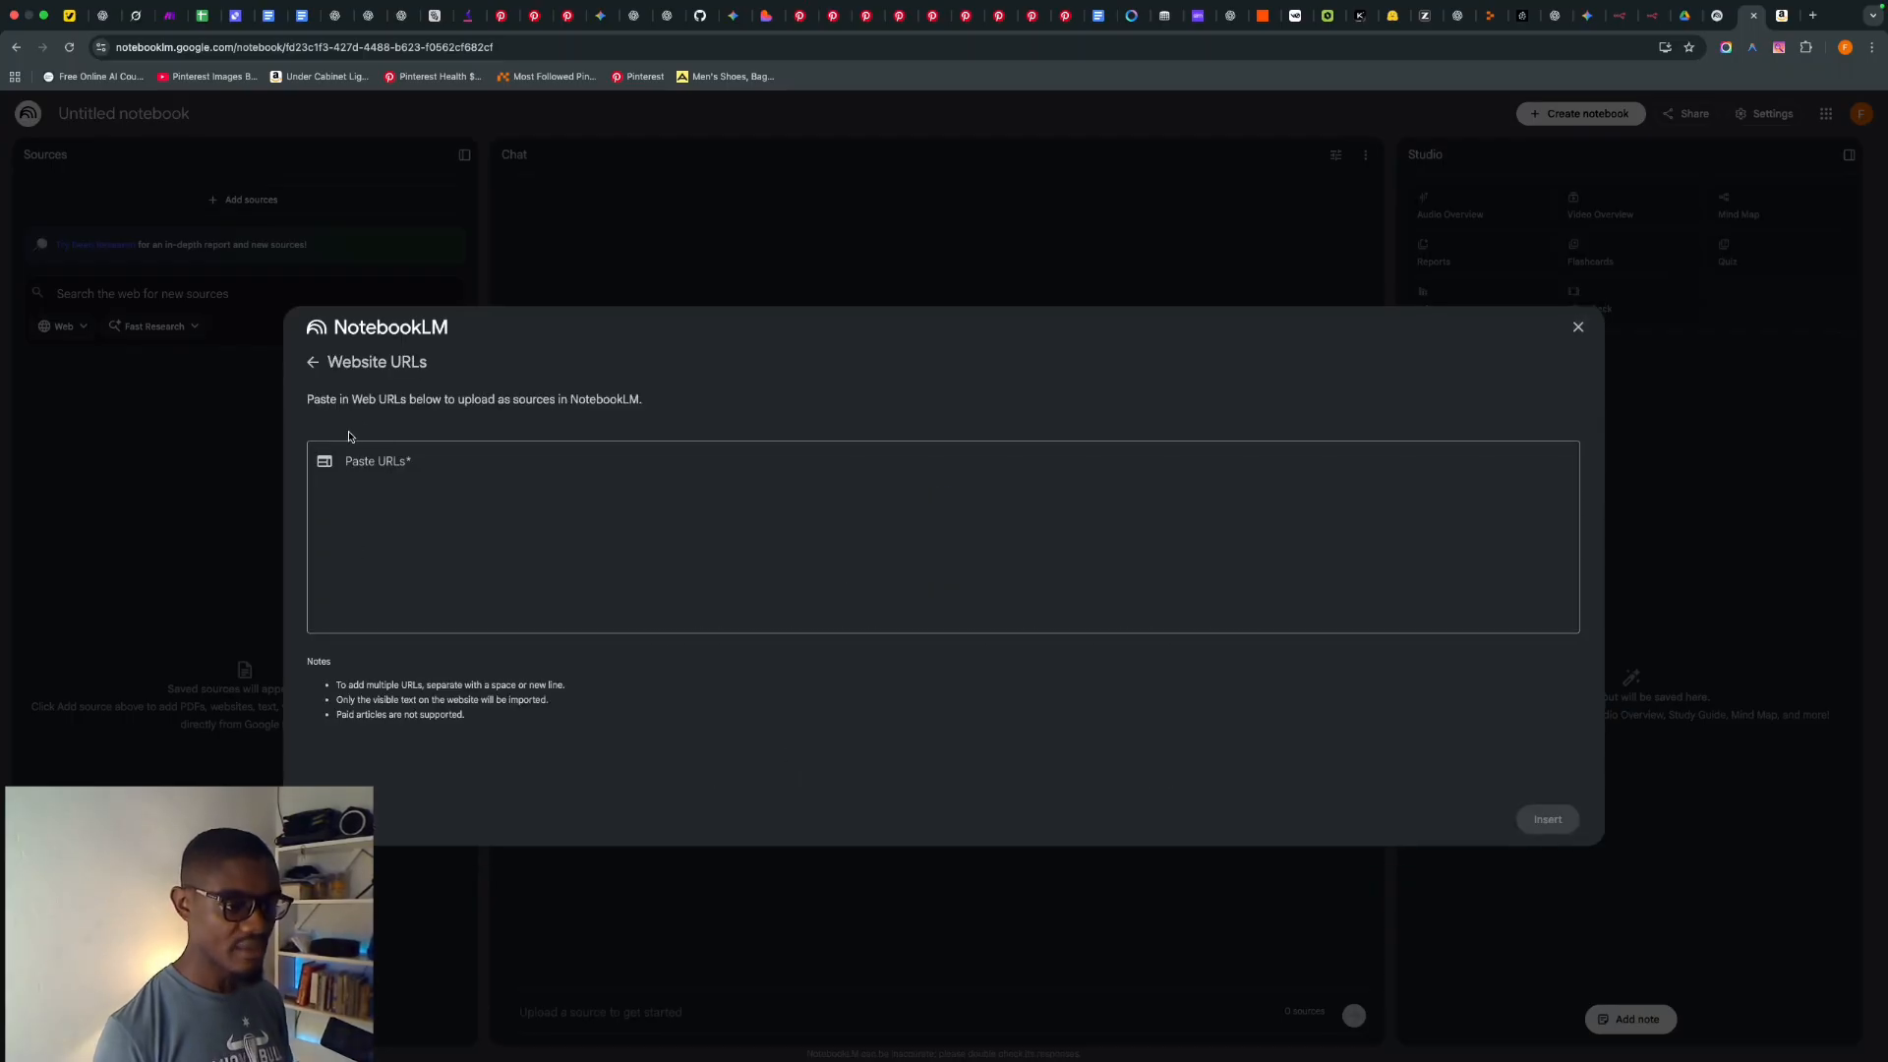
right_click(369, 472)
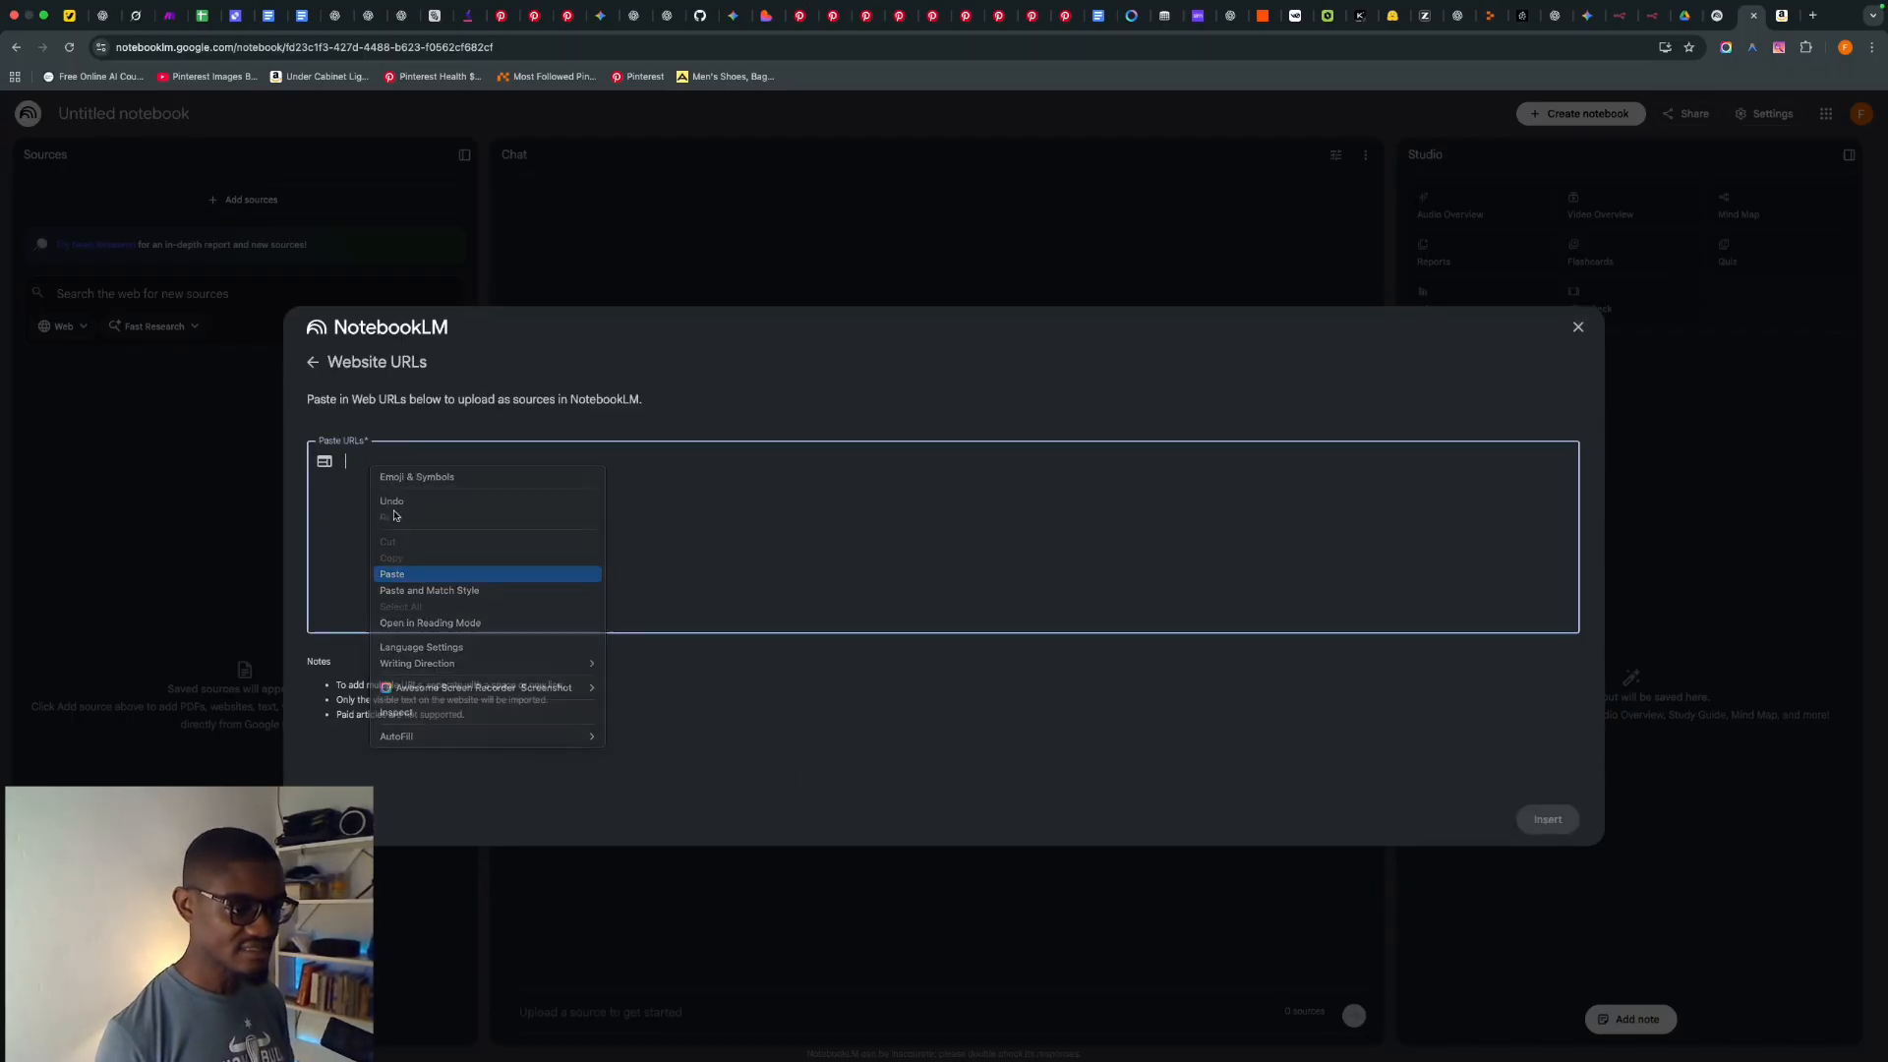
left_click(394, 574)
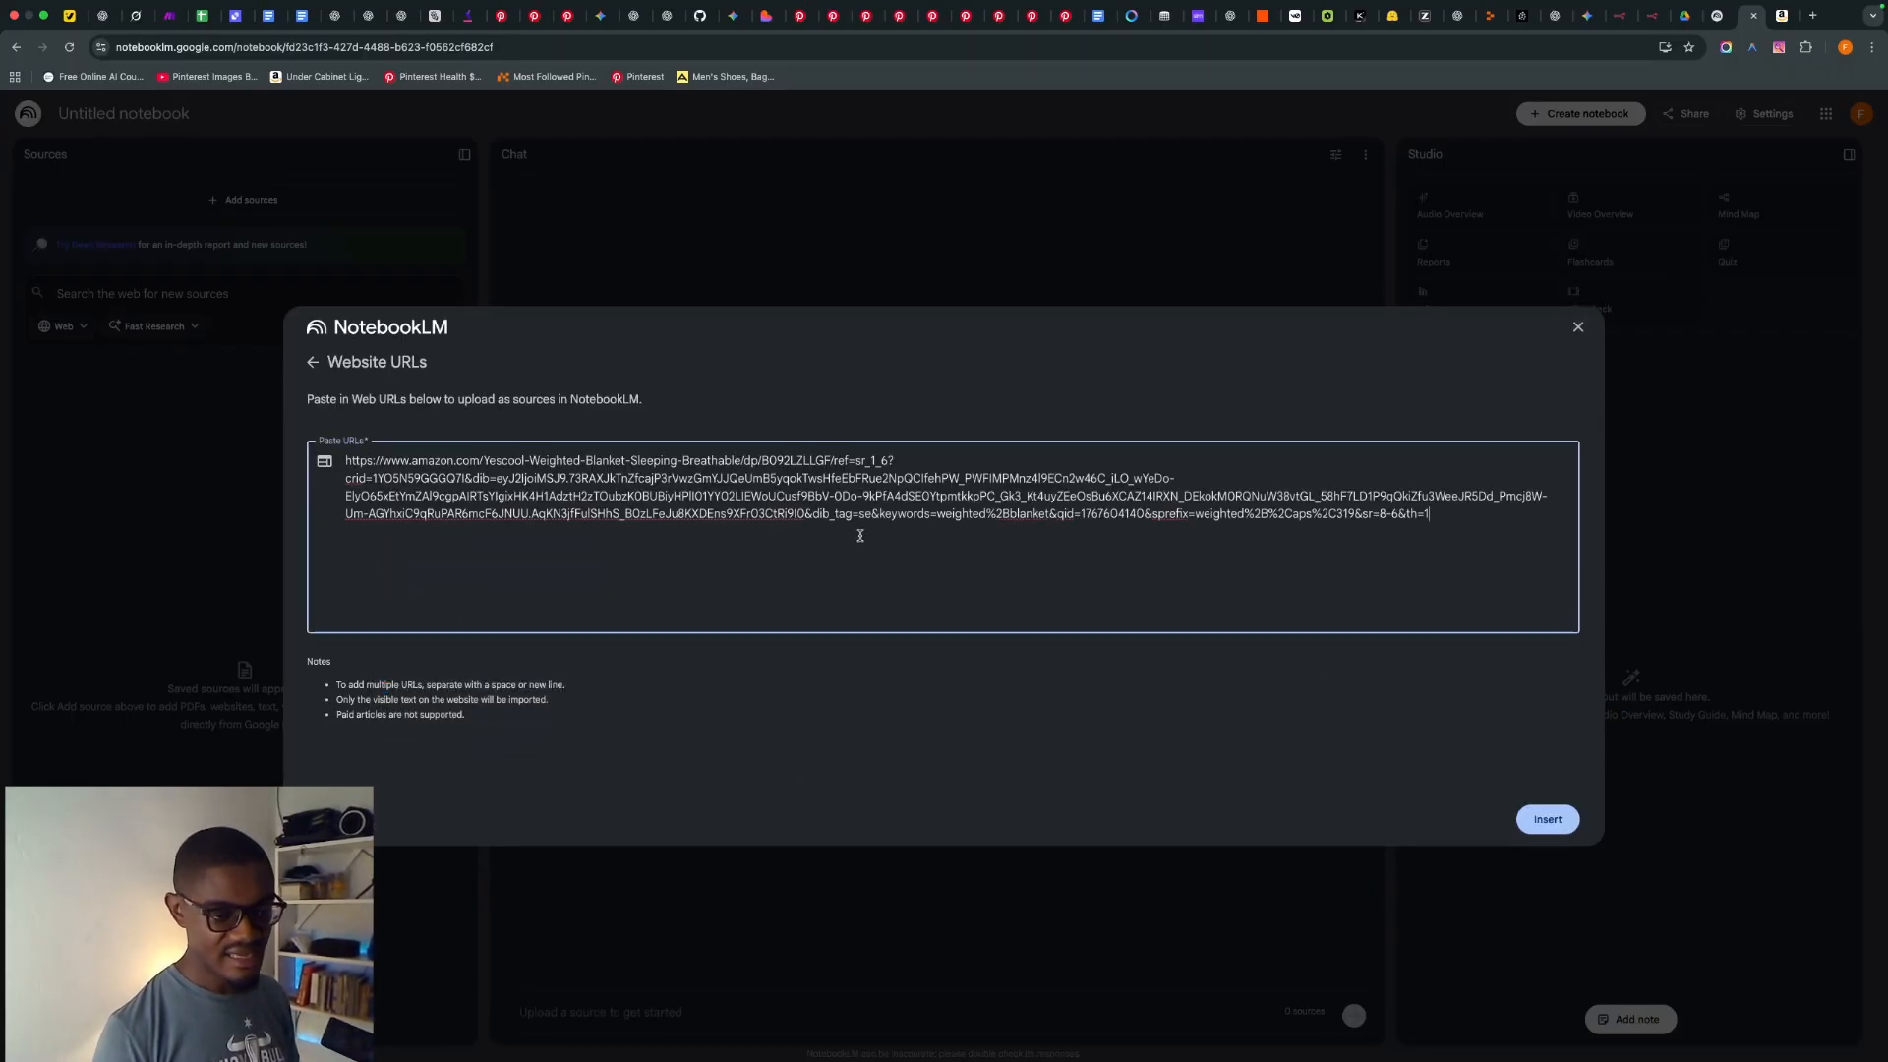
left_click(1548, 820)
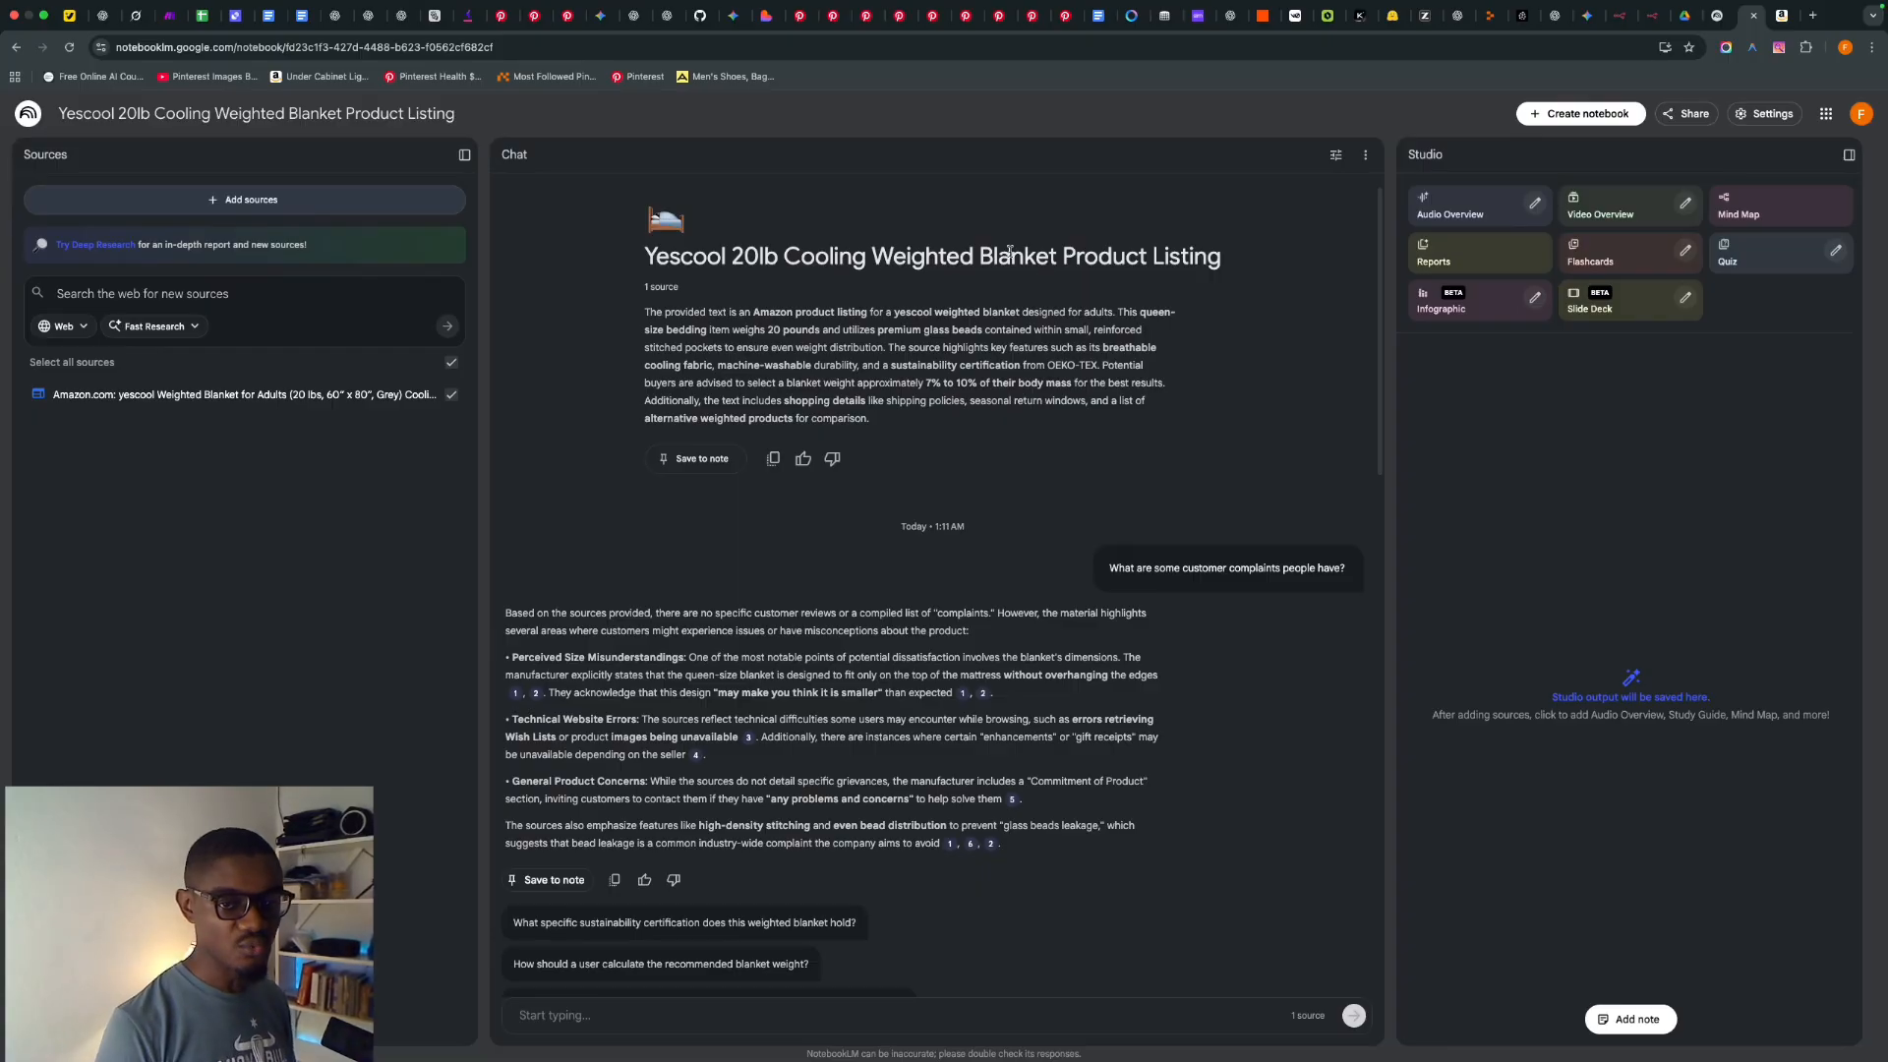
- Review the notebook's summary and earlier chat answers, and delete the full chat history
scroll(1028, 329, "down", 4)
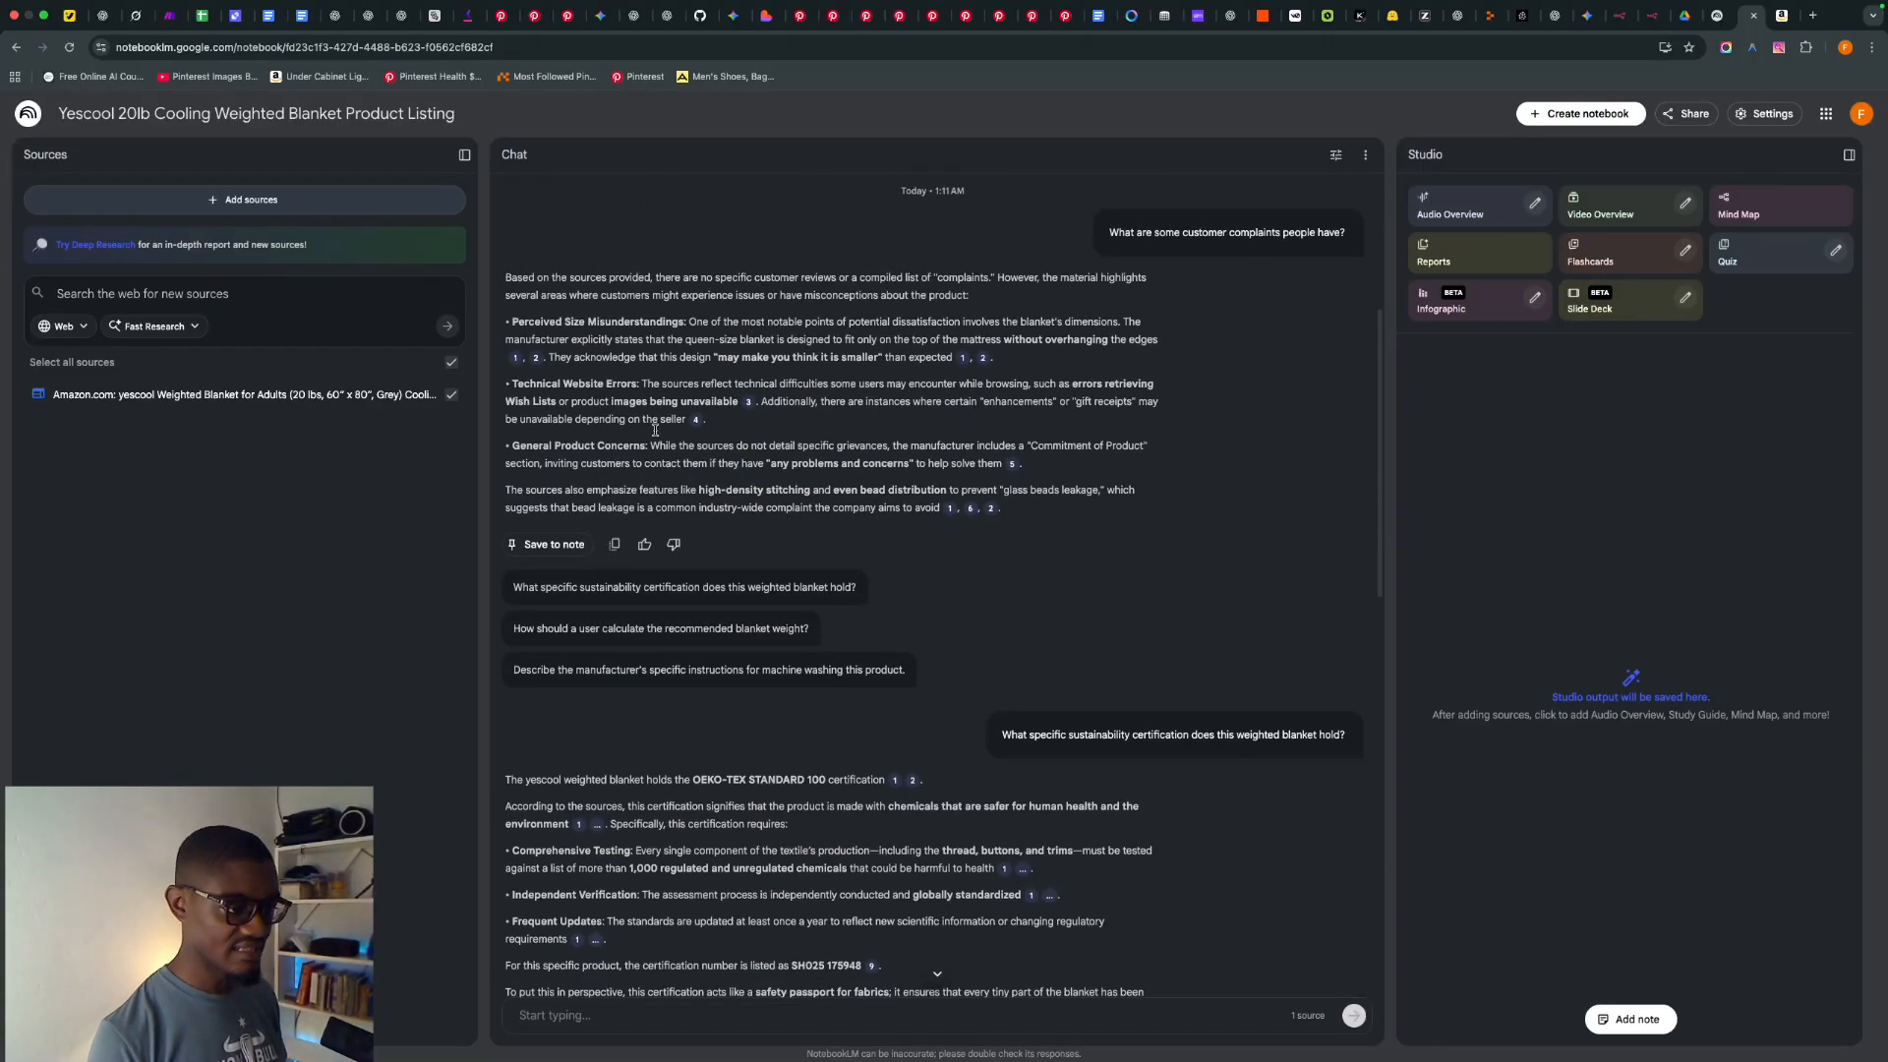
scroll(706, 378, "up", 4)
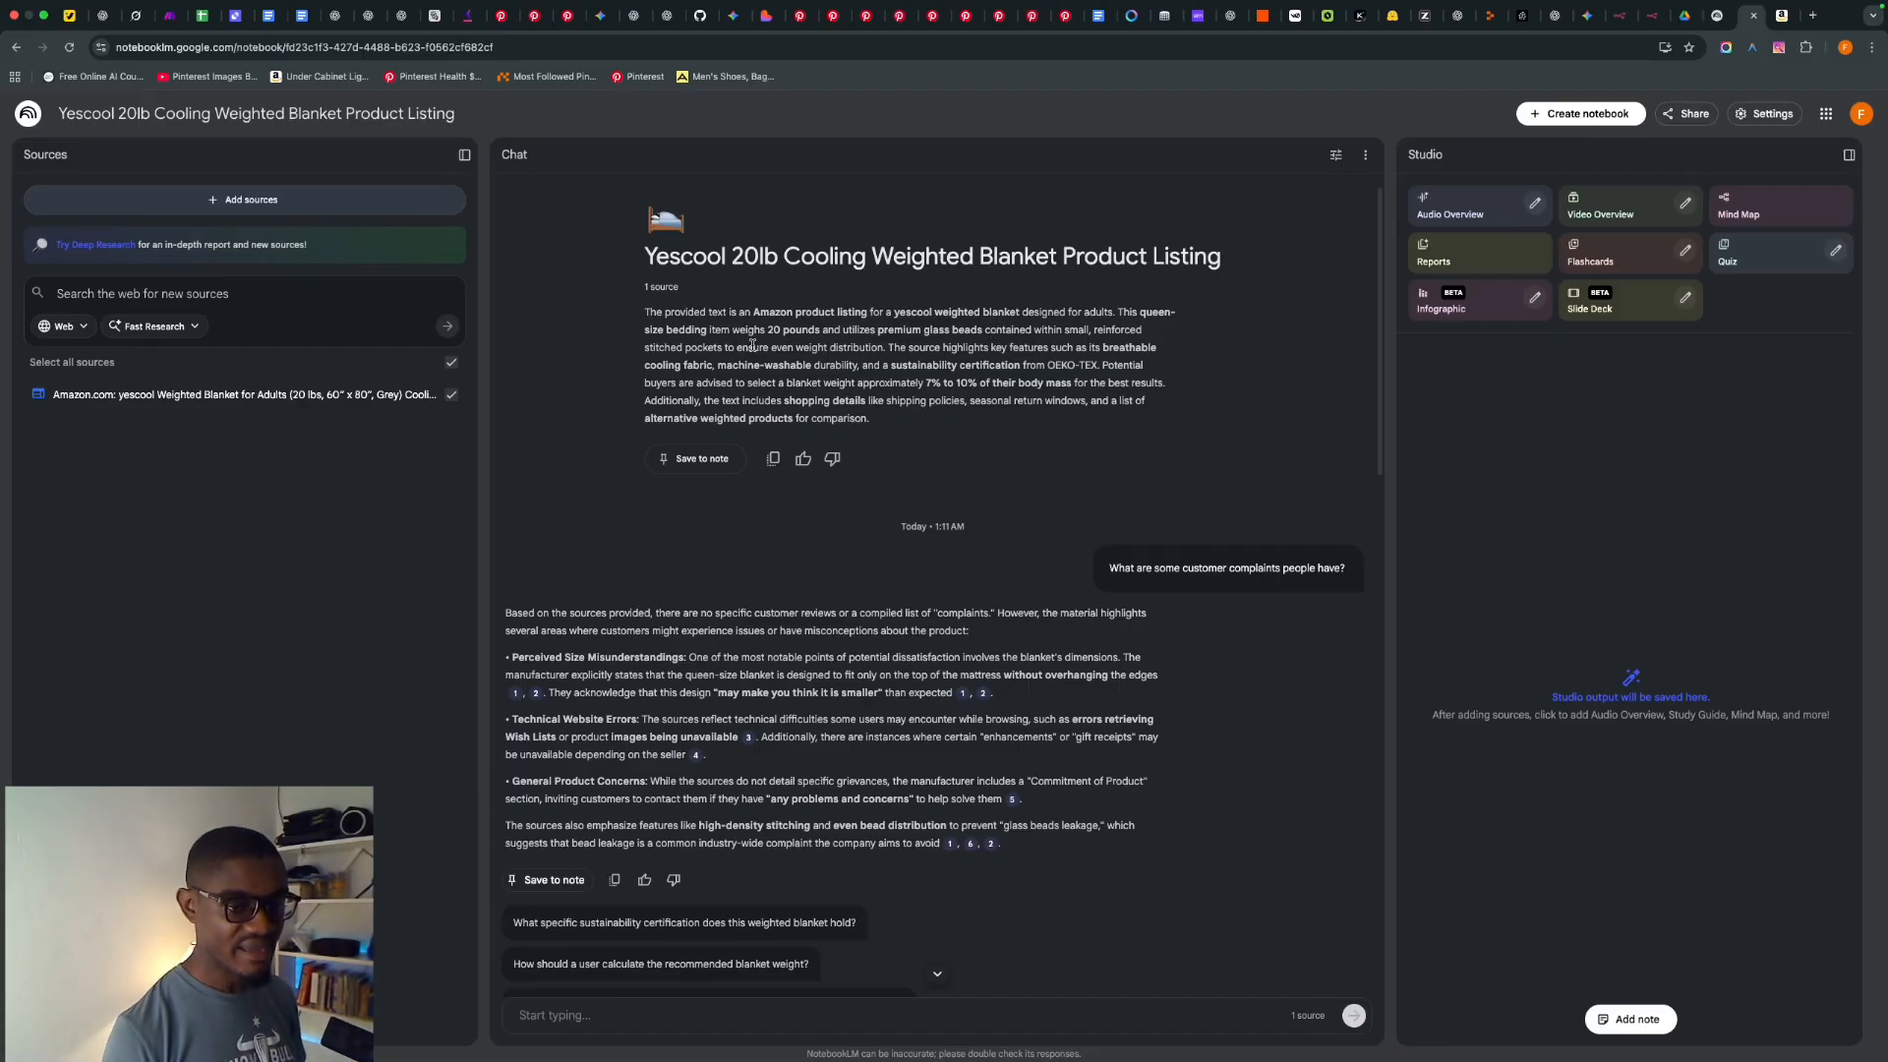
scroll(753, 346, "down", 15)
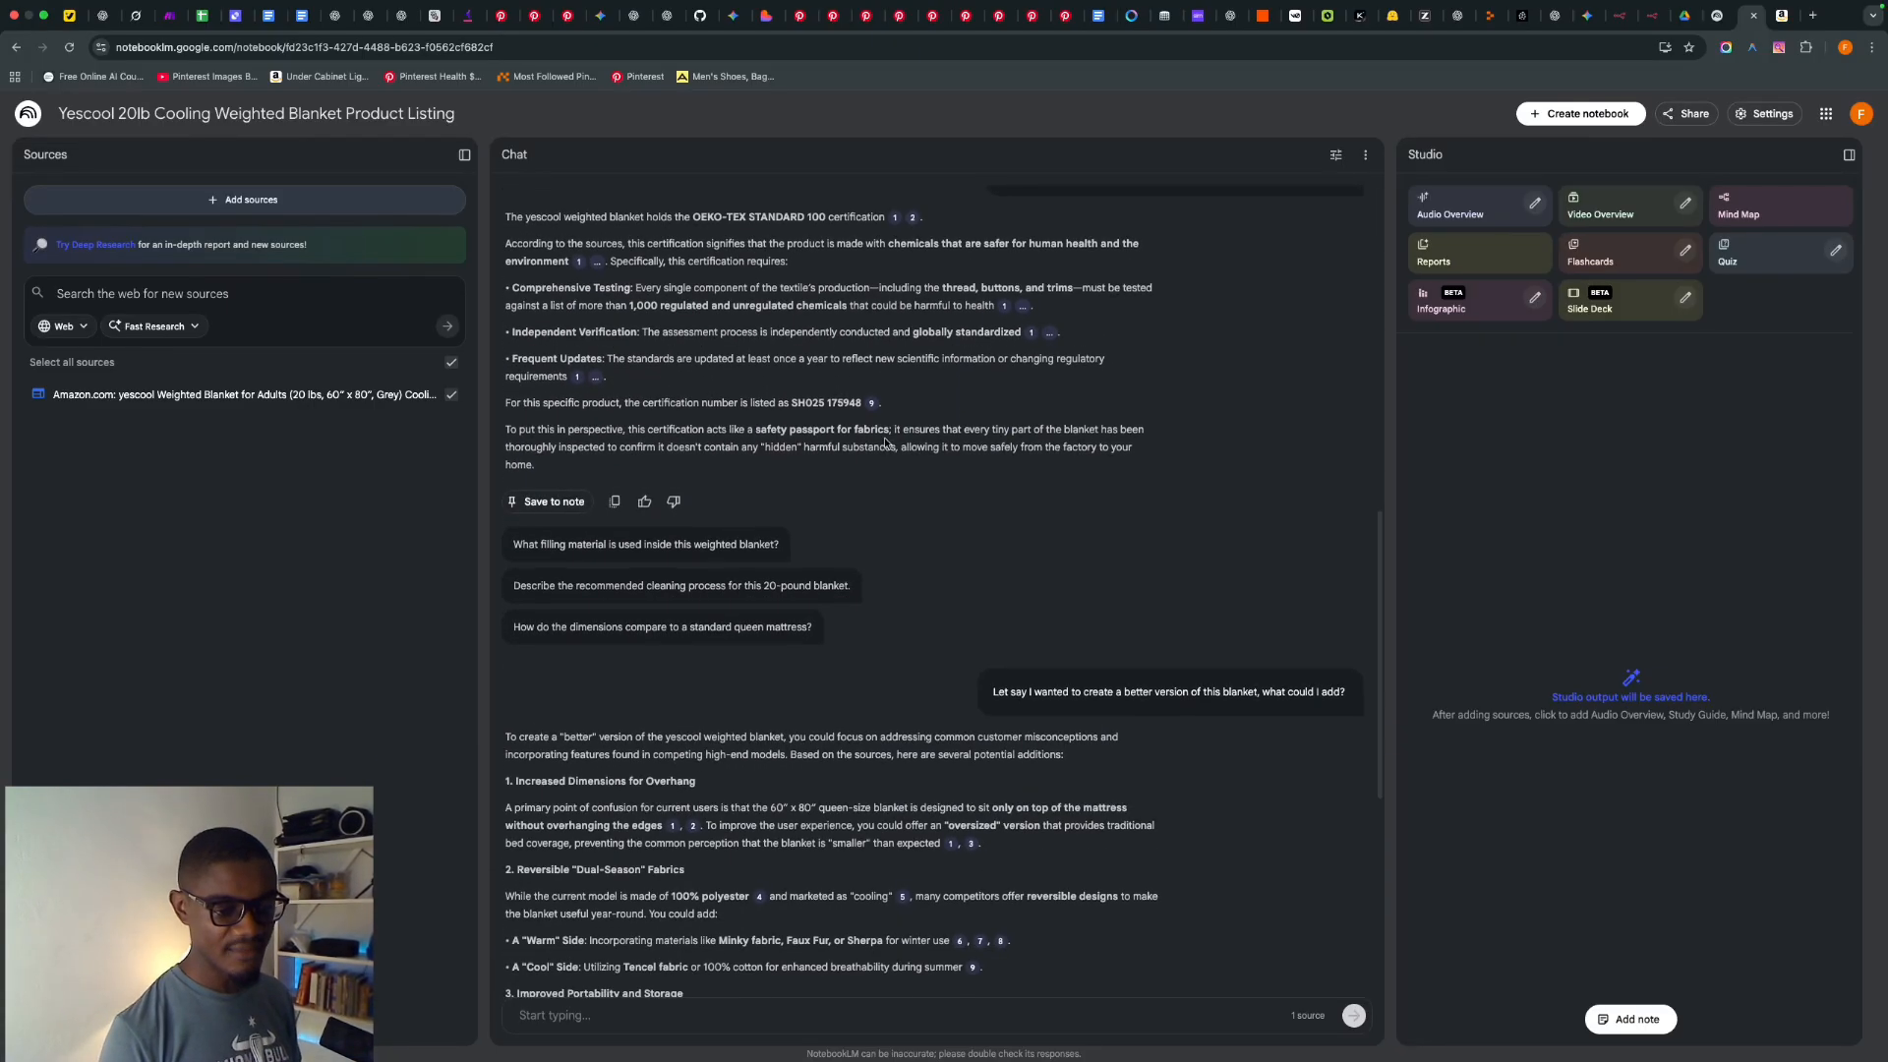
scroll(886, 443, "down", 6)
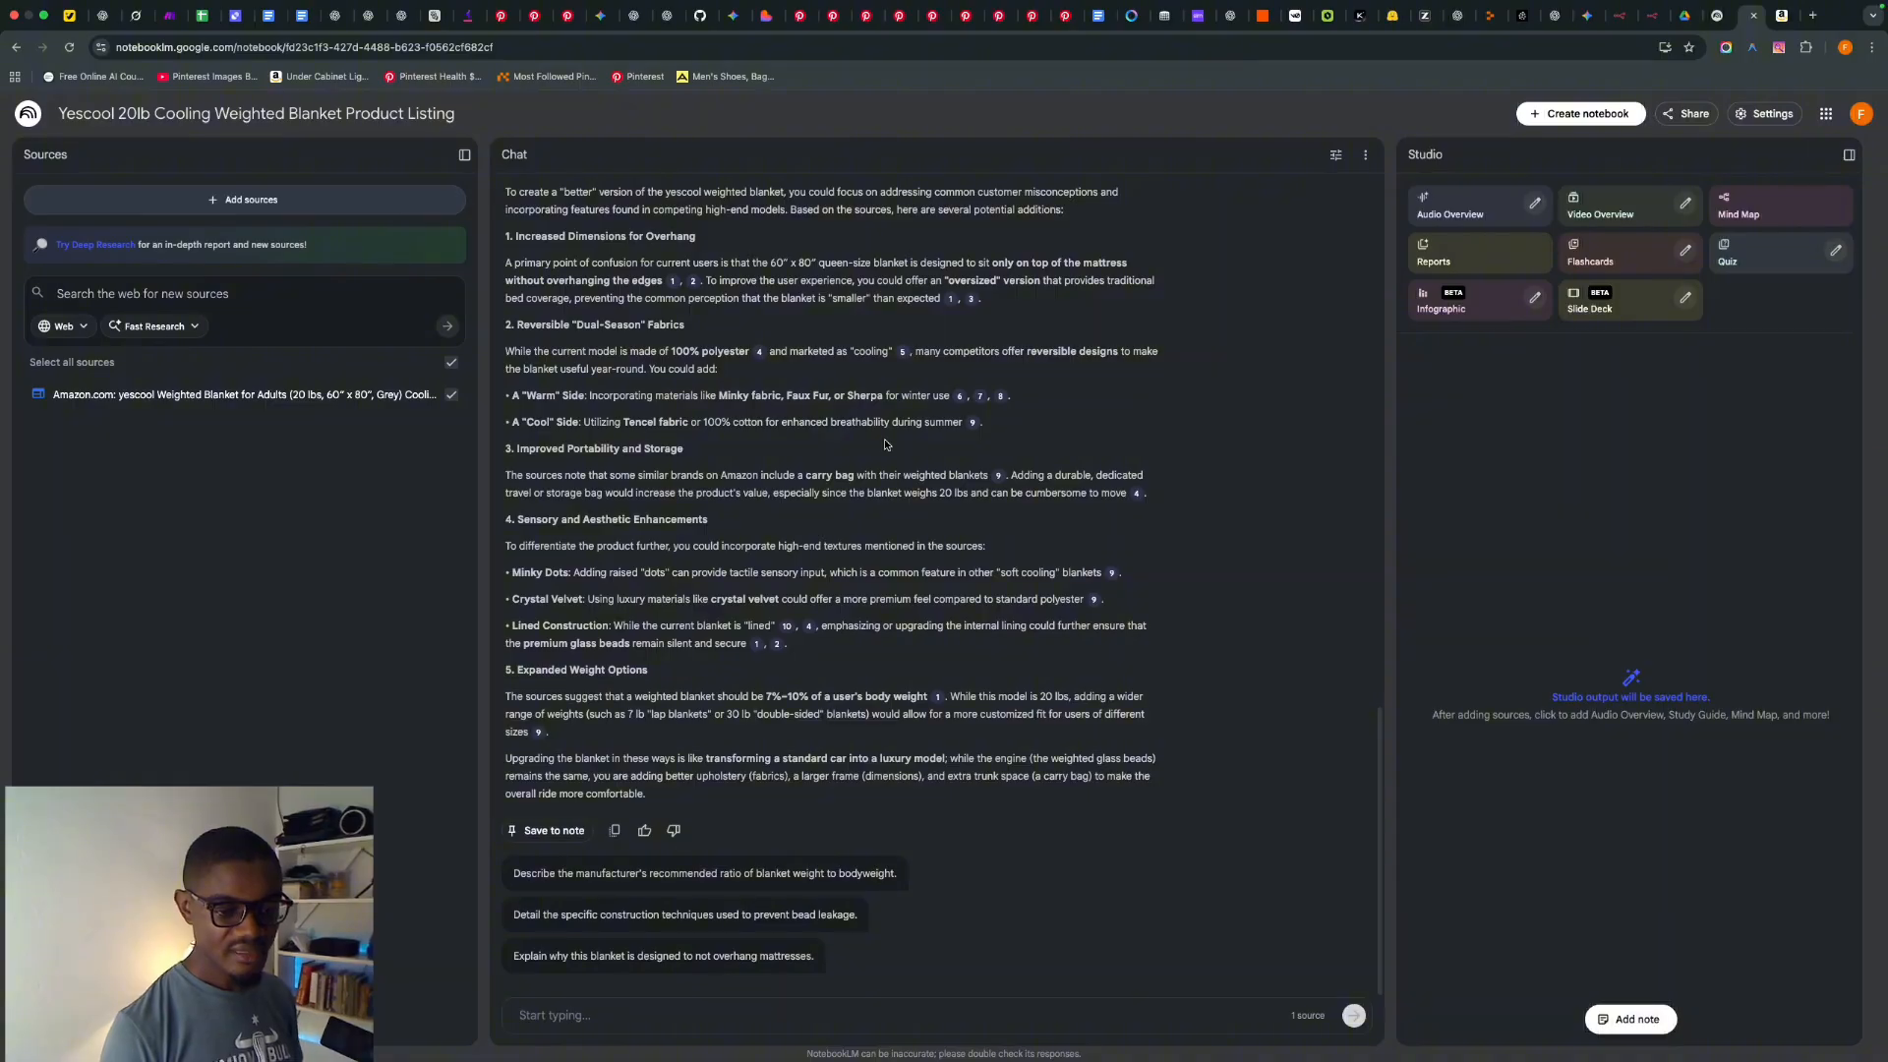
scroll(885, 443, "up", 20)
scroll(1170, 588, "down", 20)
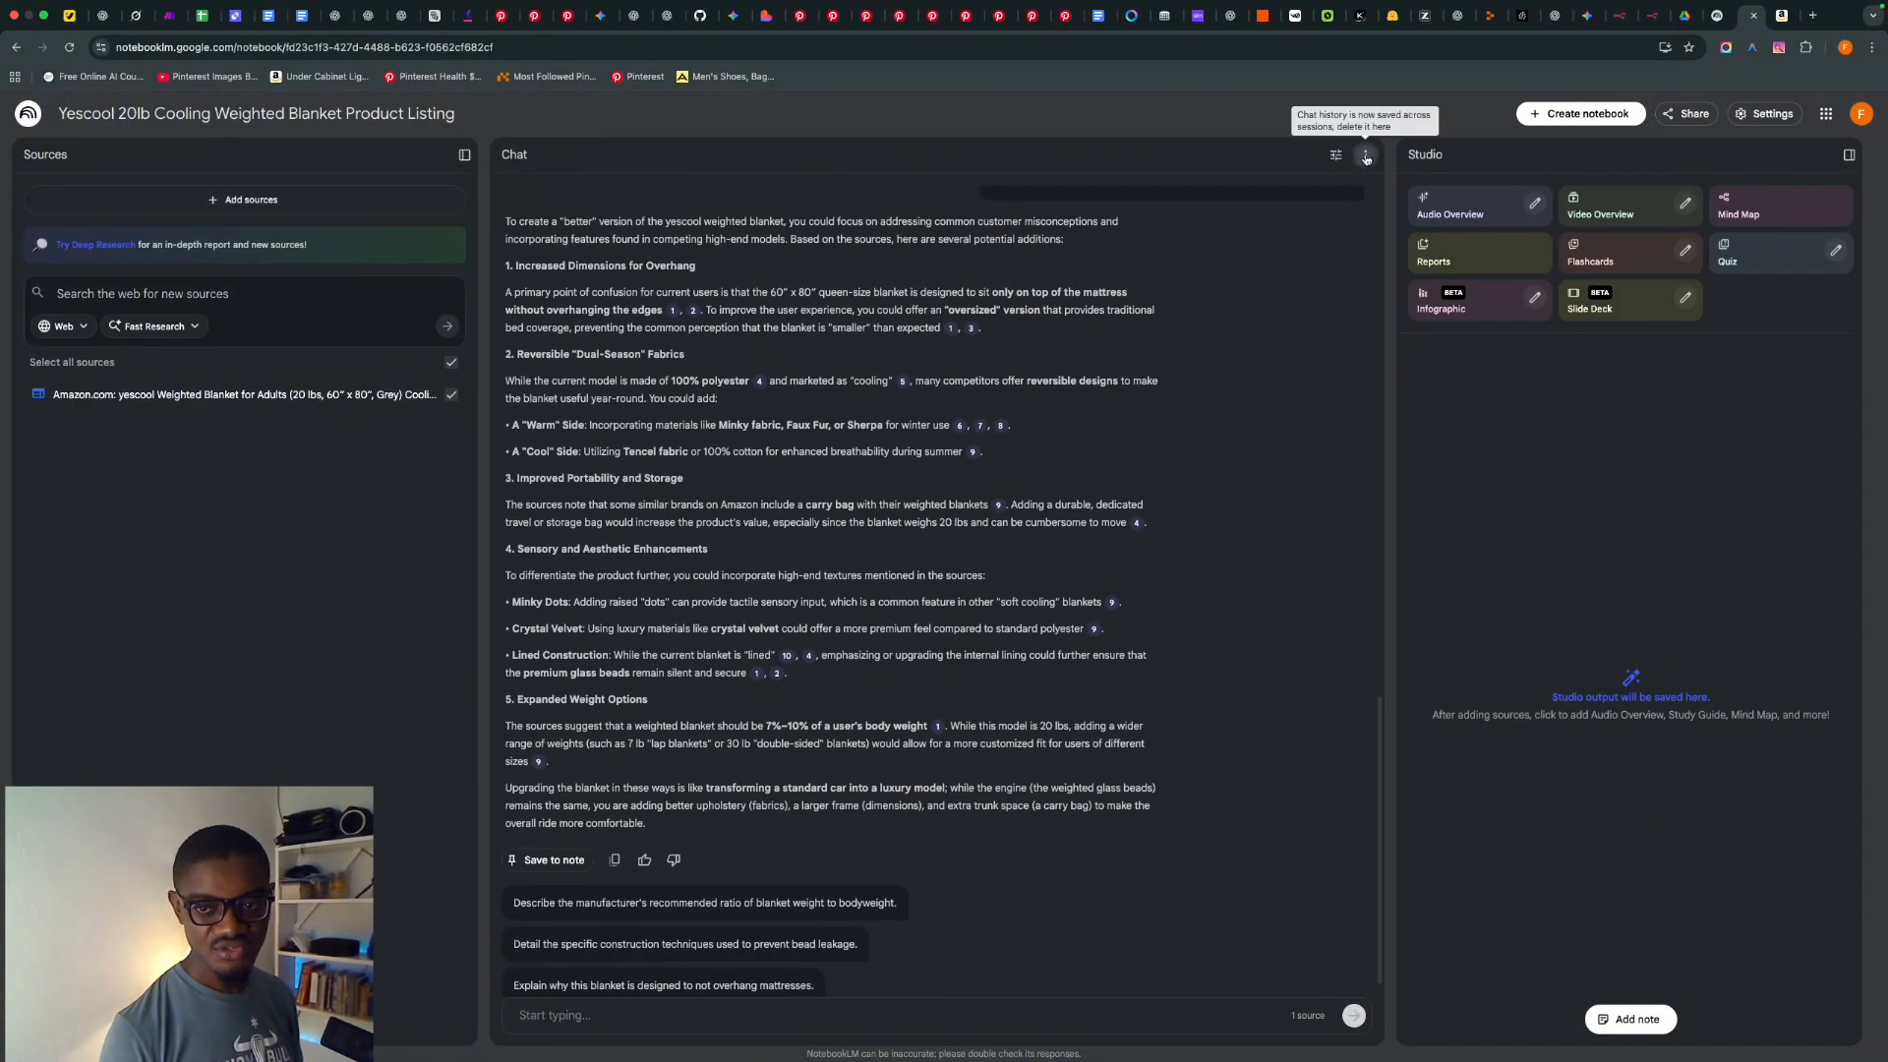
left_click(1365, 154)
left_click(1416, 192)
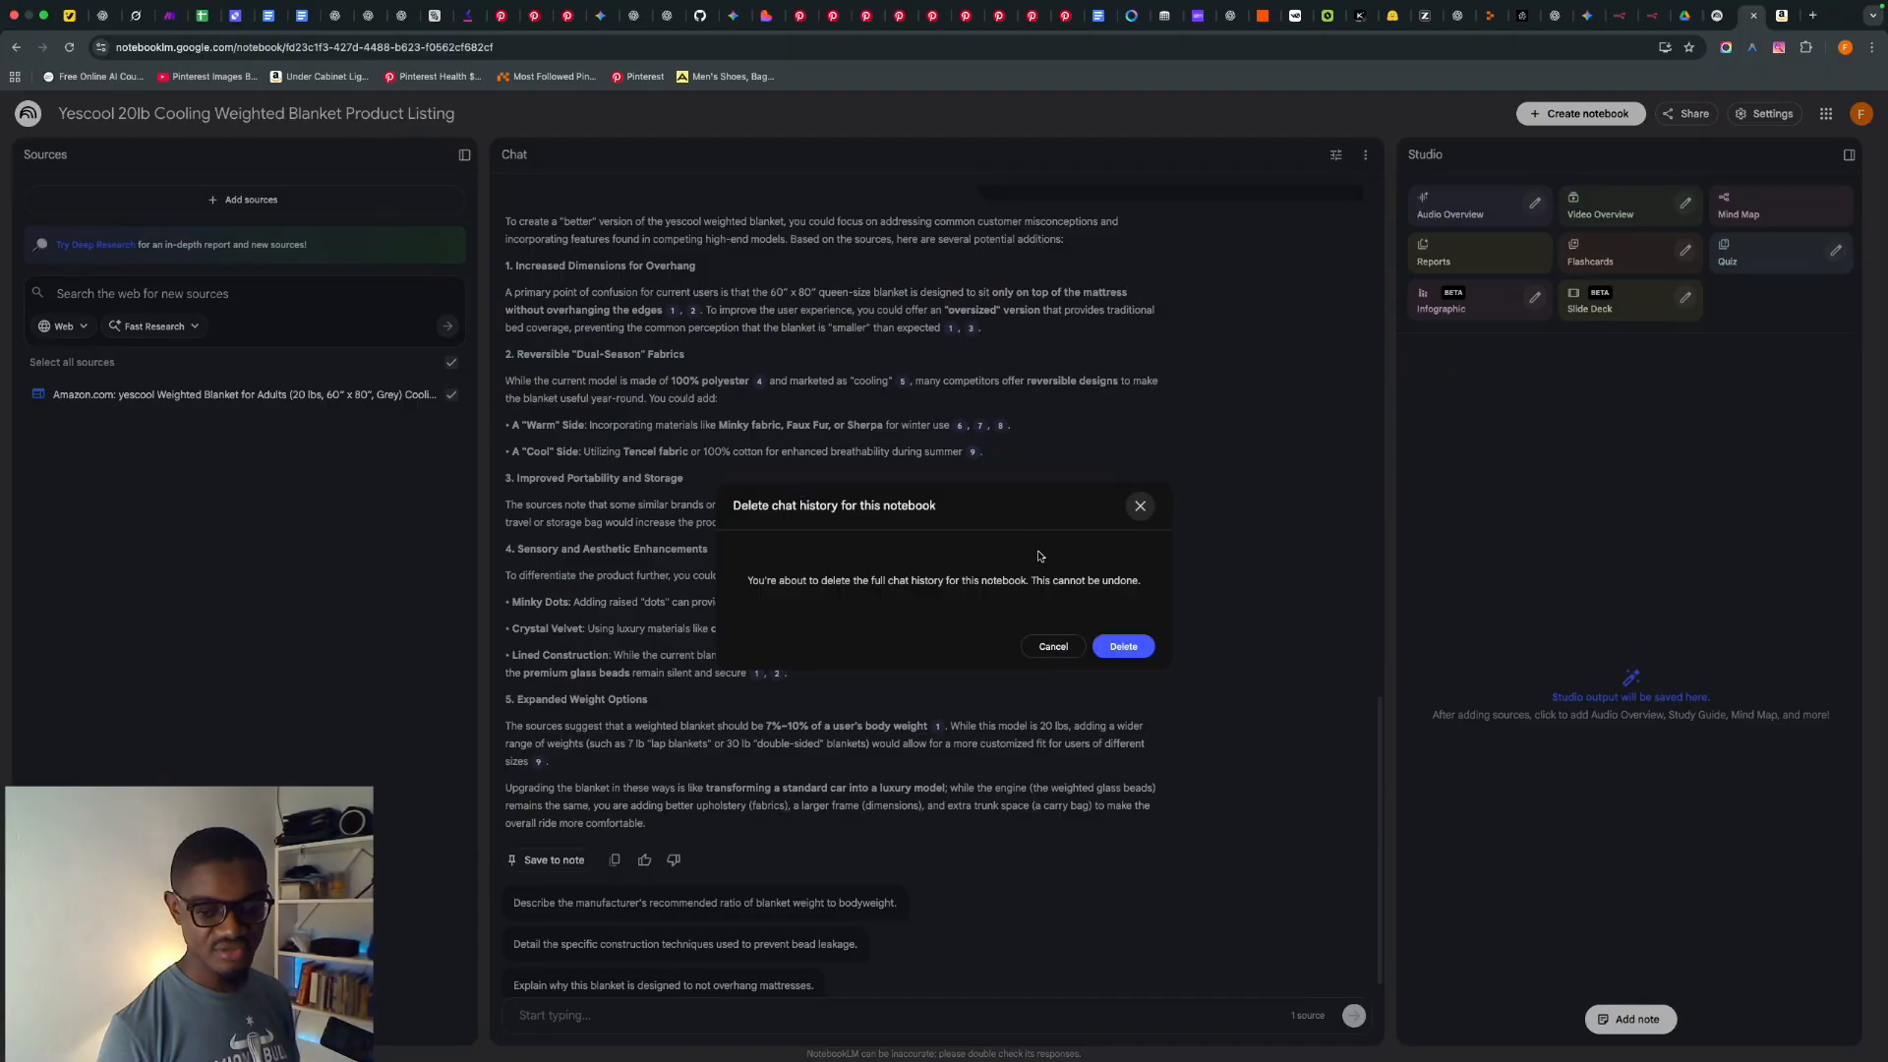
left_click(1141, 647)
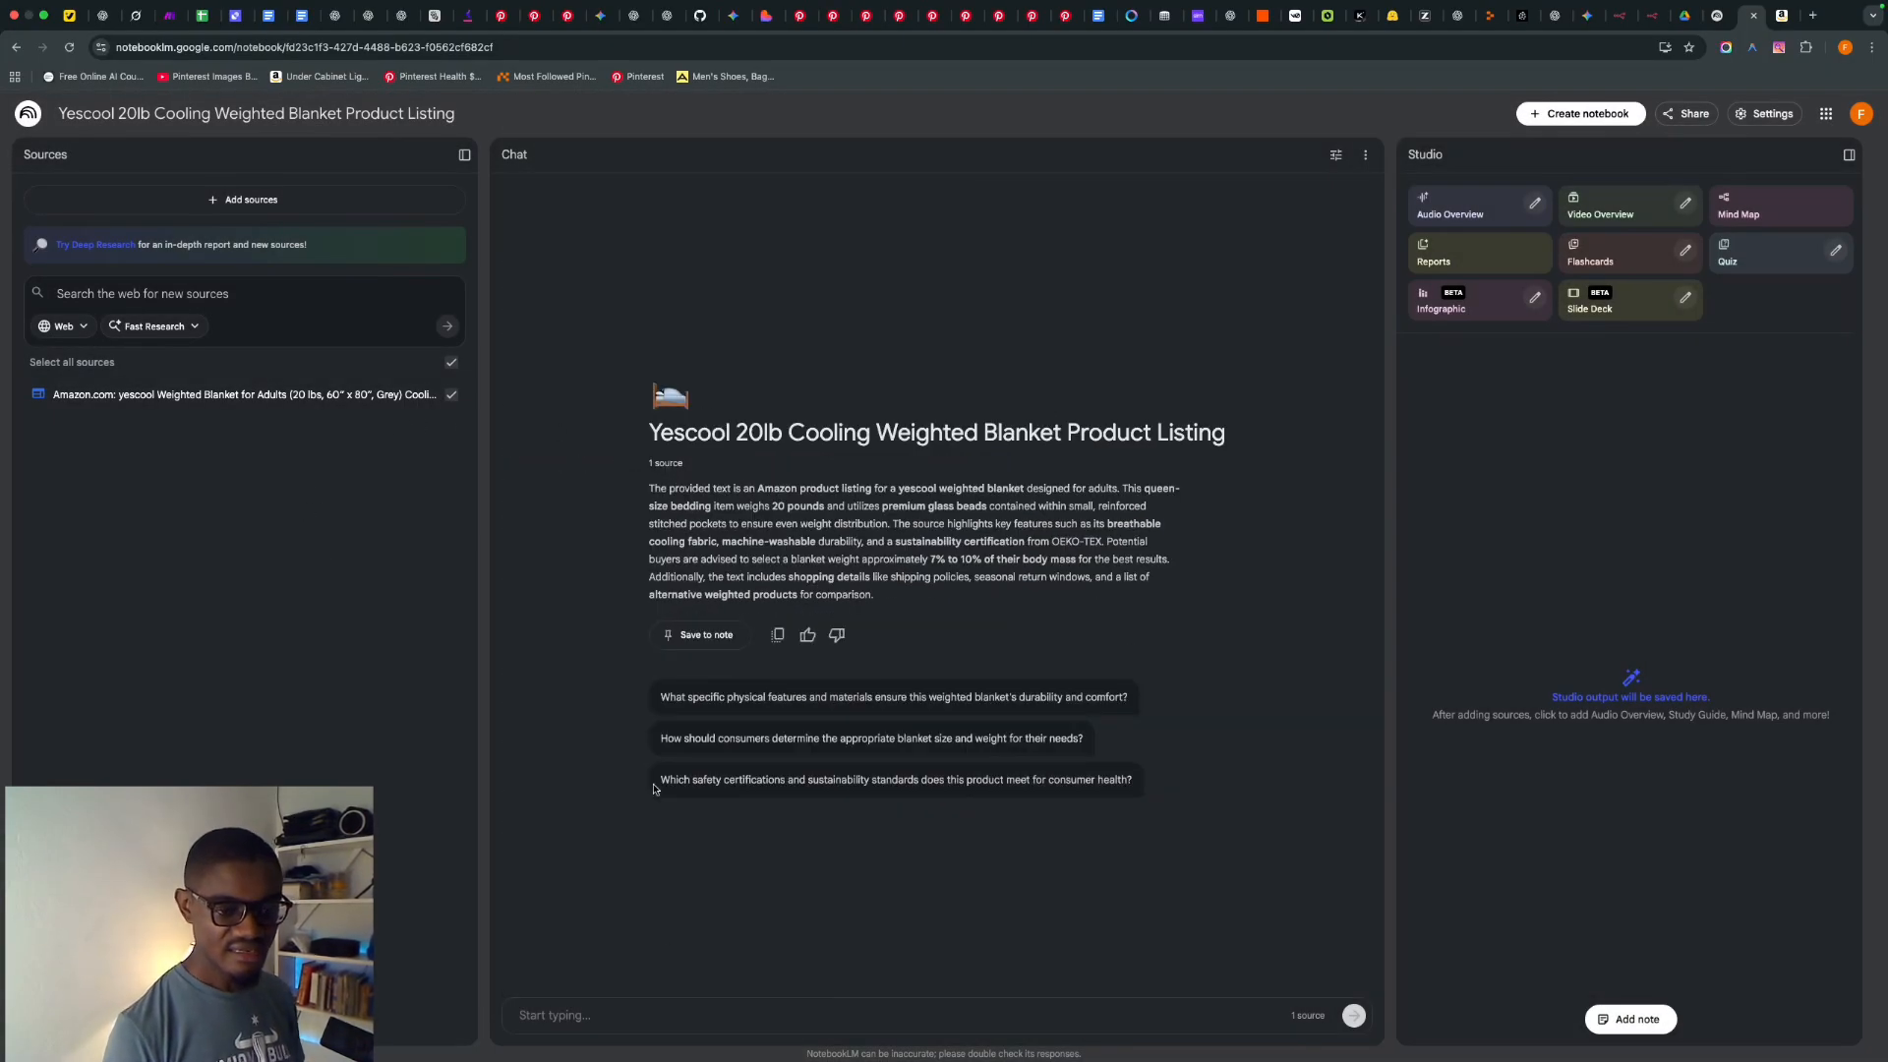
- Ask the notebook chat "wghat are some of the negative feedback on this product?"
left_click(557, 1015)
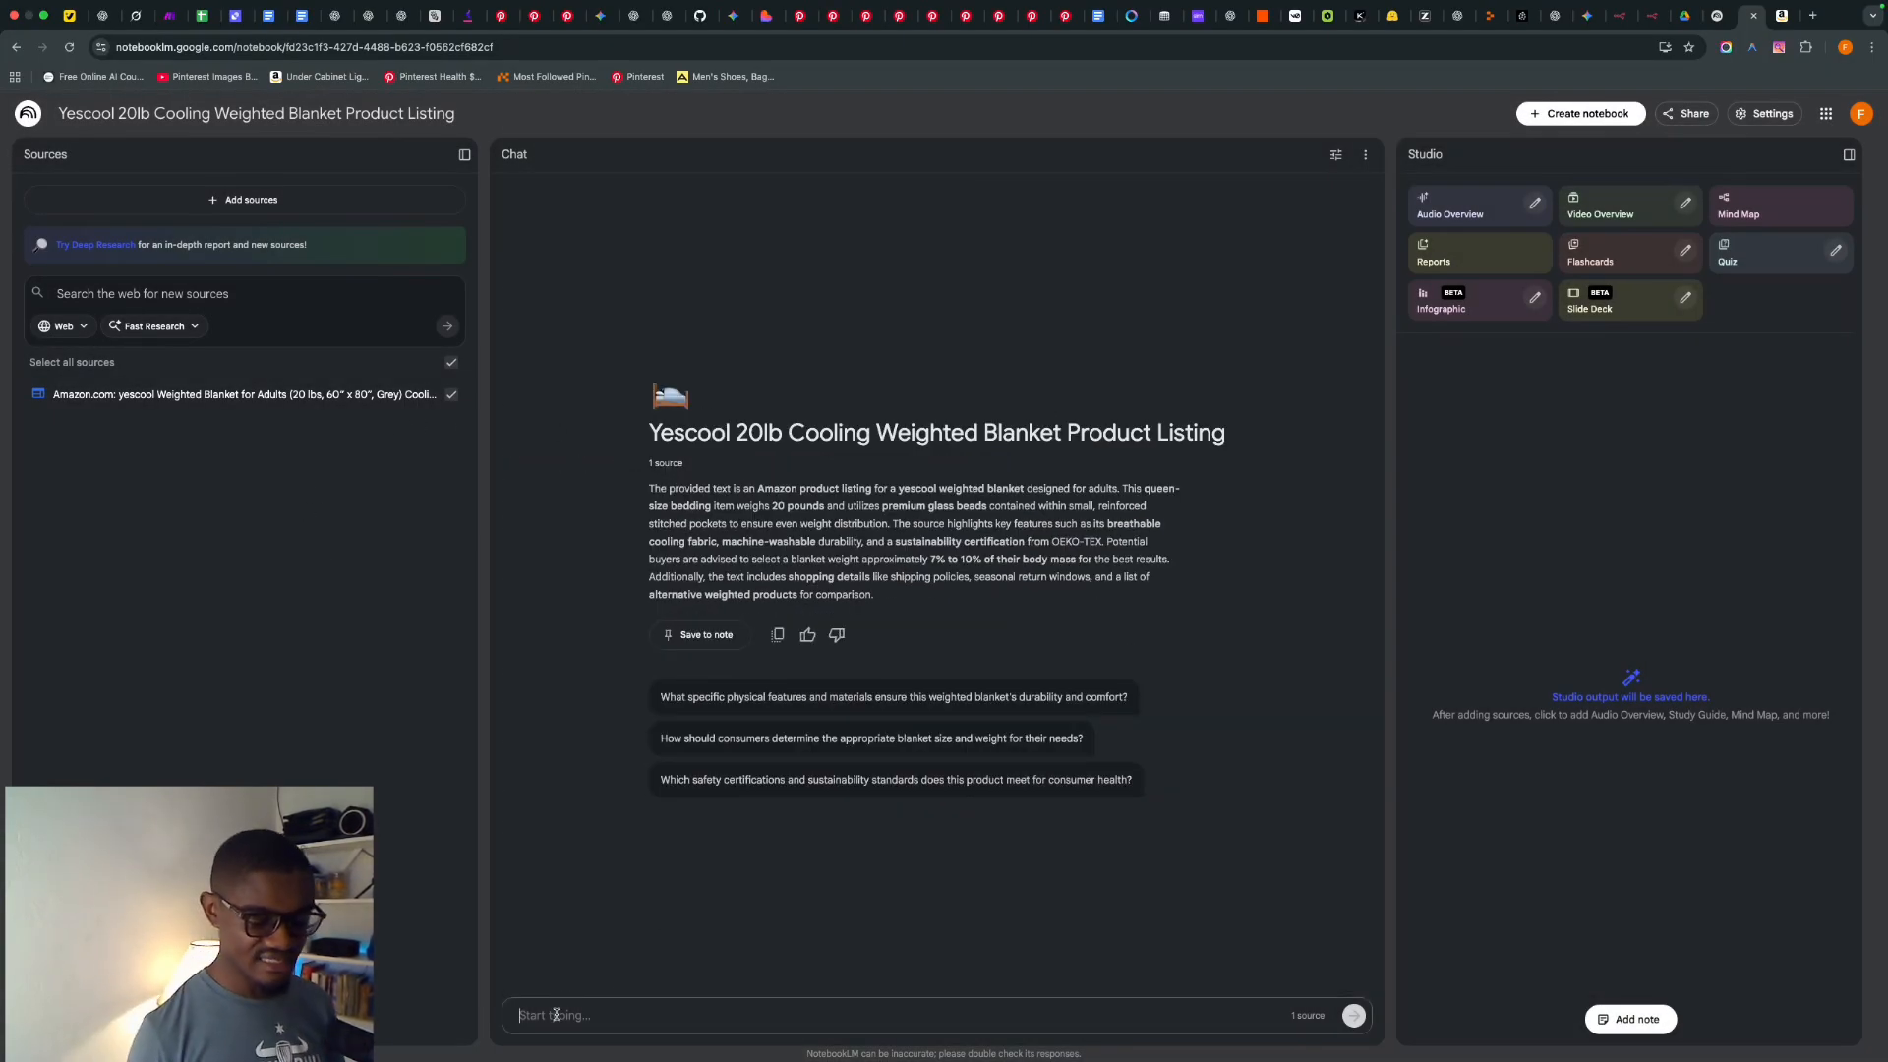
mouse_move(662, 1059)
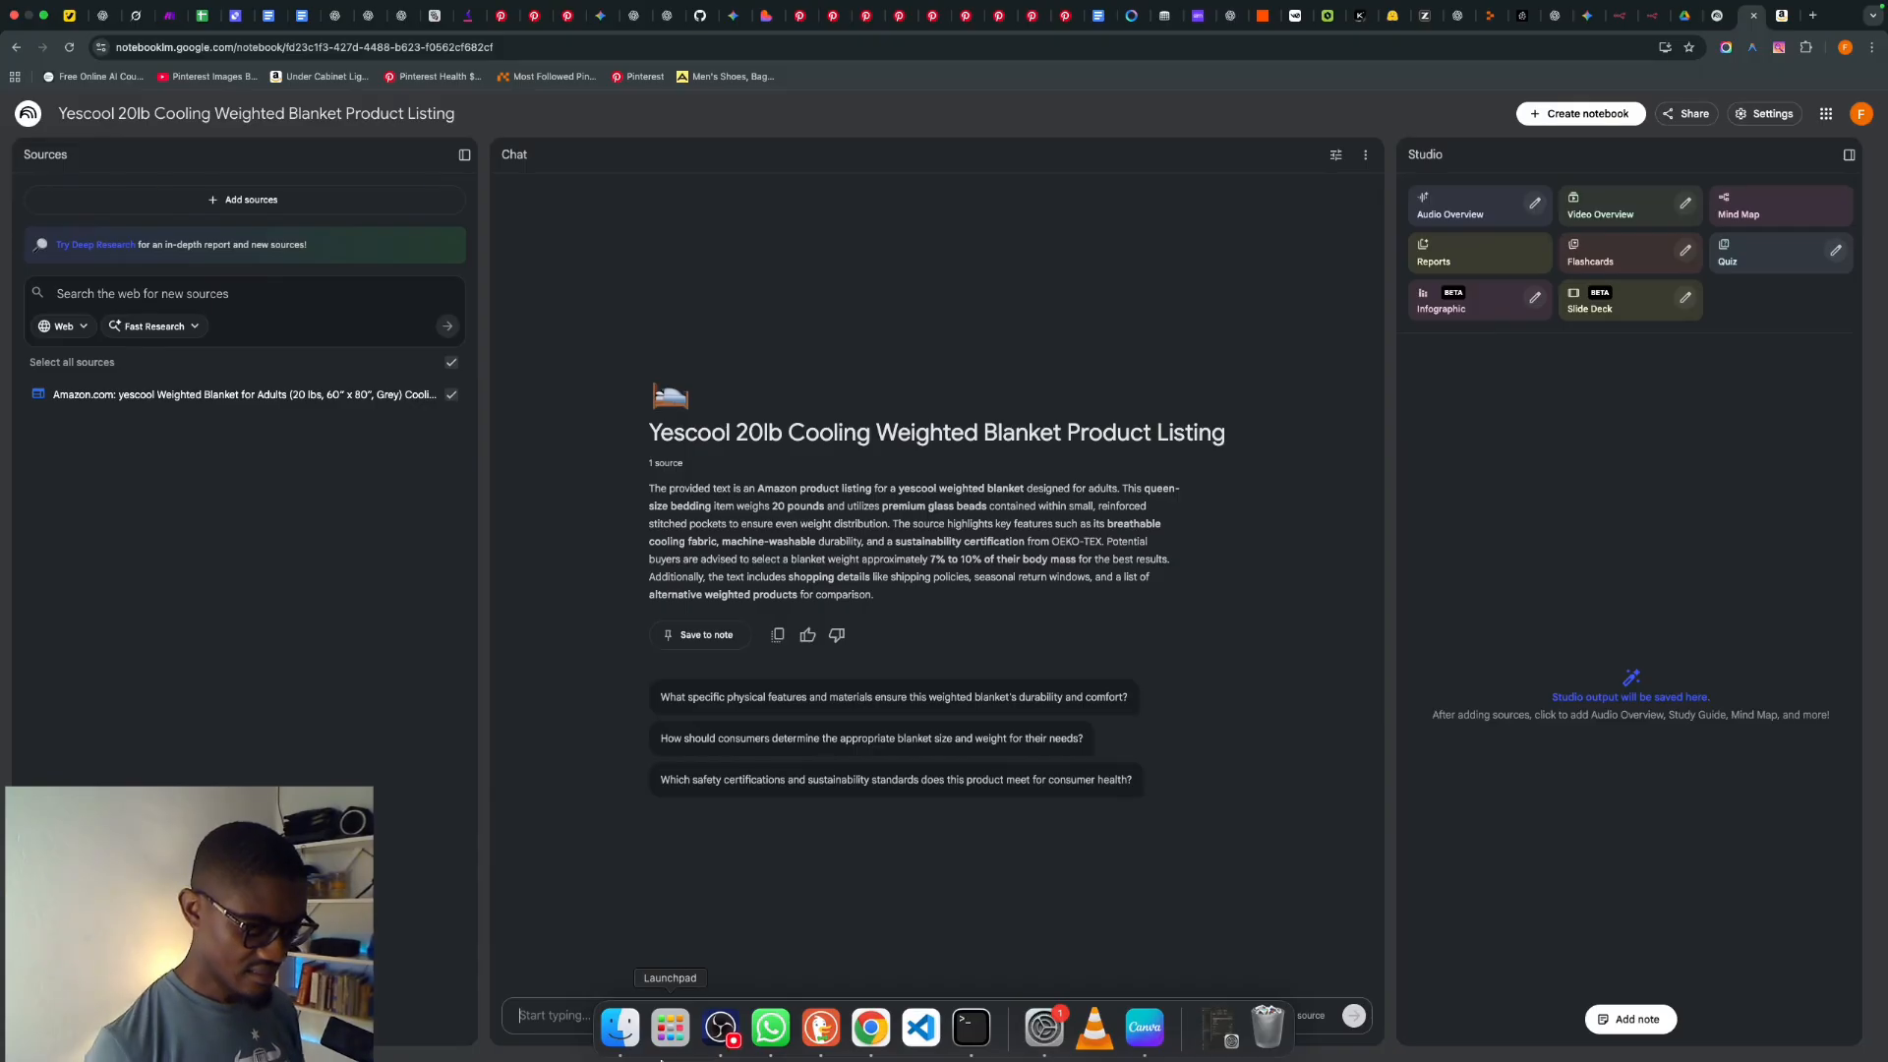
type("W")
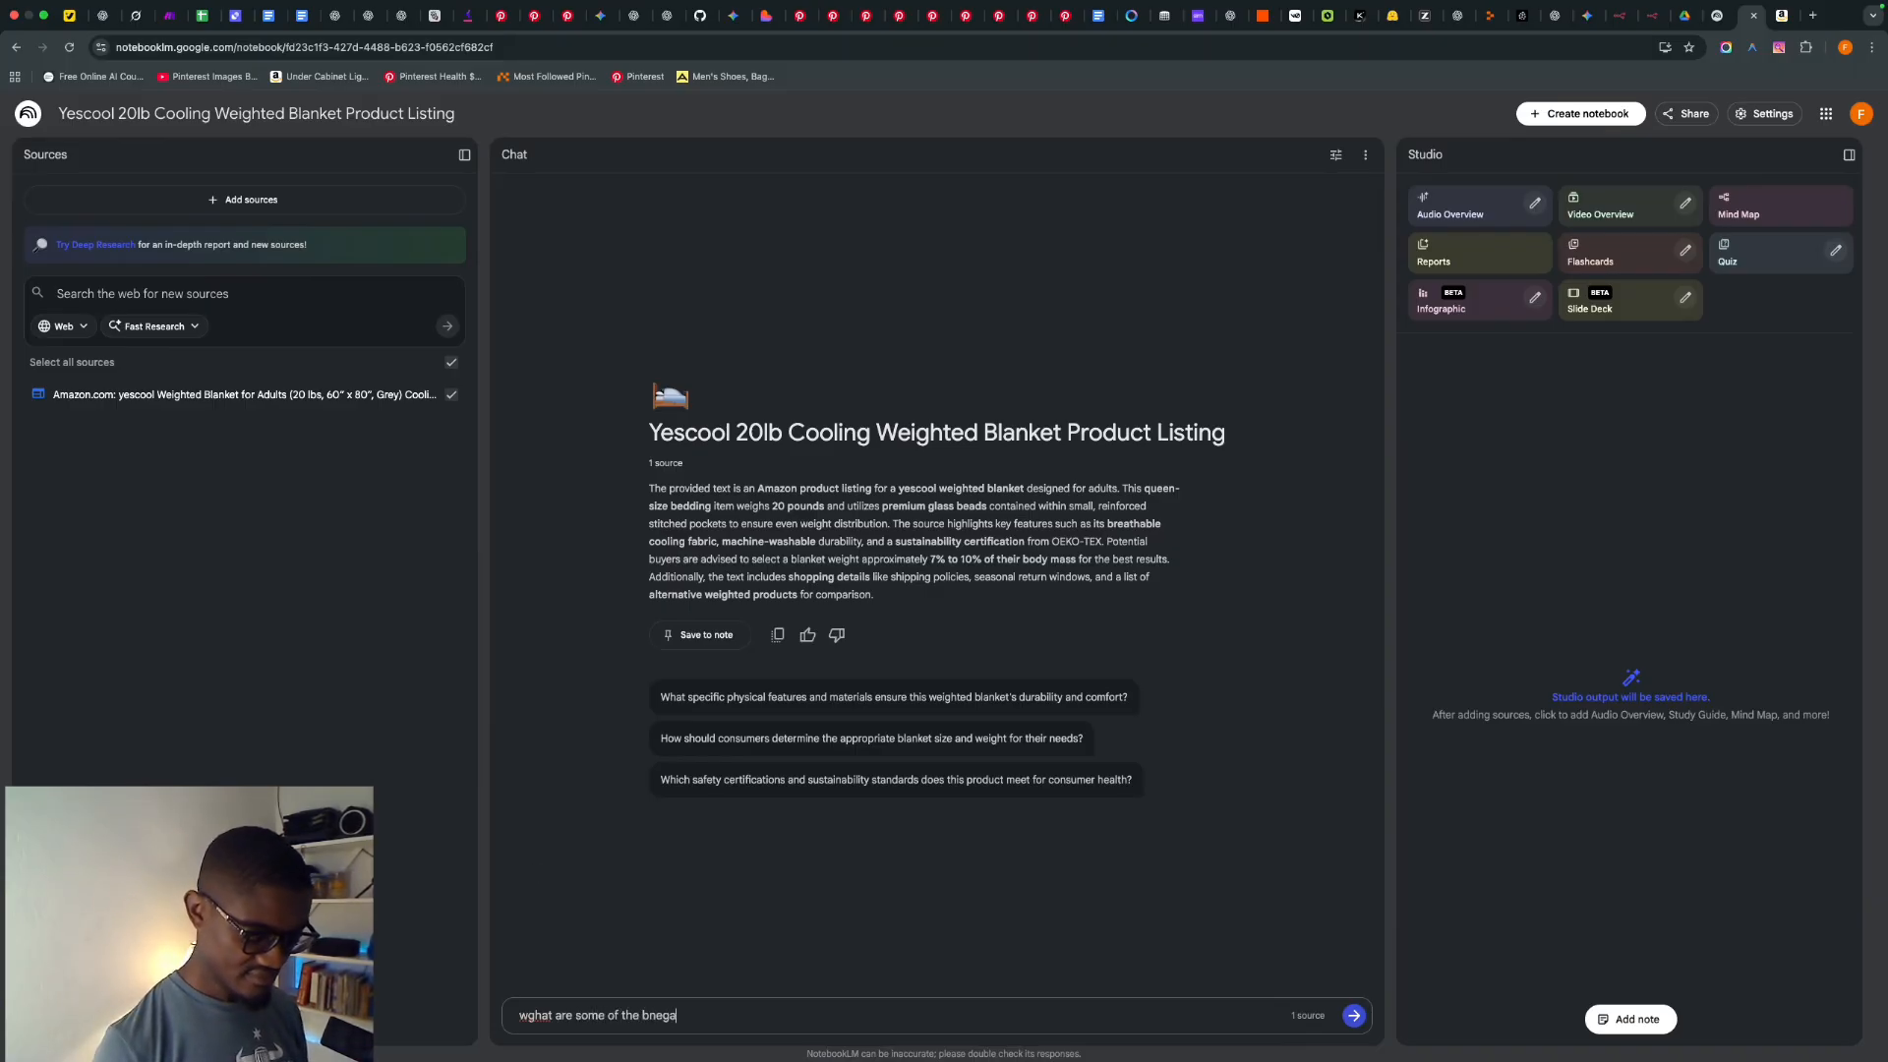
key("BackSpace")
key("BackSpace")
key("BackSpace")
key("BackSpace")
key("BackSpace")
key("BackSpace")
key("BackSpace")
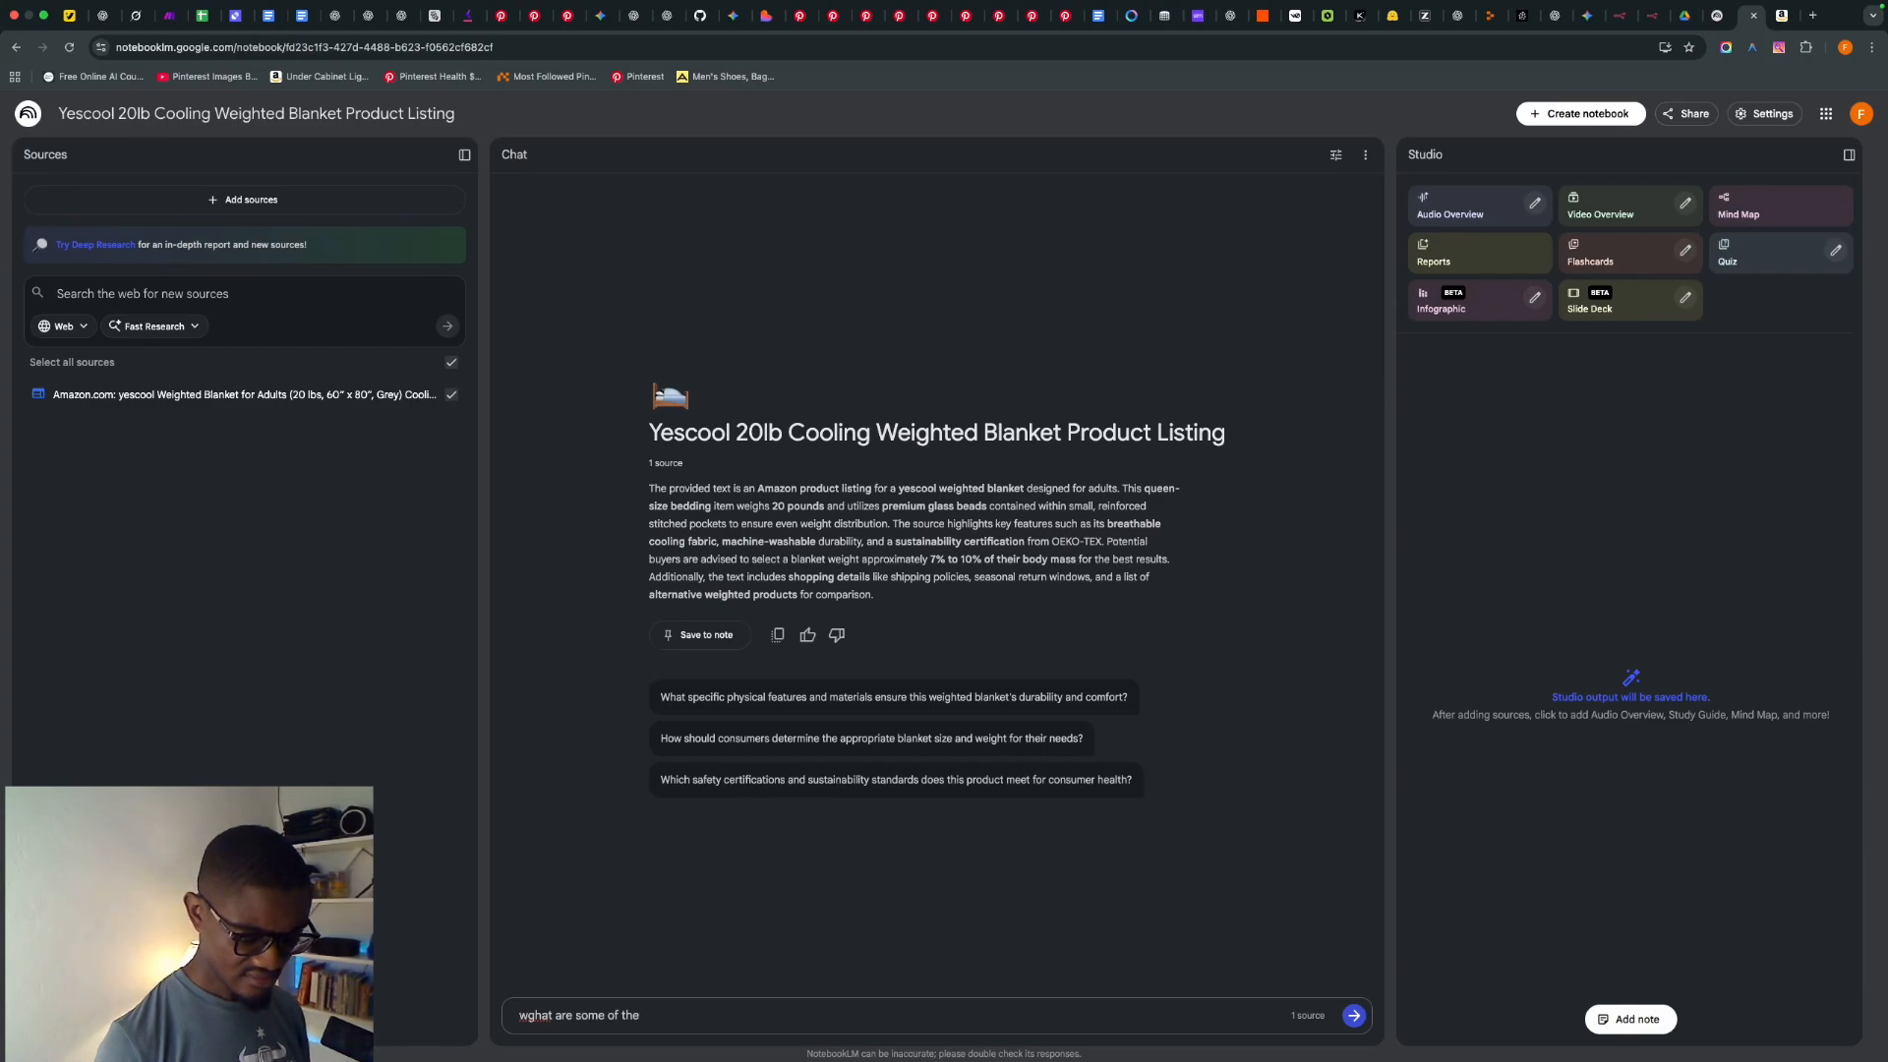
type("negative")
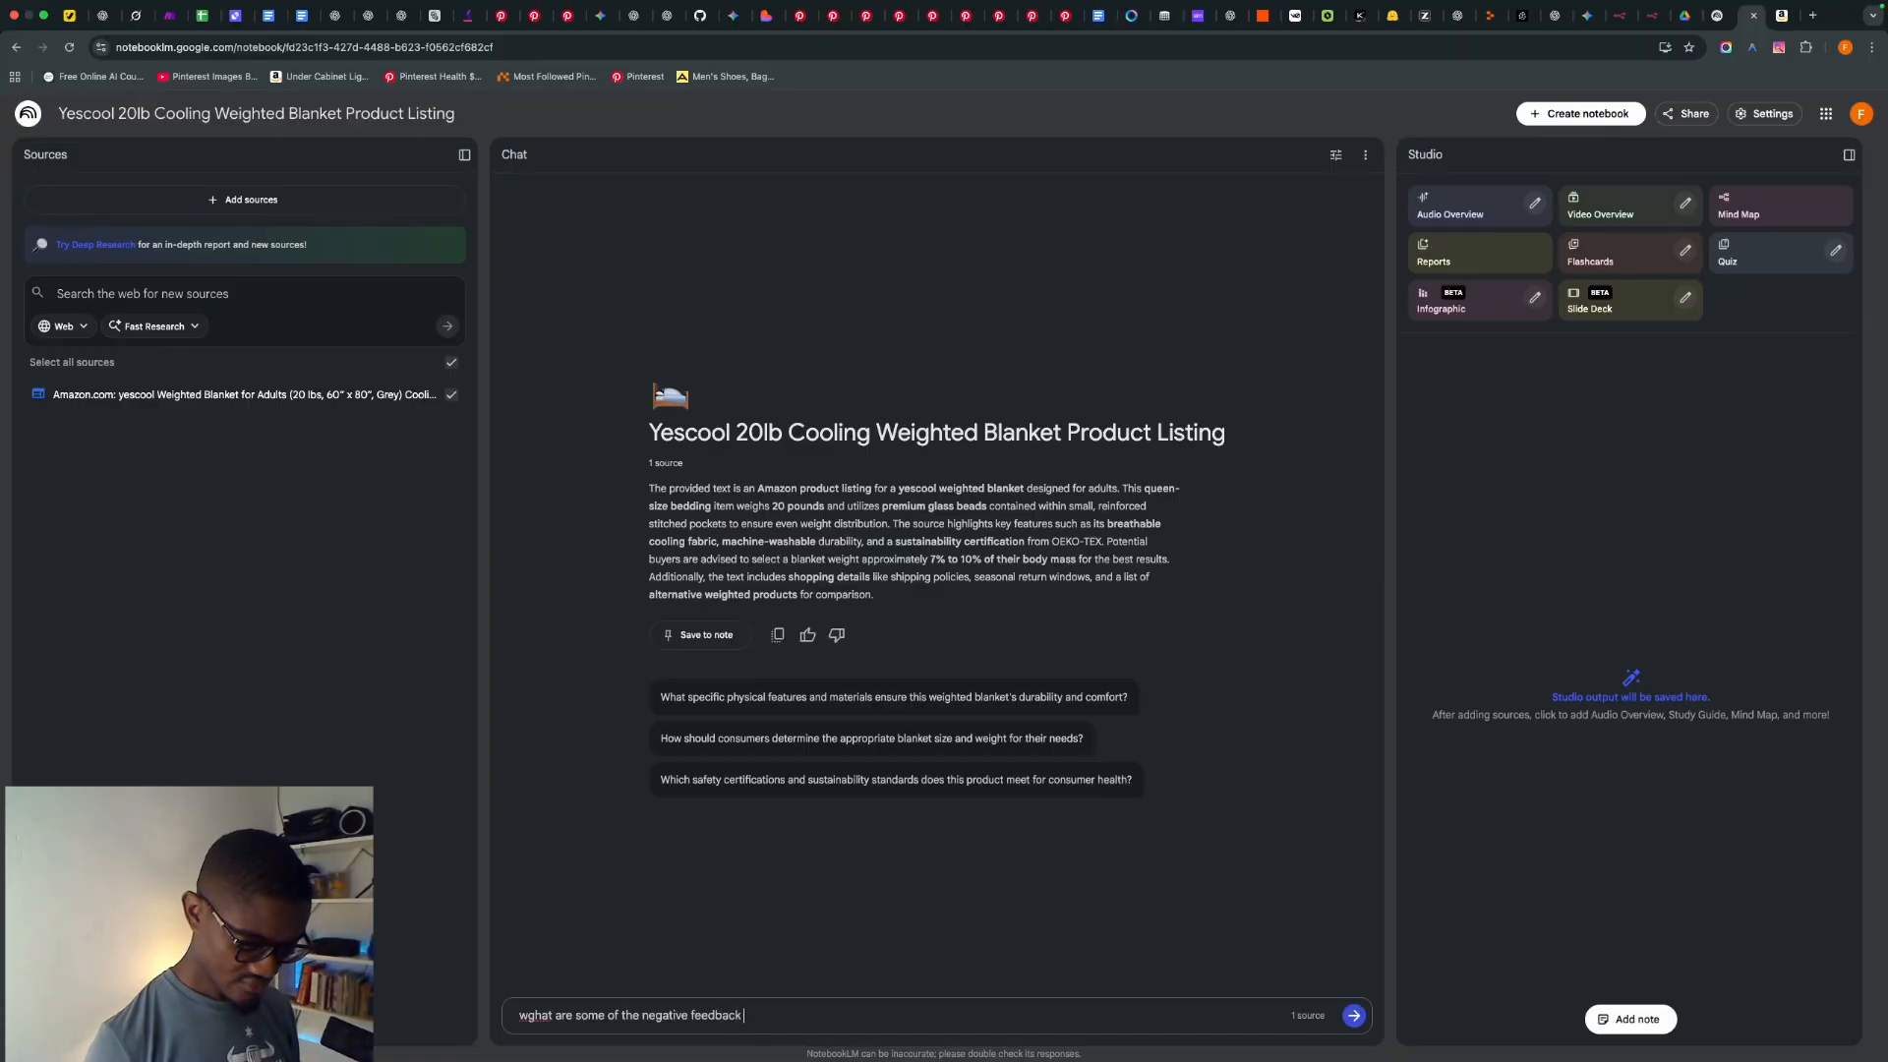
type("feedback on this pro")
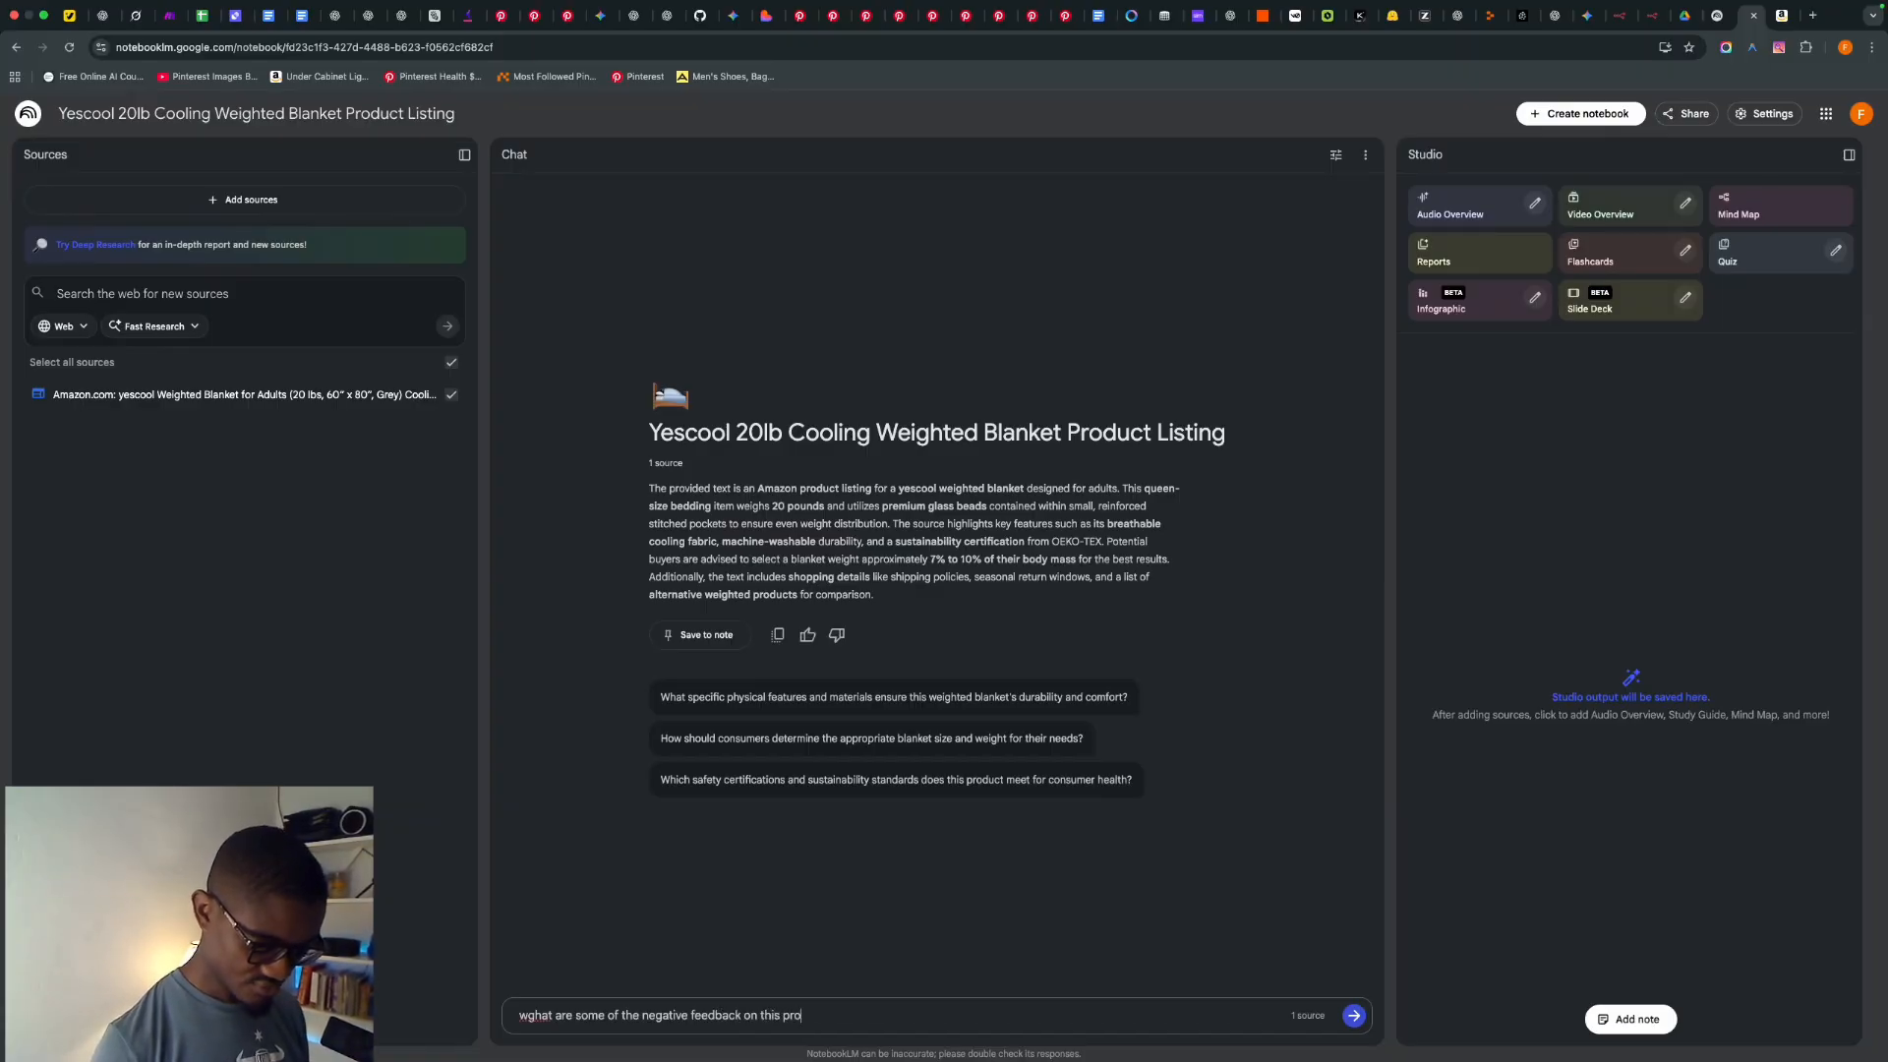
type("duct?")
key("Return")
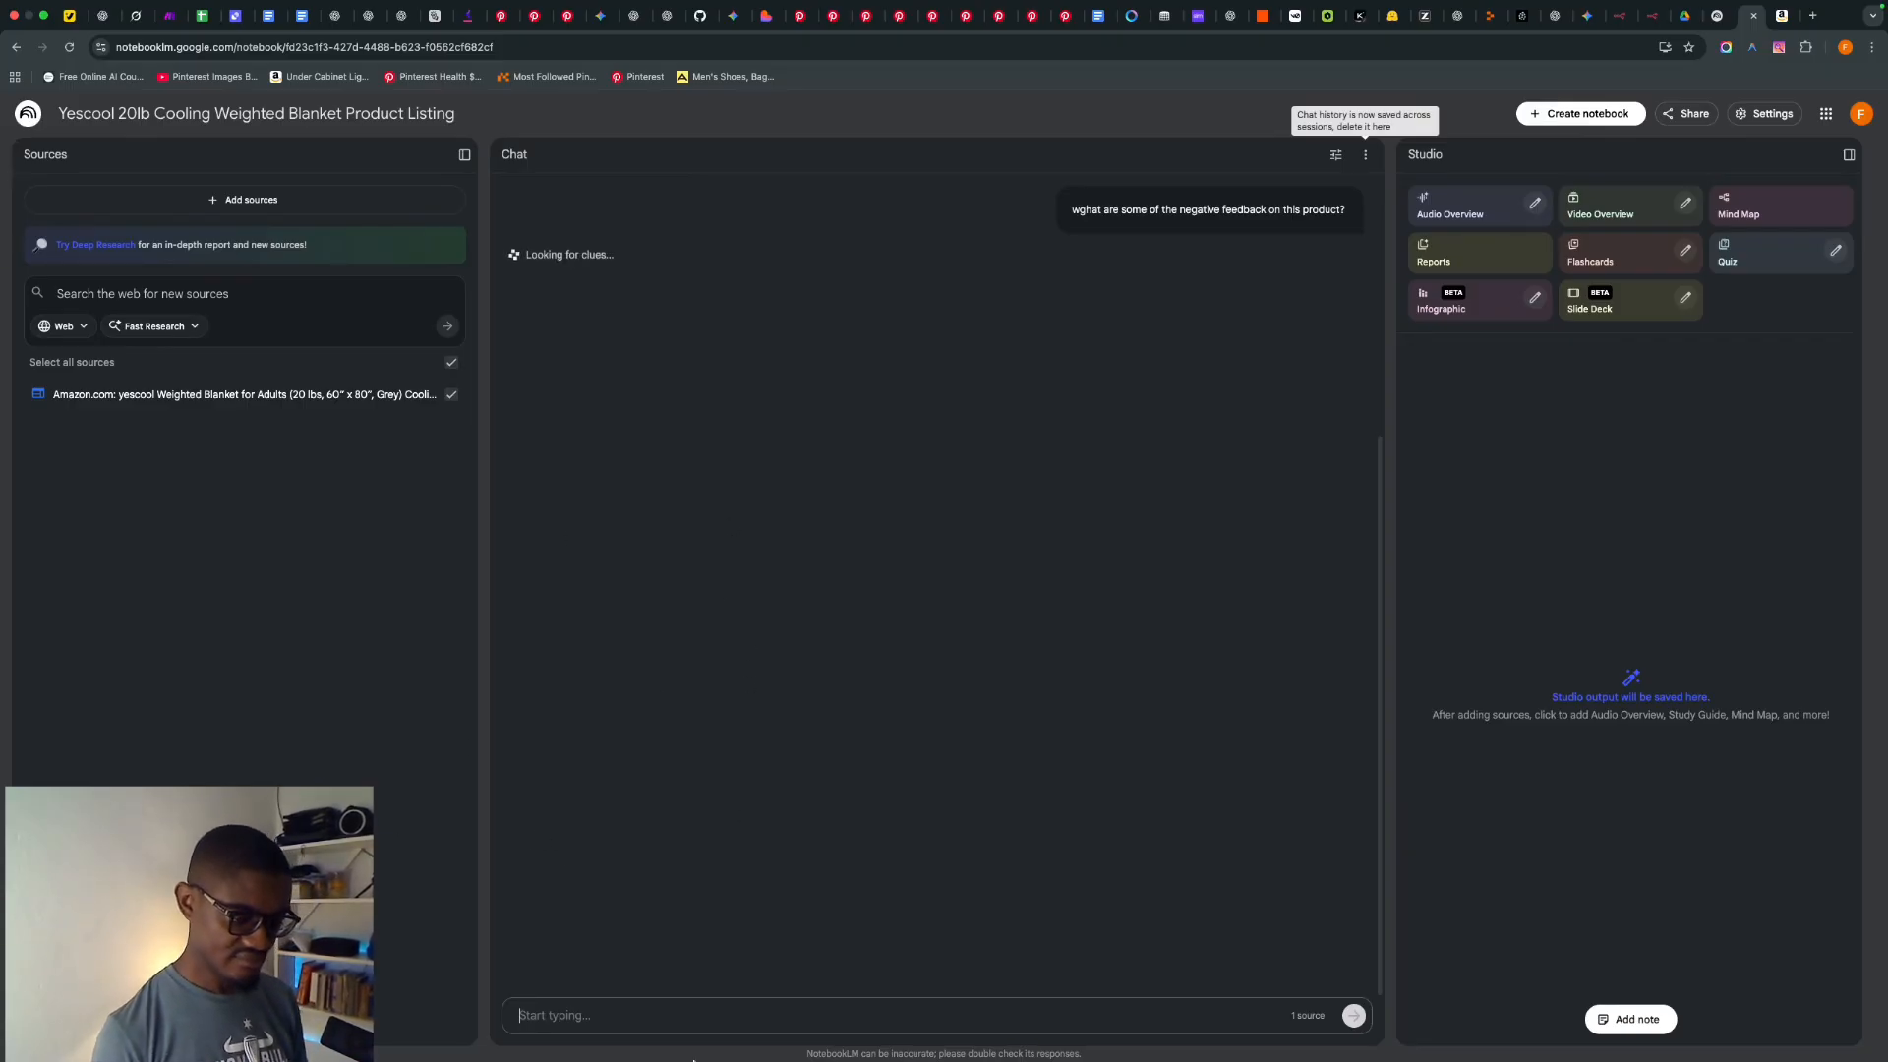
mouse_move(749, 1057)
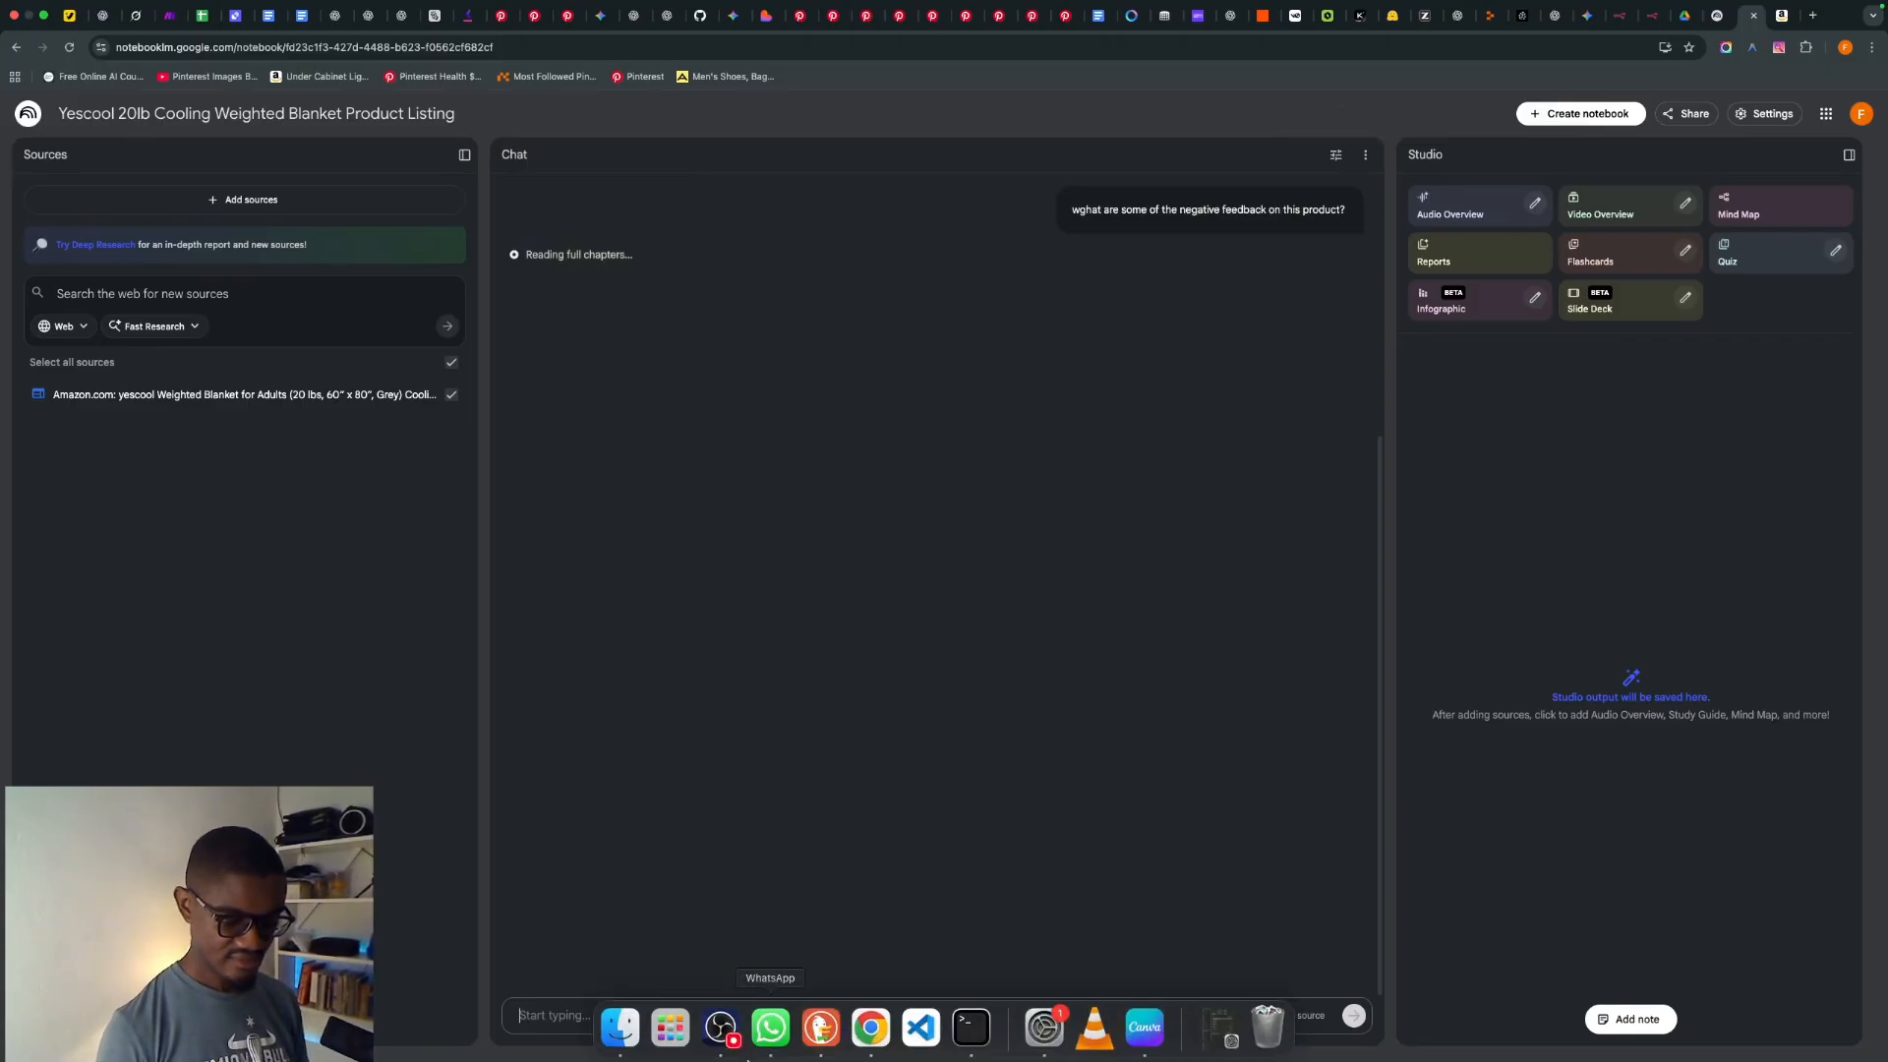
- Review the chat's answer about negative feedback on the weighted blanket
type("\\")
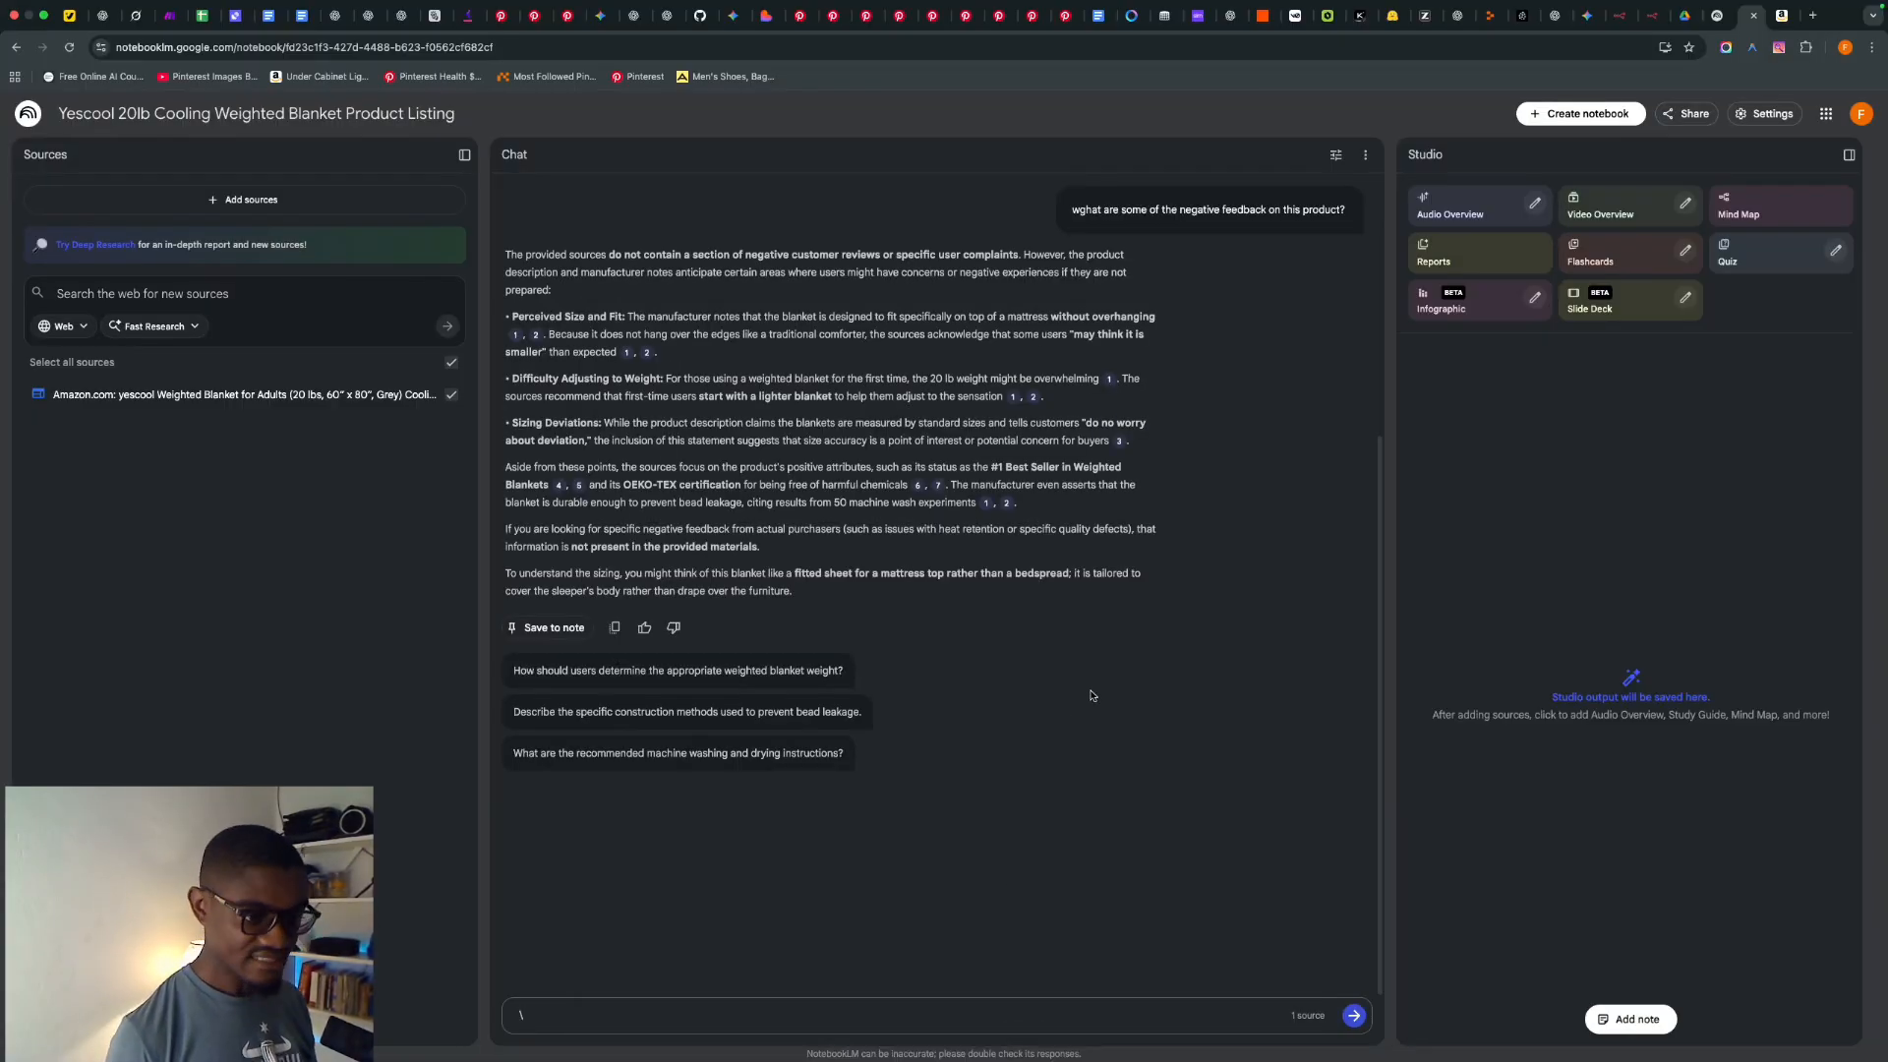
scroll(708, 356, "up", 2)
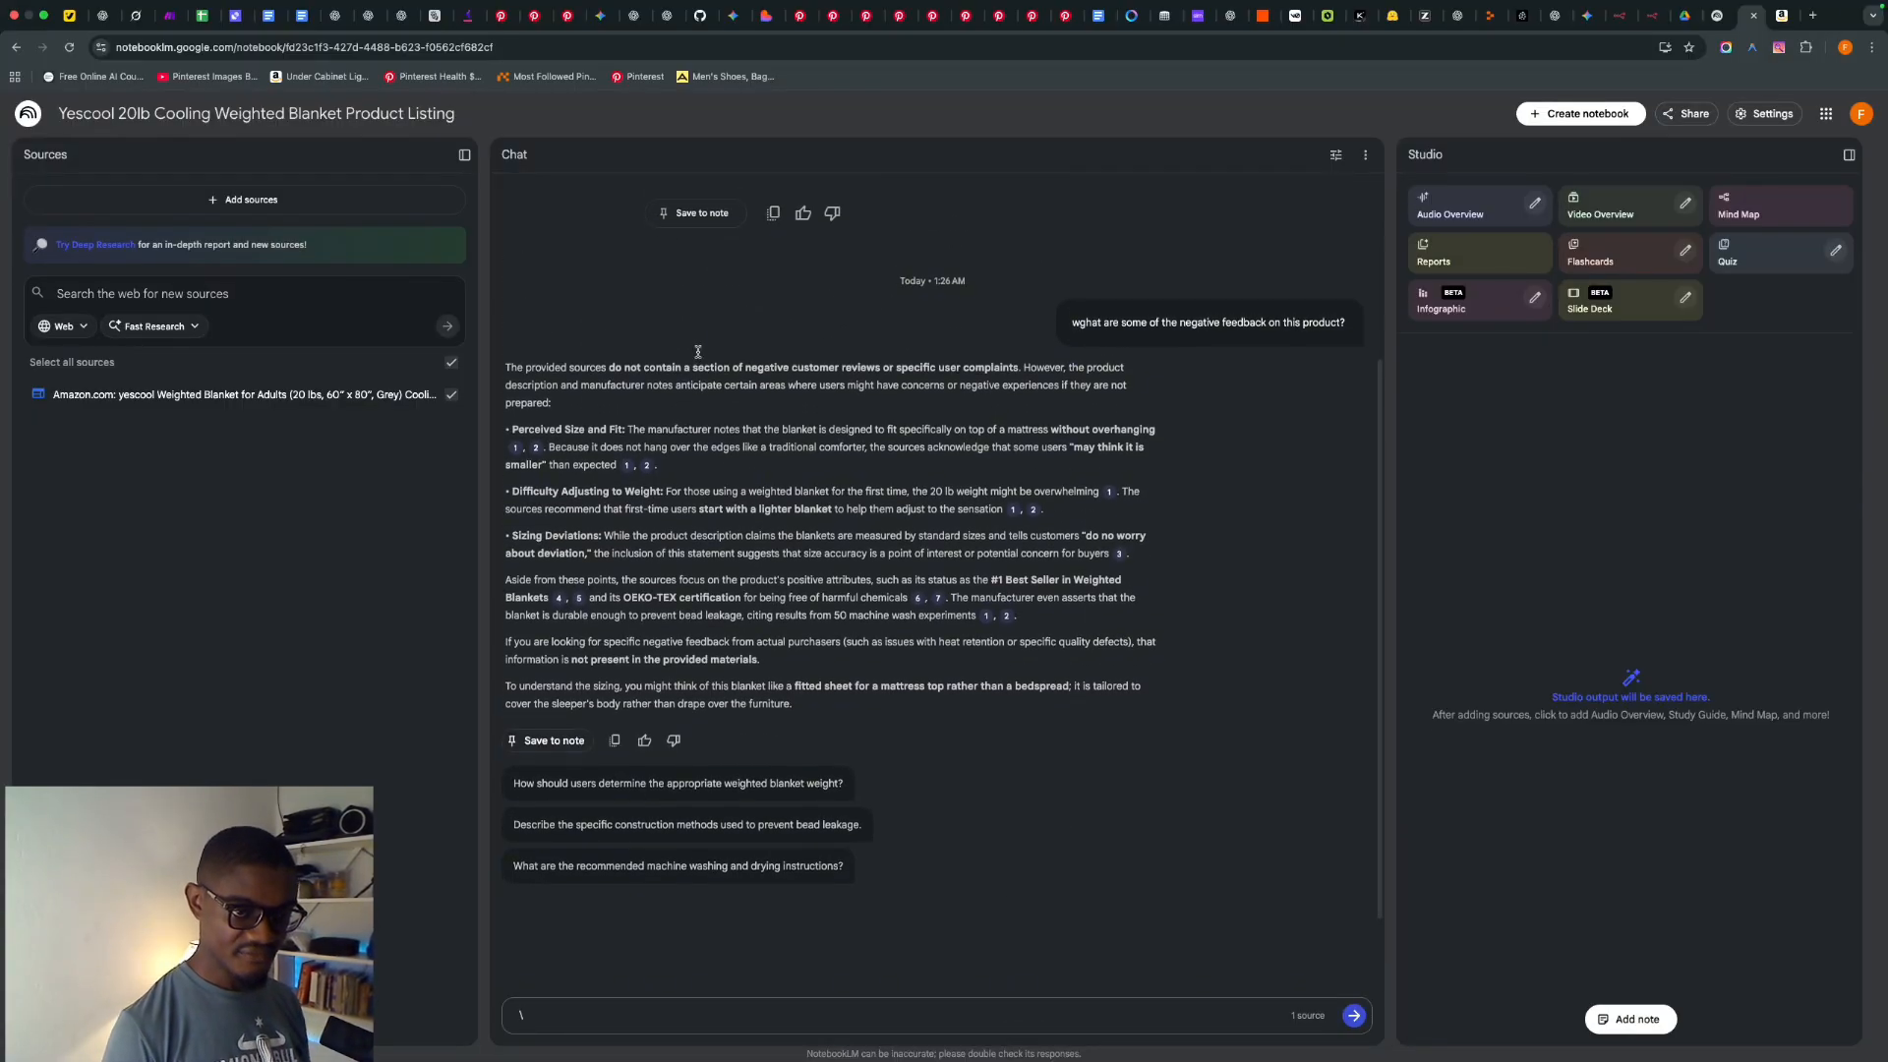
scroll(736, 349, "up", 5)
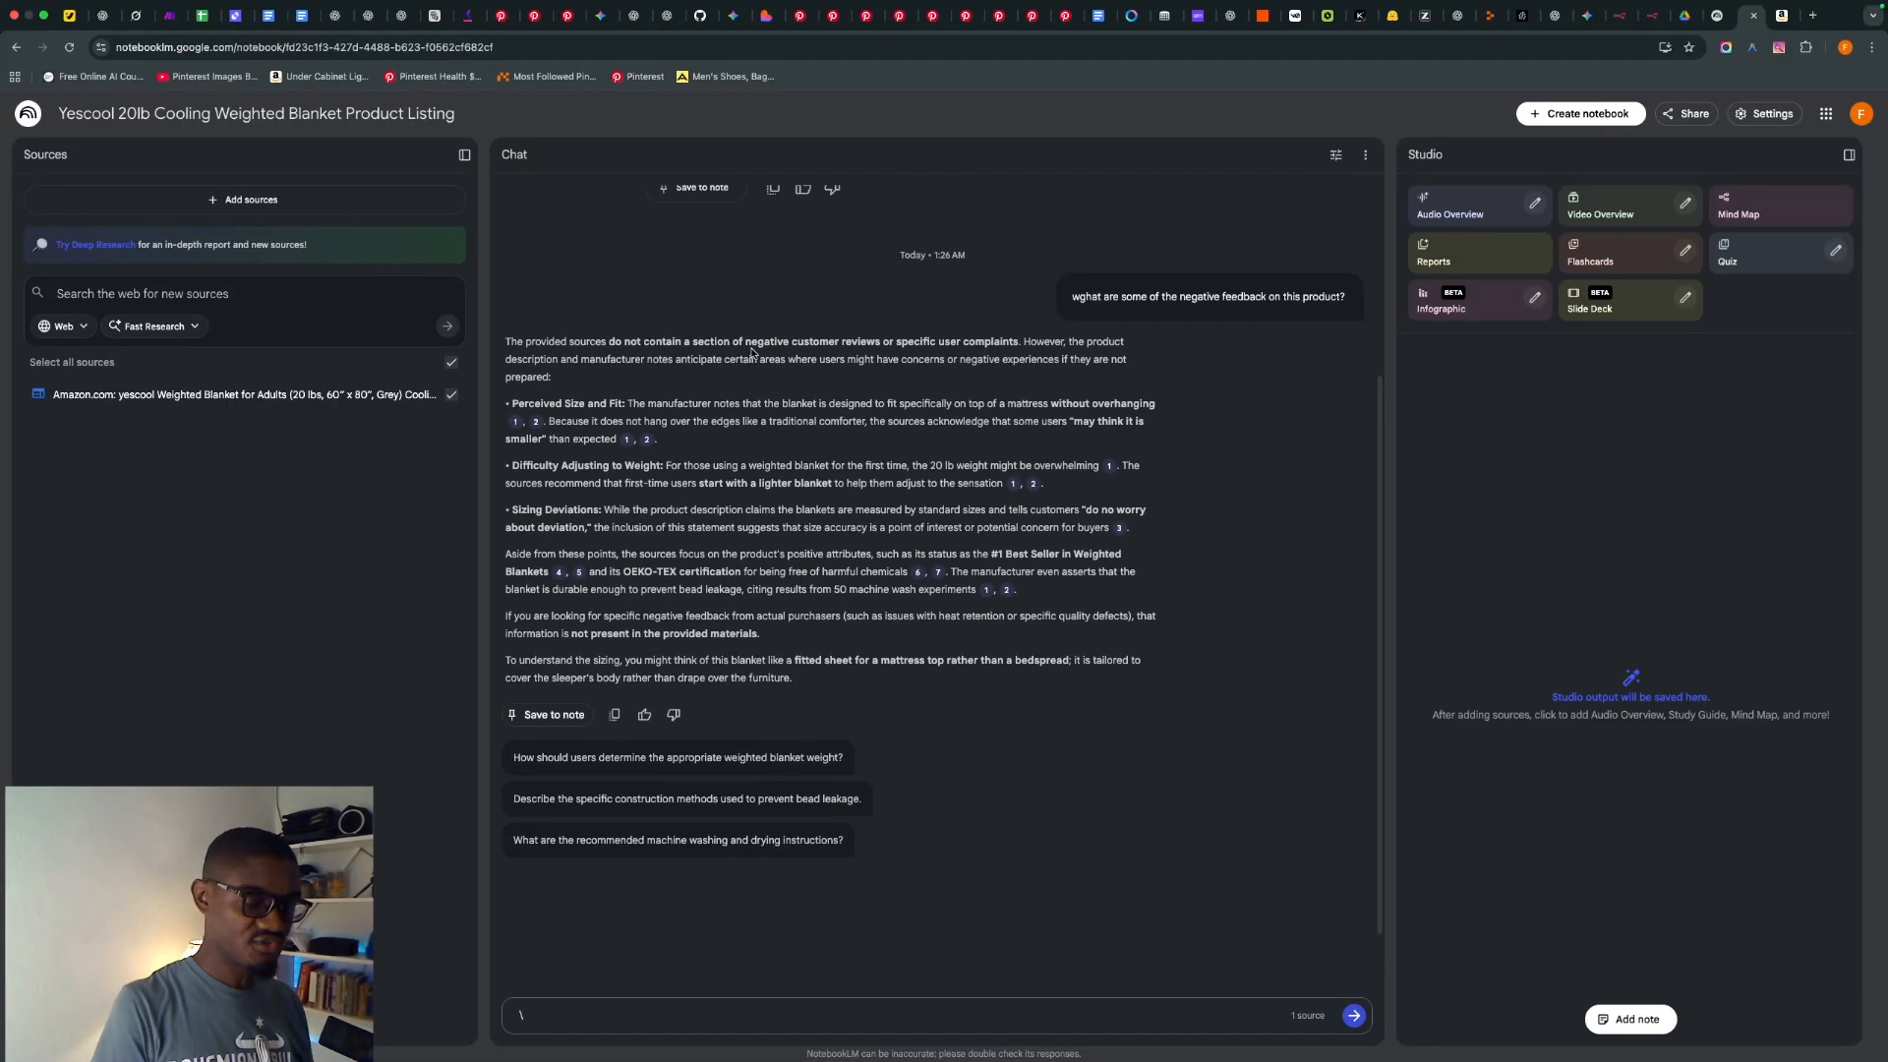
scroll(740, 339, "down", 5)
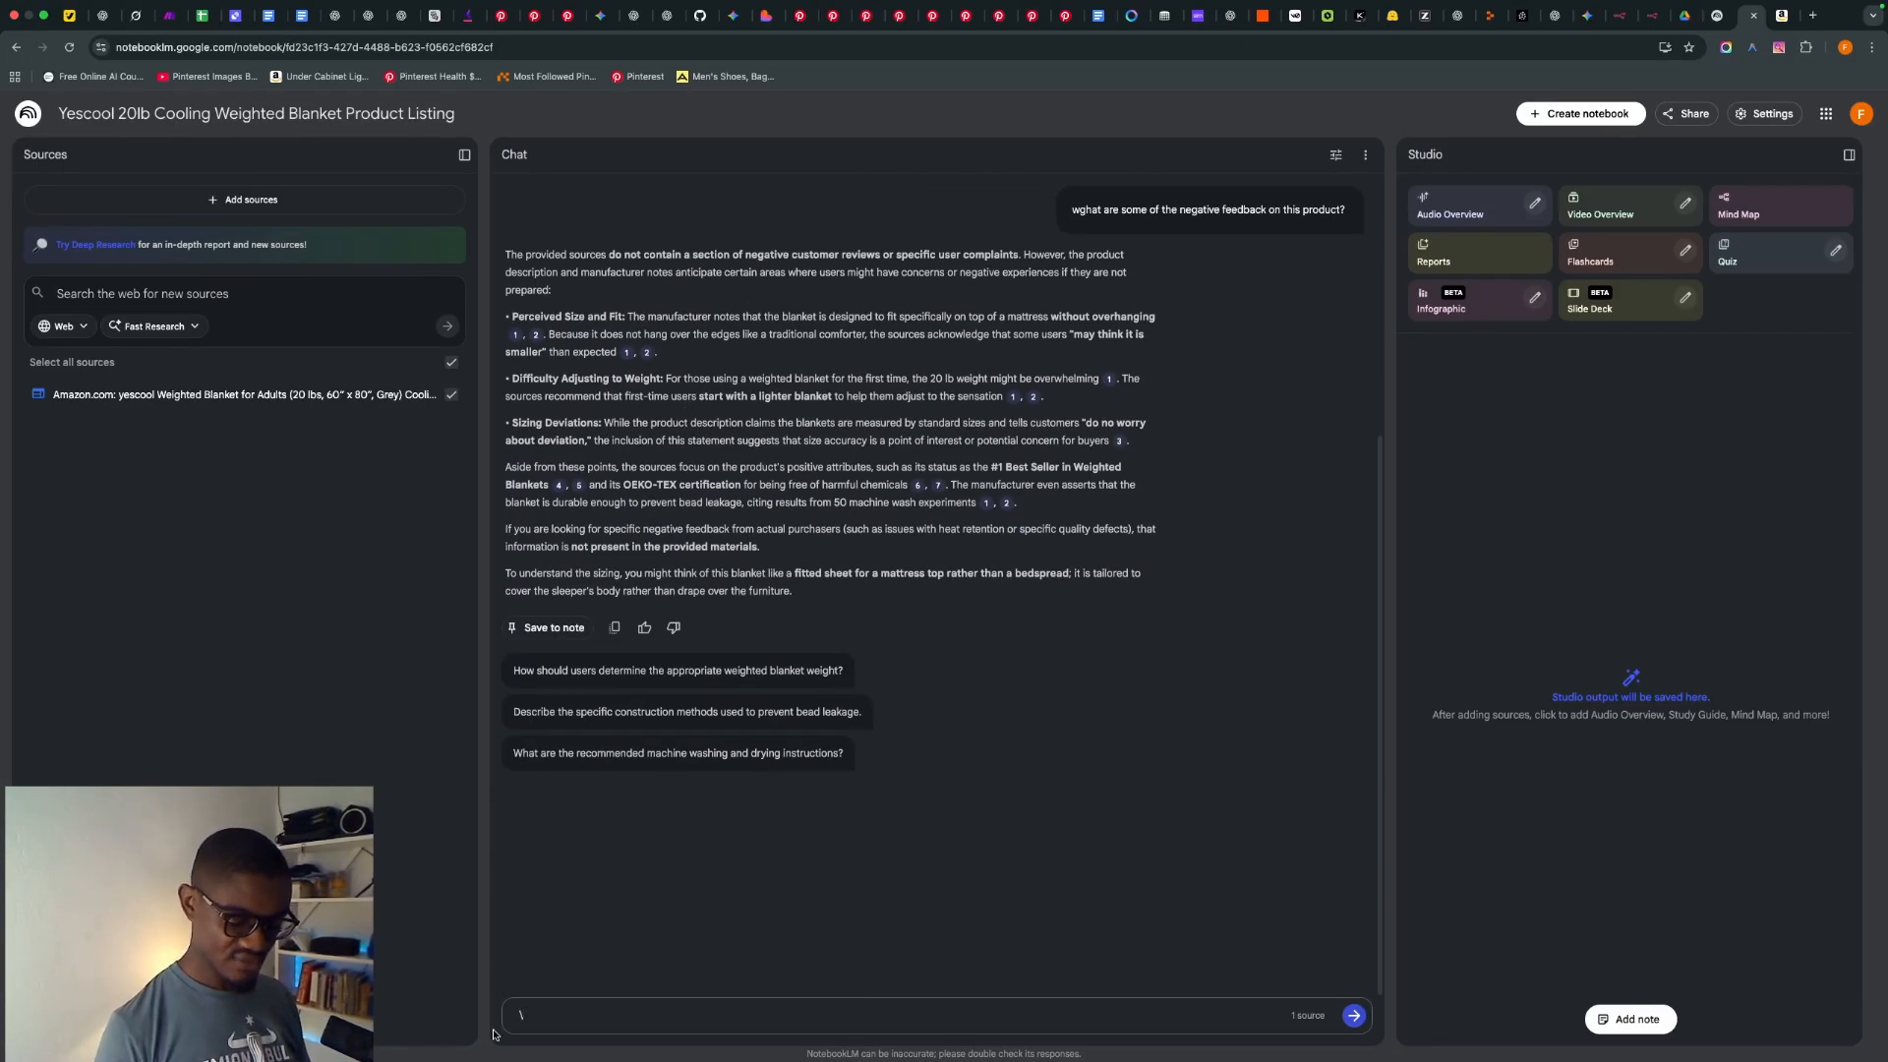
- Ask the notebook chat "Whatcan i IMPROVE ON THIS BLANKET AND CREATE MINE THAT IS BETTER?"
key("BackSpace")
type("What")
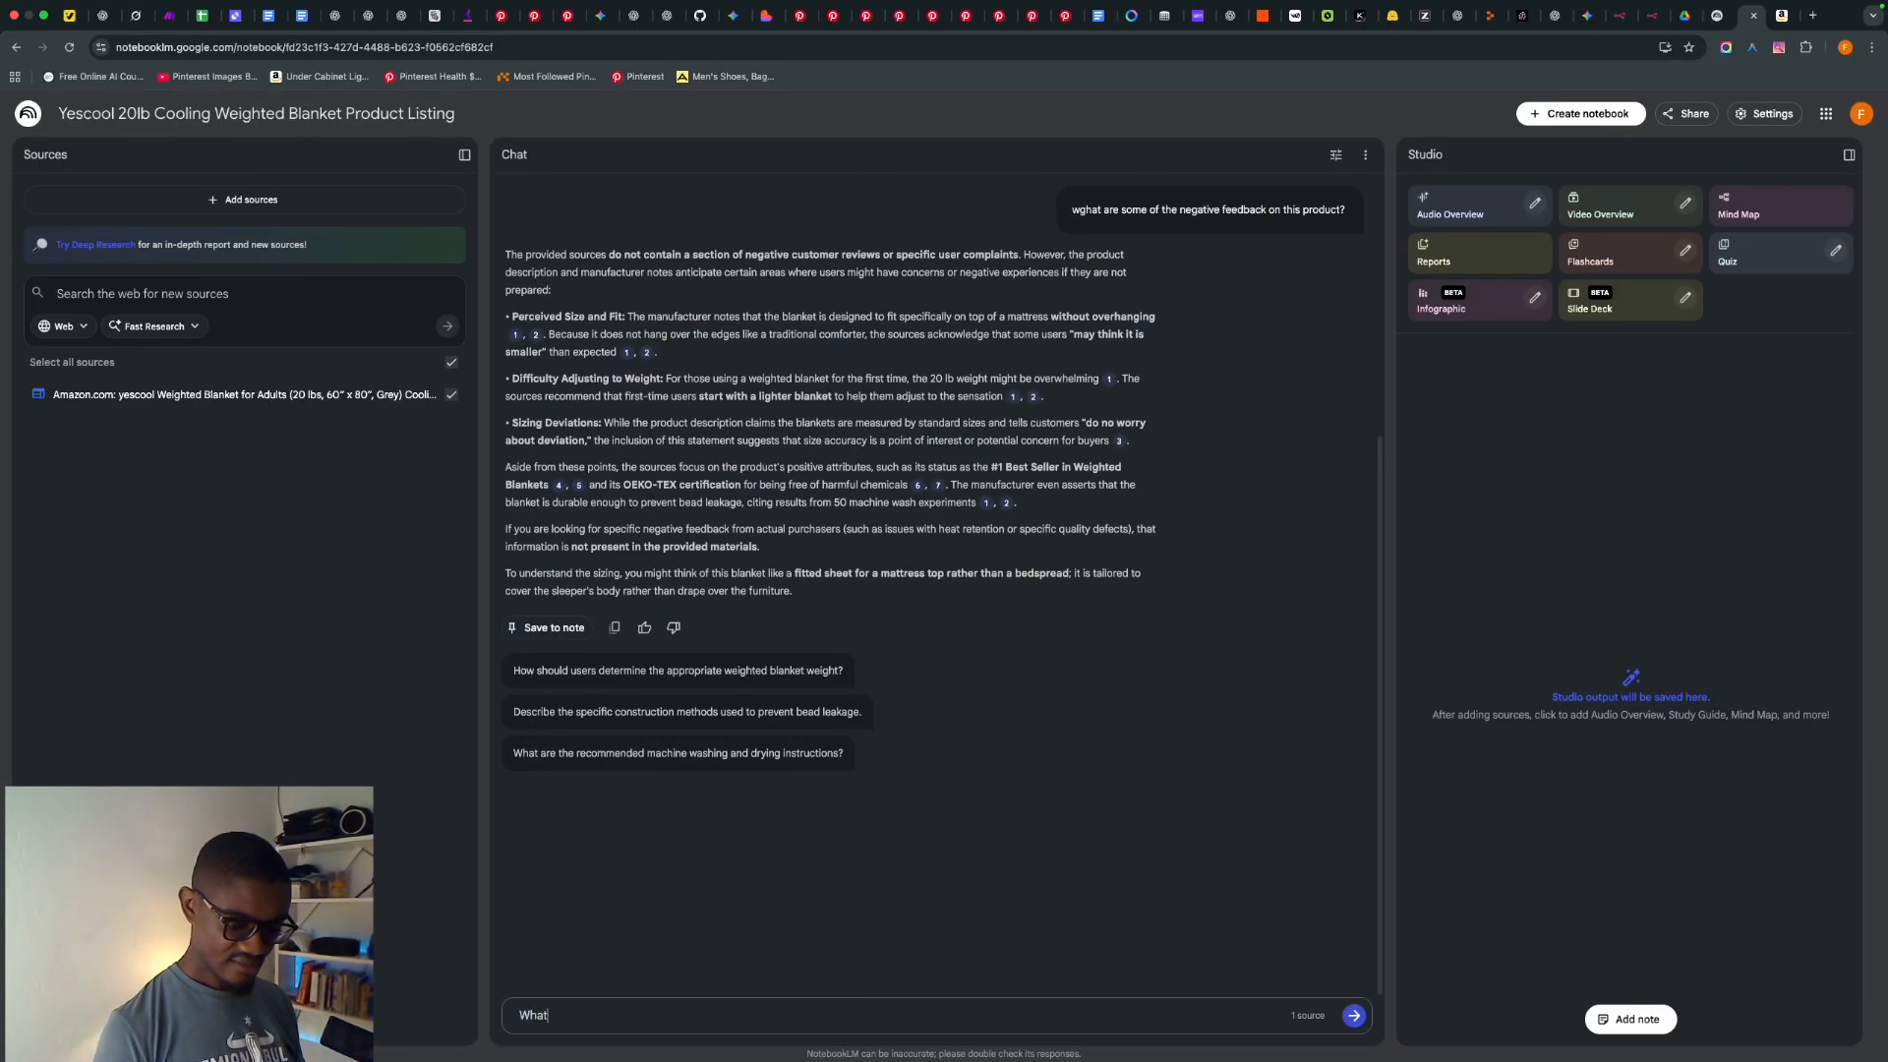
type("can i")
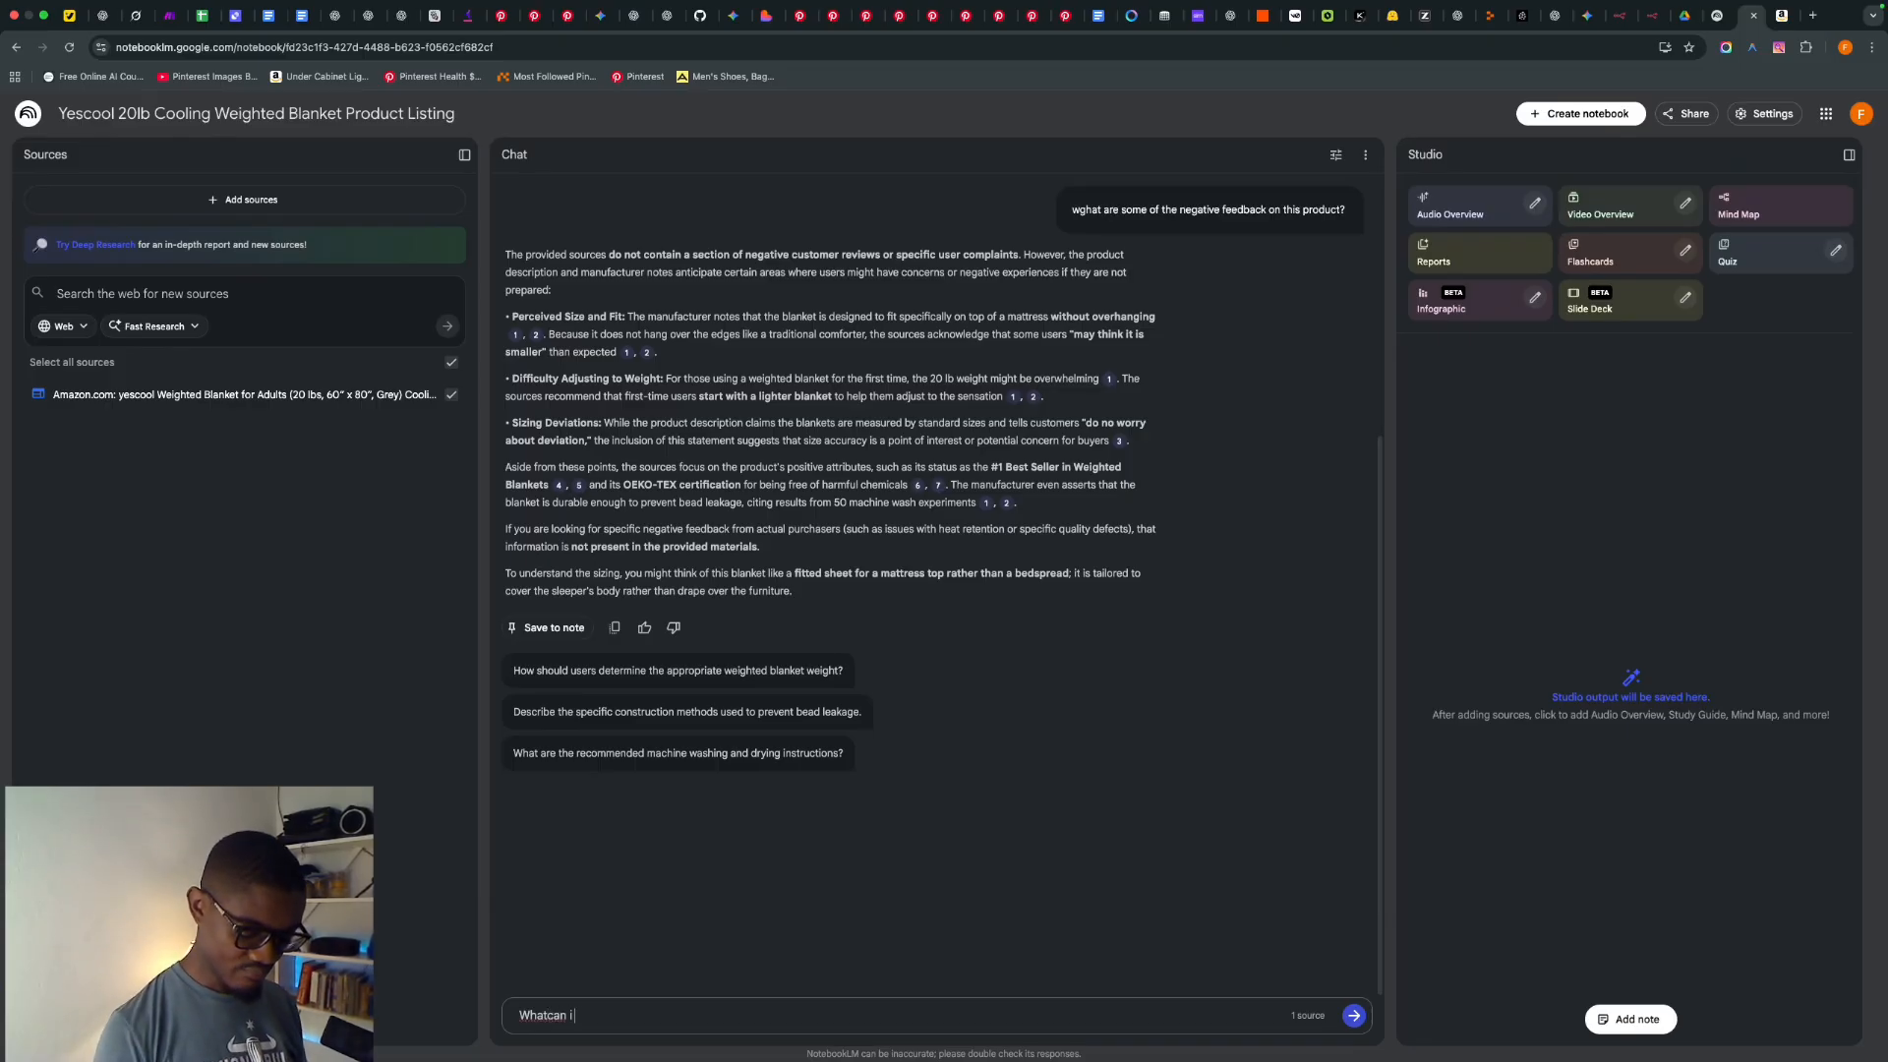
type(" IMPROVE")
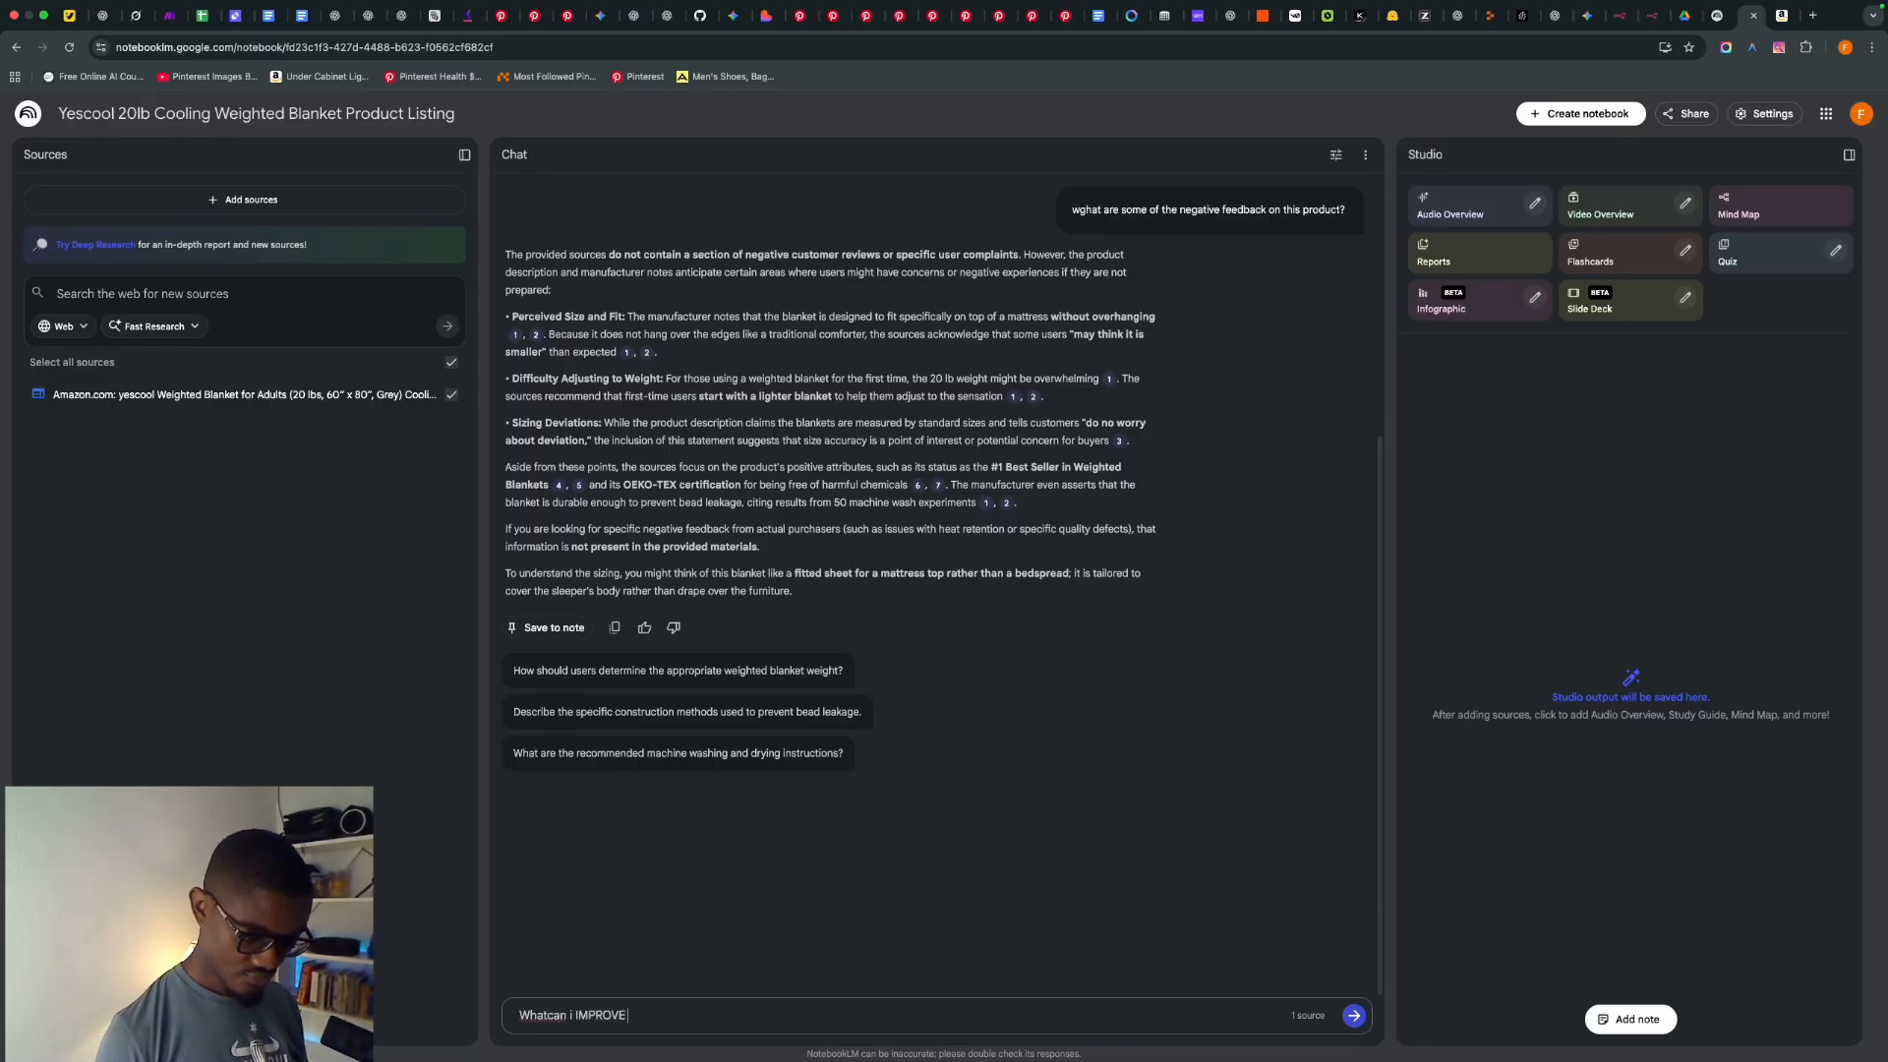
type(" O")
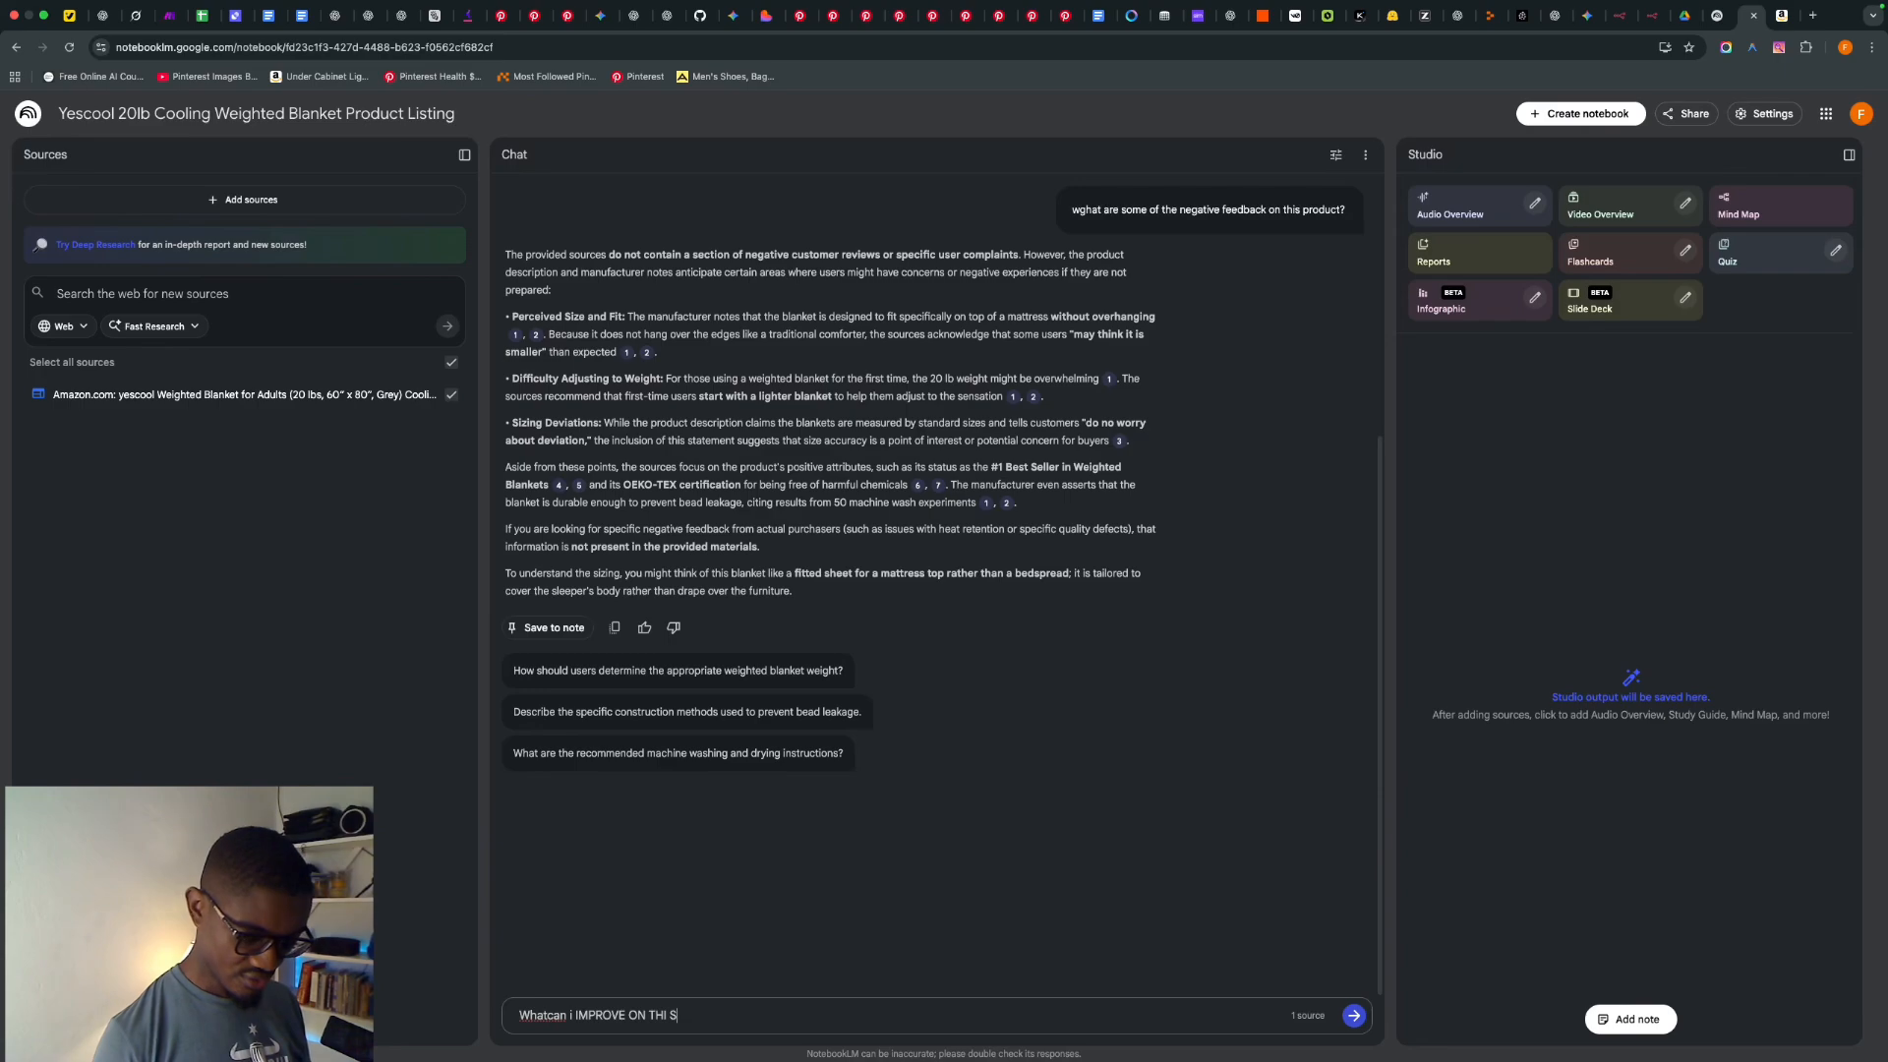
type("N THI S")
key("BackSpace")
key("BackSpace")
type("S B")
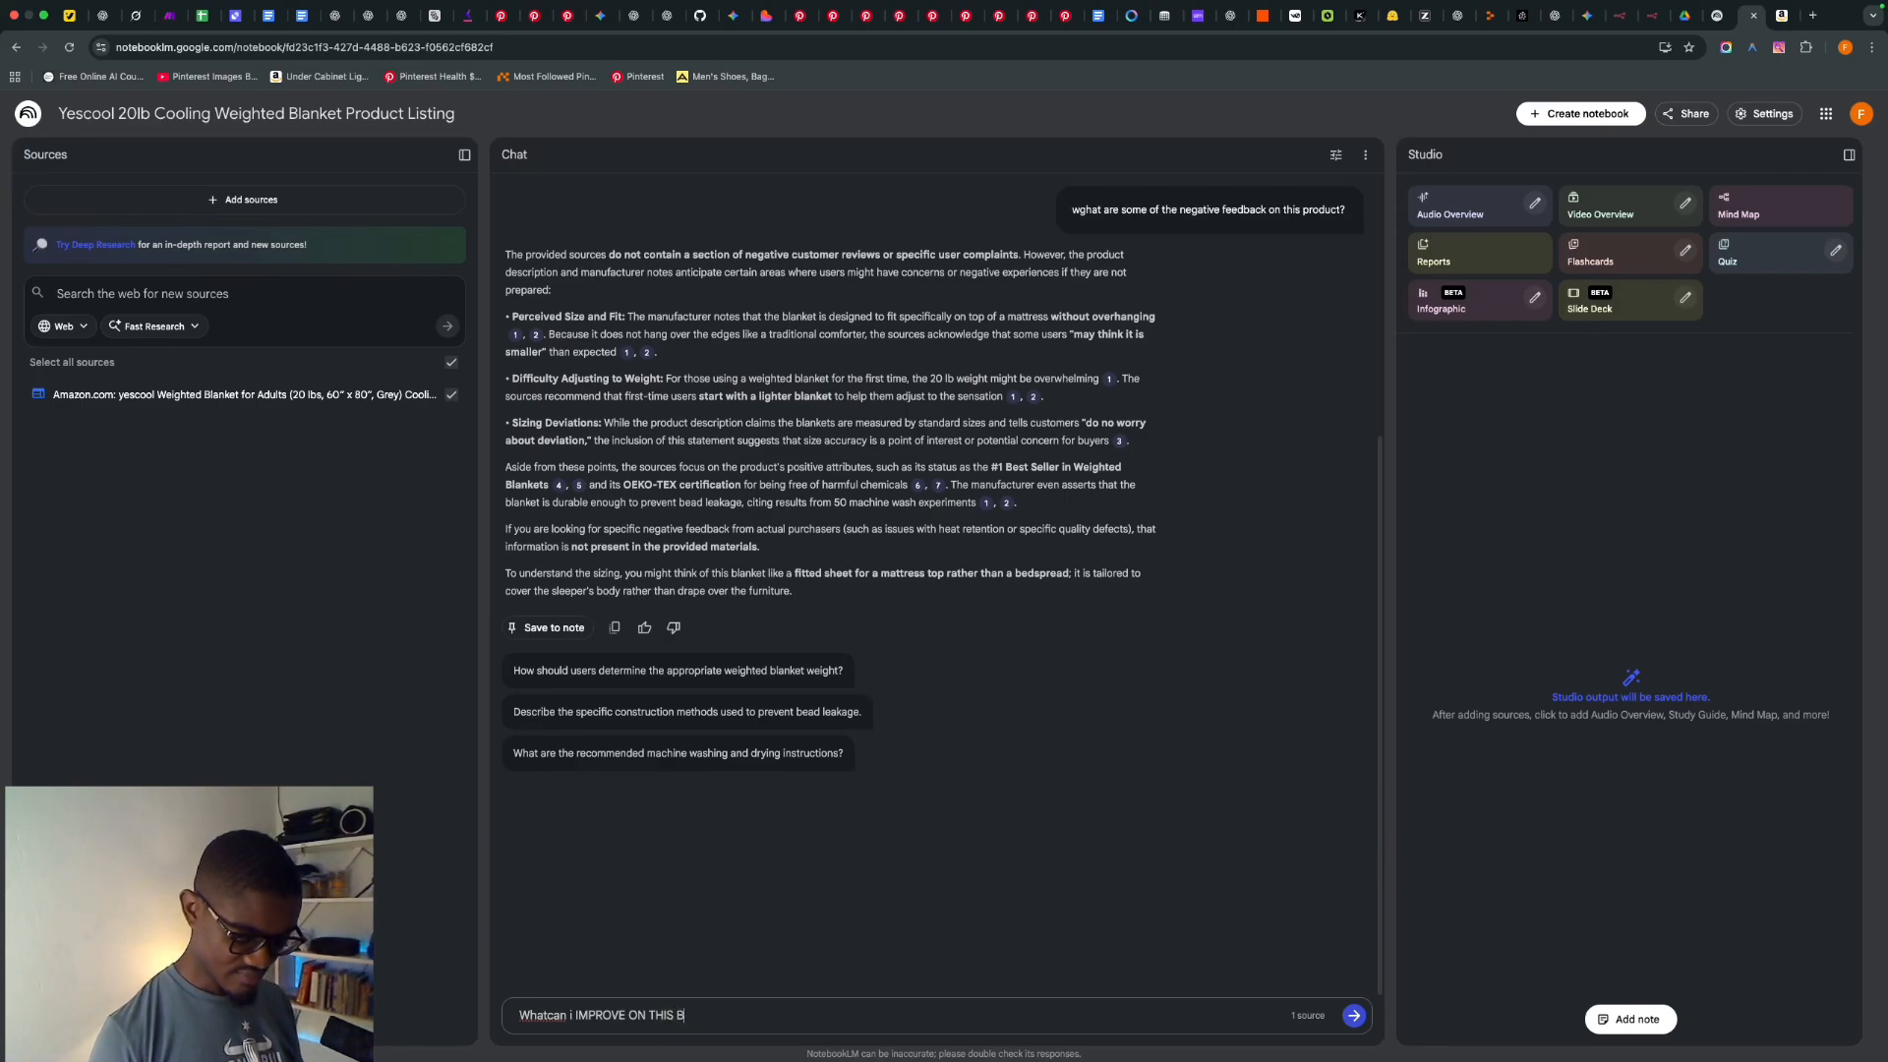
type("LANKET AND CREATE MIE")
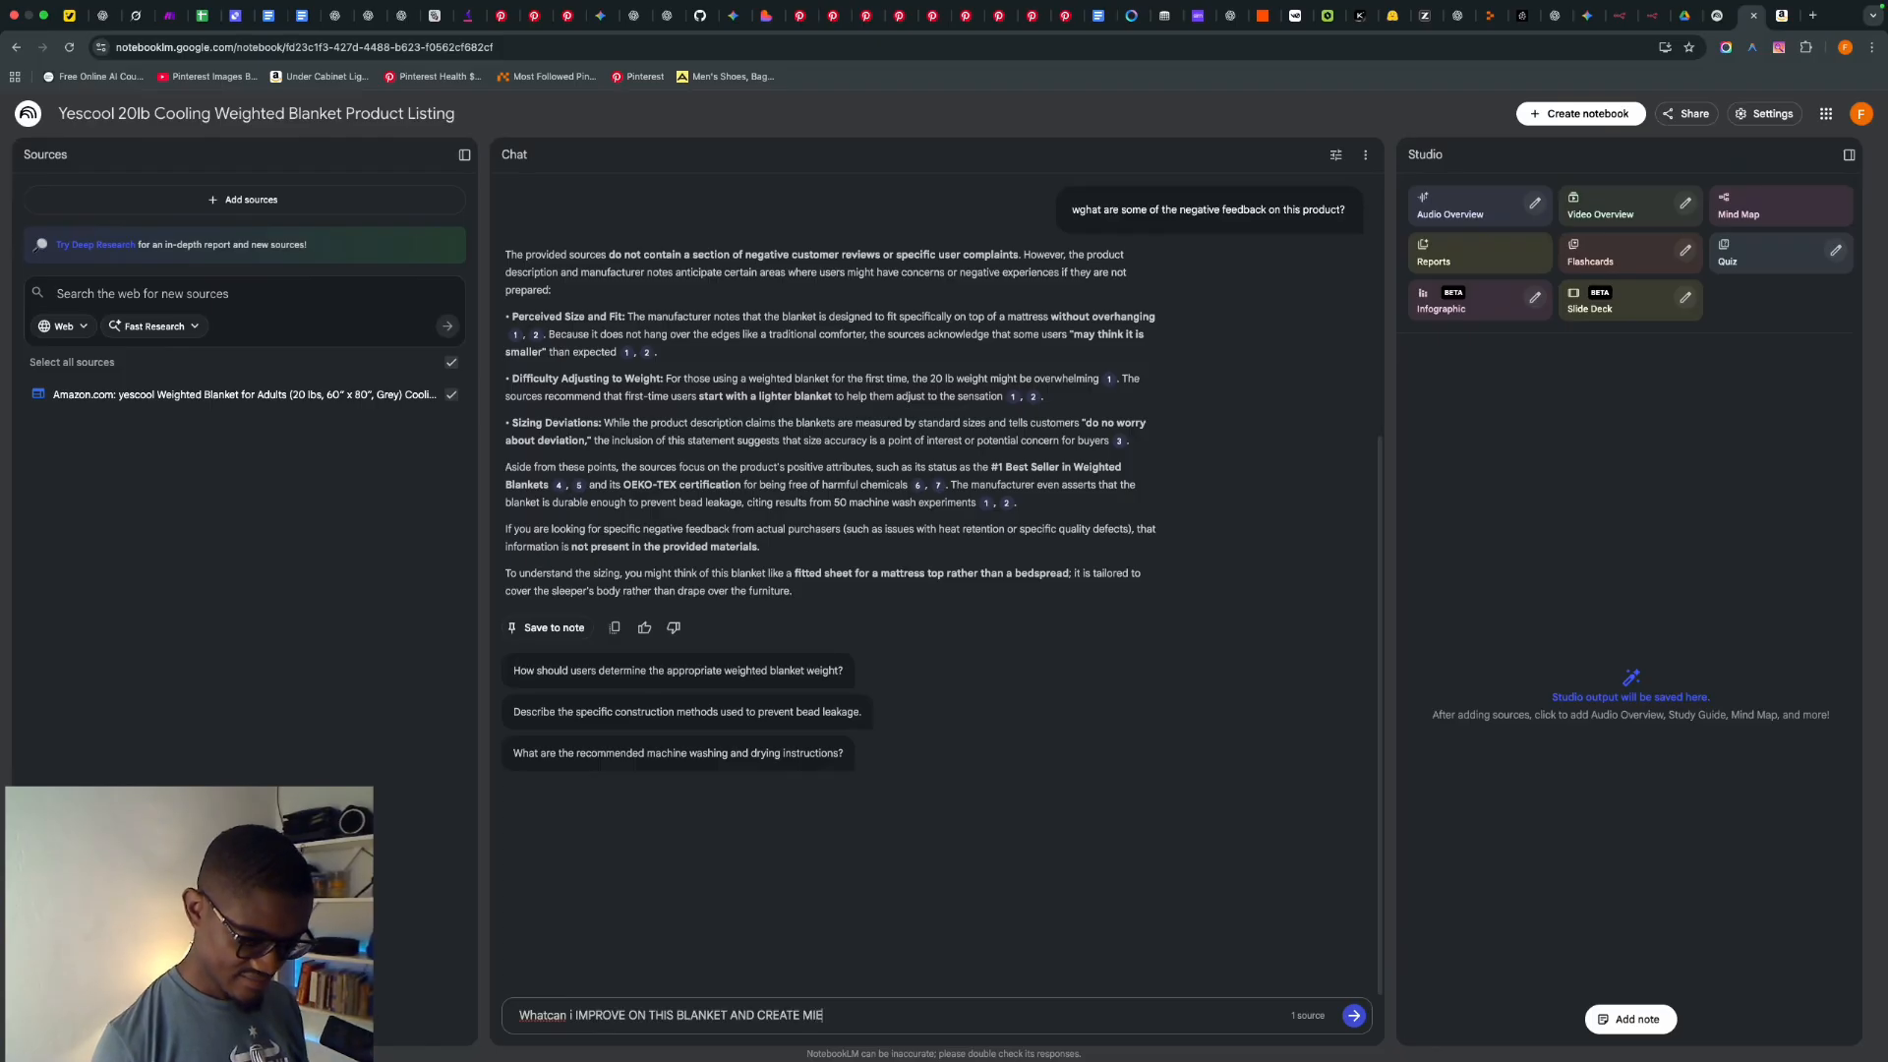
key("Caps_Lock")
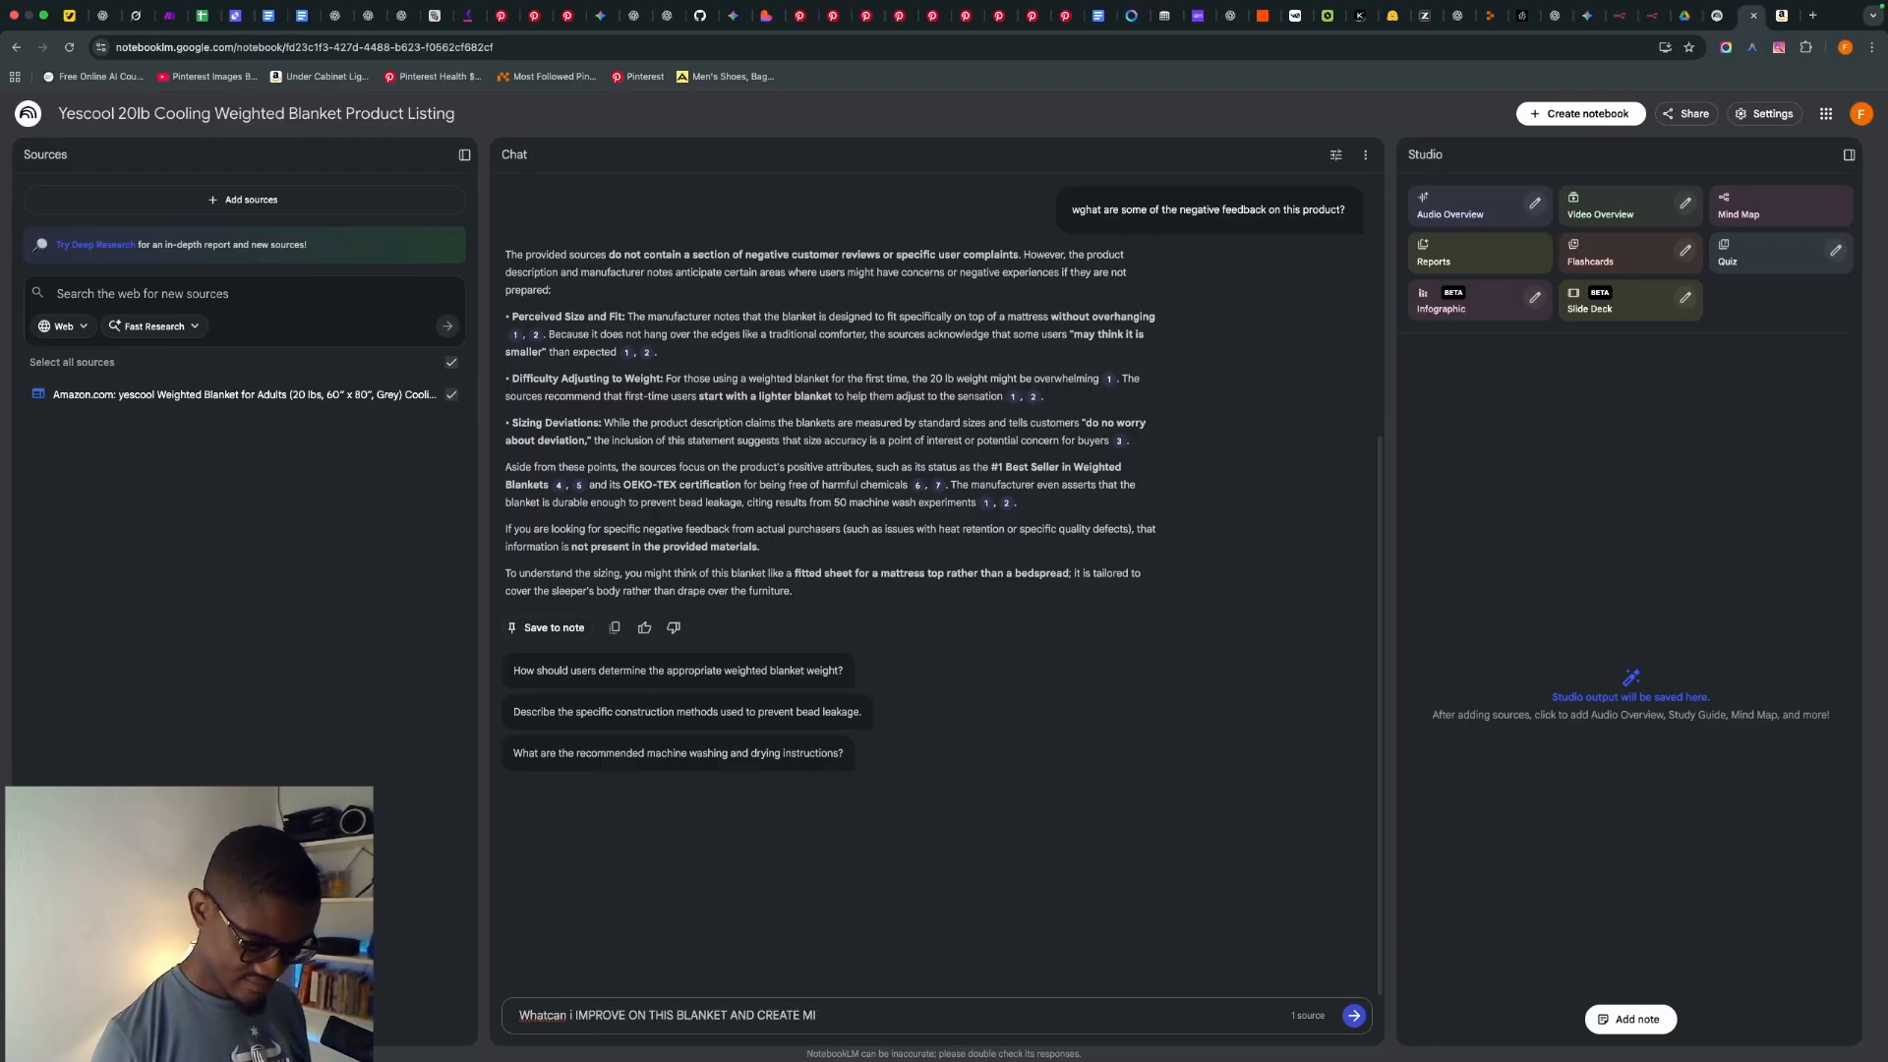
key("BackSpace")
type("NE THAT OI")
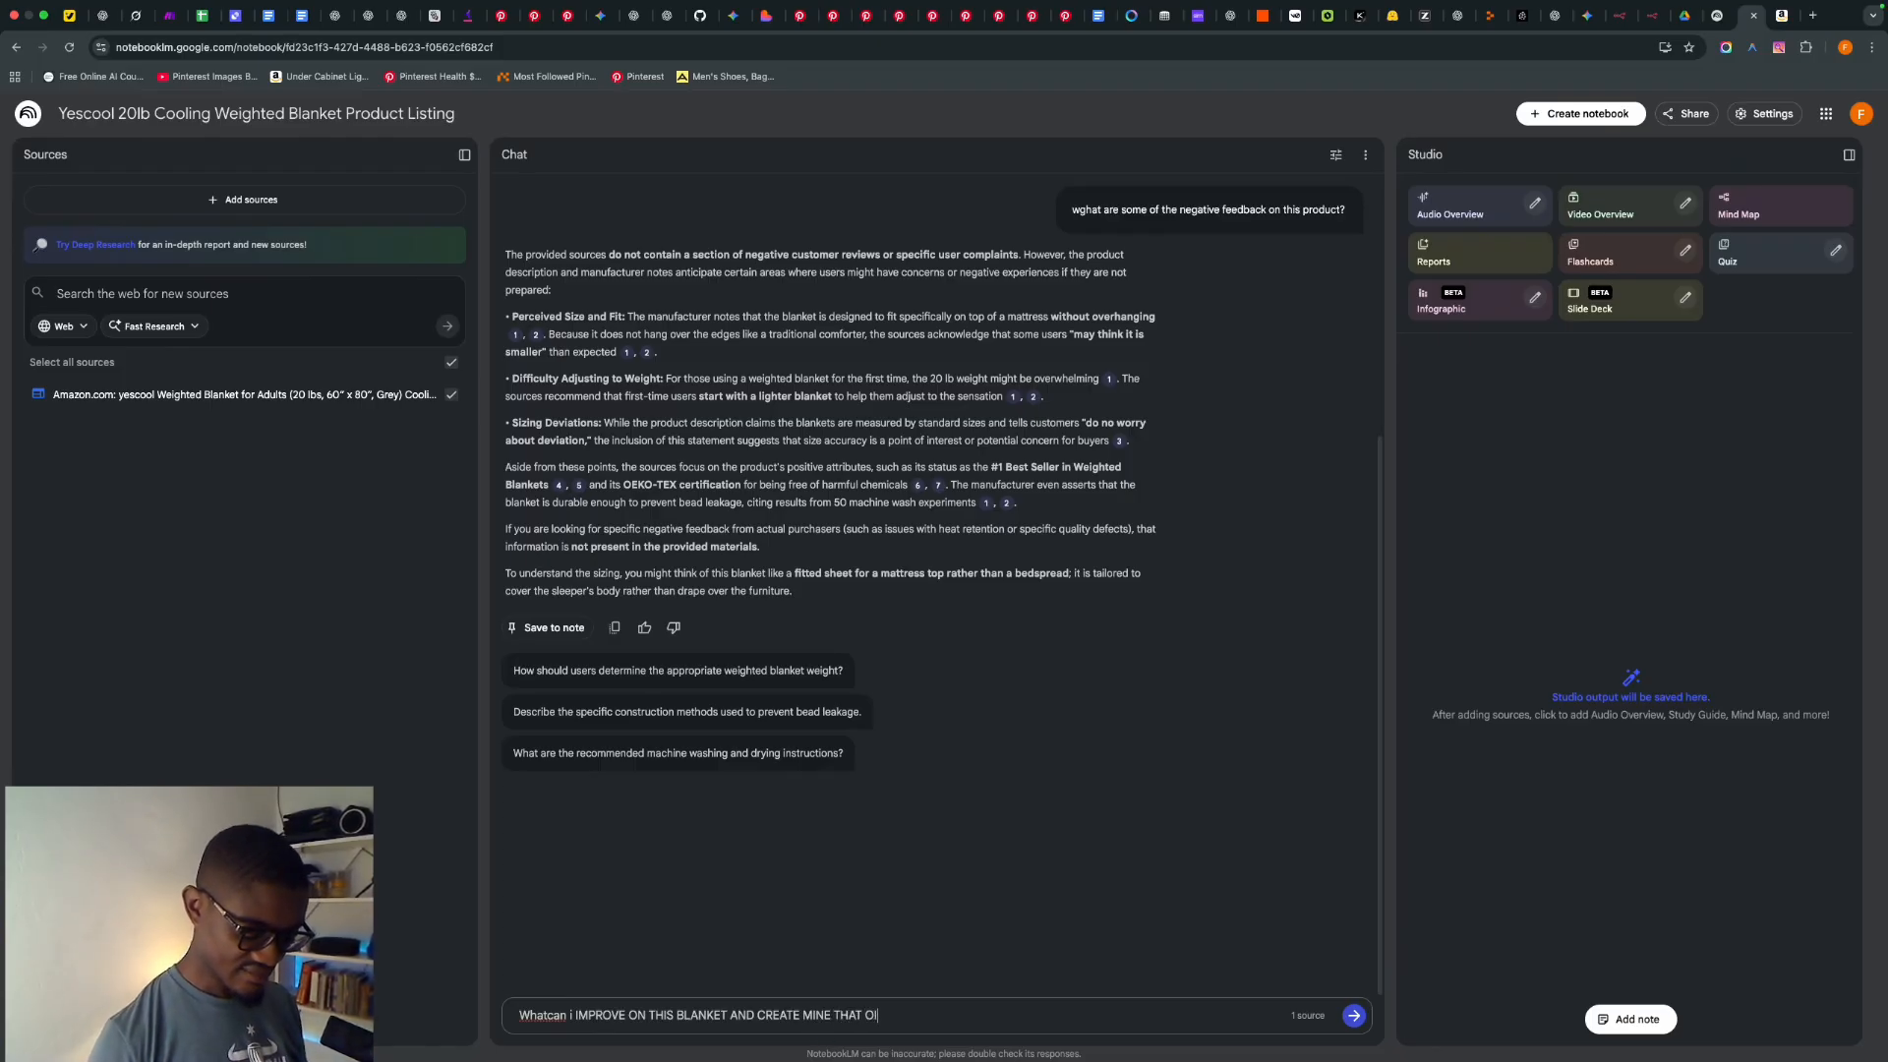
key("BackSpace")
key("BackSpace")
type("IS")
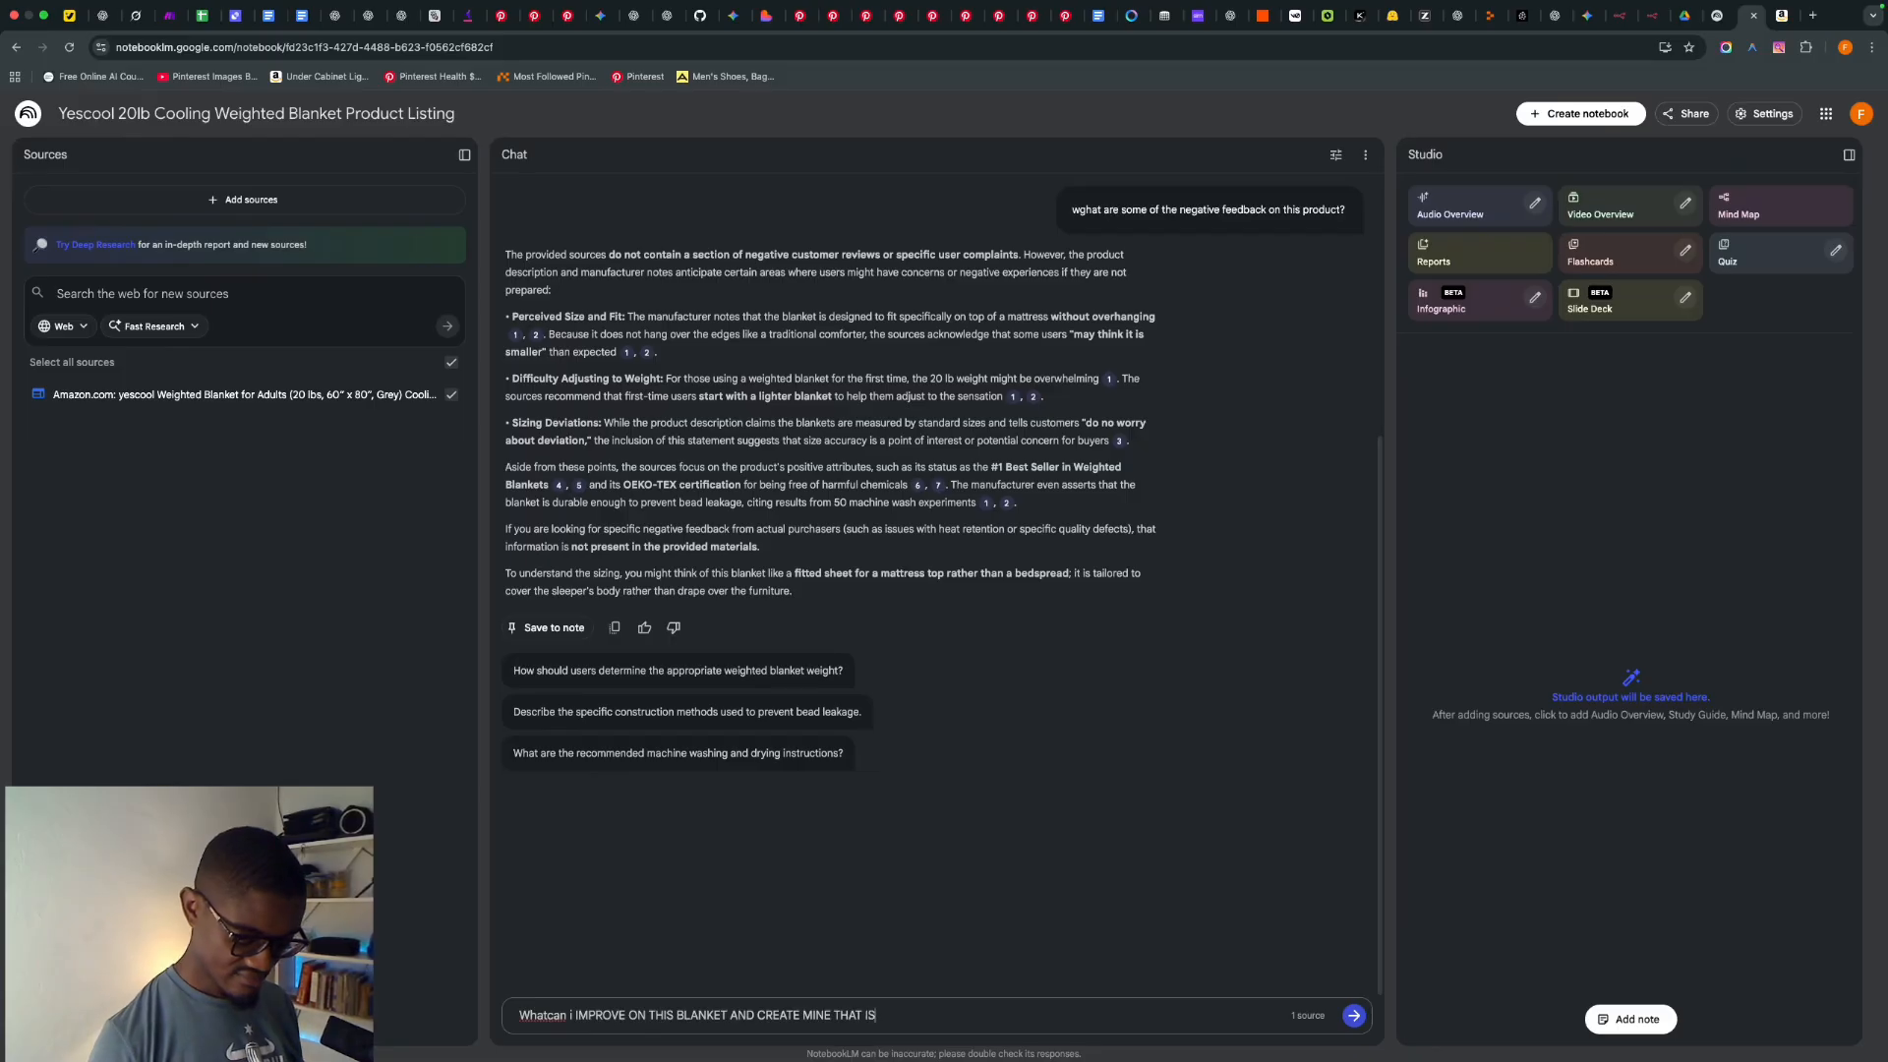
type(" BETTER?")
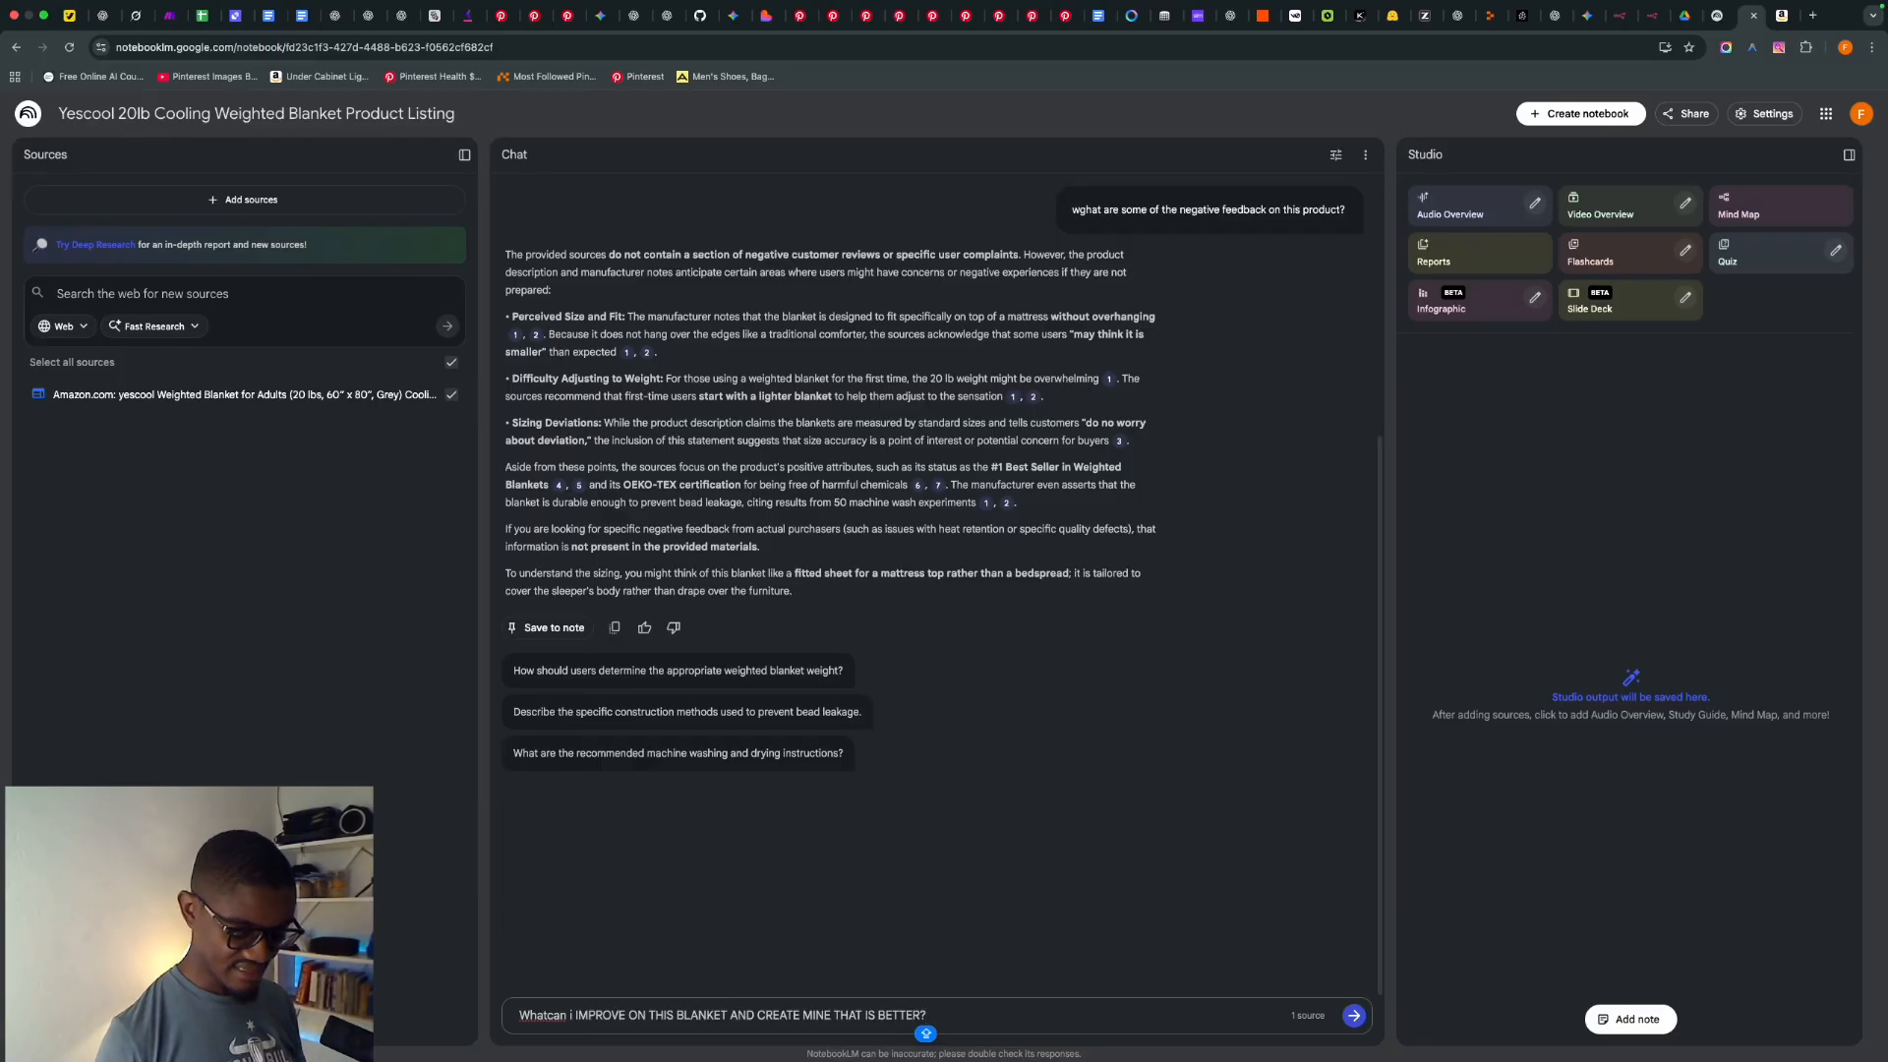
key("Return")
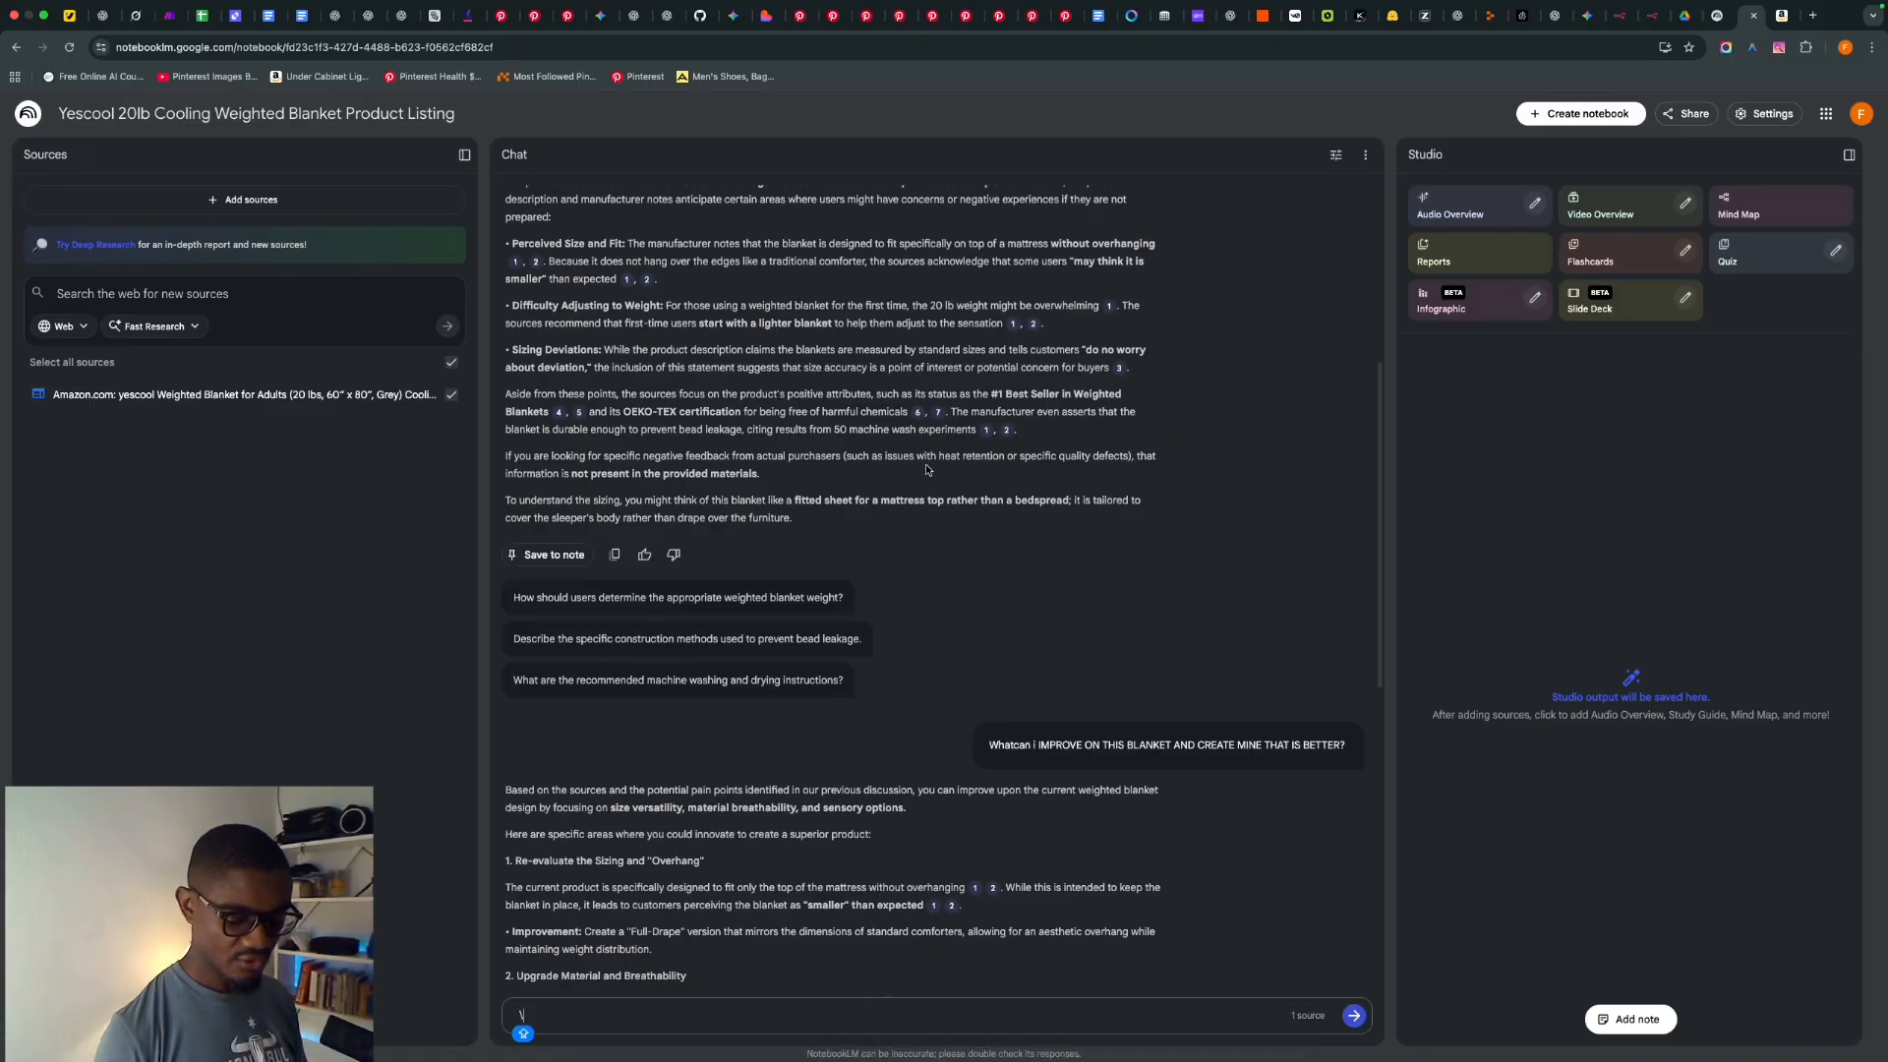
- Read through the chat's answer on sizing, material, portability, weight, safety and durability improvements for the blanket
key("BackSpace")
scroll(944, 463, "down", 5)
mouse_move(949, 443)
scroll(950, 443, "up", 1)
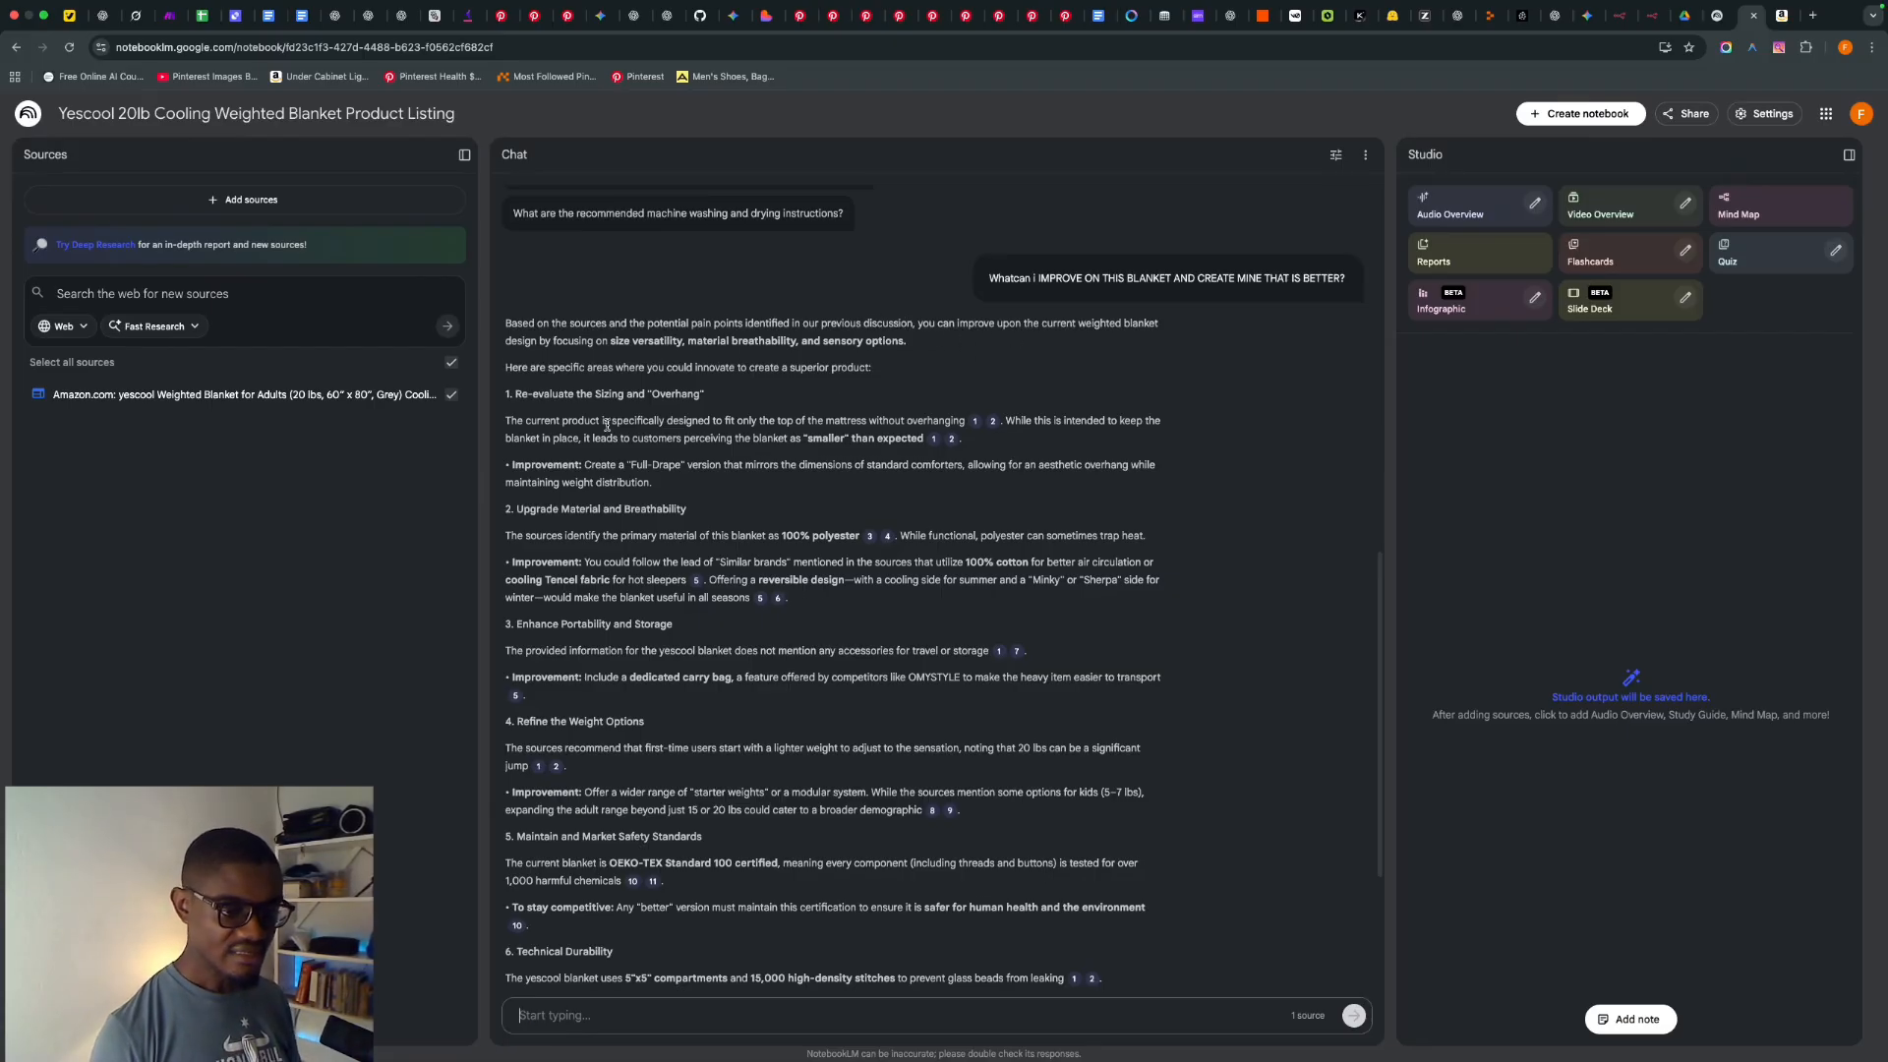
scroll(649, 401, "down", 1)
scroll(649, 403, "down", 3)
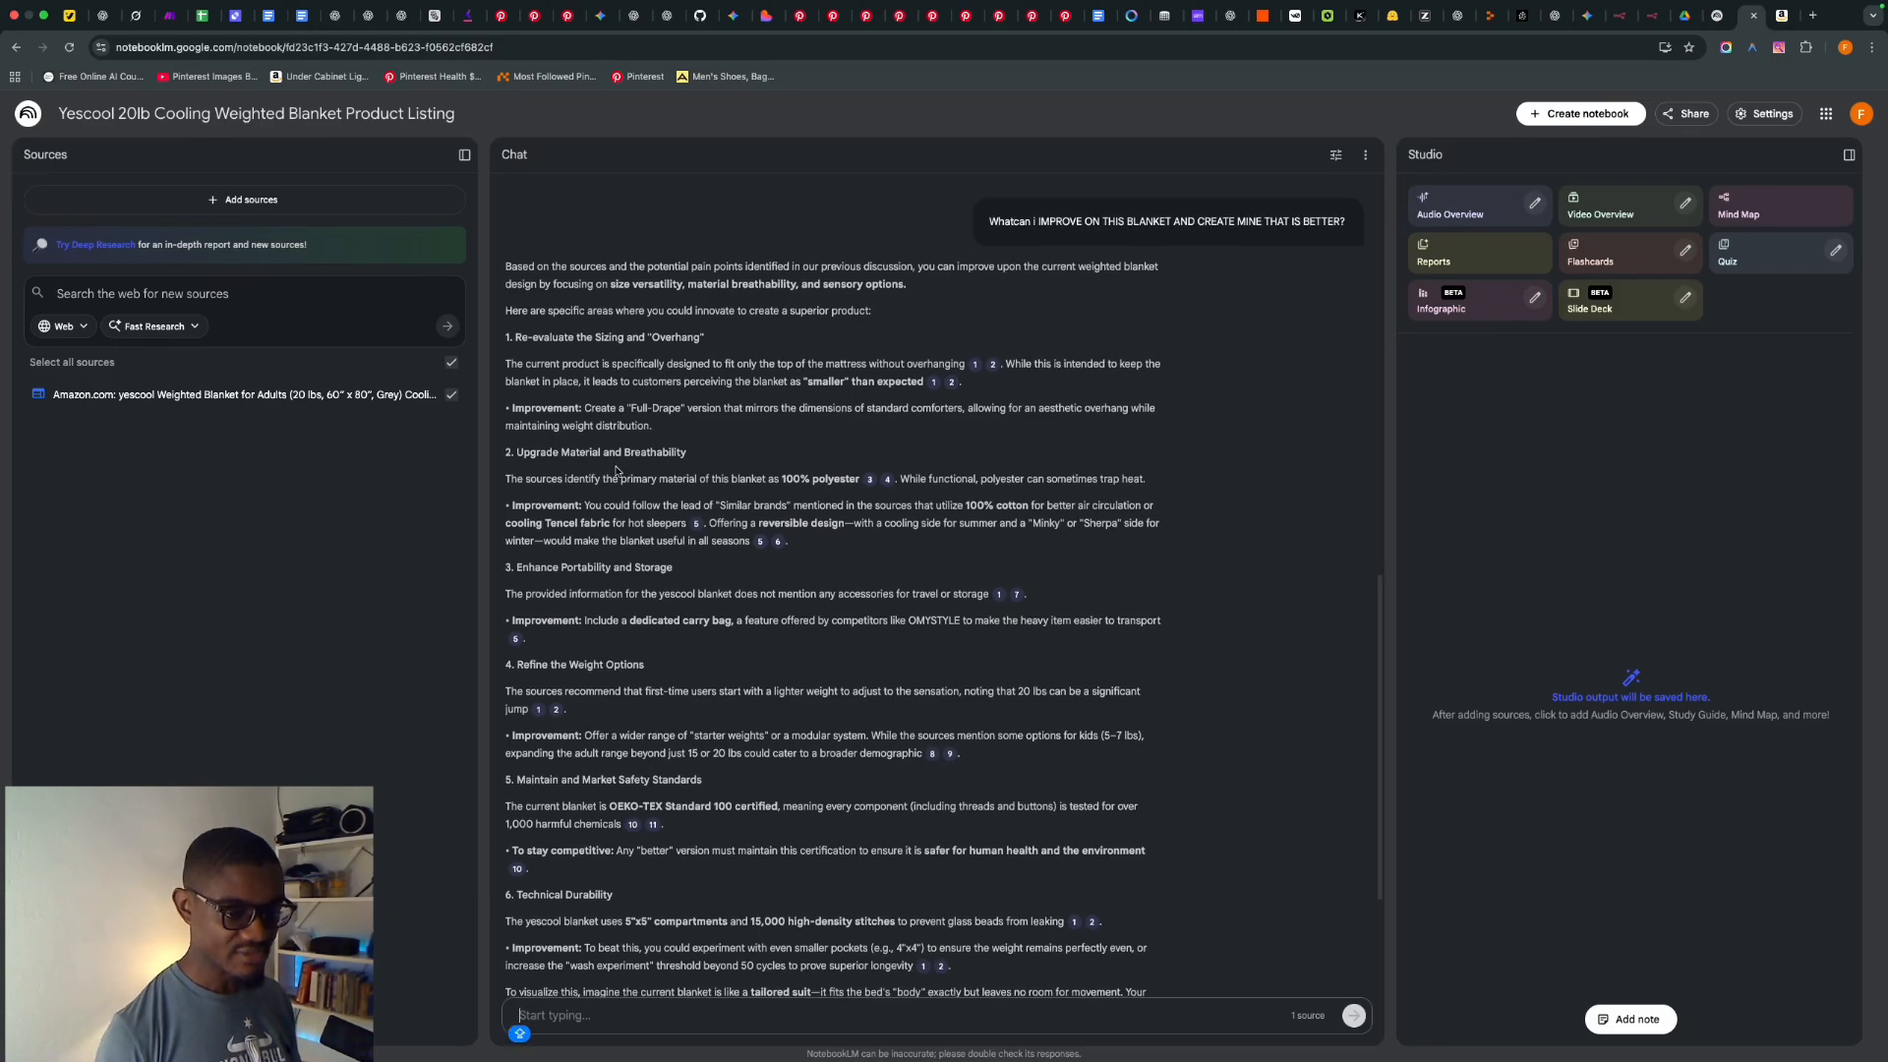
scroll(617, 472, "down", 3)
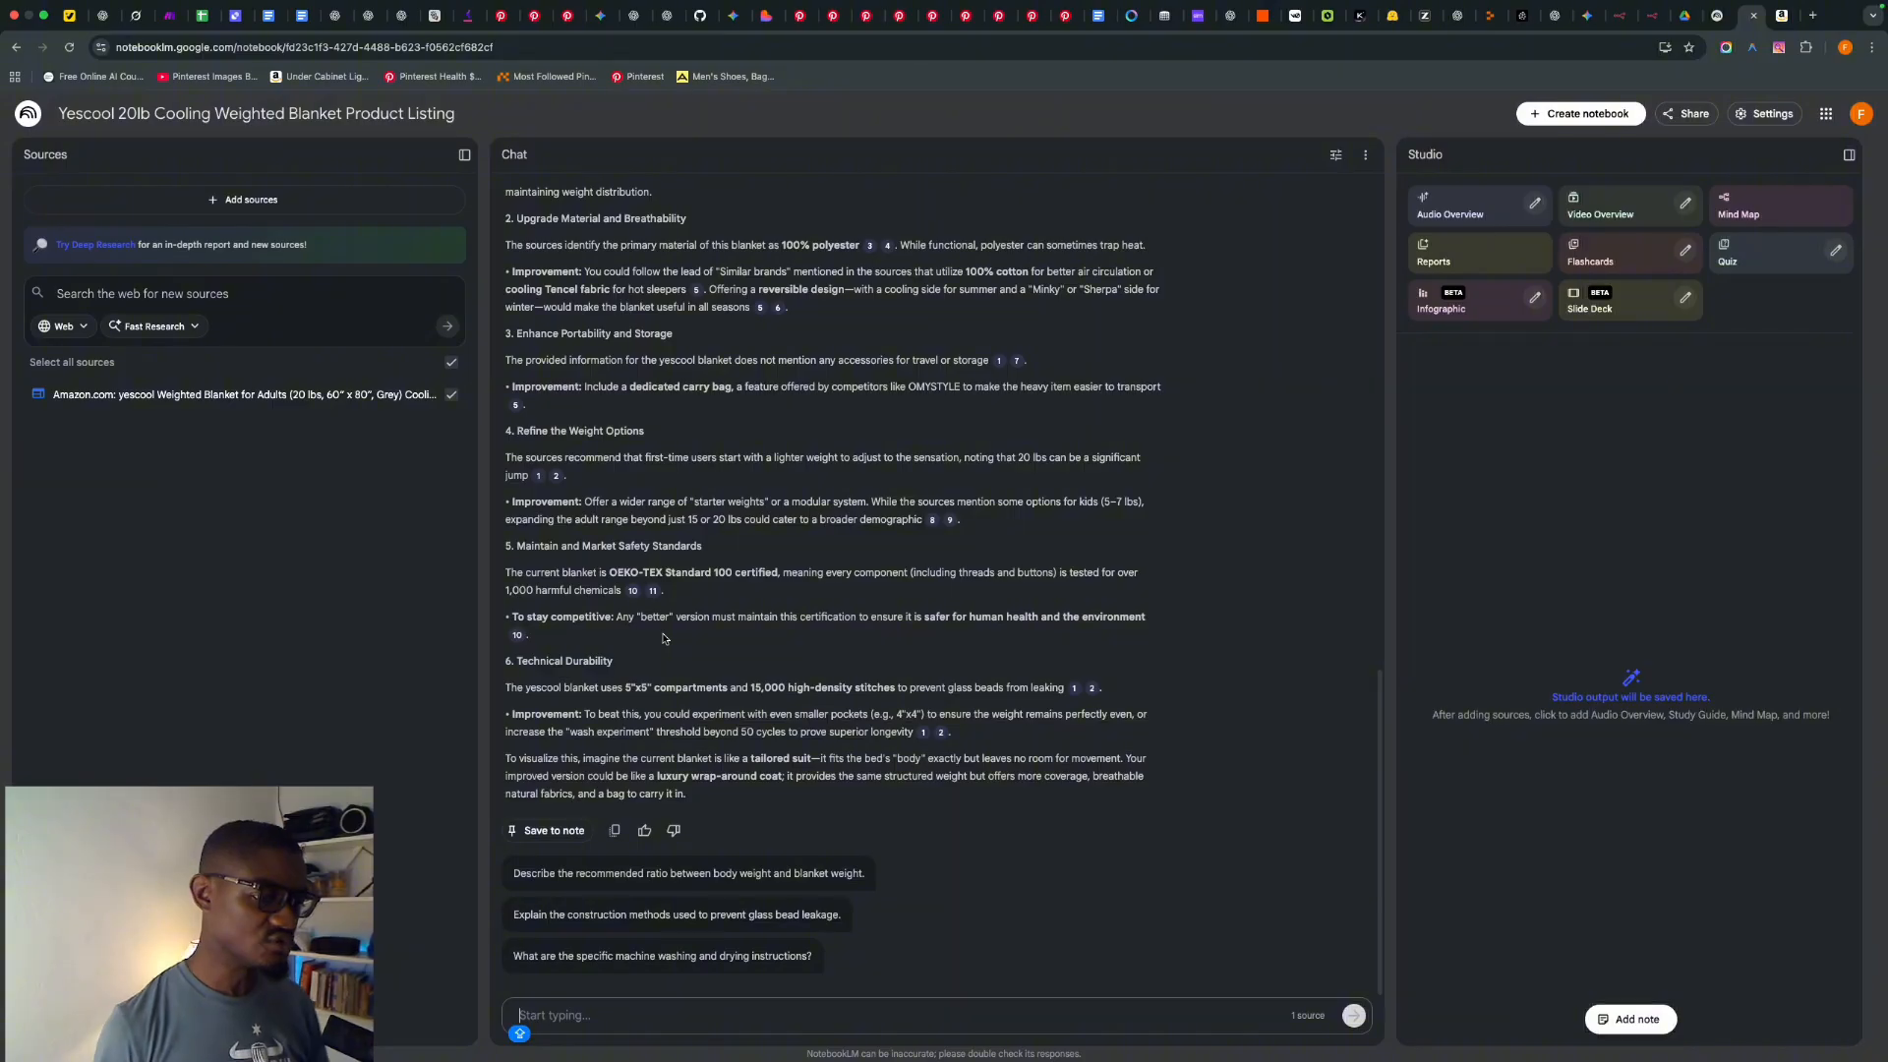
scroll(679, 496, "up", 5)
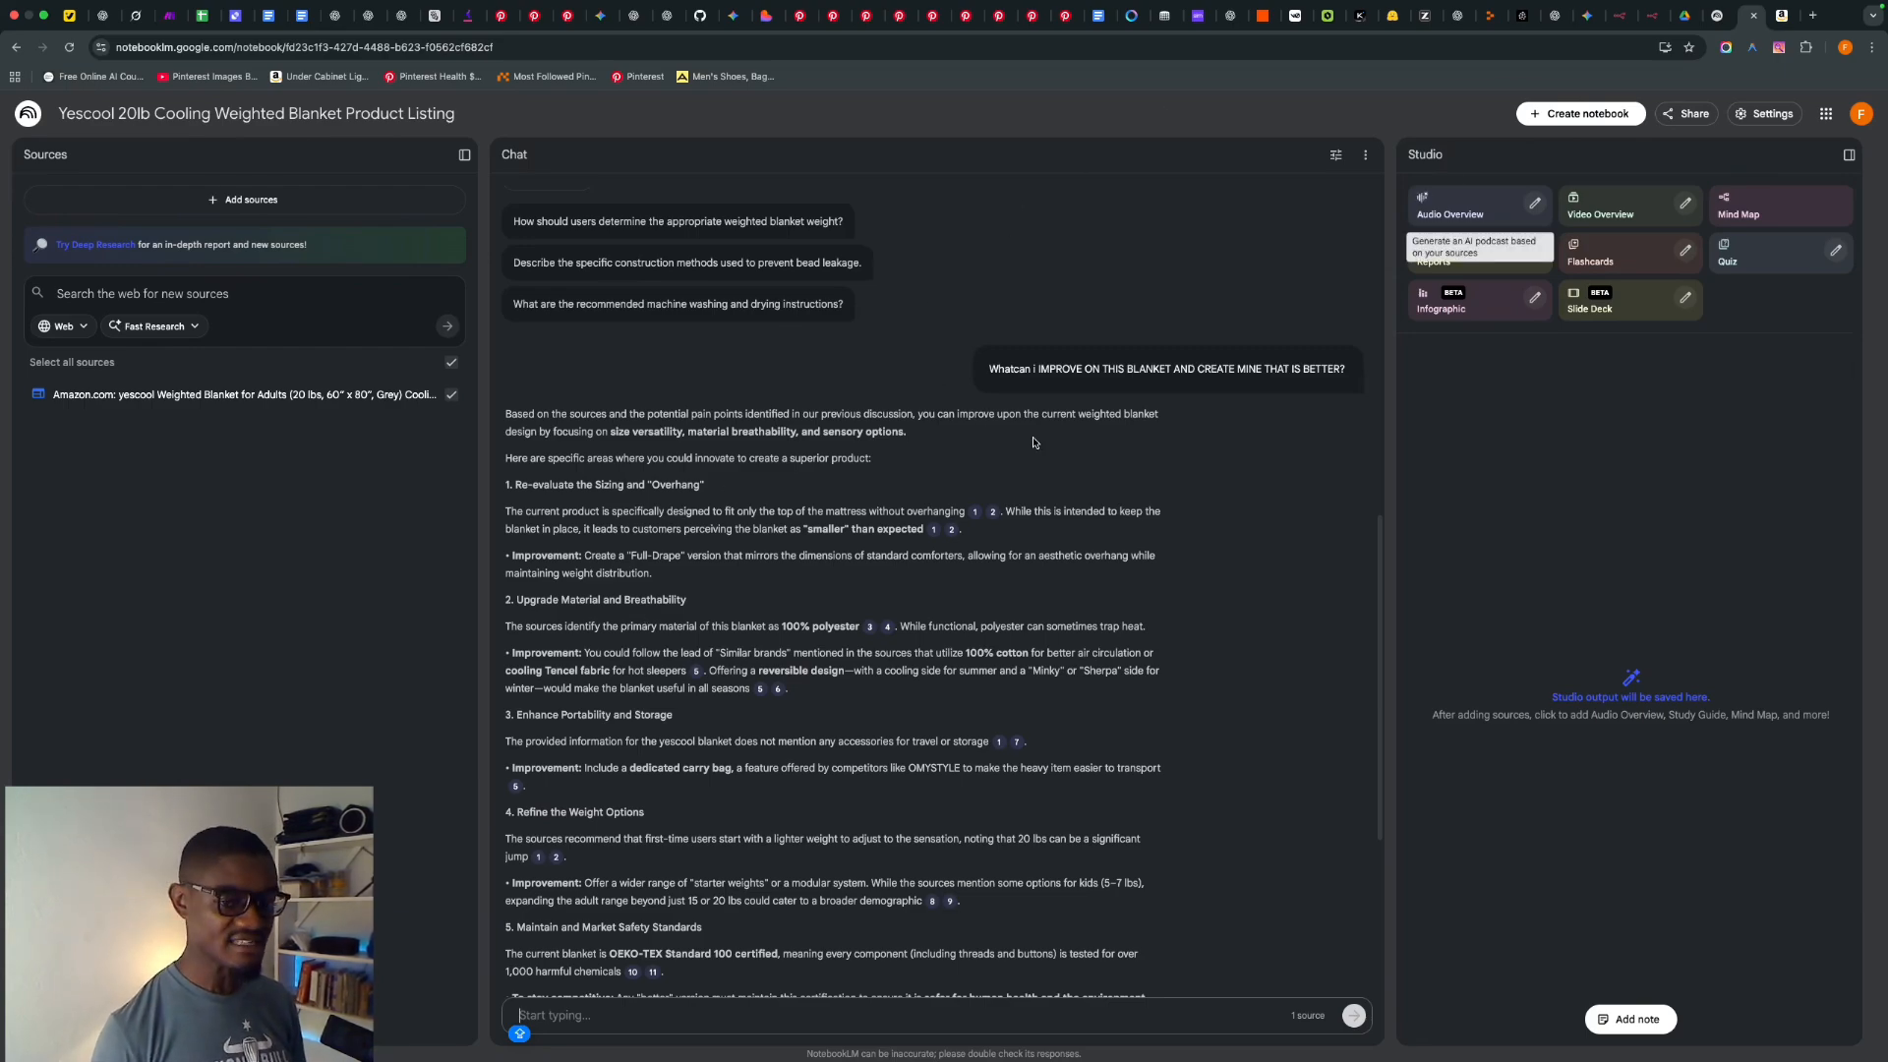
scroll(1019, 417, "down", 1)
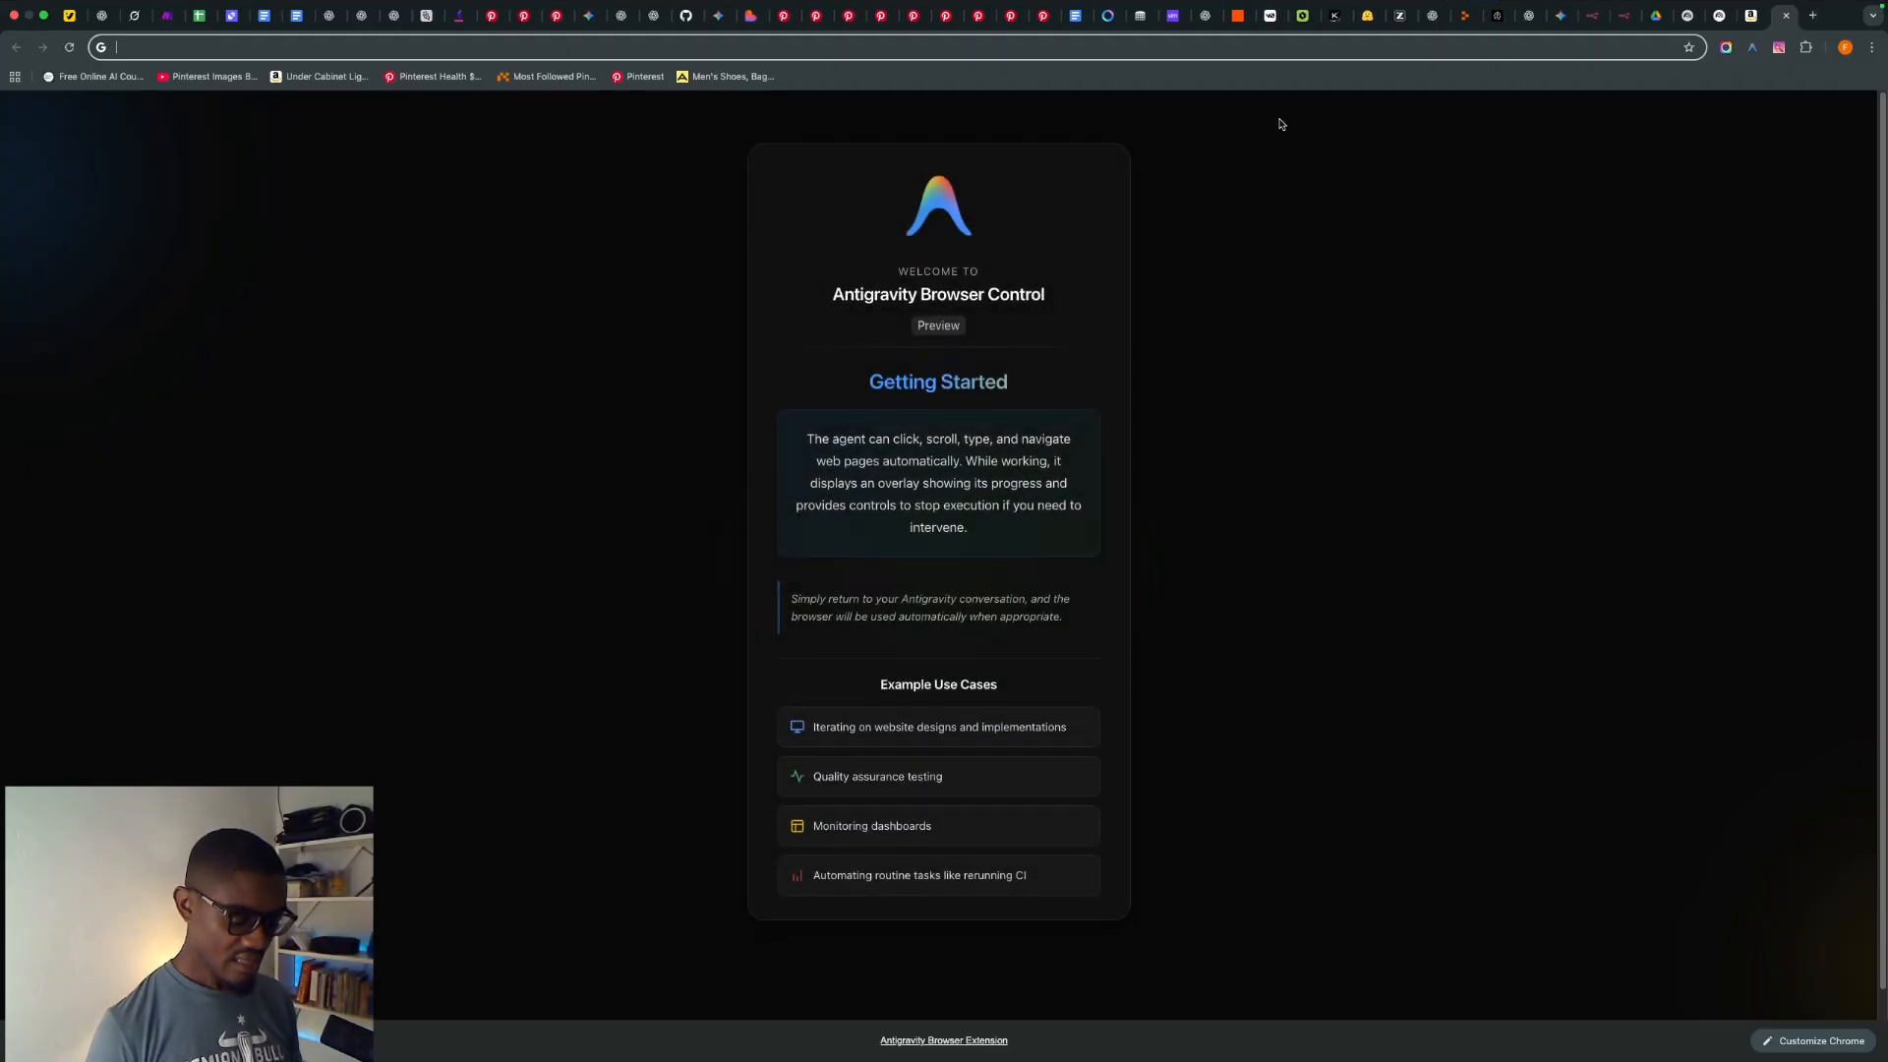
- Open etsy.com in a new browser tab and search the marketplace for "BAR EXAM PREP"
type("ETSY.CO")
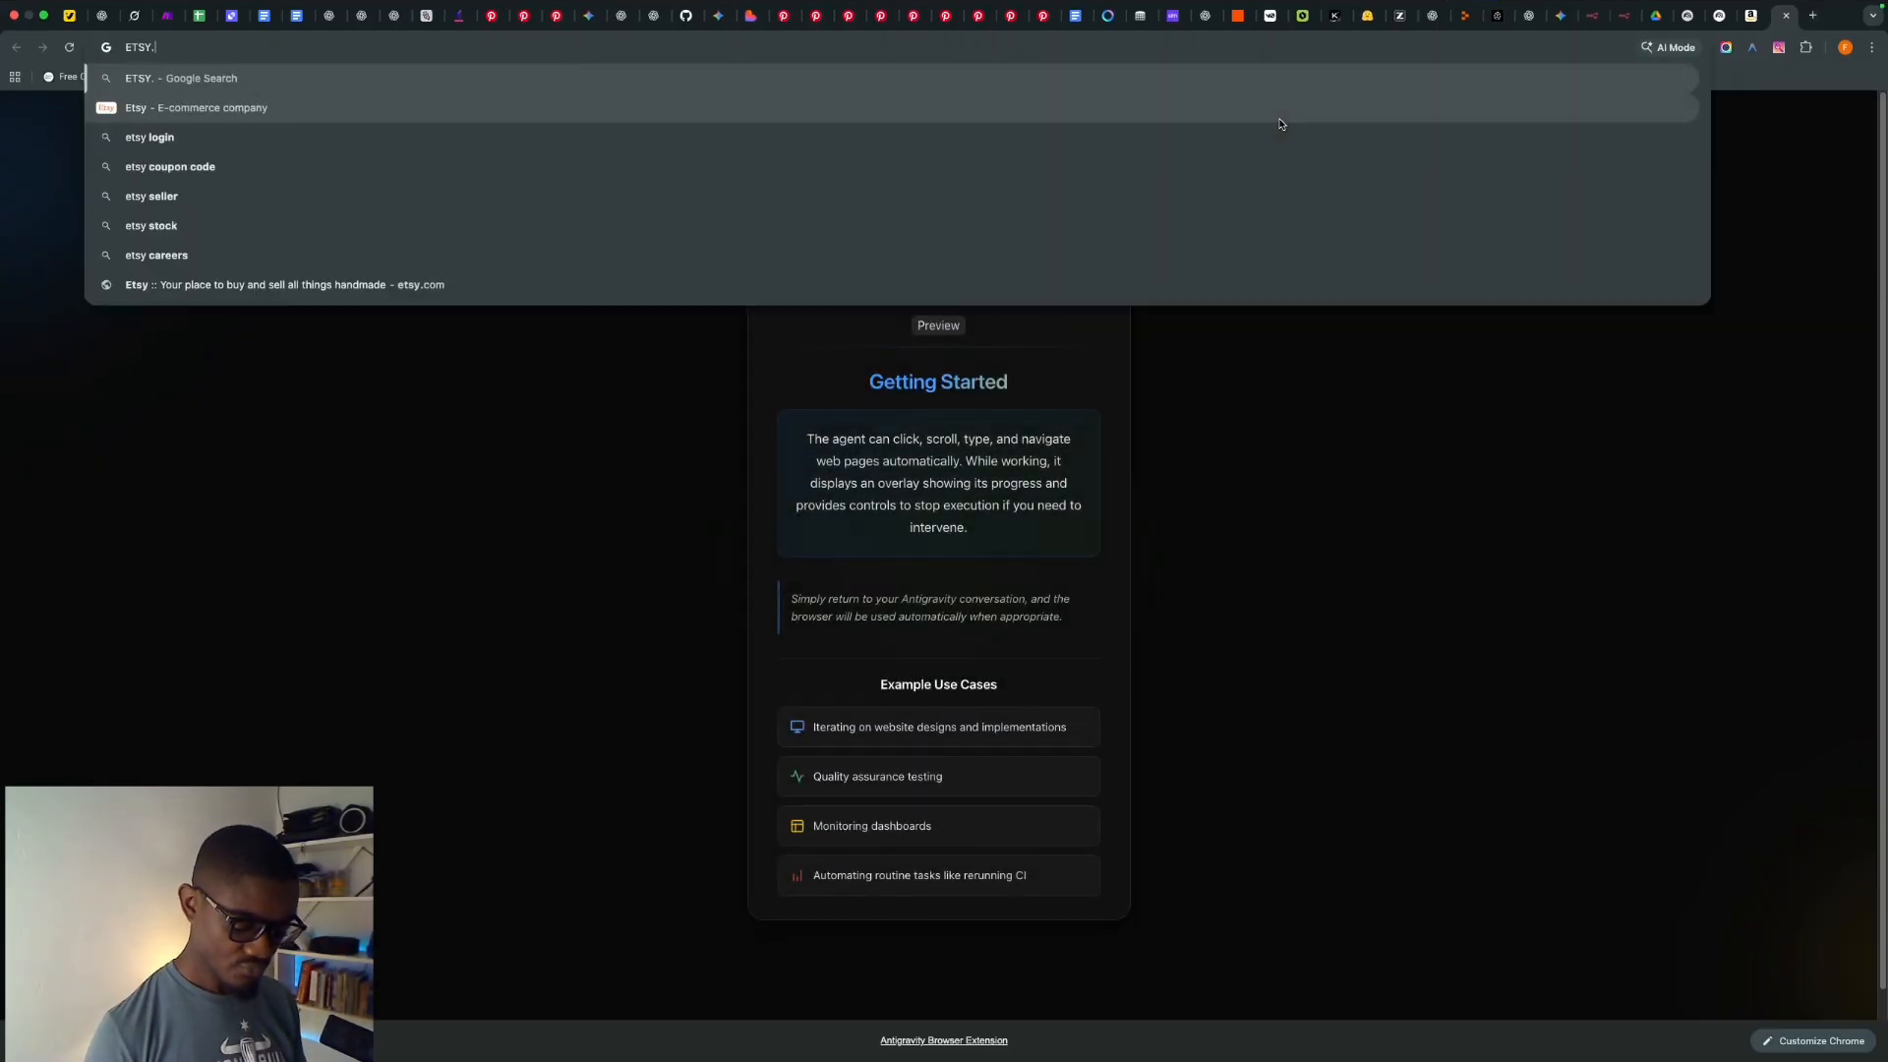
key("Return")
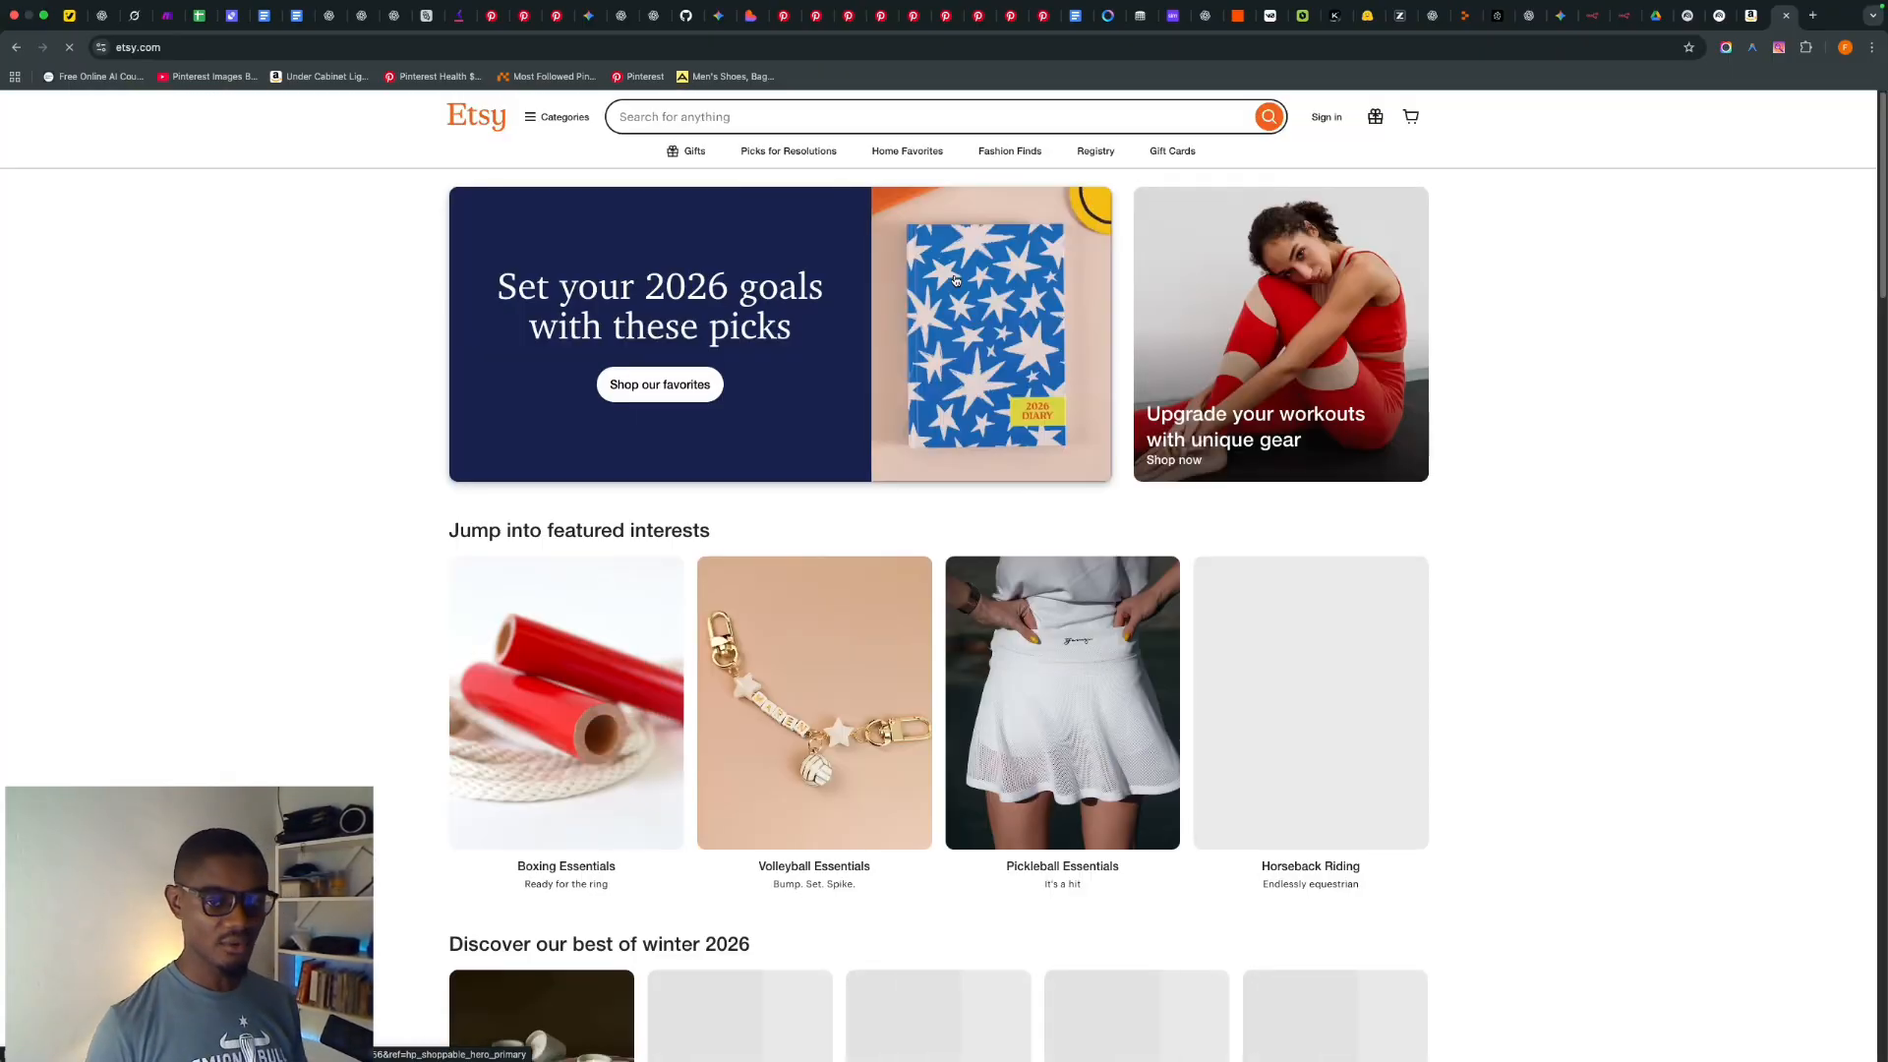
left_click(772, 123)
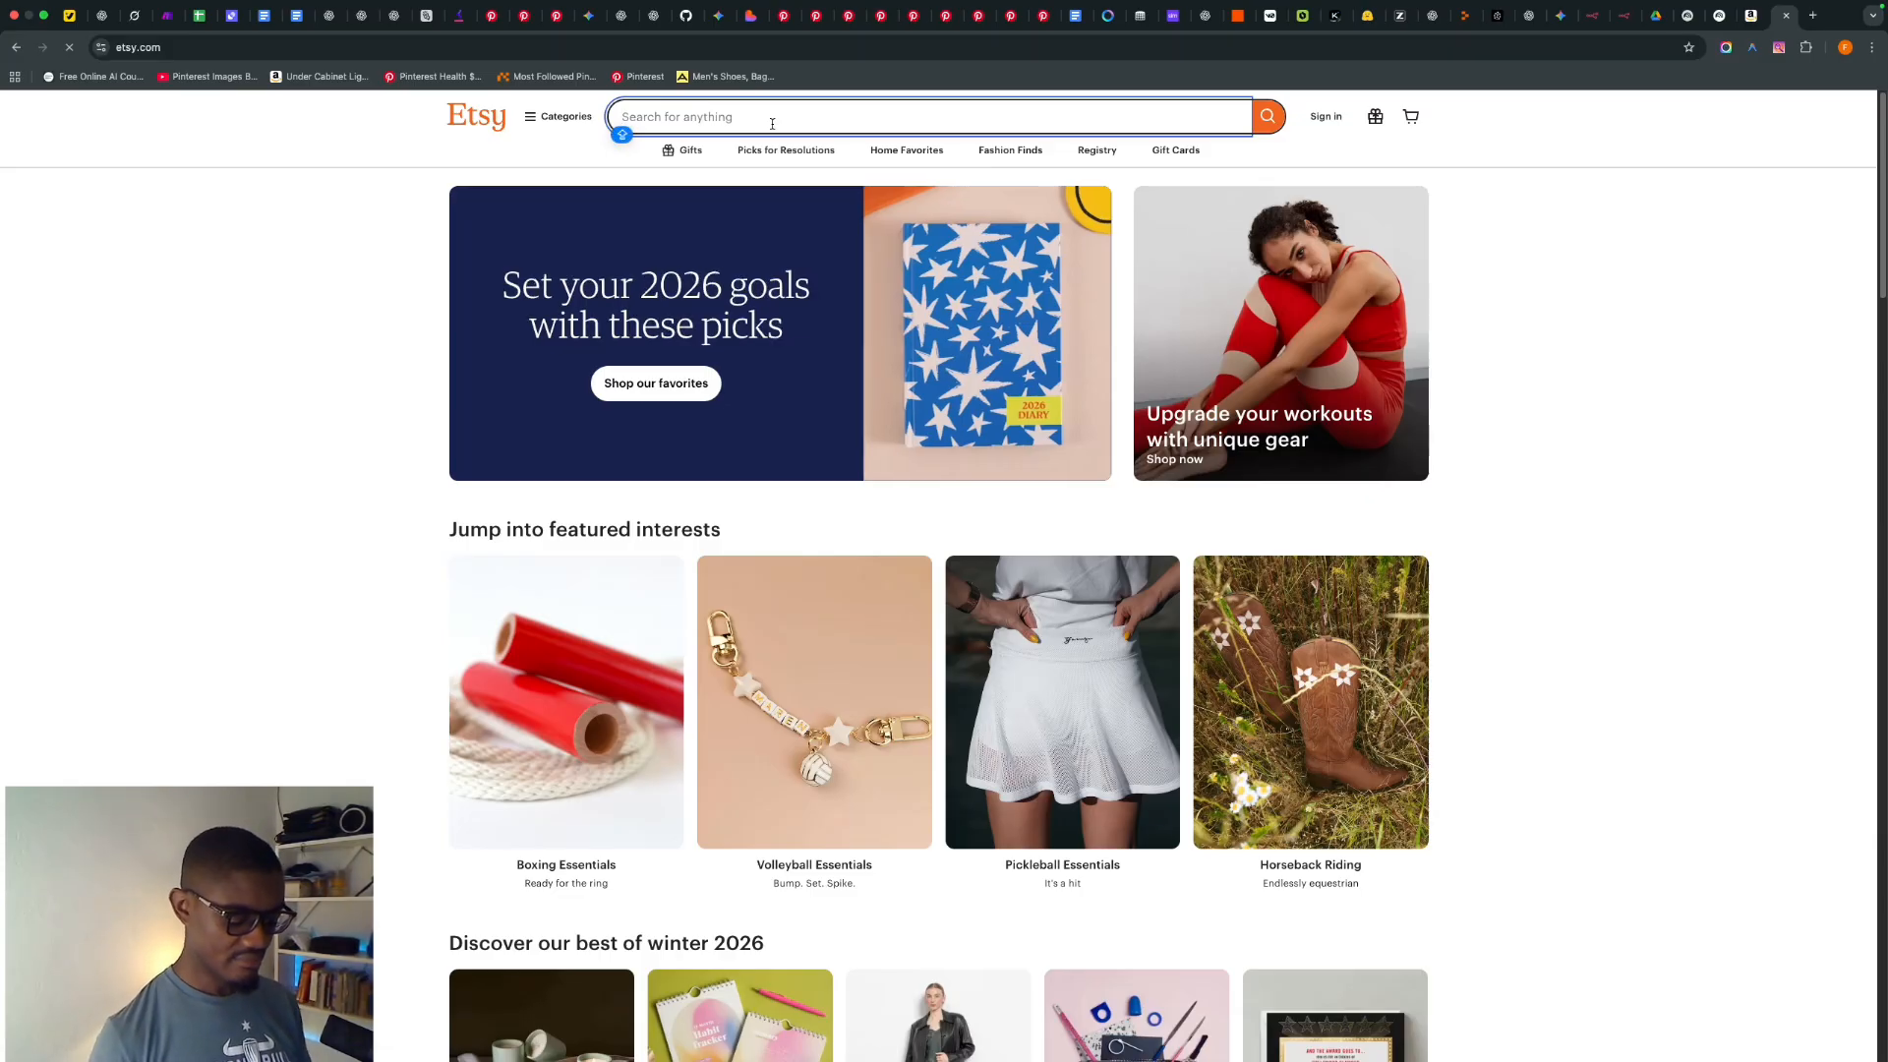
type("BAR EXAM")
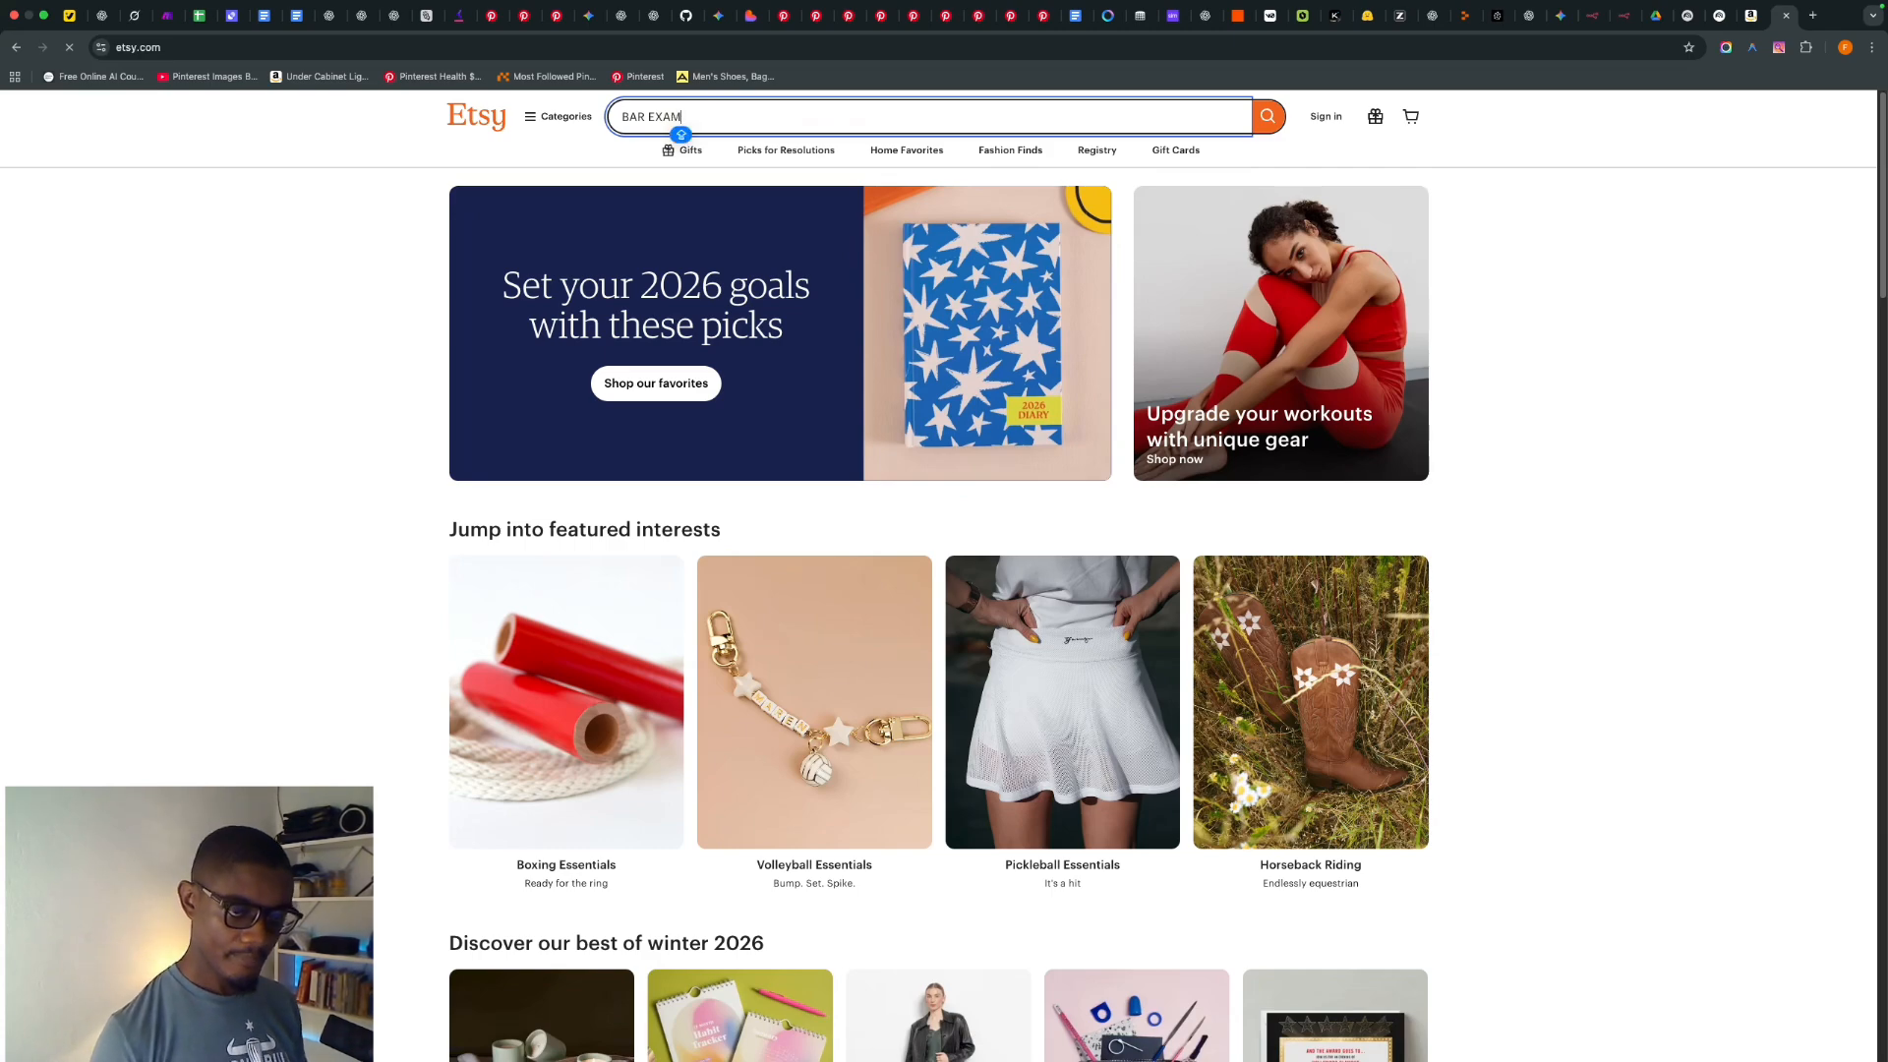
type(" PREP")
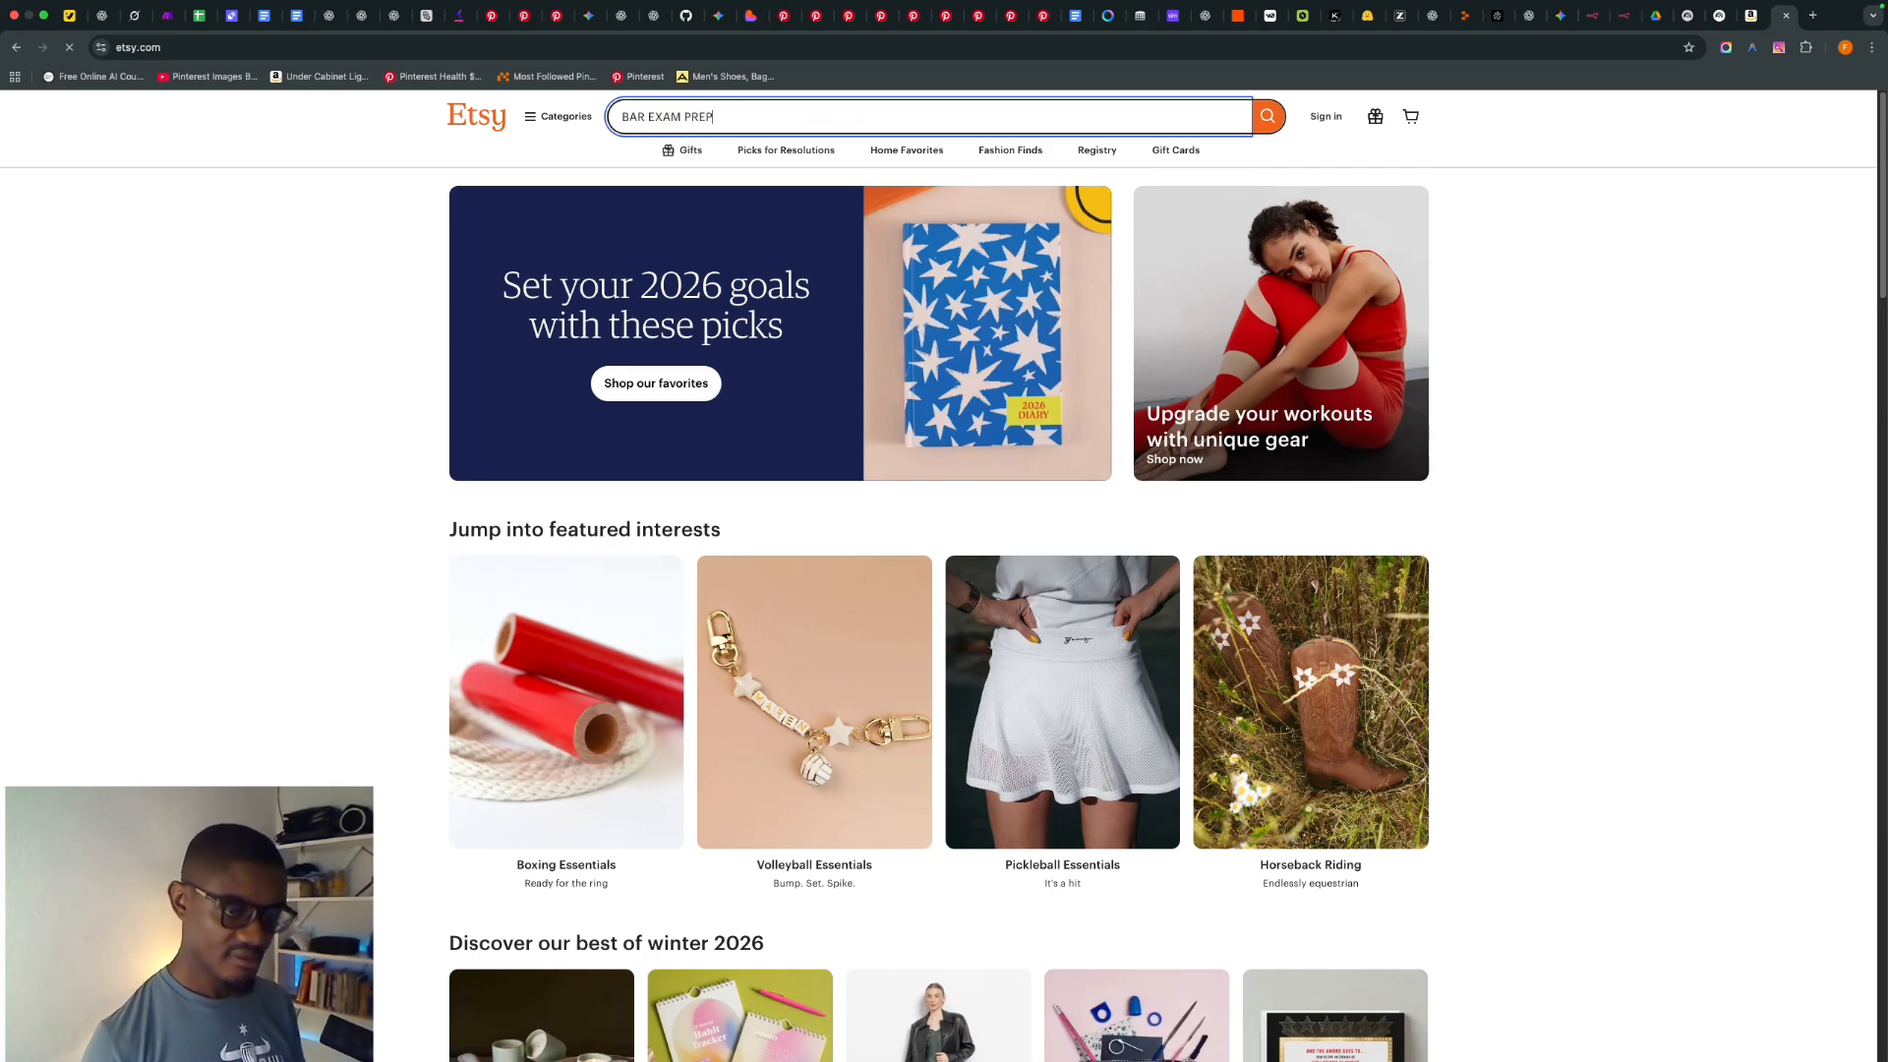
key("Return")
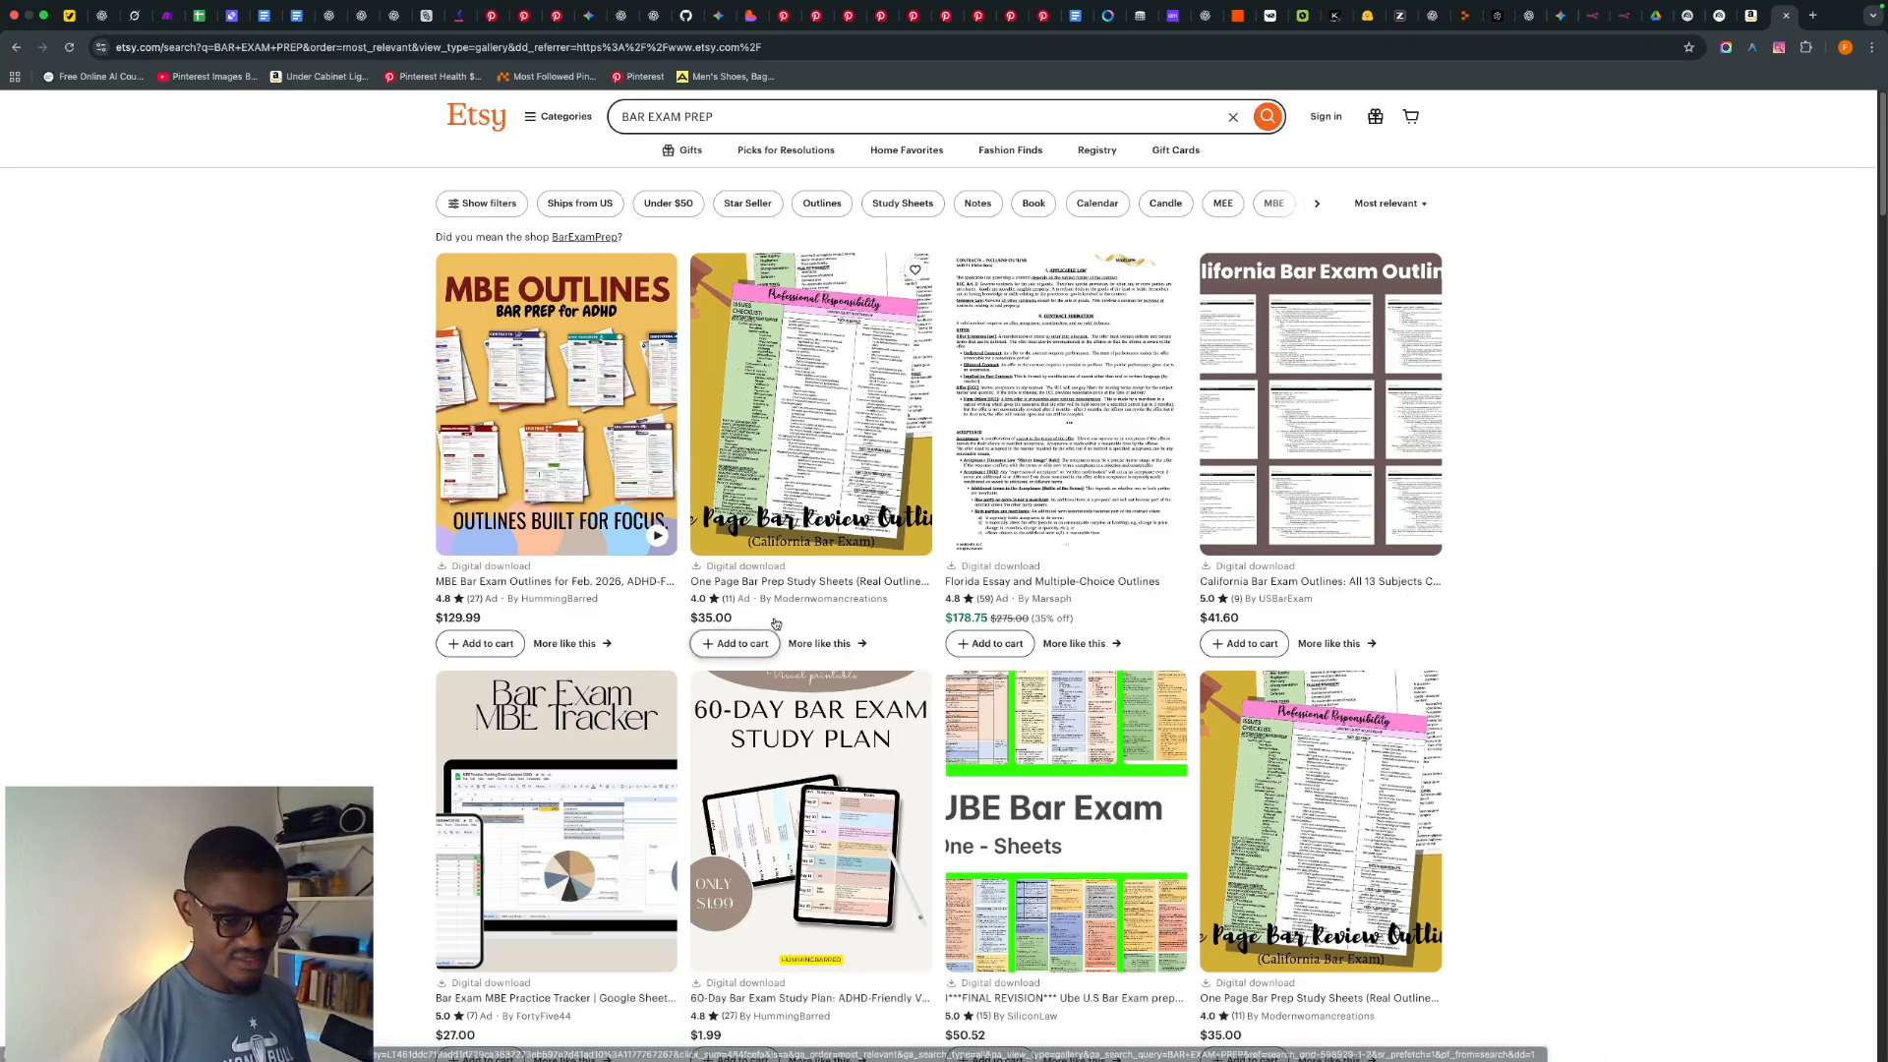
- Browse the bar exam prep listings with their prices and ratings, first by relevance and also sorted by top reviews
scroll(809, 596, "down", 1)
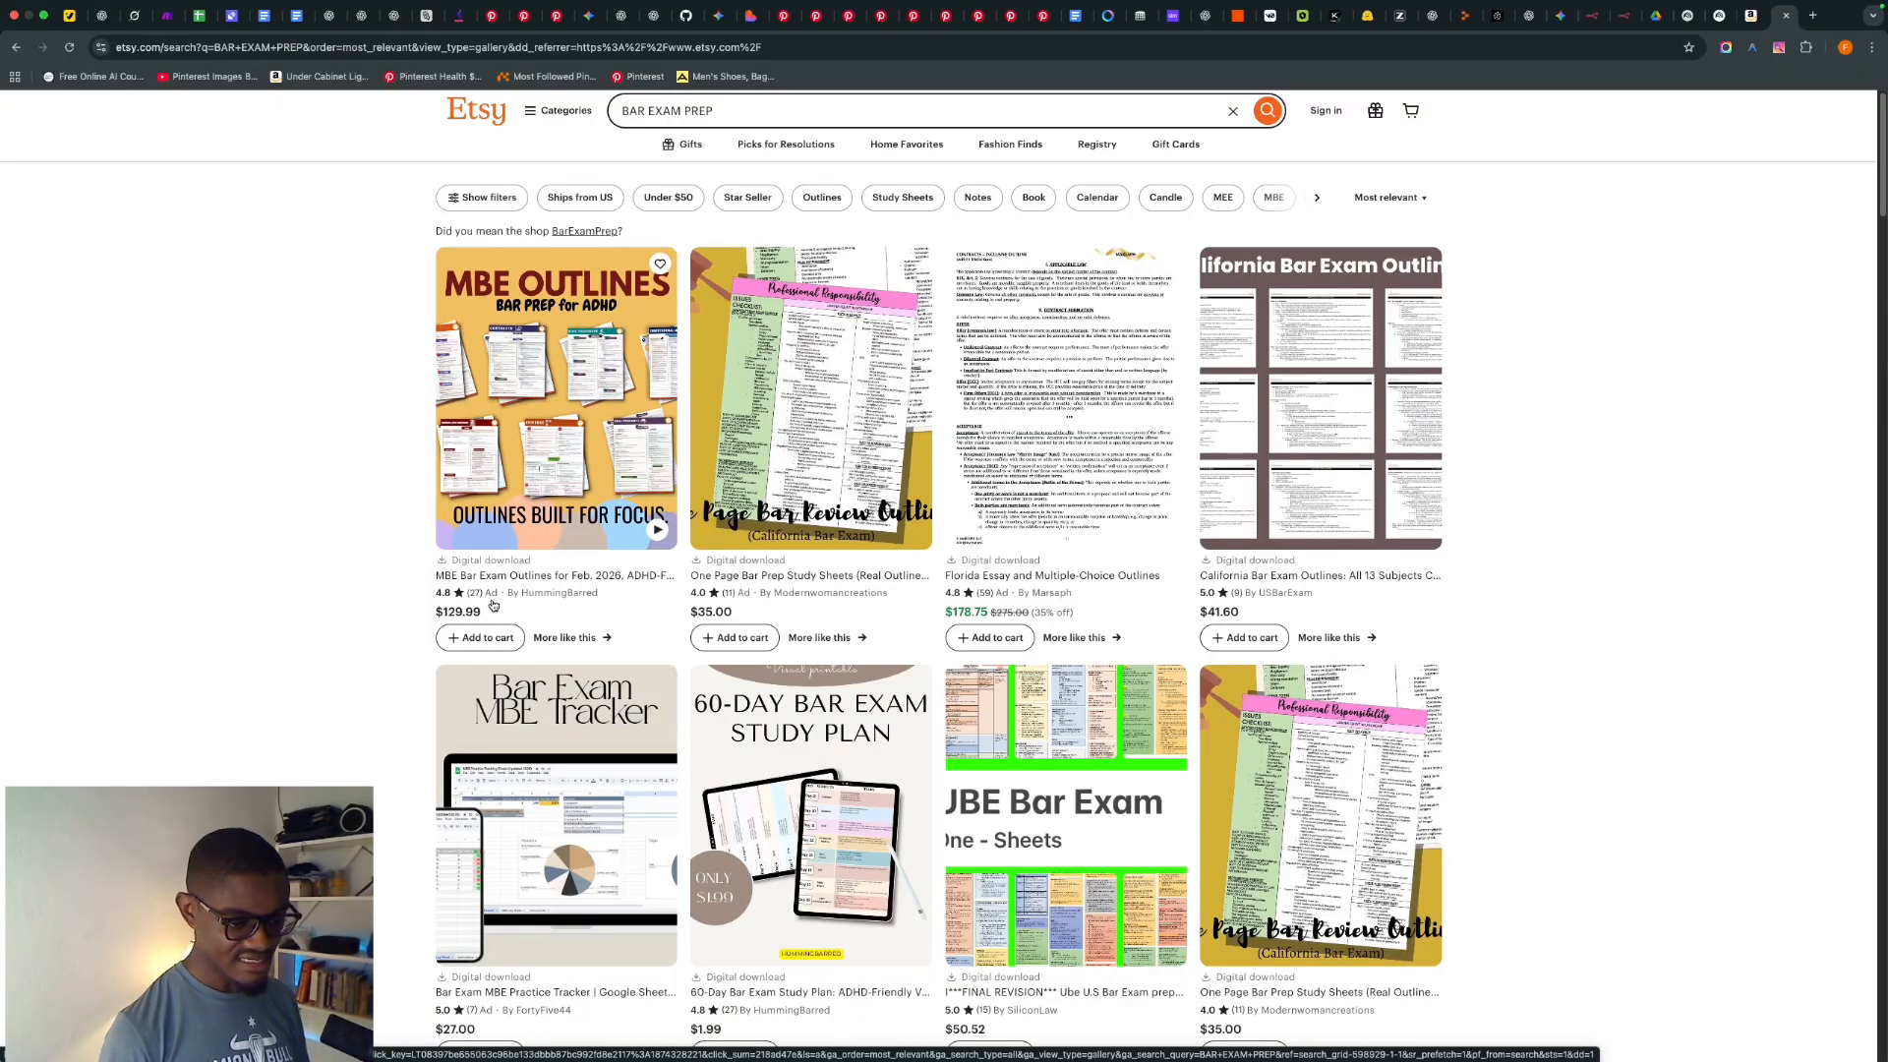
scroll(494, 604, "down", 5)
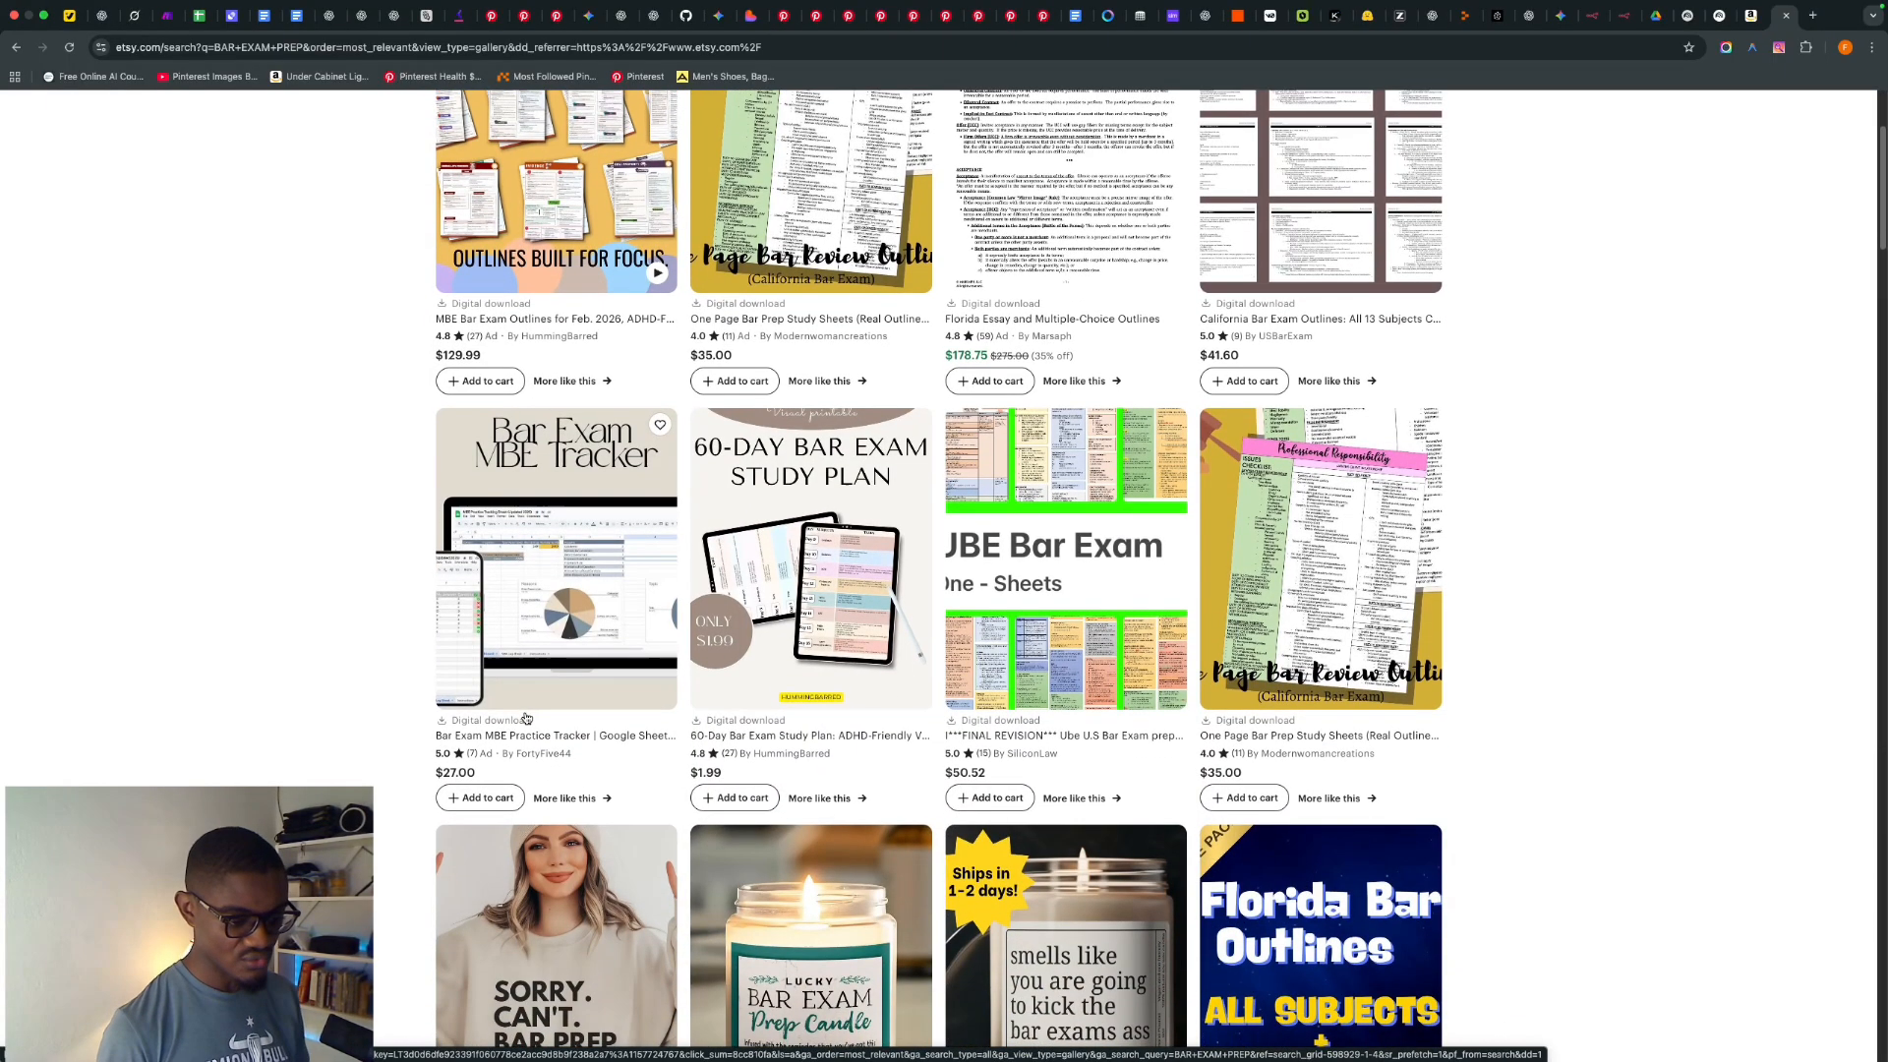
scroll(526, 719, "down", 5)
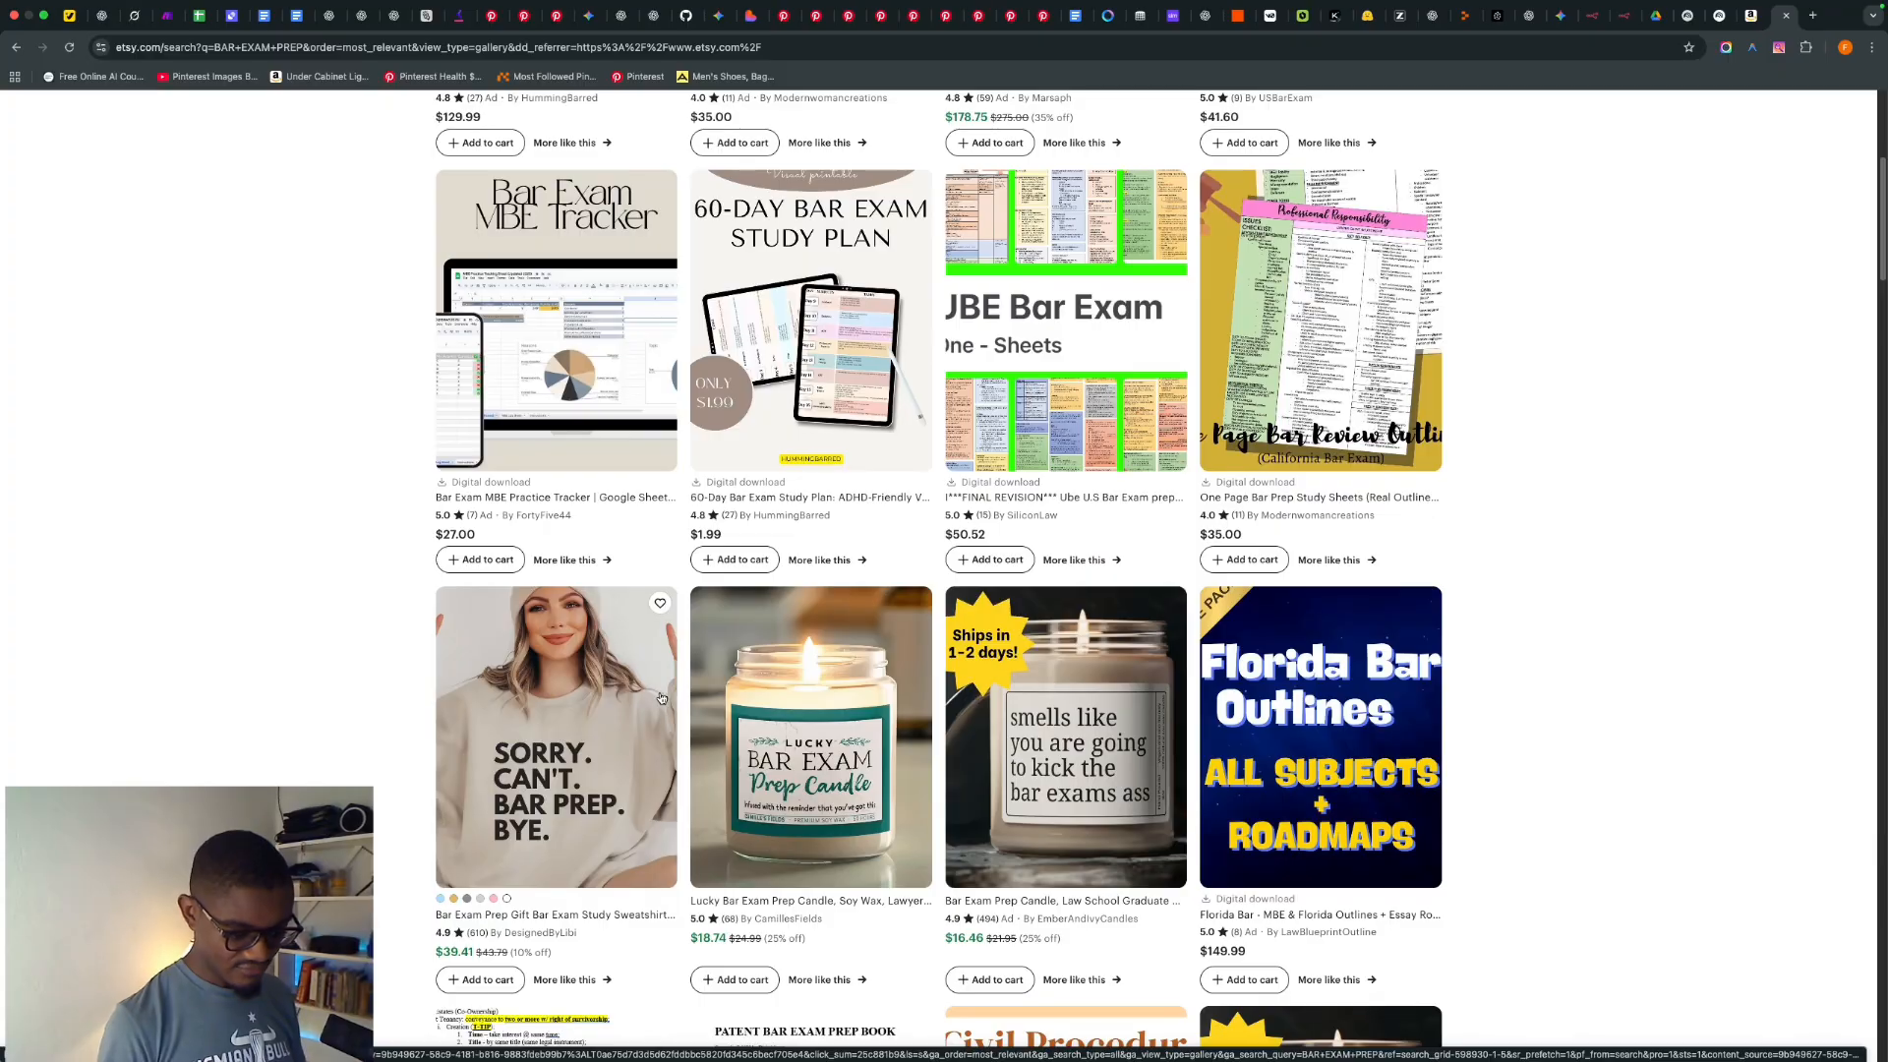
scroll(662, 698, "down", 5)
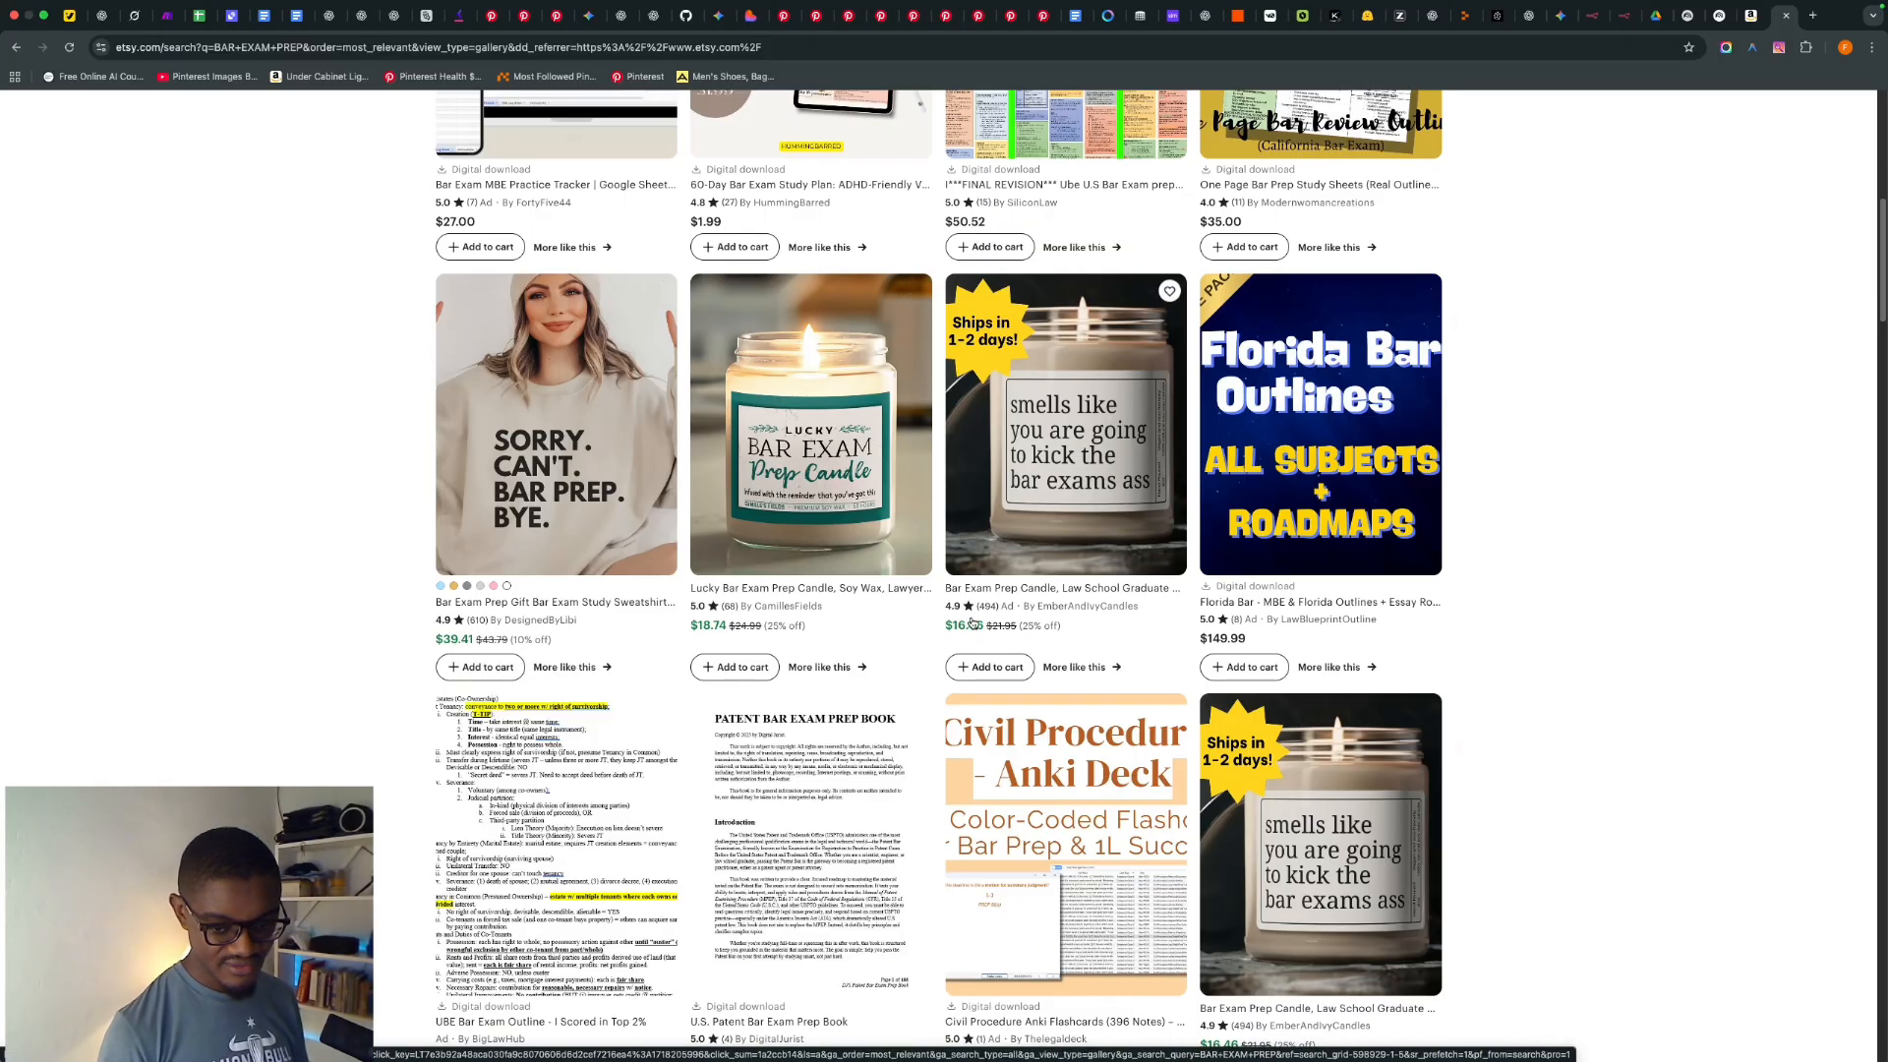
scroll(974, 630, "down", 6)
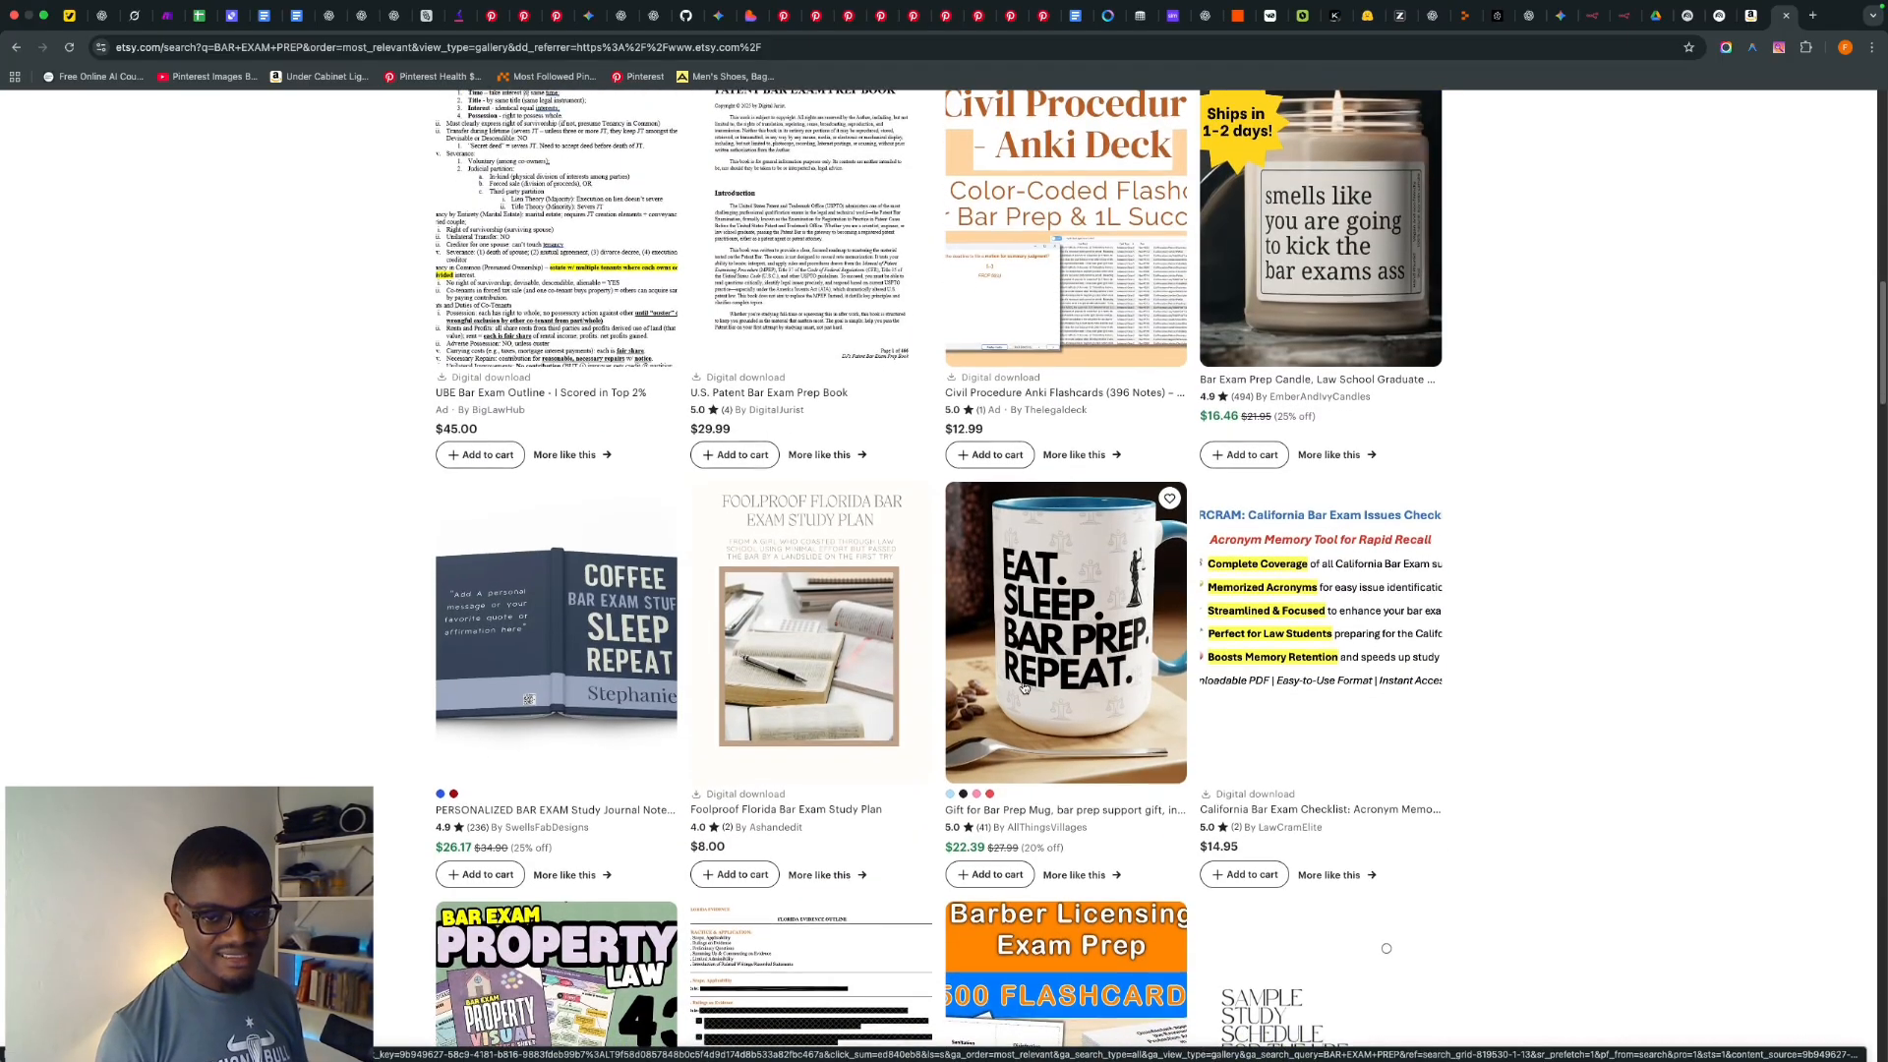
scroll(1023, 687, "down", 7)
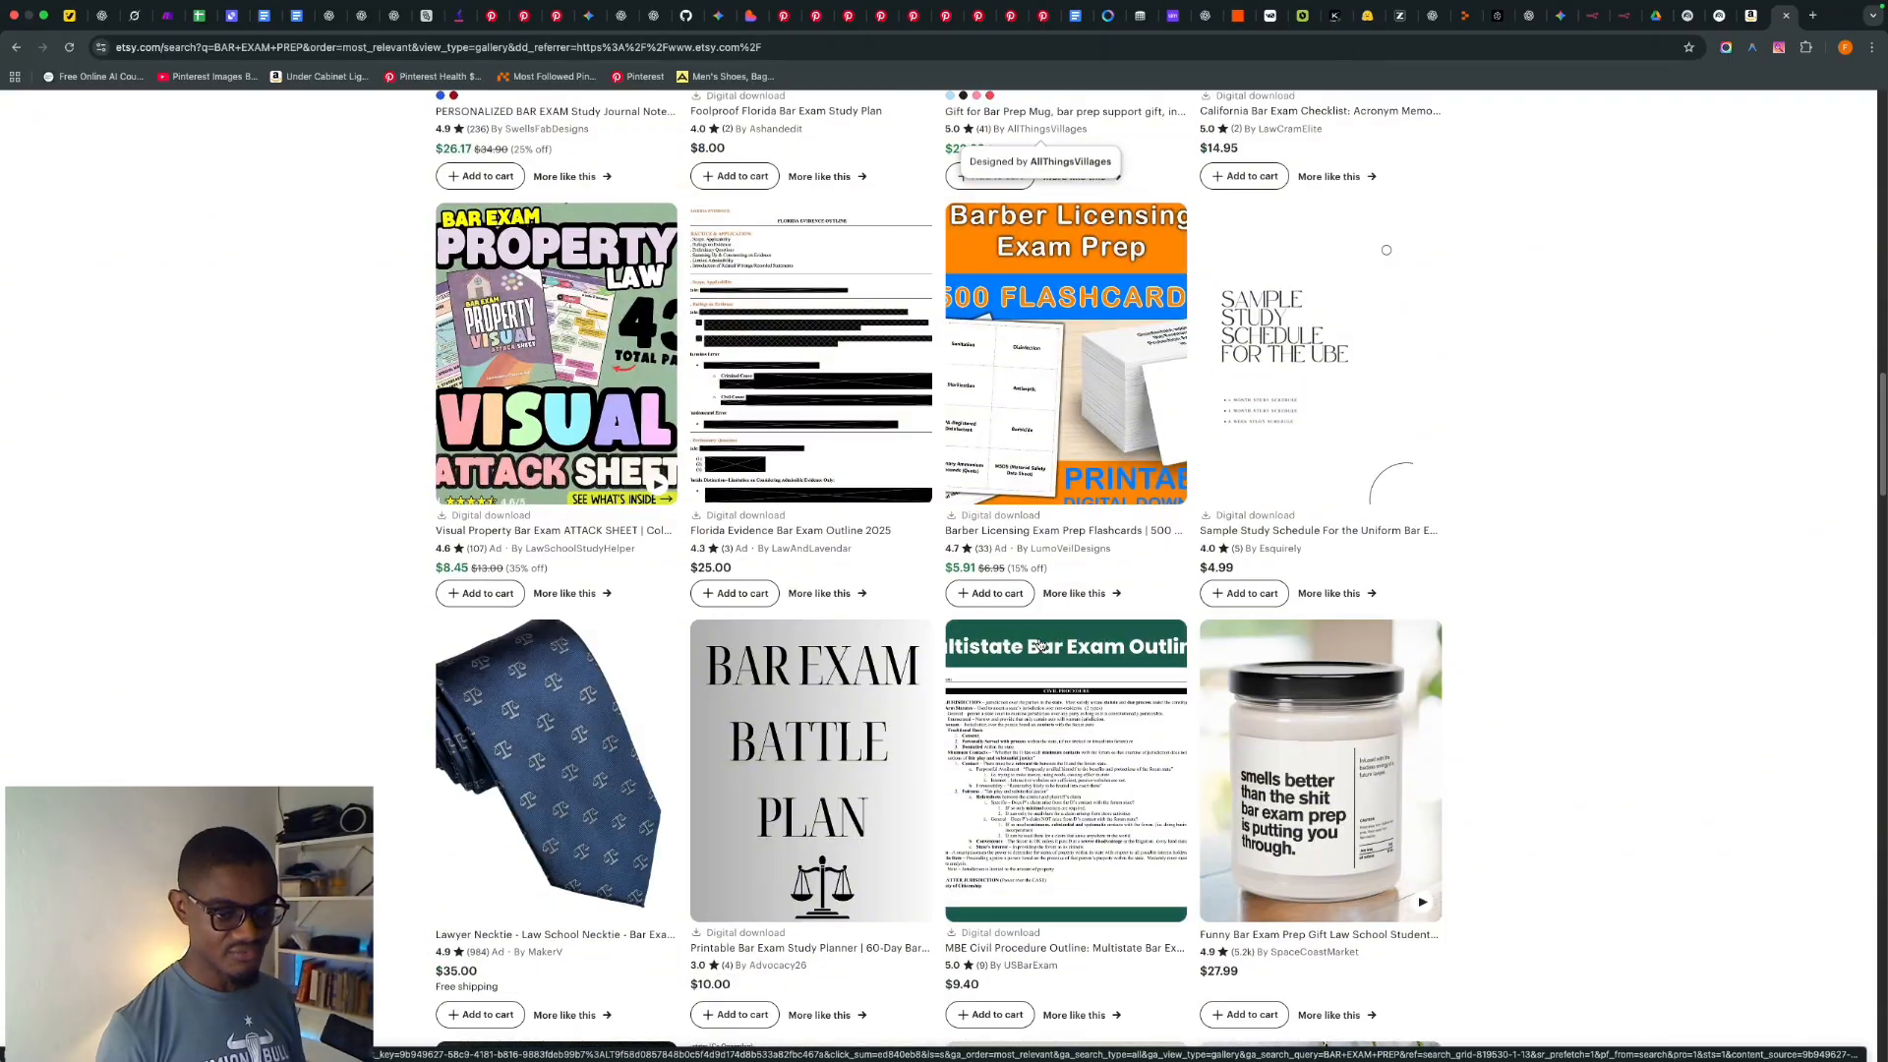
scroll(1039, 645, "down", 12)
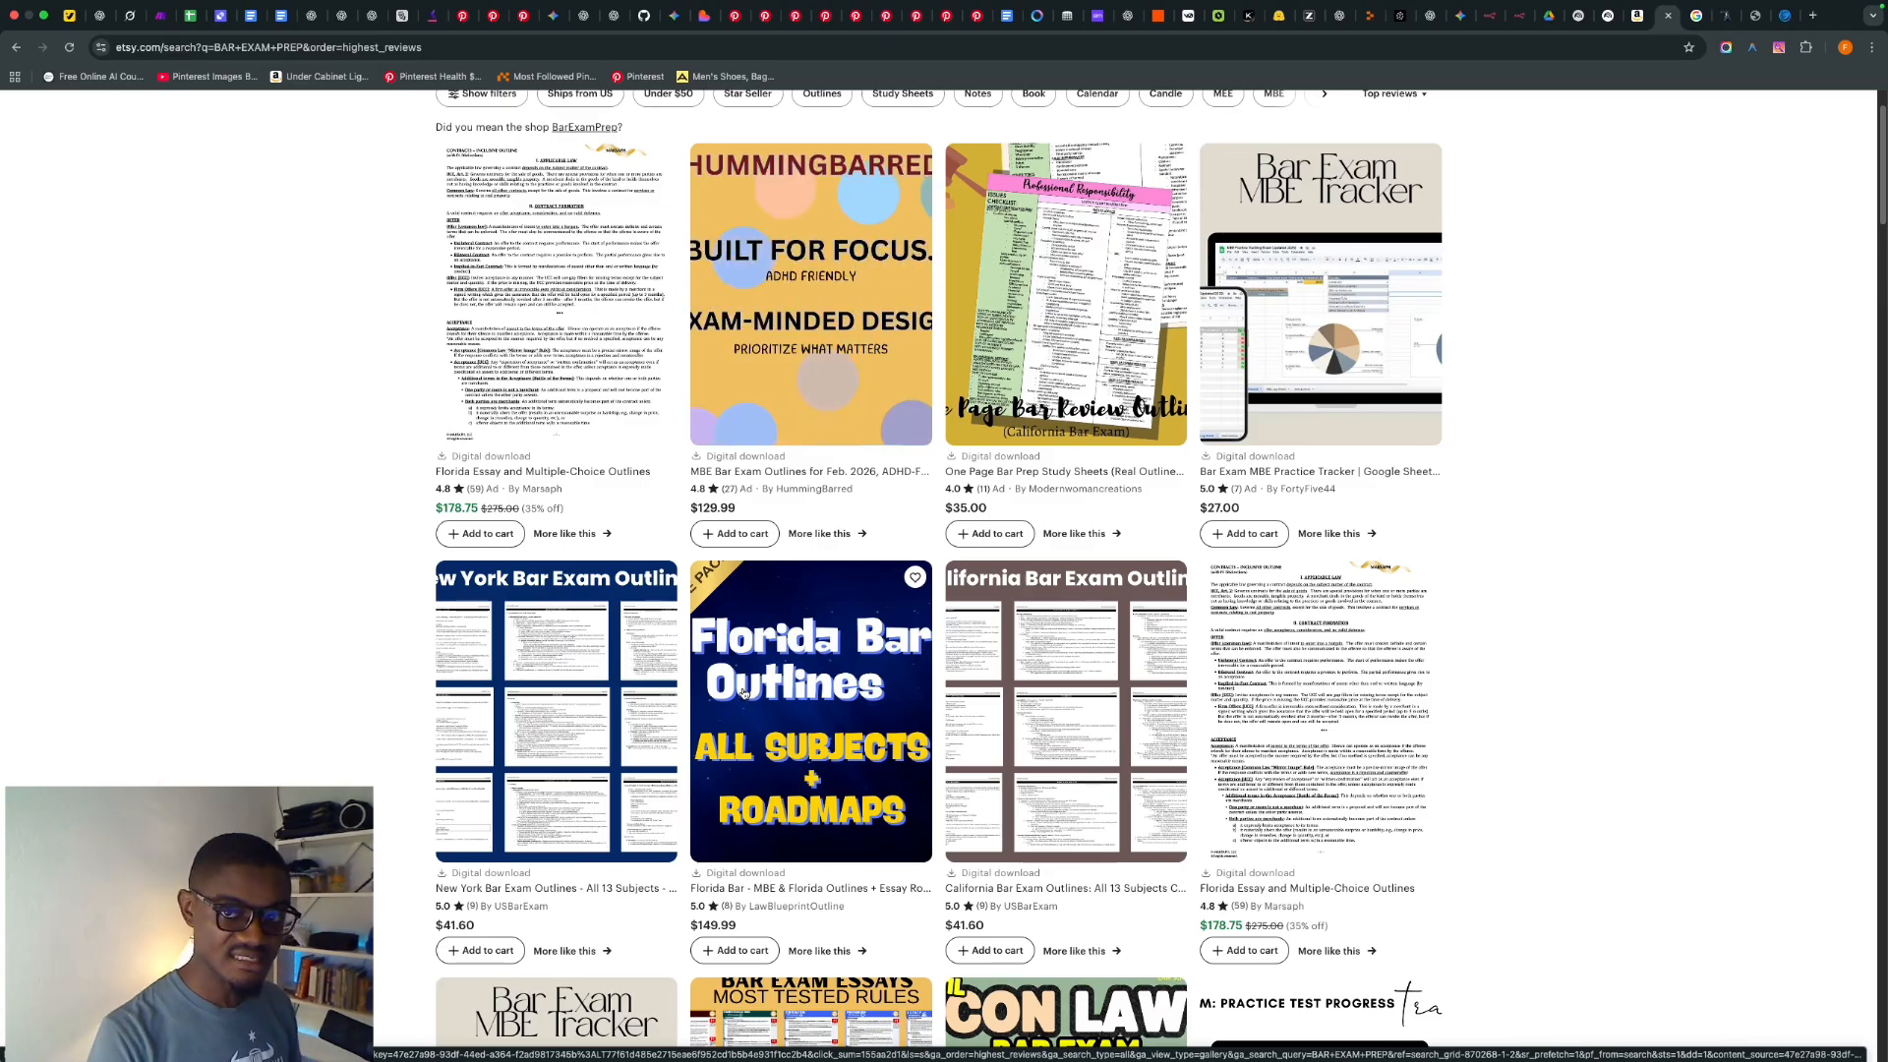
scroll(754, 708, "up", 1)
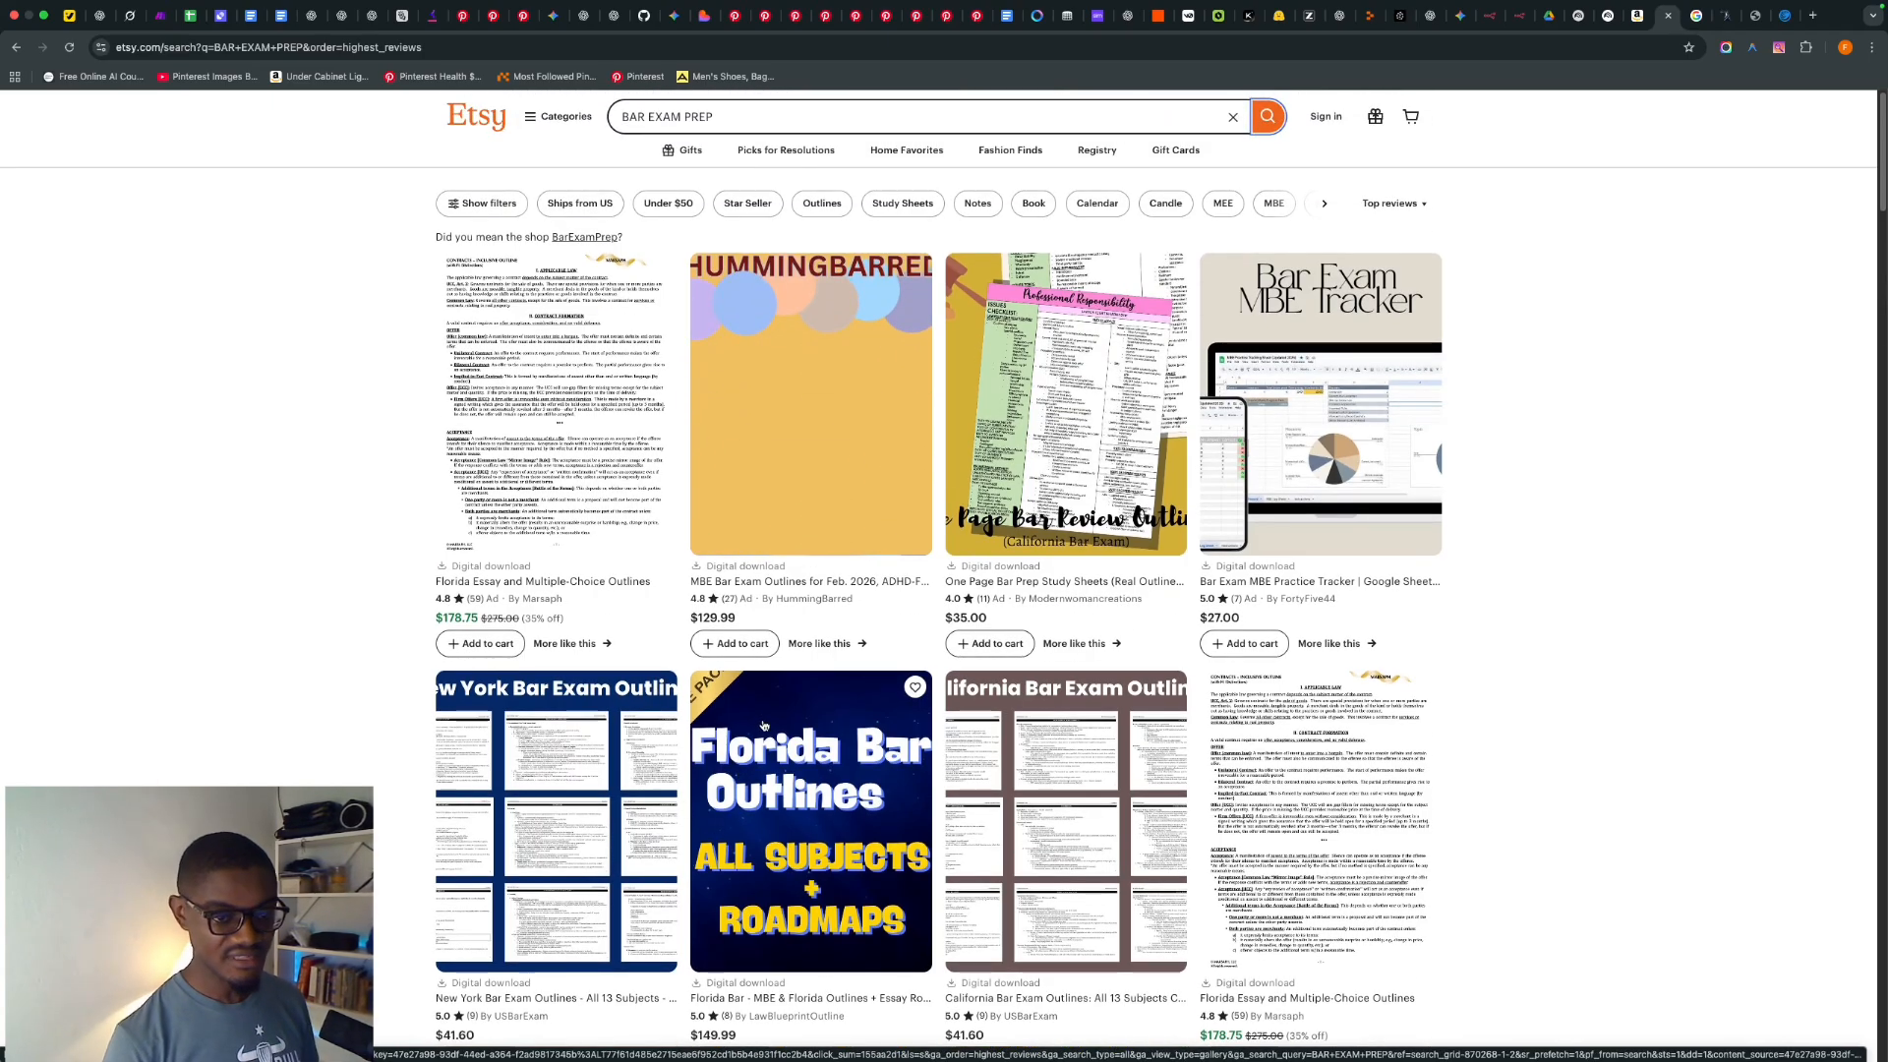
scroll(763, 724, "down", 5)
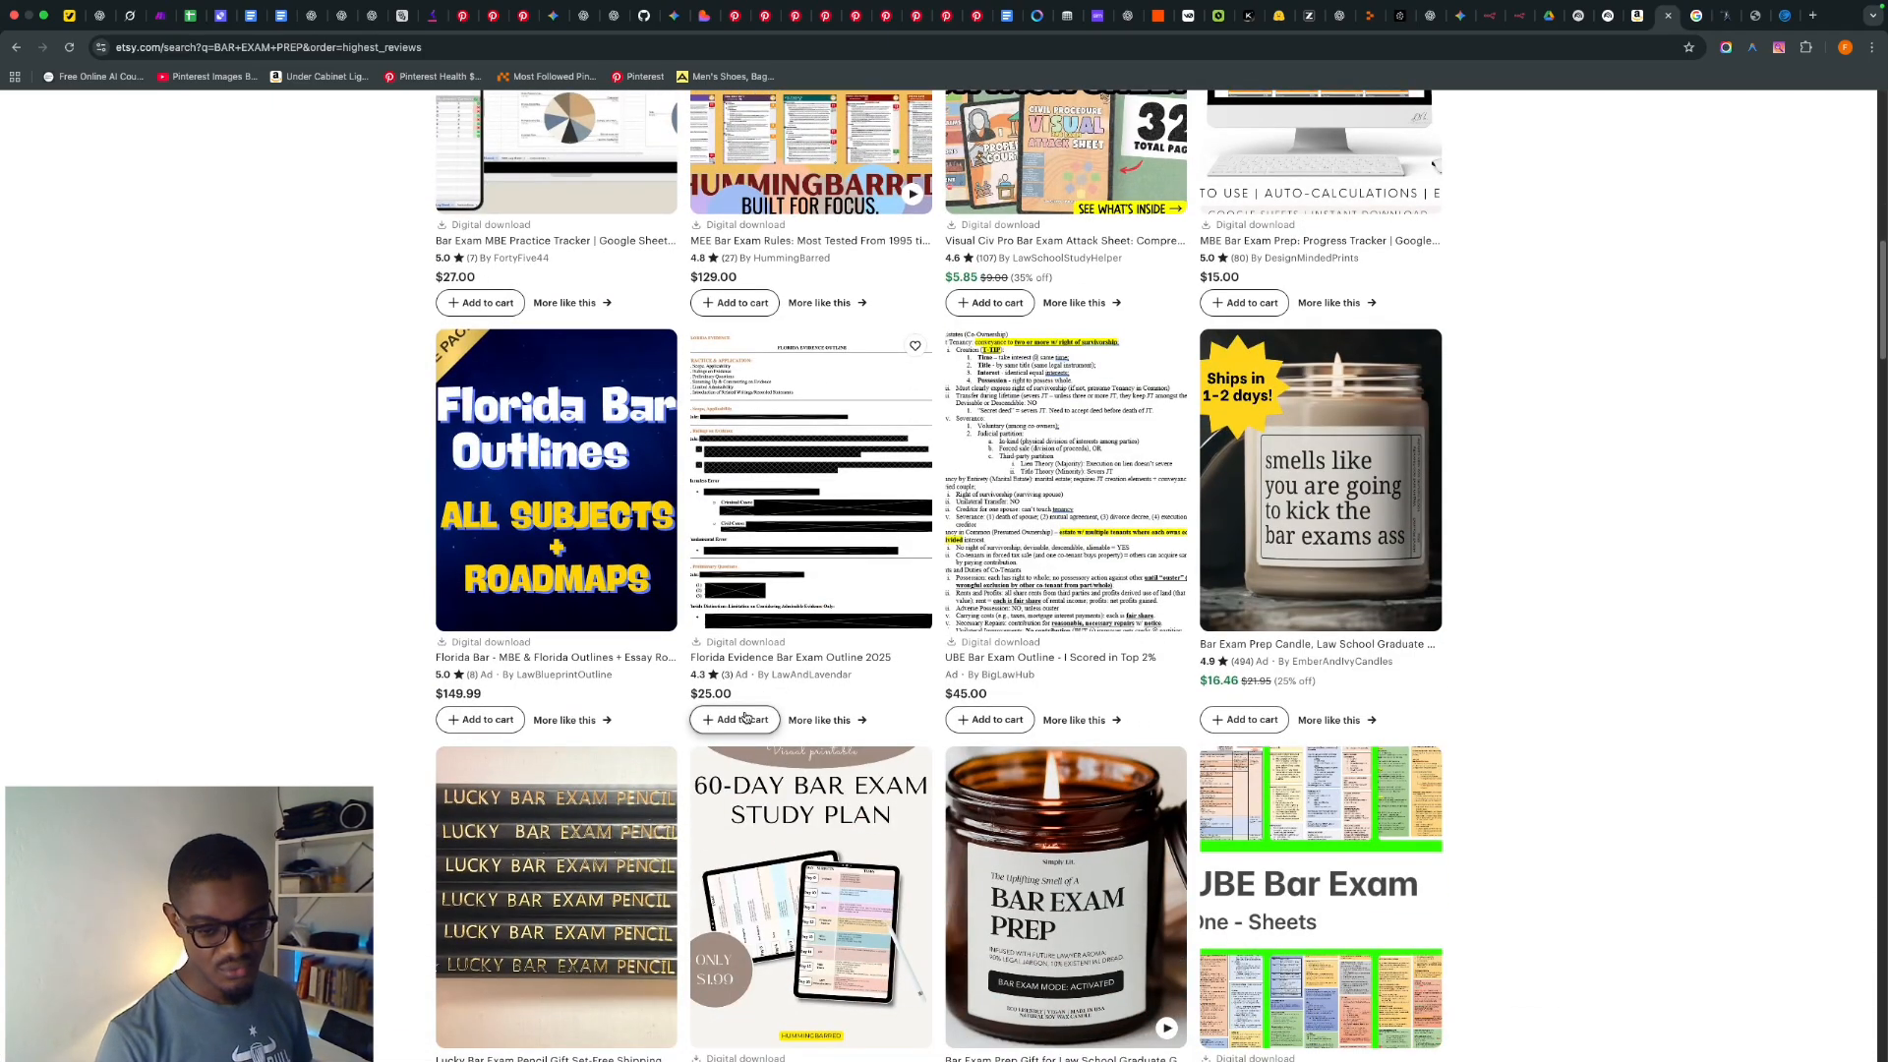
- Find the $149.99 Florida Bar MBE & Florida Outlines listing in the Etsy results and copy its link
scroll(744, 718, "up", 4)
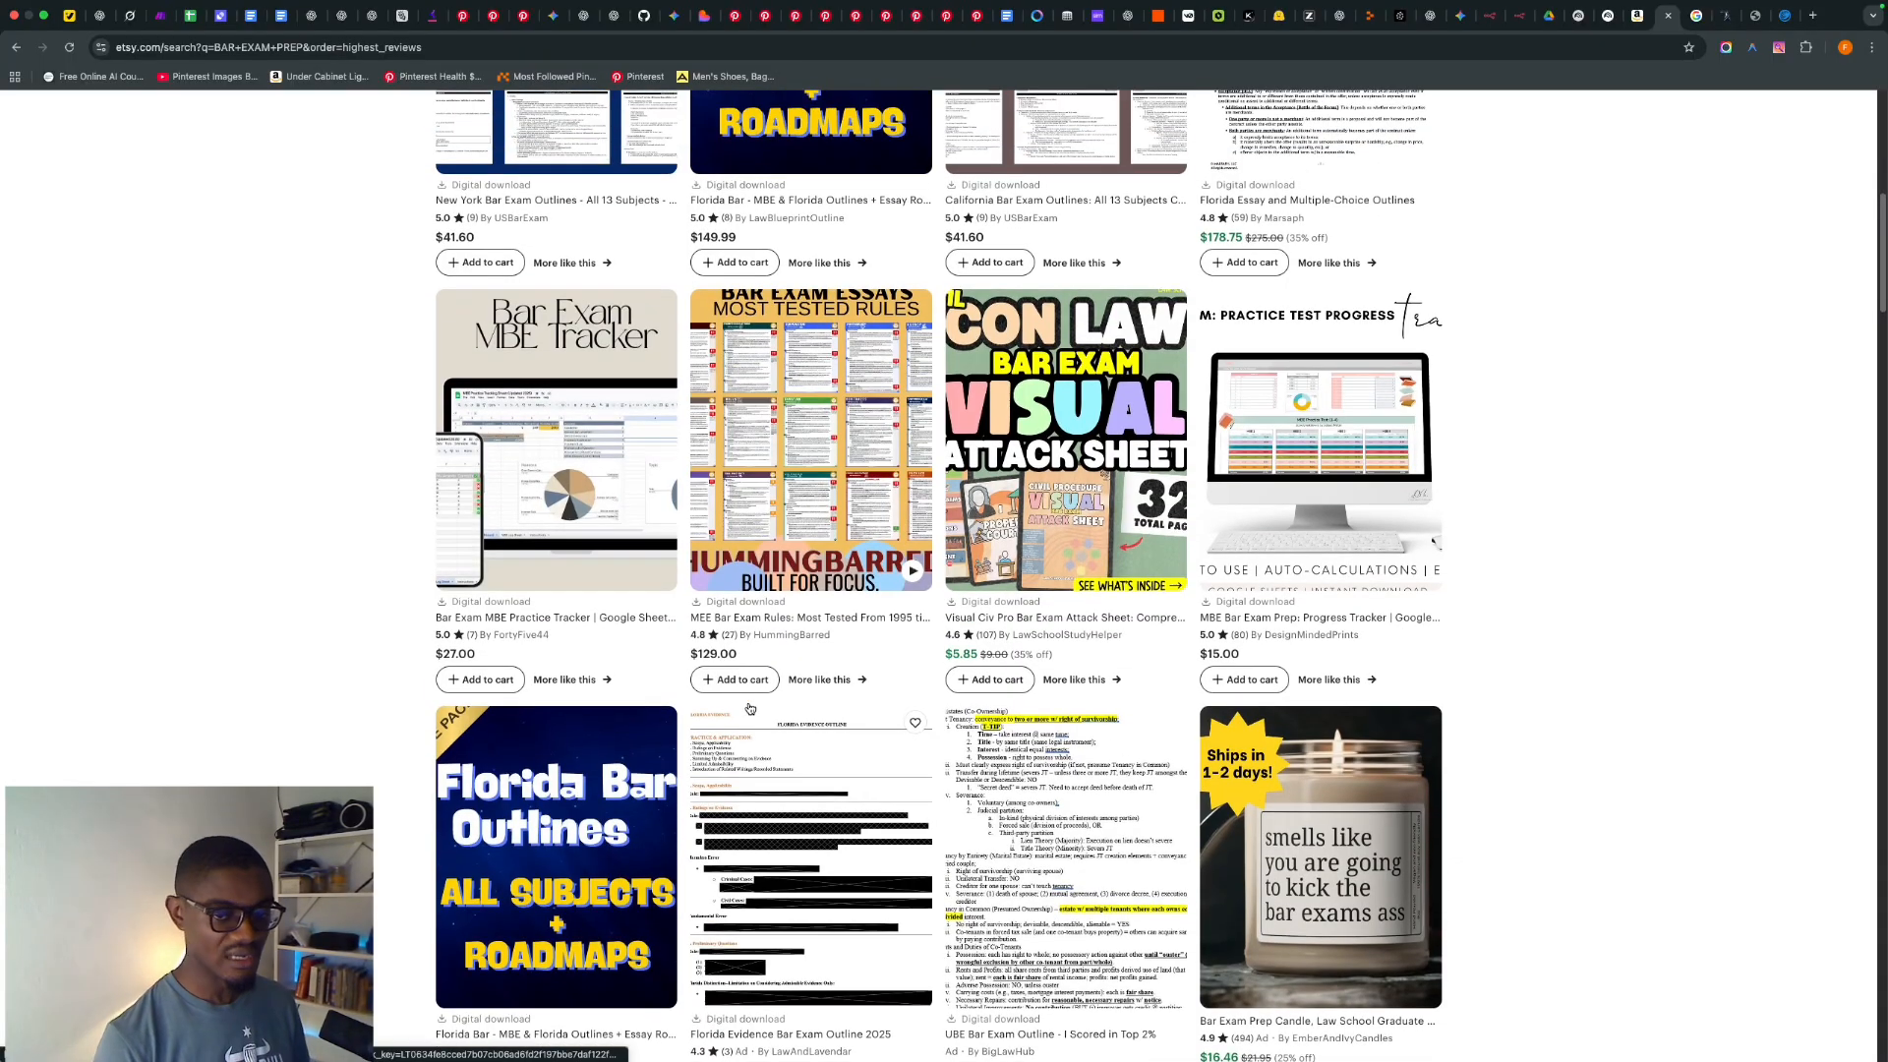
scroll(749, 708, "up", 4)
scroll(589, 658, "down", 2)
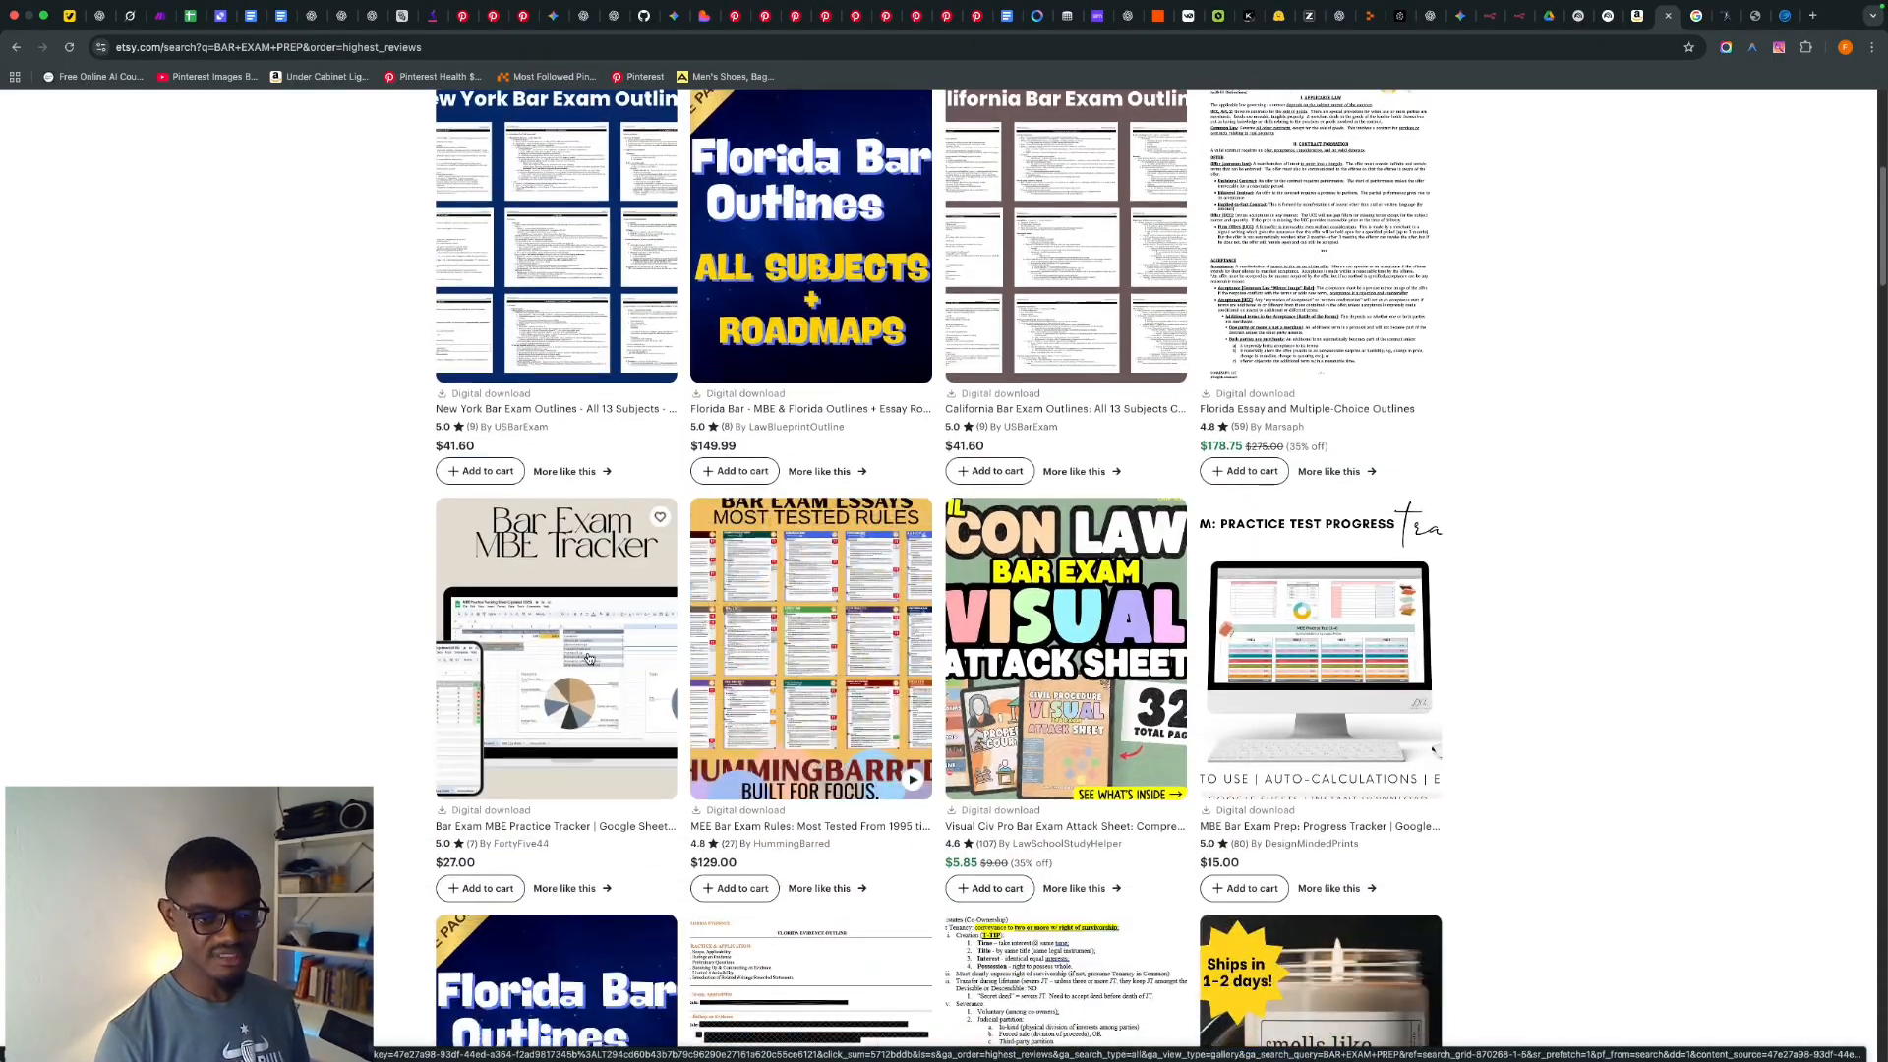
scroll(589, 658, "up", 6)
scroll(708, 686, "down", 7)
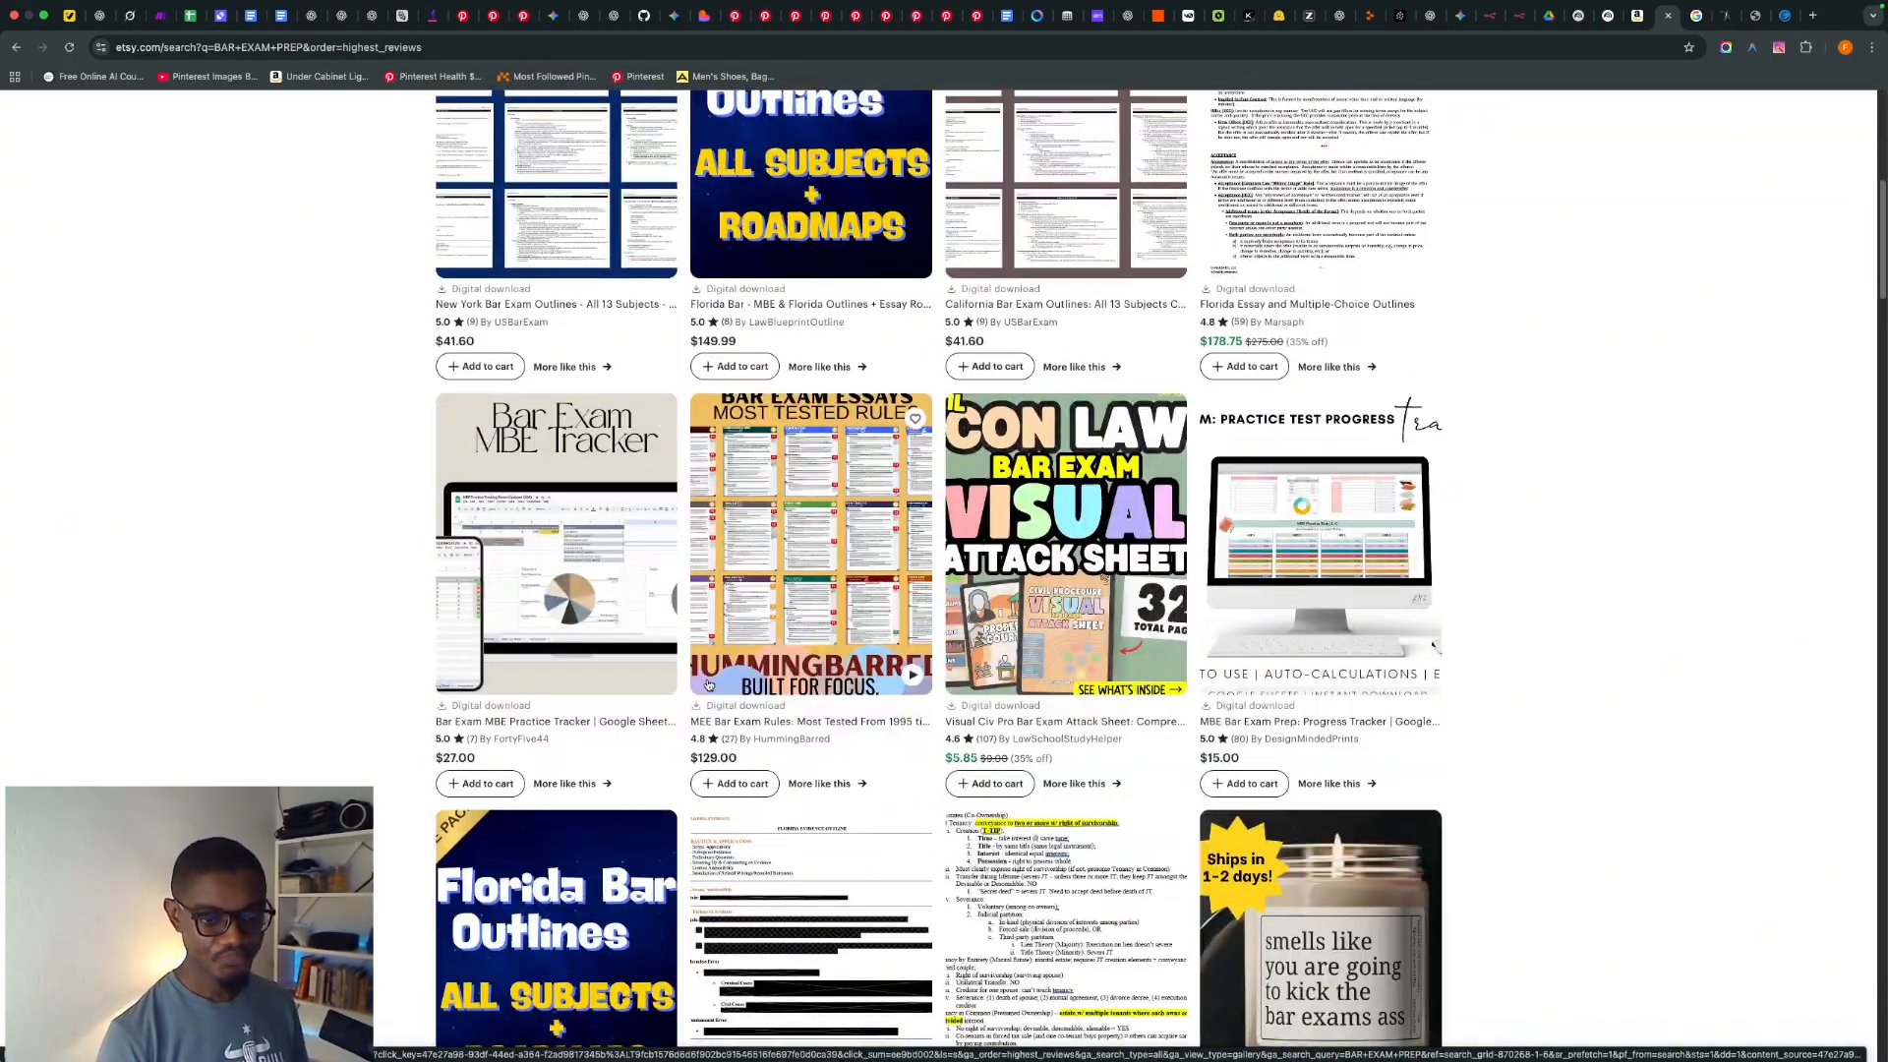
scroll(708, 685, "up", 3)
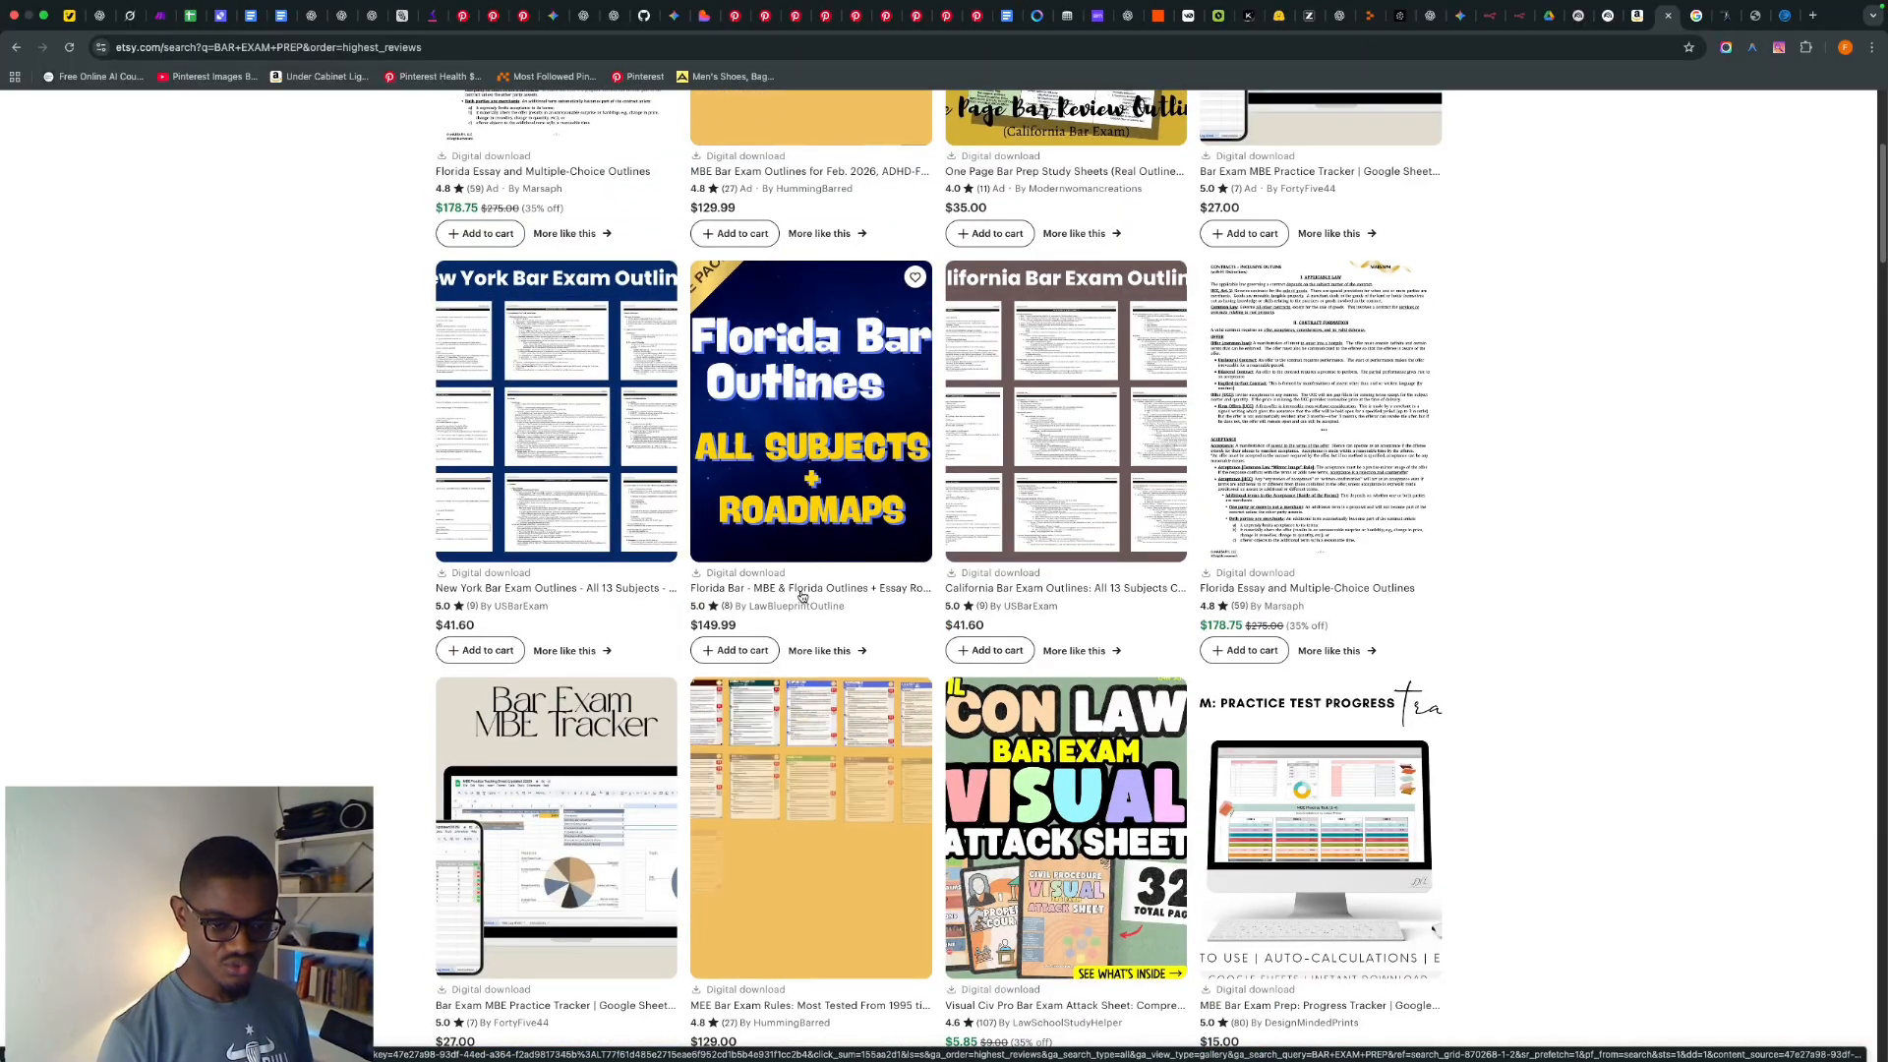
right_click(808, 586)
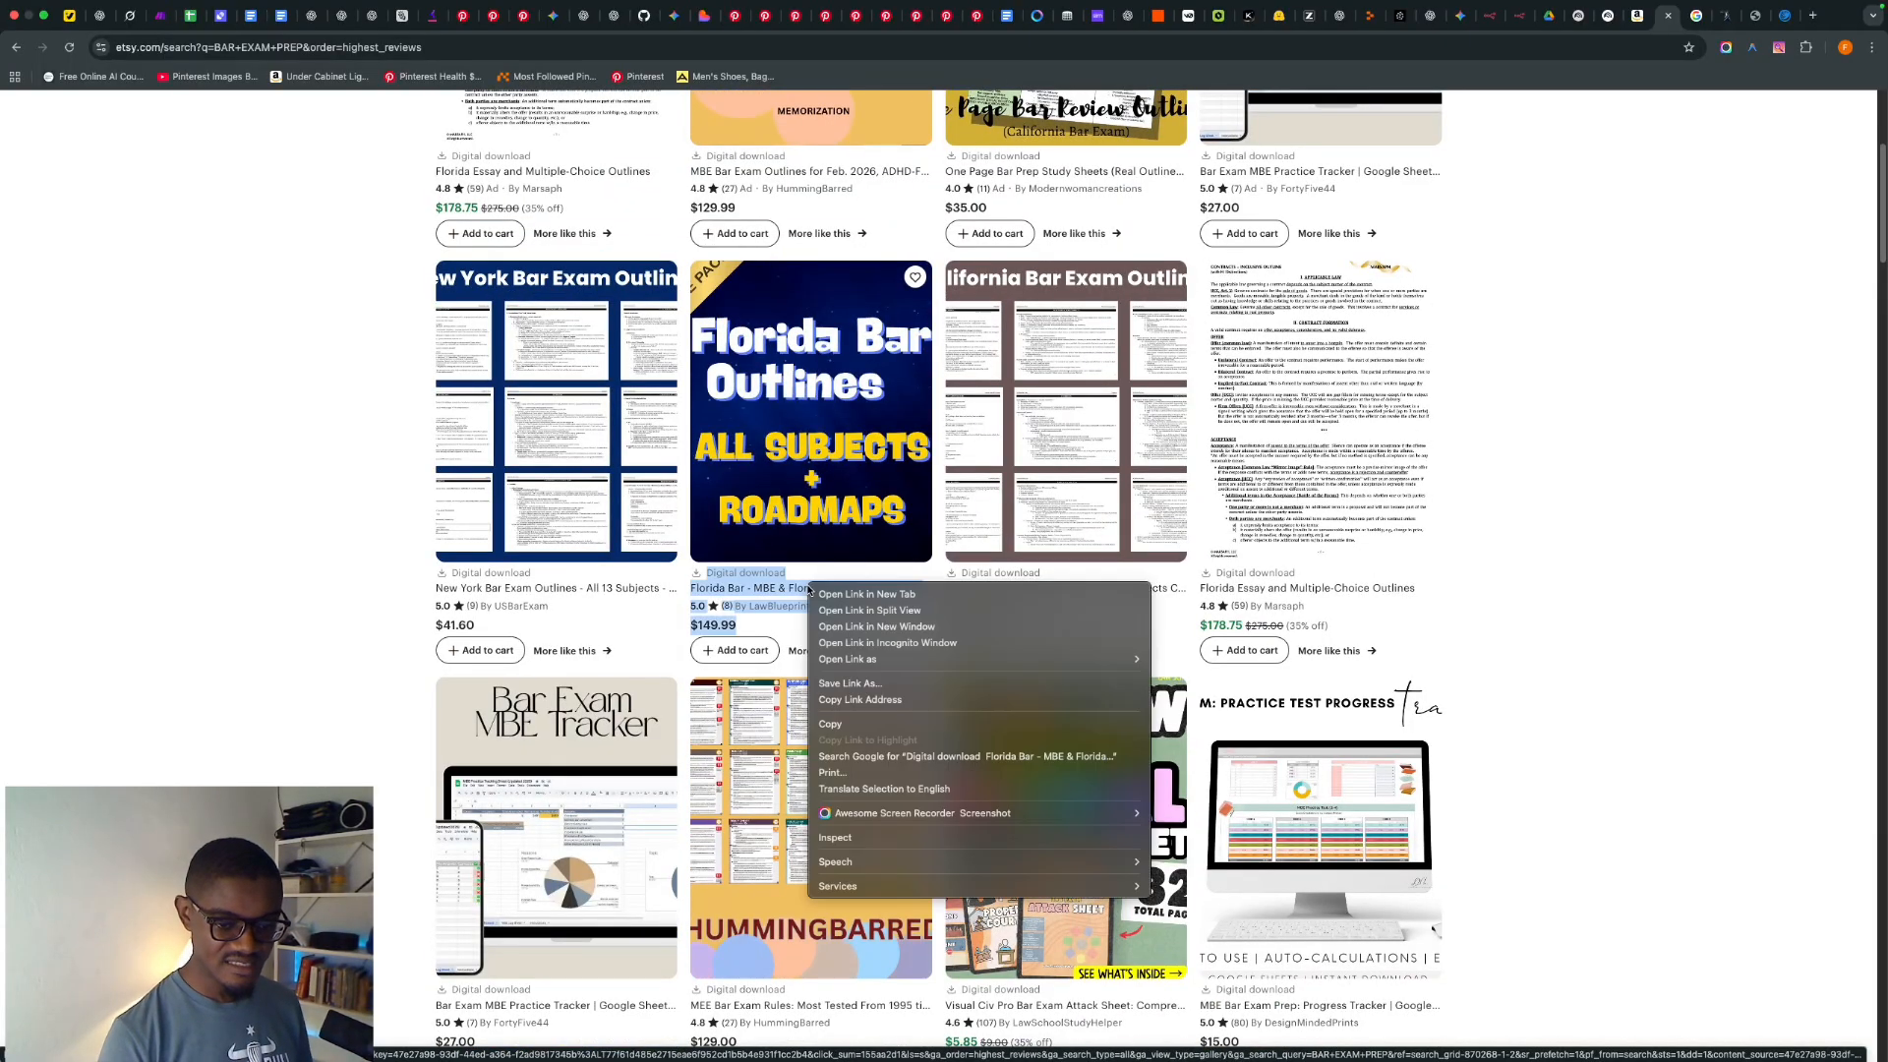
left_click(892, 701)
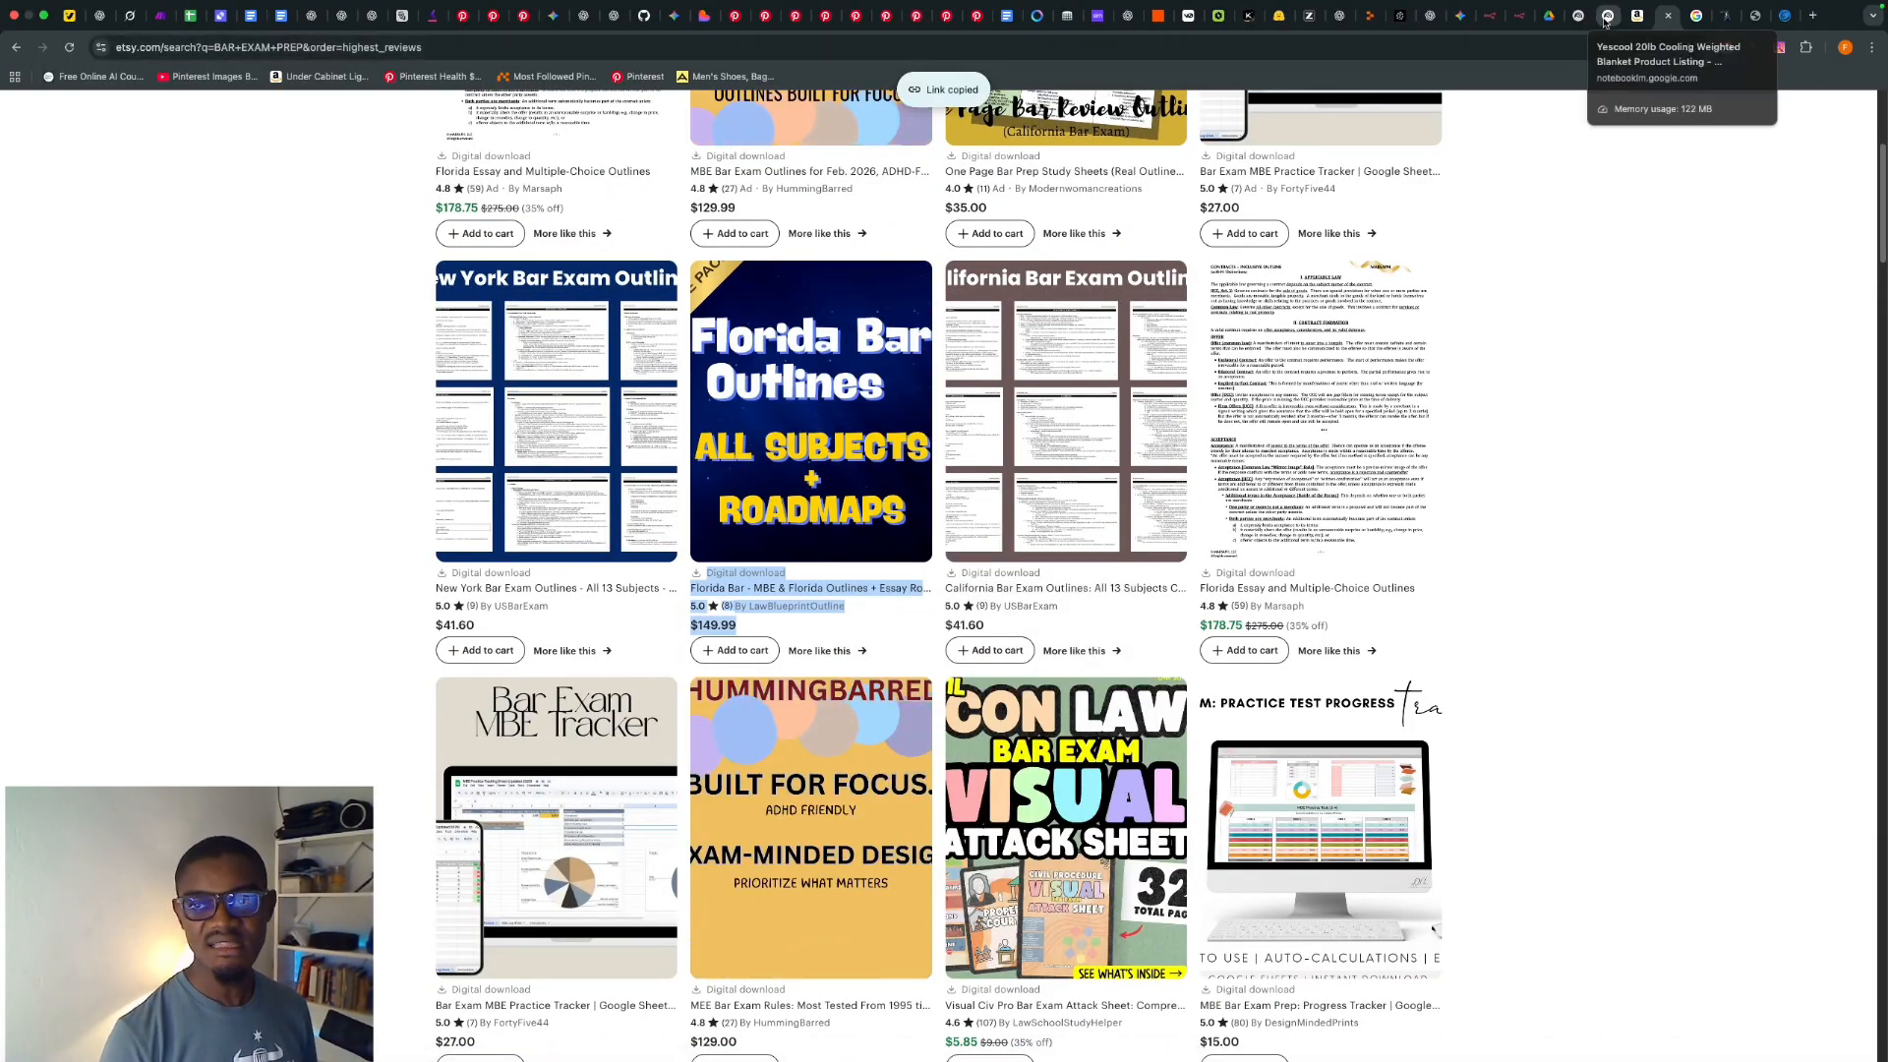
- Switch to NotebookLM, create a new notebook and open the website URL source entry
left_click(1606, 17)
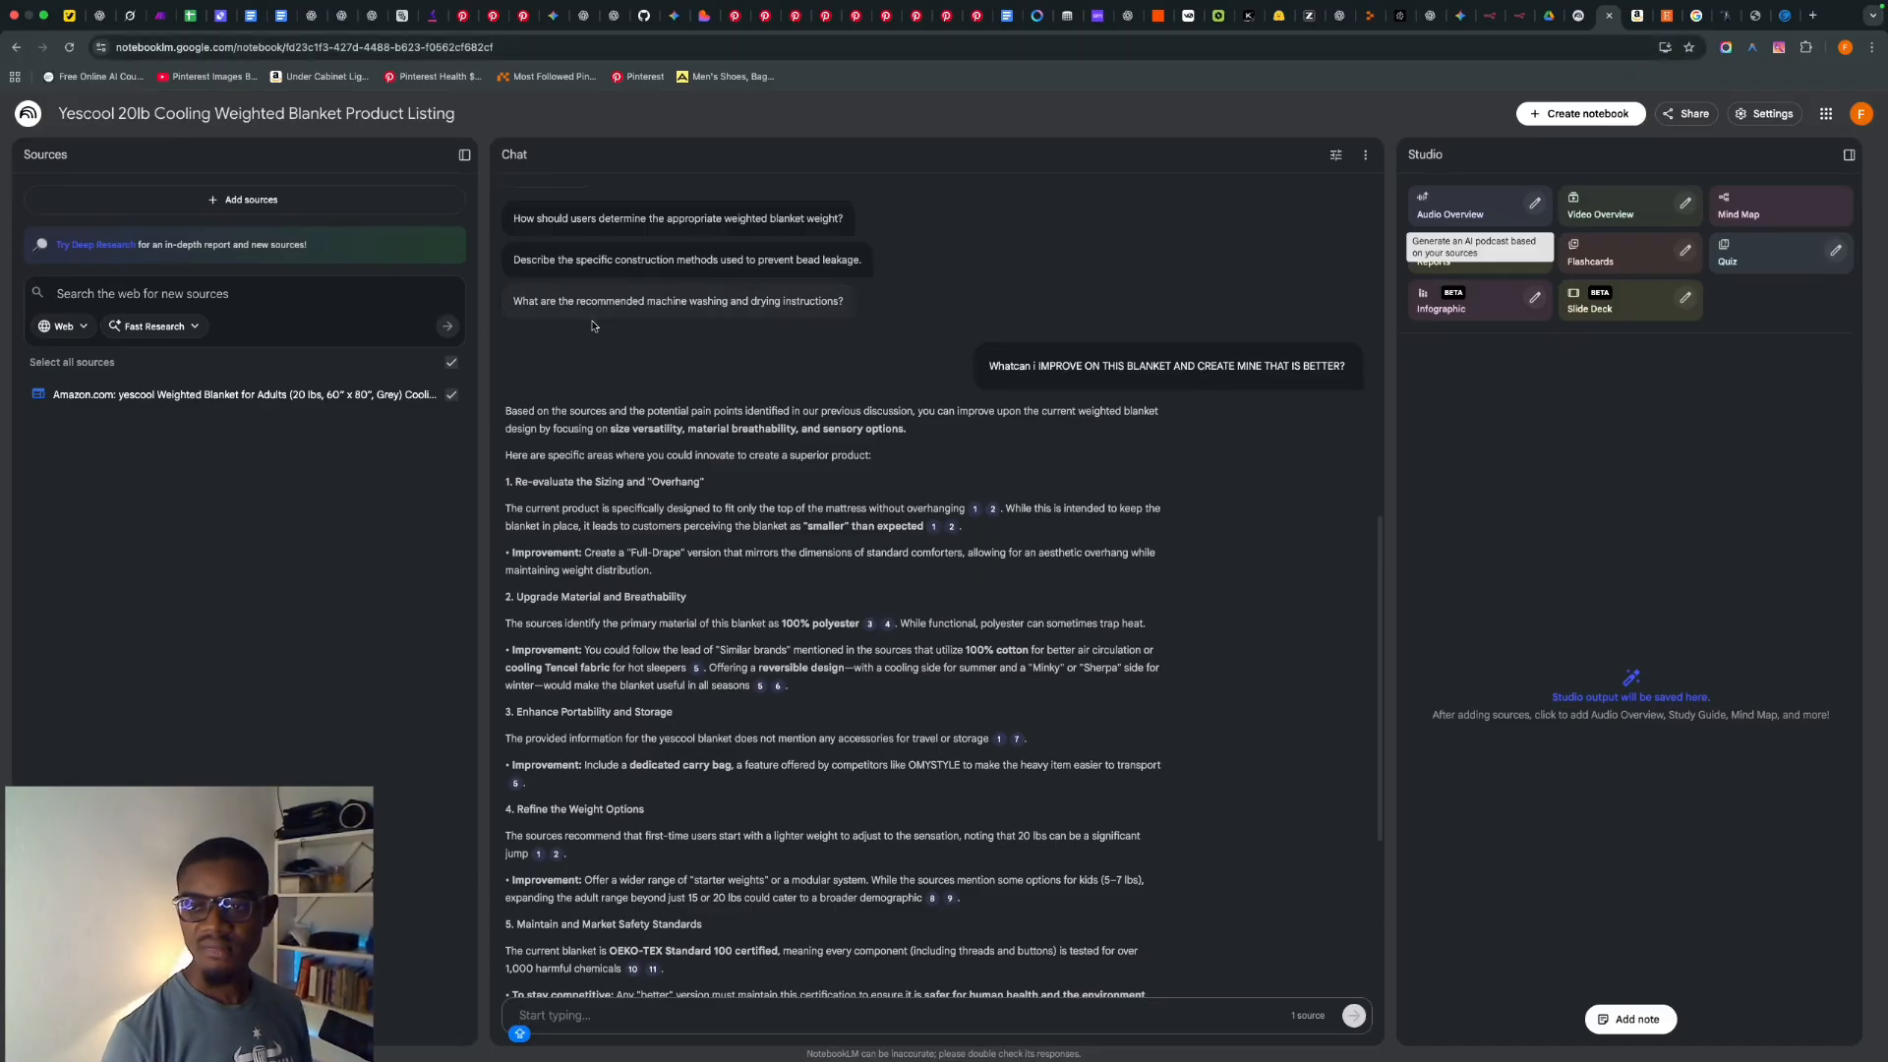
left_click(1520, 120)
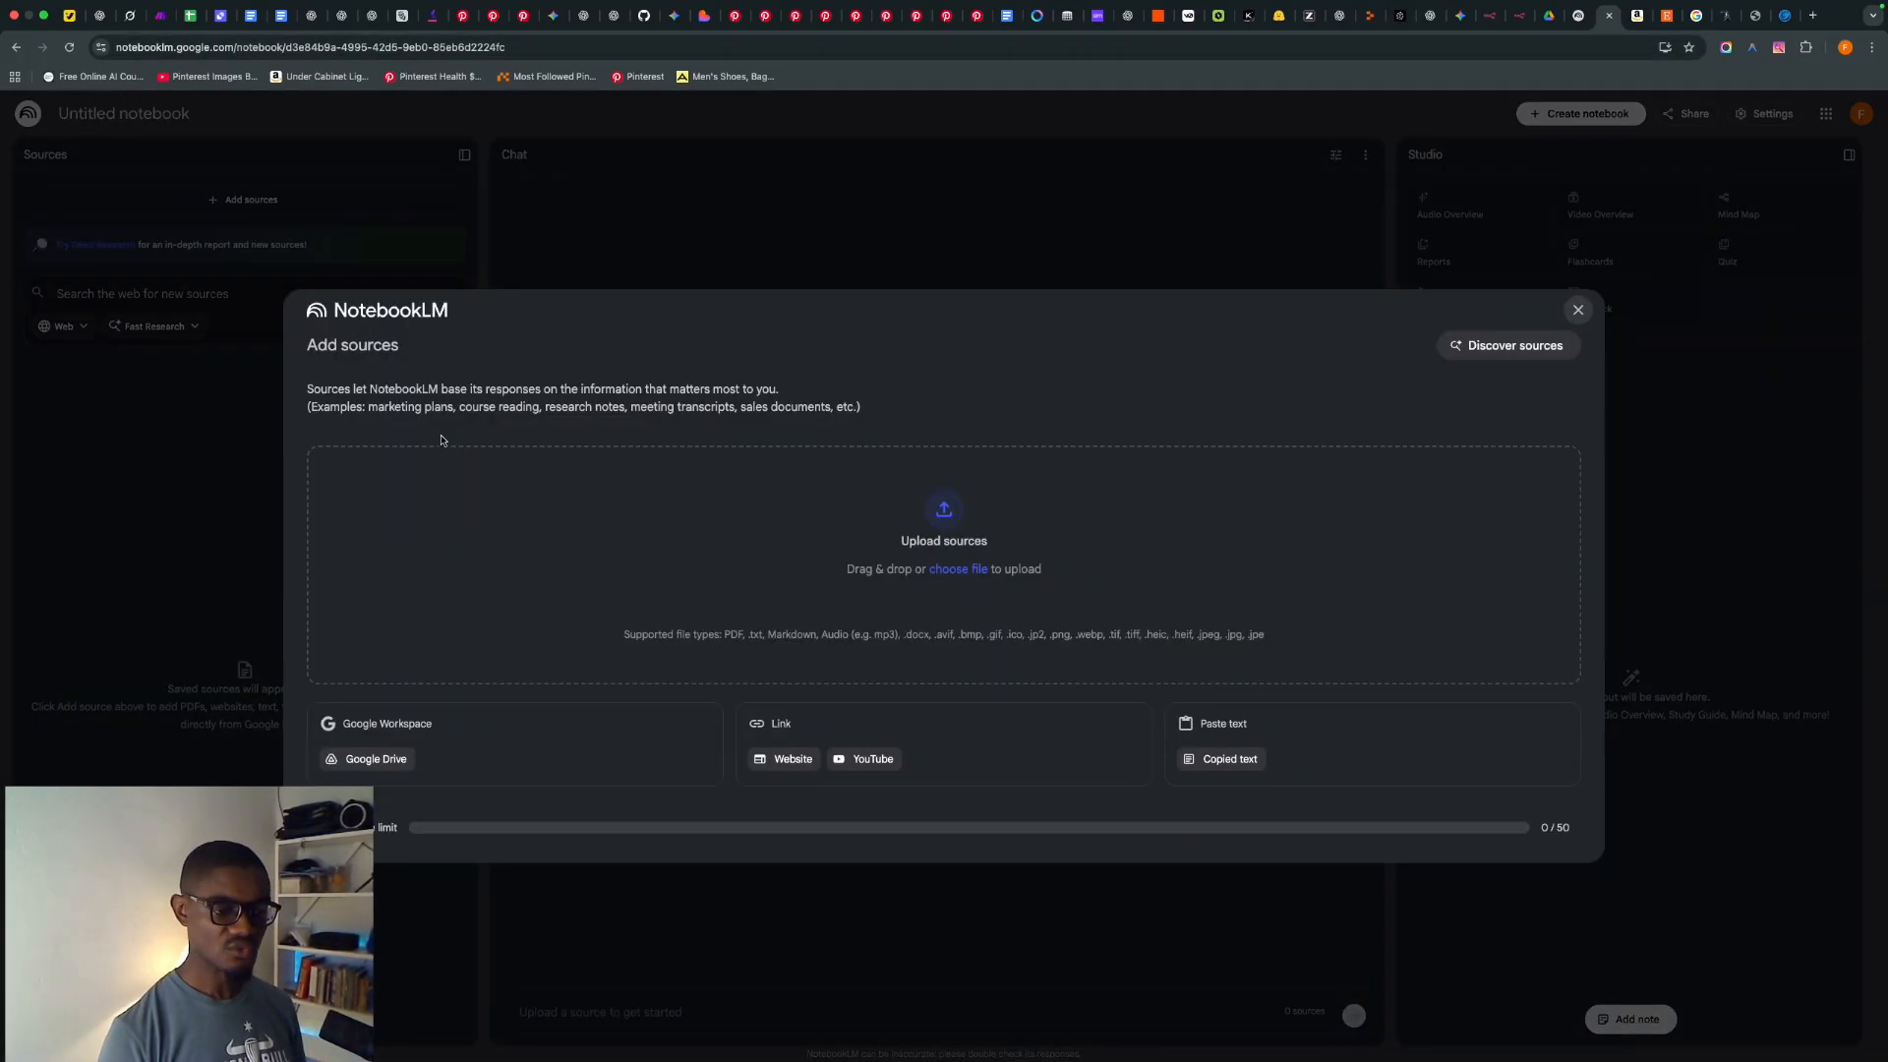
left_click(757, 759)
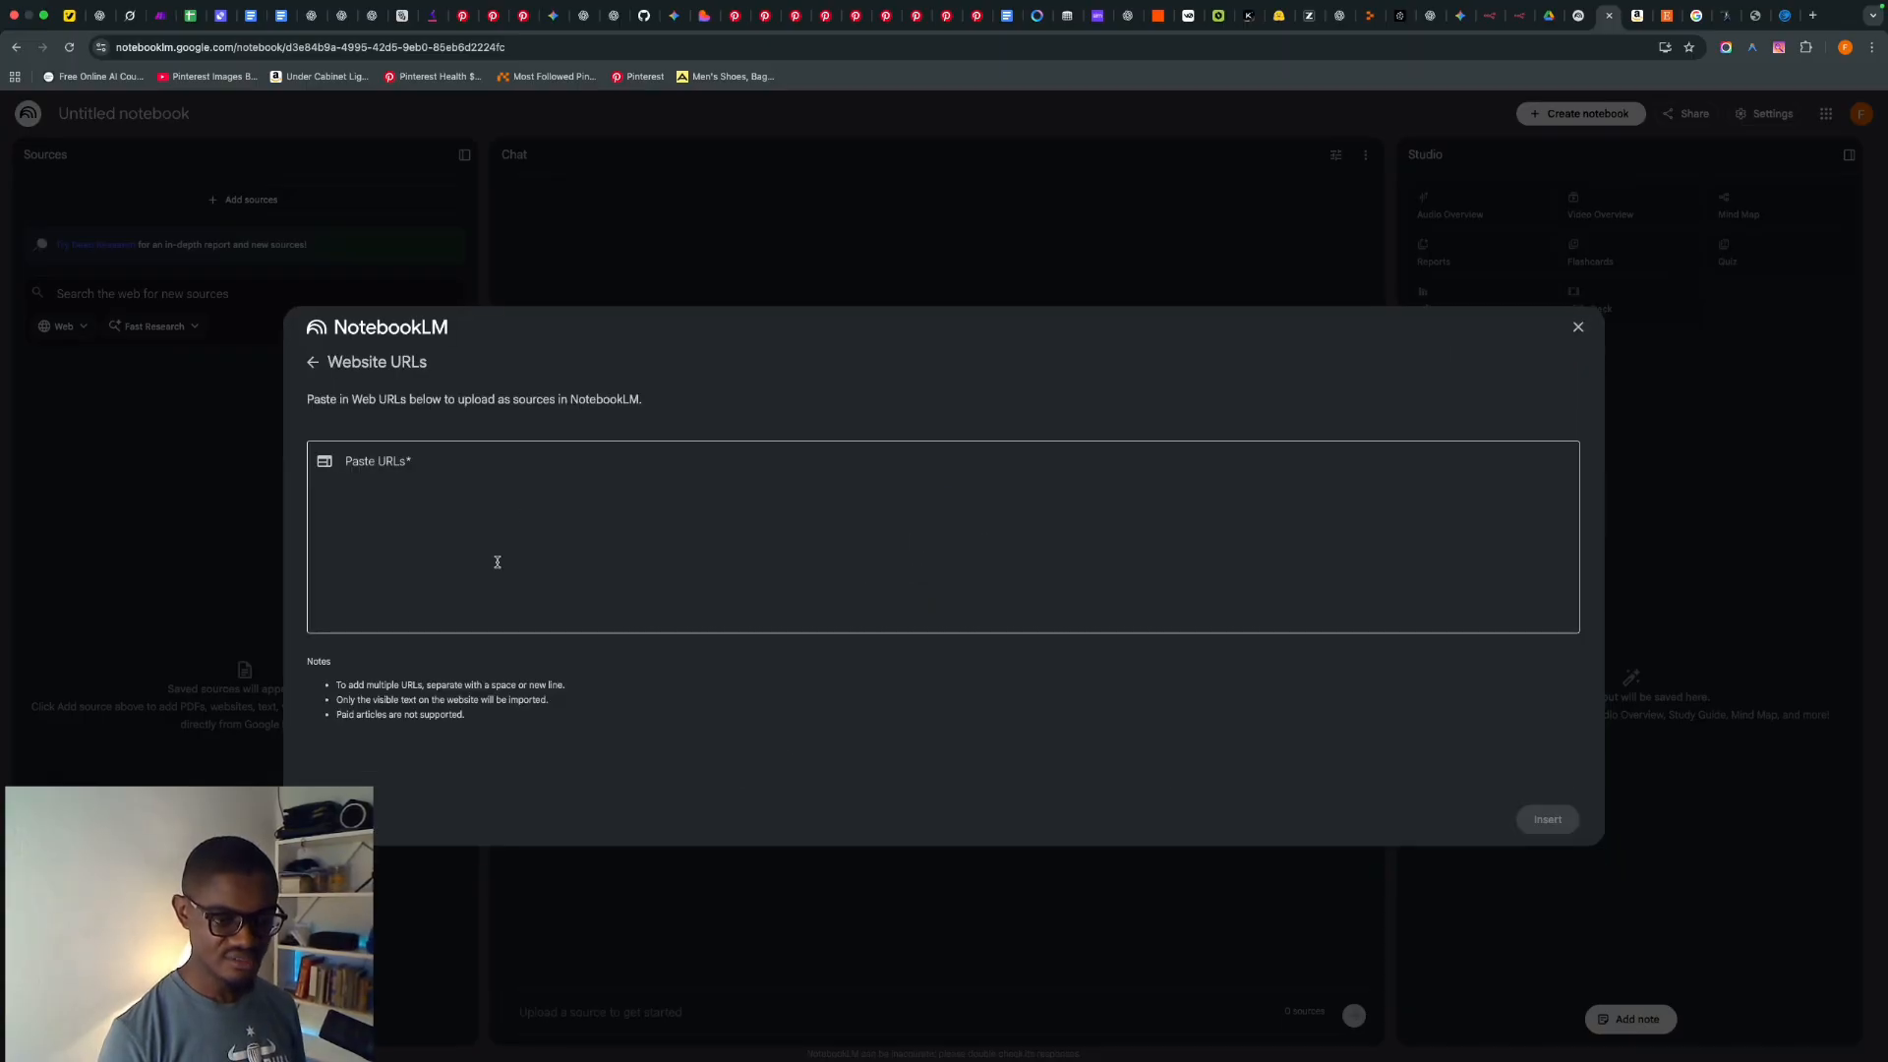
- Paste the copied Etsy listing link into the website URLs and start a new line below it
left_click(449, 462)
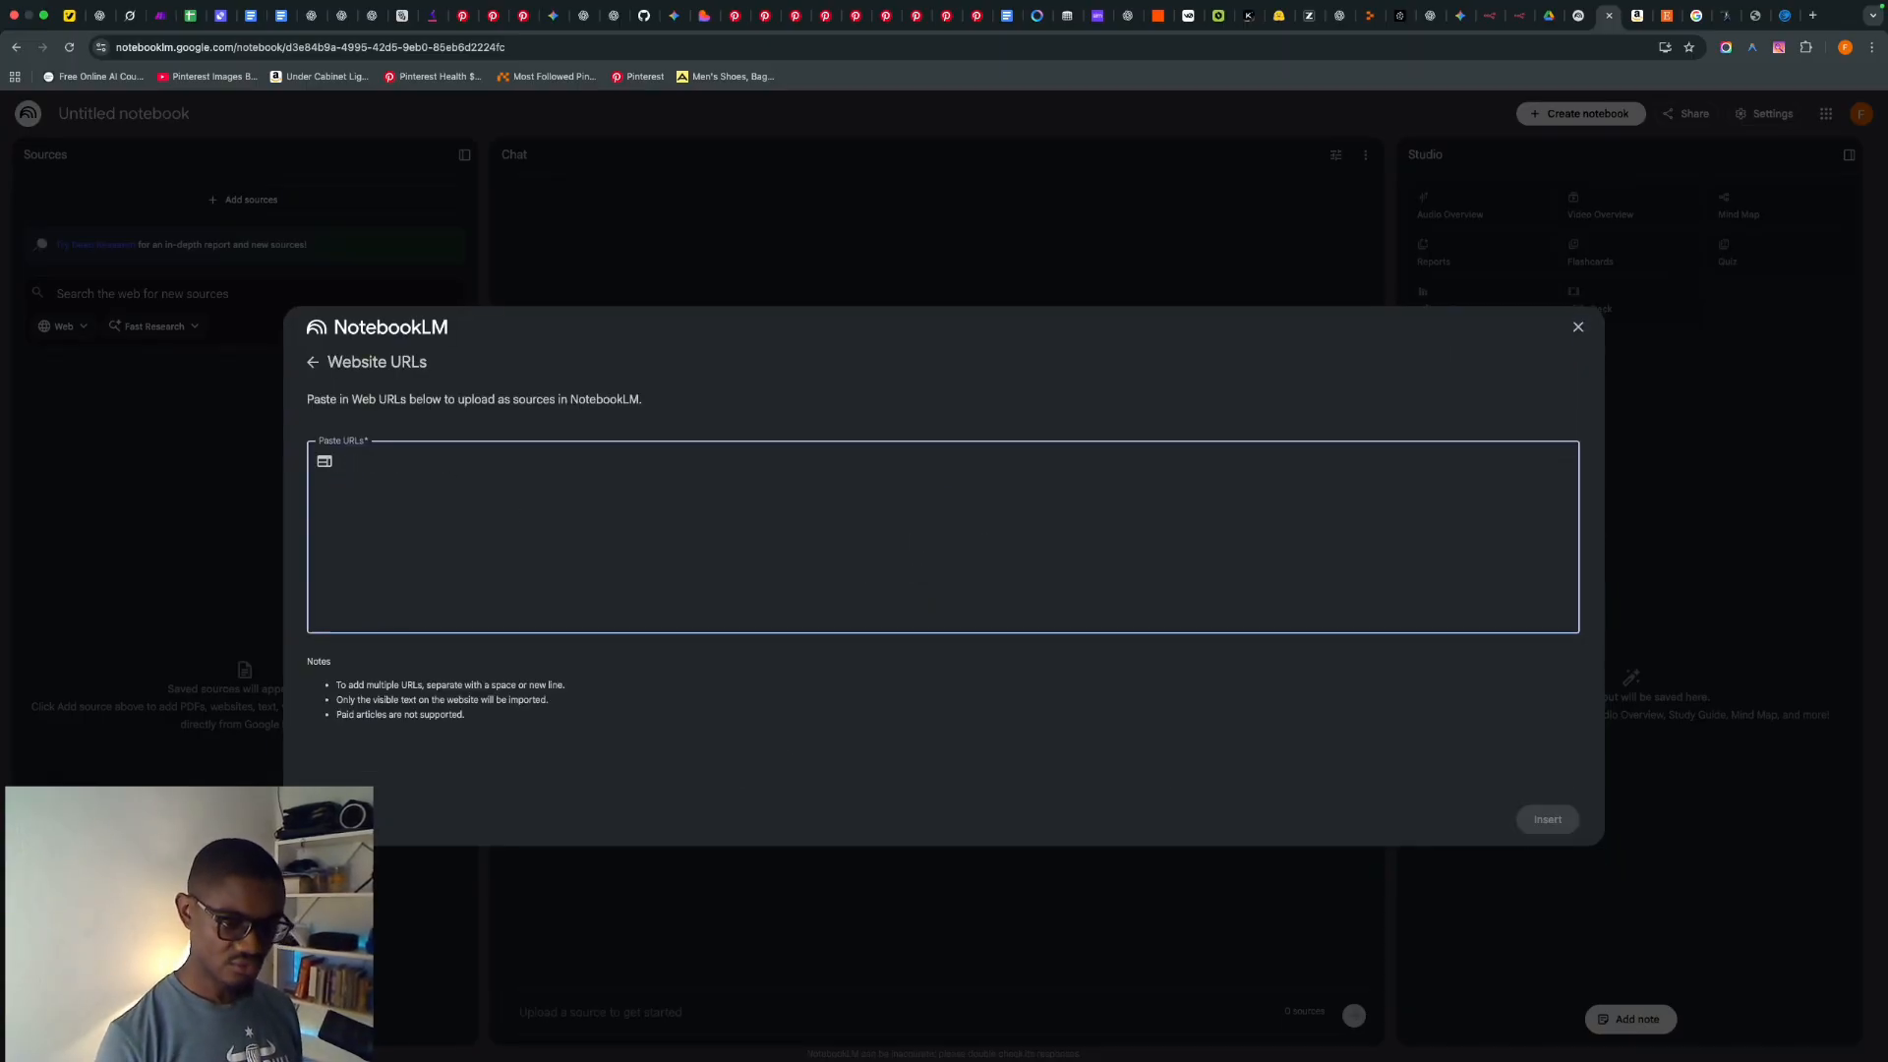
right_click(409, 458)
key("Escape")
right_click(440, 466)
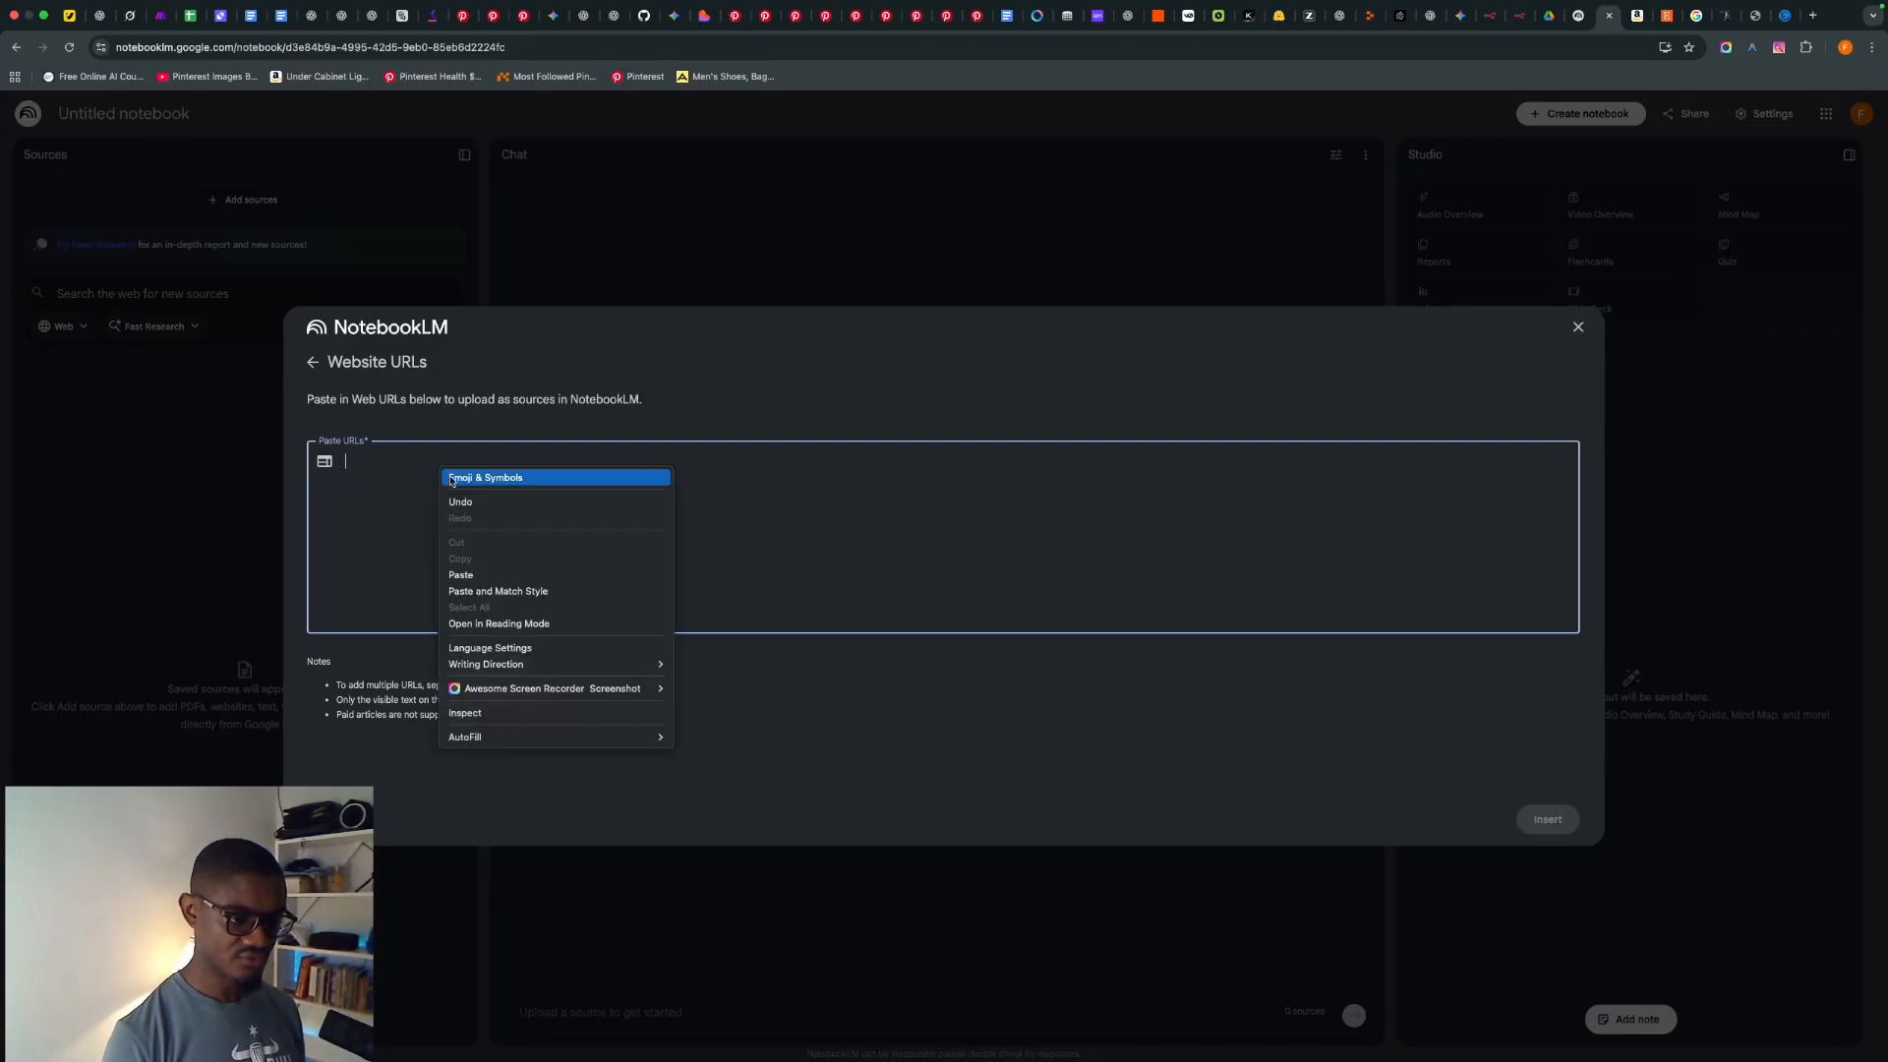
left_click(478, 573)
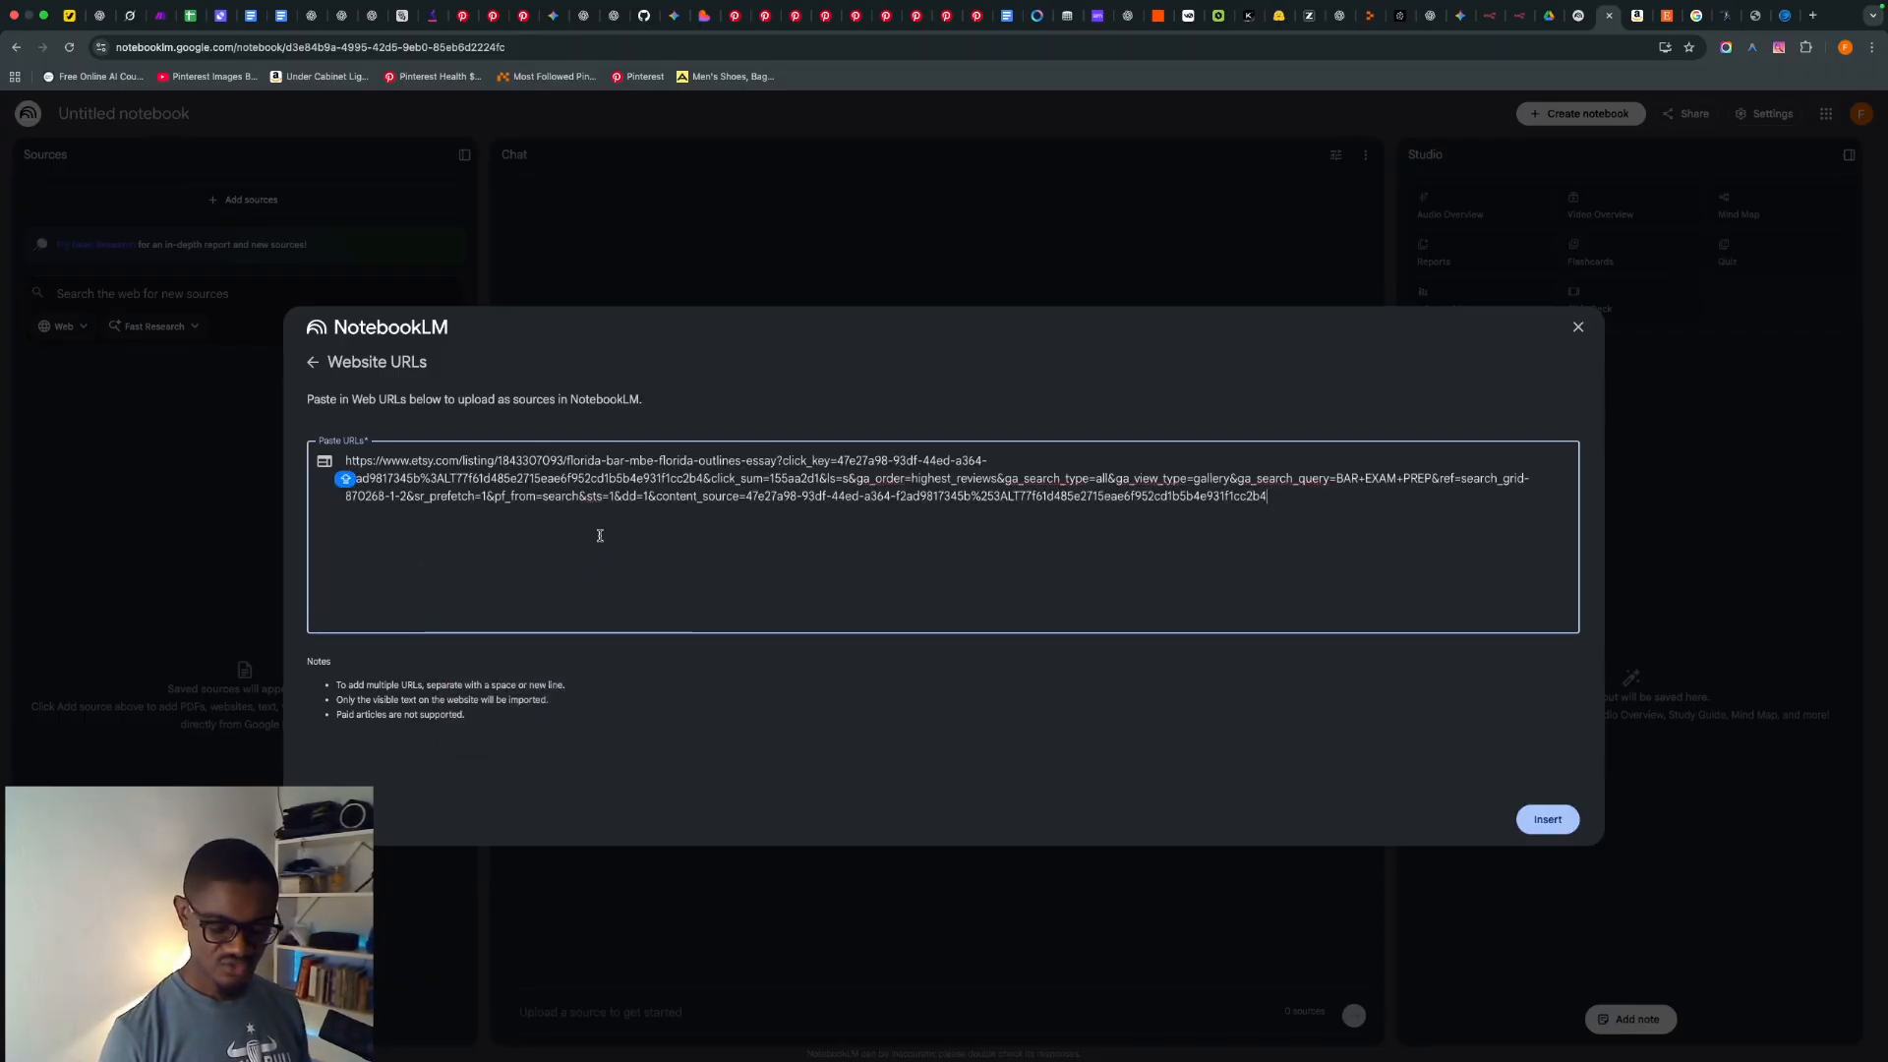
key("Return")
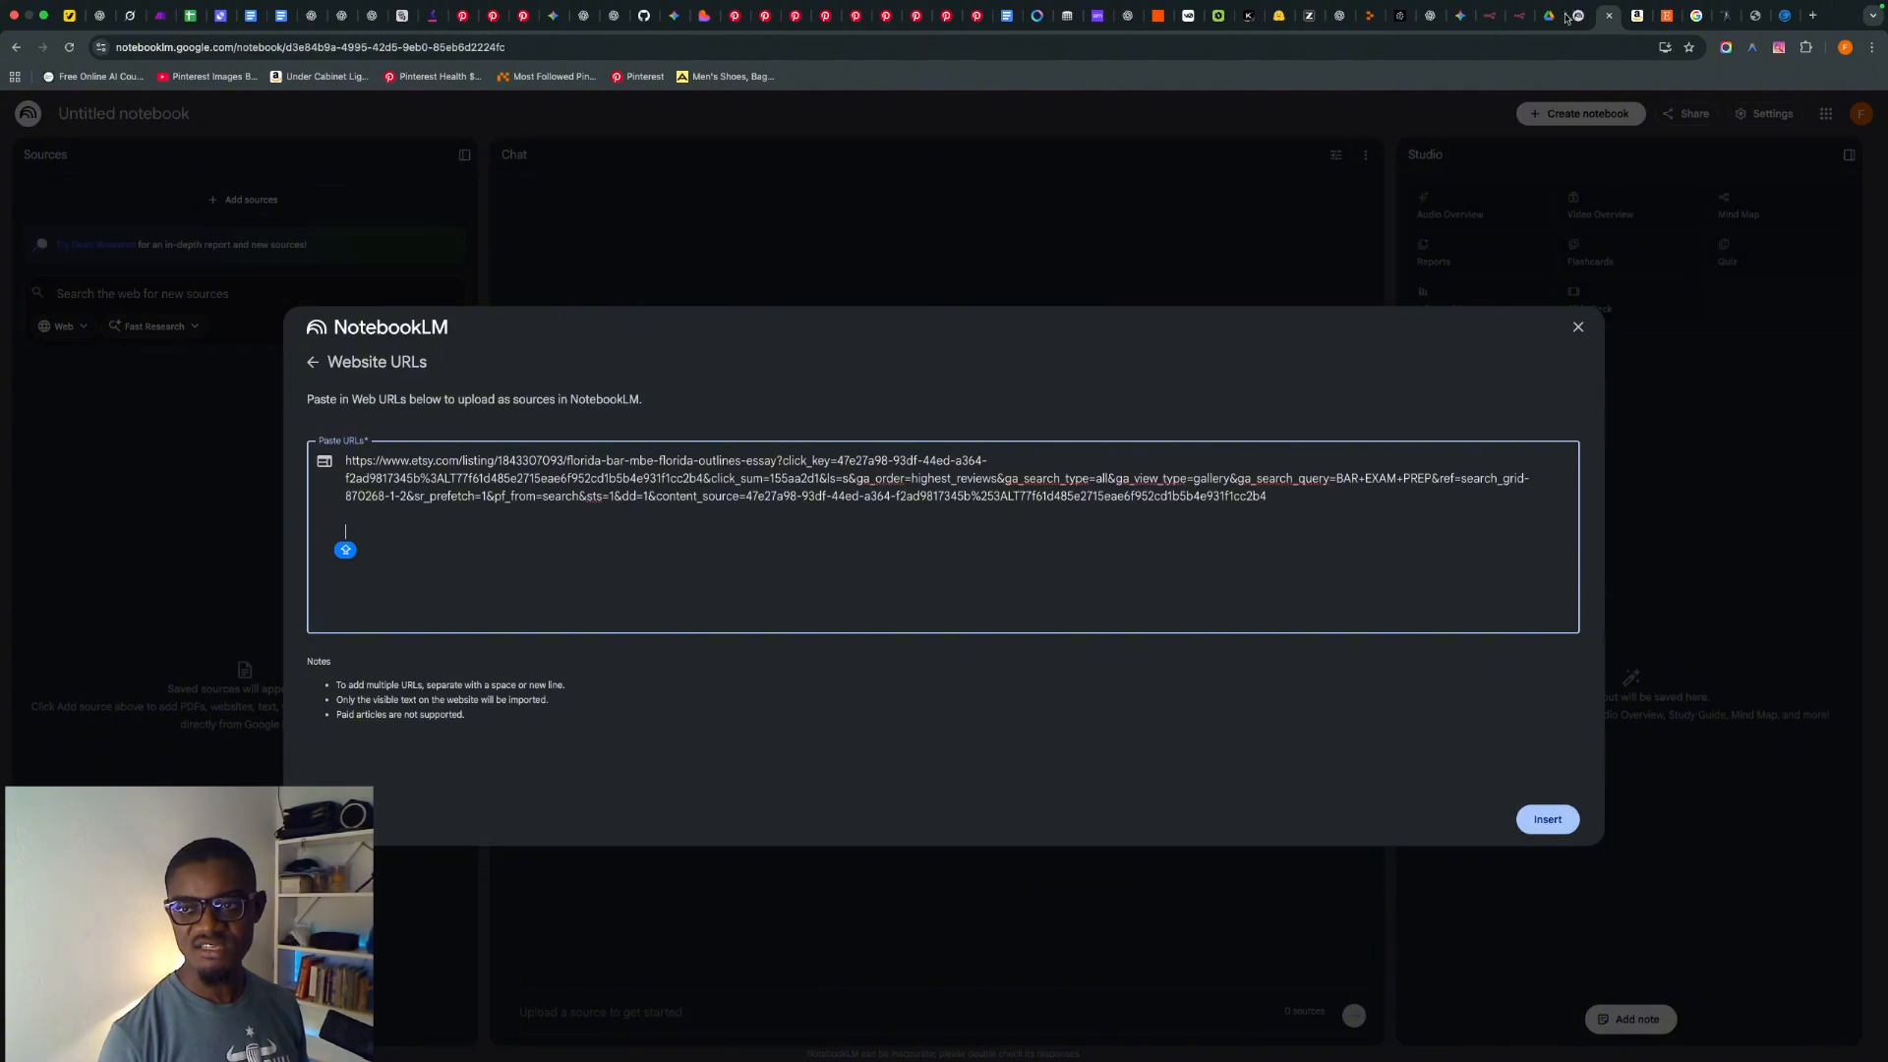
- Go to the open Themis Bar Review page and copy its full web address
left_click(1636, 38)
left_click(1637, 35)
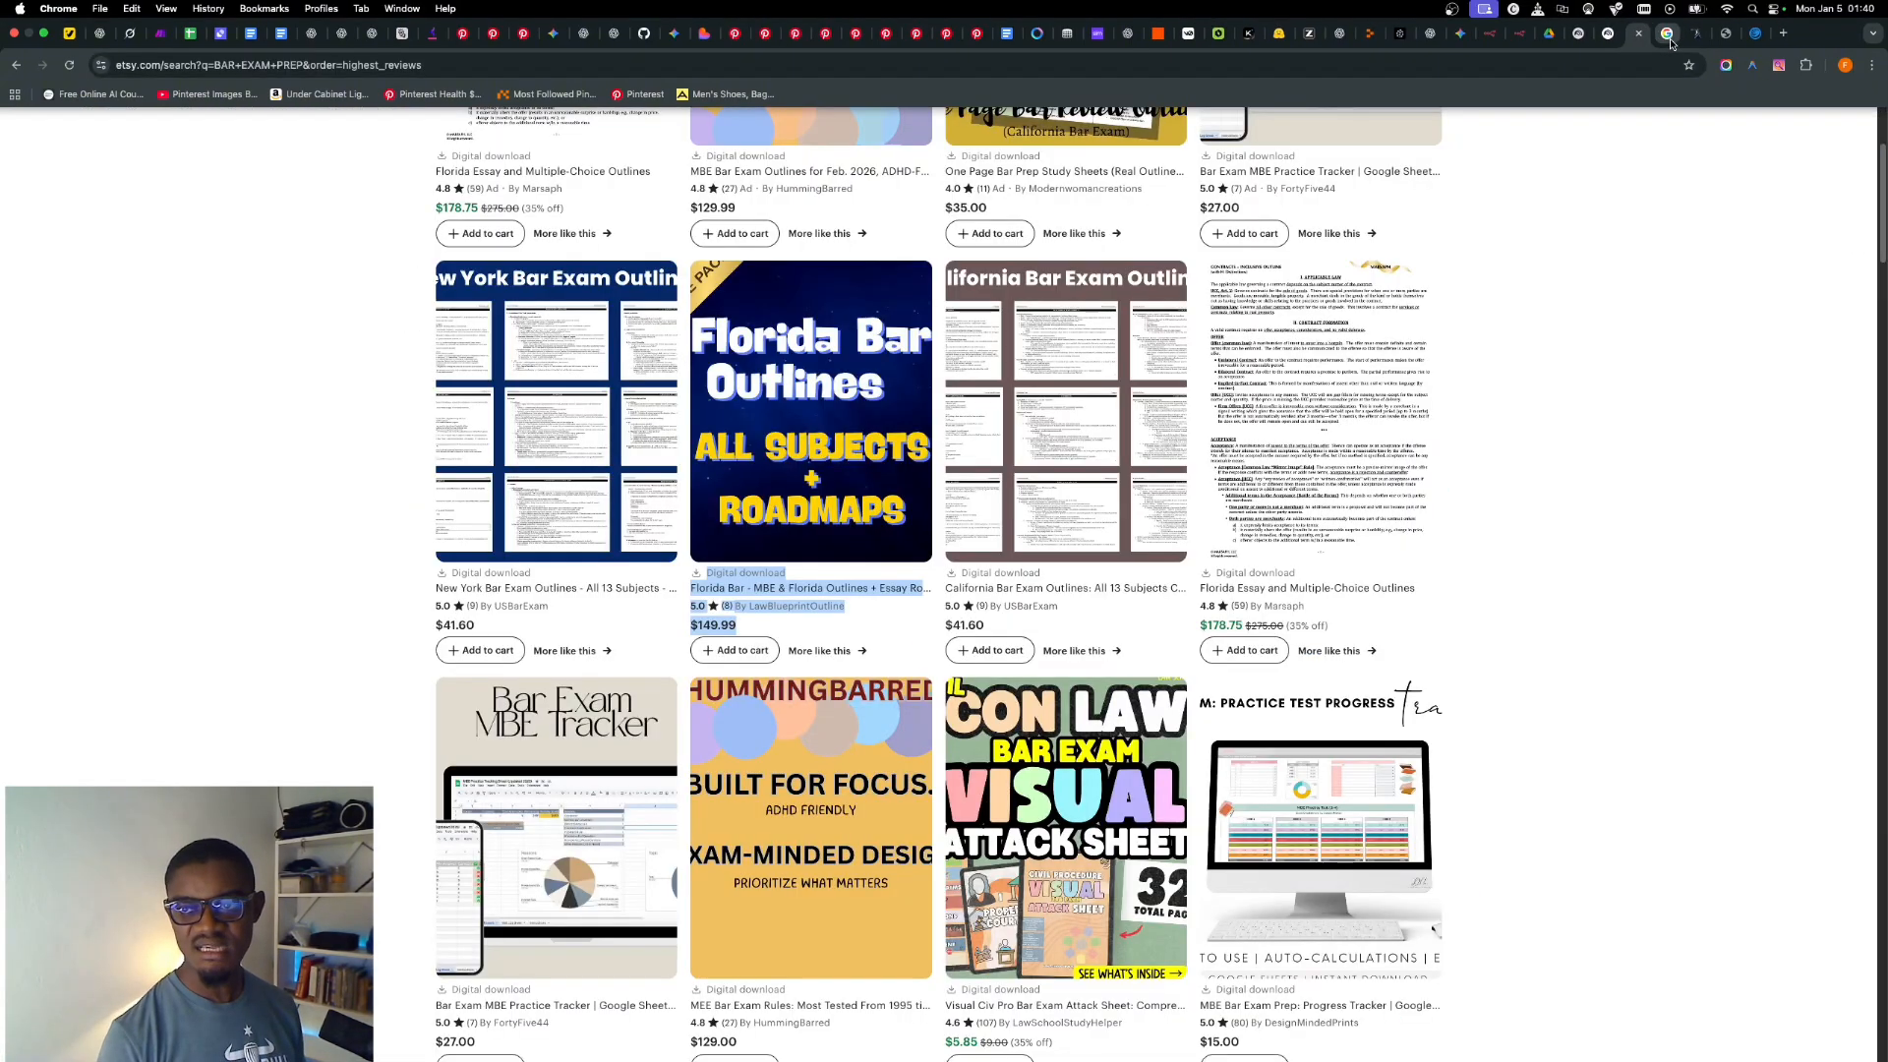
left_click(1668, 36)
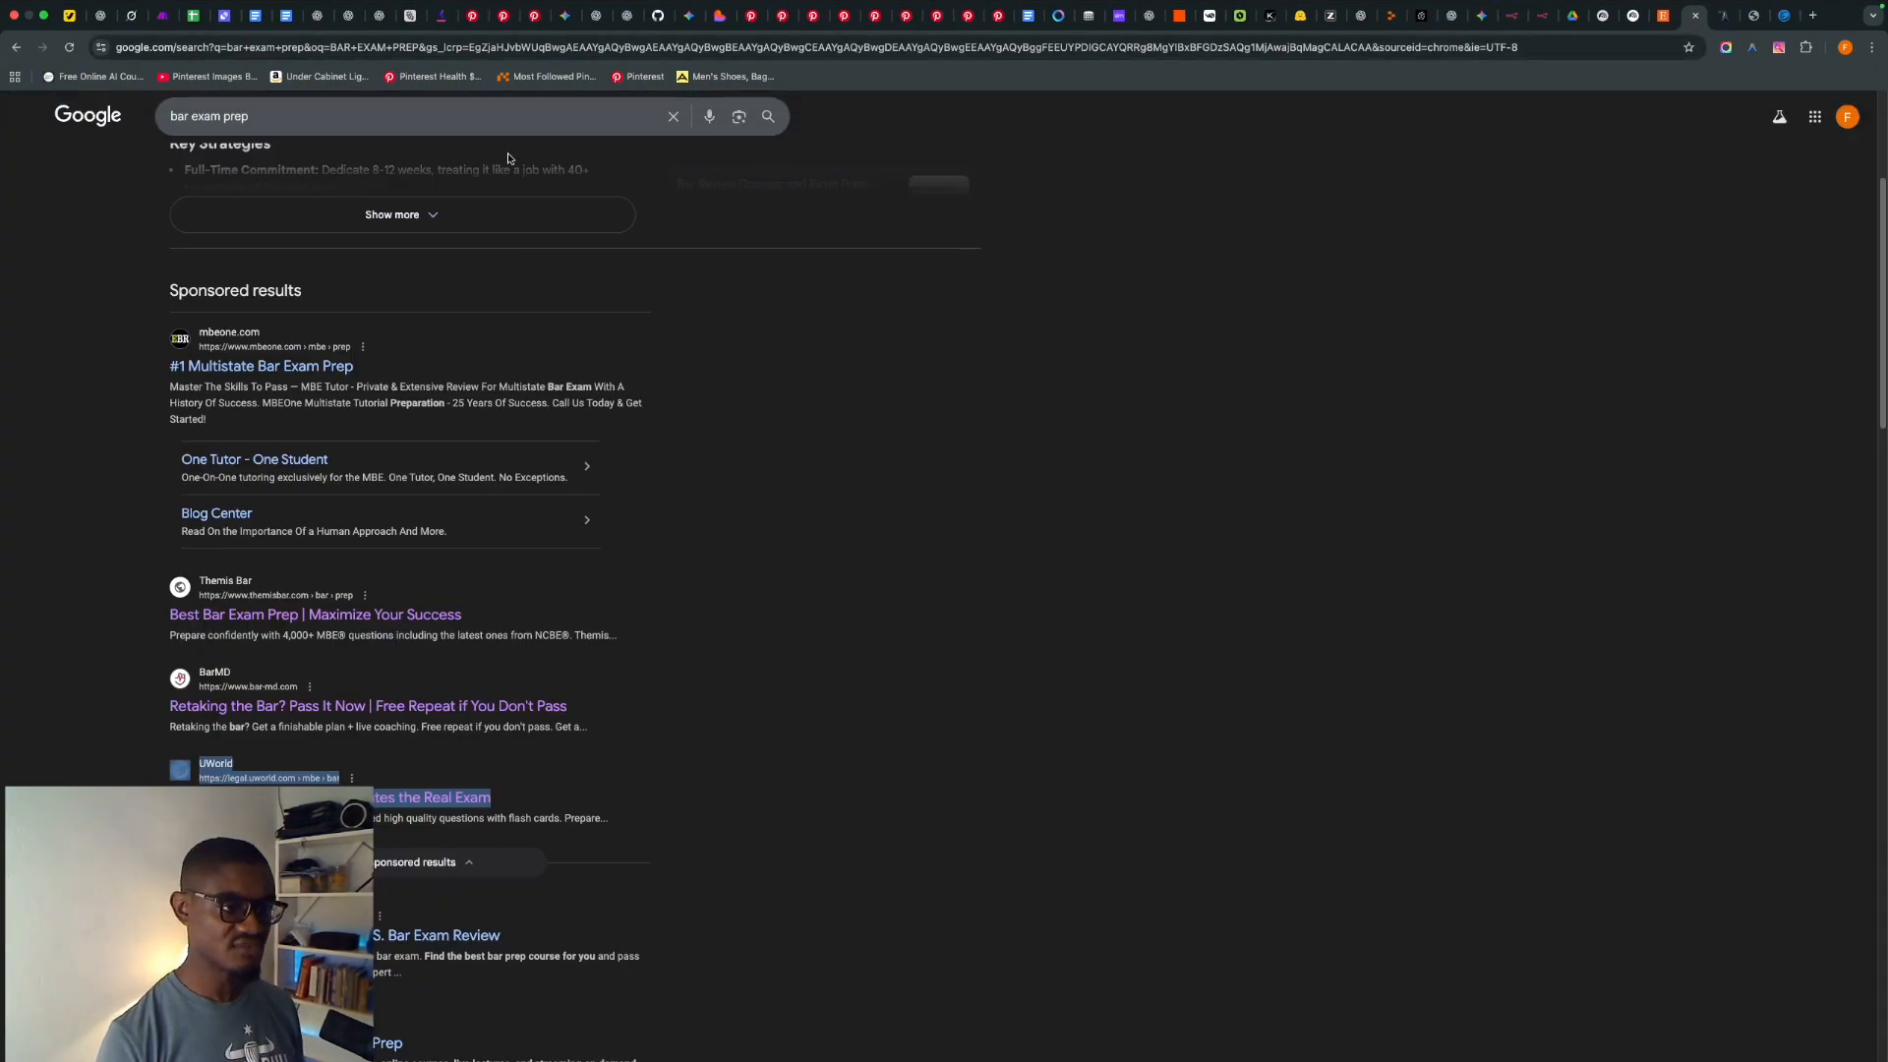
left_click(1723, 15)
left_click(616, 47)
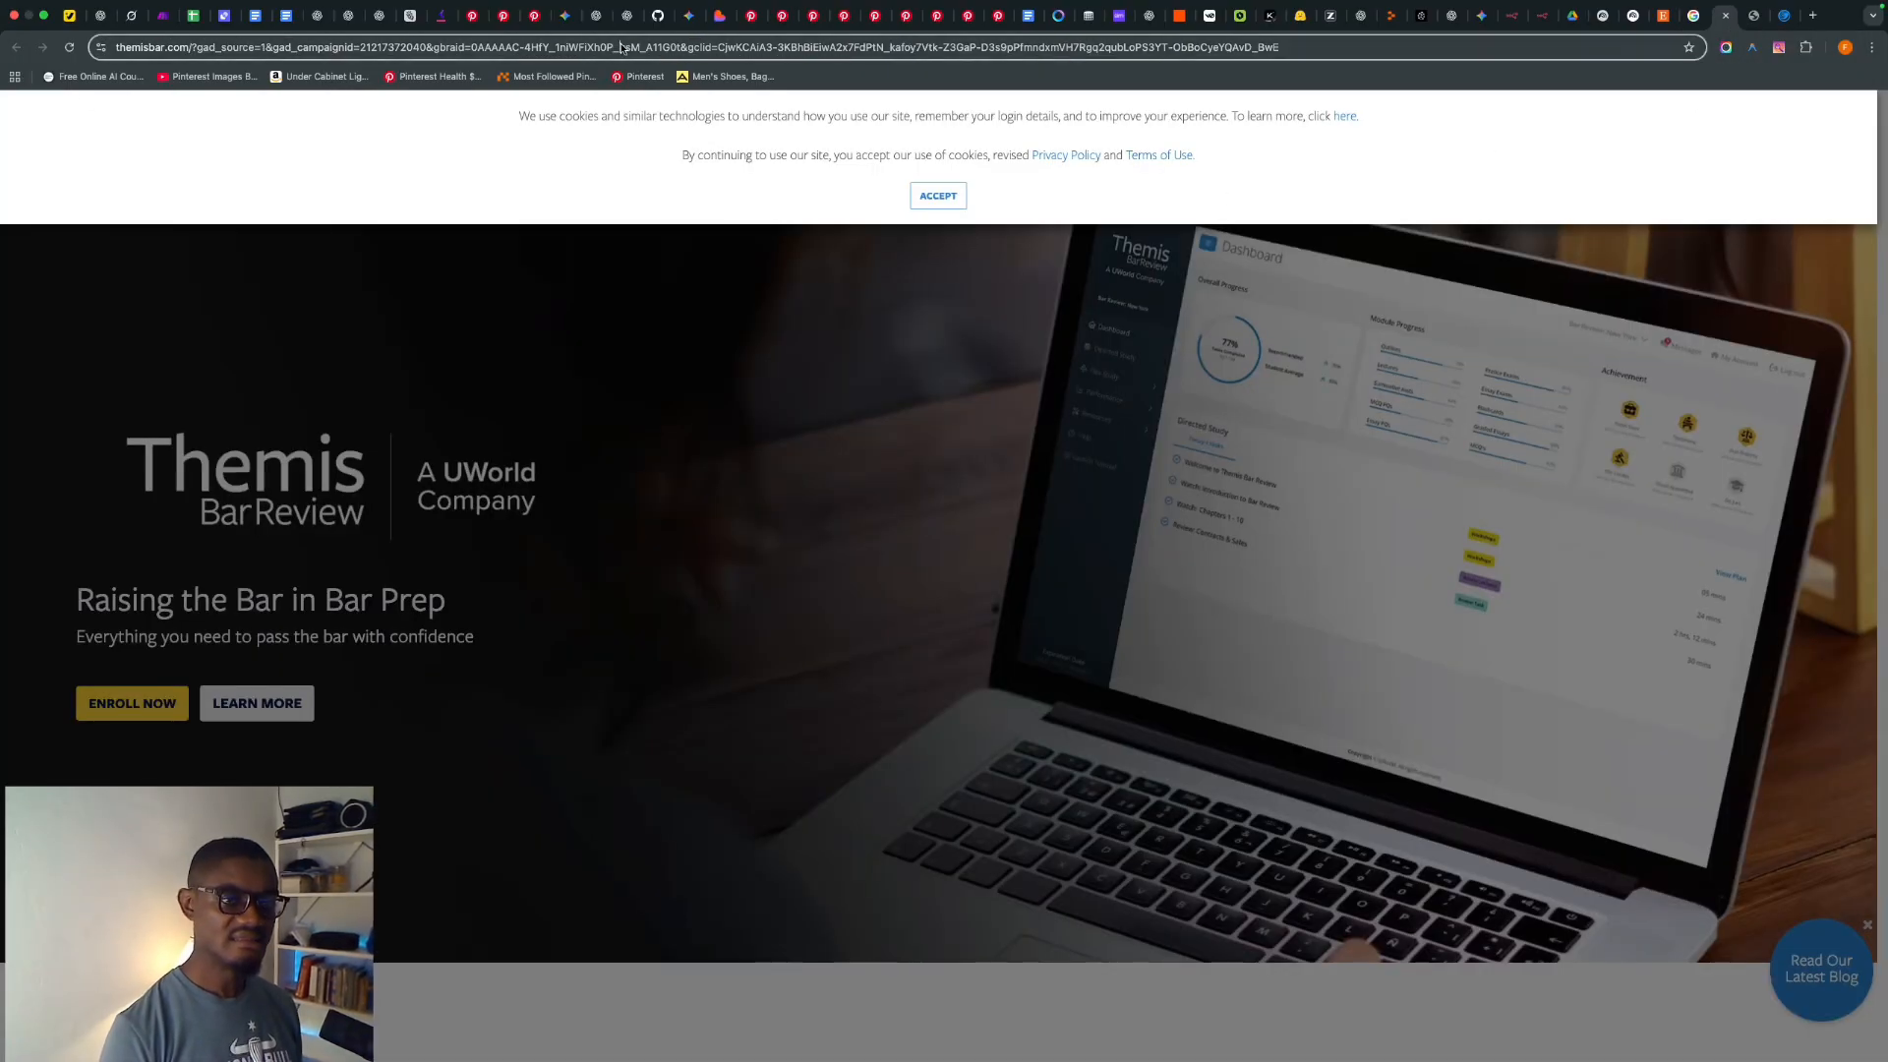
right_click(623, 46)
left_click(669, 165)
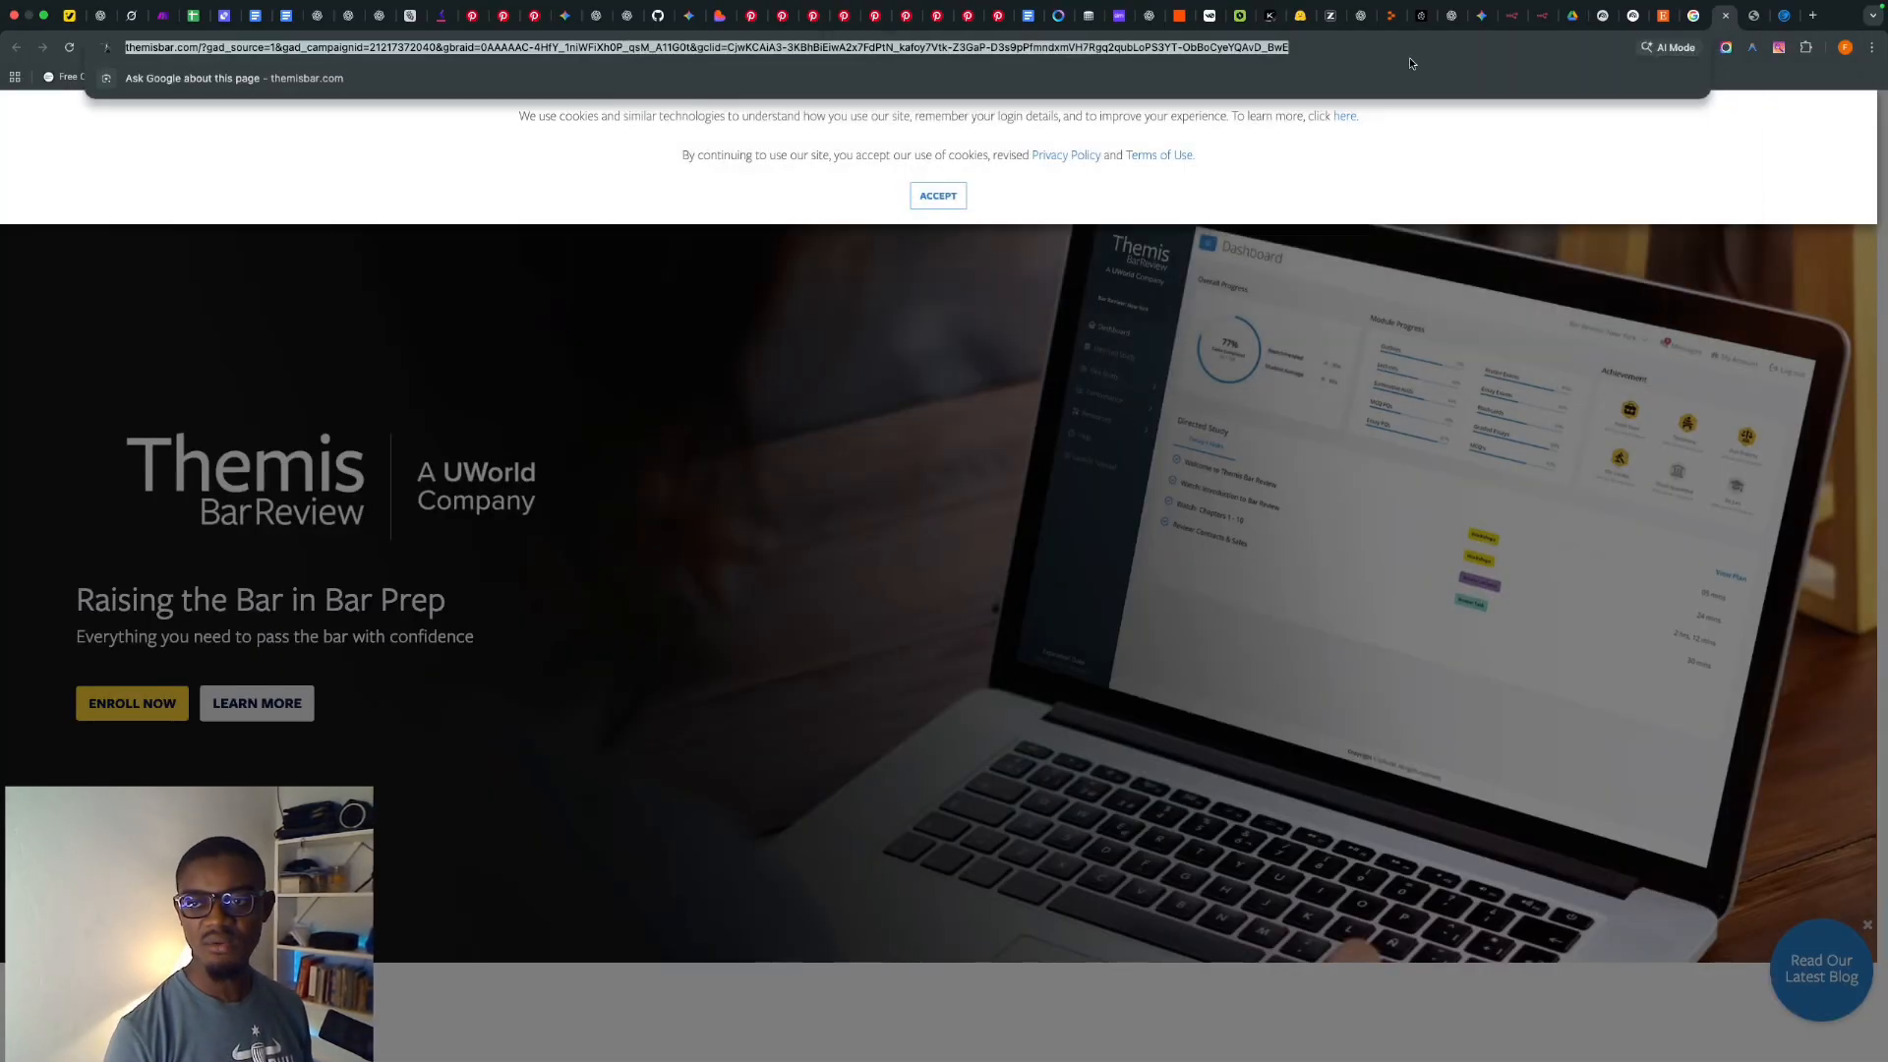
- Return to the new notebook, add the Themis address below the Etsy link, and start a new line
left_click(1633, 16)
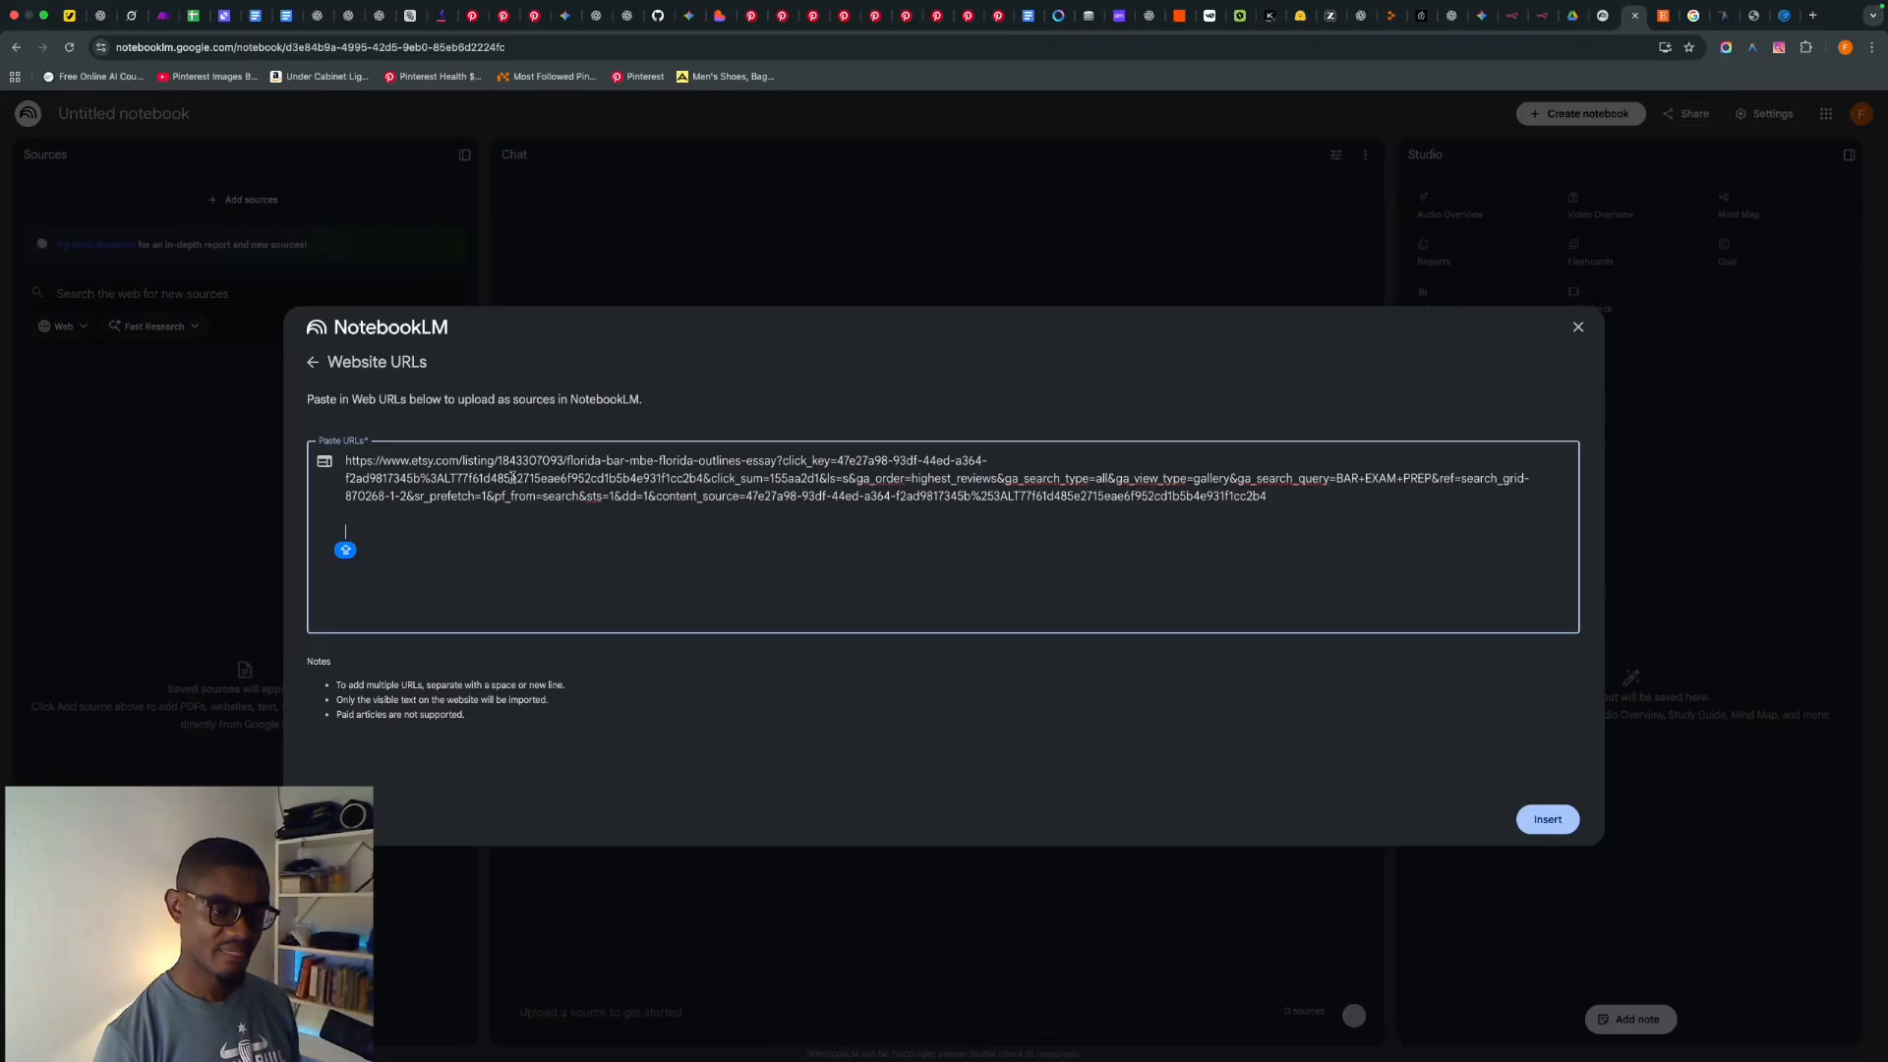
right_click(482, 530)
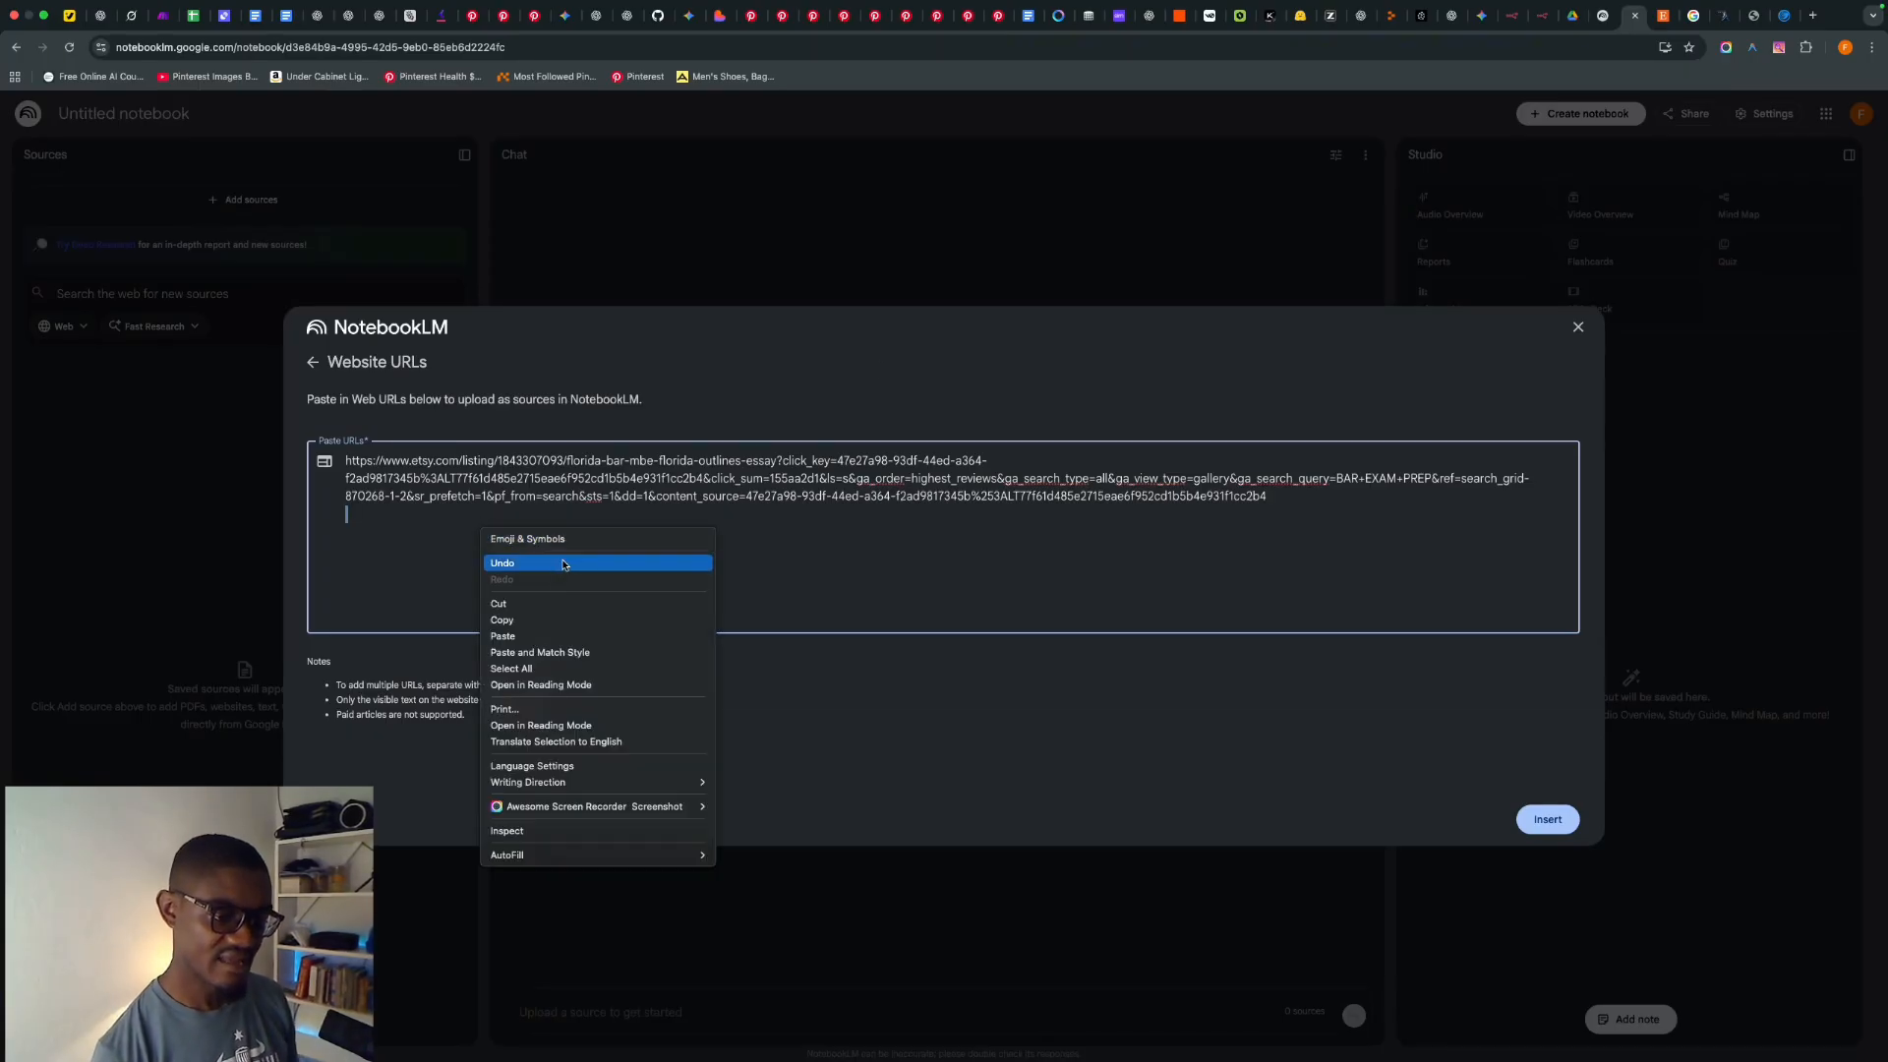
left_click(523, 629)
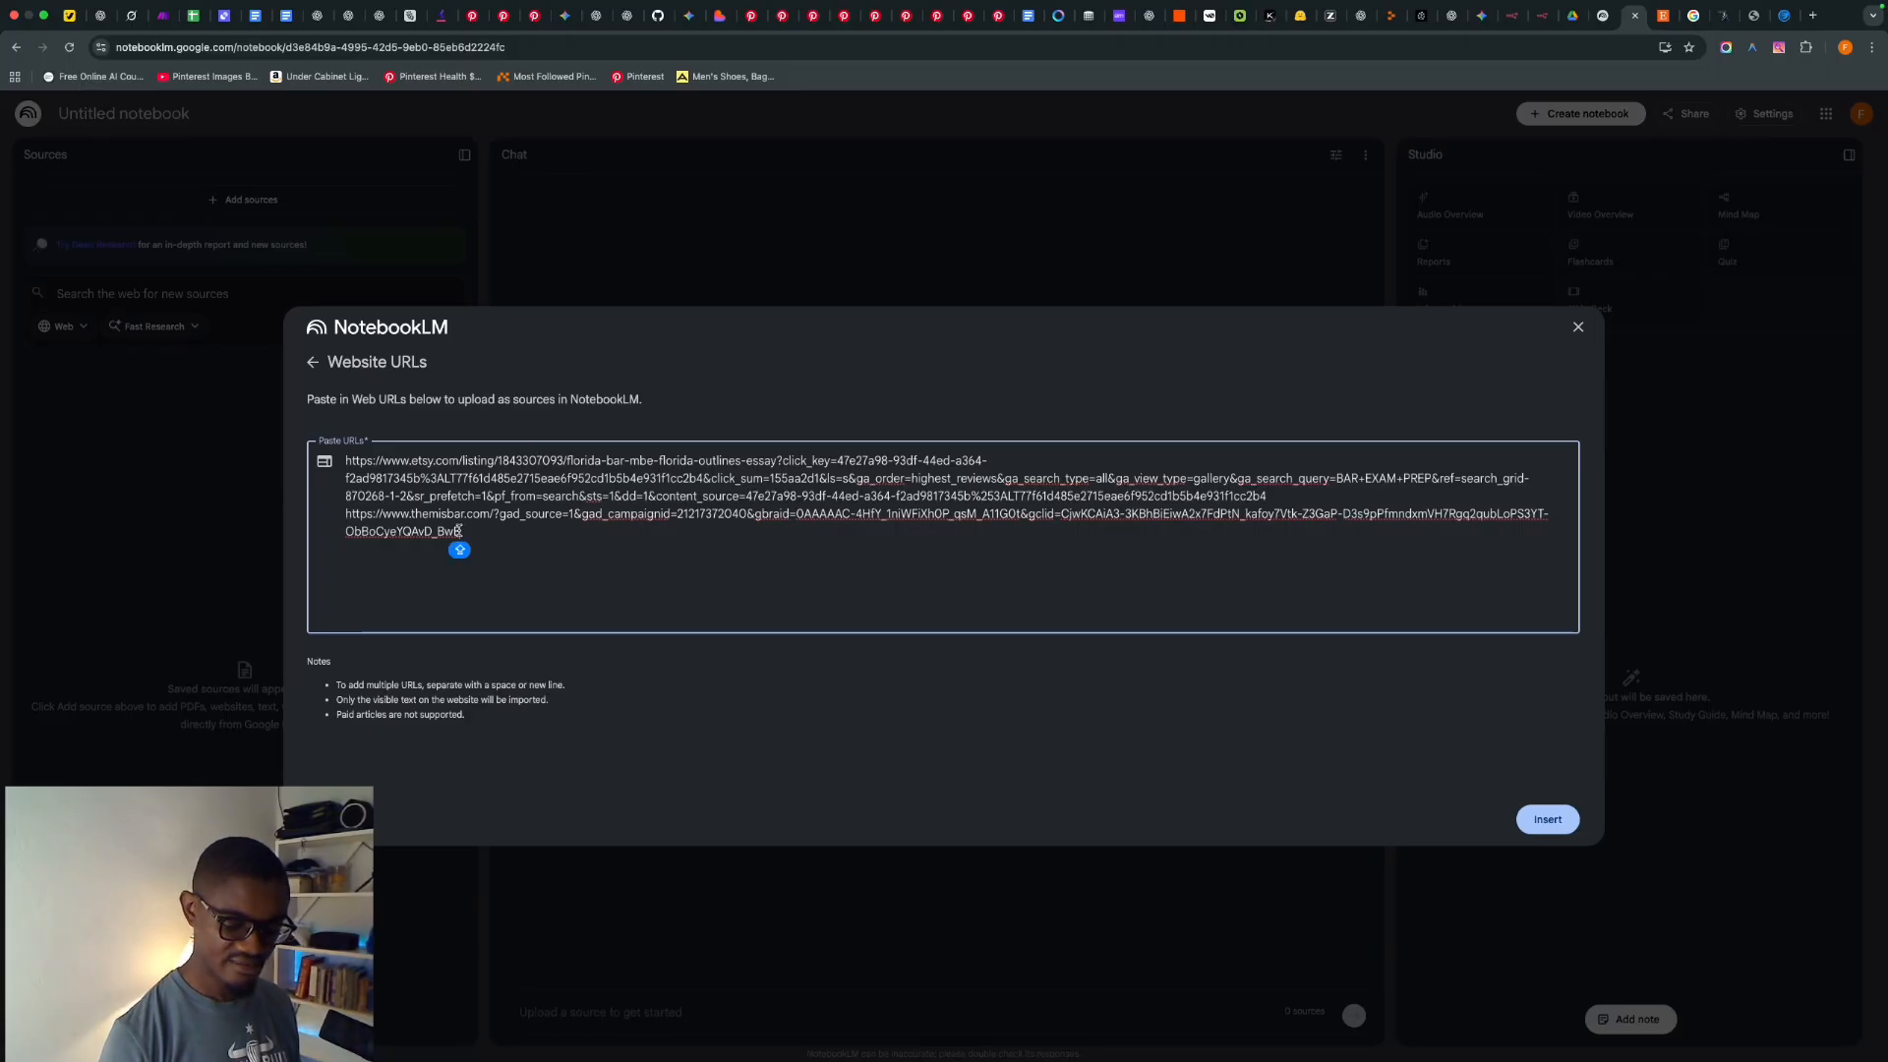
key("Return")
key("Return")
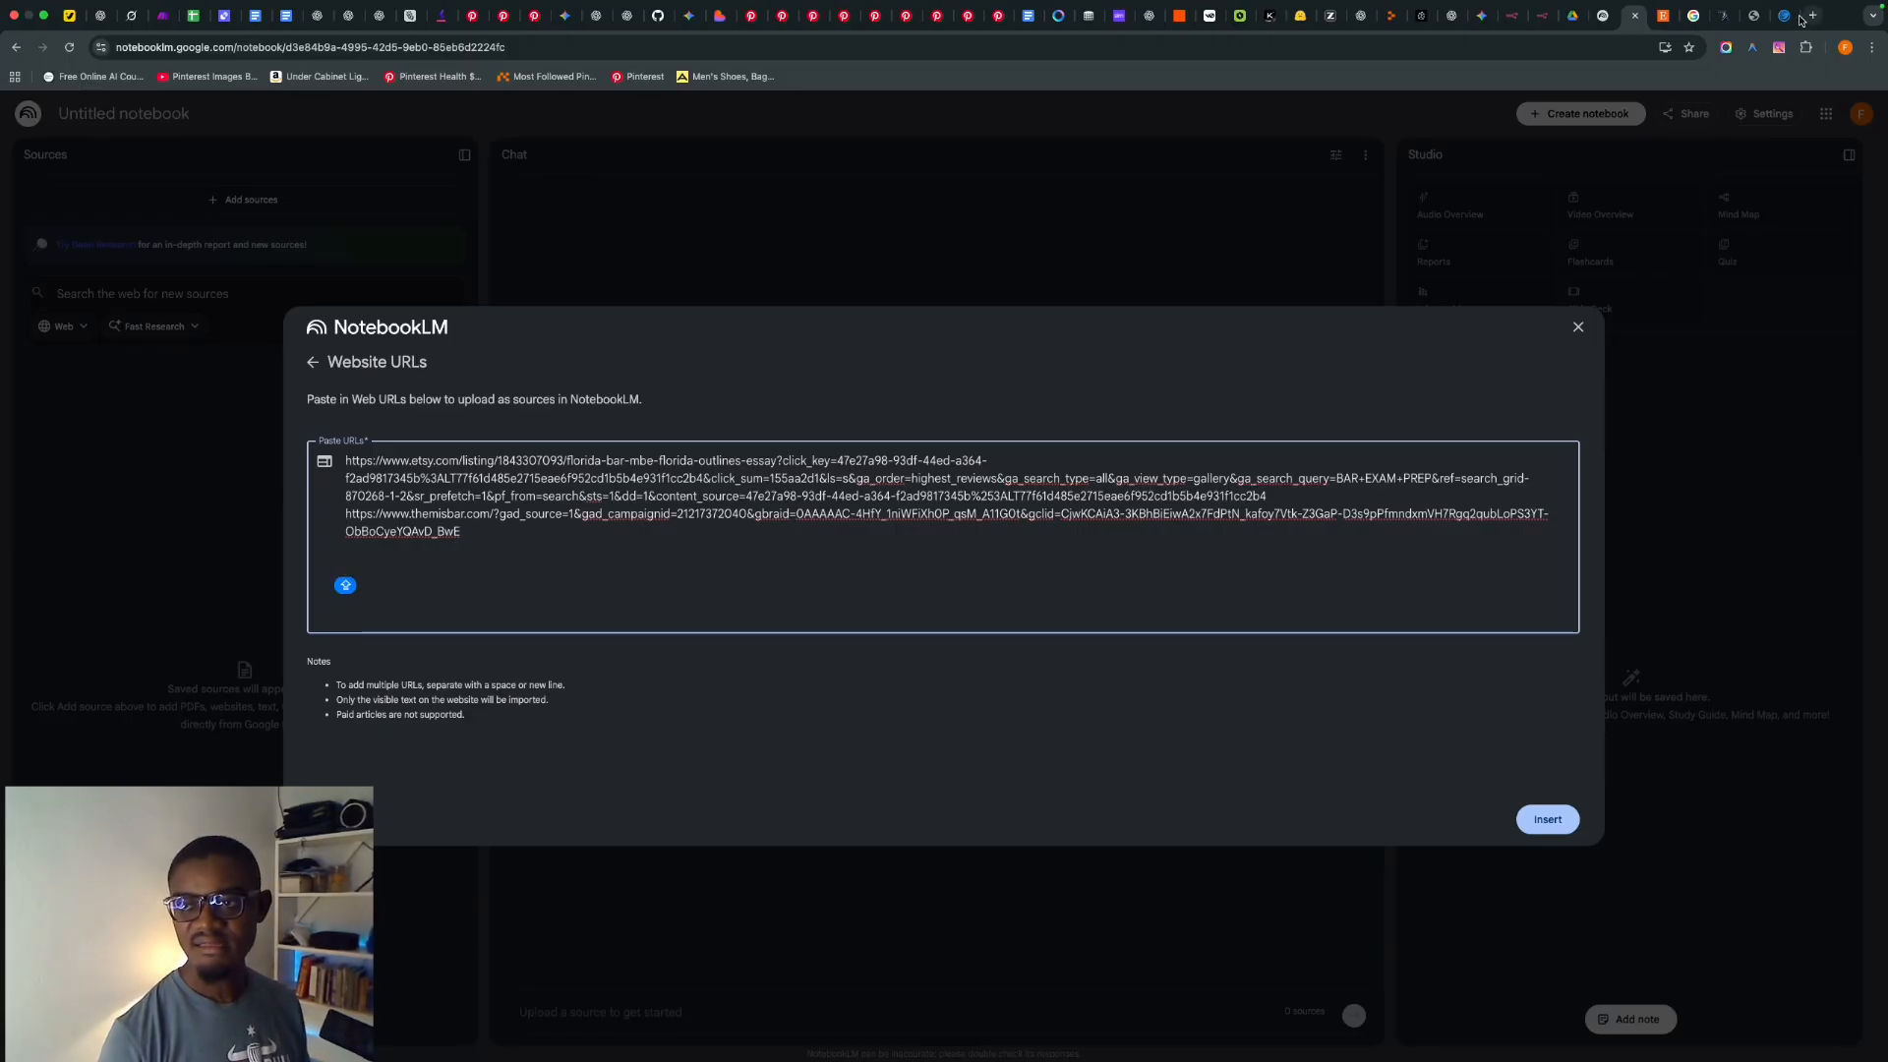
- Switch to the open BarMD "Pass Your Next Bar Exam" page and copy its full web address
left_click(1756, 15)
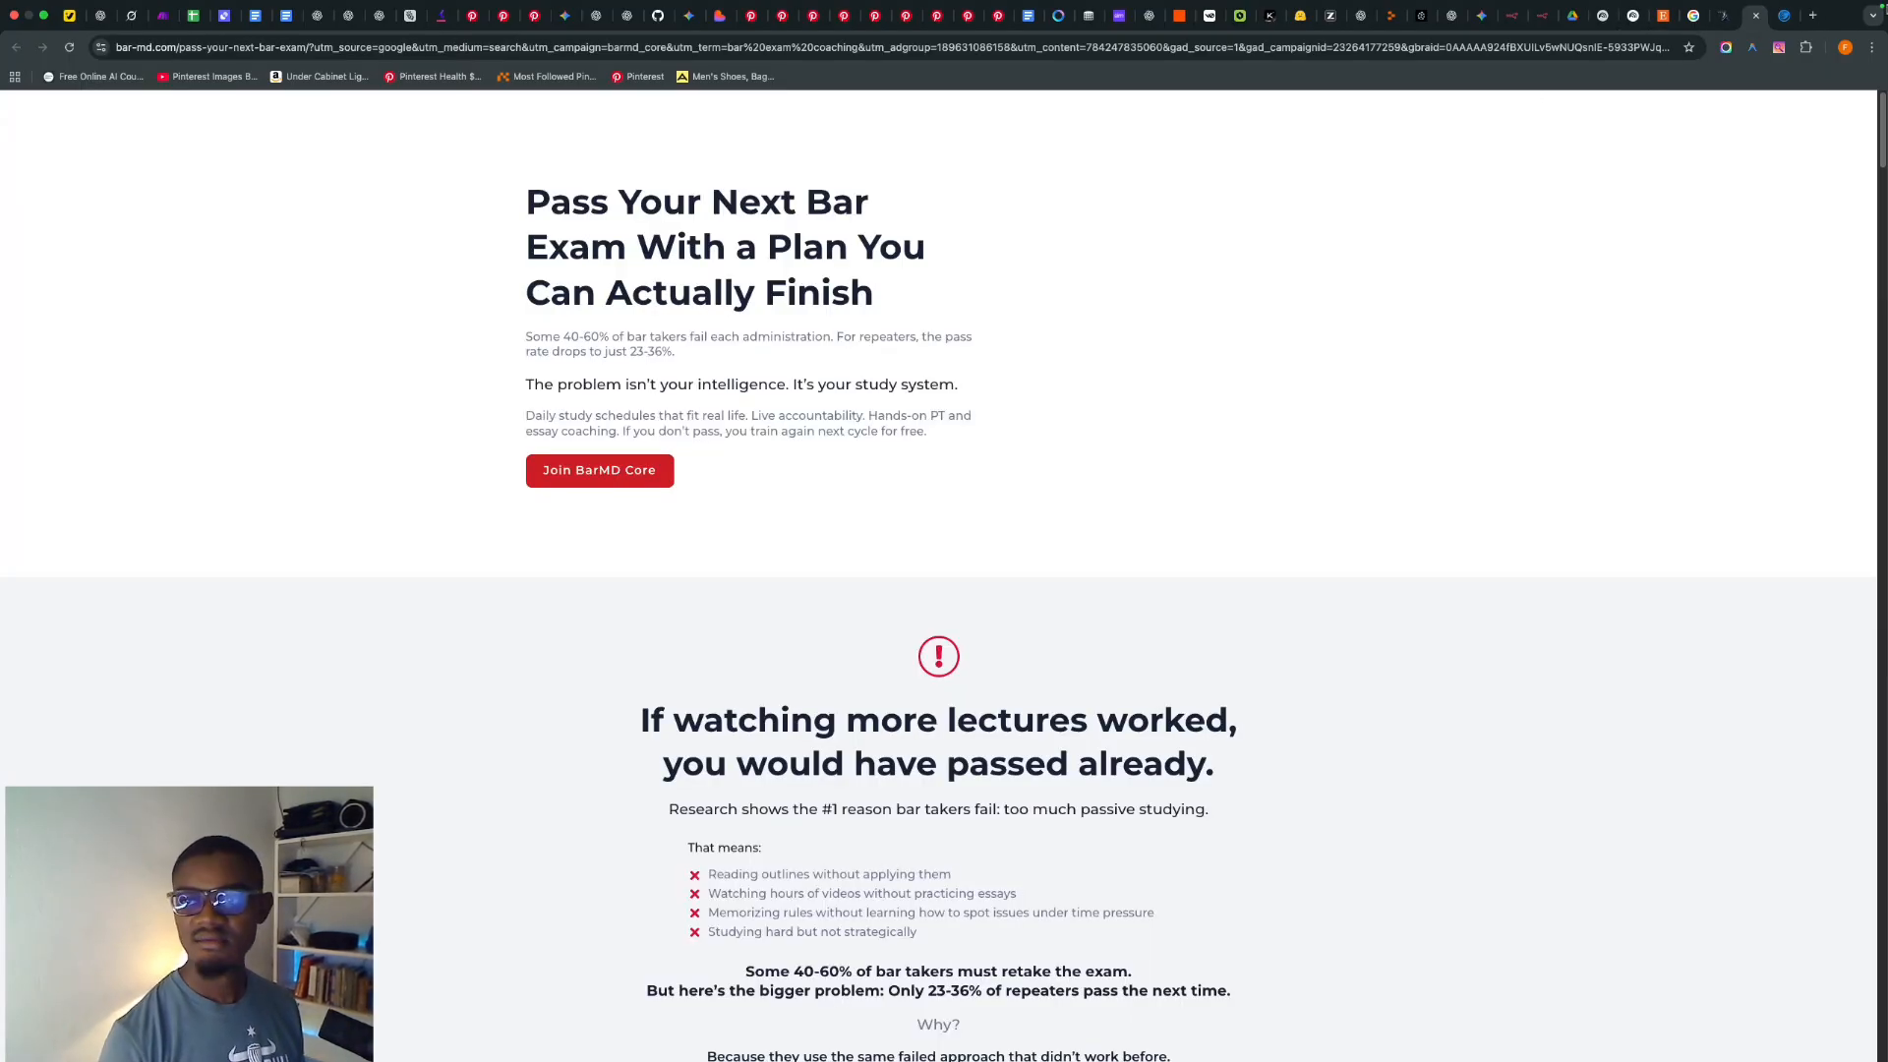
left_click(1735, 20)
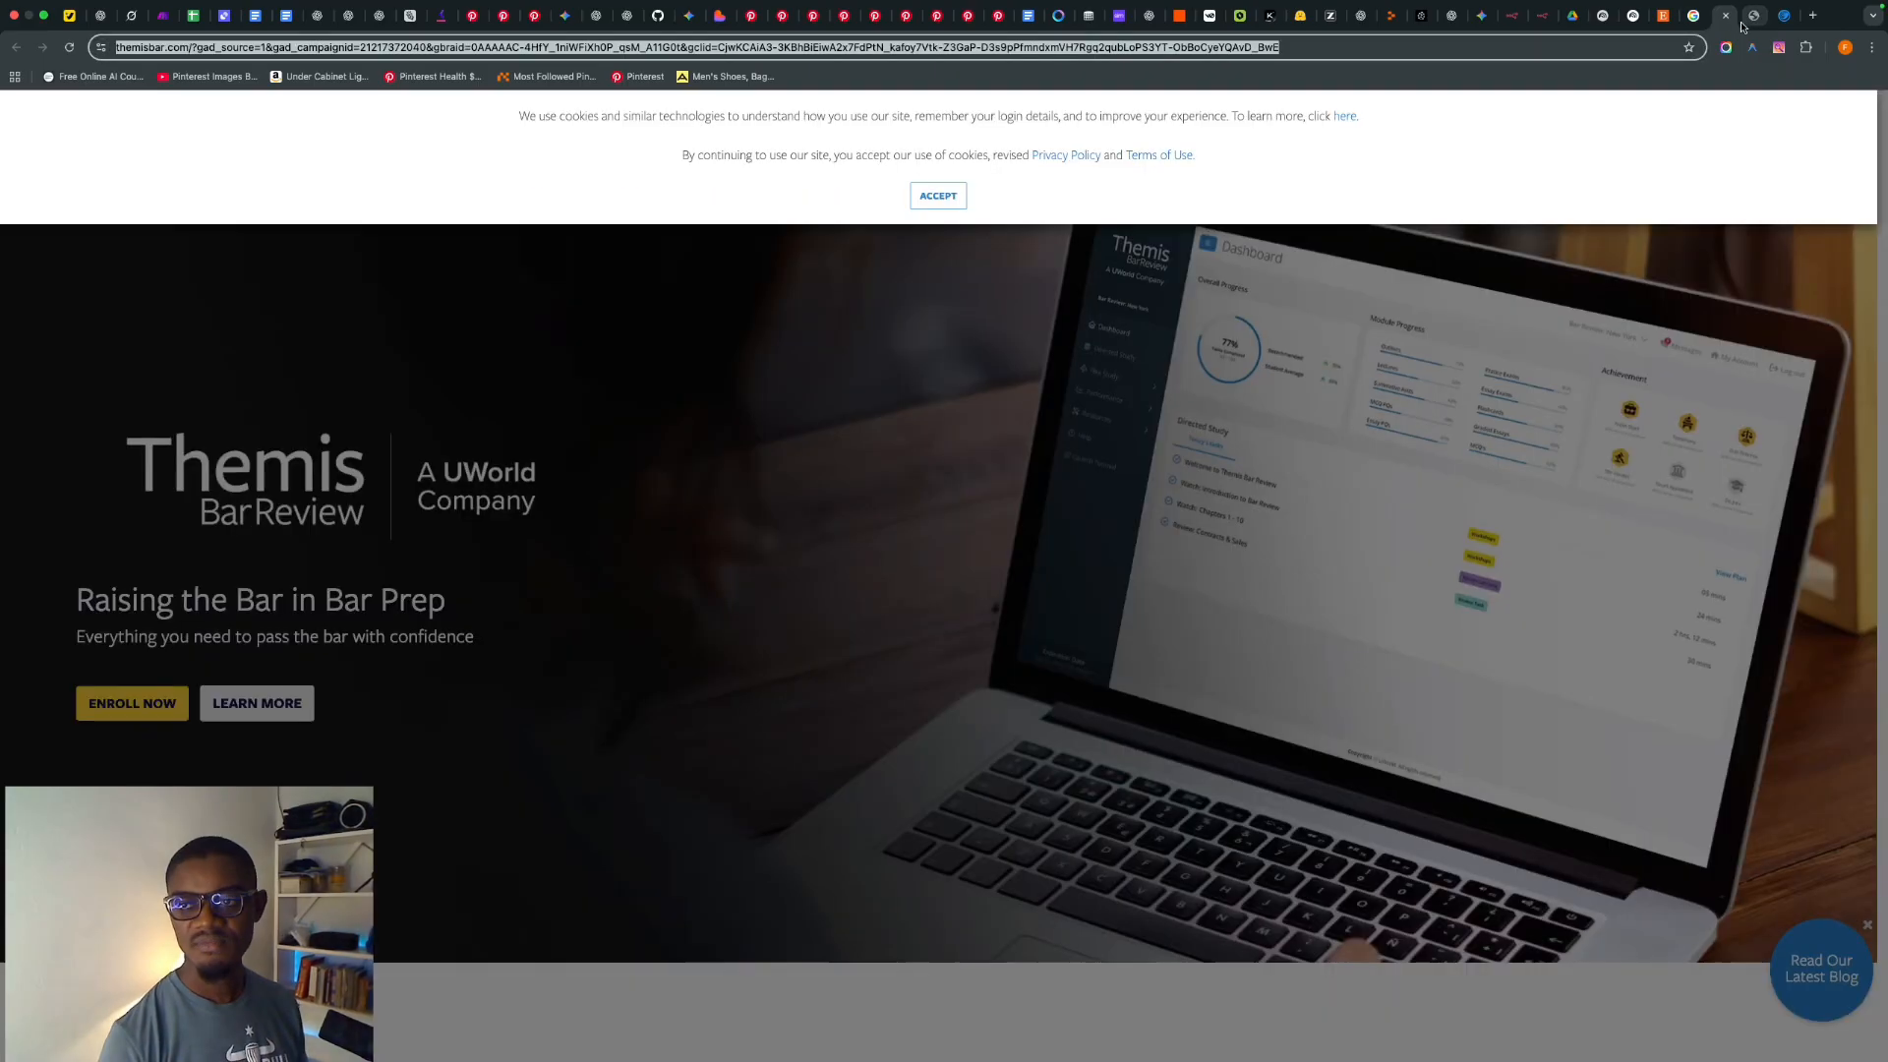
left_click(1754, 16)
left_click(1459, 49)
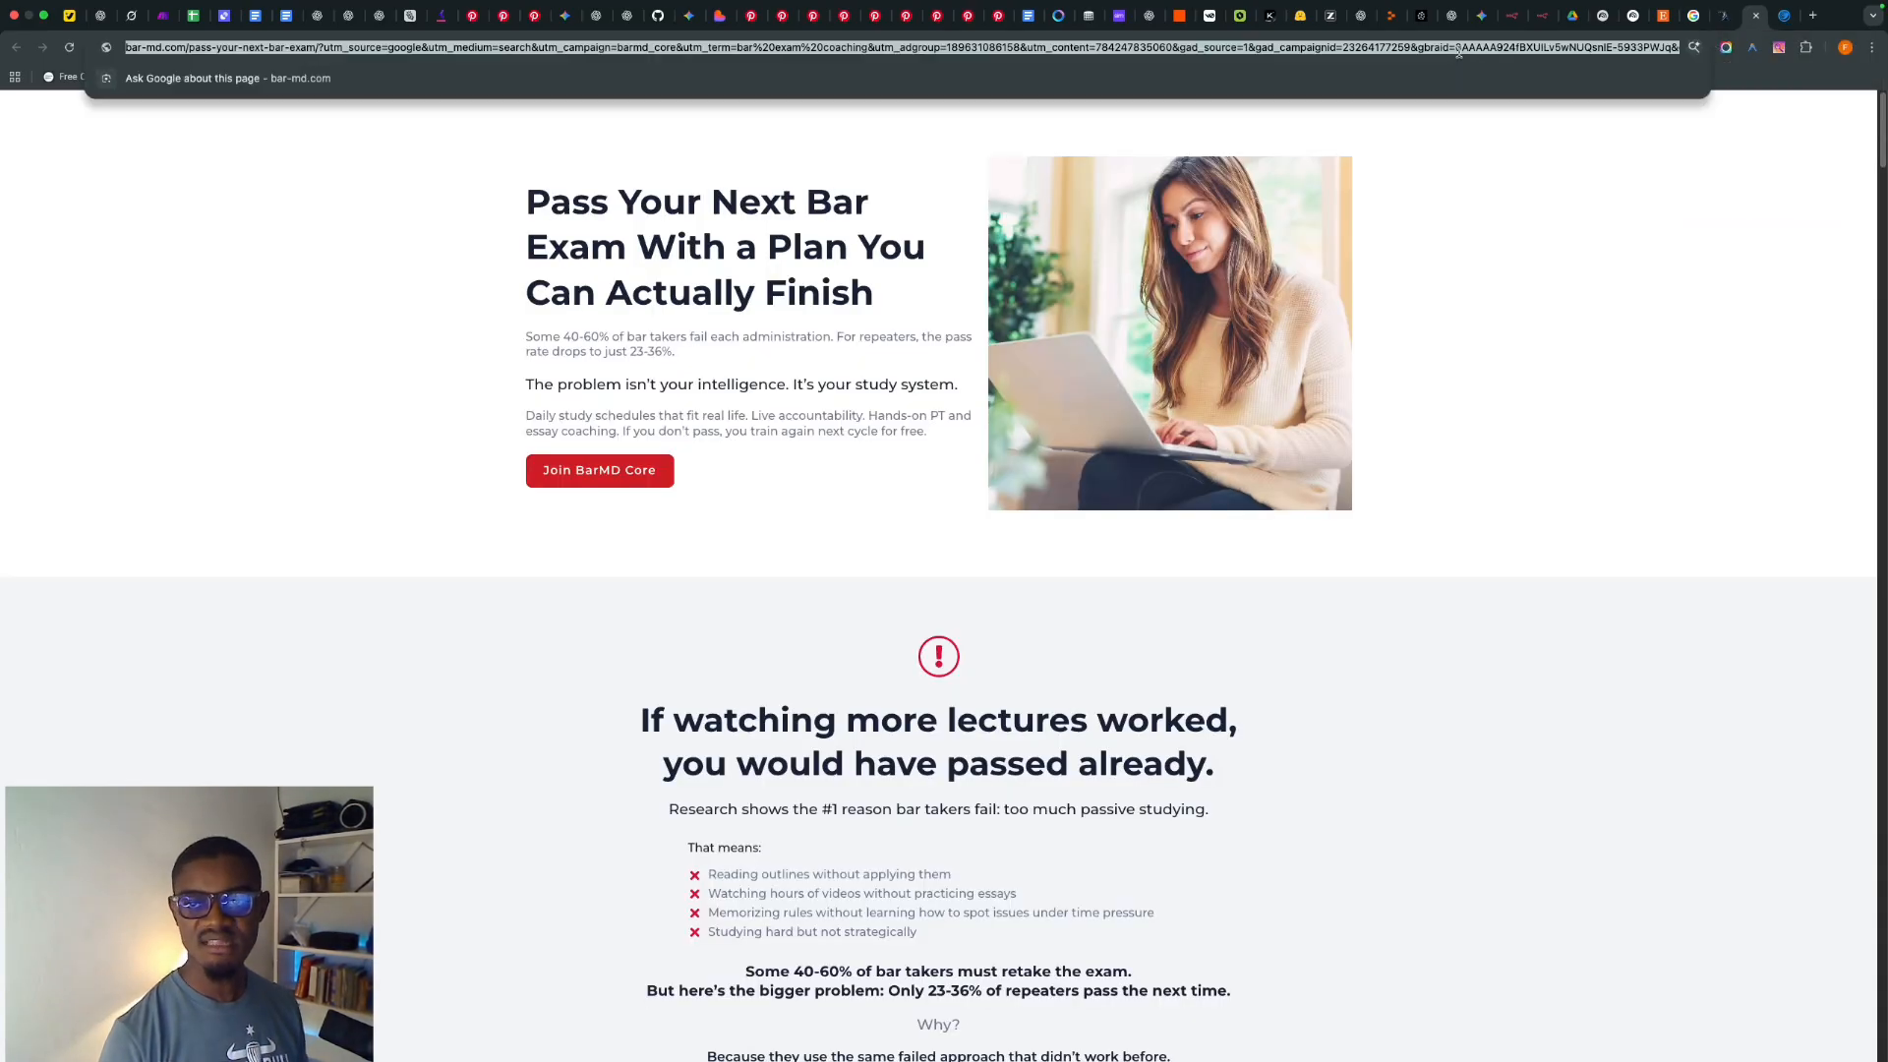
right_click(1459, 51)
left_click(925, 175)
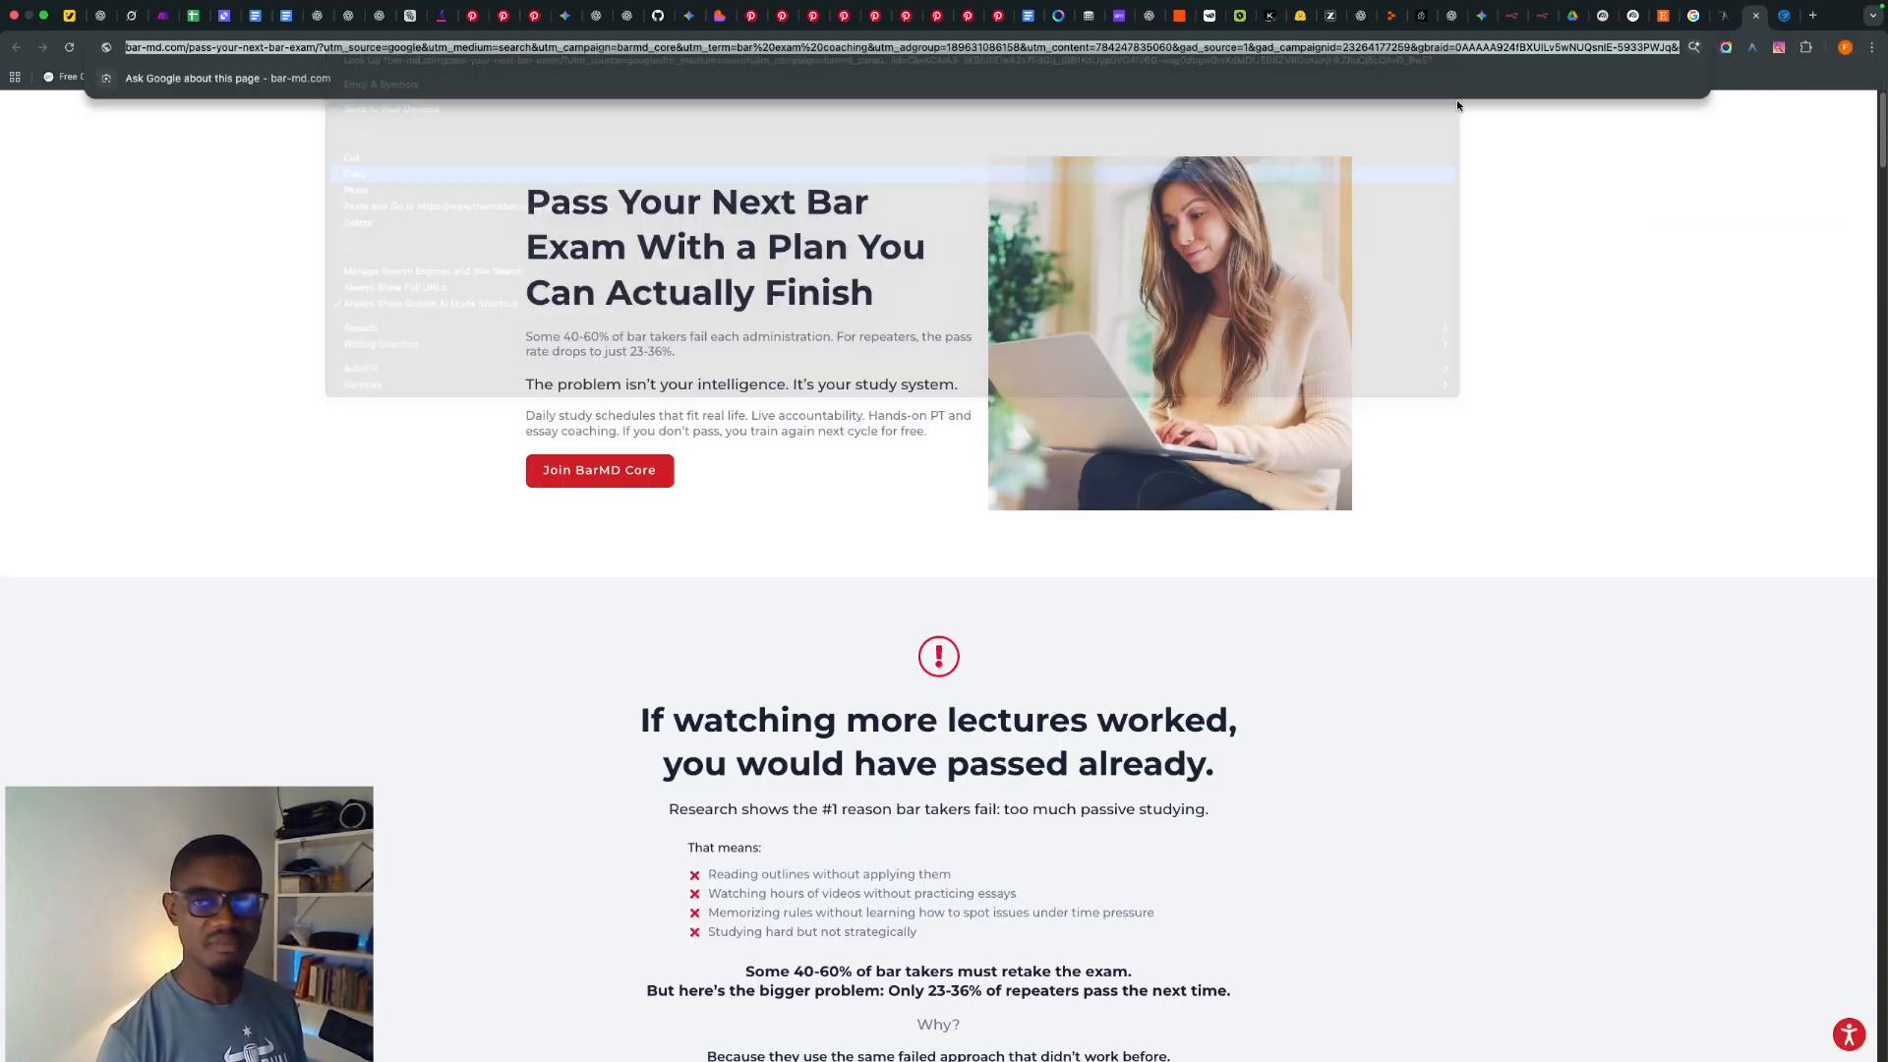
- Return to the notebook, add the BarMD address below the Themis one, and start a new line
left_click(1632, 16)
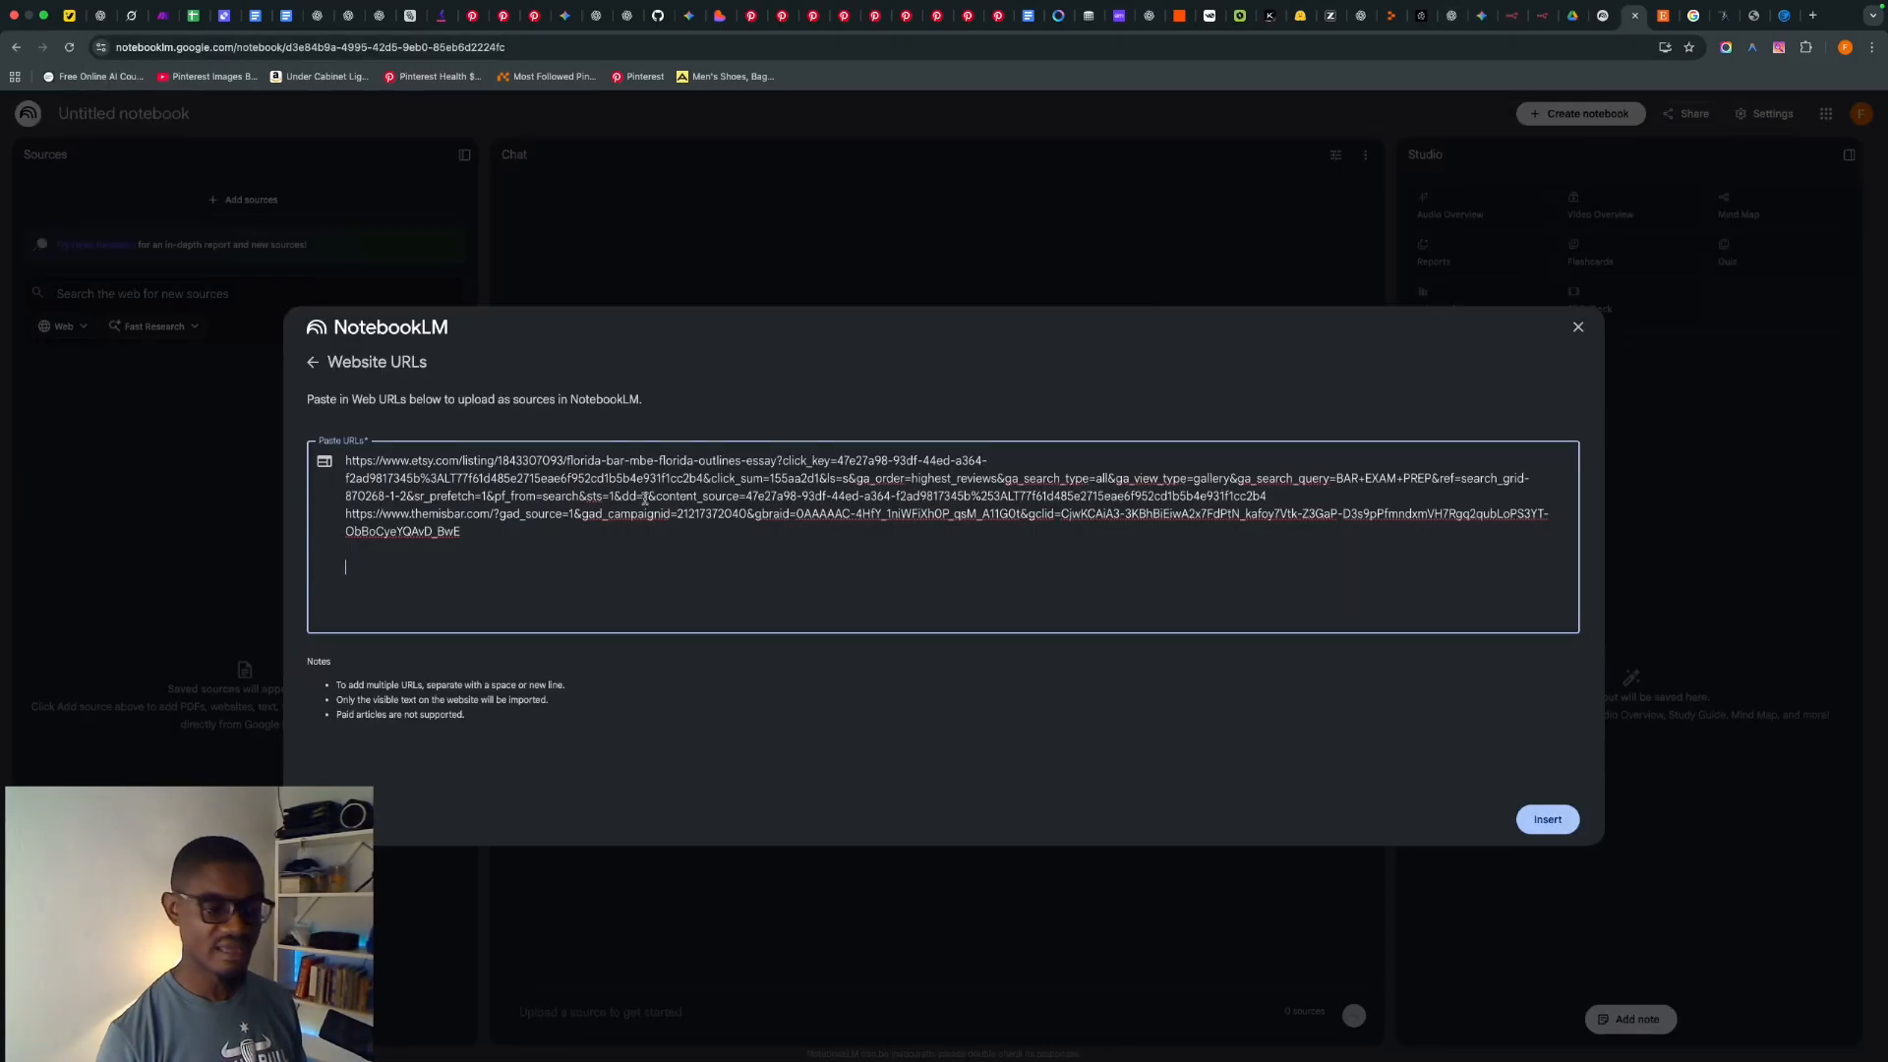
right_click(399, 571)
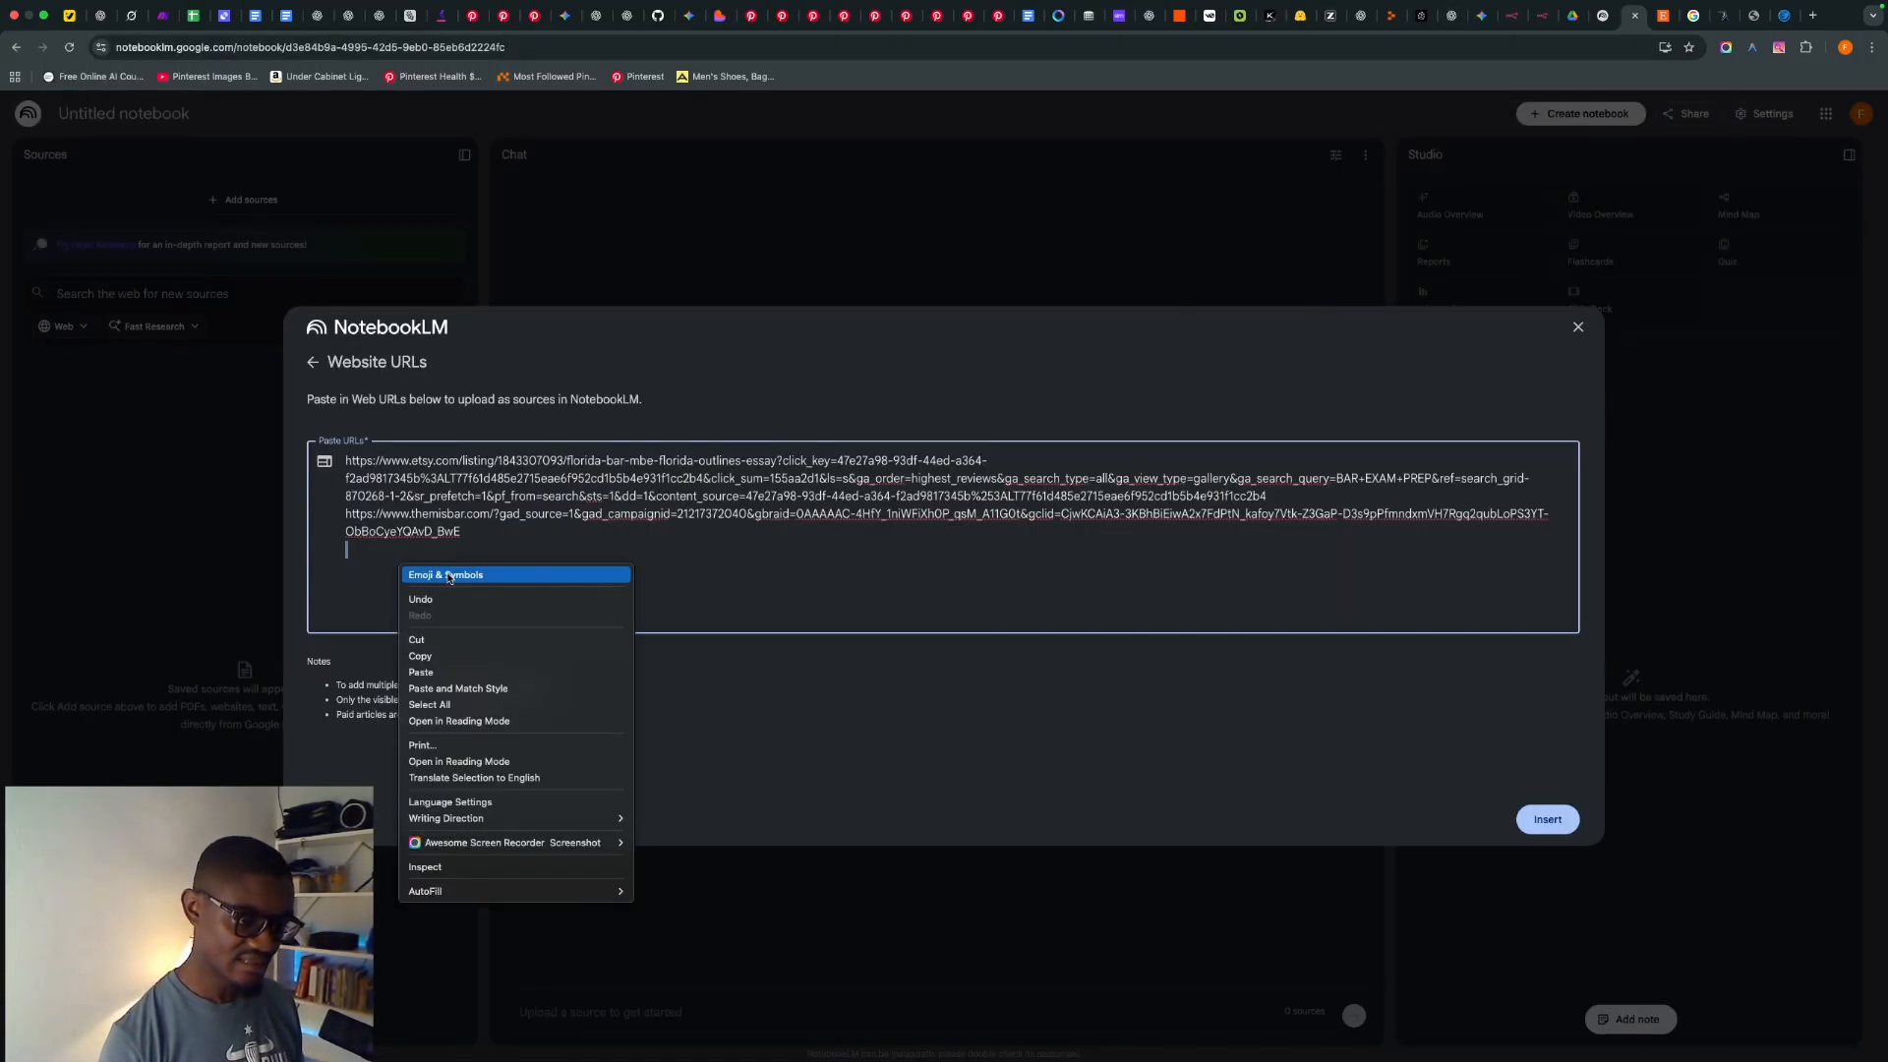
left_click(458, 670)
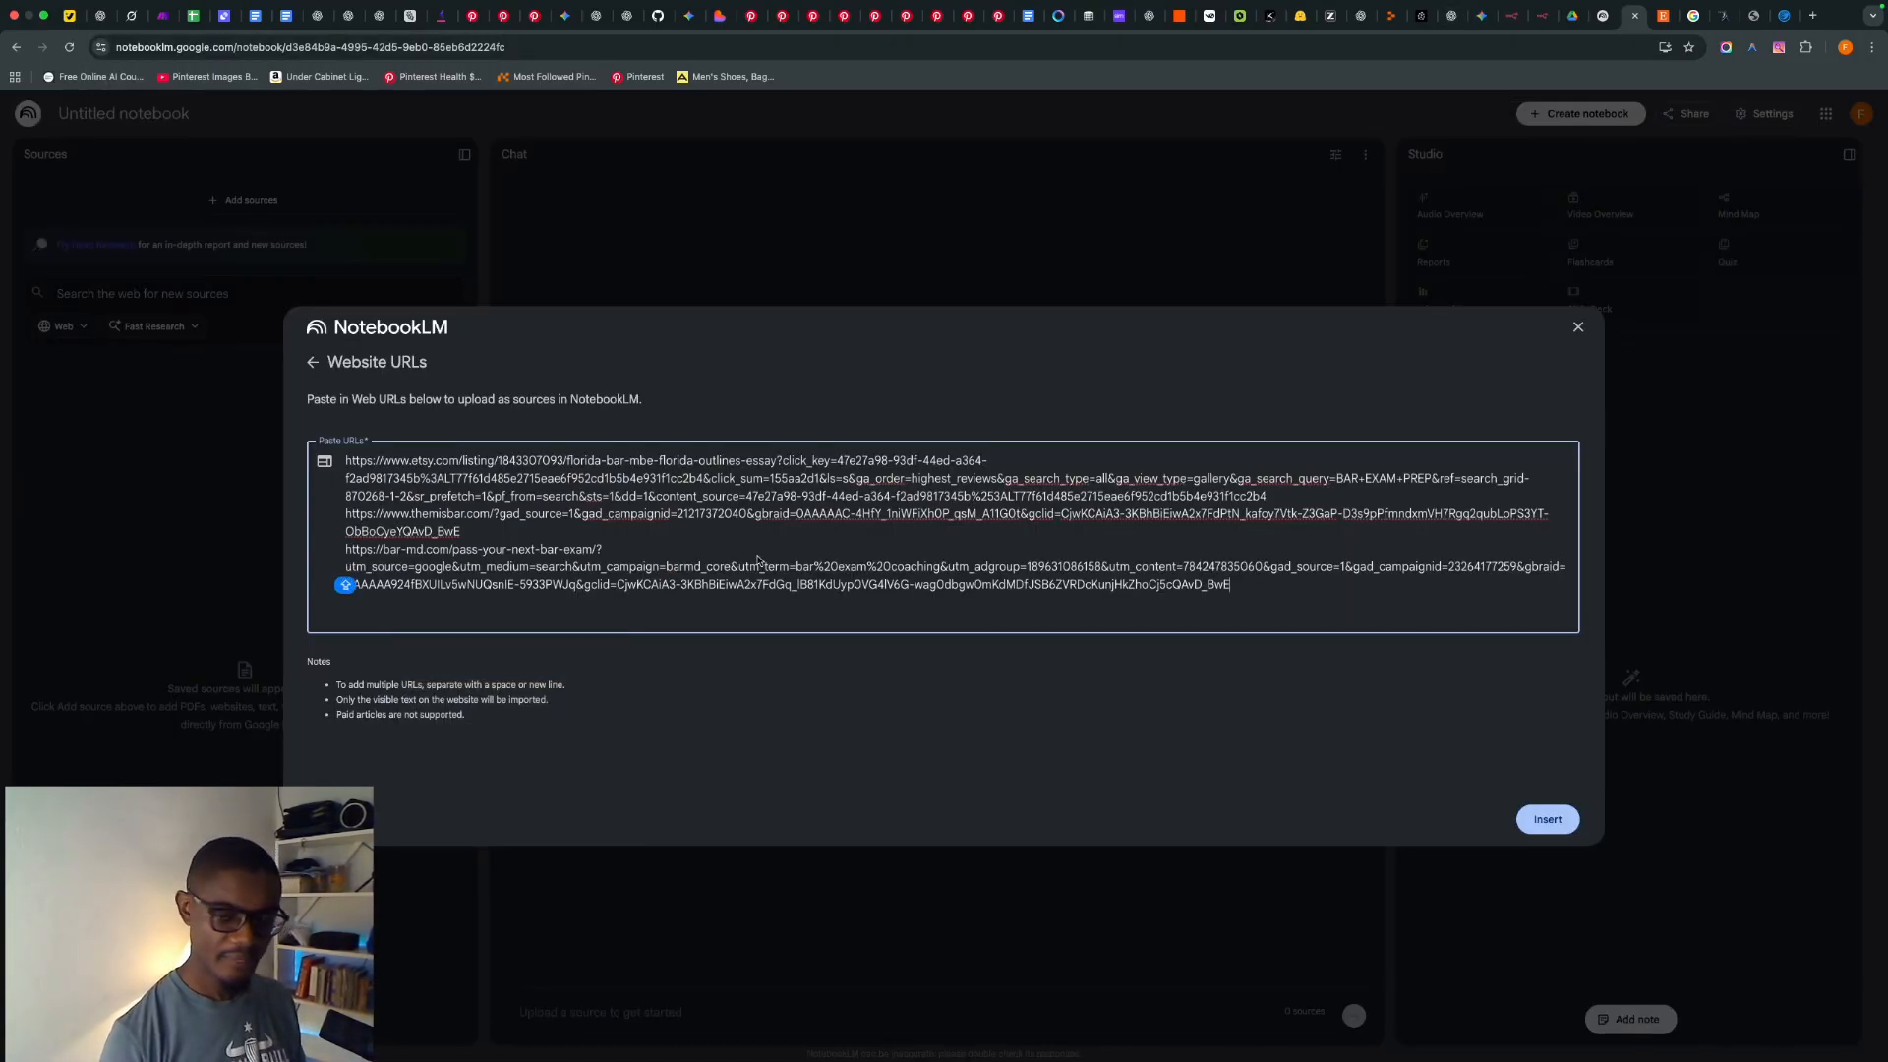
key("Return")
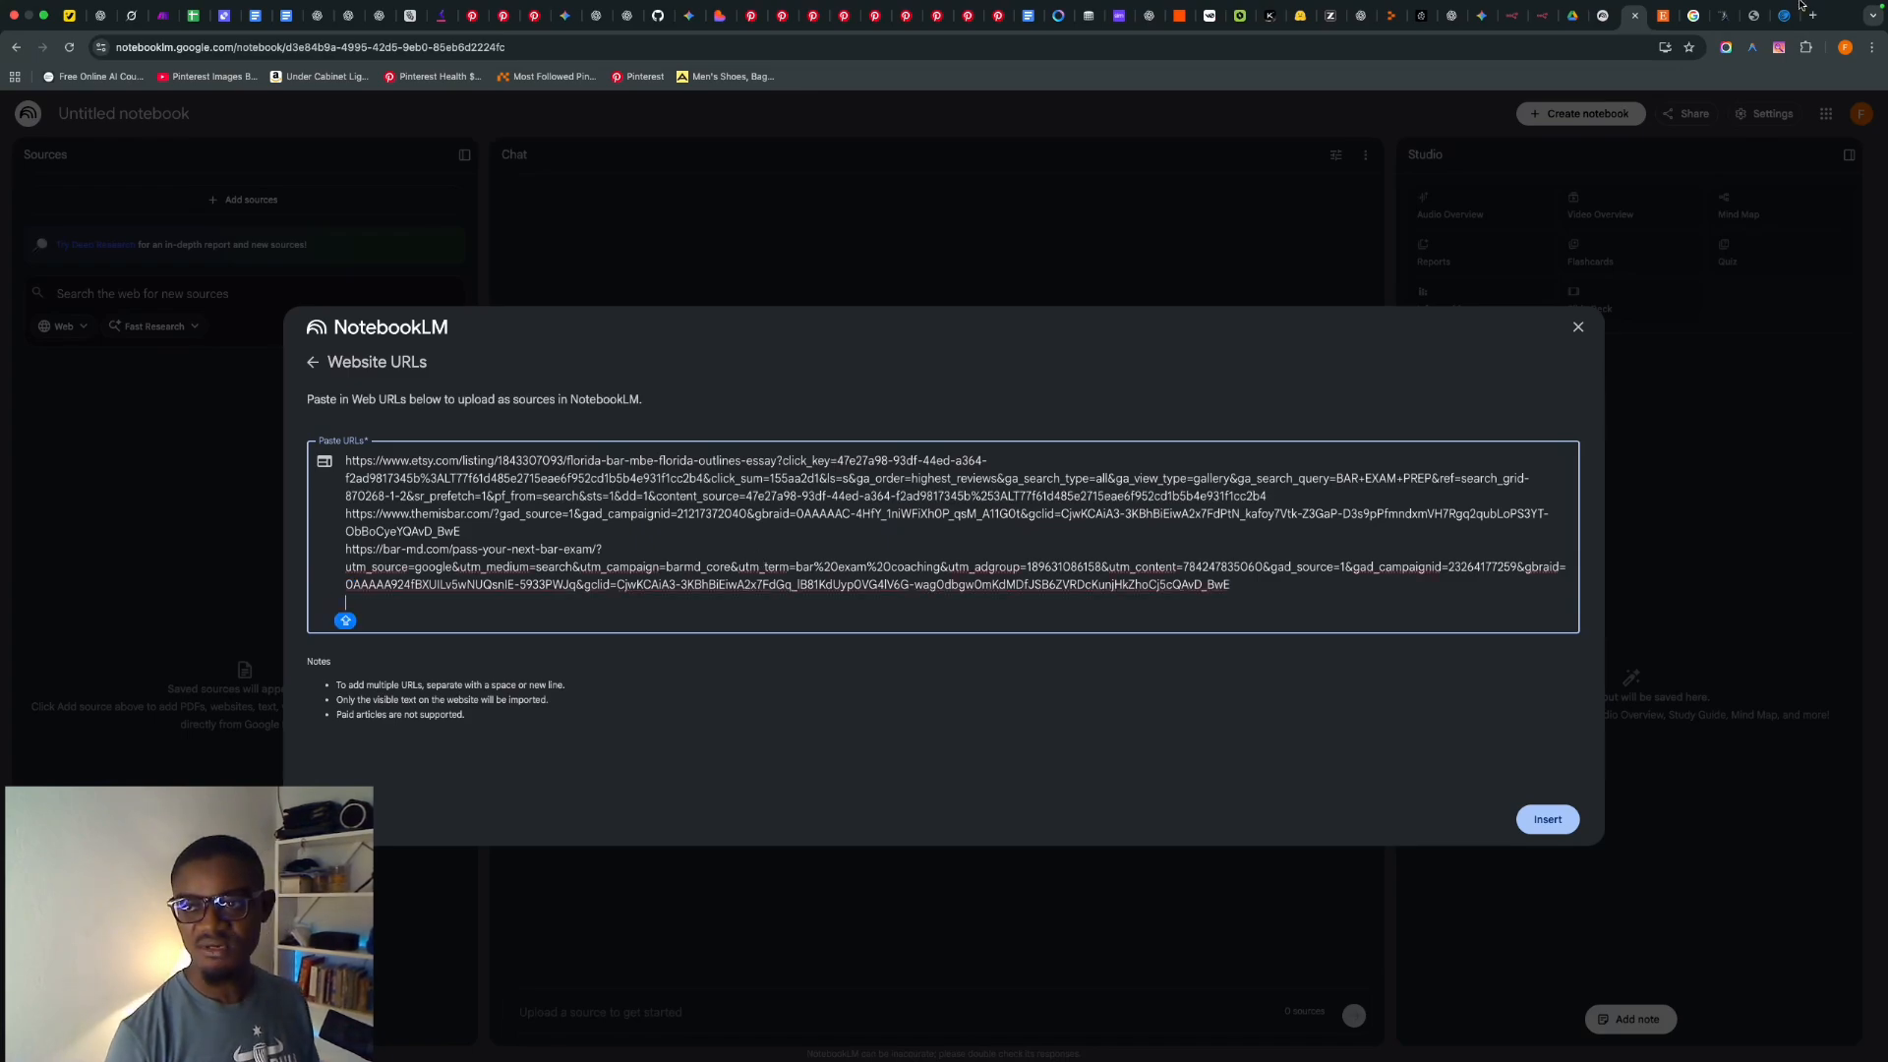
- Switch to the open UWorld Legal MBE practice questions page and copy its full web address
left_click(1782, 16)
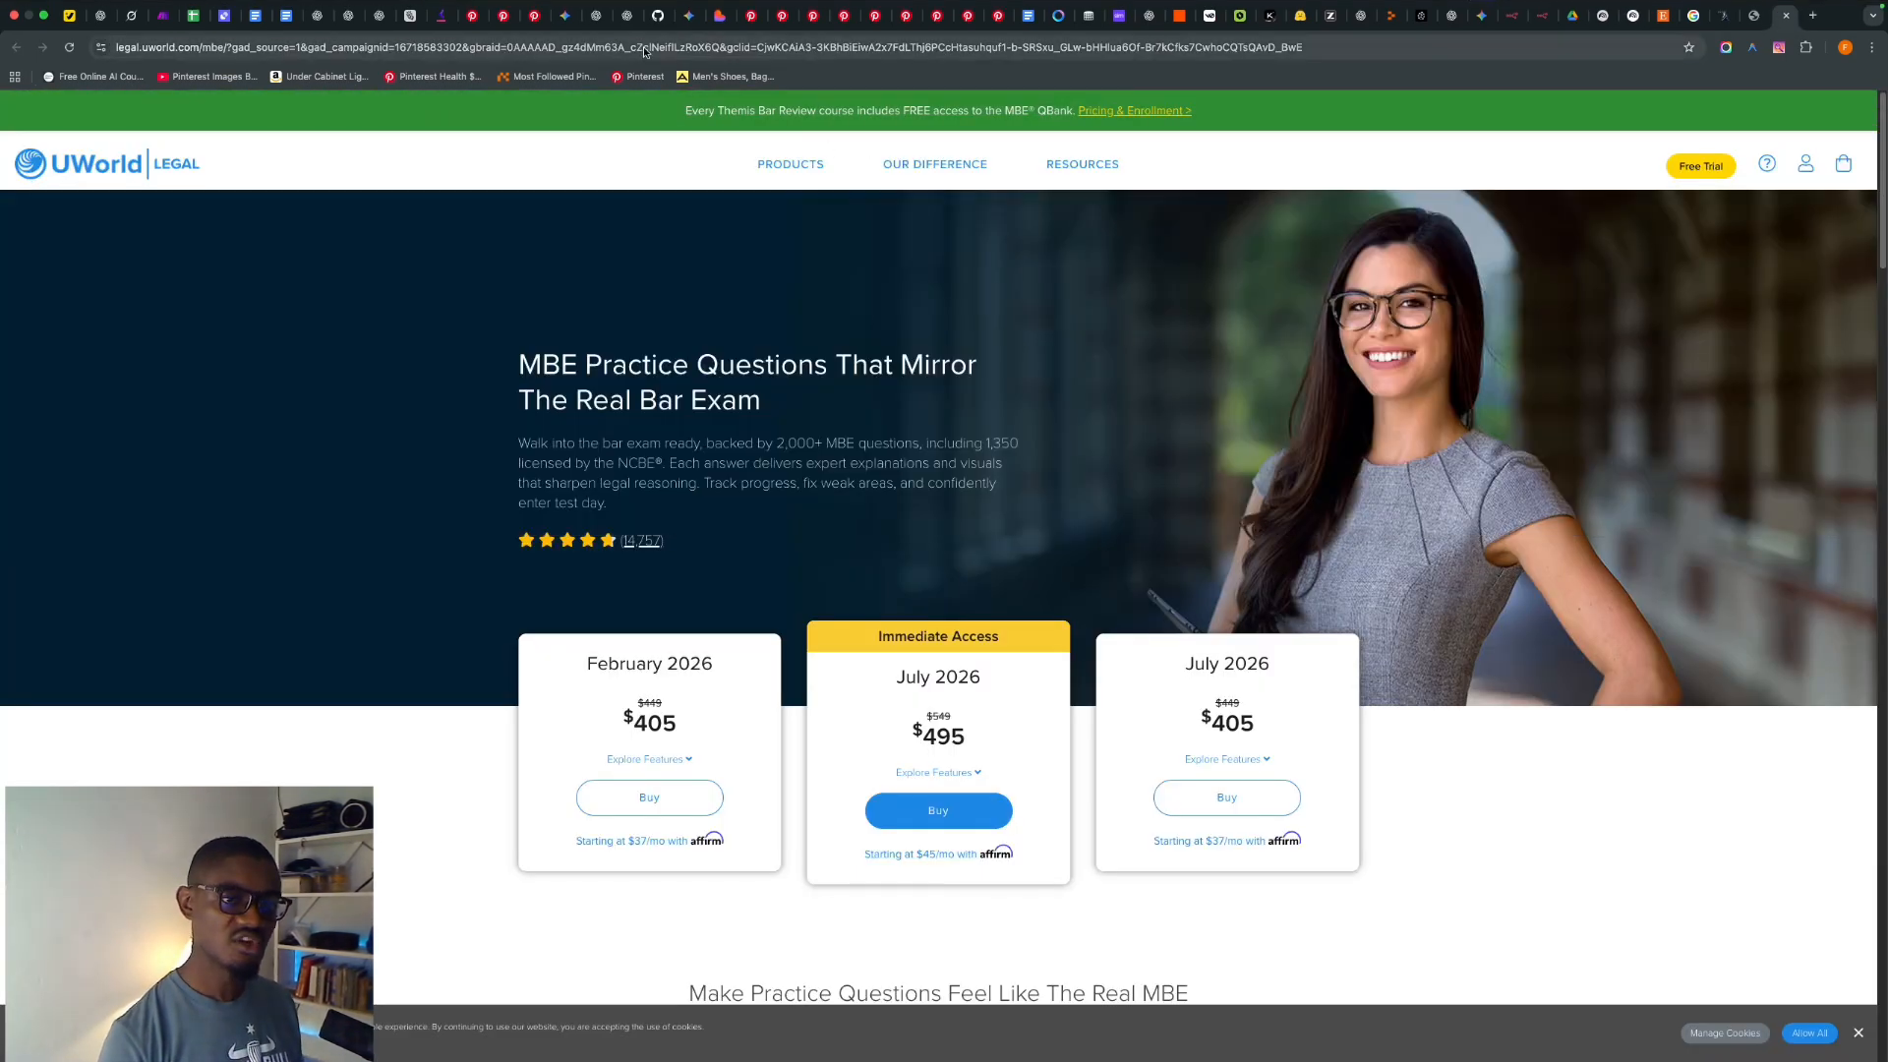
left_click(643, 46)
right_click(649, 47)
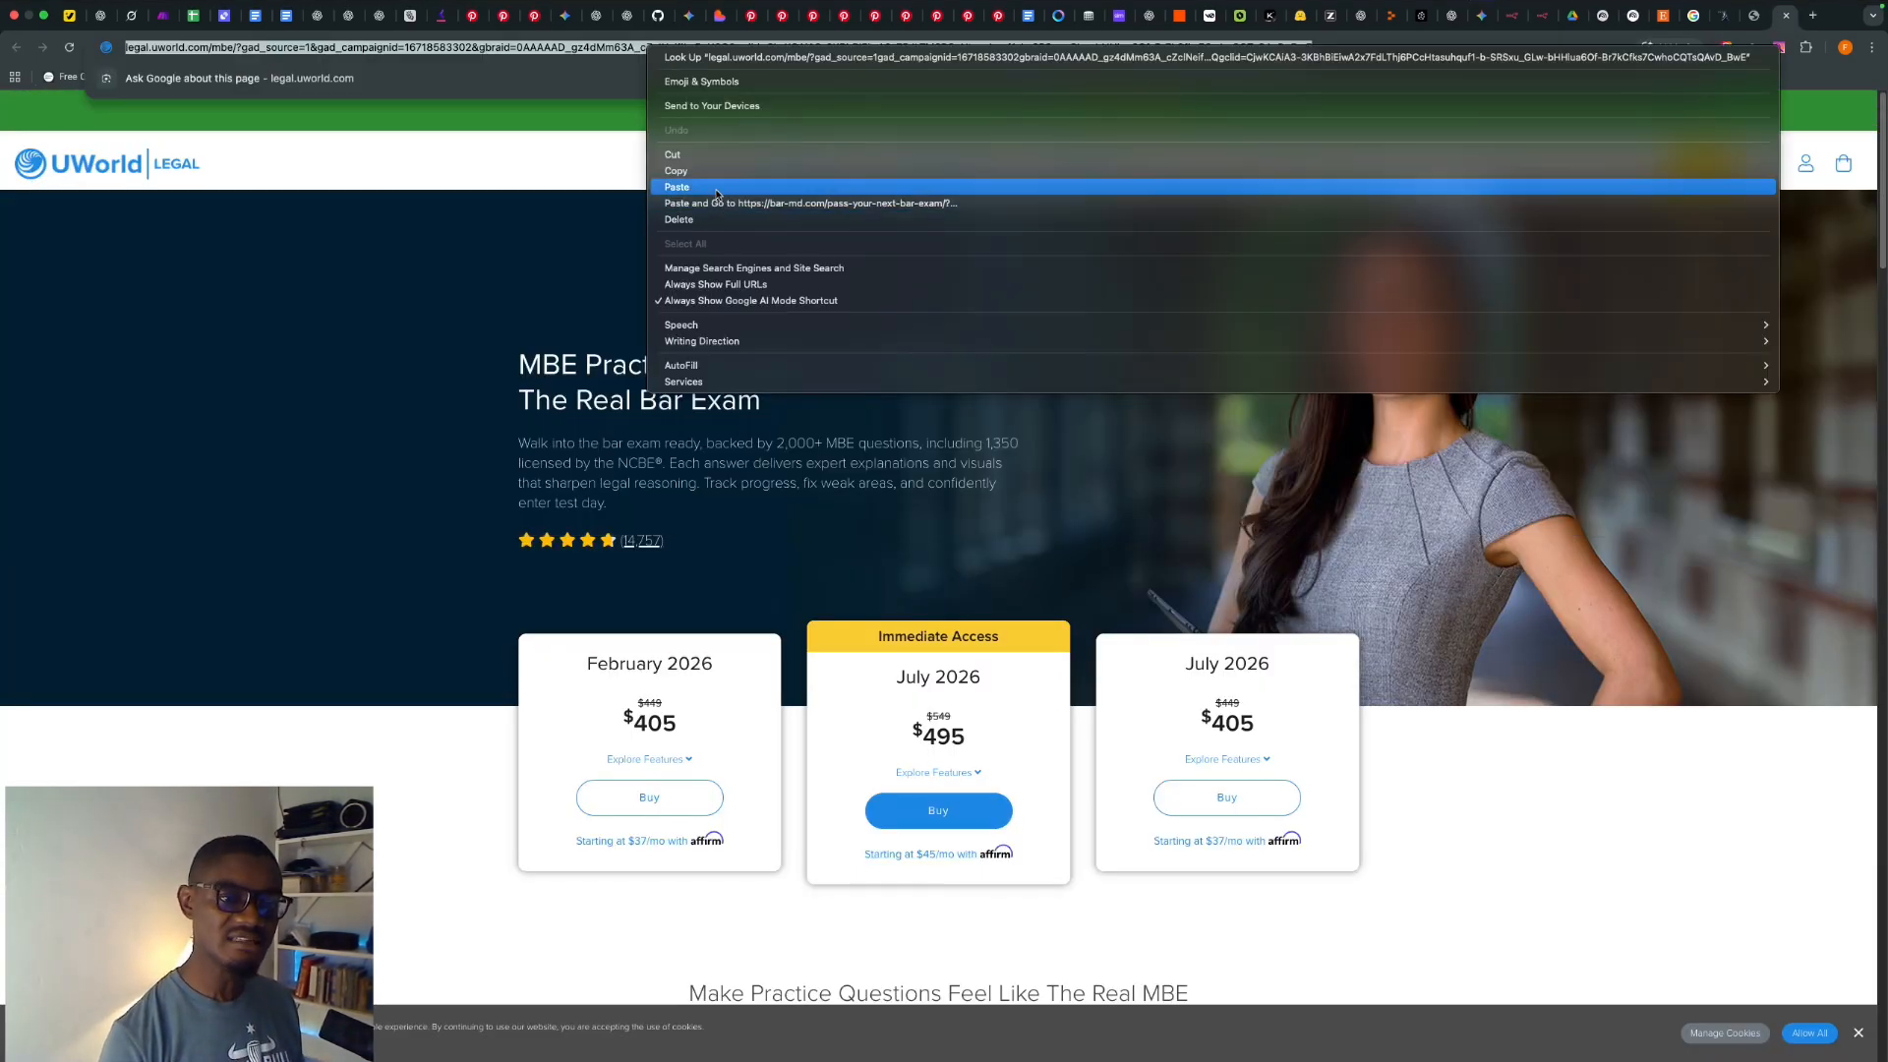
left_click(714, 173)
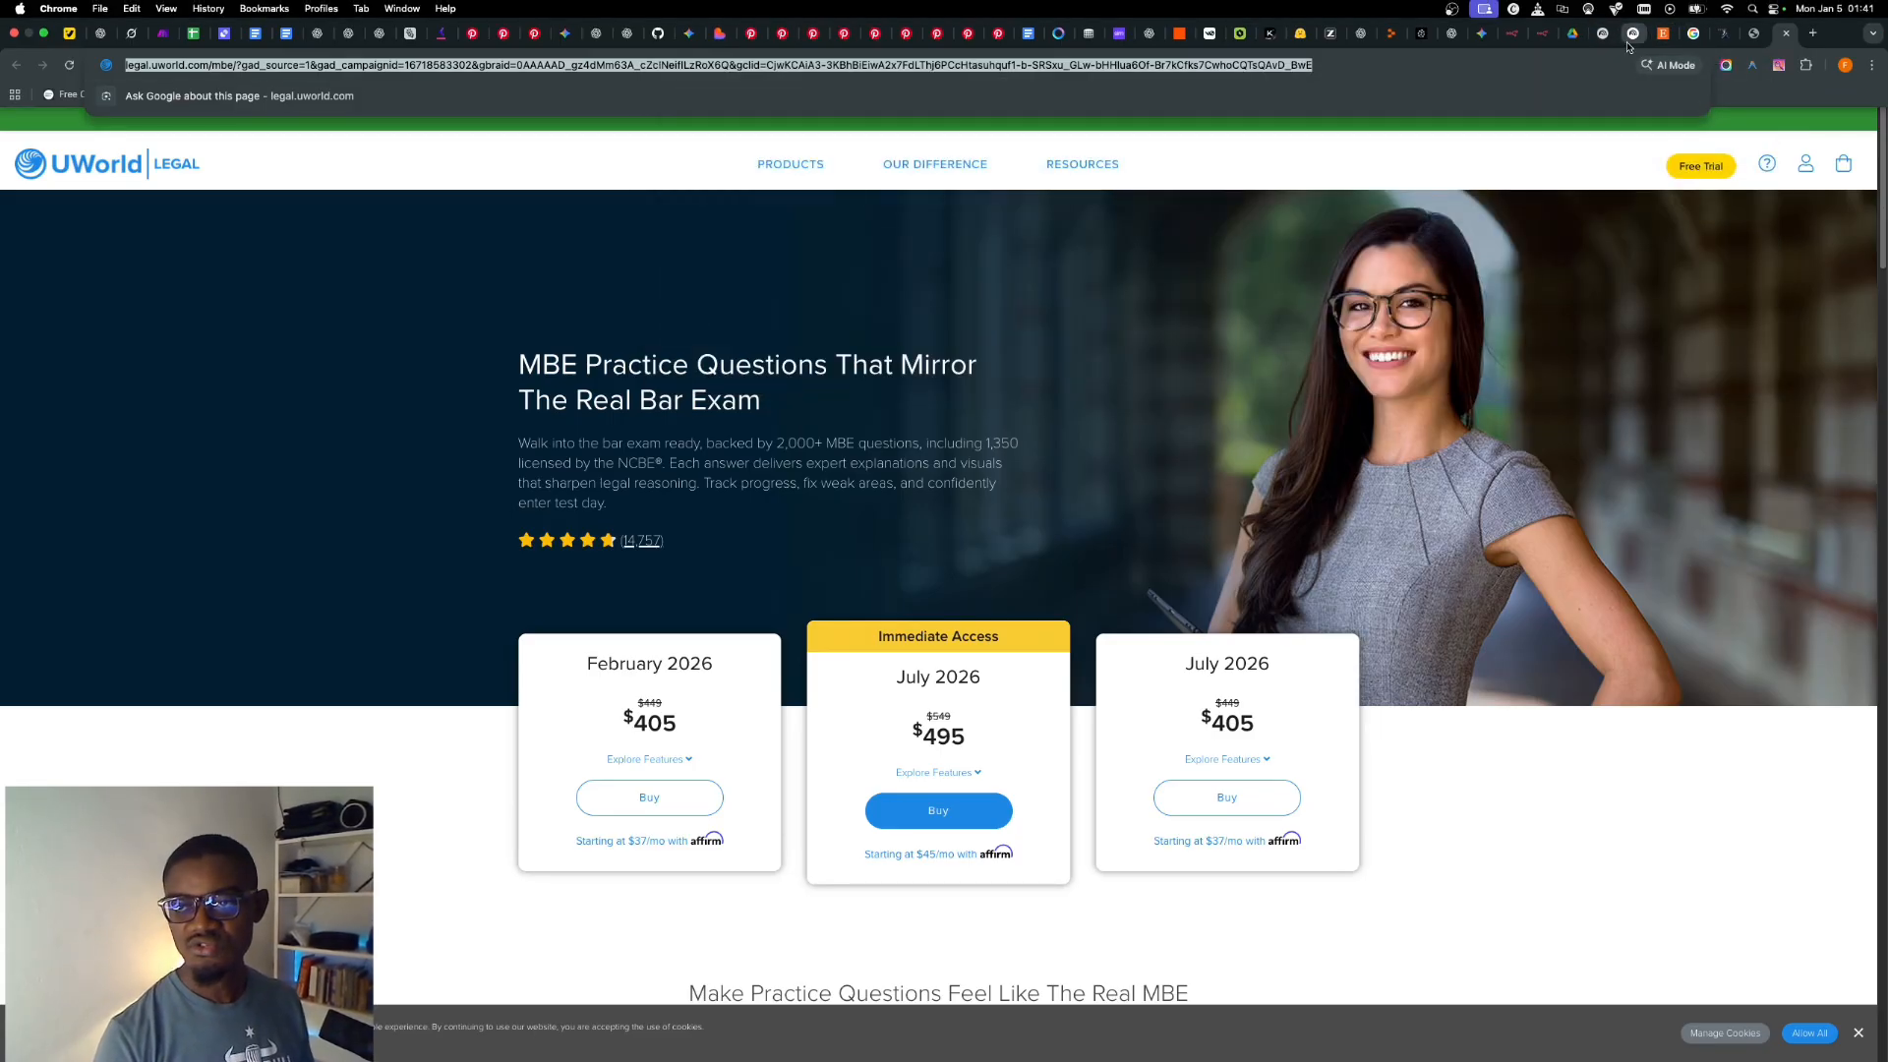
- Try to add the UWorld address to the notebook's URL list, and insert the listed Etsy, Themis and BarMD URLs as sources
left_click(1634, 34)
right_click(424, 610)
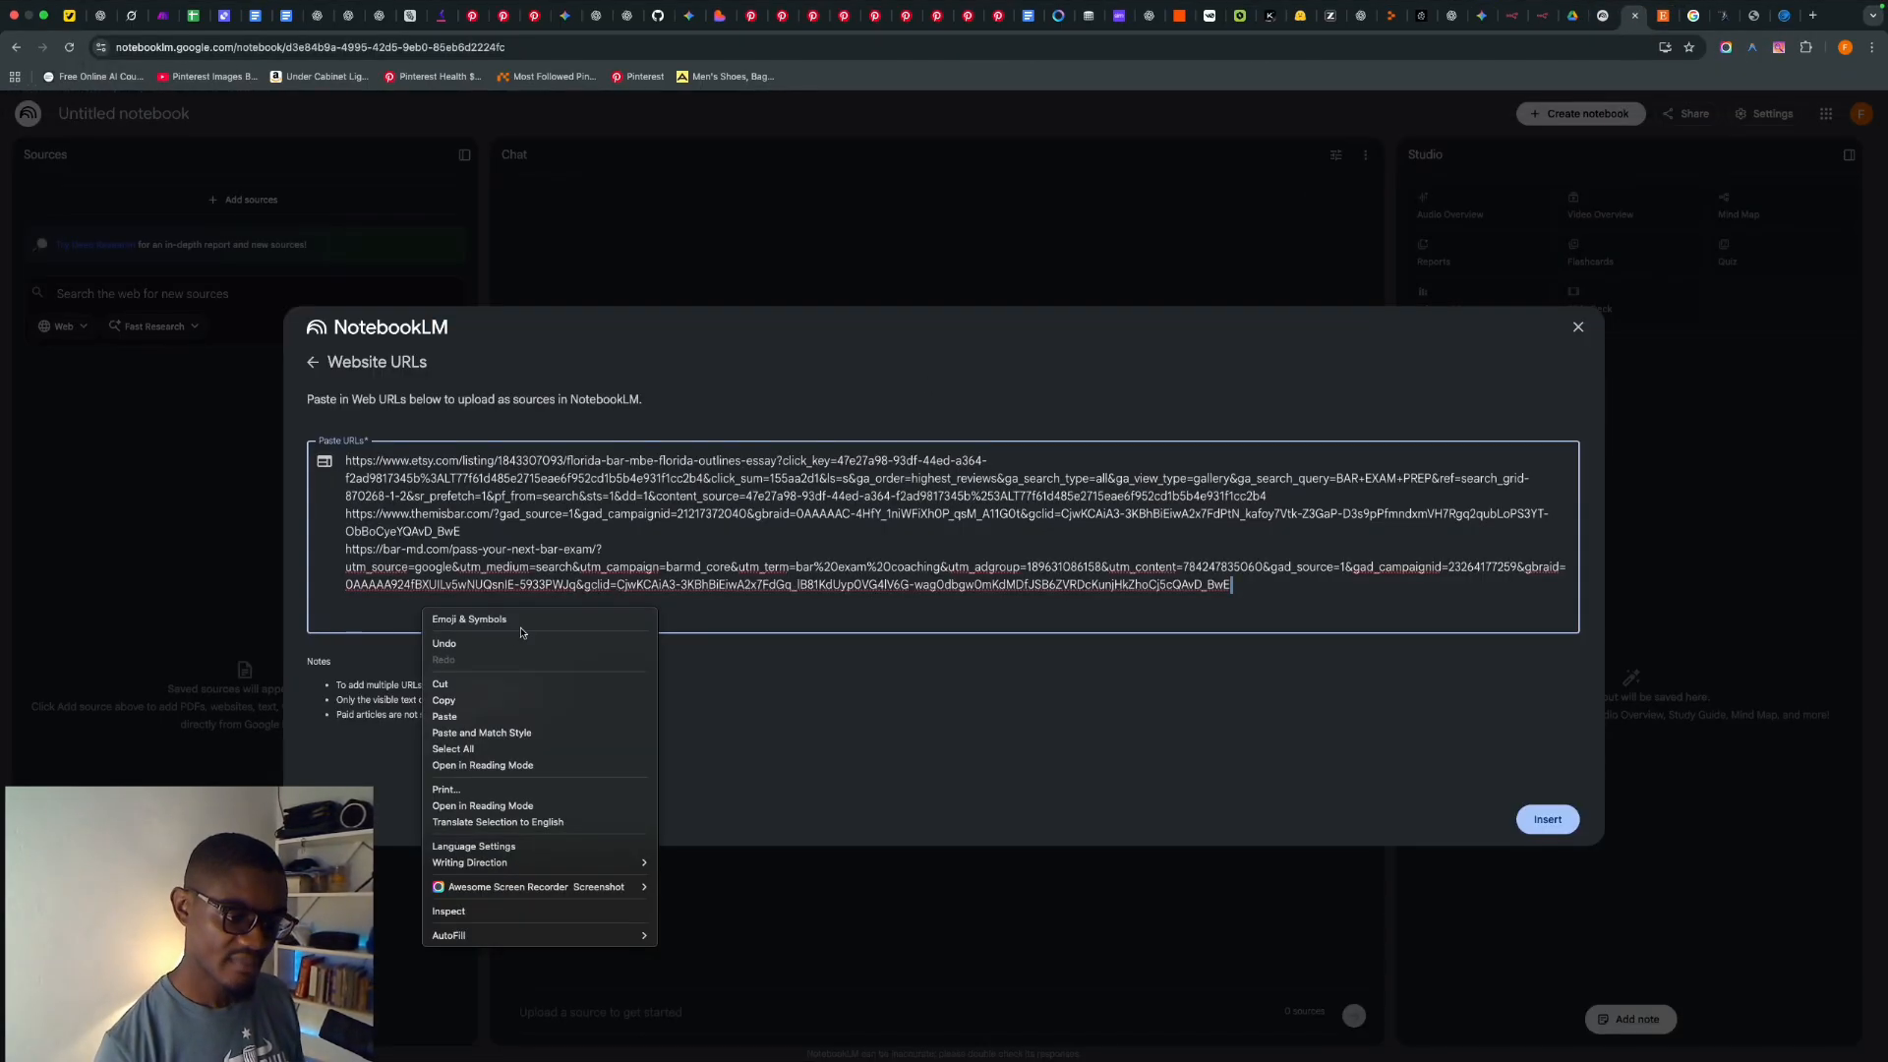
left_click(458, 717)
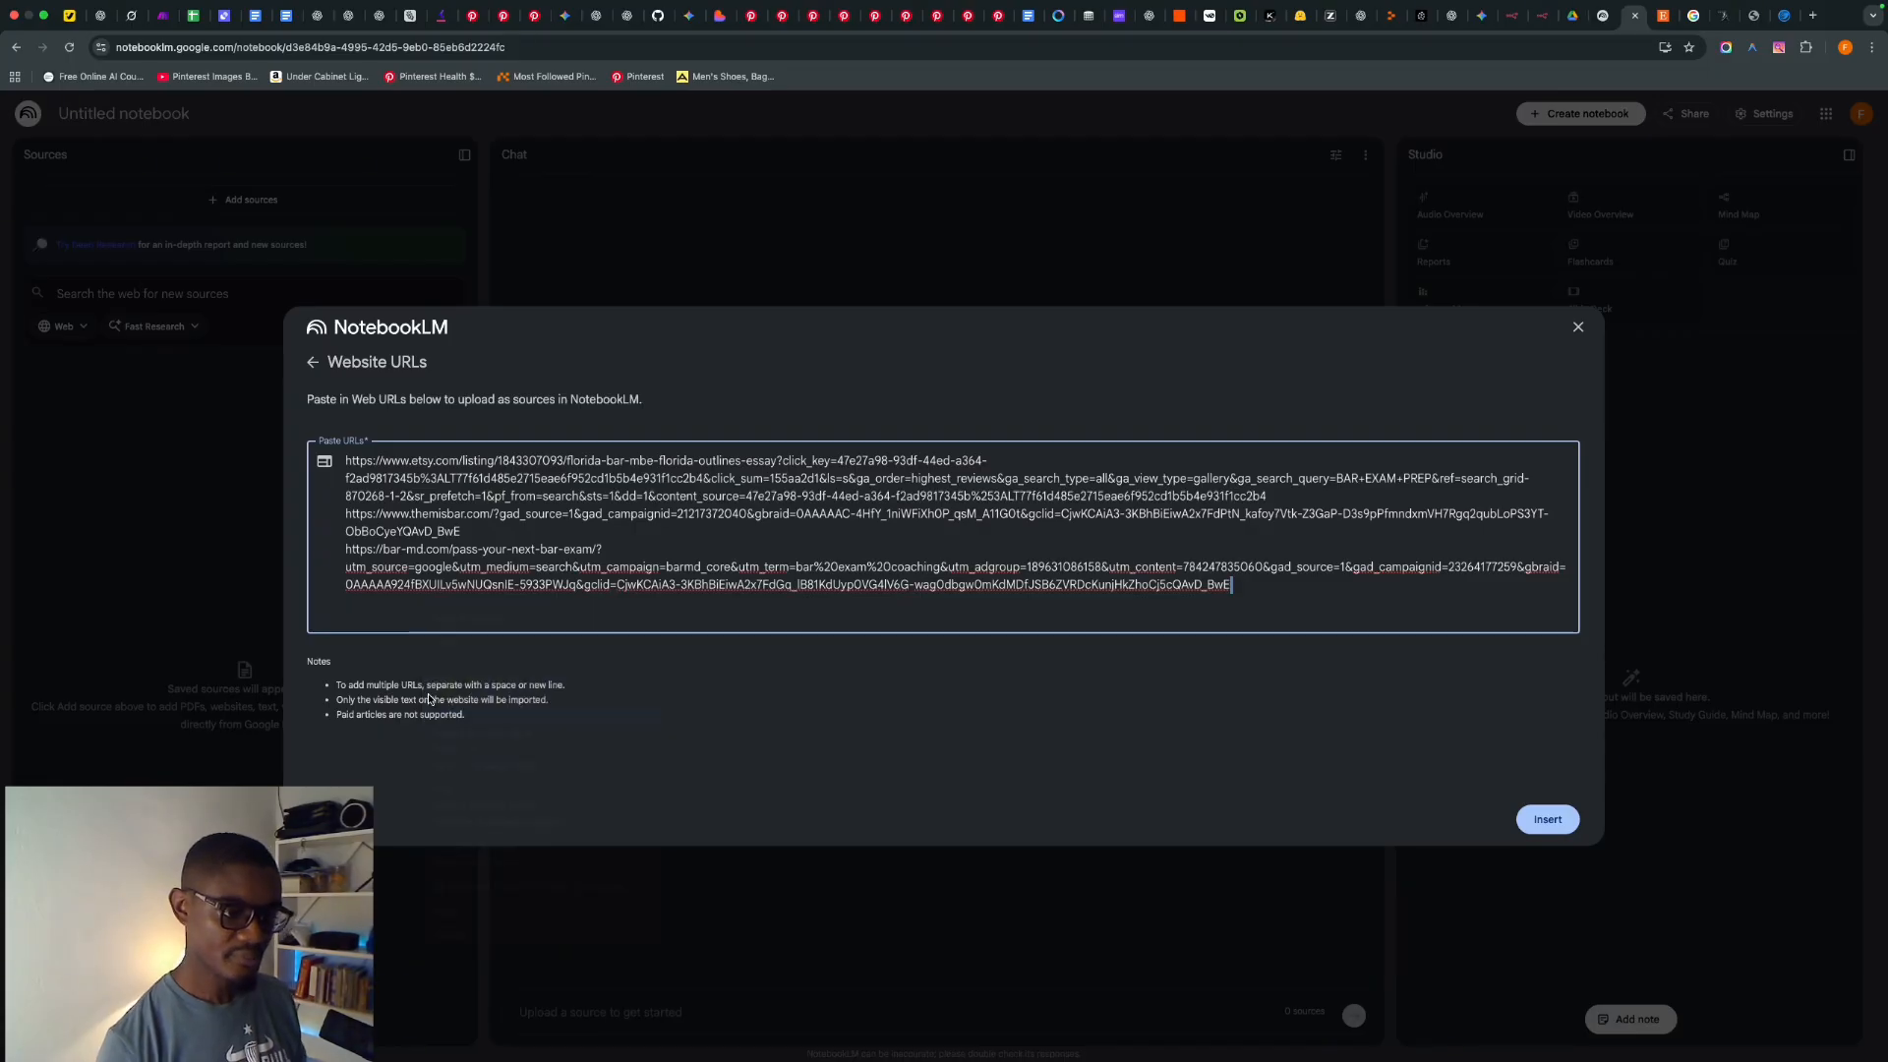
left_click(1546, 819)
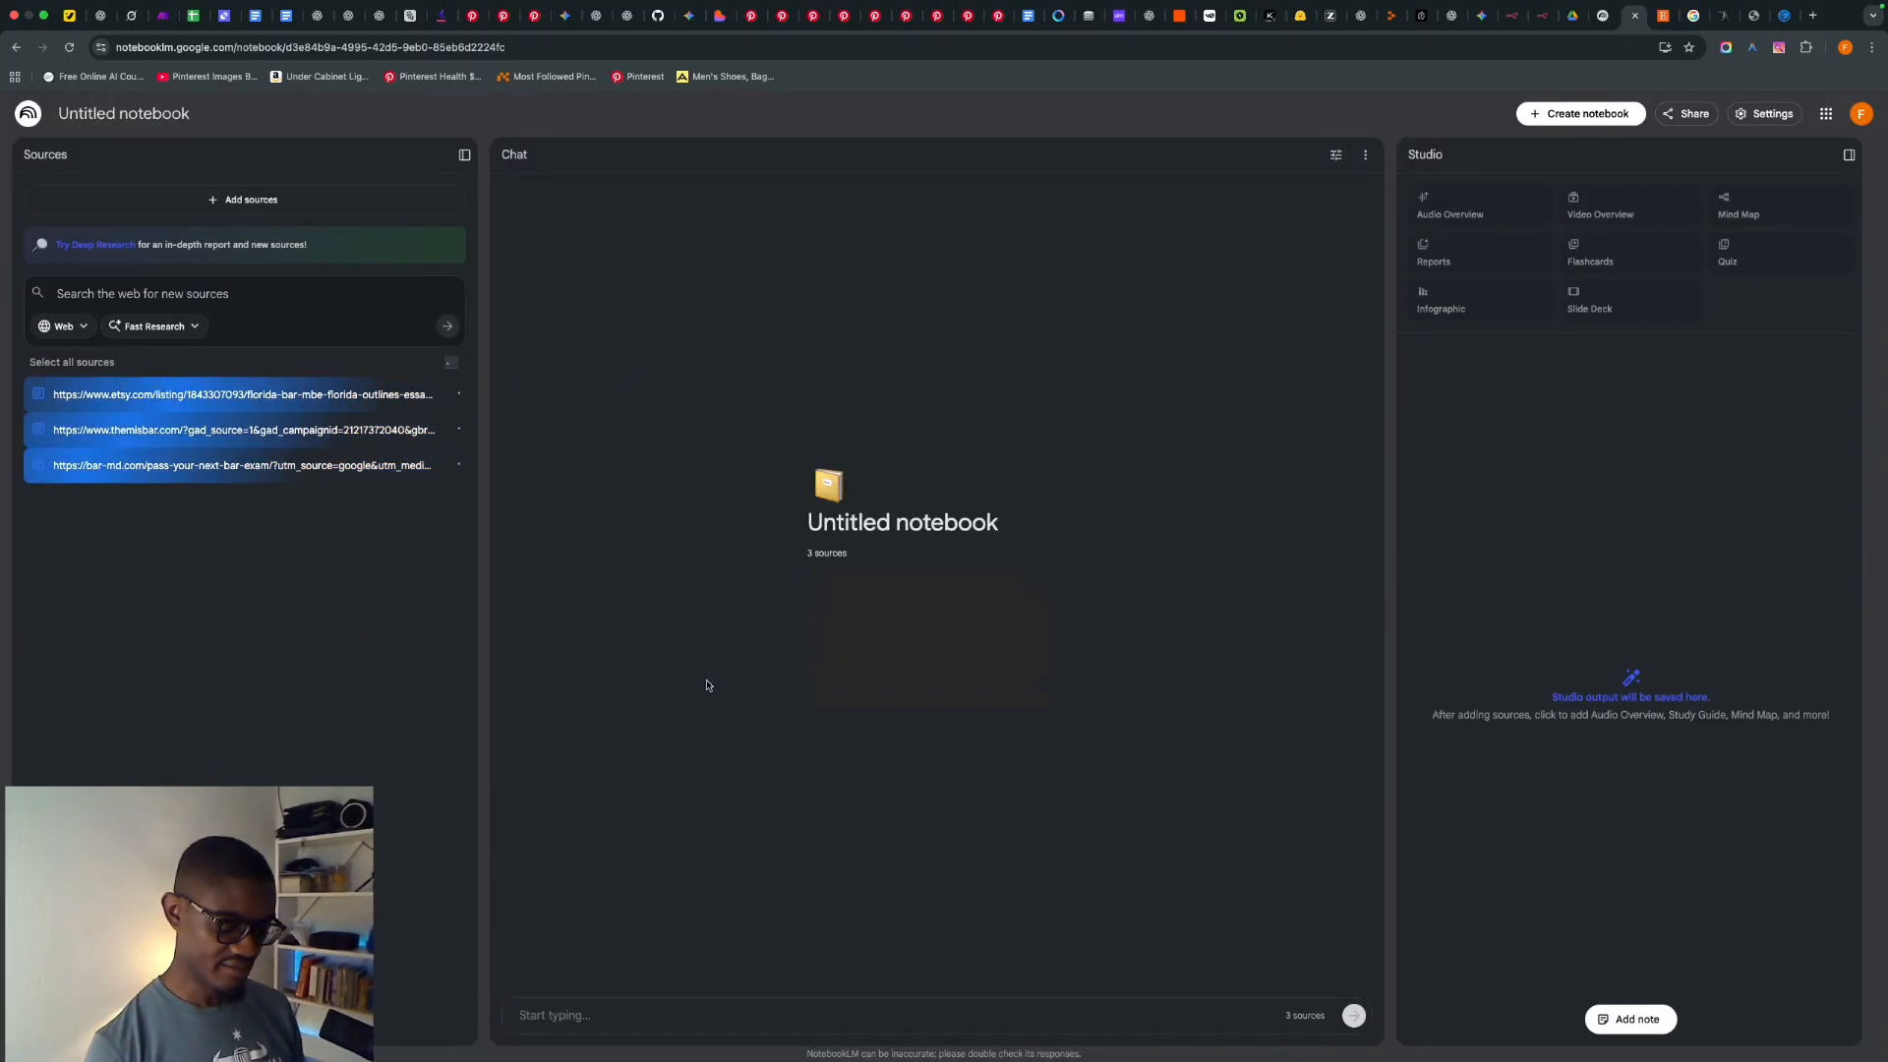
mouse_move(384, 1060)
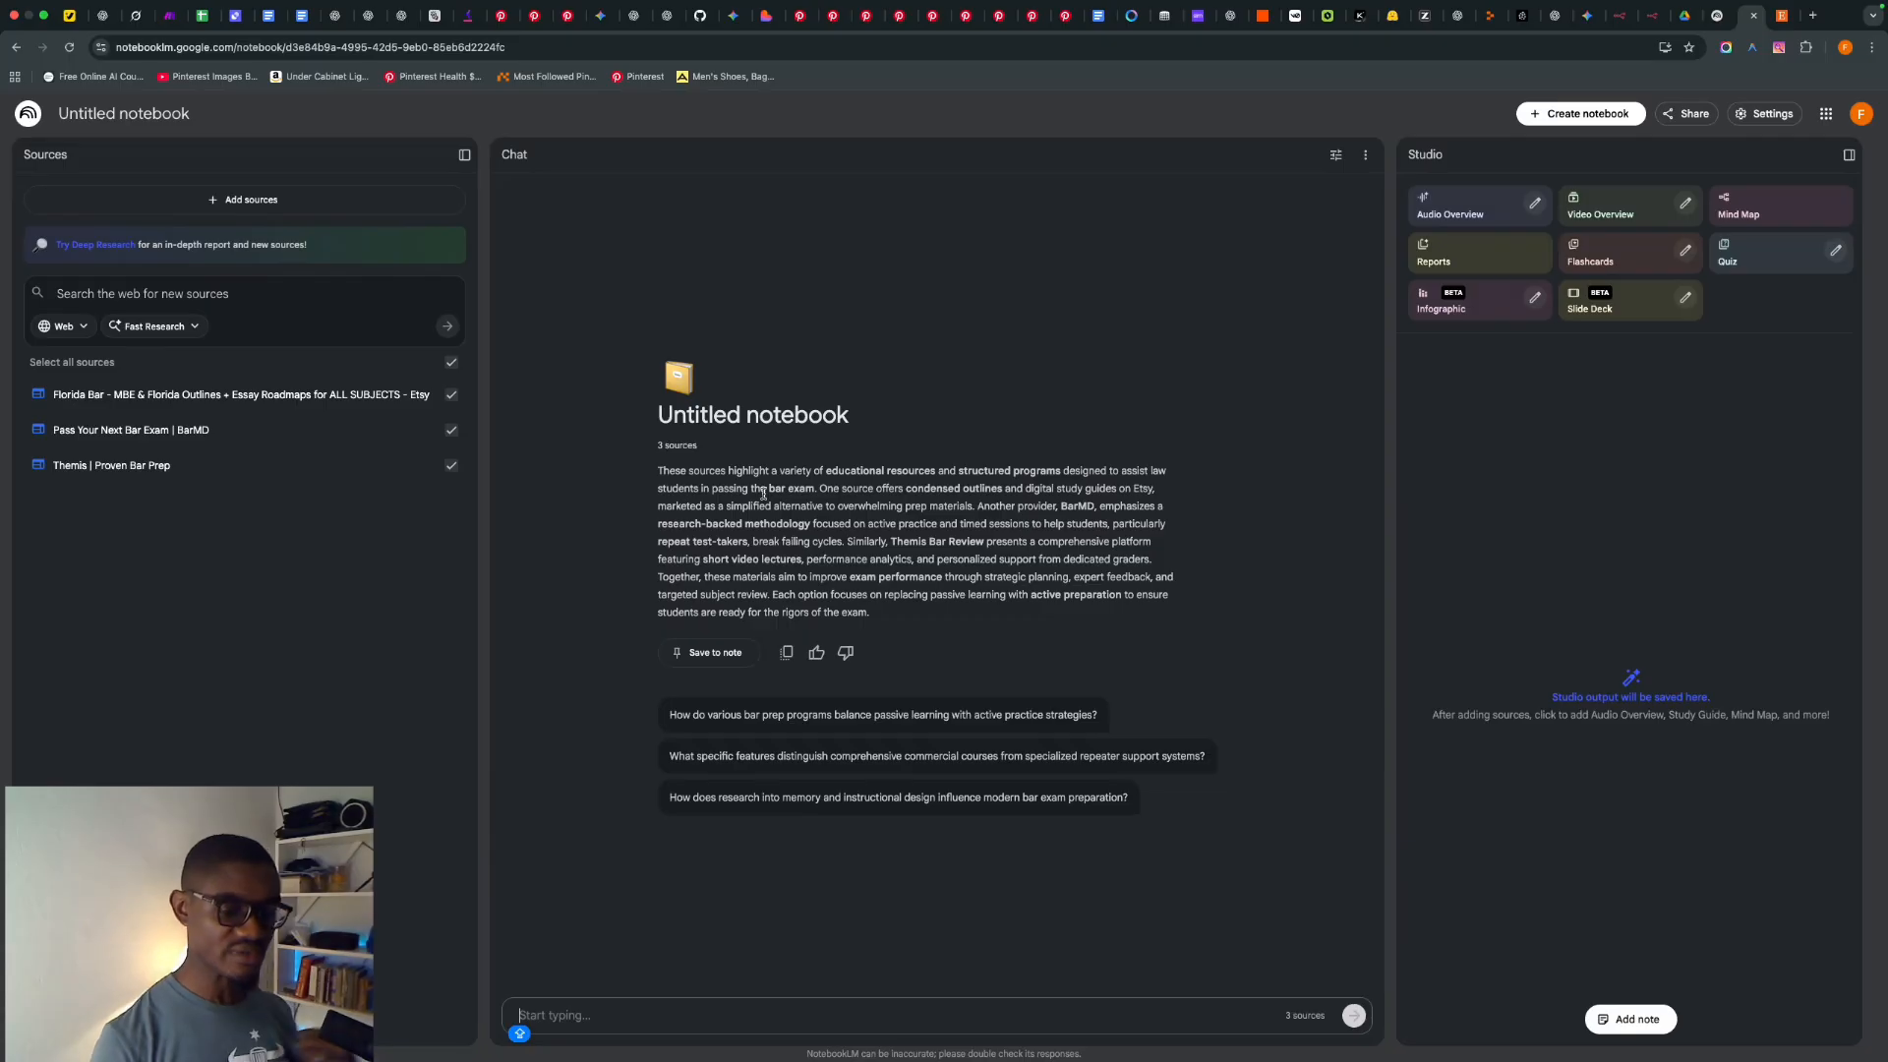
left_click_drag(769, 489, 807, 489)
right_click(806, 490)
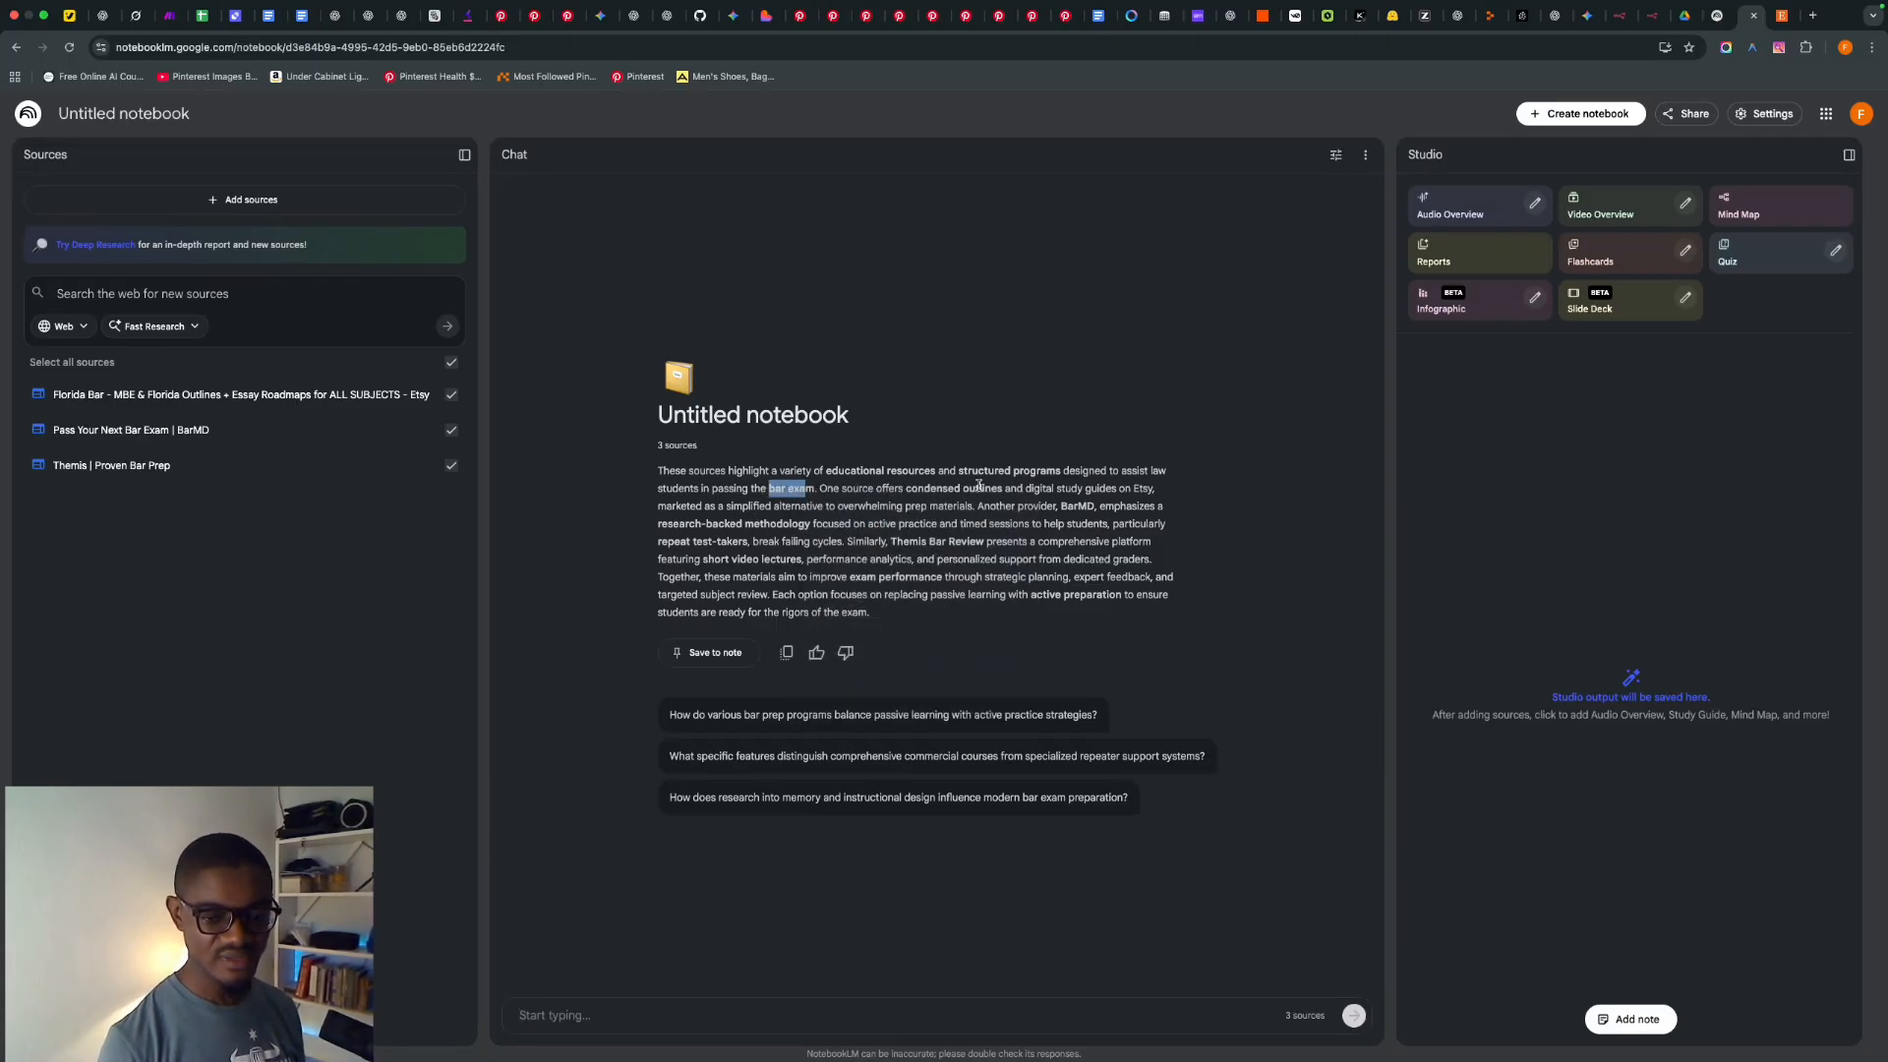
left_click(1007, 491)
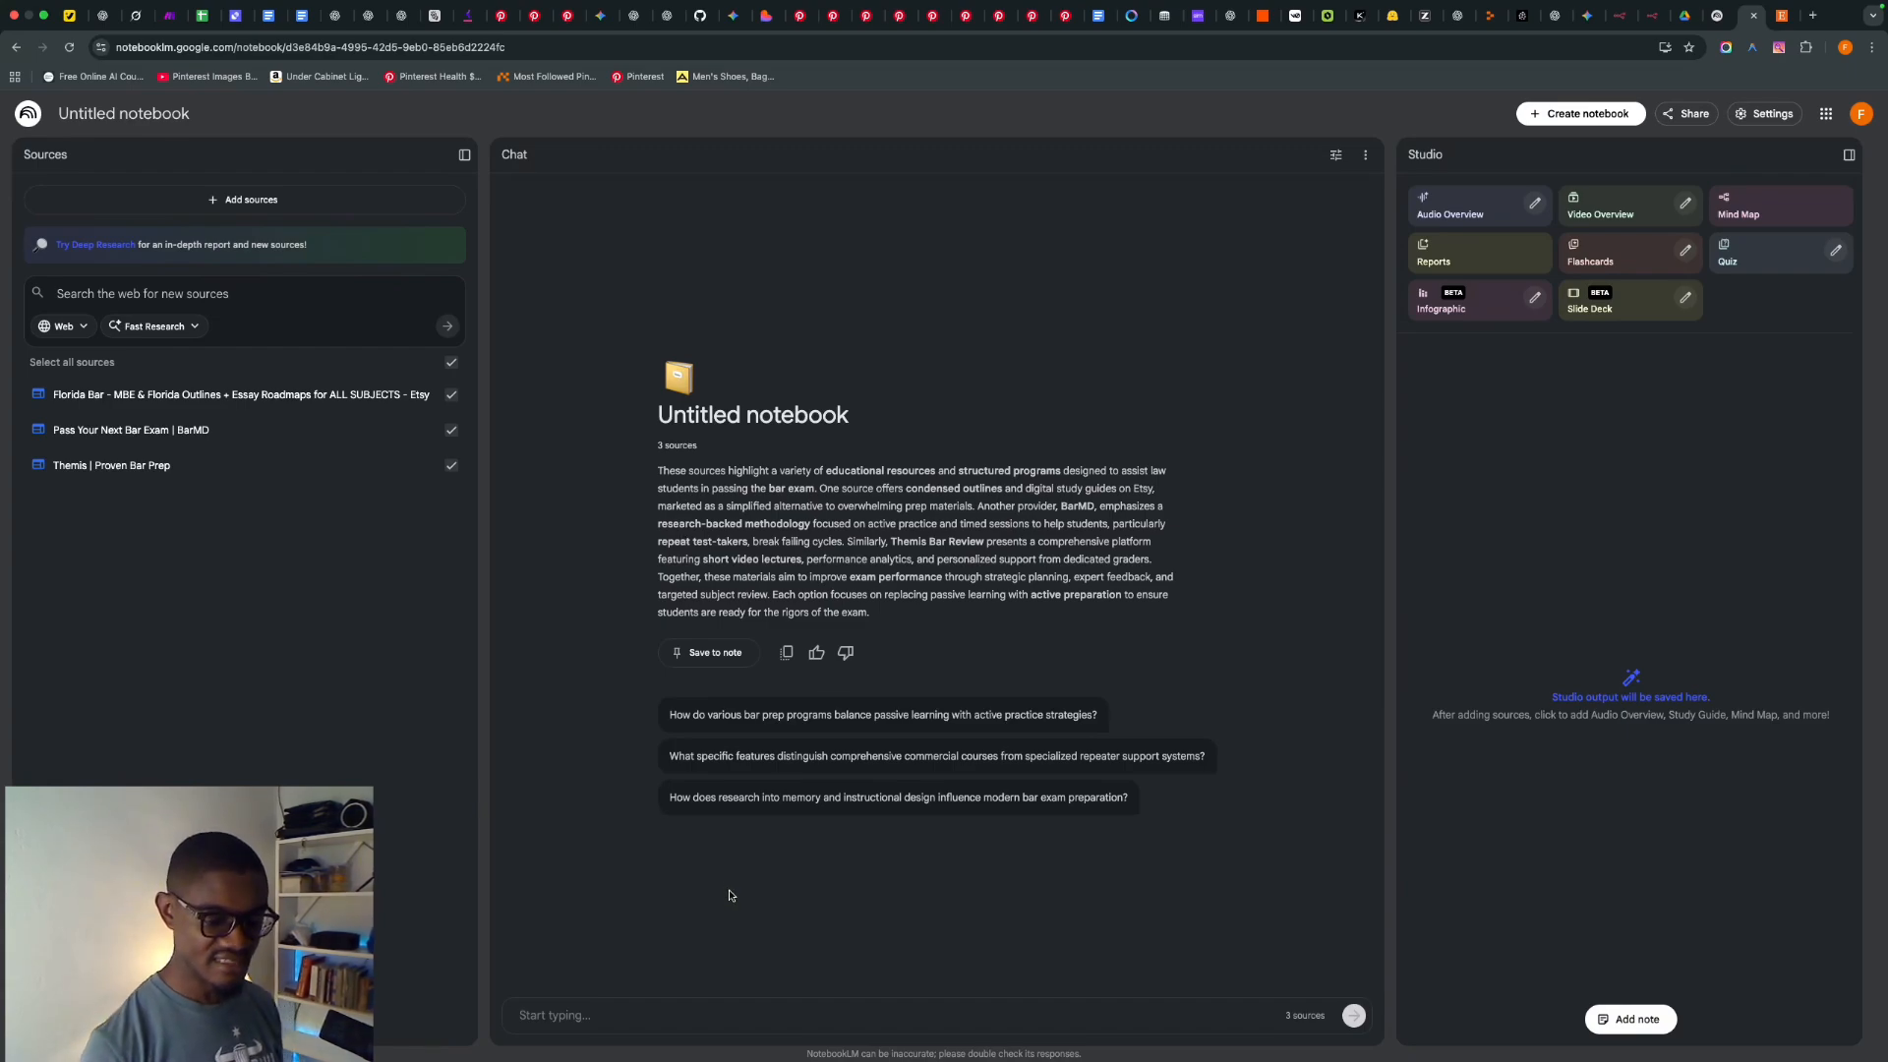
- Ask the notebook chat: "I want to create a digital Bar Exam Prep guide. From all these sources, can you create me a winning outline?"
left_click(543, 1019)
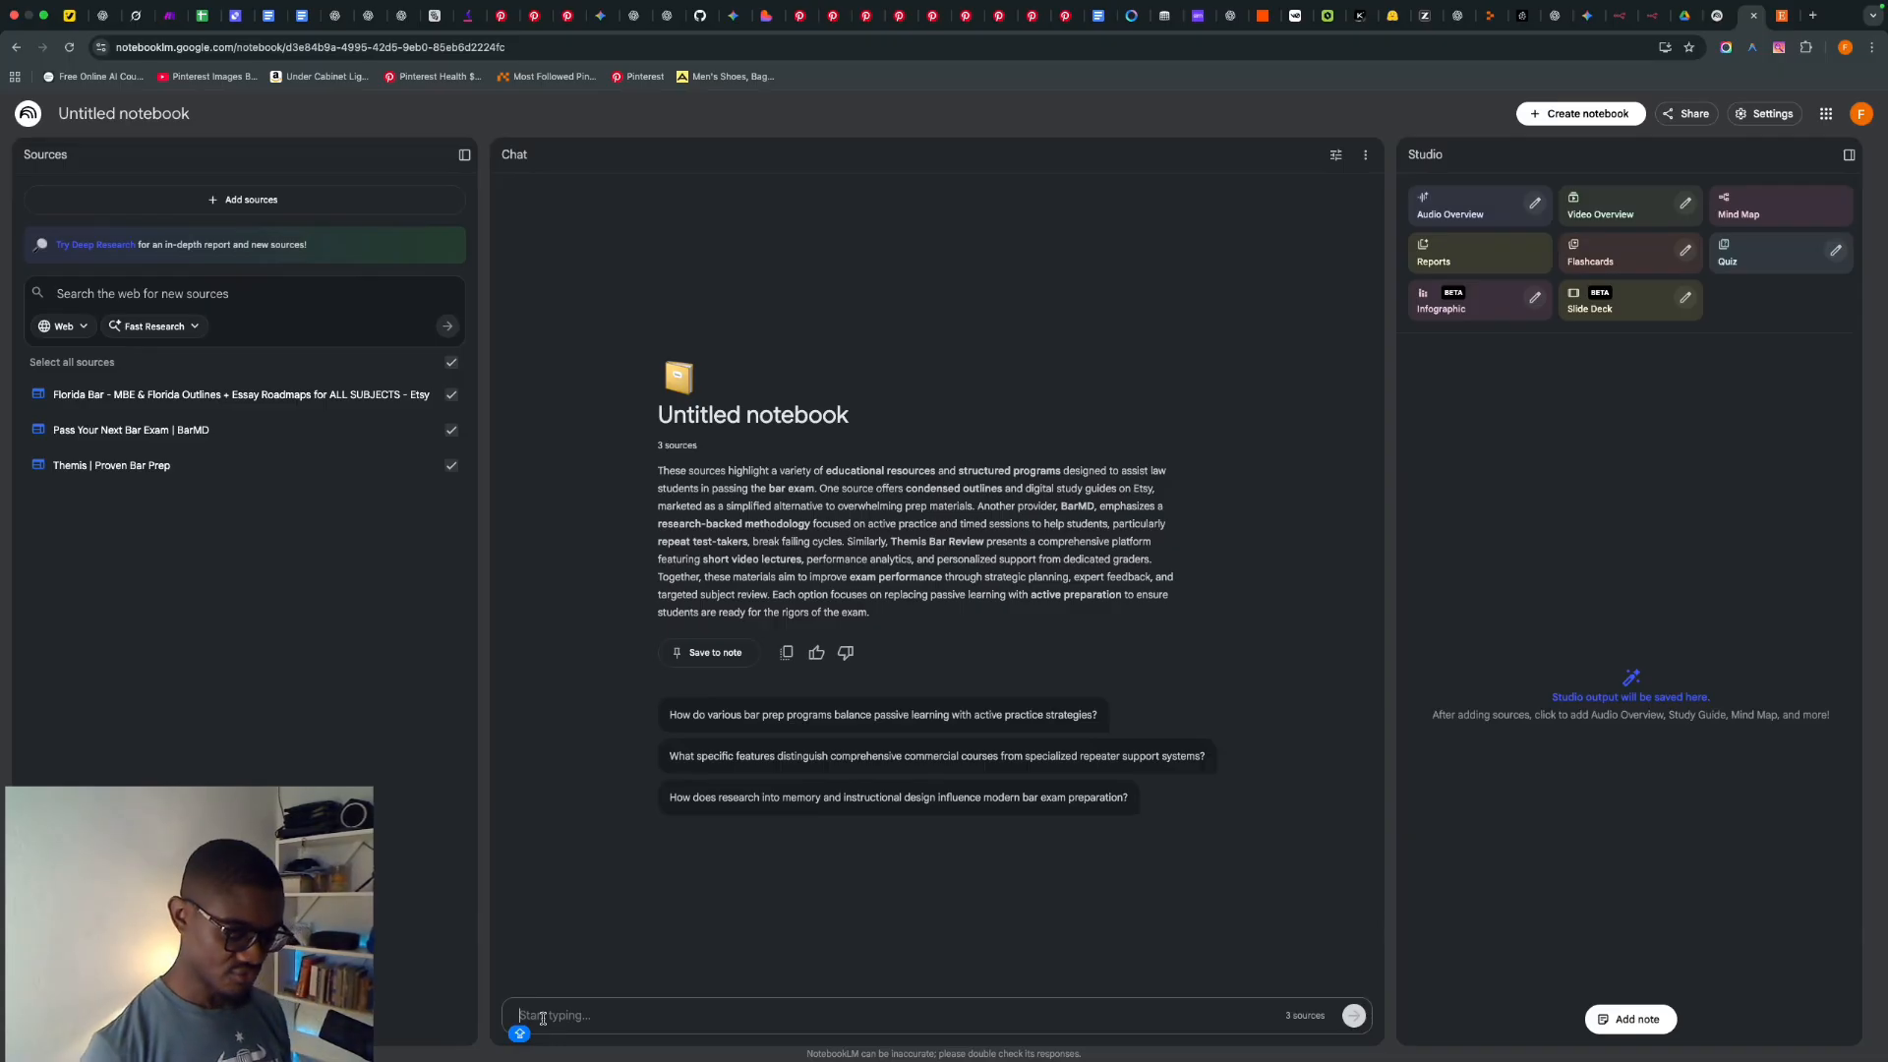
key("super+v")
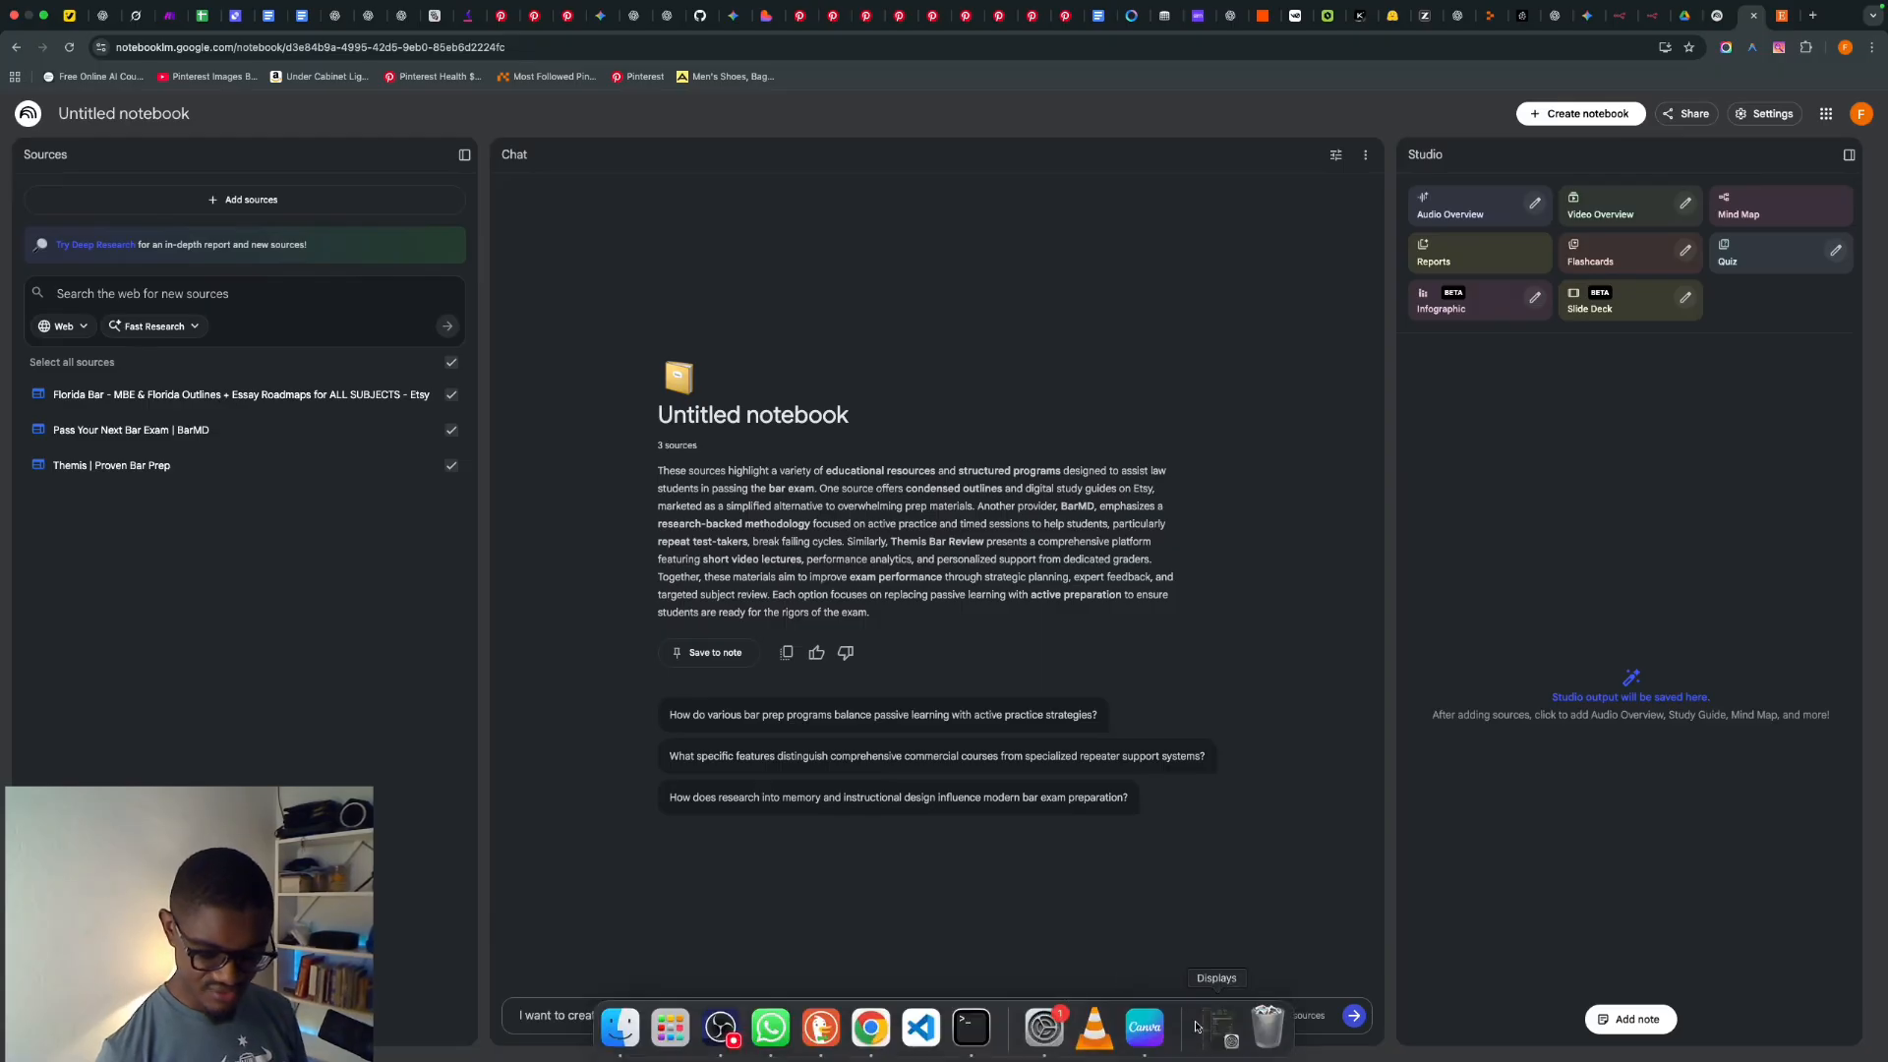
left_click(1355, 1017)
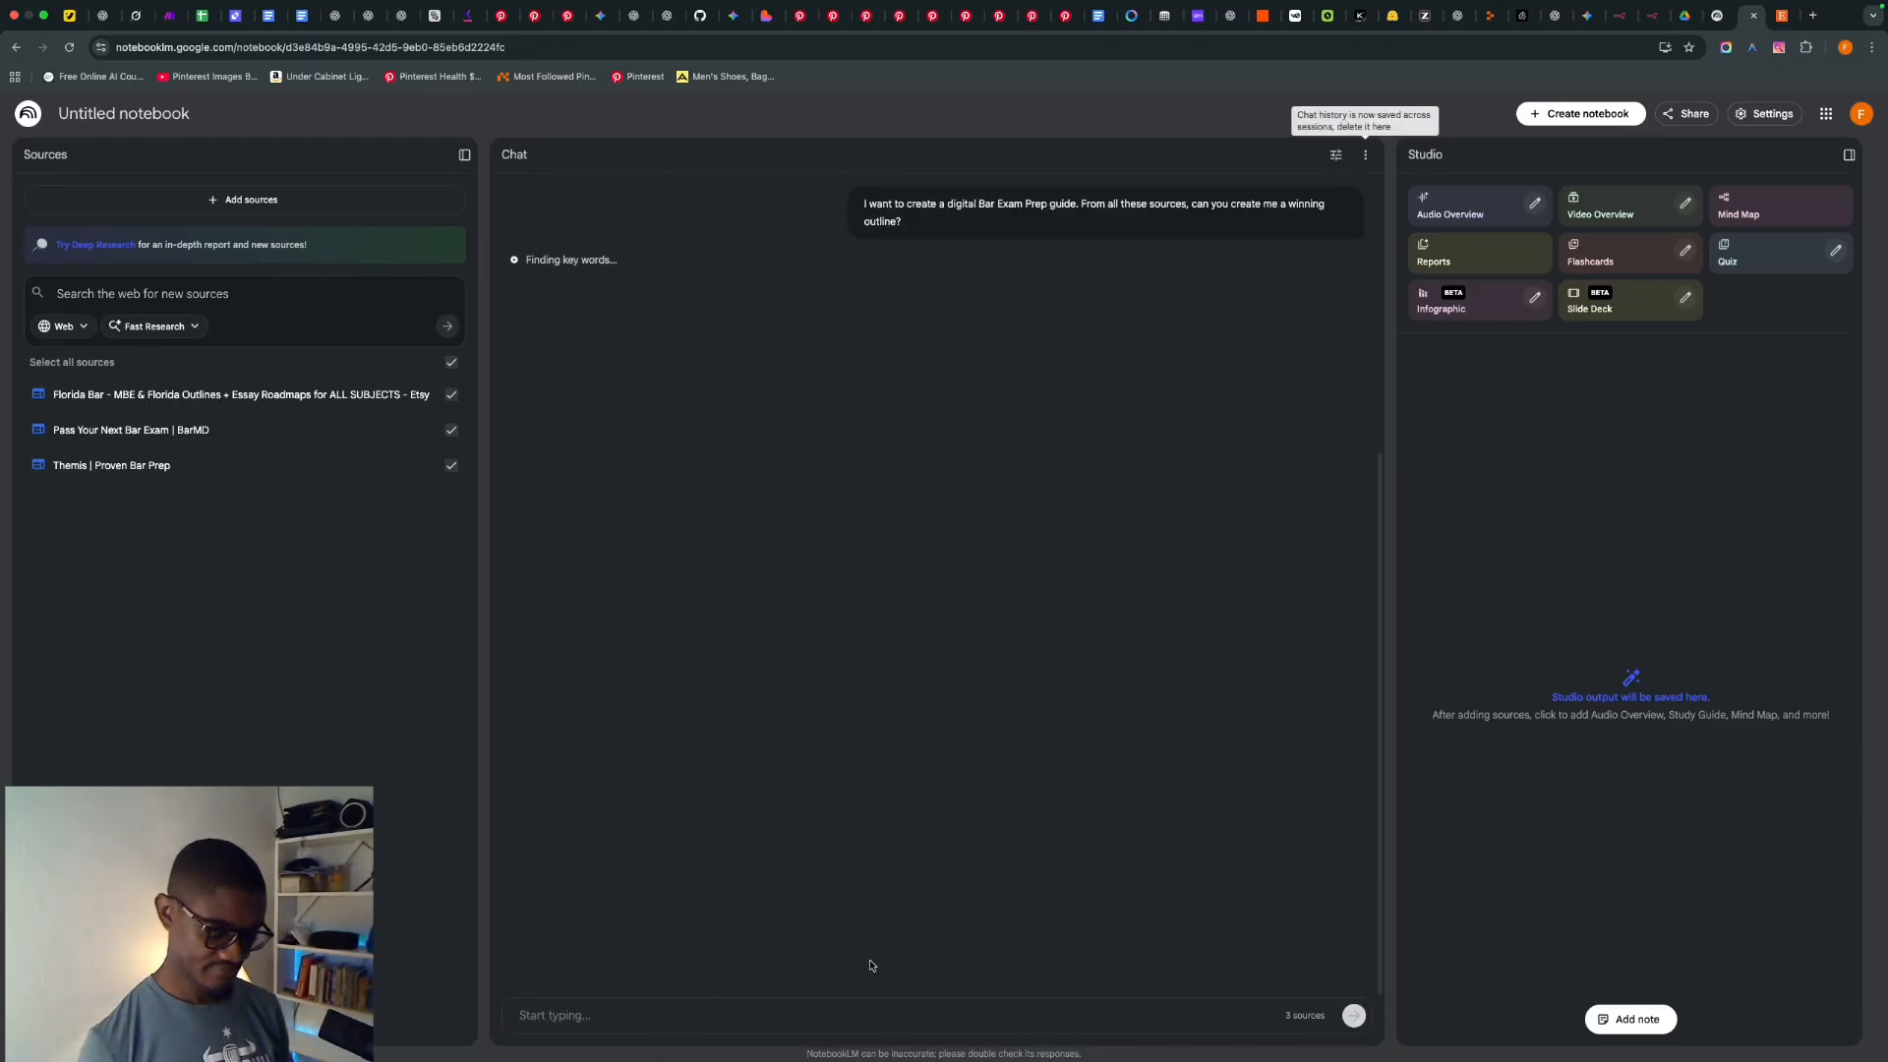
- Read through the generated outline and ask the chat to "Give the table of content for the guide"
mouse_move(590, 1059)
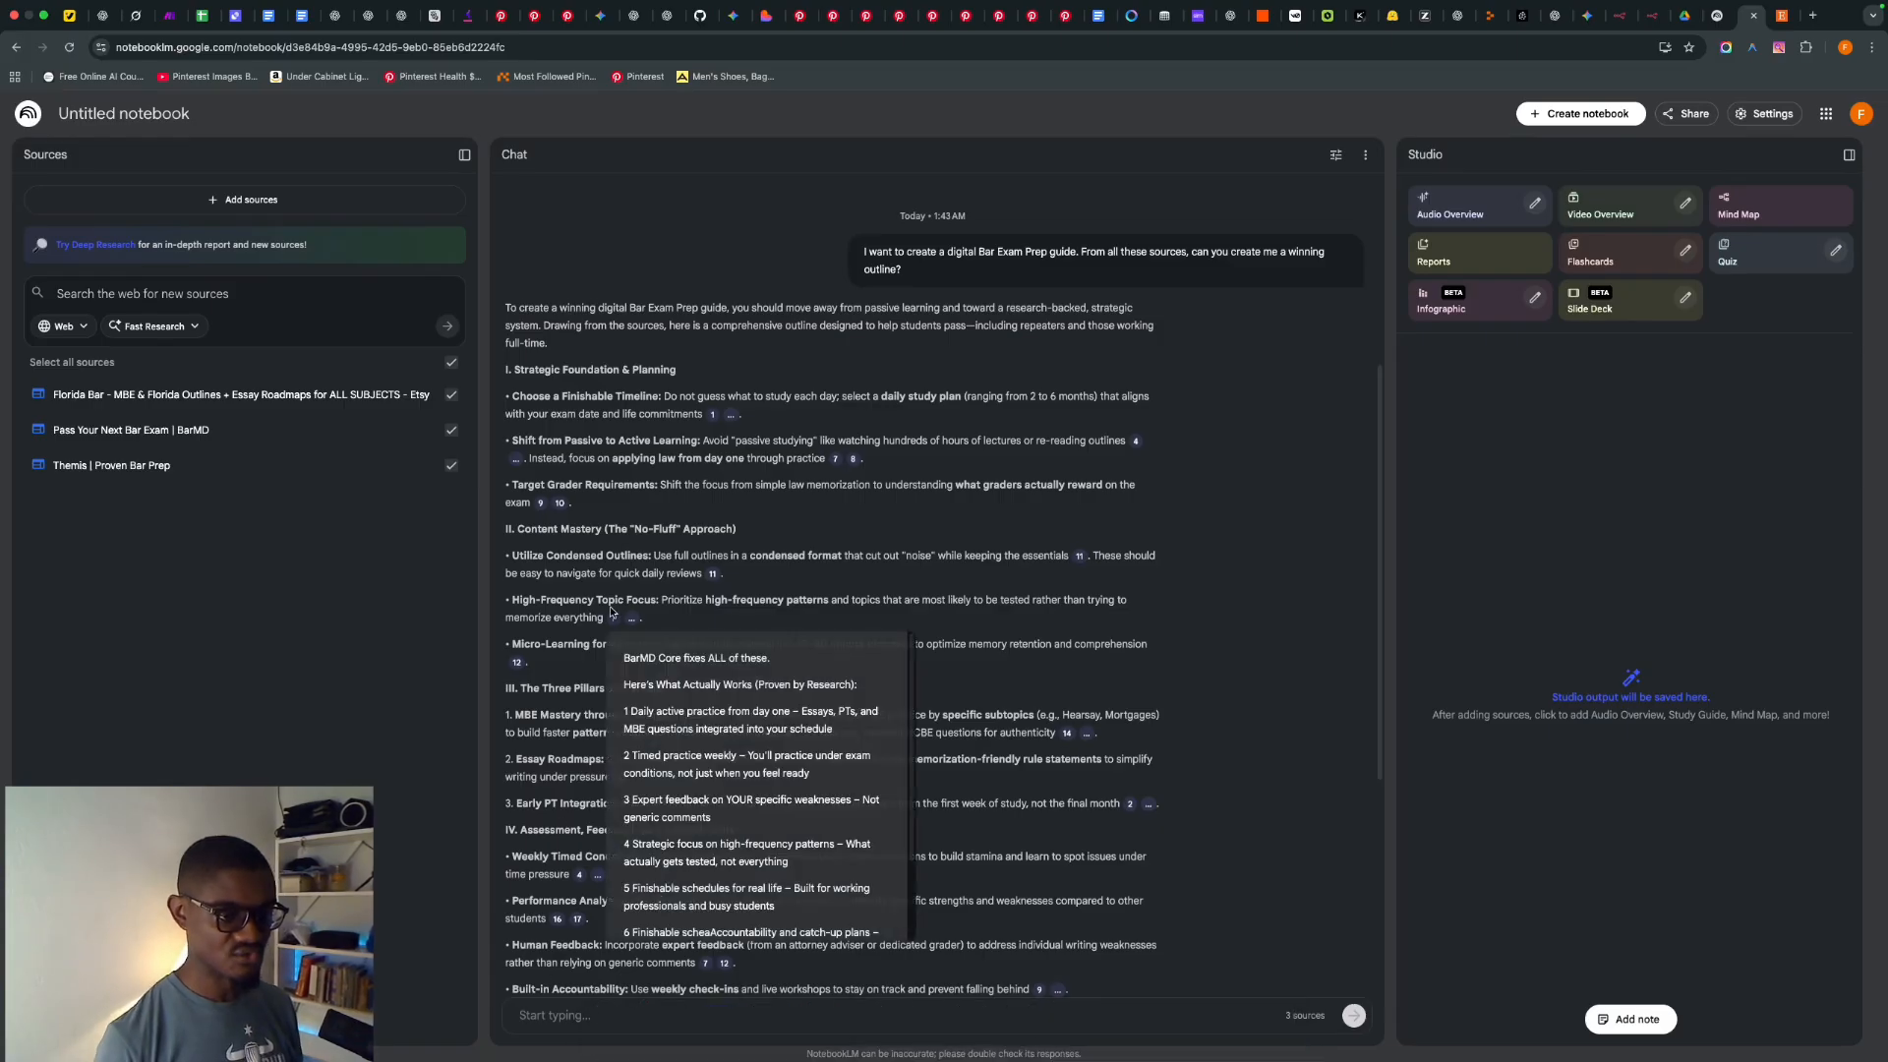
scroll(581, 495, "down", 5)
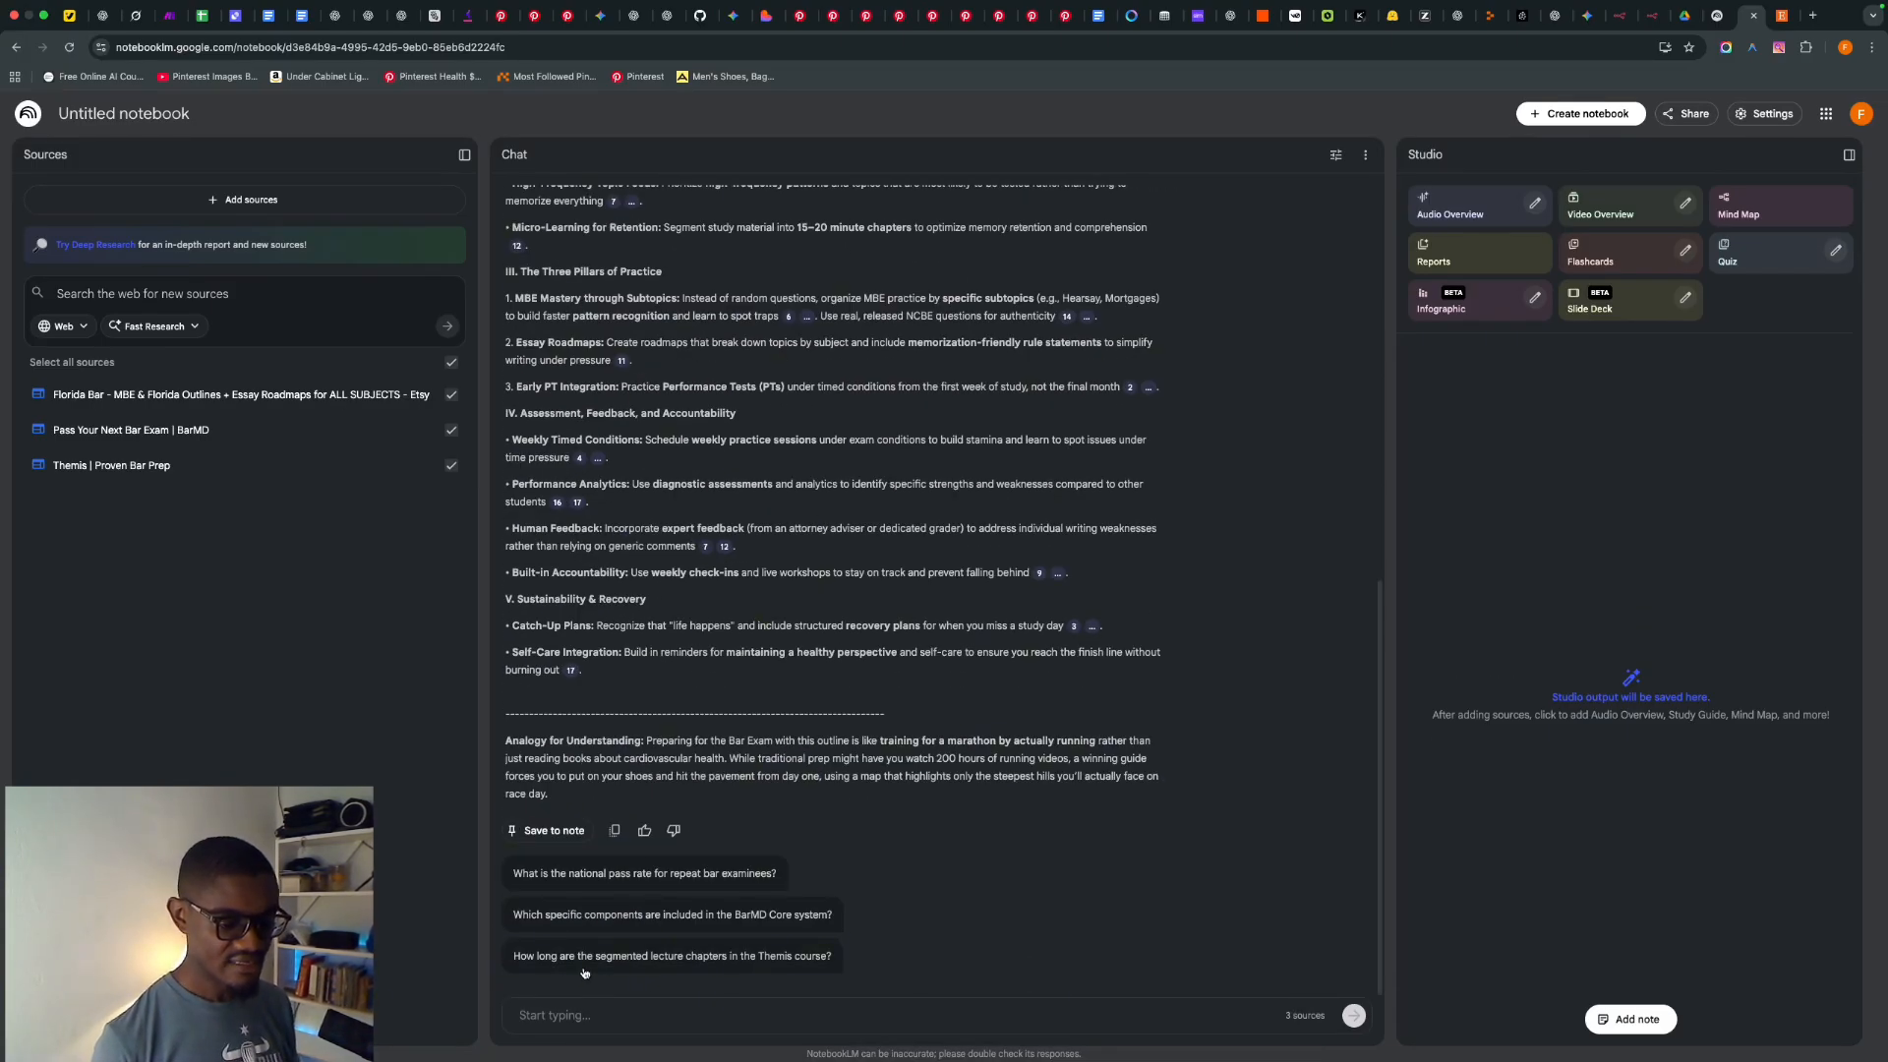
left_click(573, 1002)
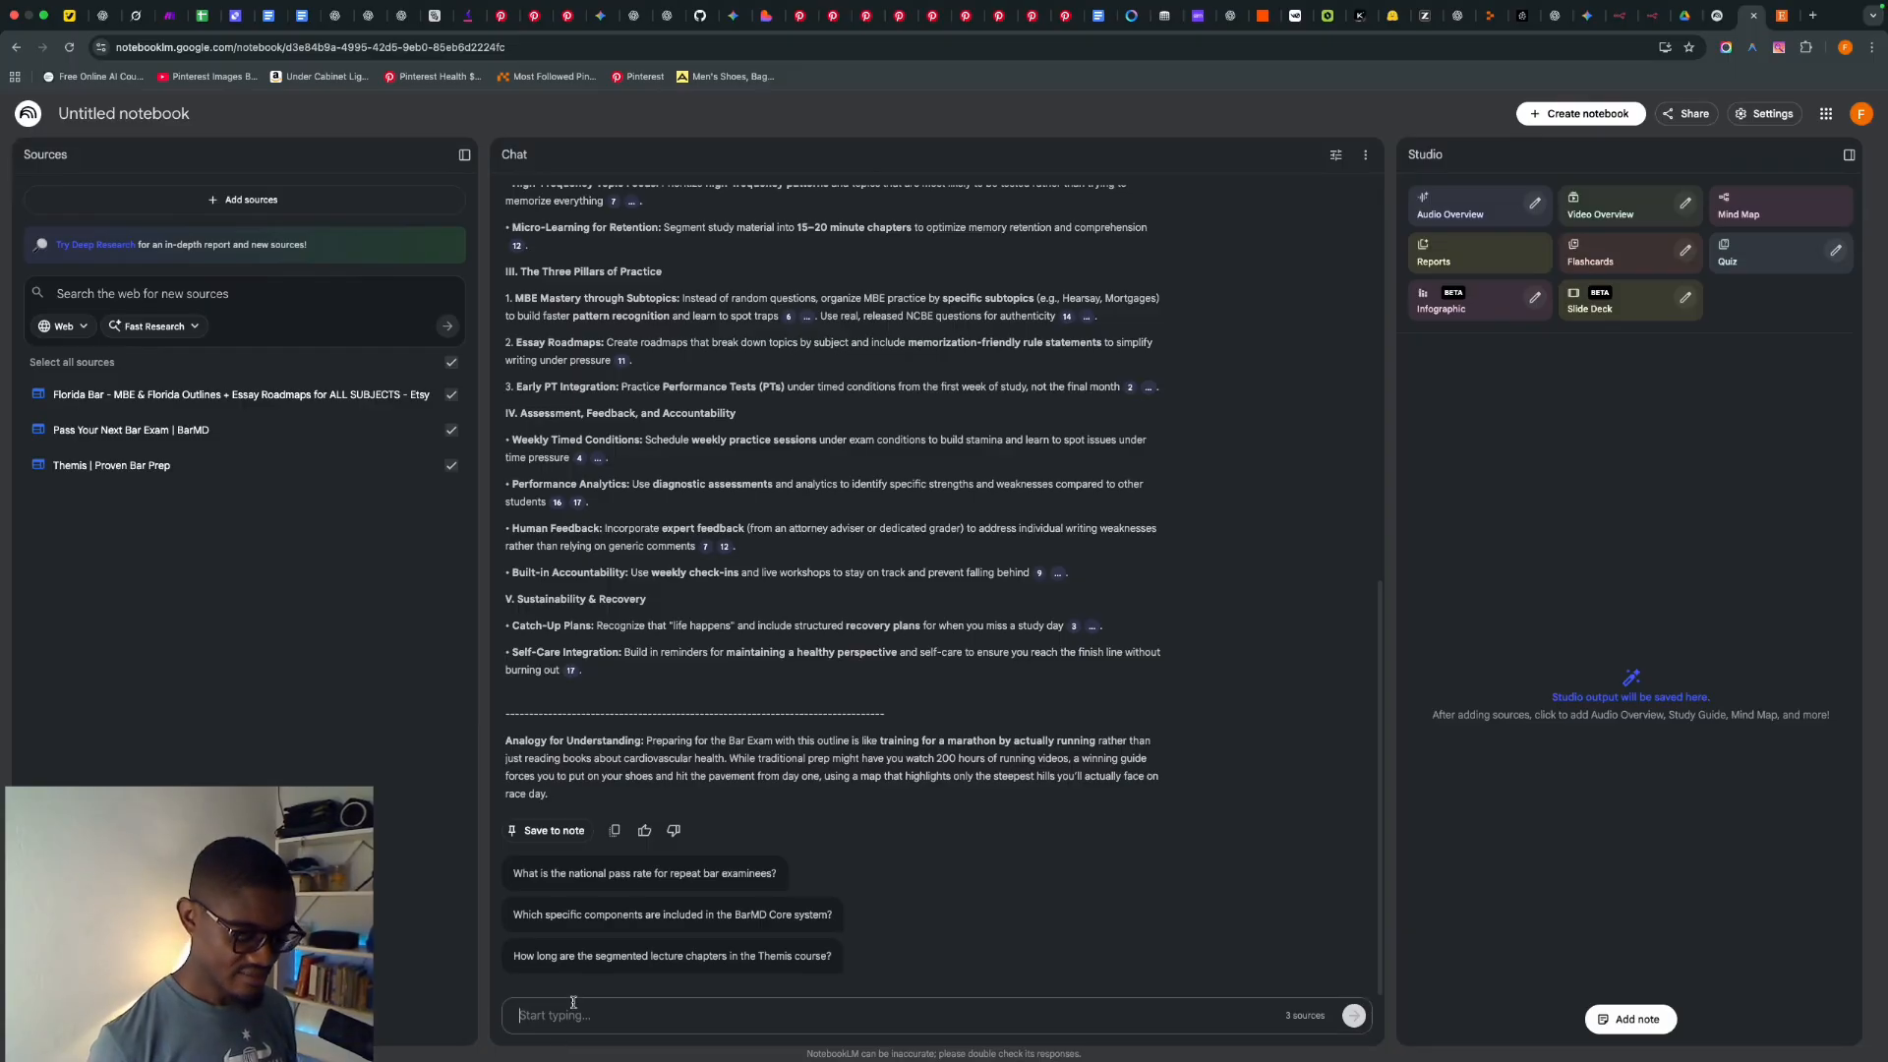
type("Gi")
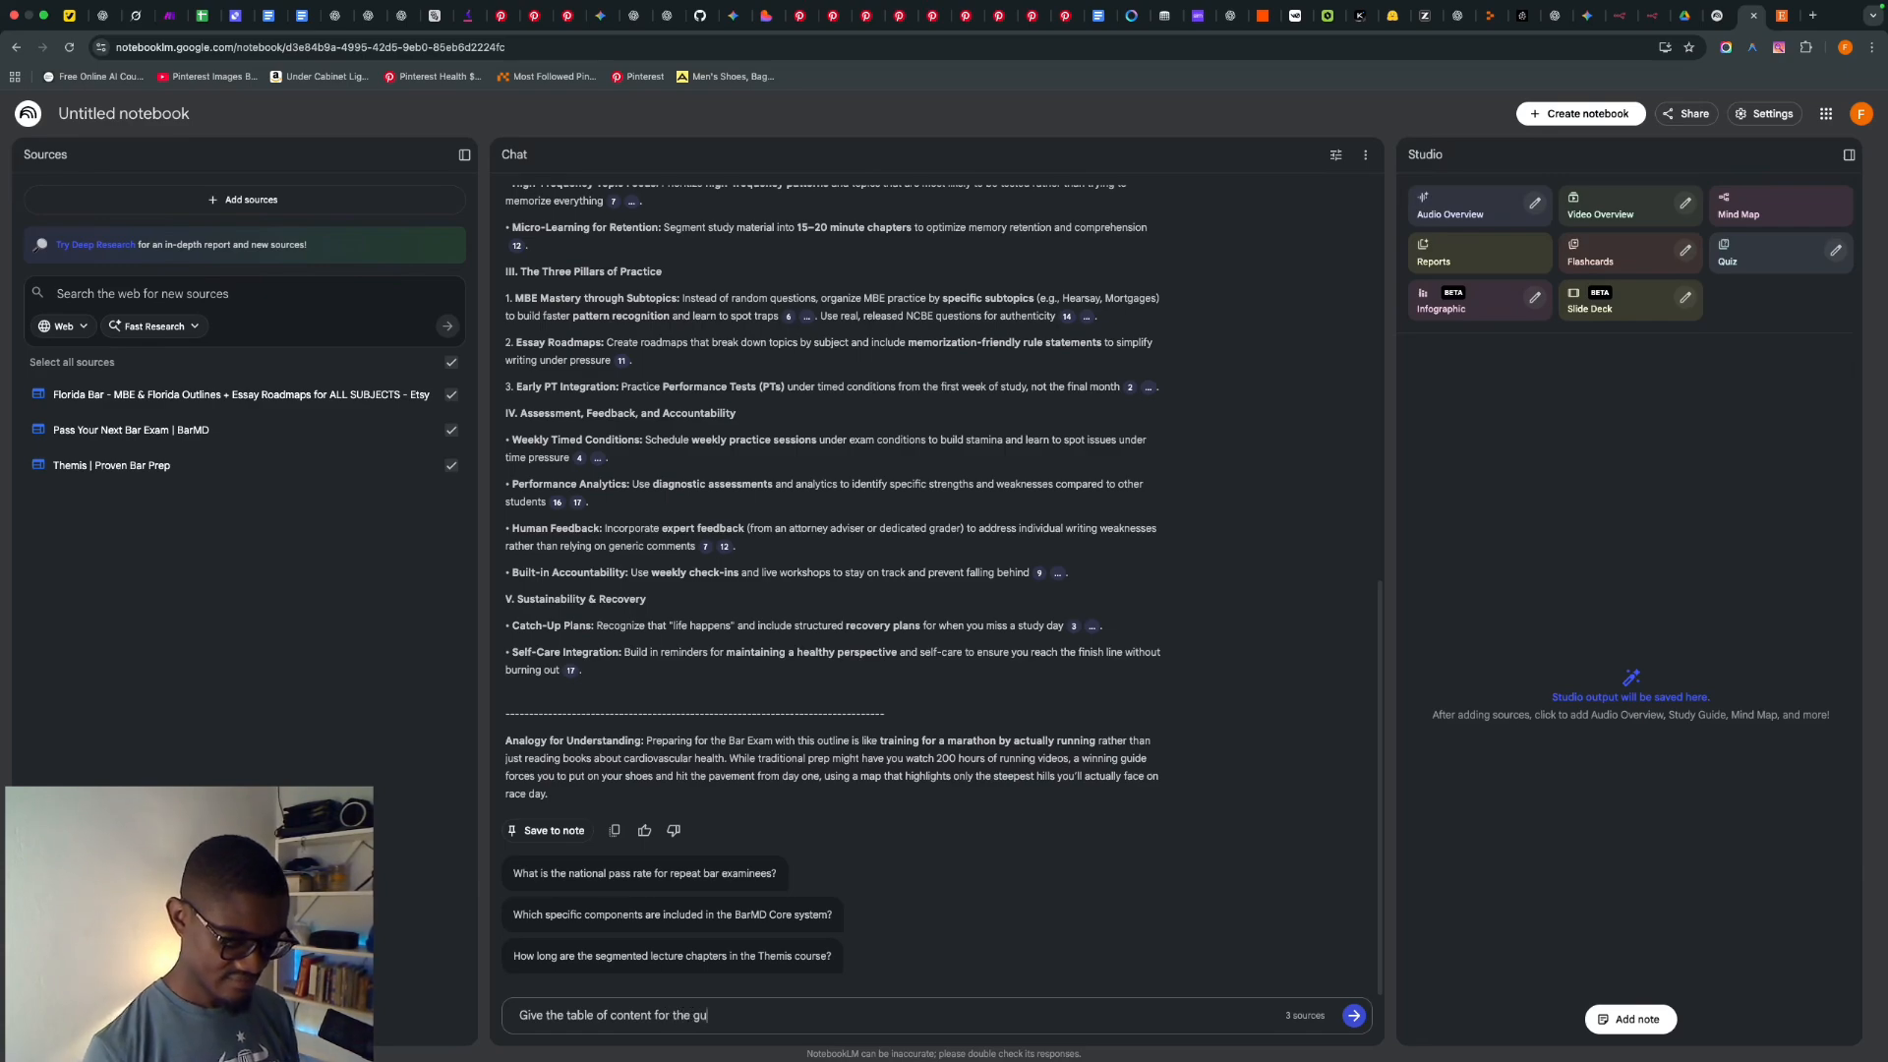
type("e")
key("Return")
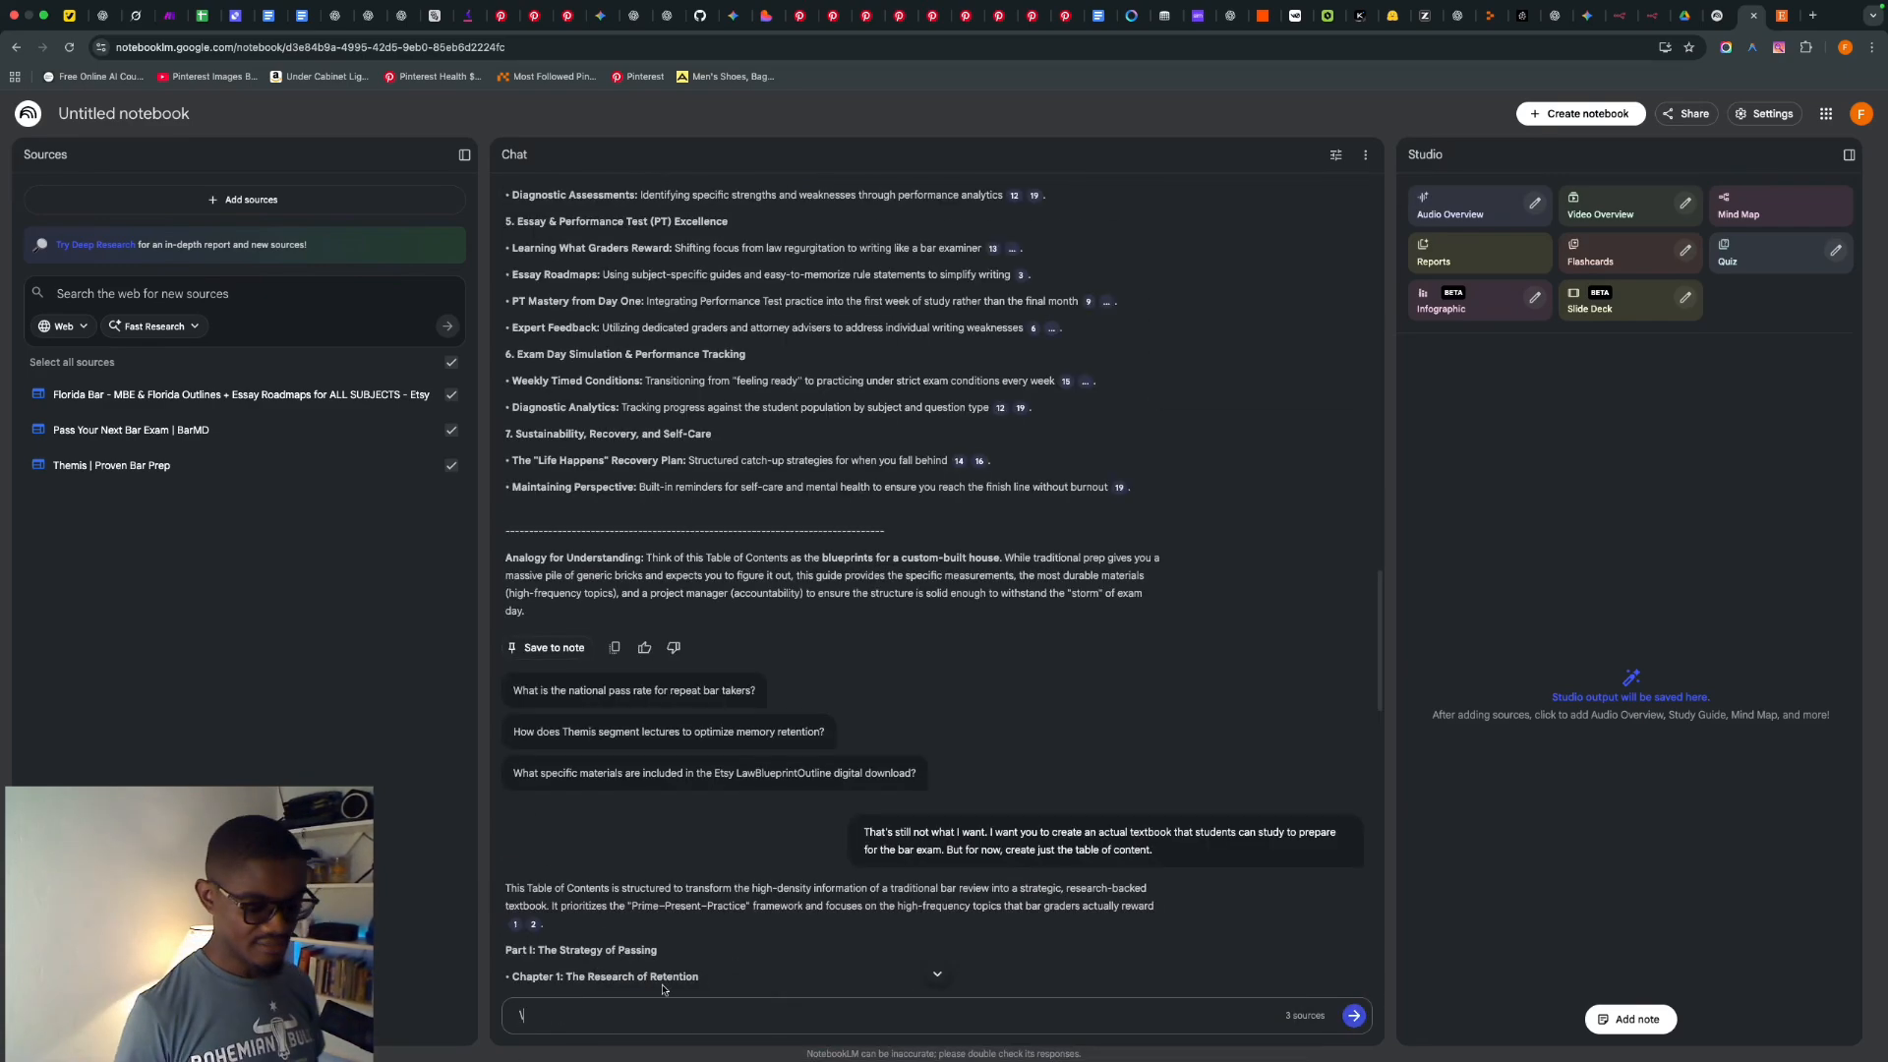
- Clear the stray character from the chat box and review the outline, the guide's table of contents and the textbook's table of contents
key("BackSpace")
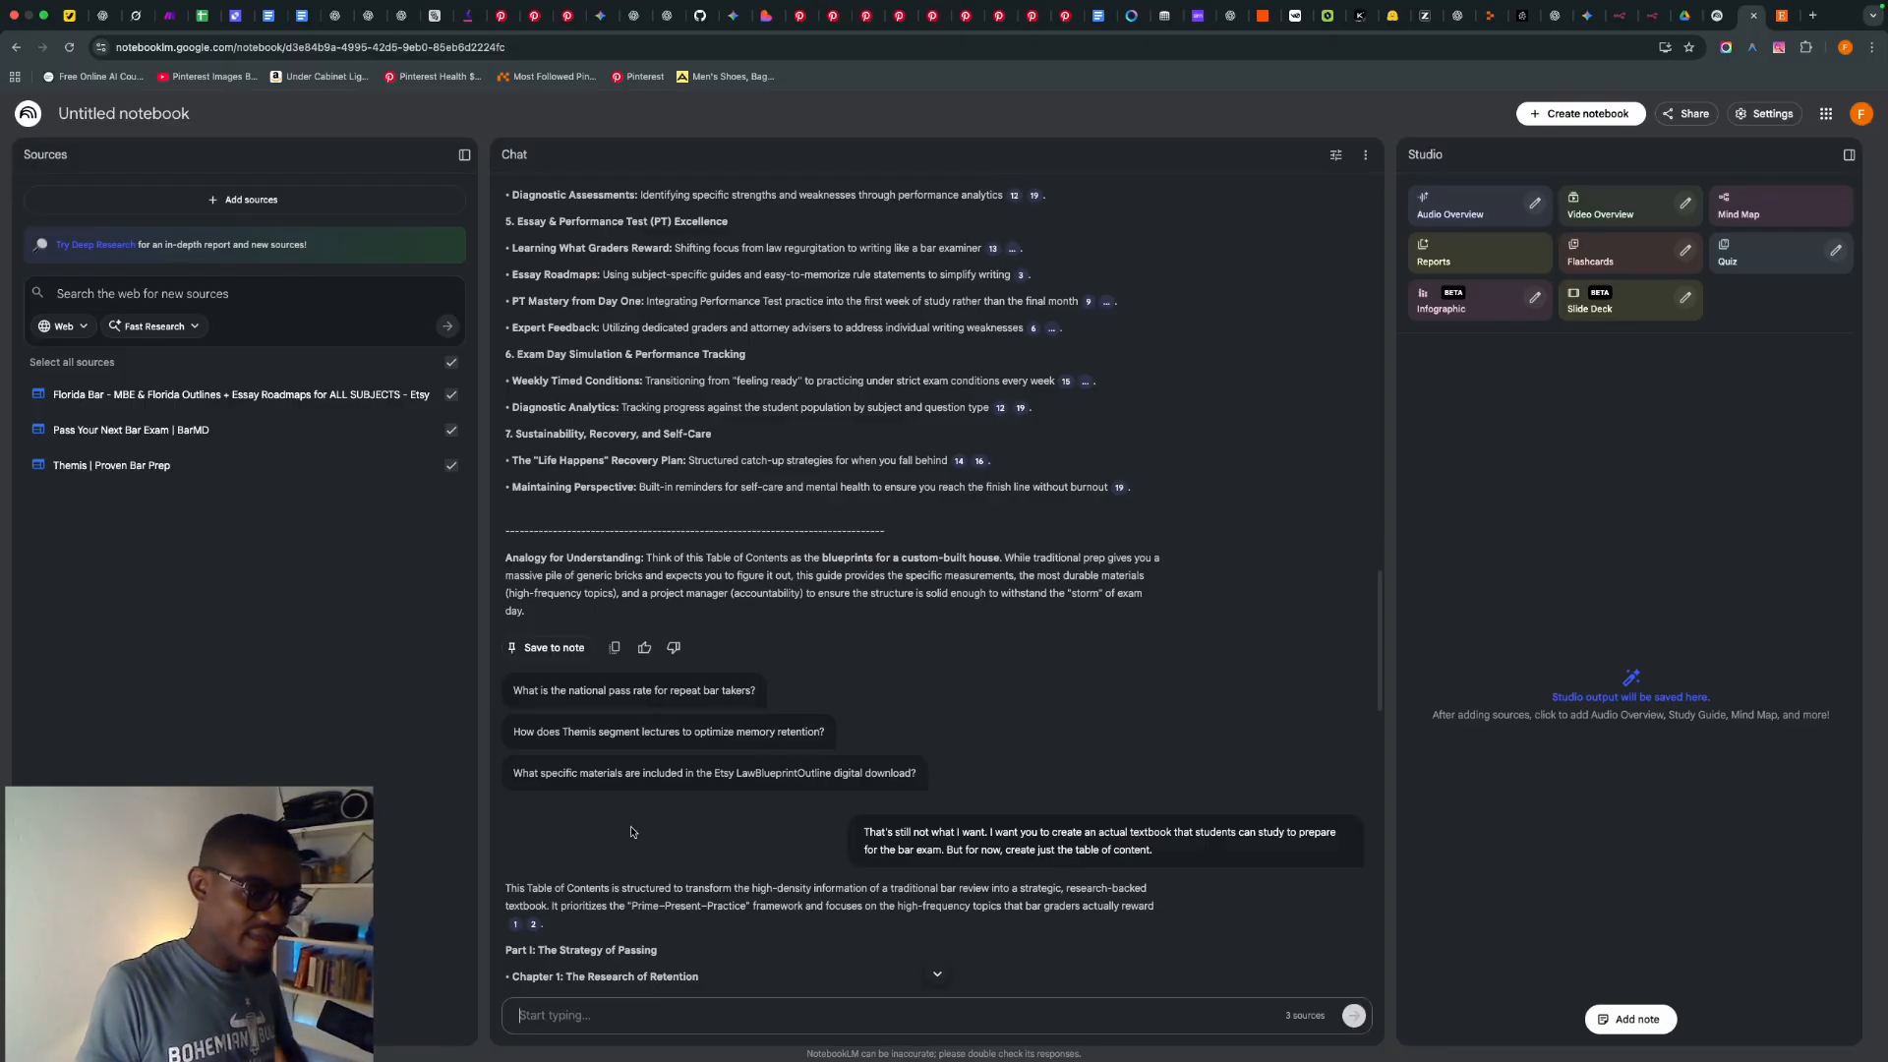
scroll(676, 813, "down", 15)
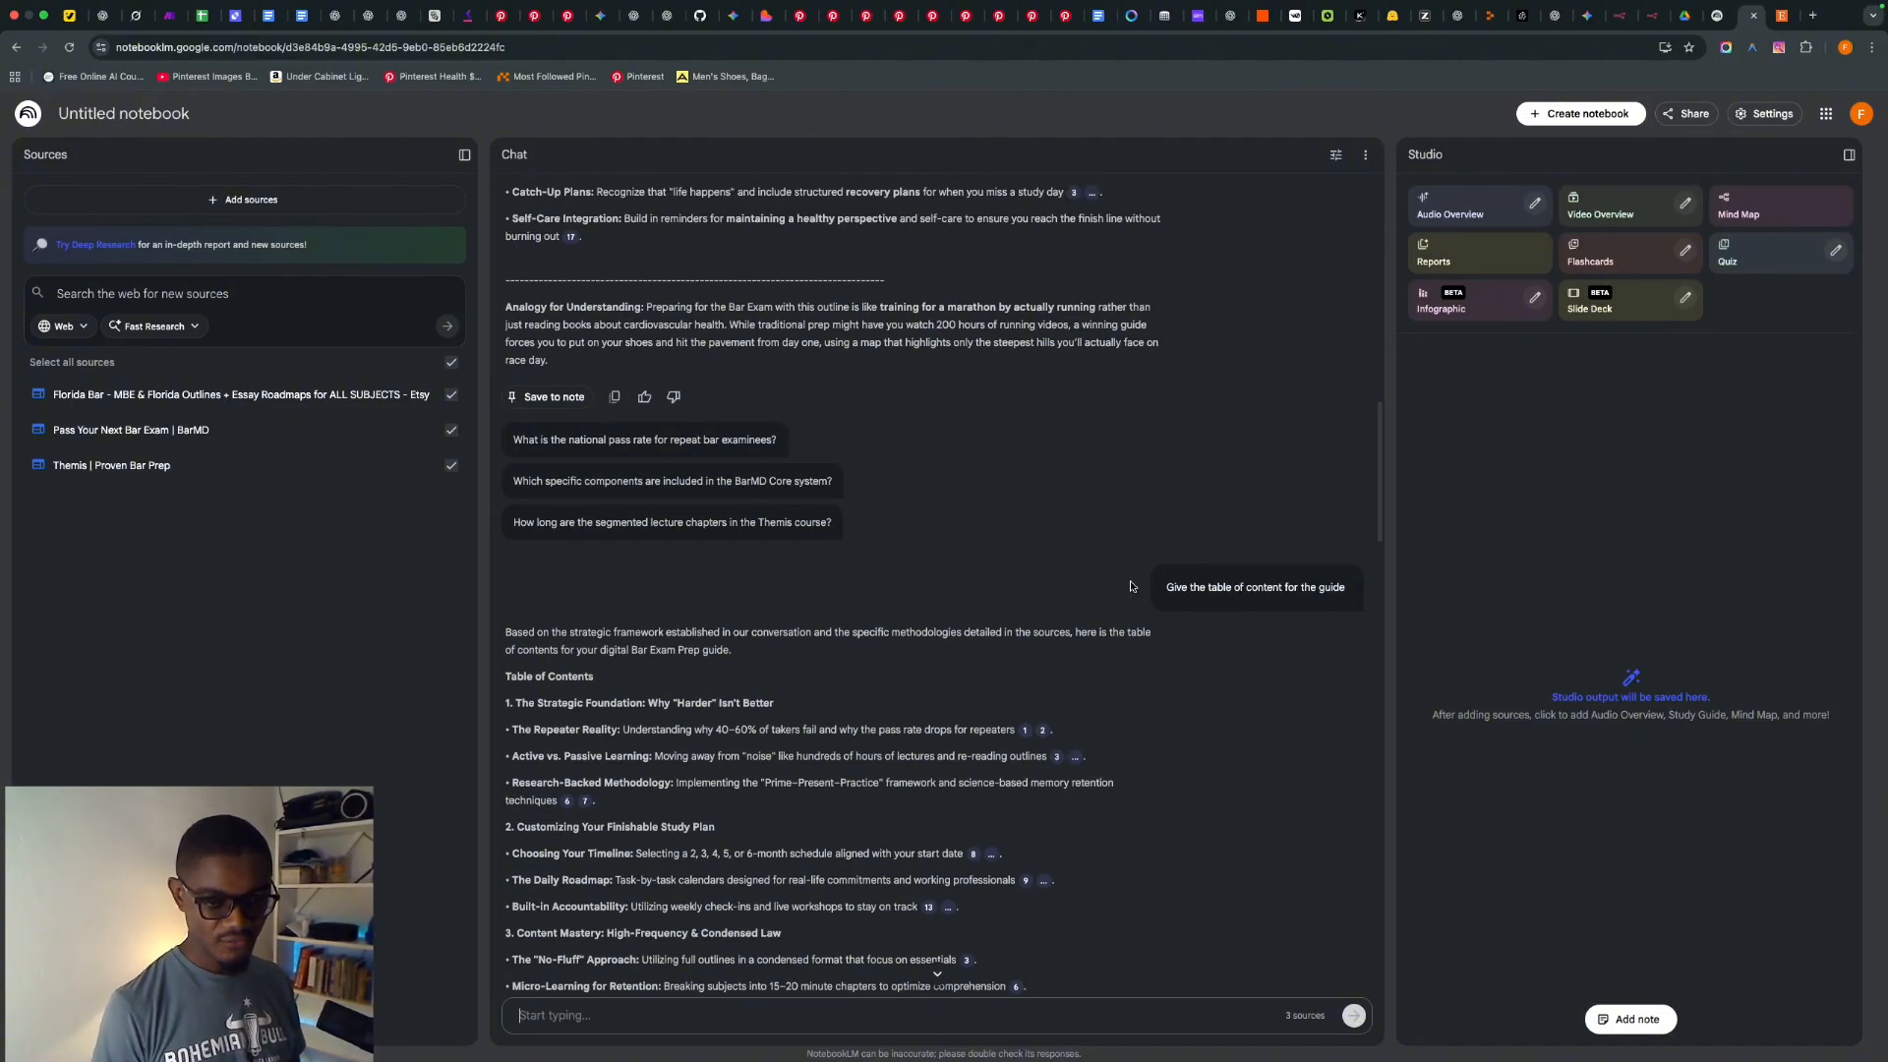
scroll(821, 511, "up", 7)
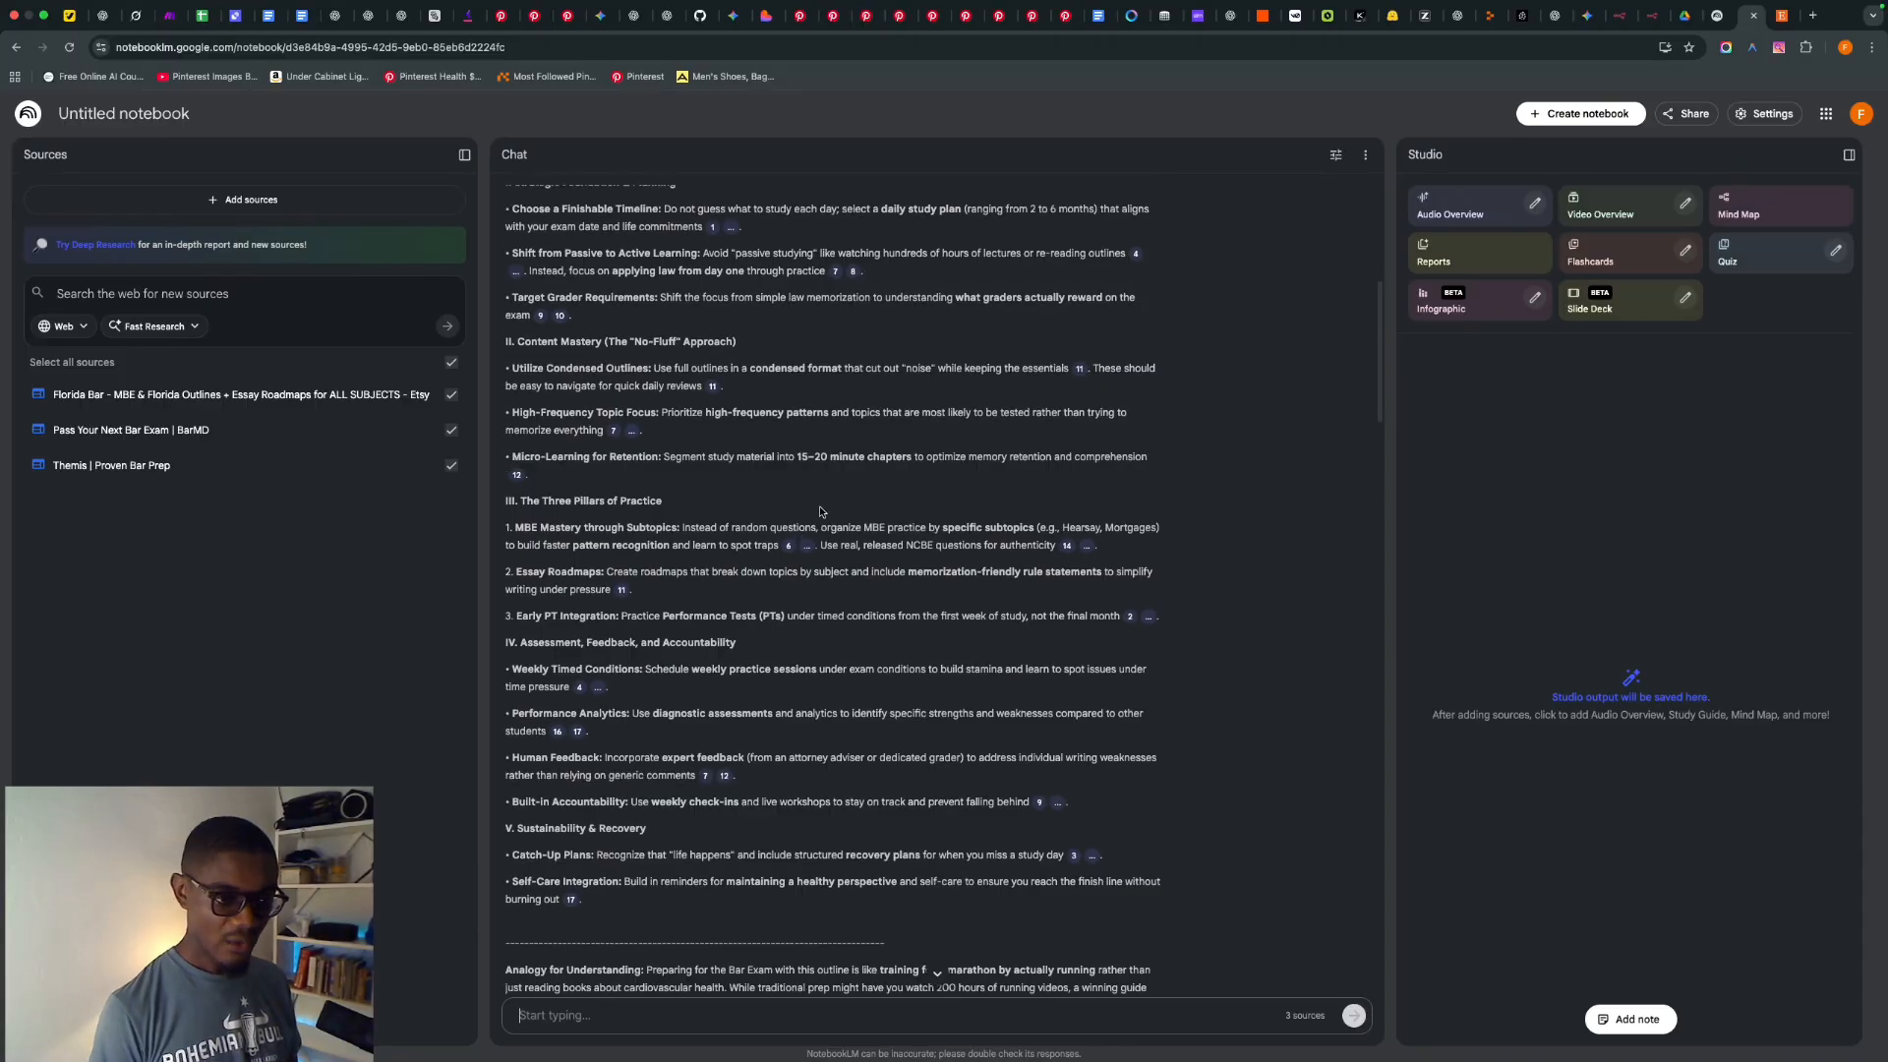
scroll(821, 511, "down", 2)
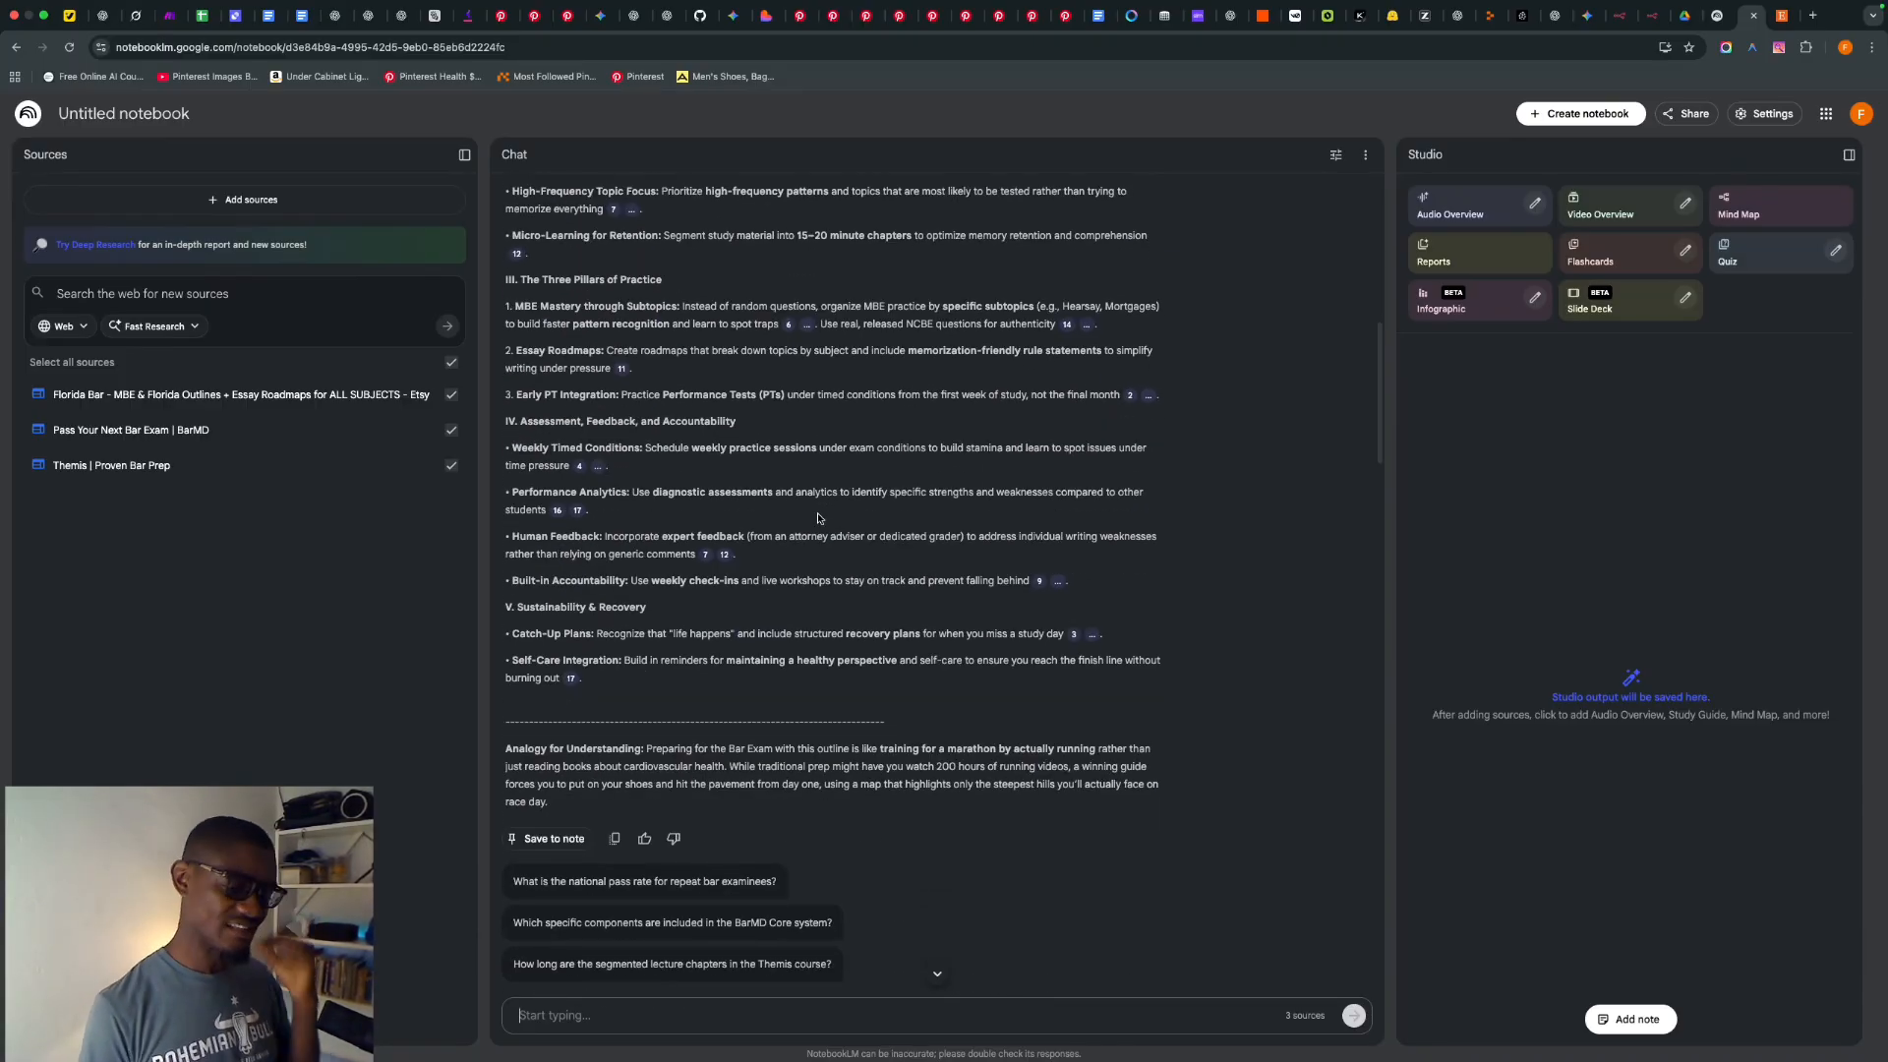
scroll(821, 521, "down", 10)
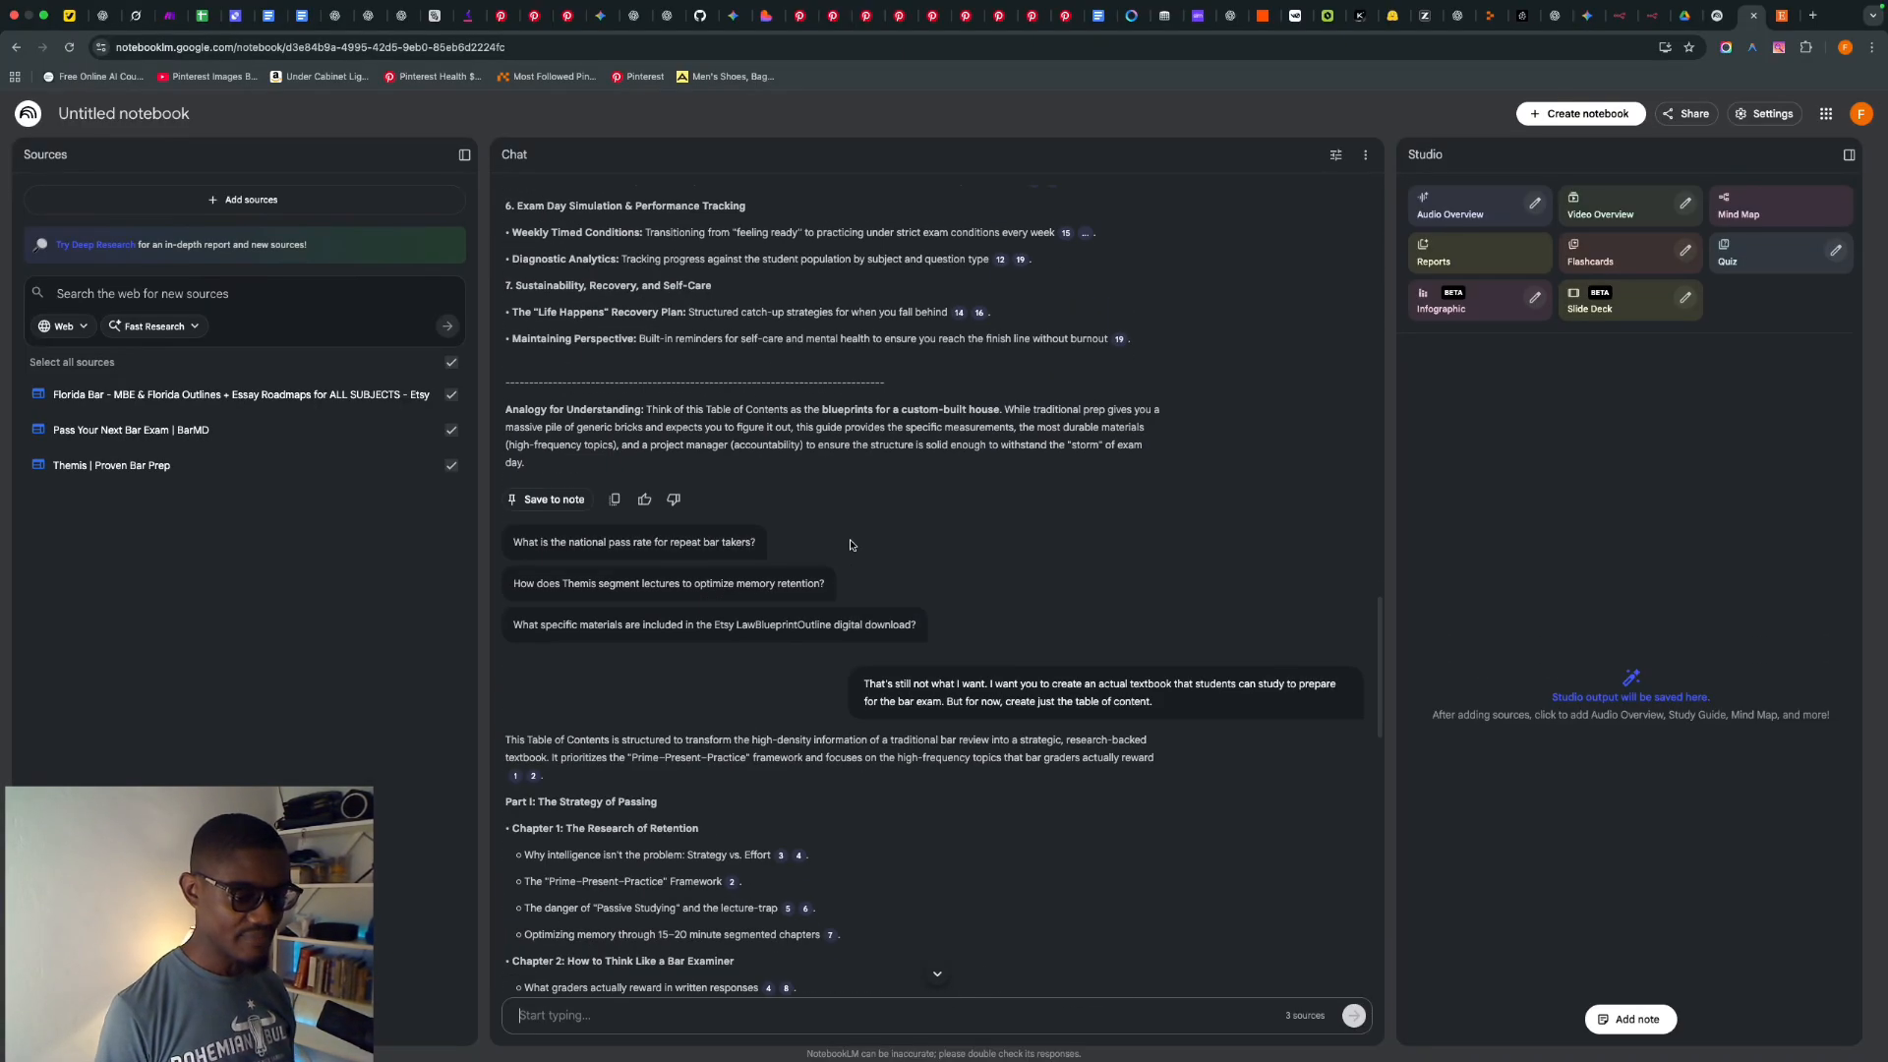
scroll(851, 545, "down", 2)
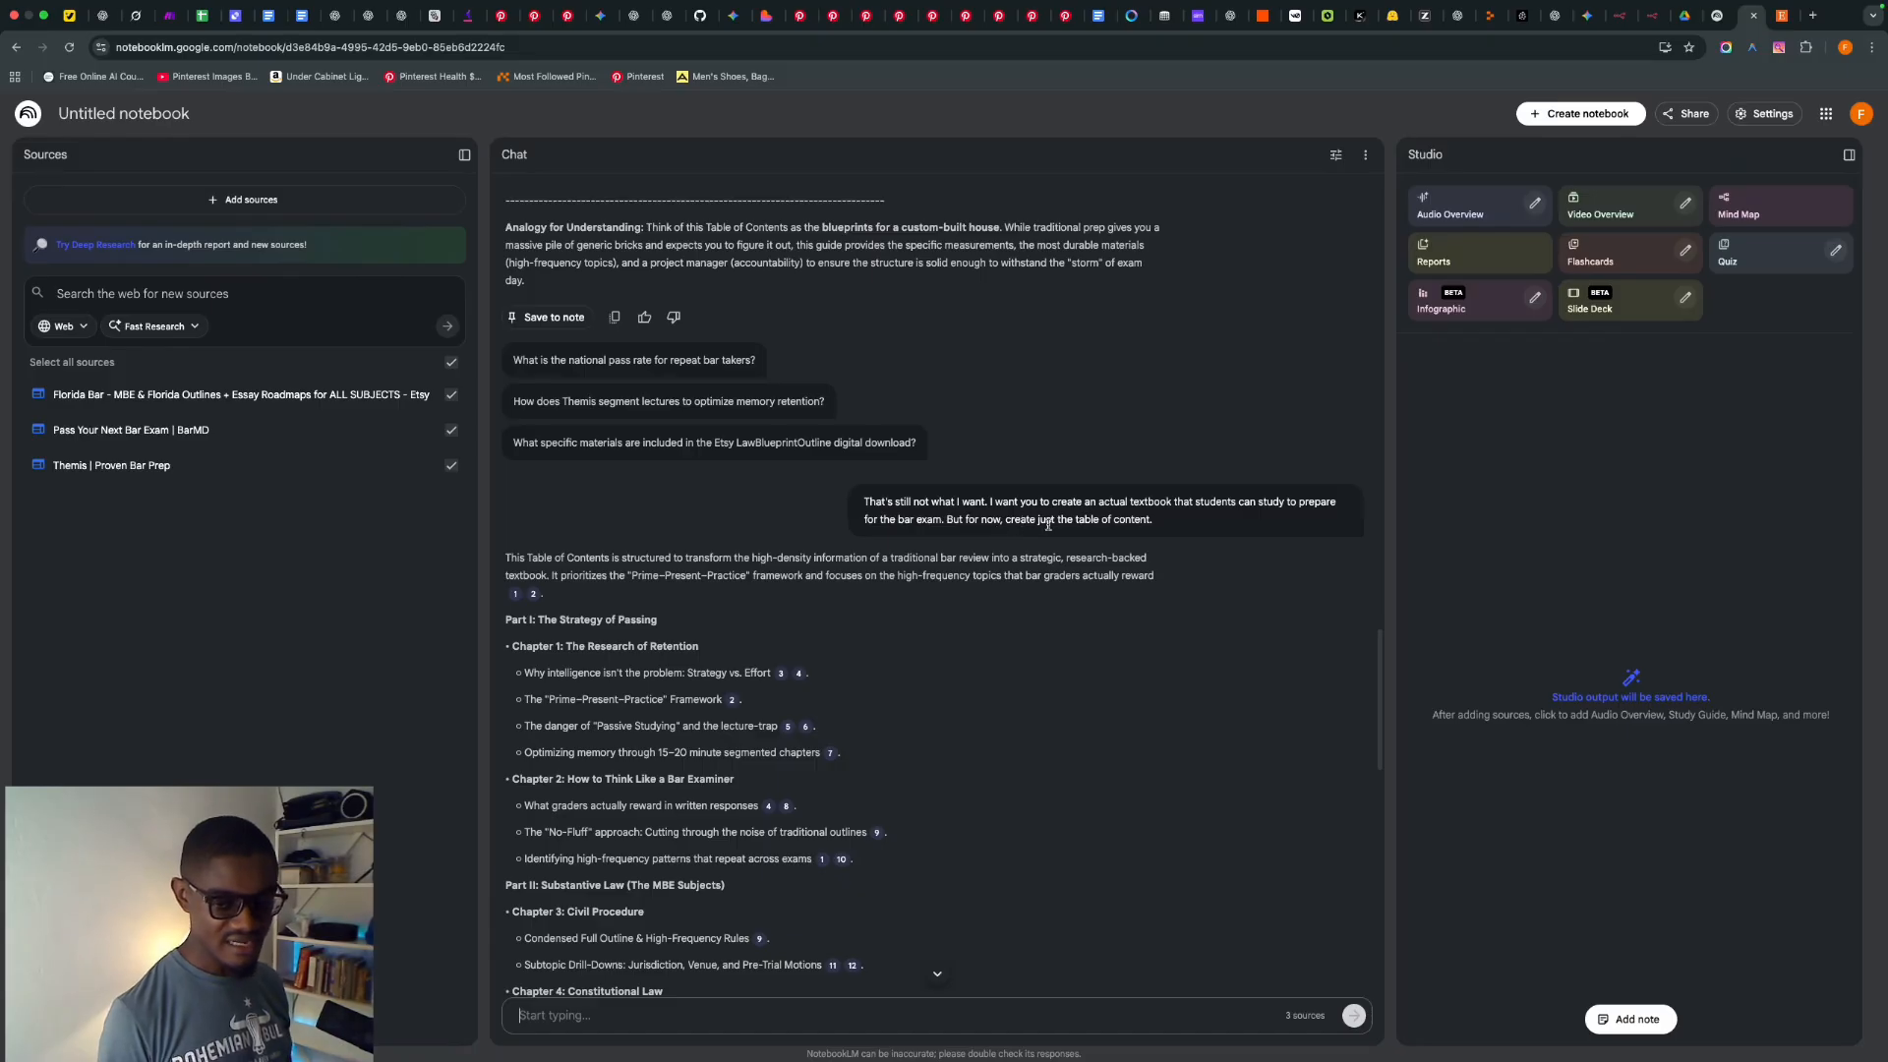
scroll(695, 479, "down", 5)
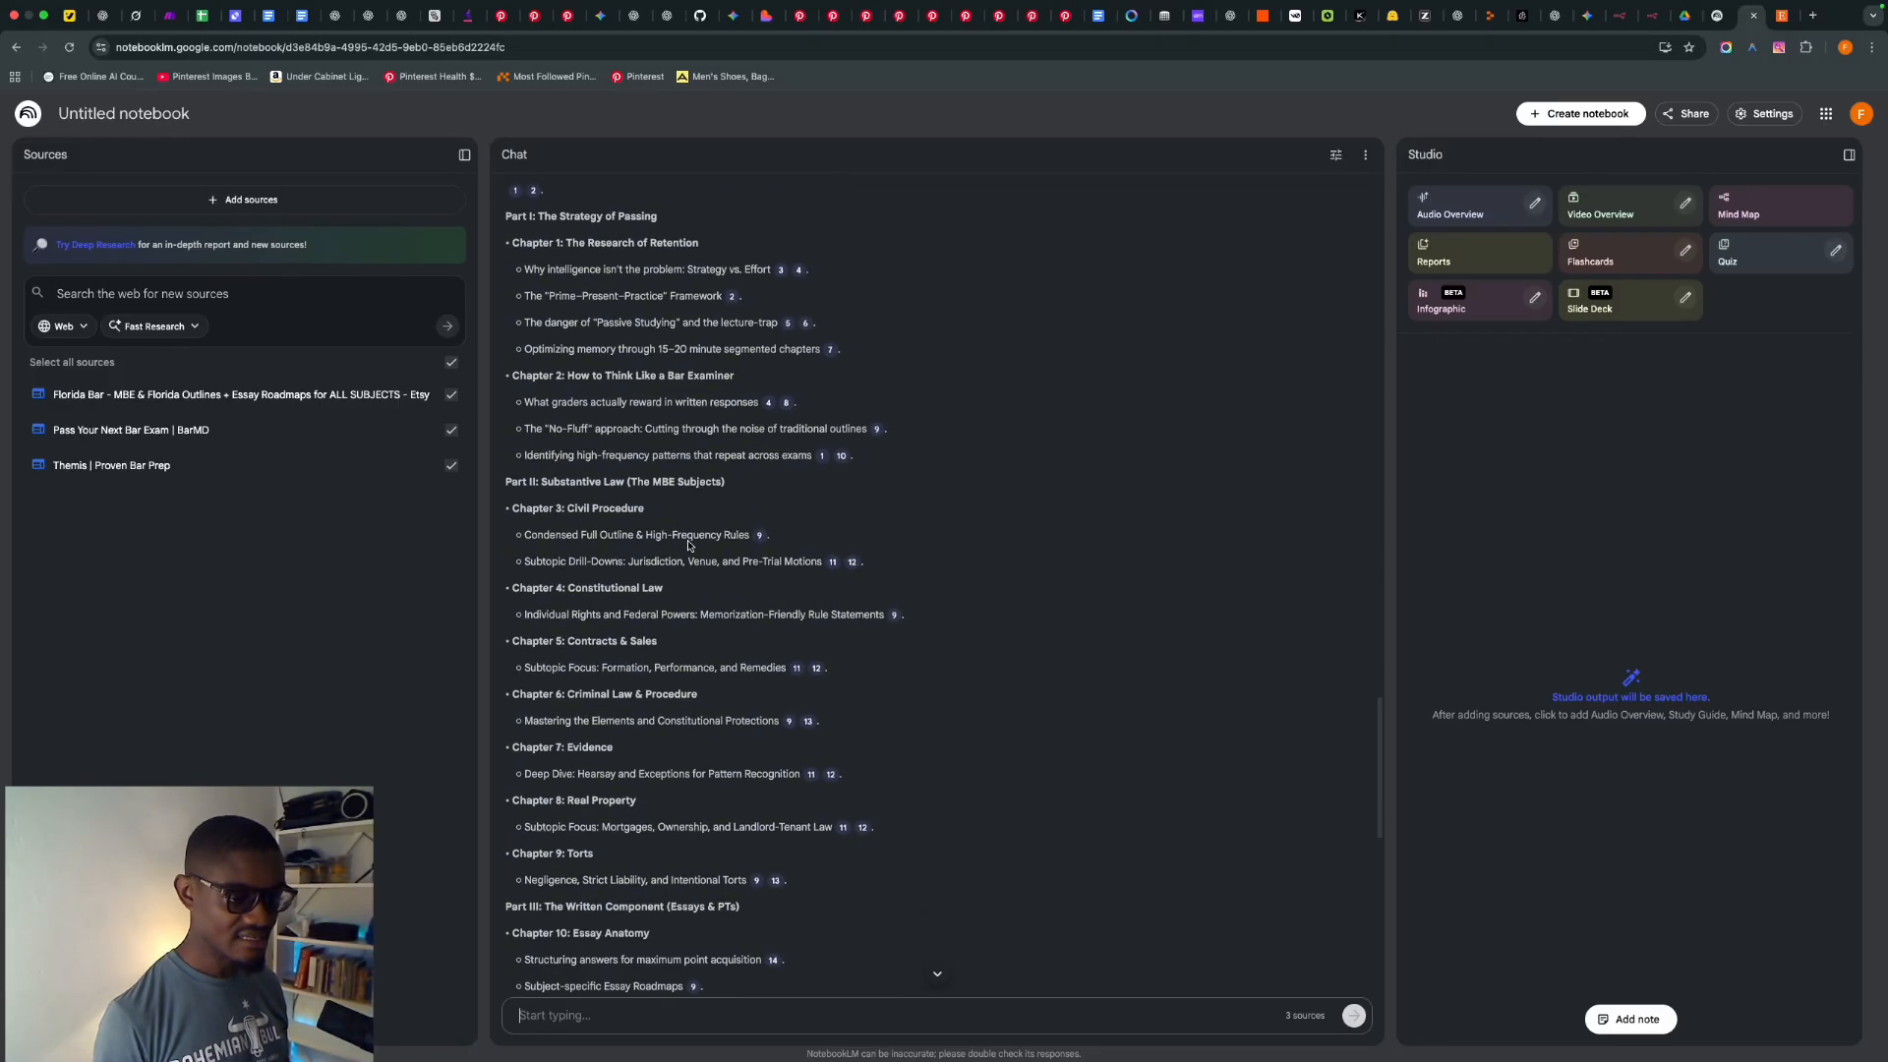
scroll(695, 478, "down", 5)
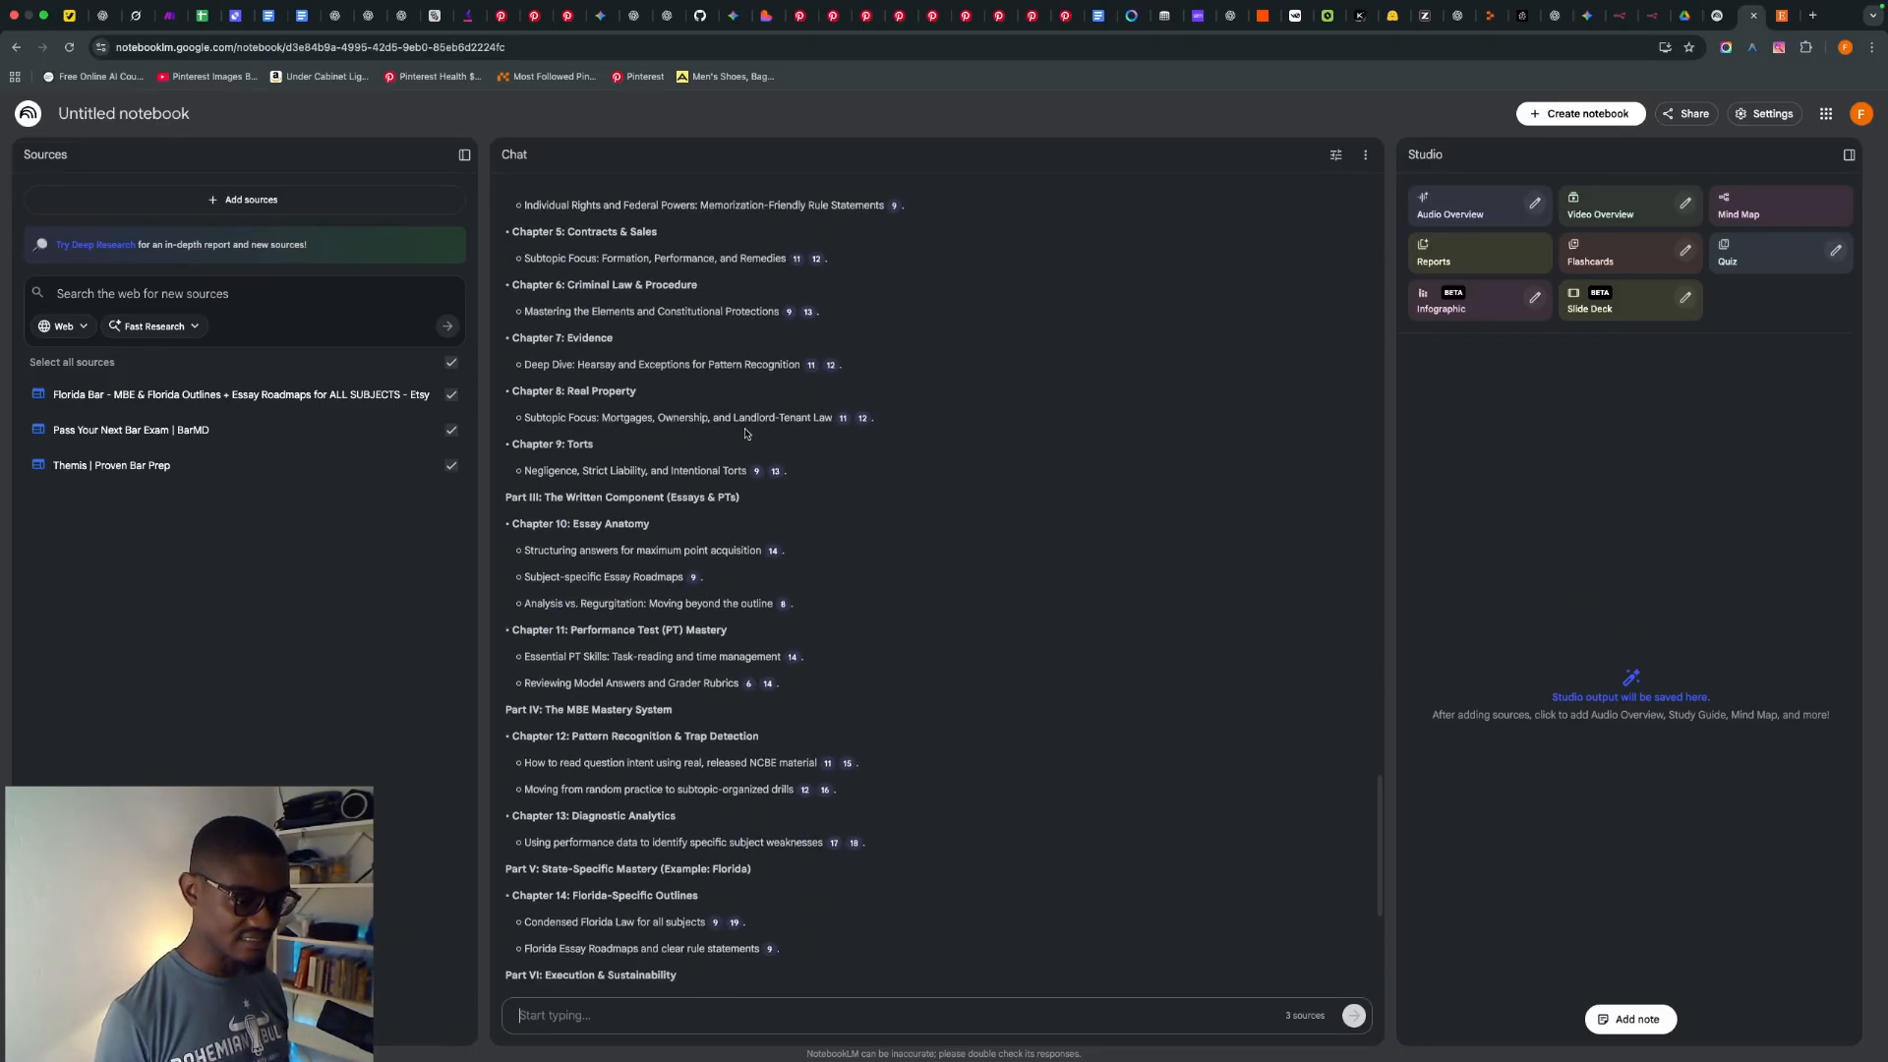
scroll(746, 434, "up", 5)
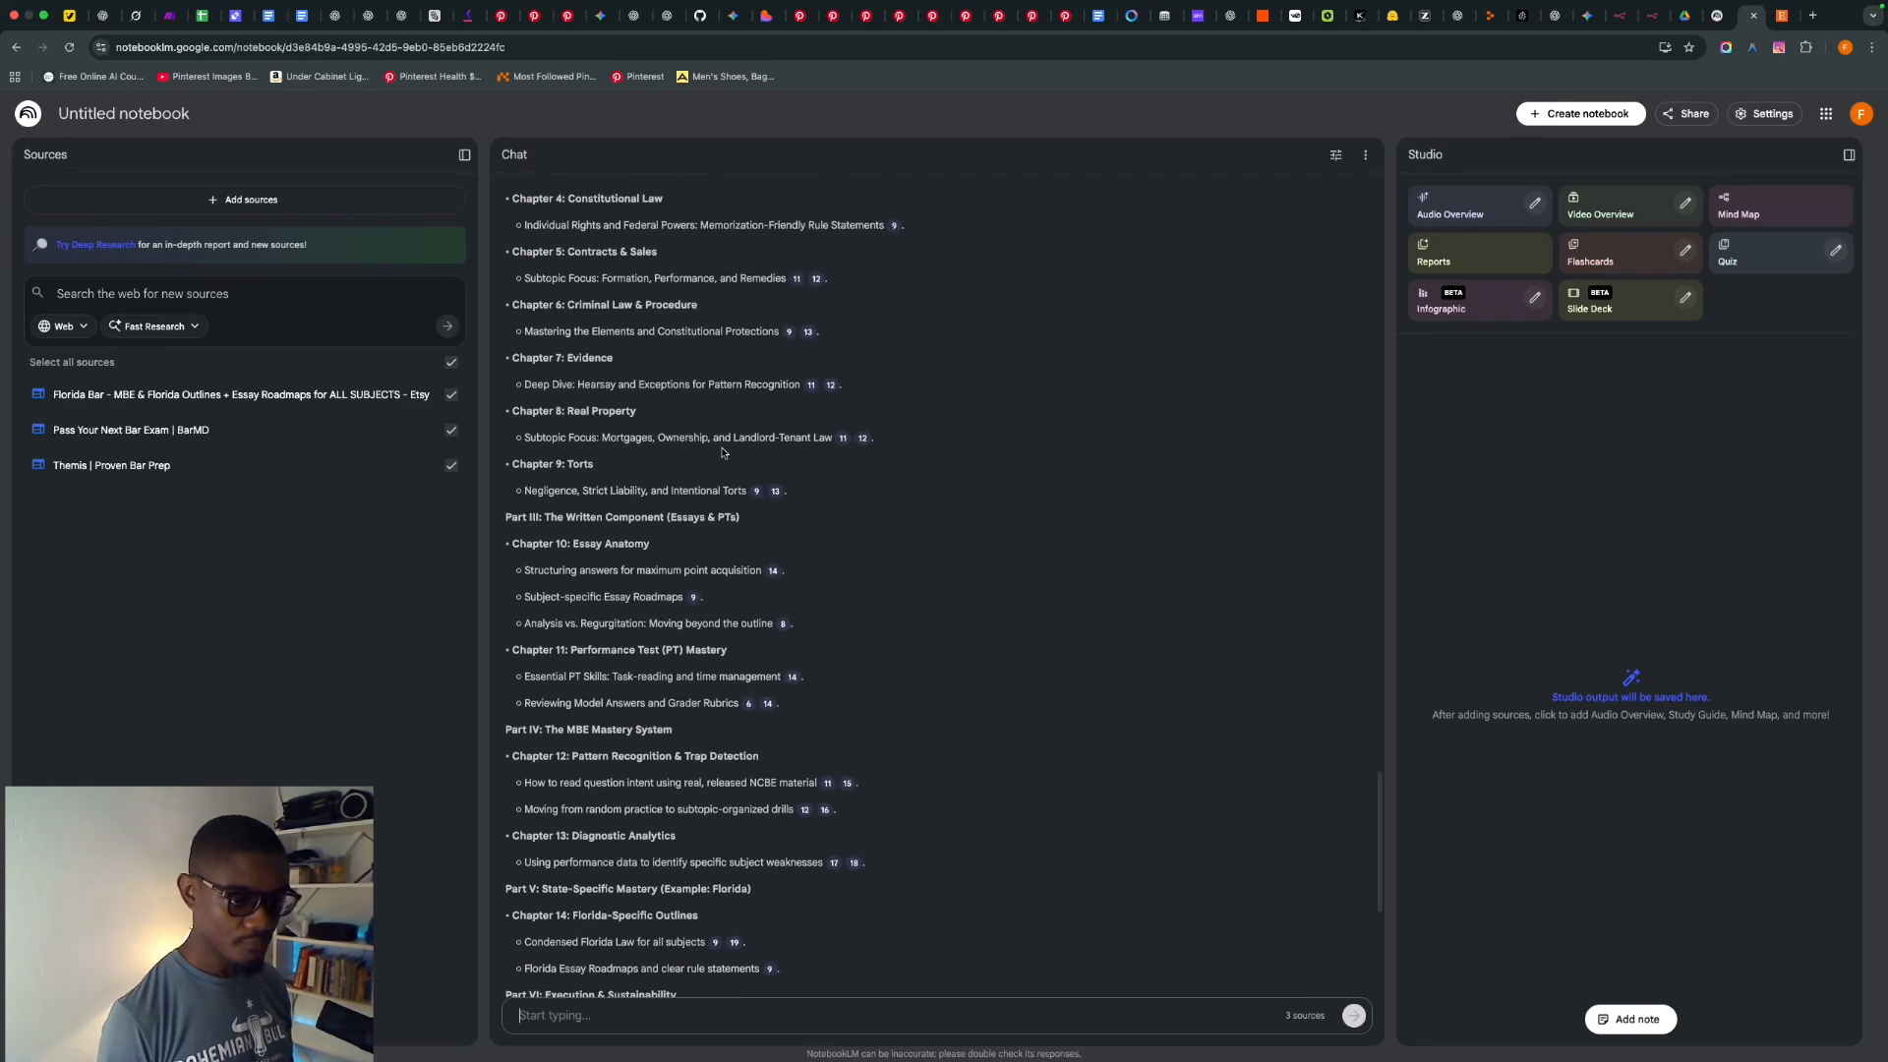
scroll(577, 362, "up", 6)
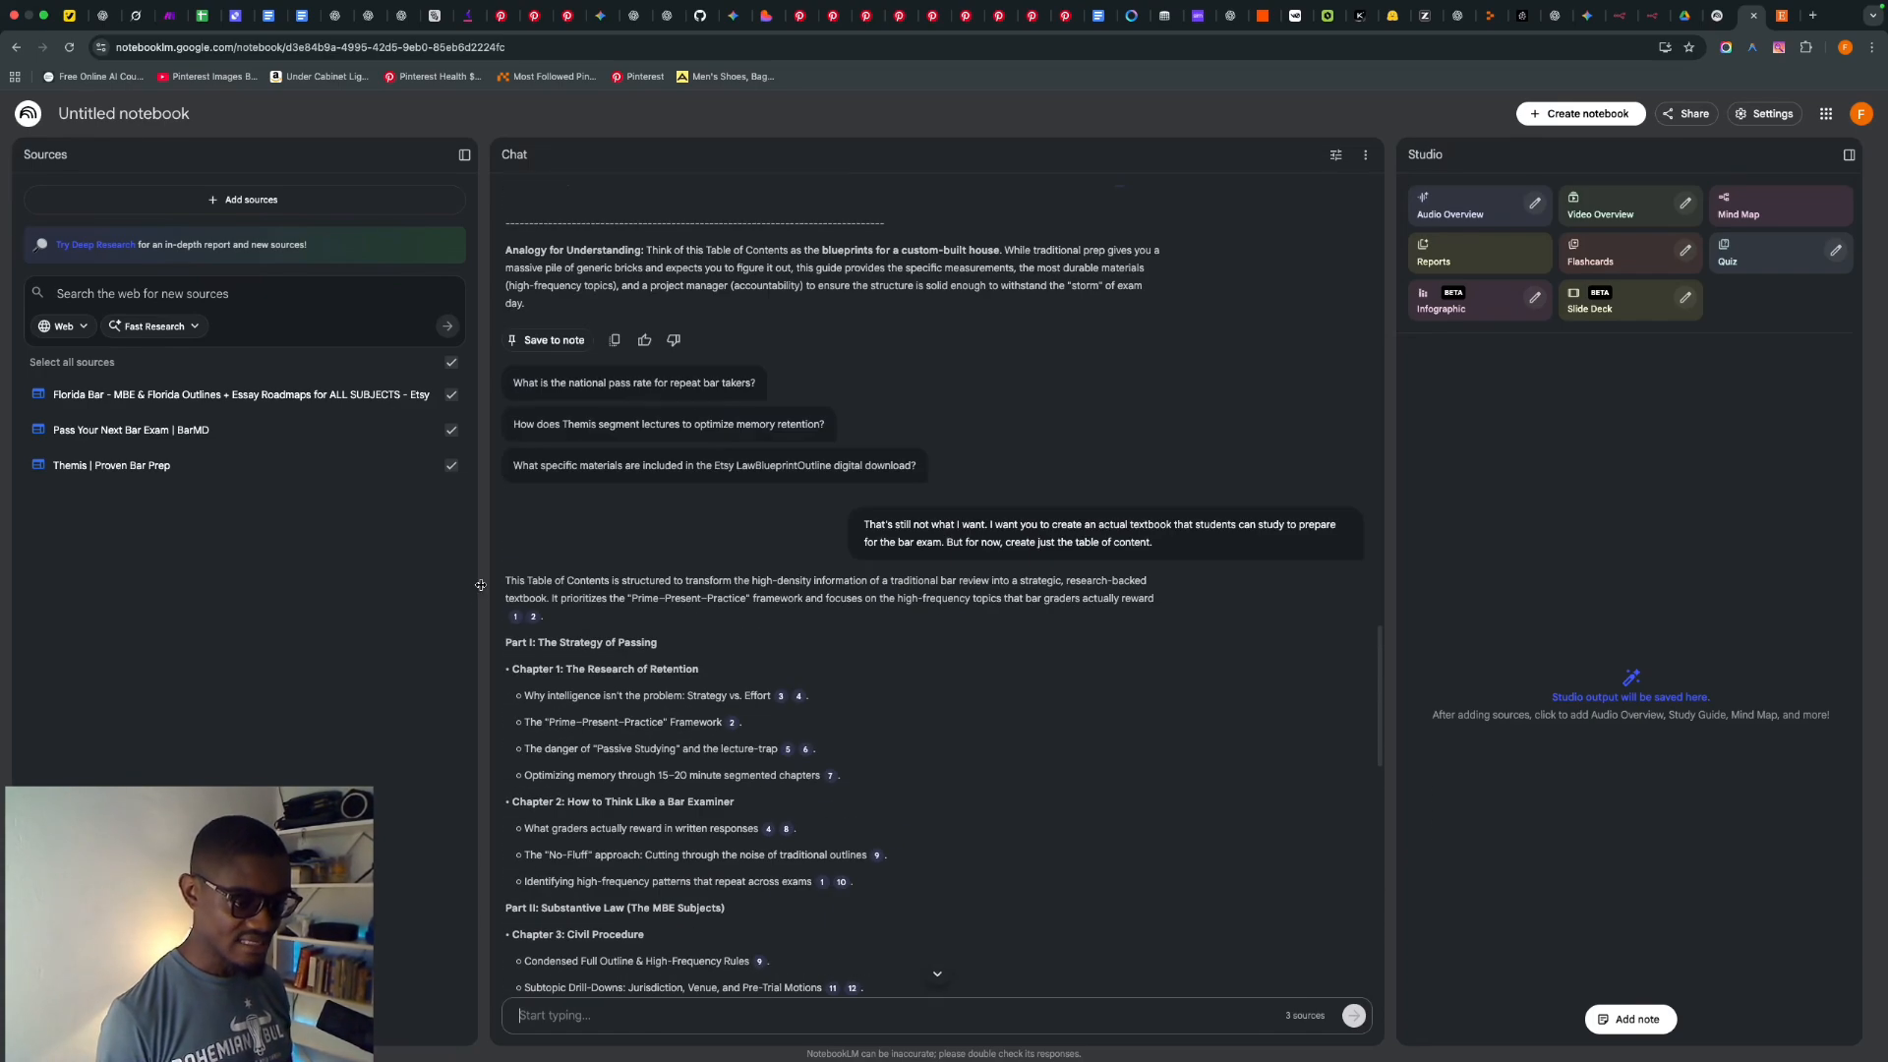
- Copy the textbook's table of contents from Part I through Chapter 16, and switch to Canva
left_click_drag(507, 642, 866, 864)
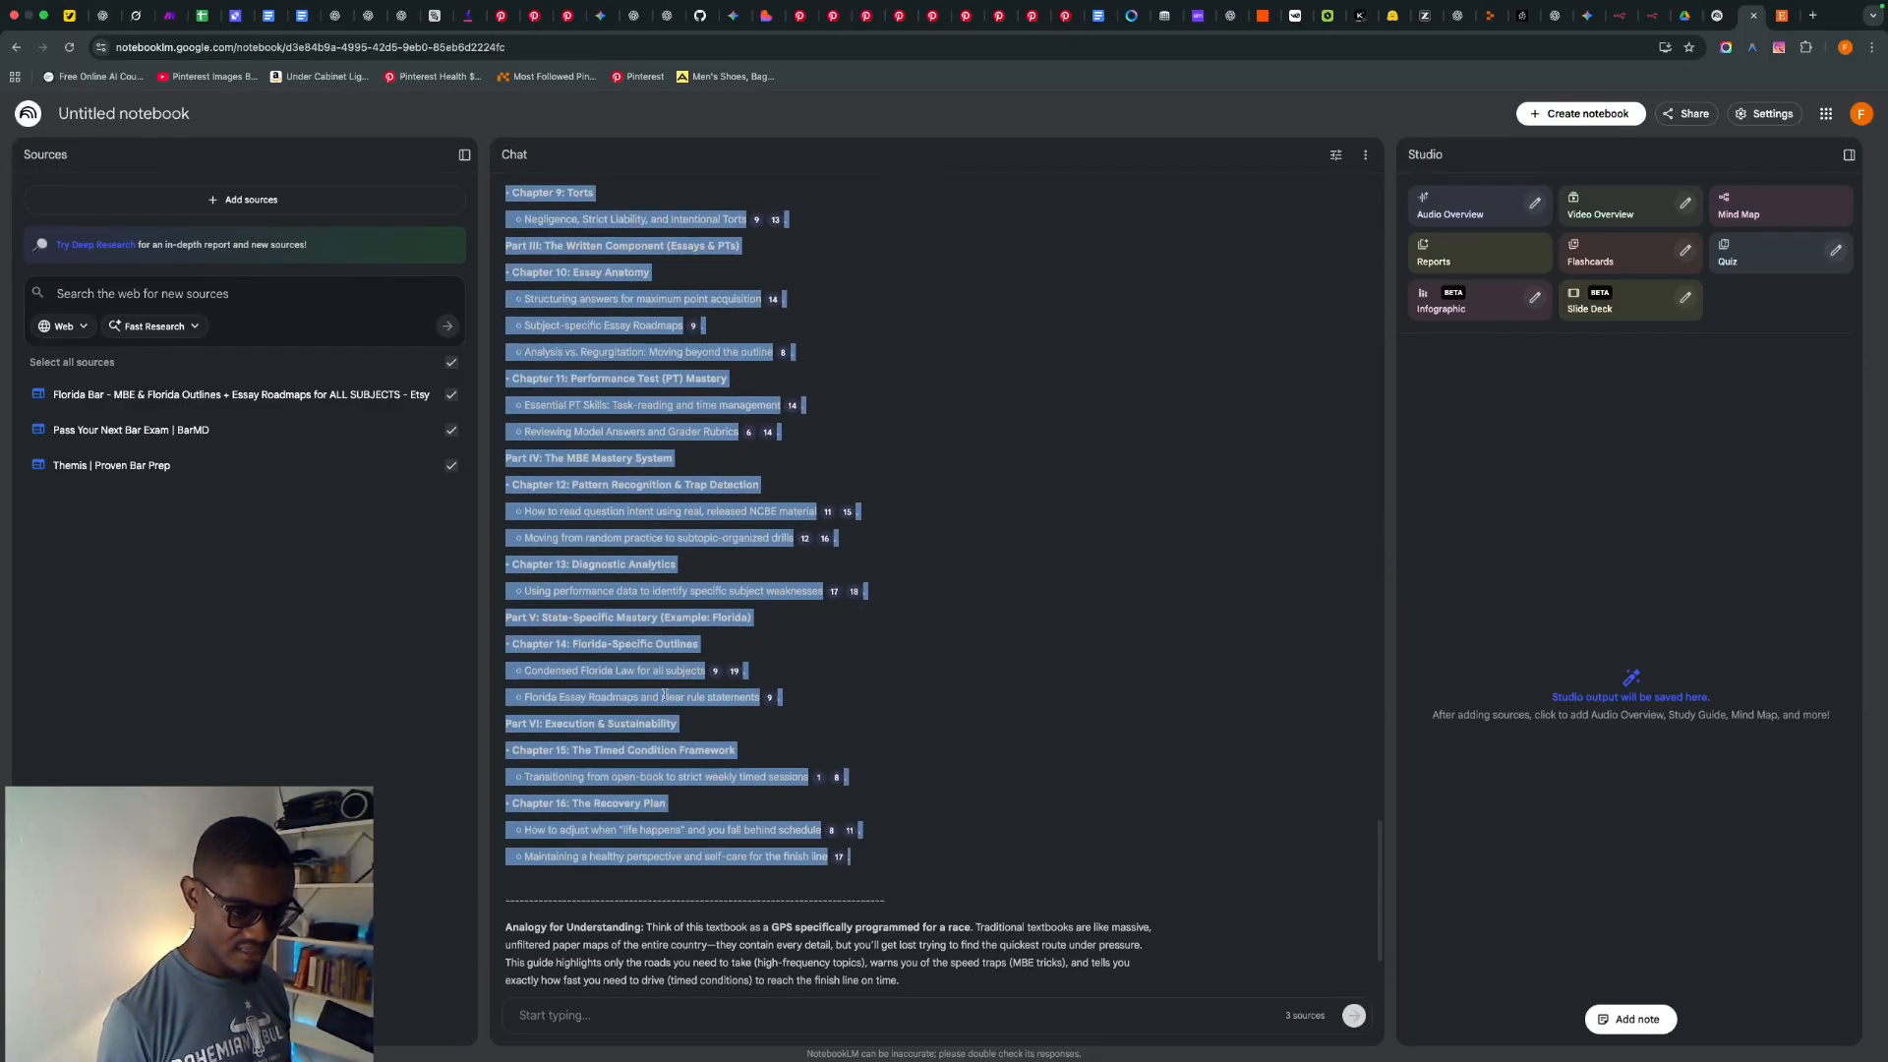
right_click(651, 665)
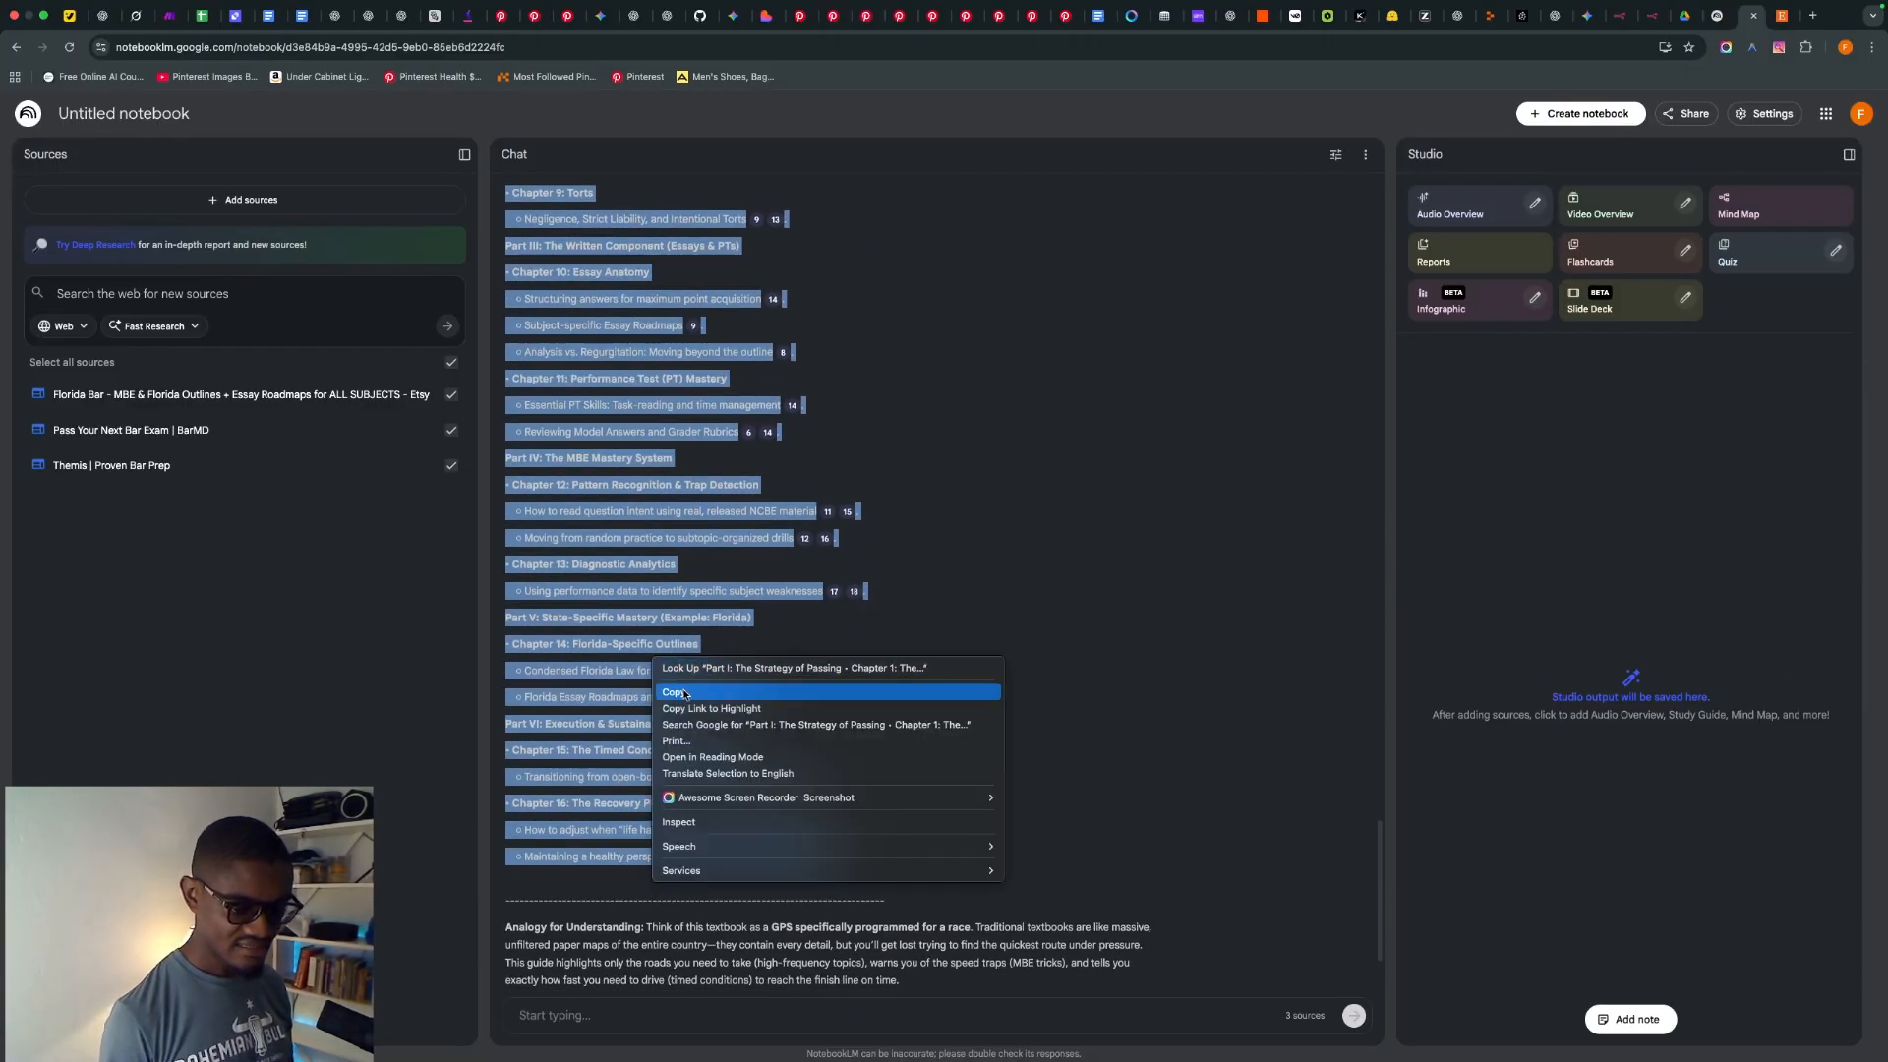
left_click(687, 693)
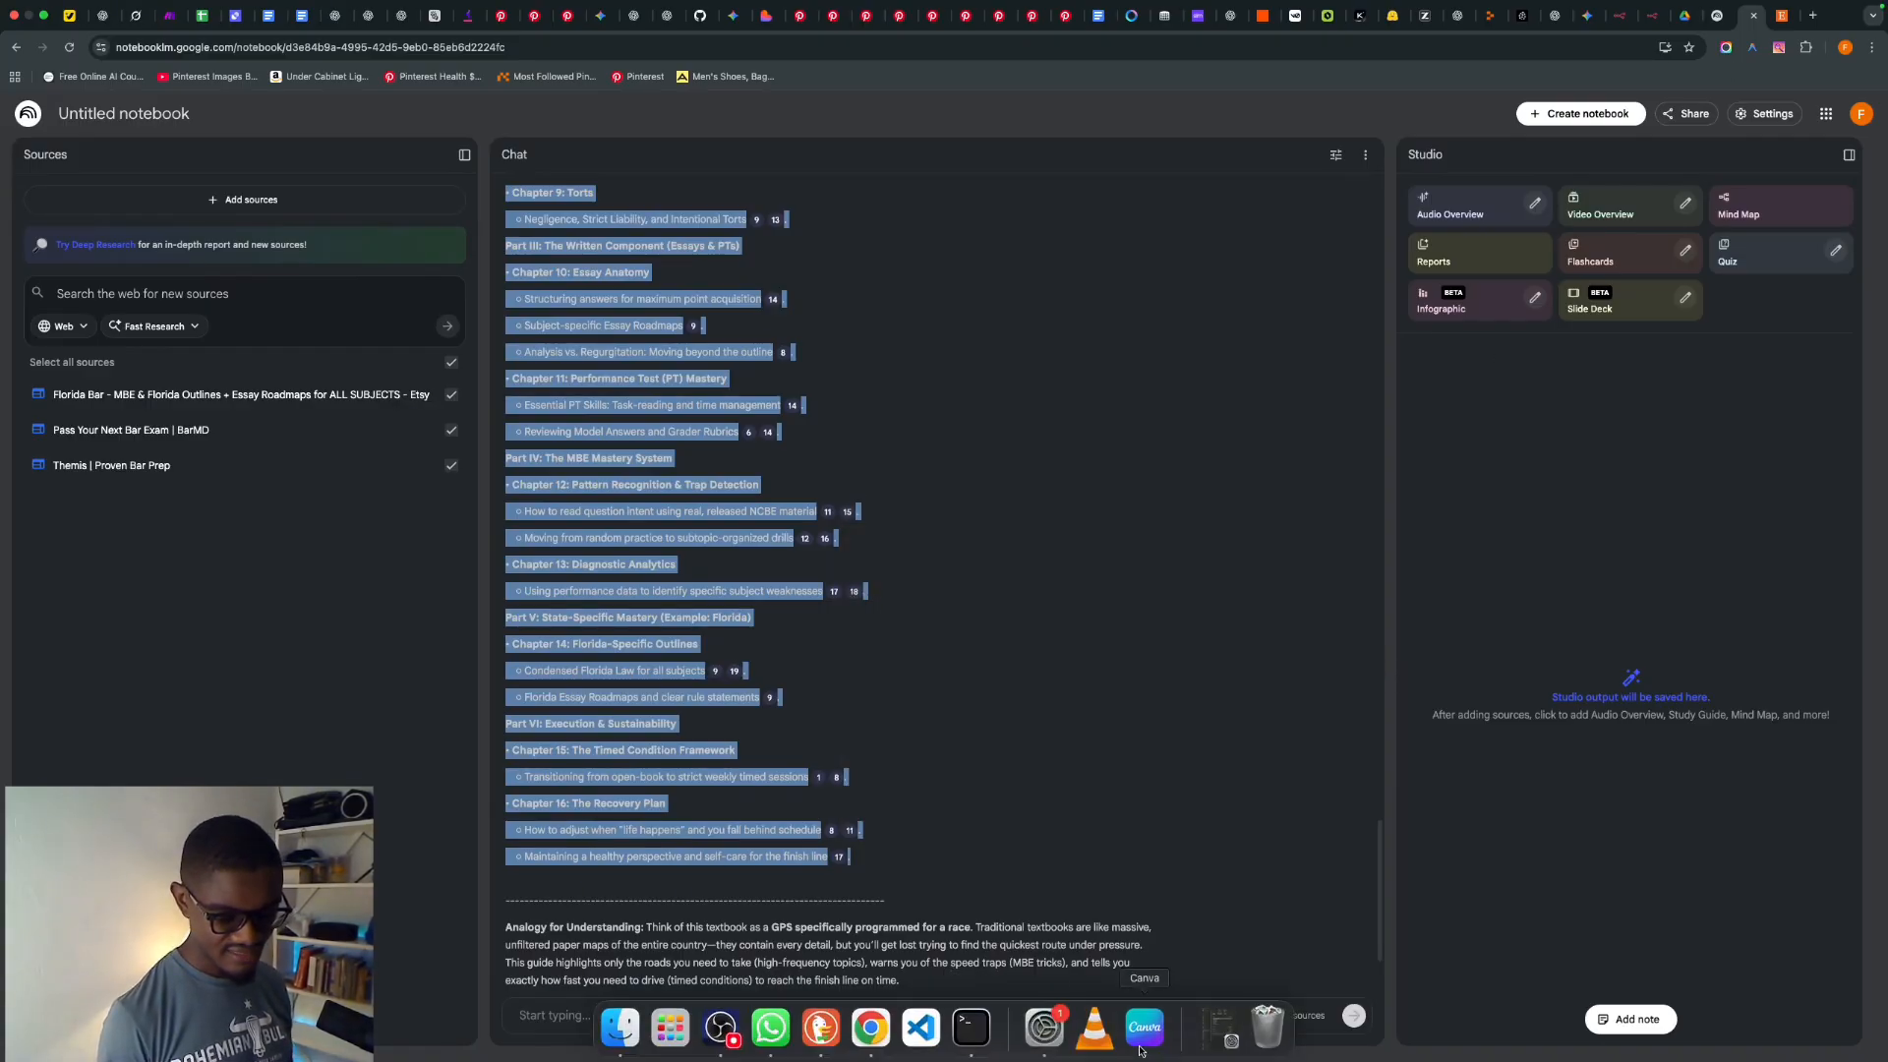
left_click(1143, 1051)
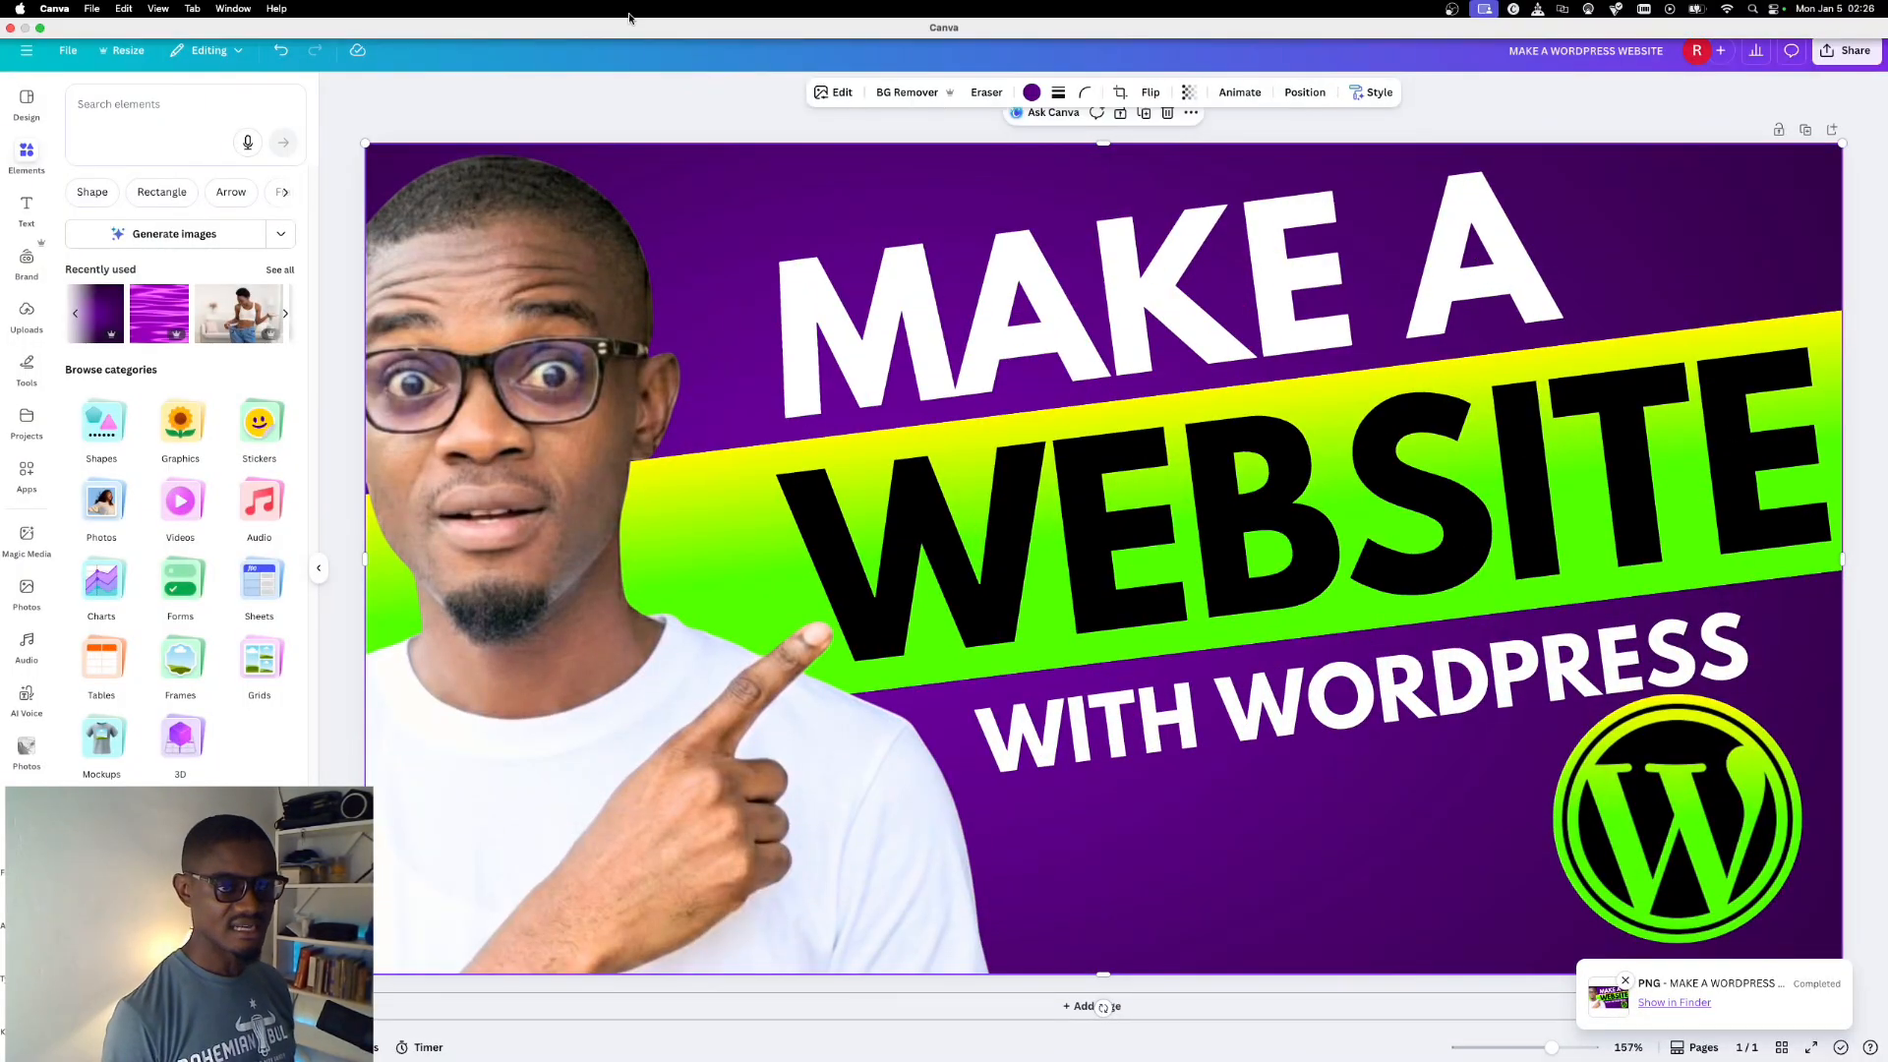
- Try to create an Ebook Cover design by searching the design types for "ebook", and close its blank tab
left_click(635, 17)
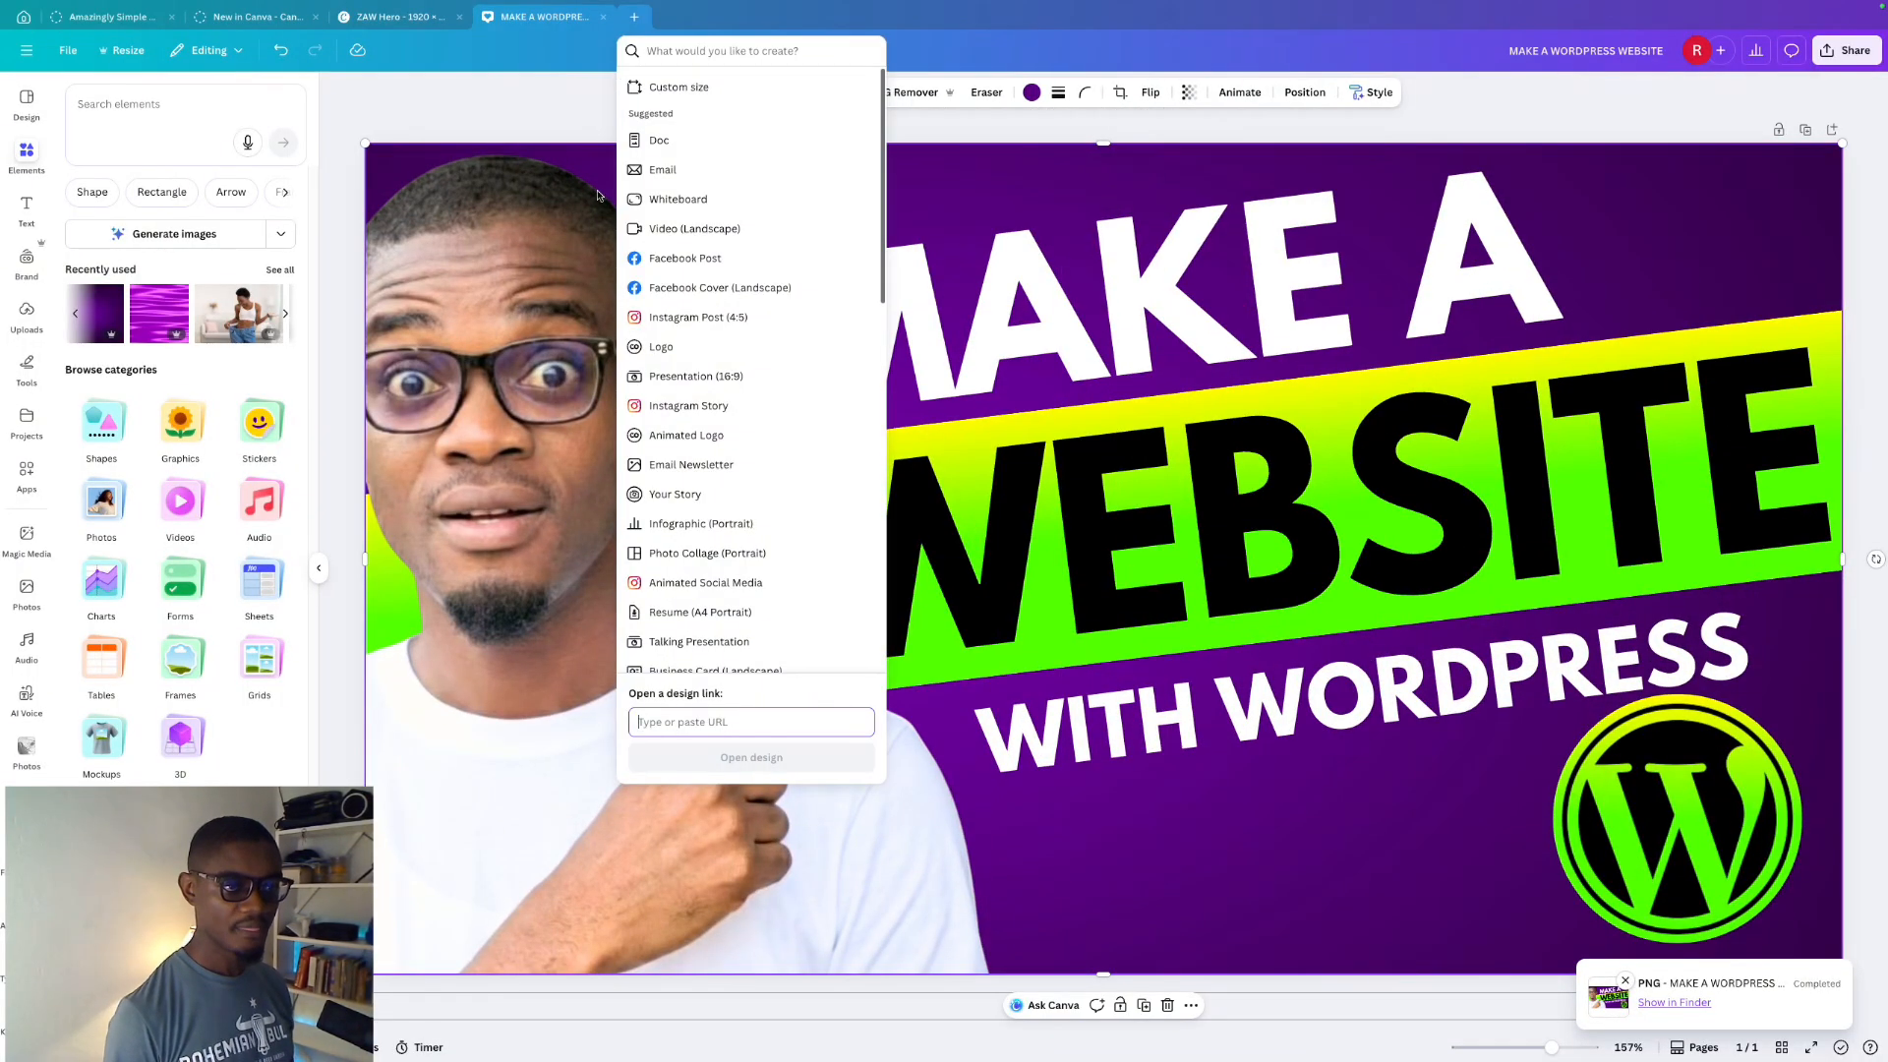
left_click(709, 51)
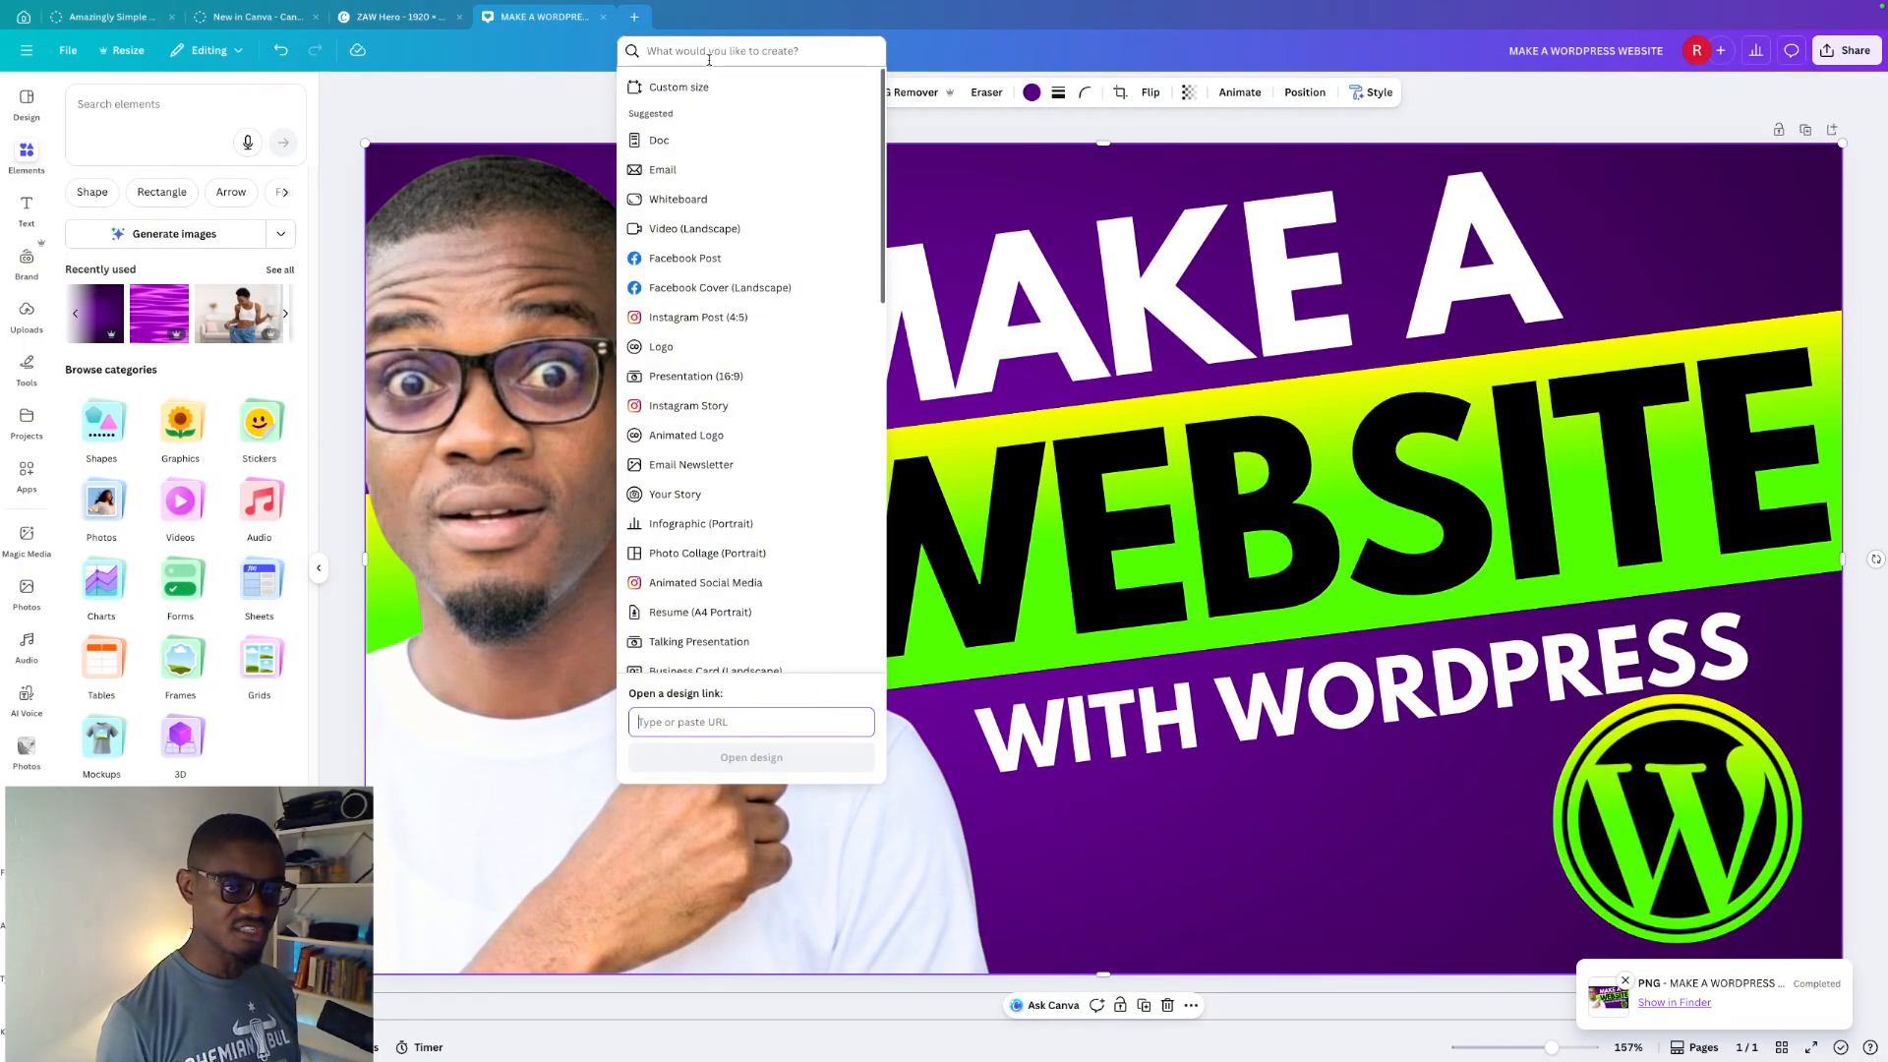
type("eboiok")
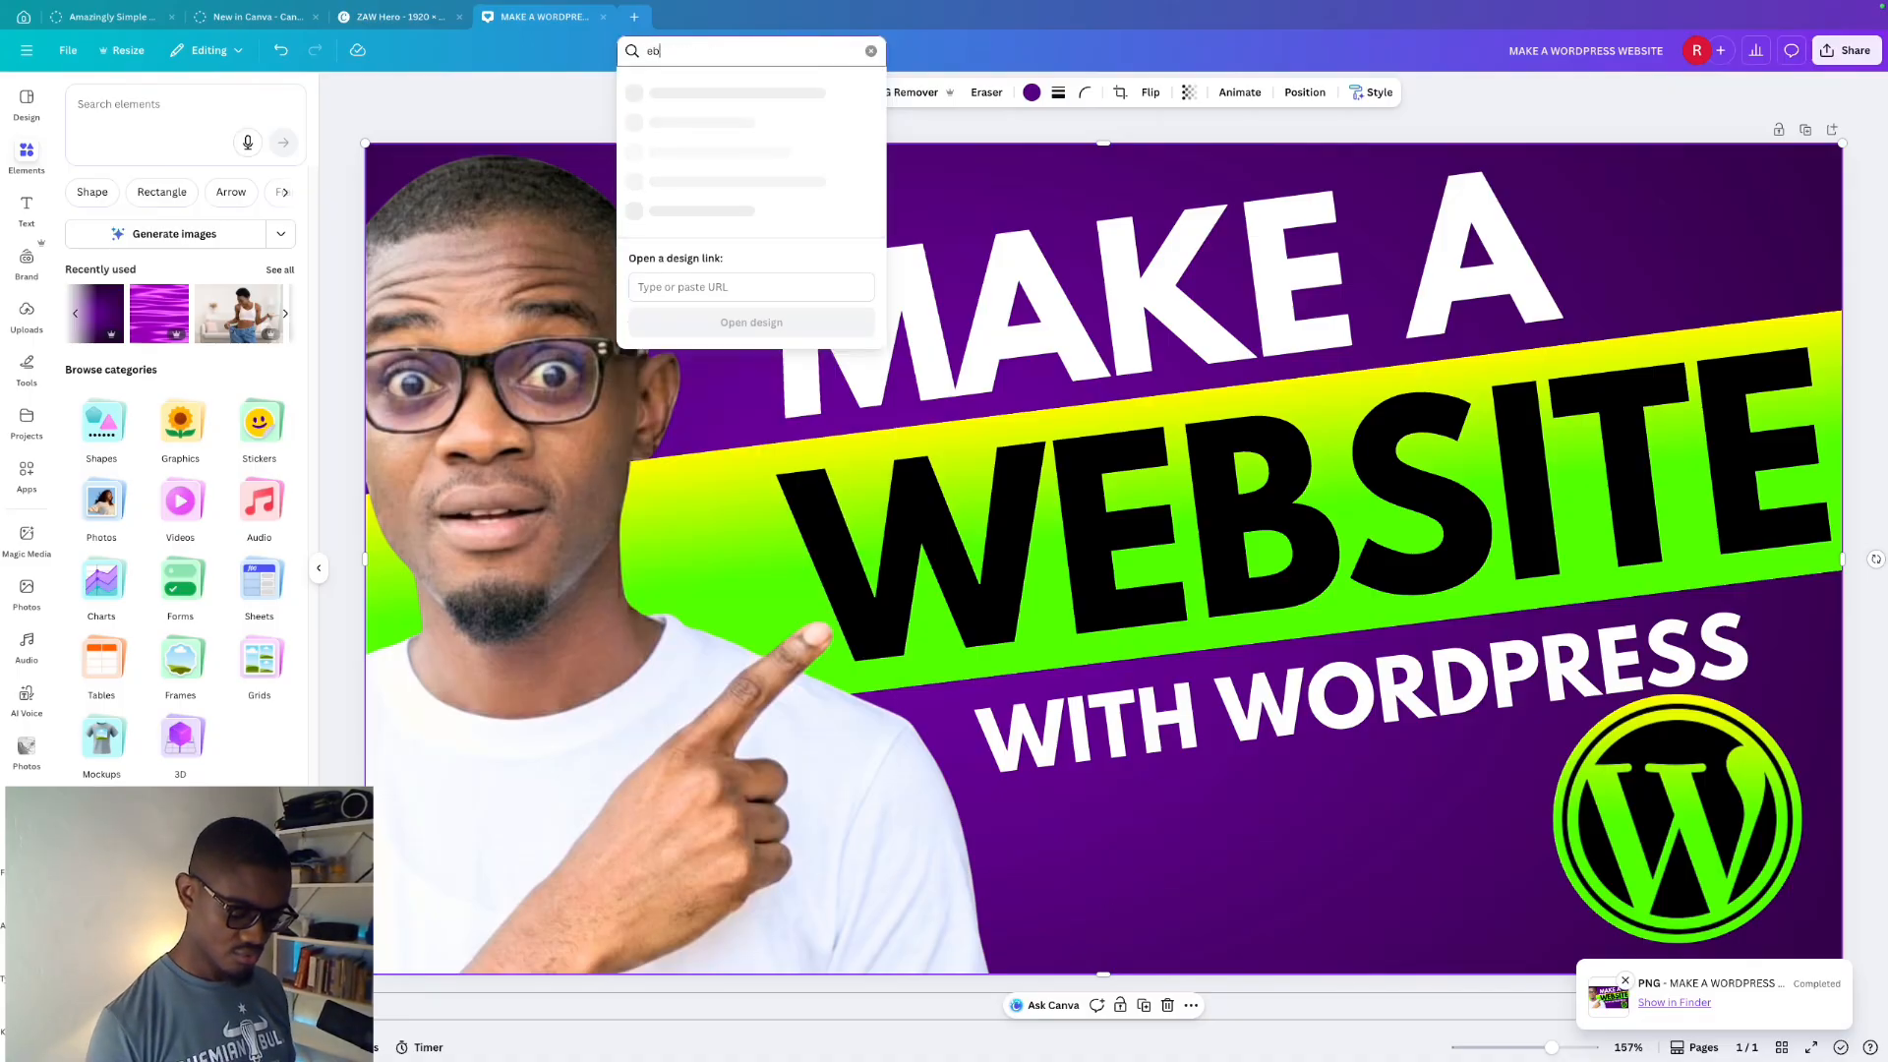
key("BackSpace")
key("BackSpace")
key("BackSpace")
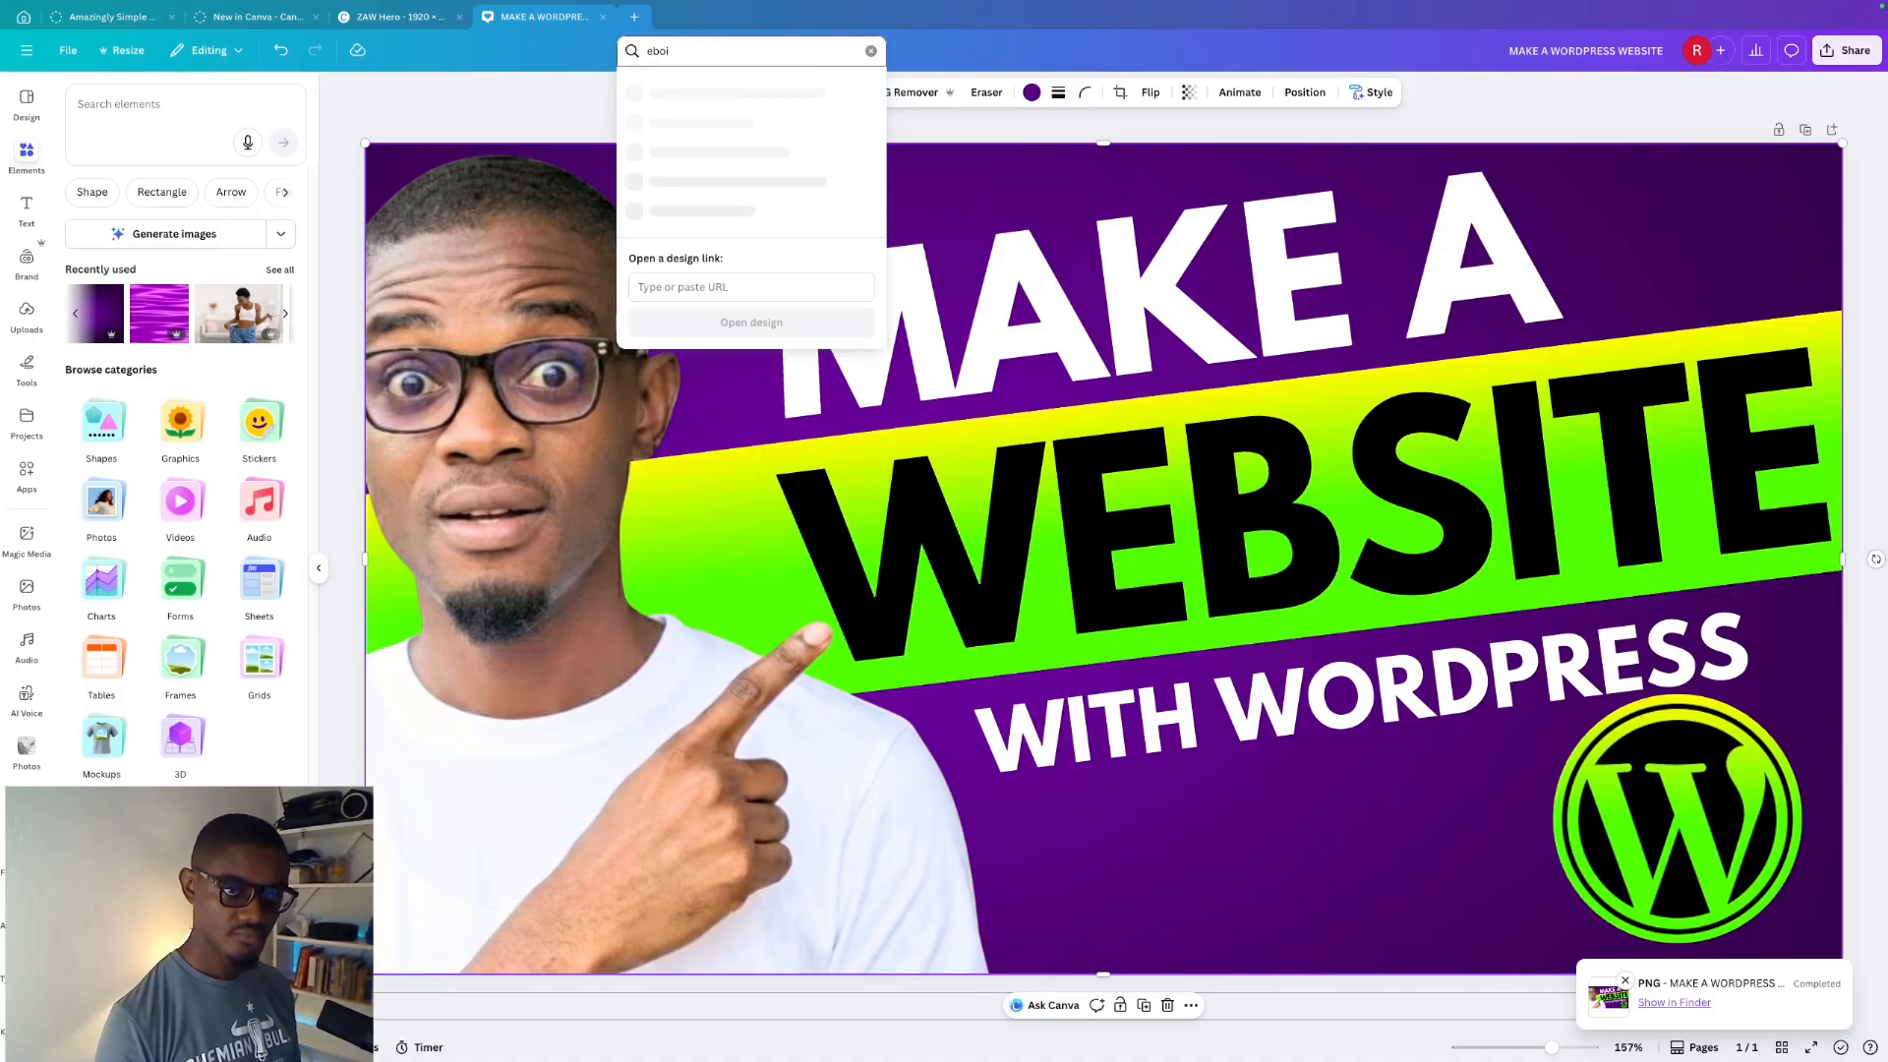
type("ok")
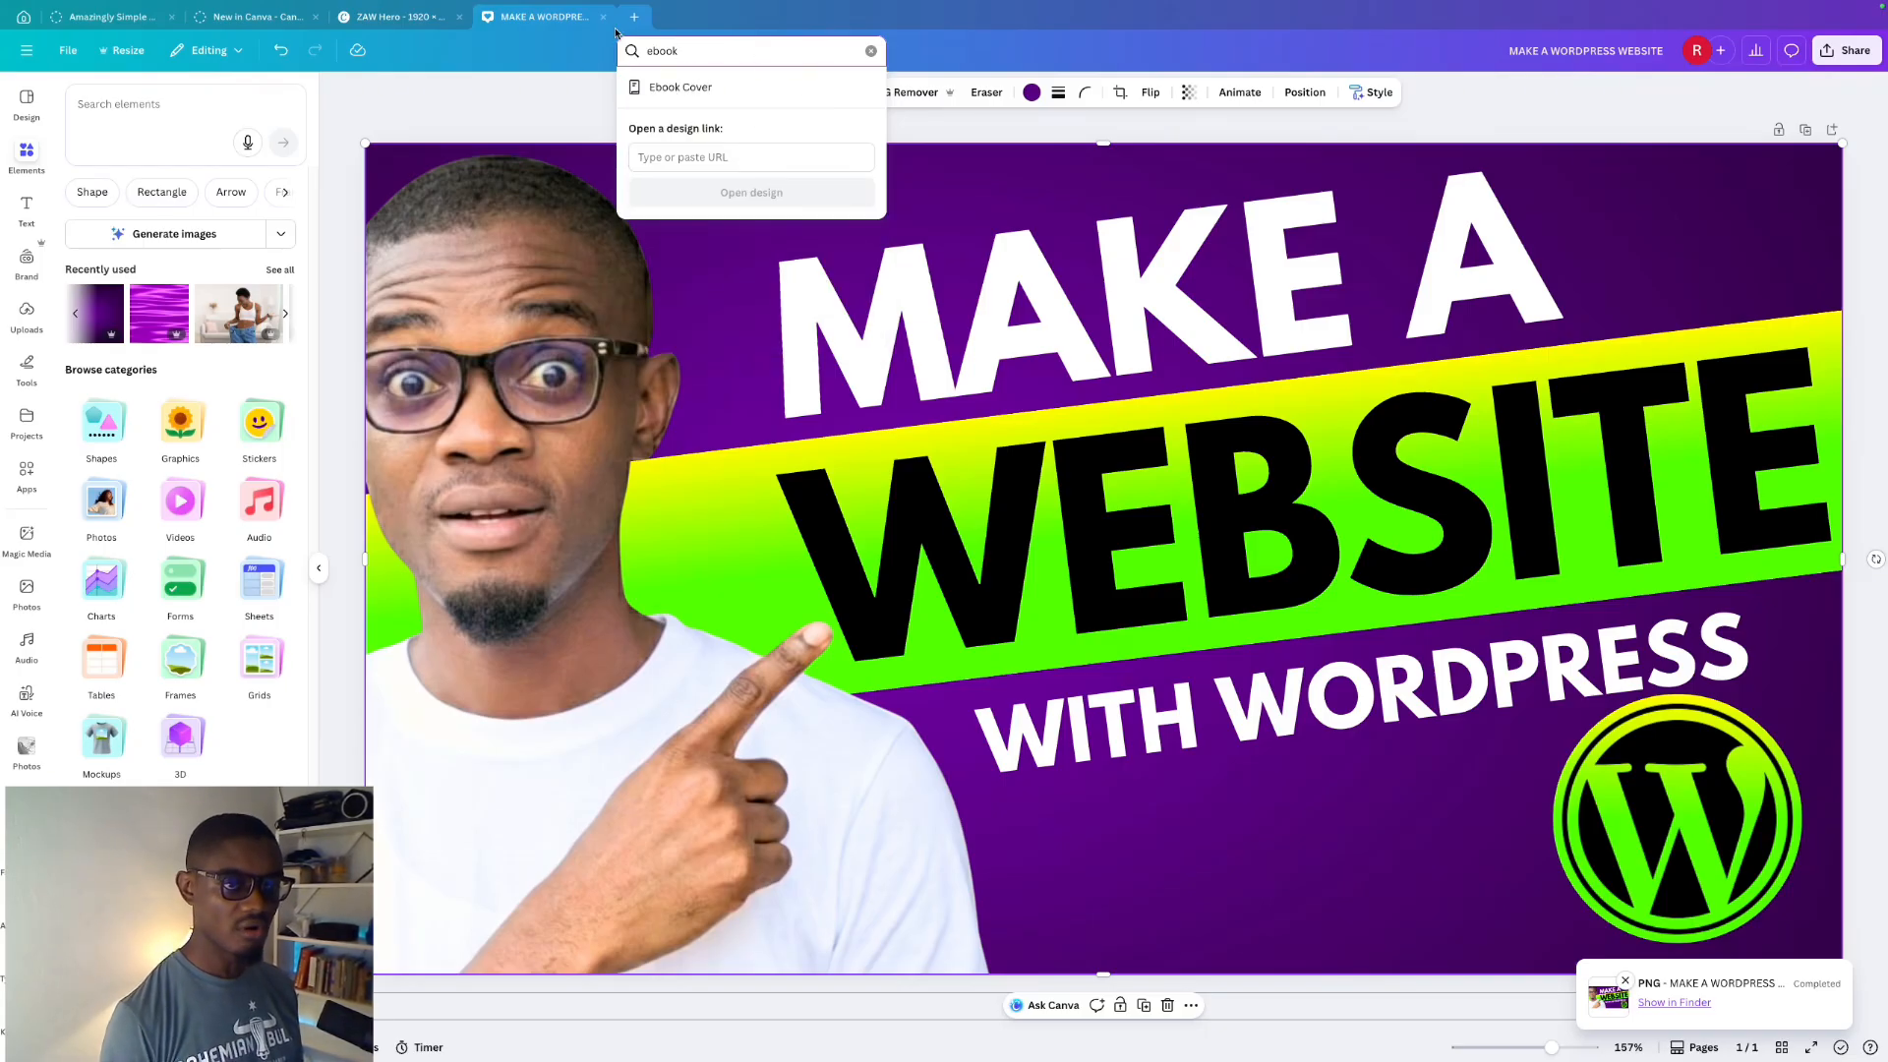
left_click(688, 86)
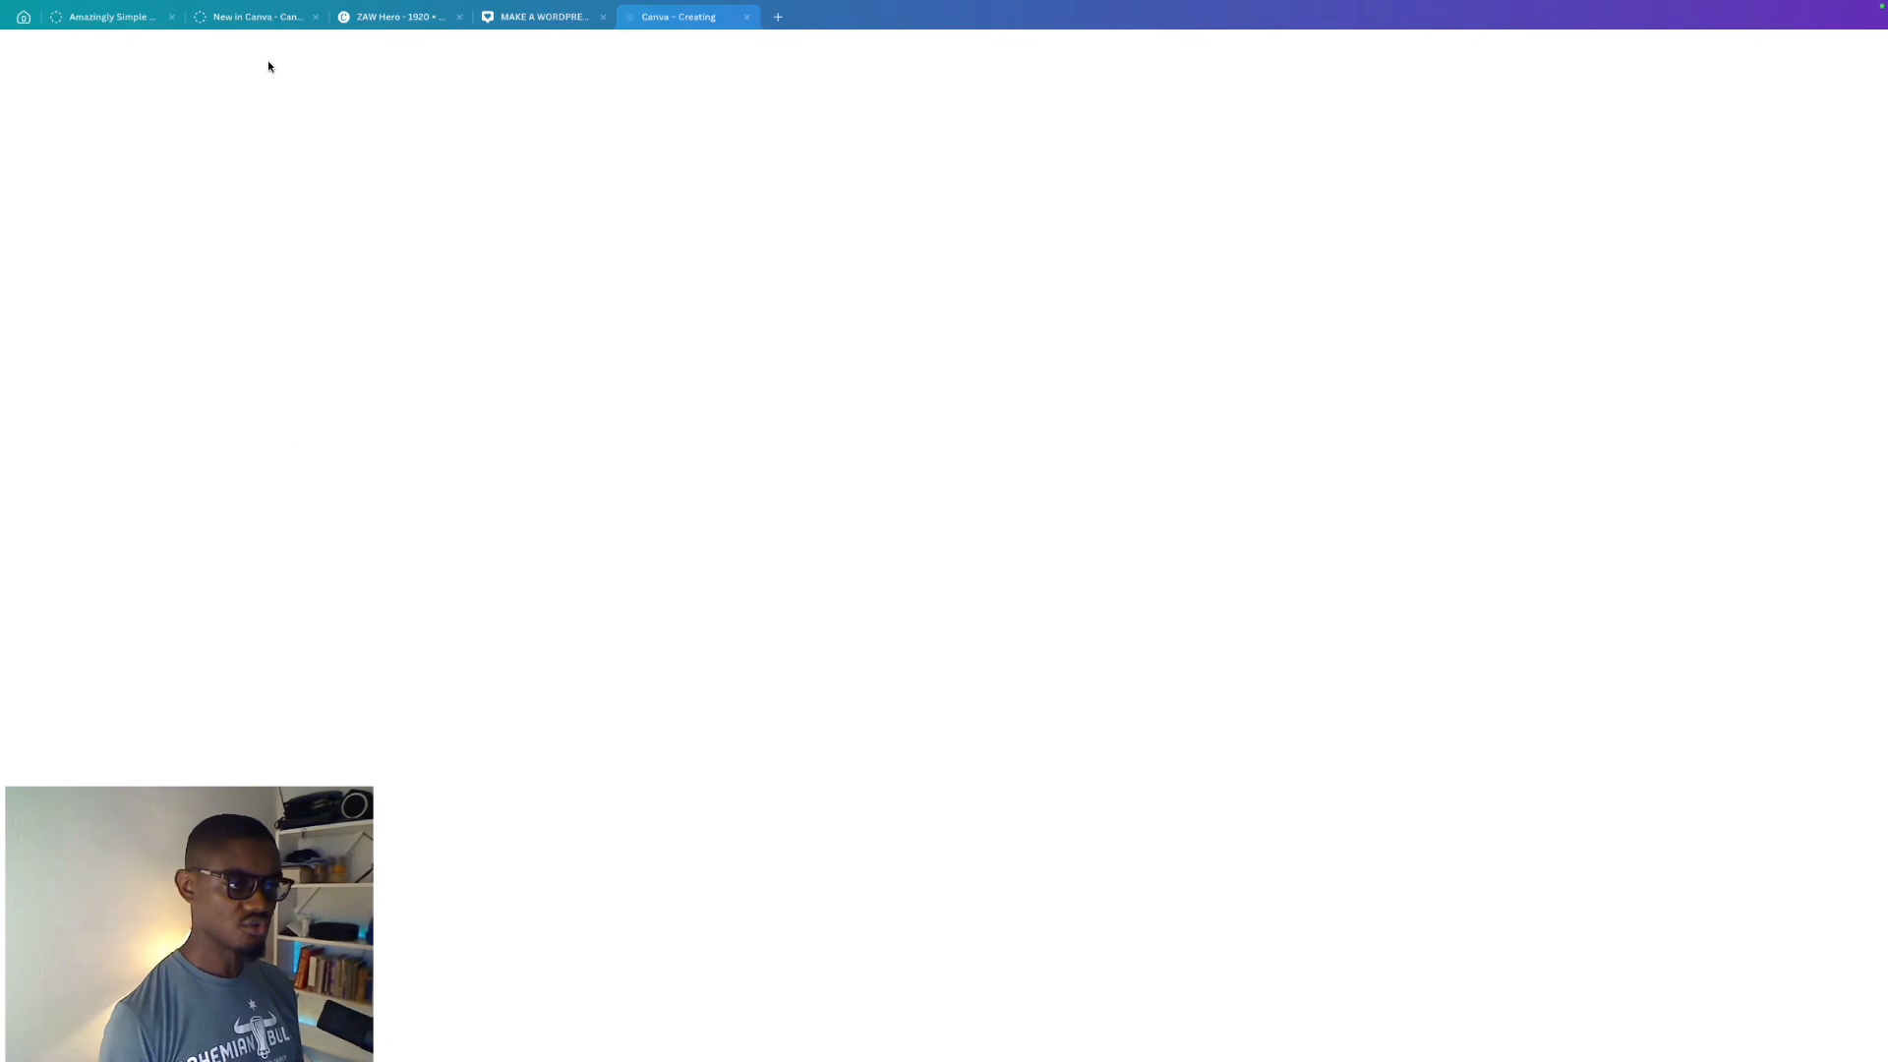
mouse_move(26, 4)
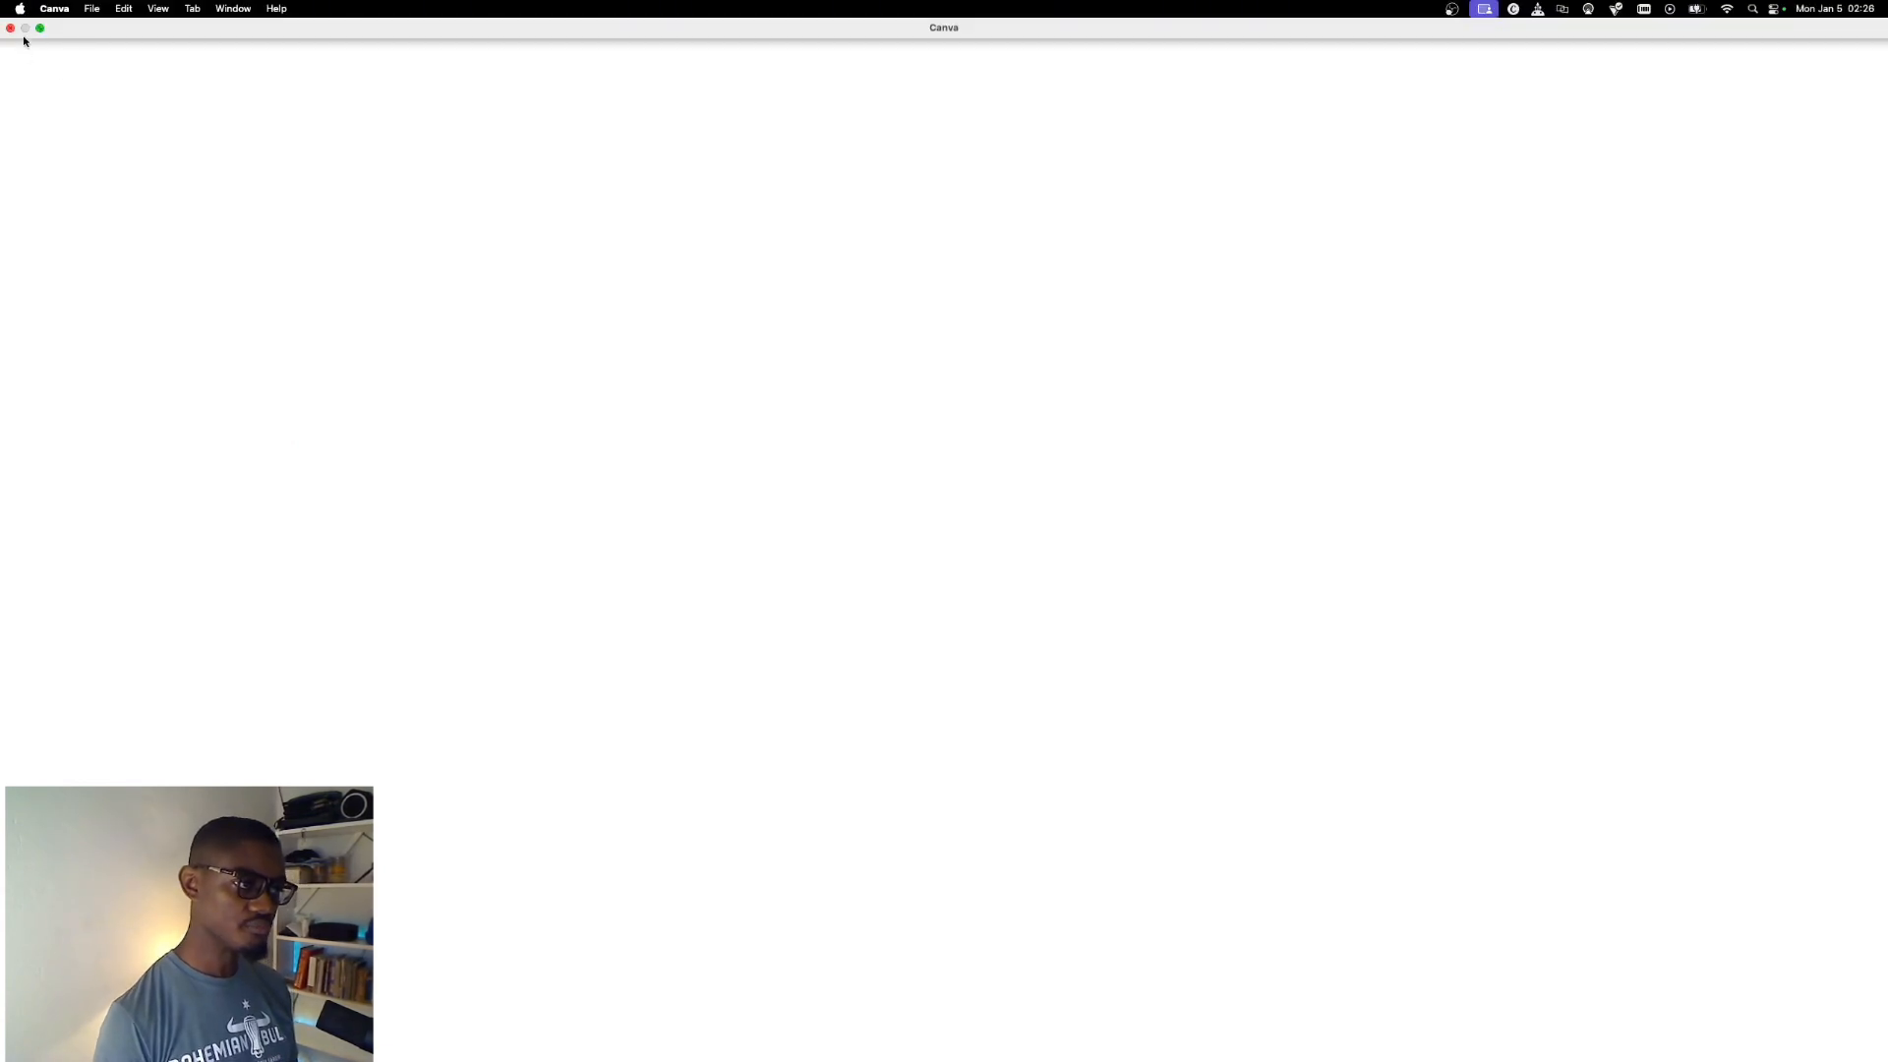
key("super+w")
- Search the new-design types for "ebook" again and create a blank book cover design from the result
key("super+t")
type("\\")
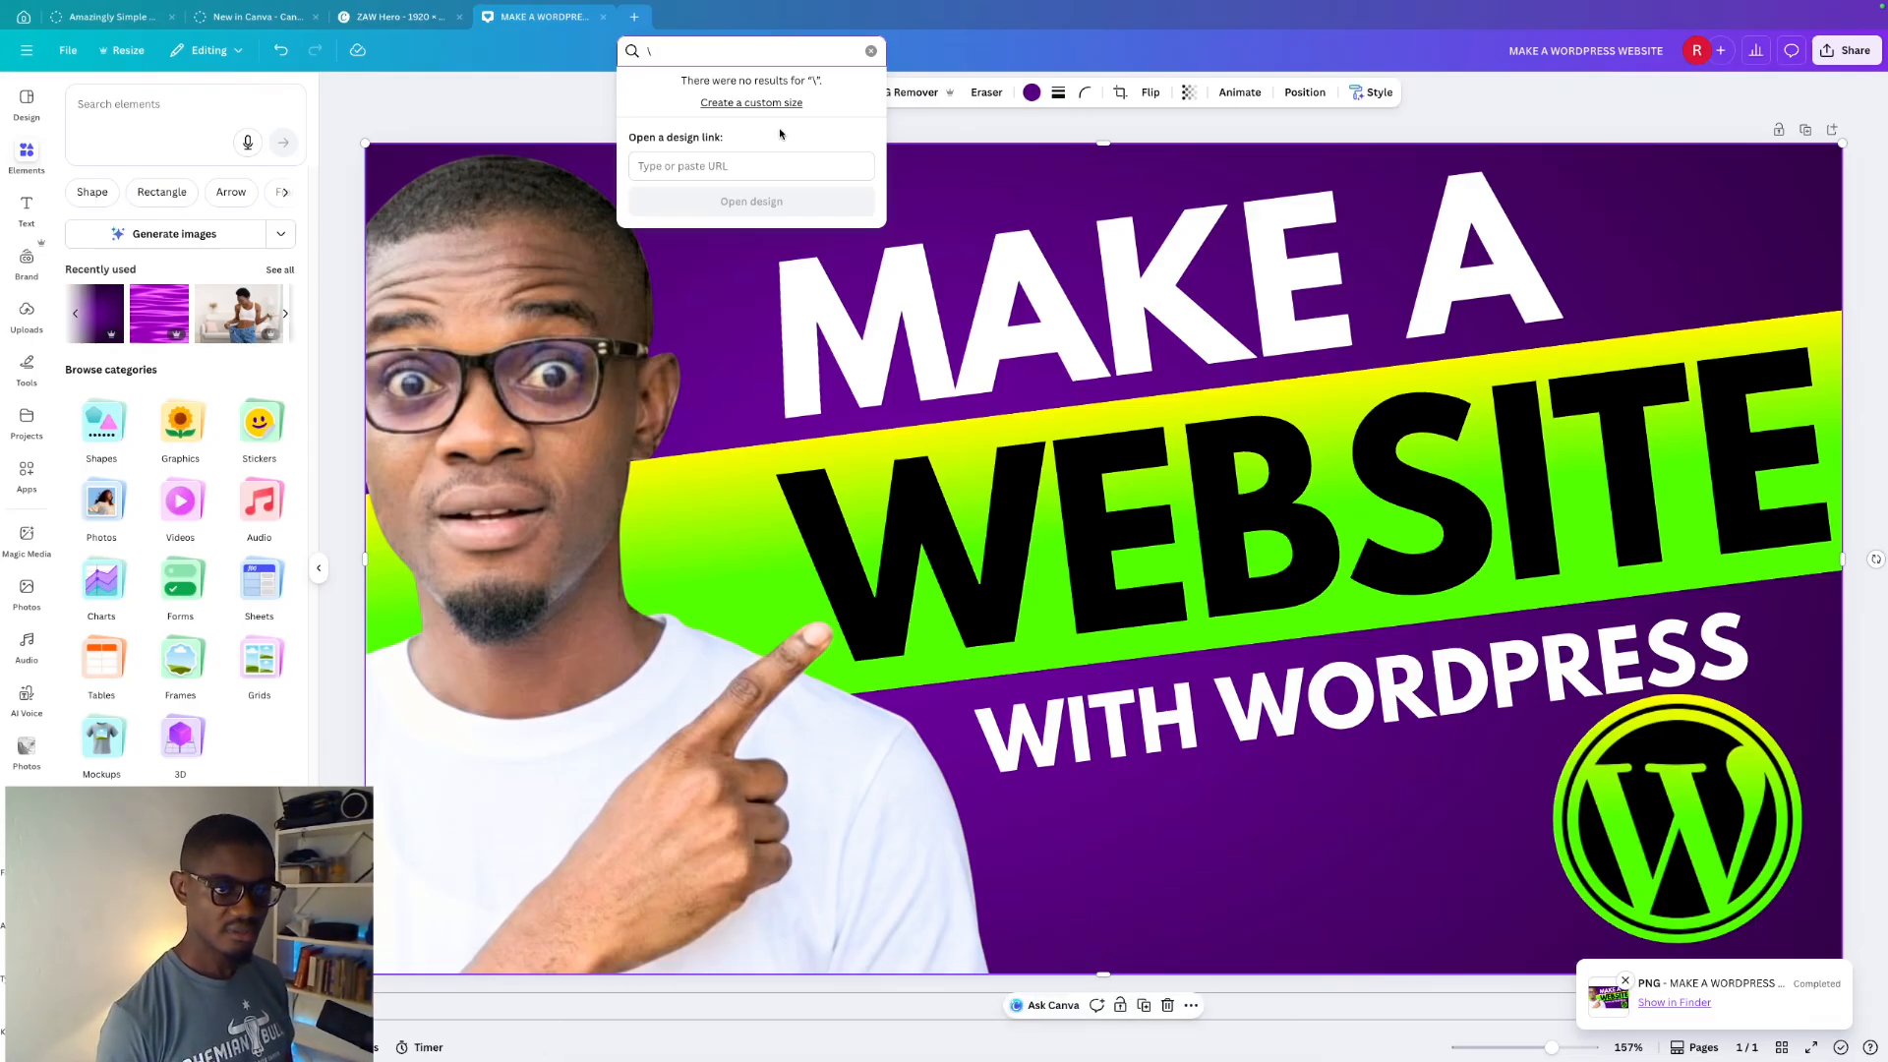
key("BackSpace")
type("ebook")
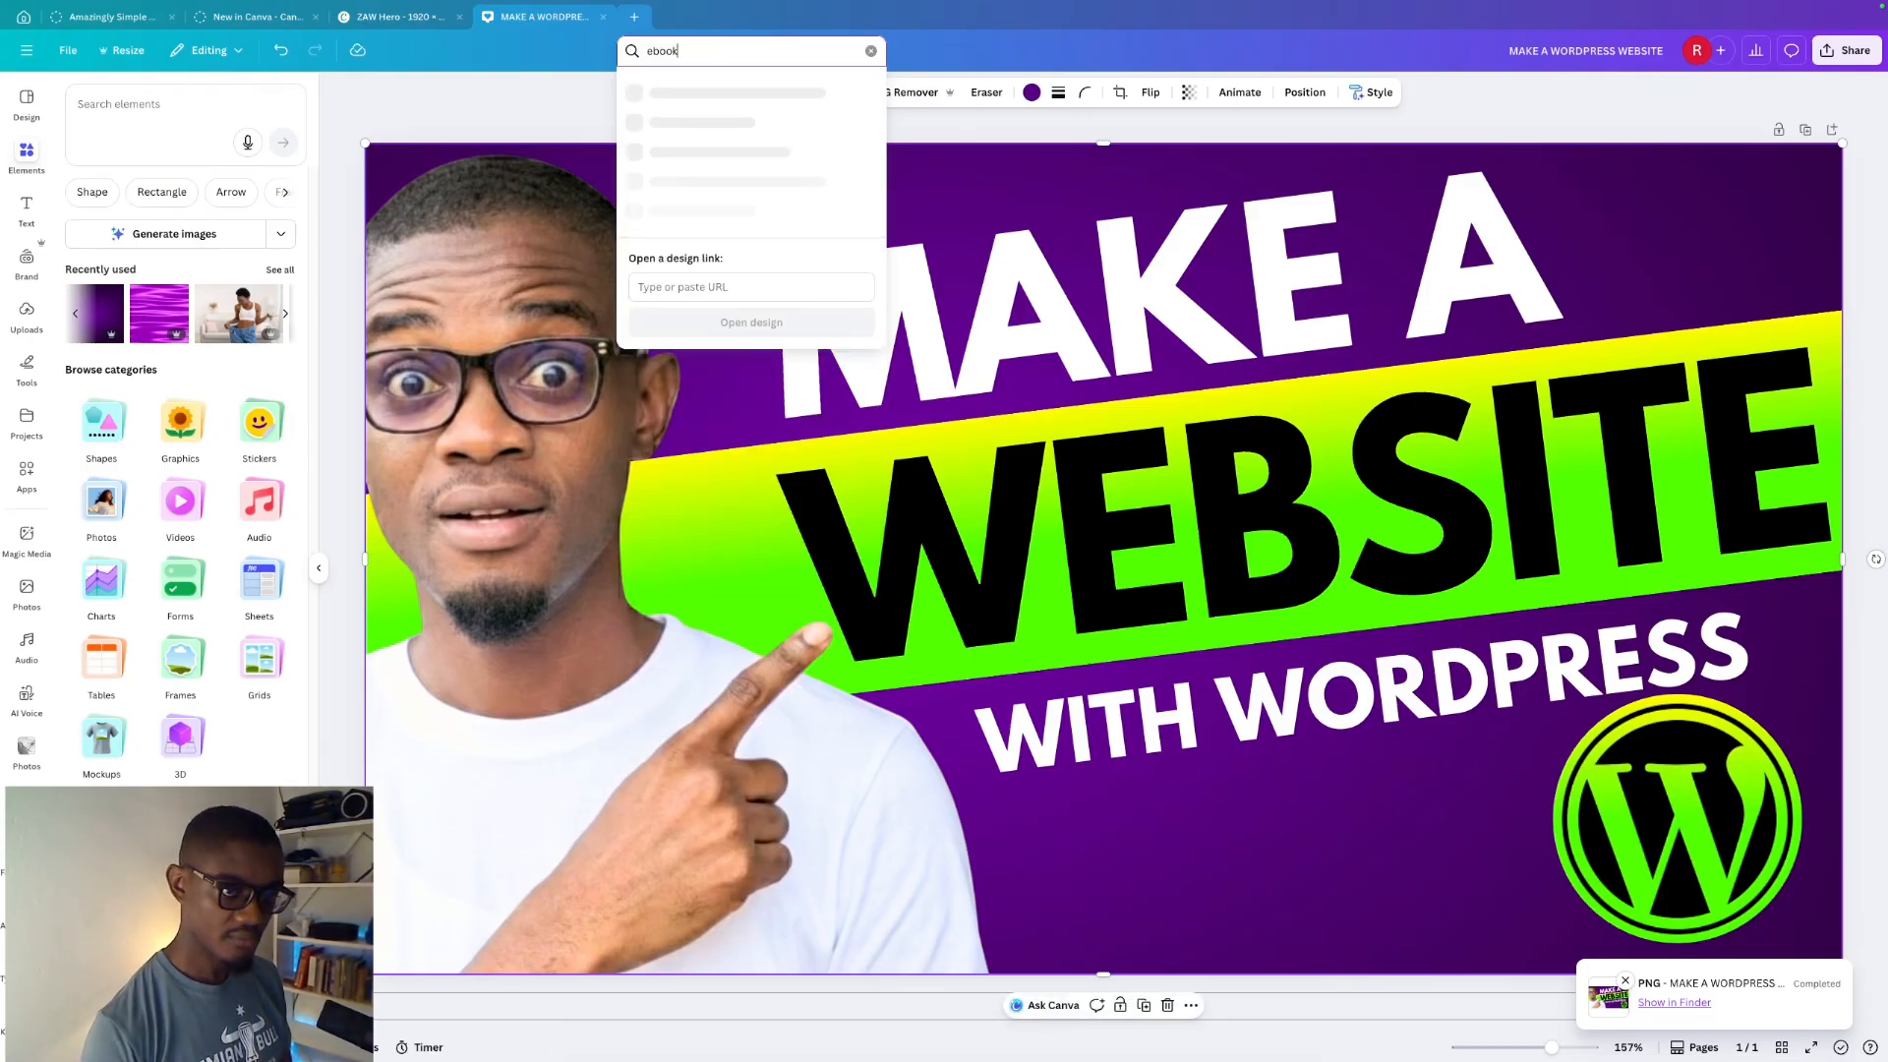
key("Return")
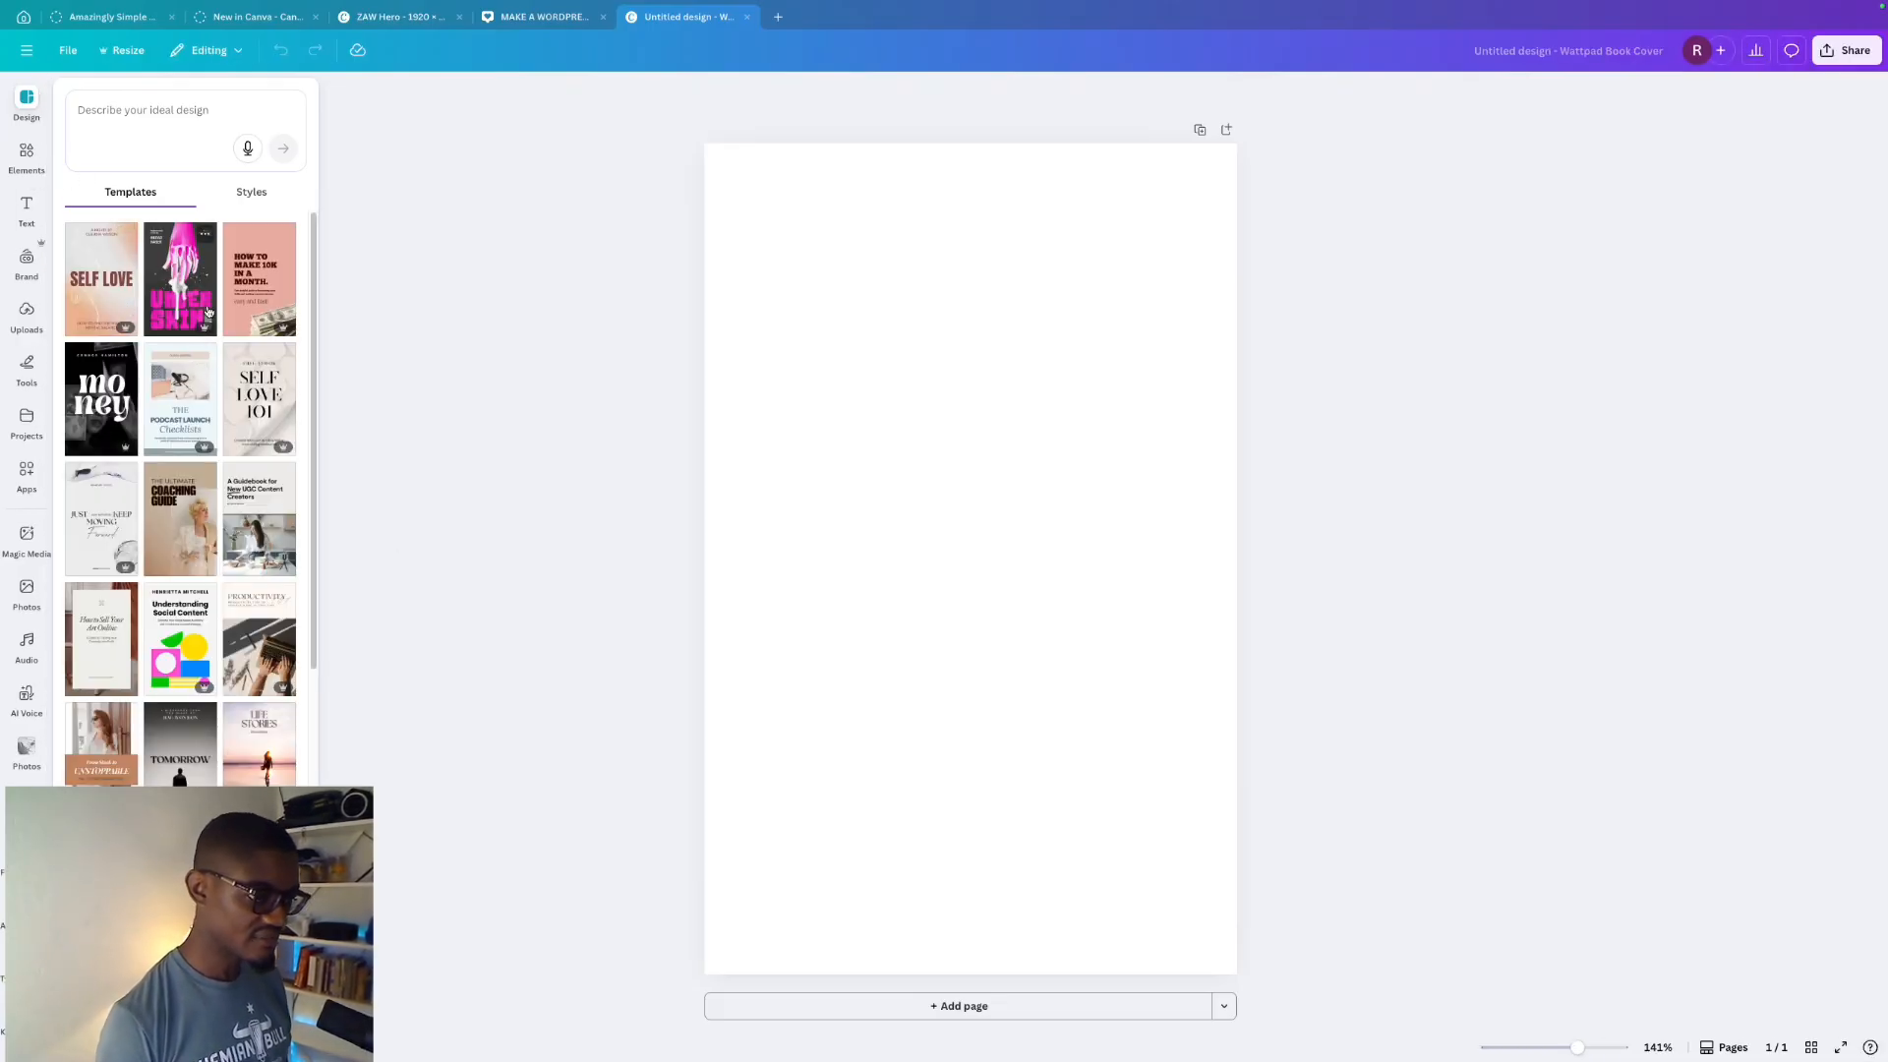
- Search the book cover templates for "lawyer", and clear the search again
scroll(211, 237, "down", 5)
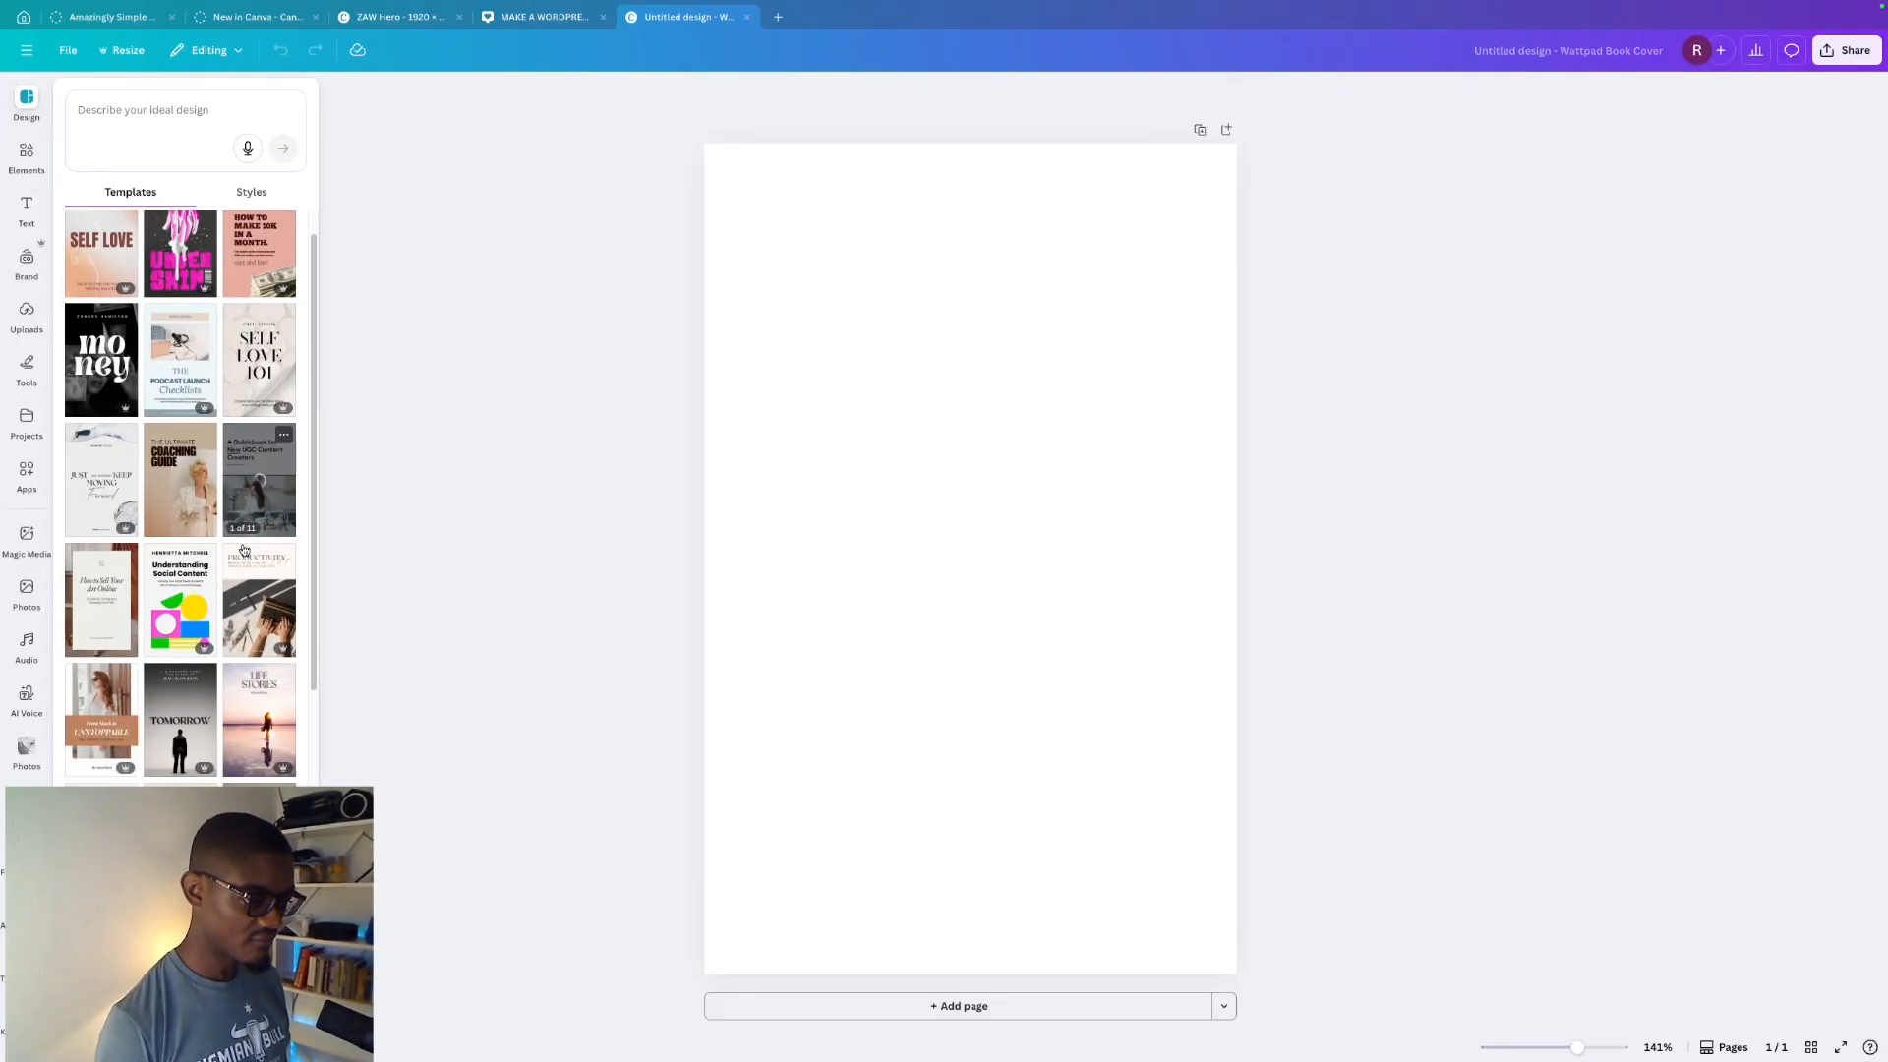
left_click(125, 116)
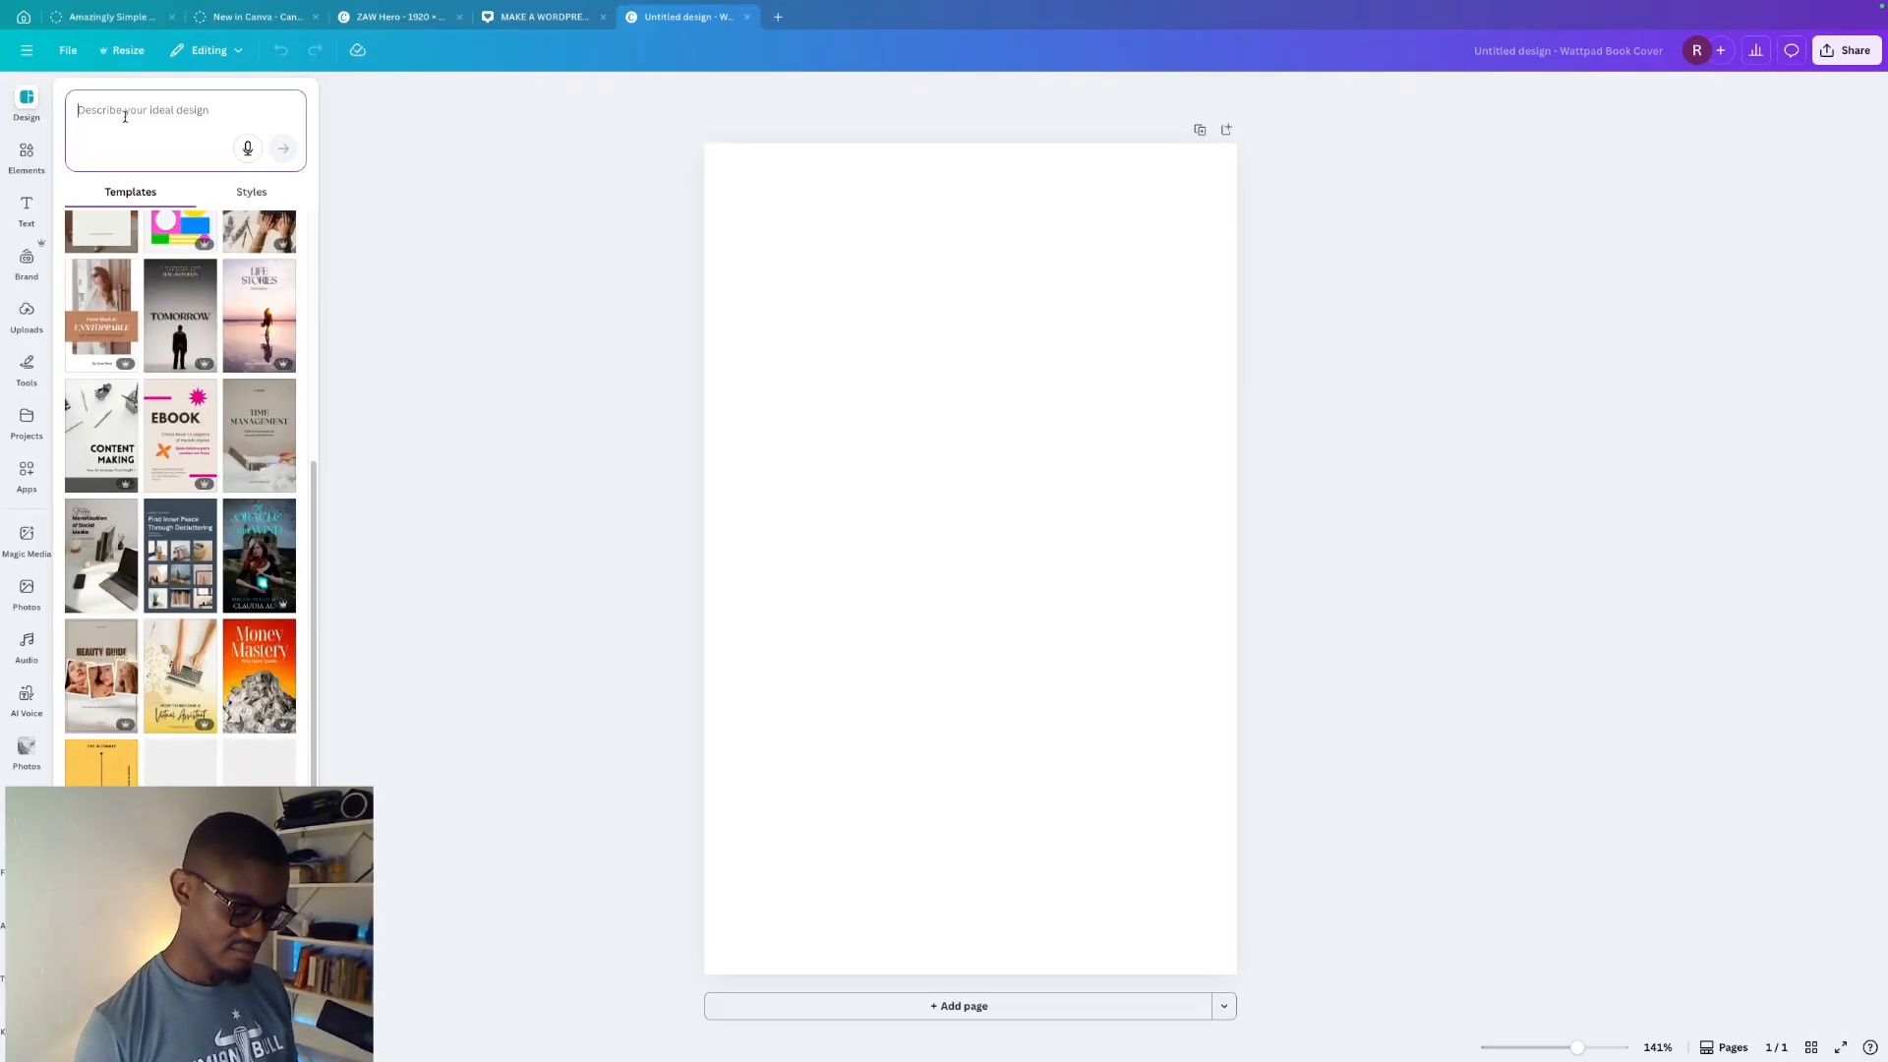
type("lawy")
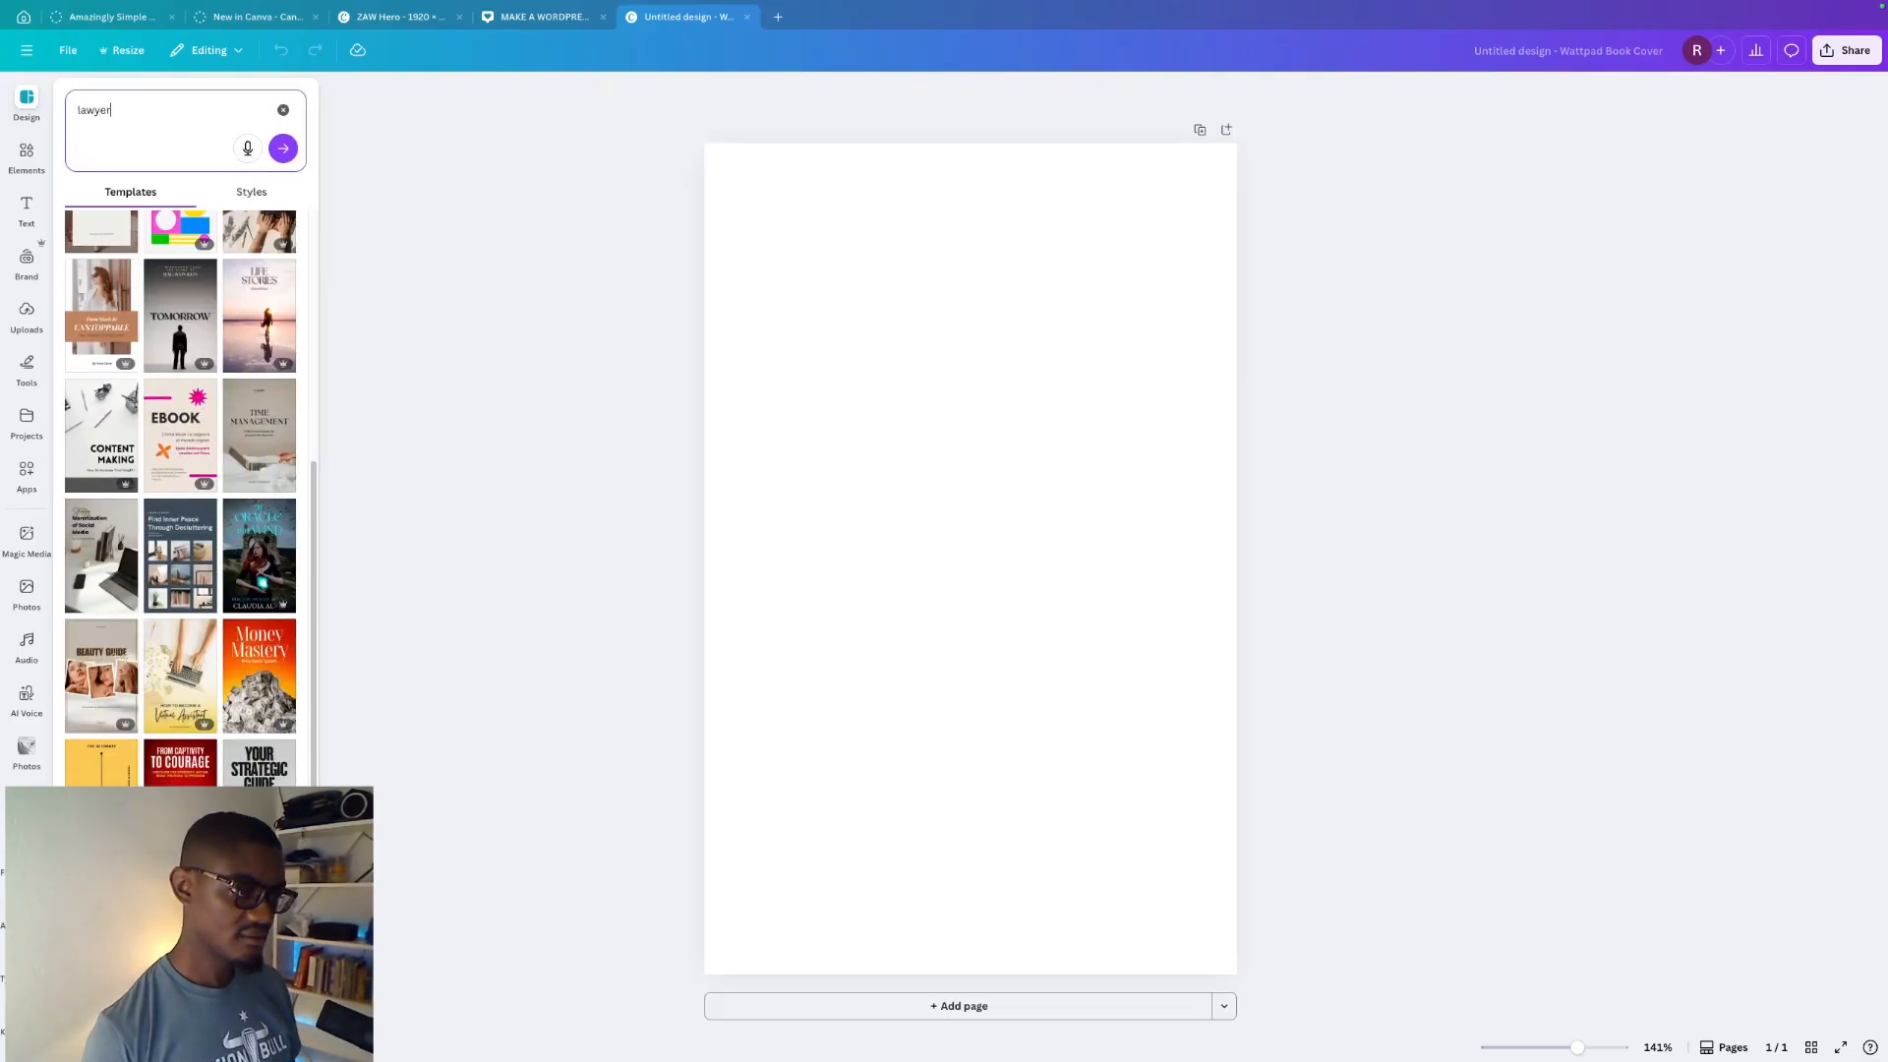
type("er")
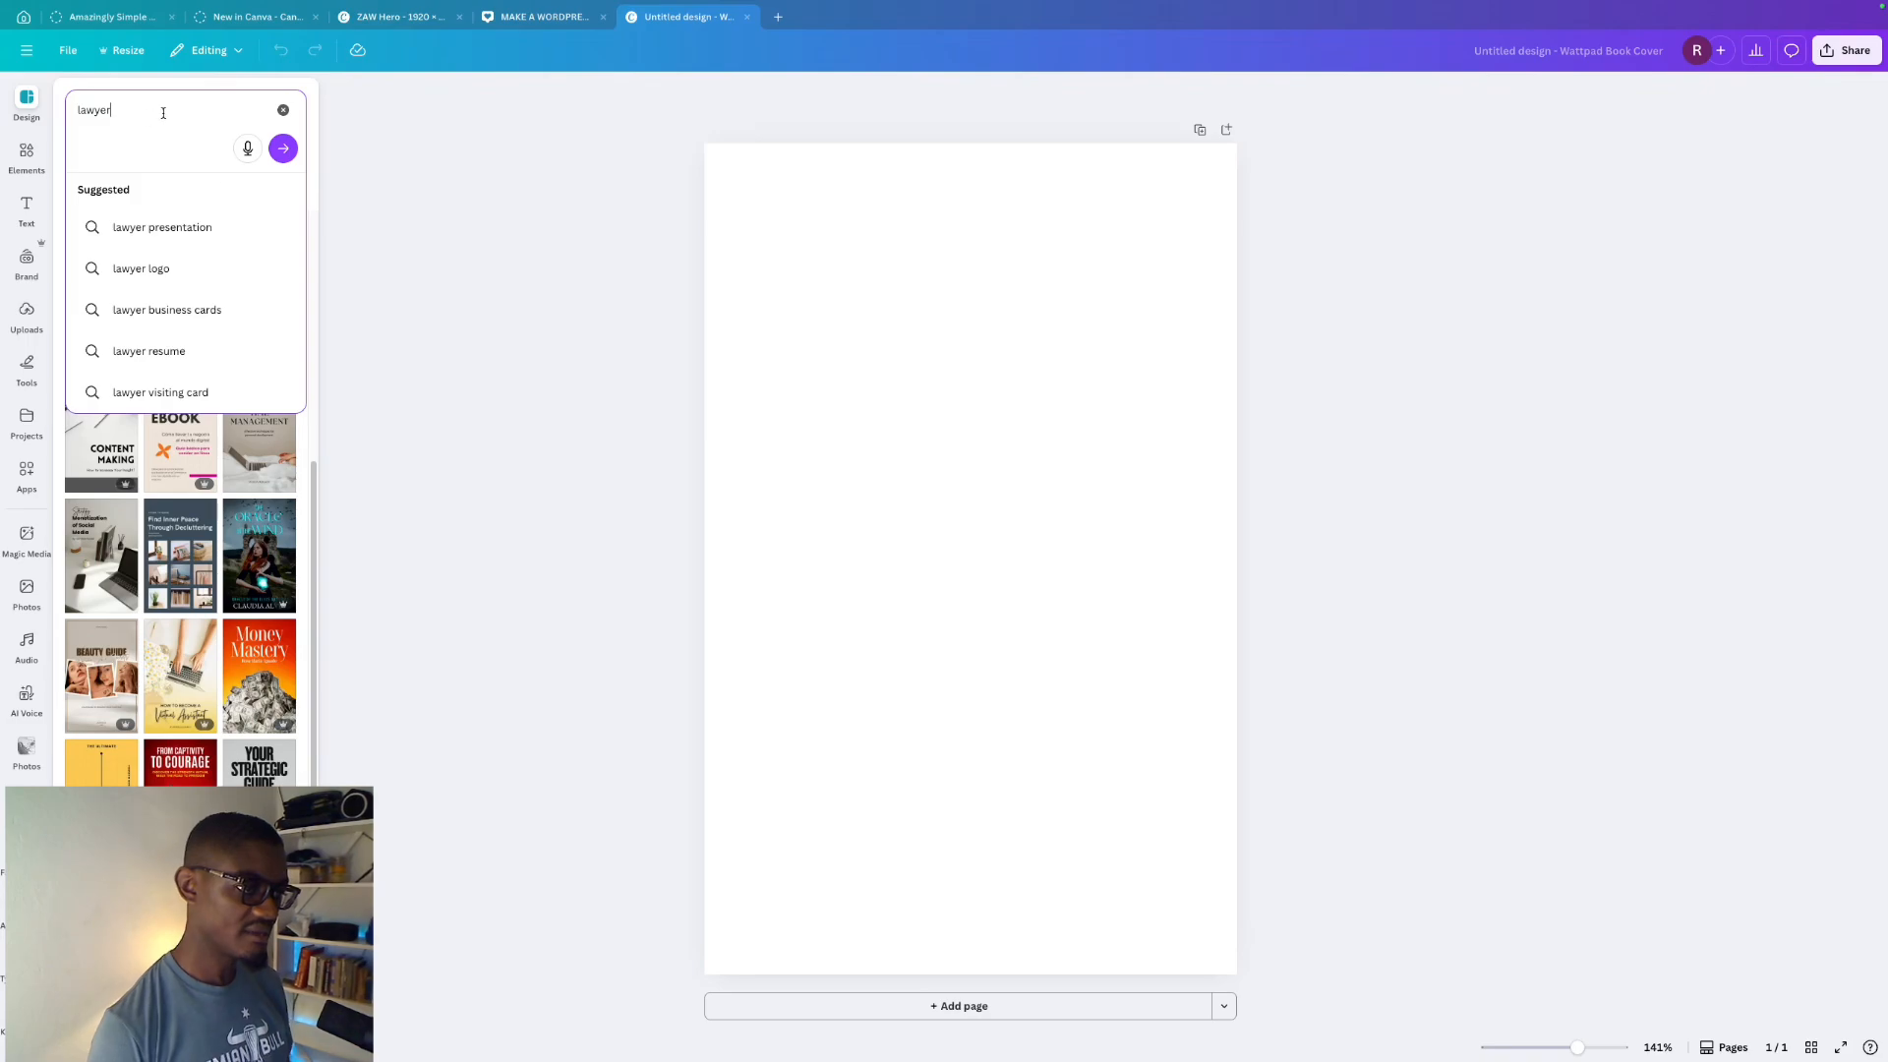
left_click(284, 148)
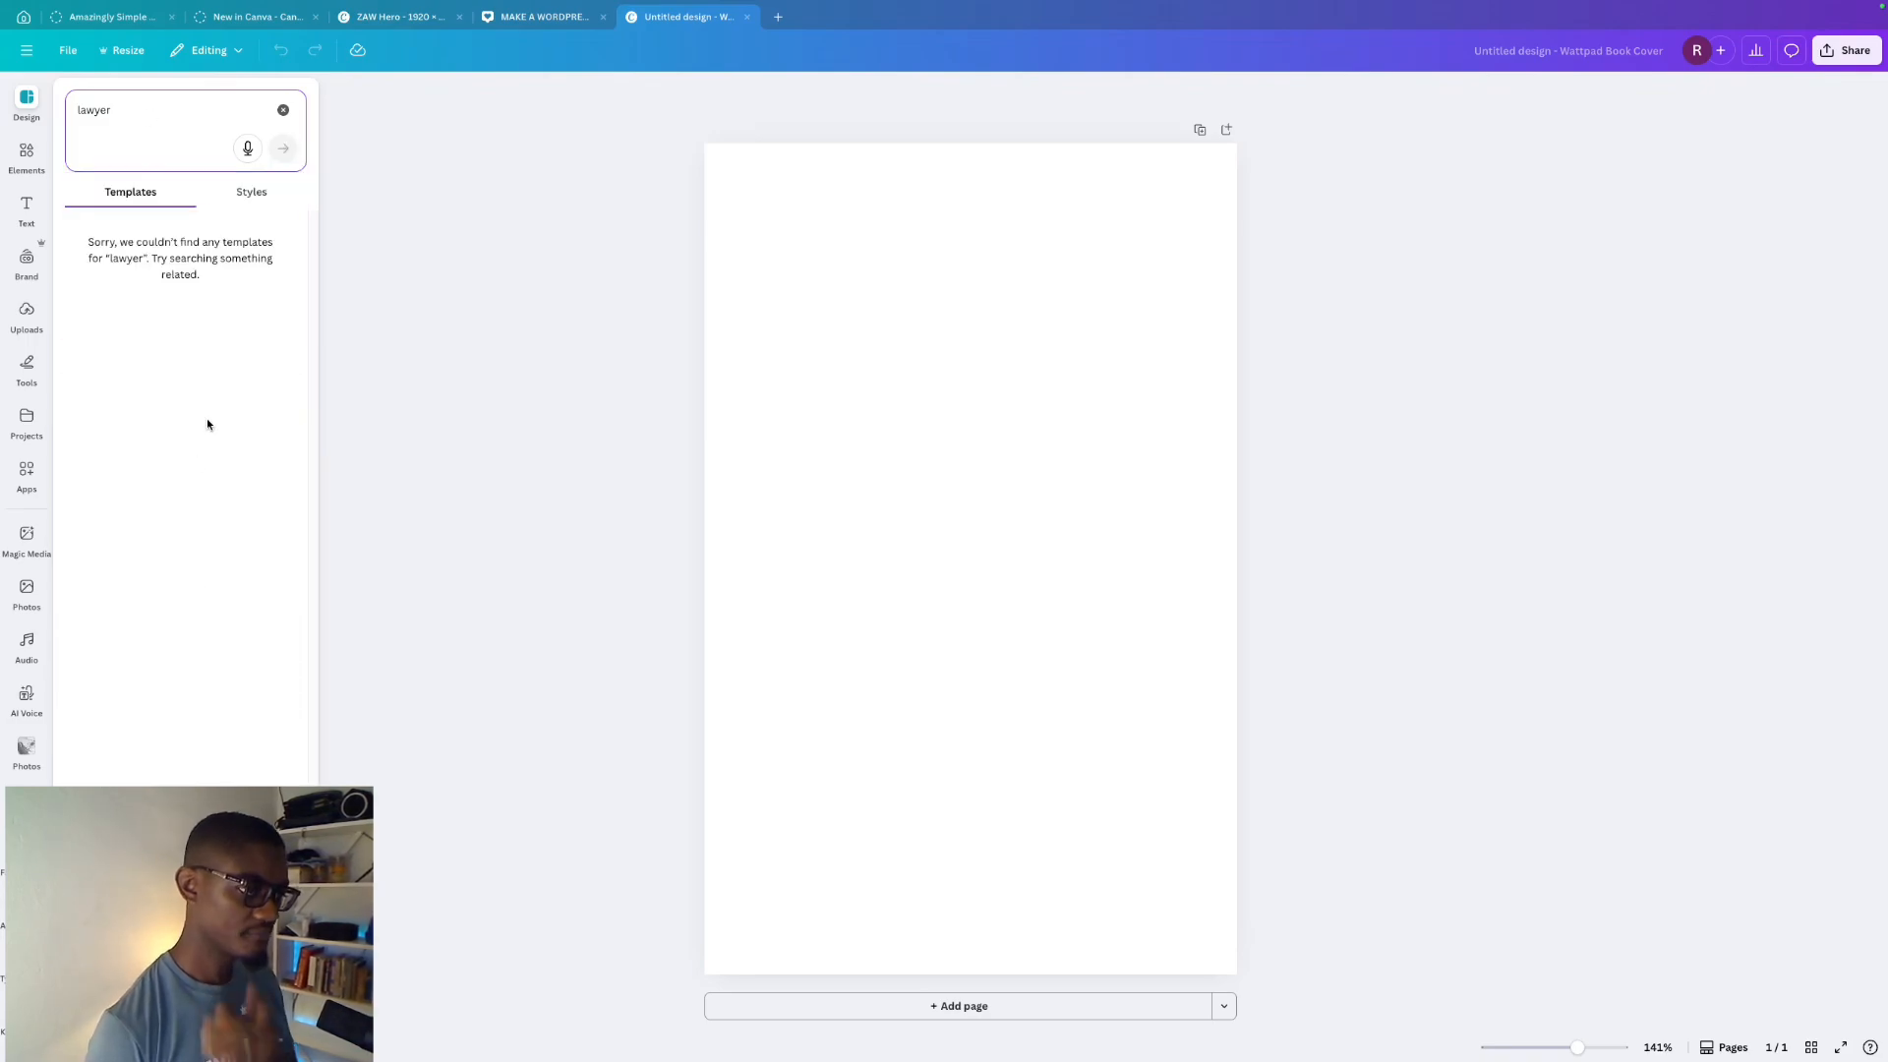
left_click(284, 109)
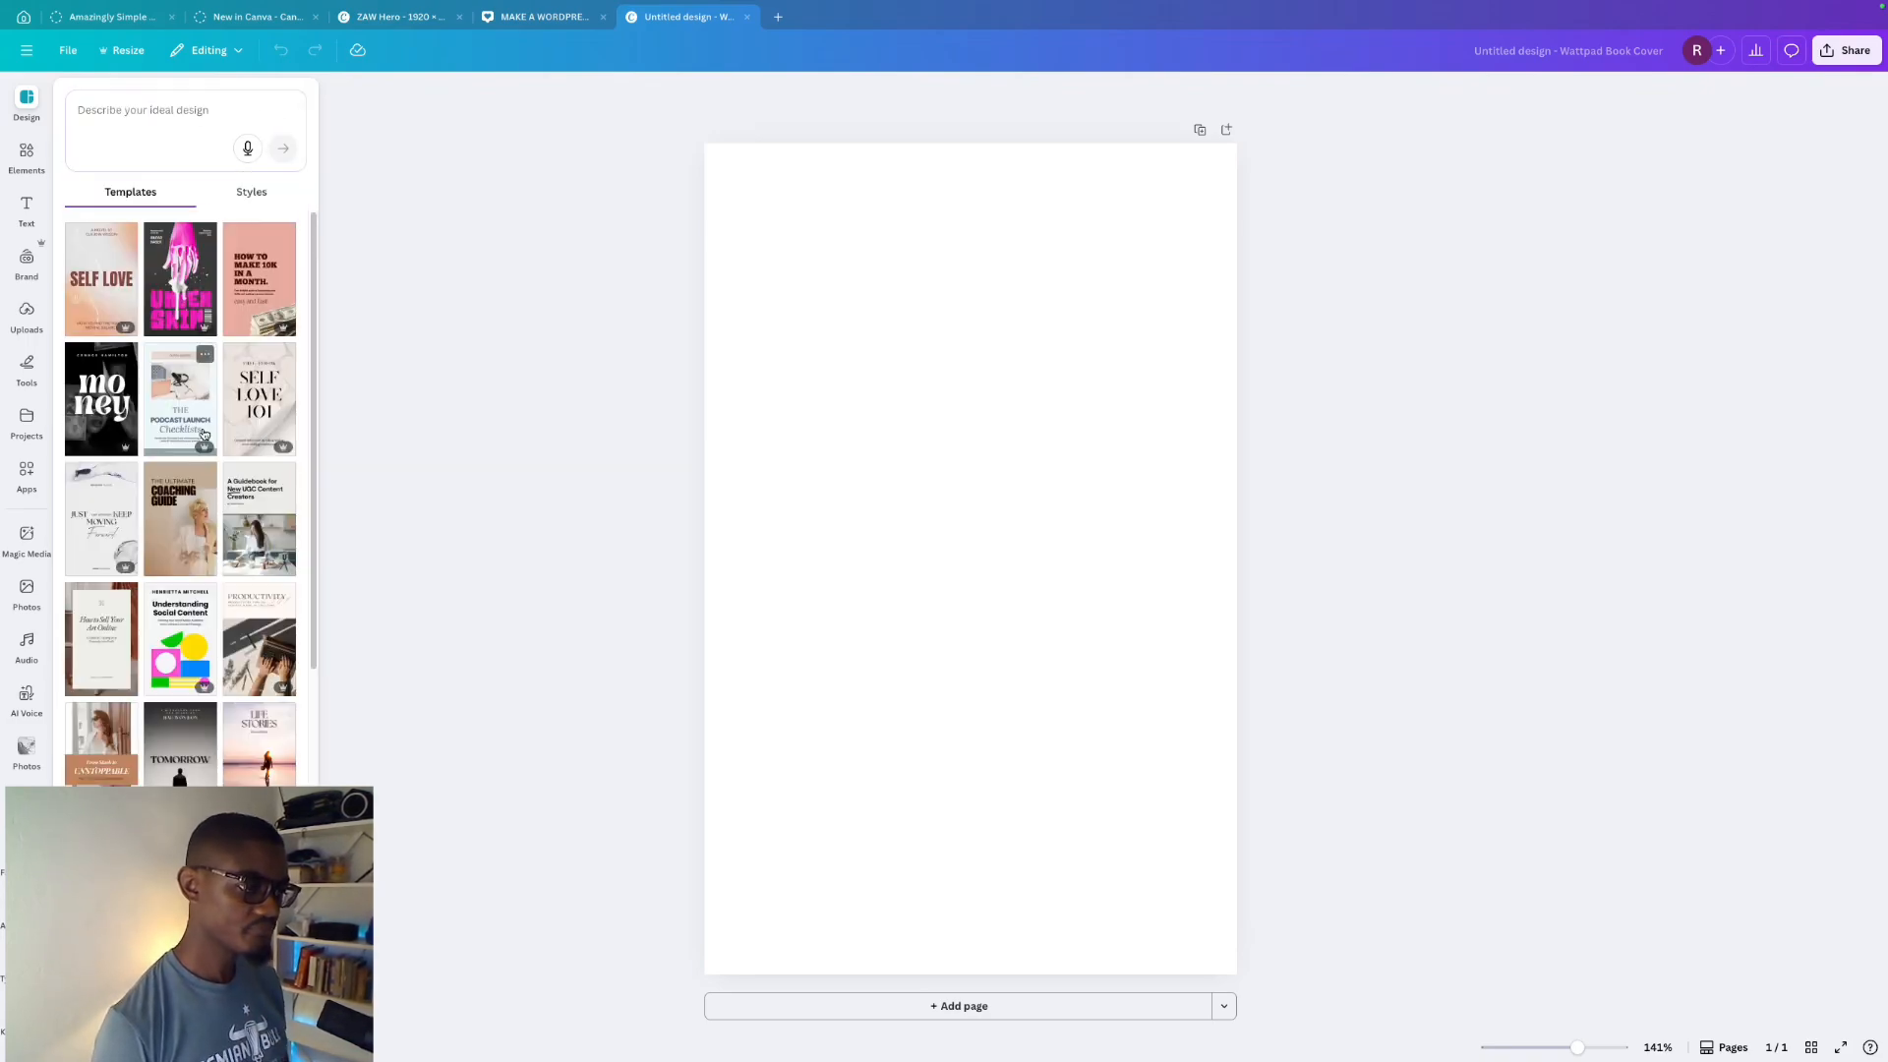
- Apply the "Your Strategic Guide" cover template with the chess pieces to the blank page
scroll(204, 435, "down", 5)
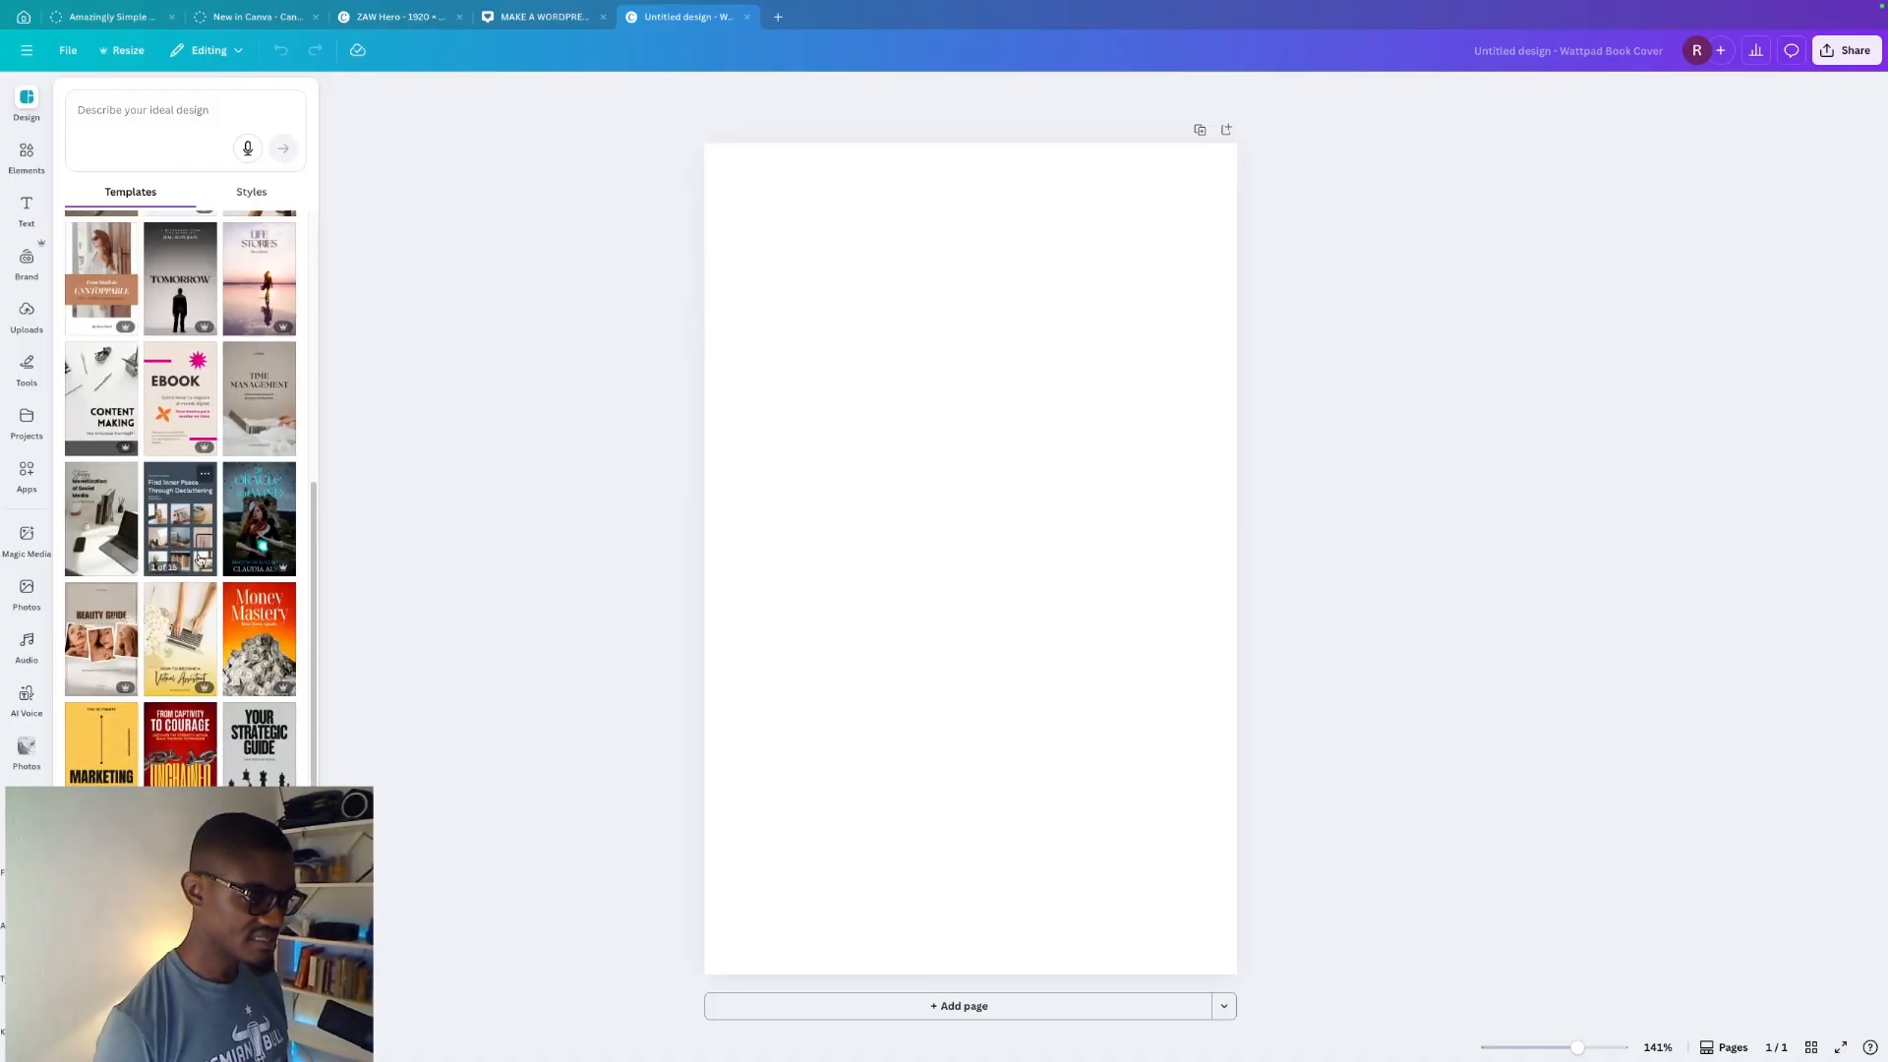
scroll(199, 560, "down", 2)
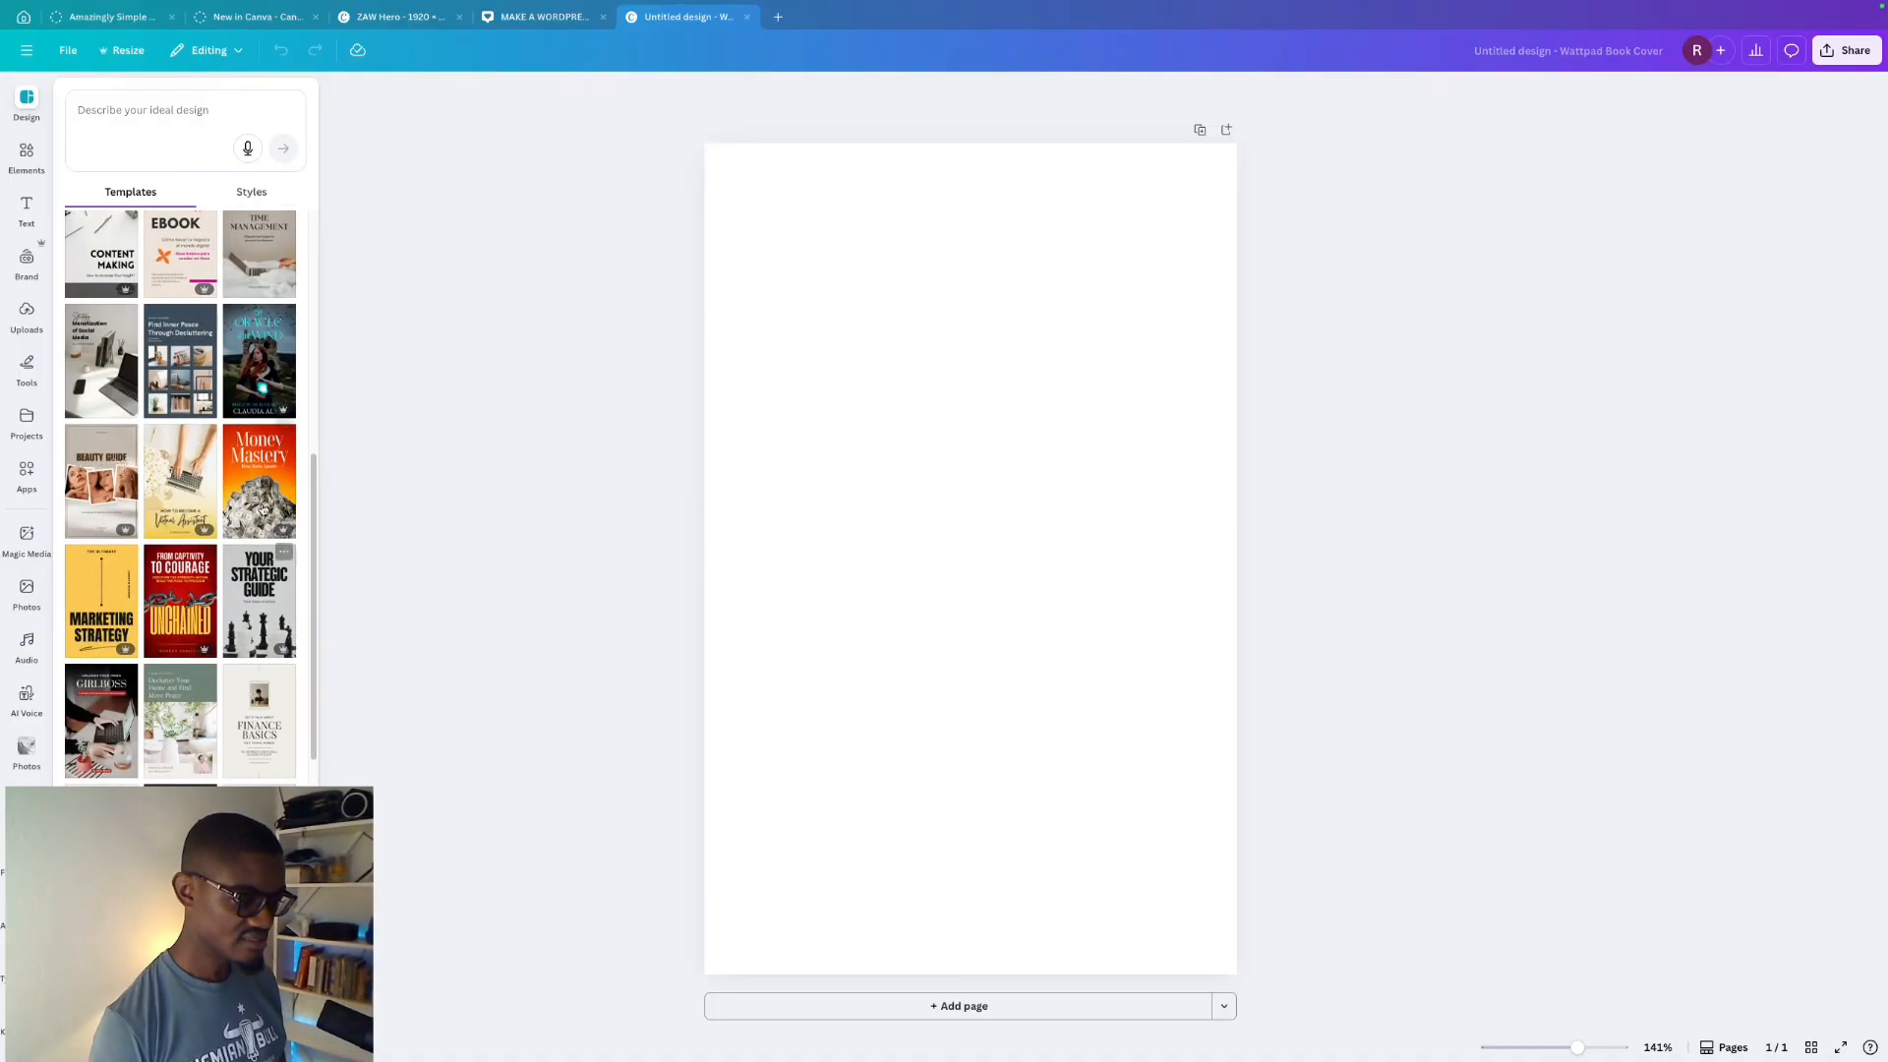
scroll(242, 632, "down", 1)
scroll(251, 619, "down", 1)
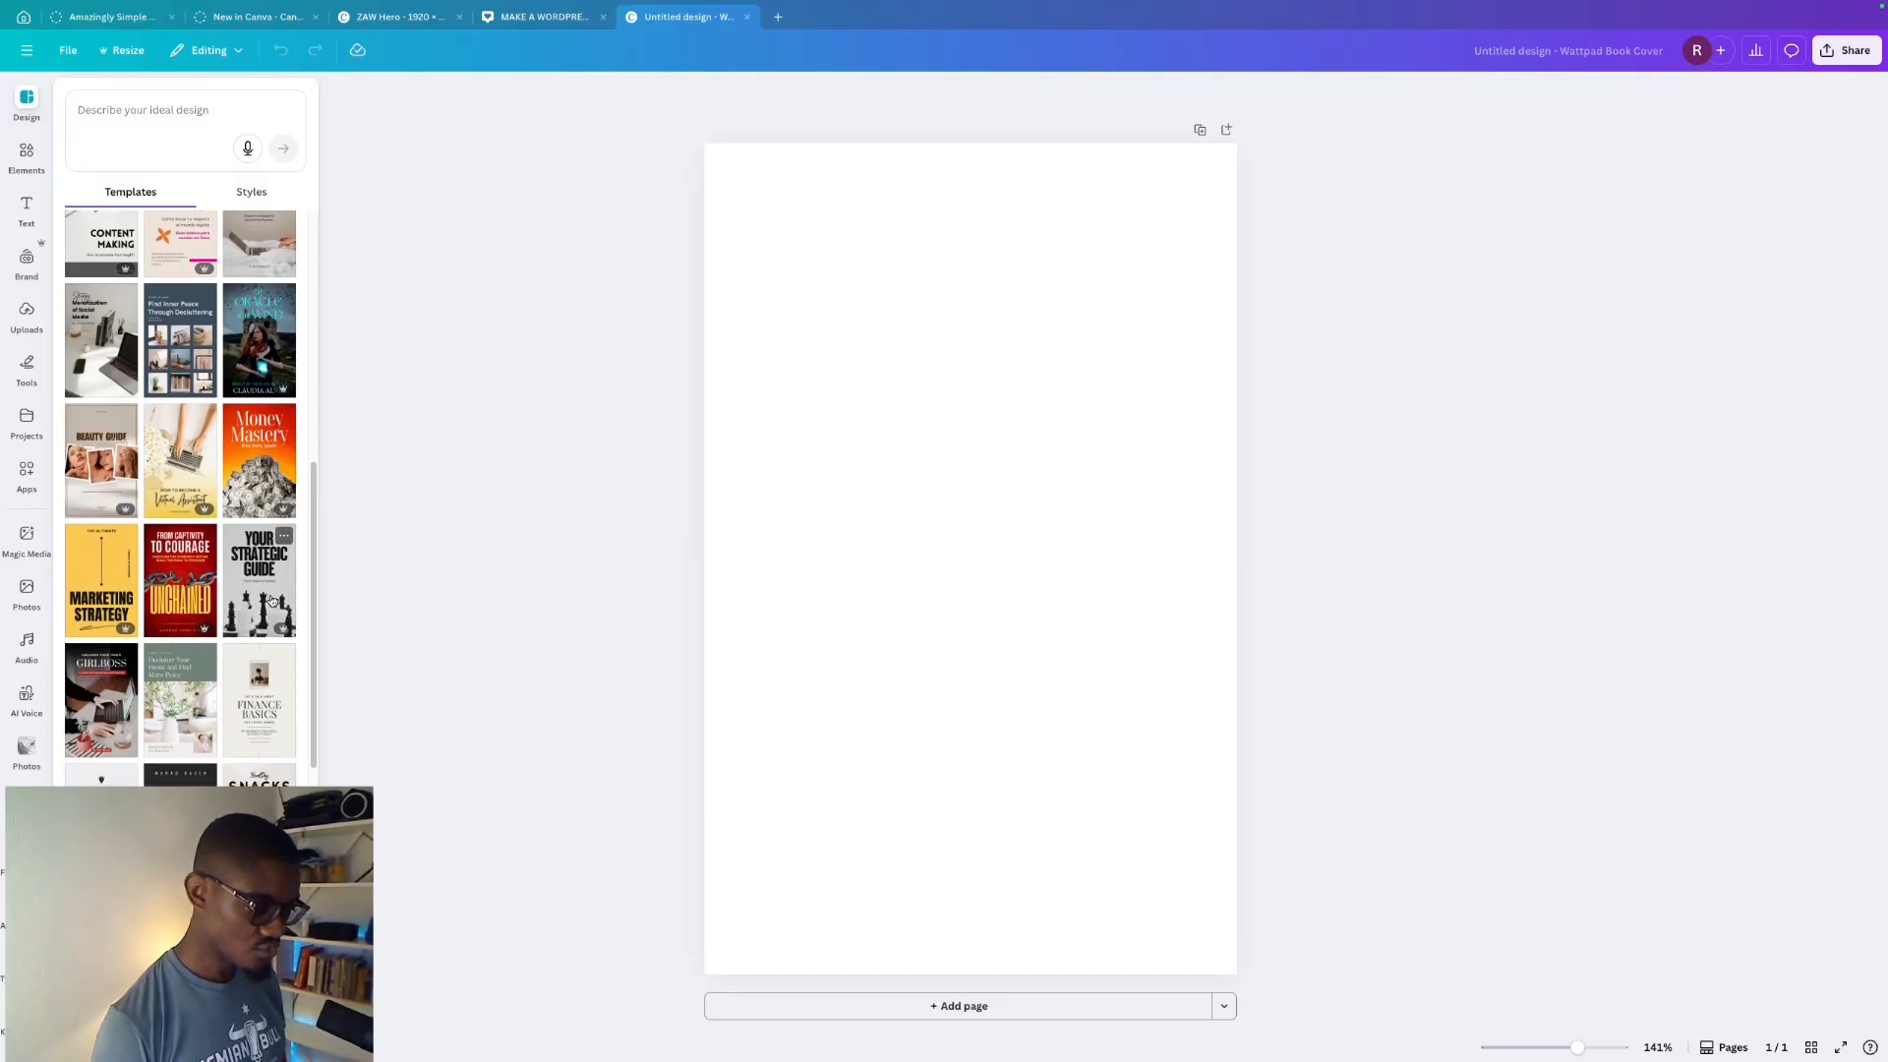
left_click(273, 598)
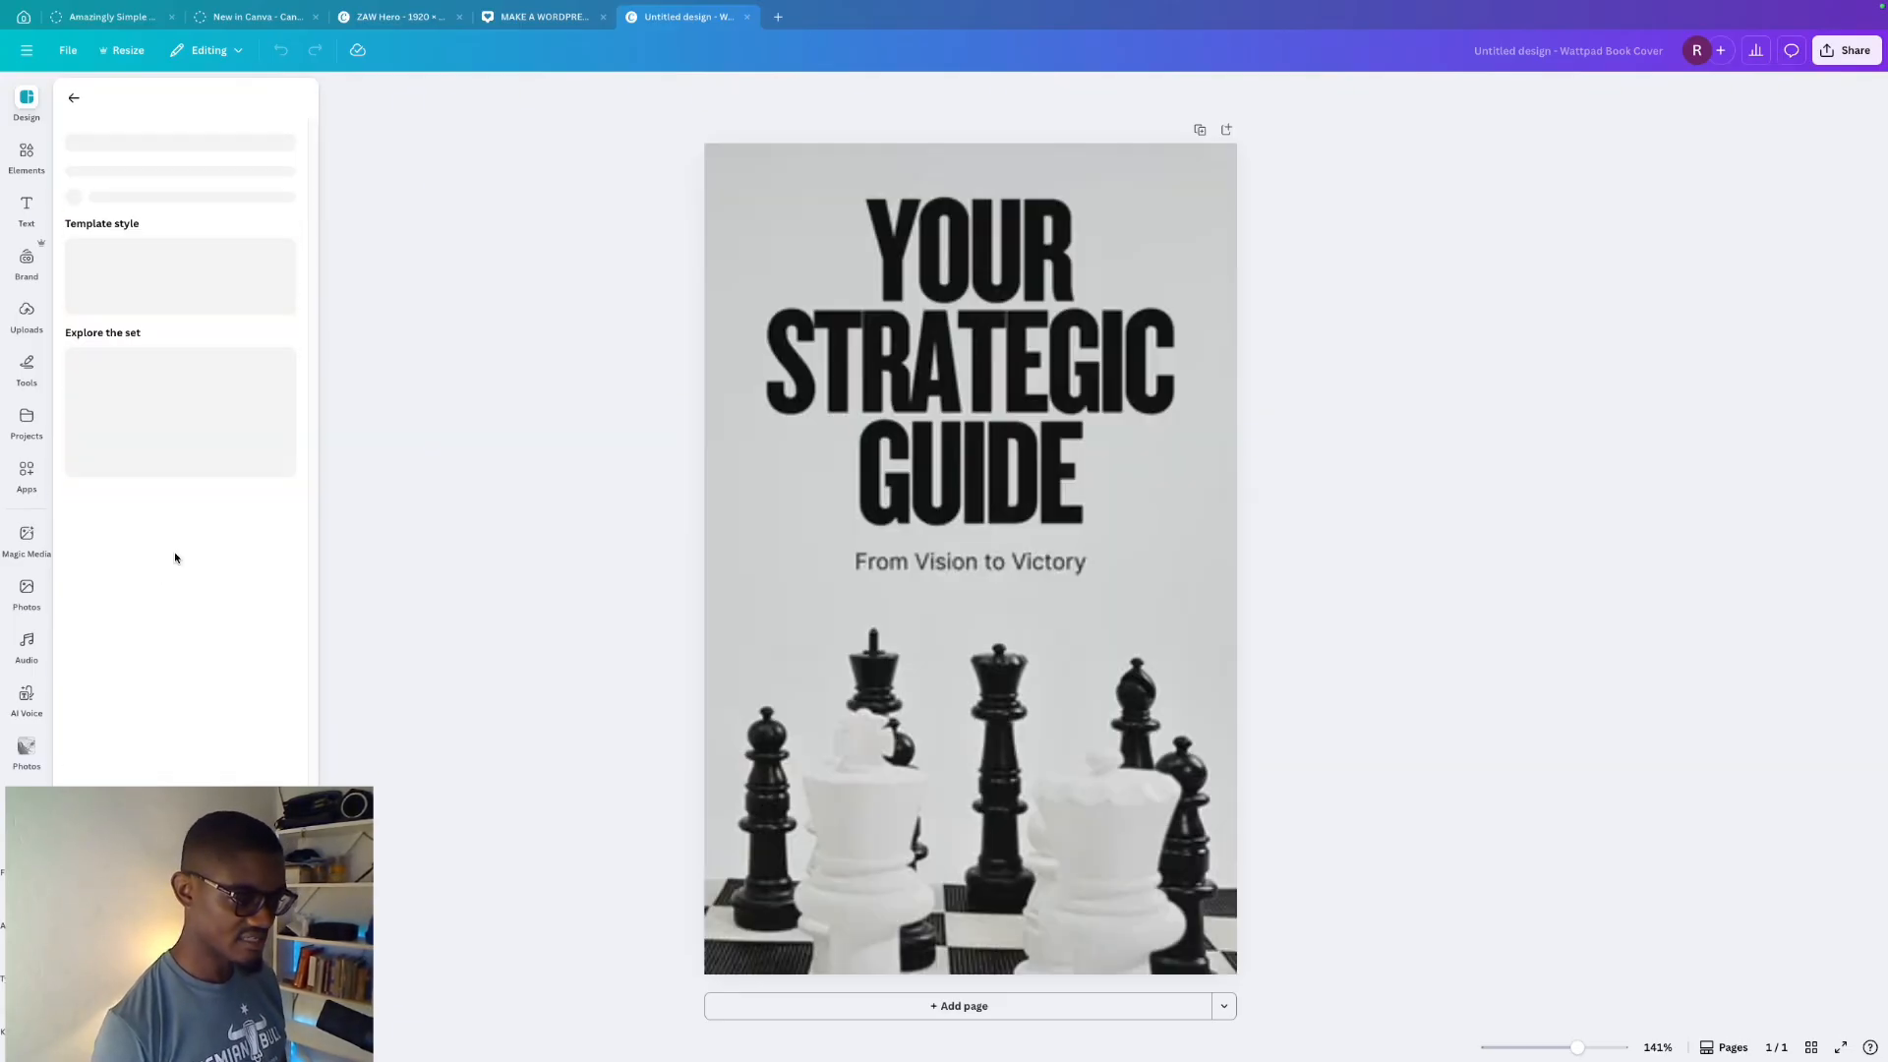
left_click(976, 345)
double_click(976, 345)
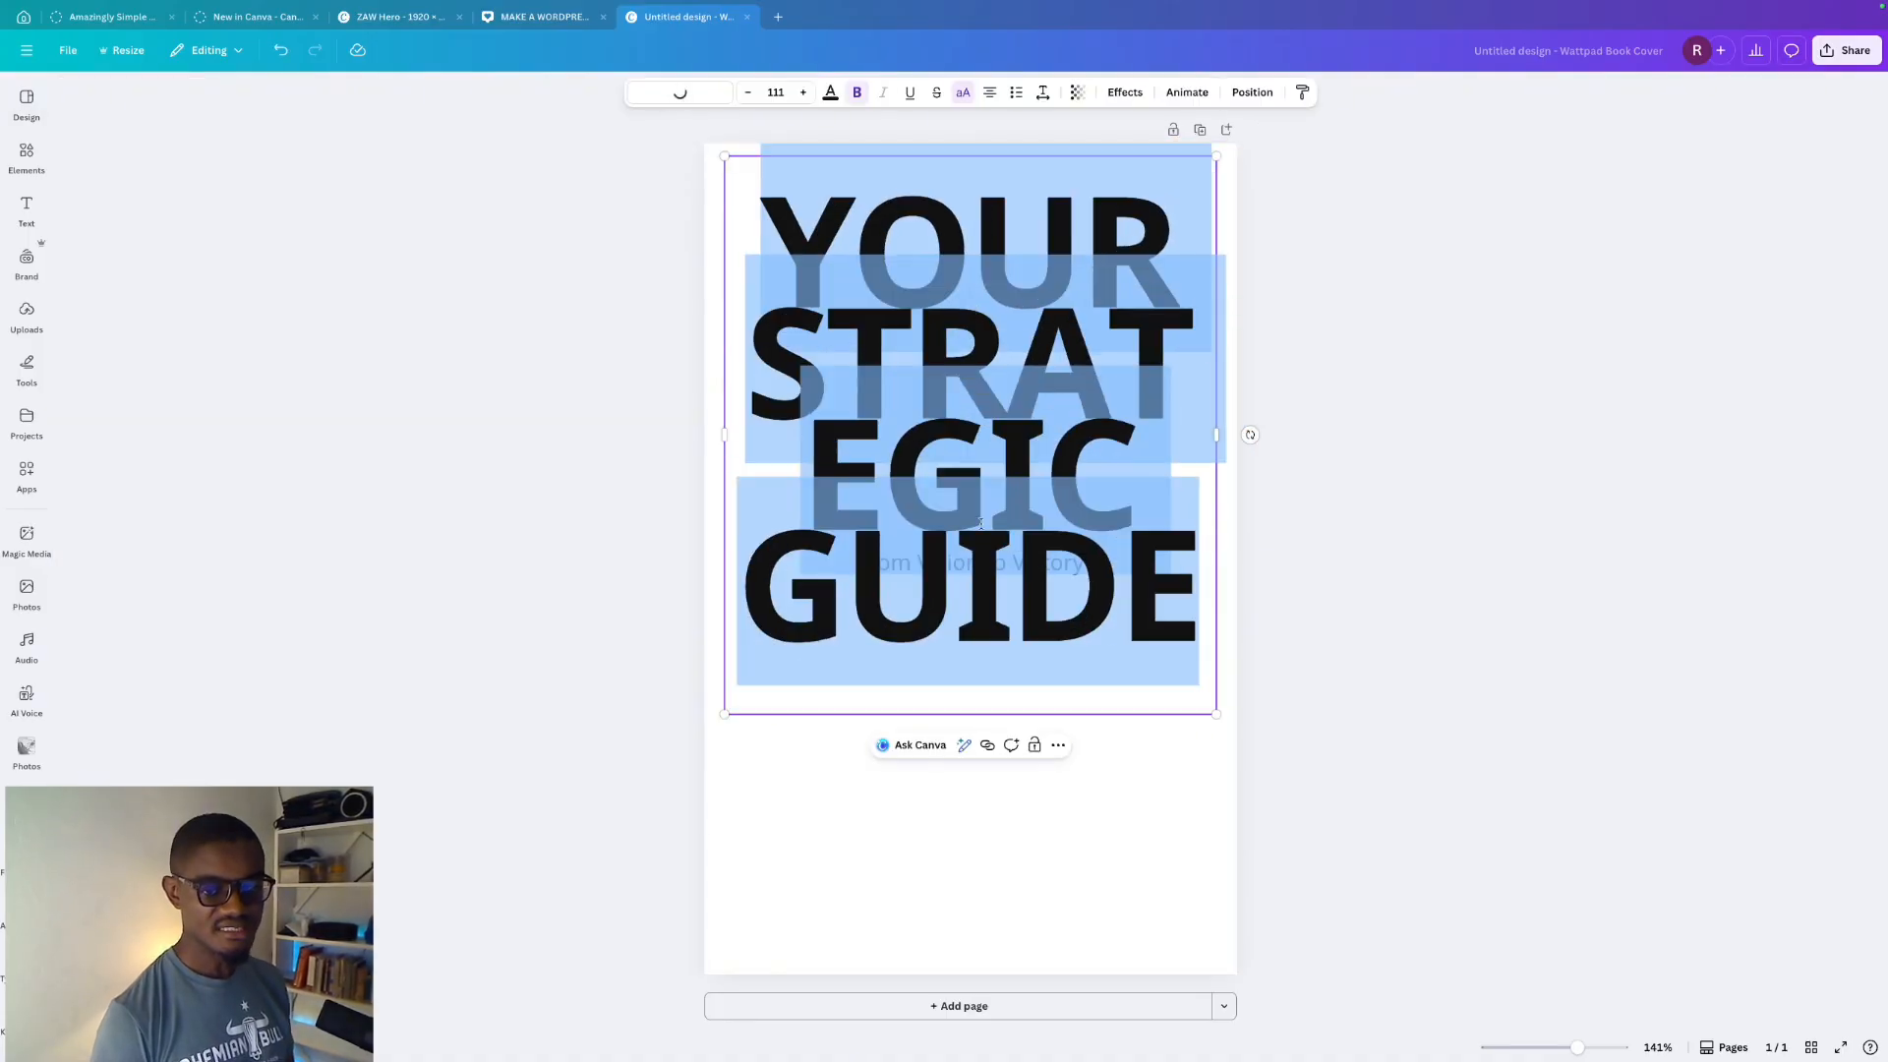
left_click(1182, 808)
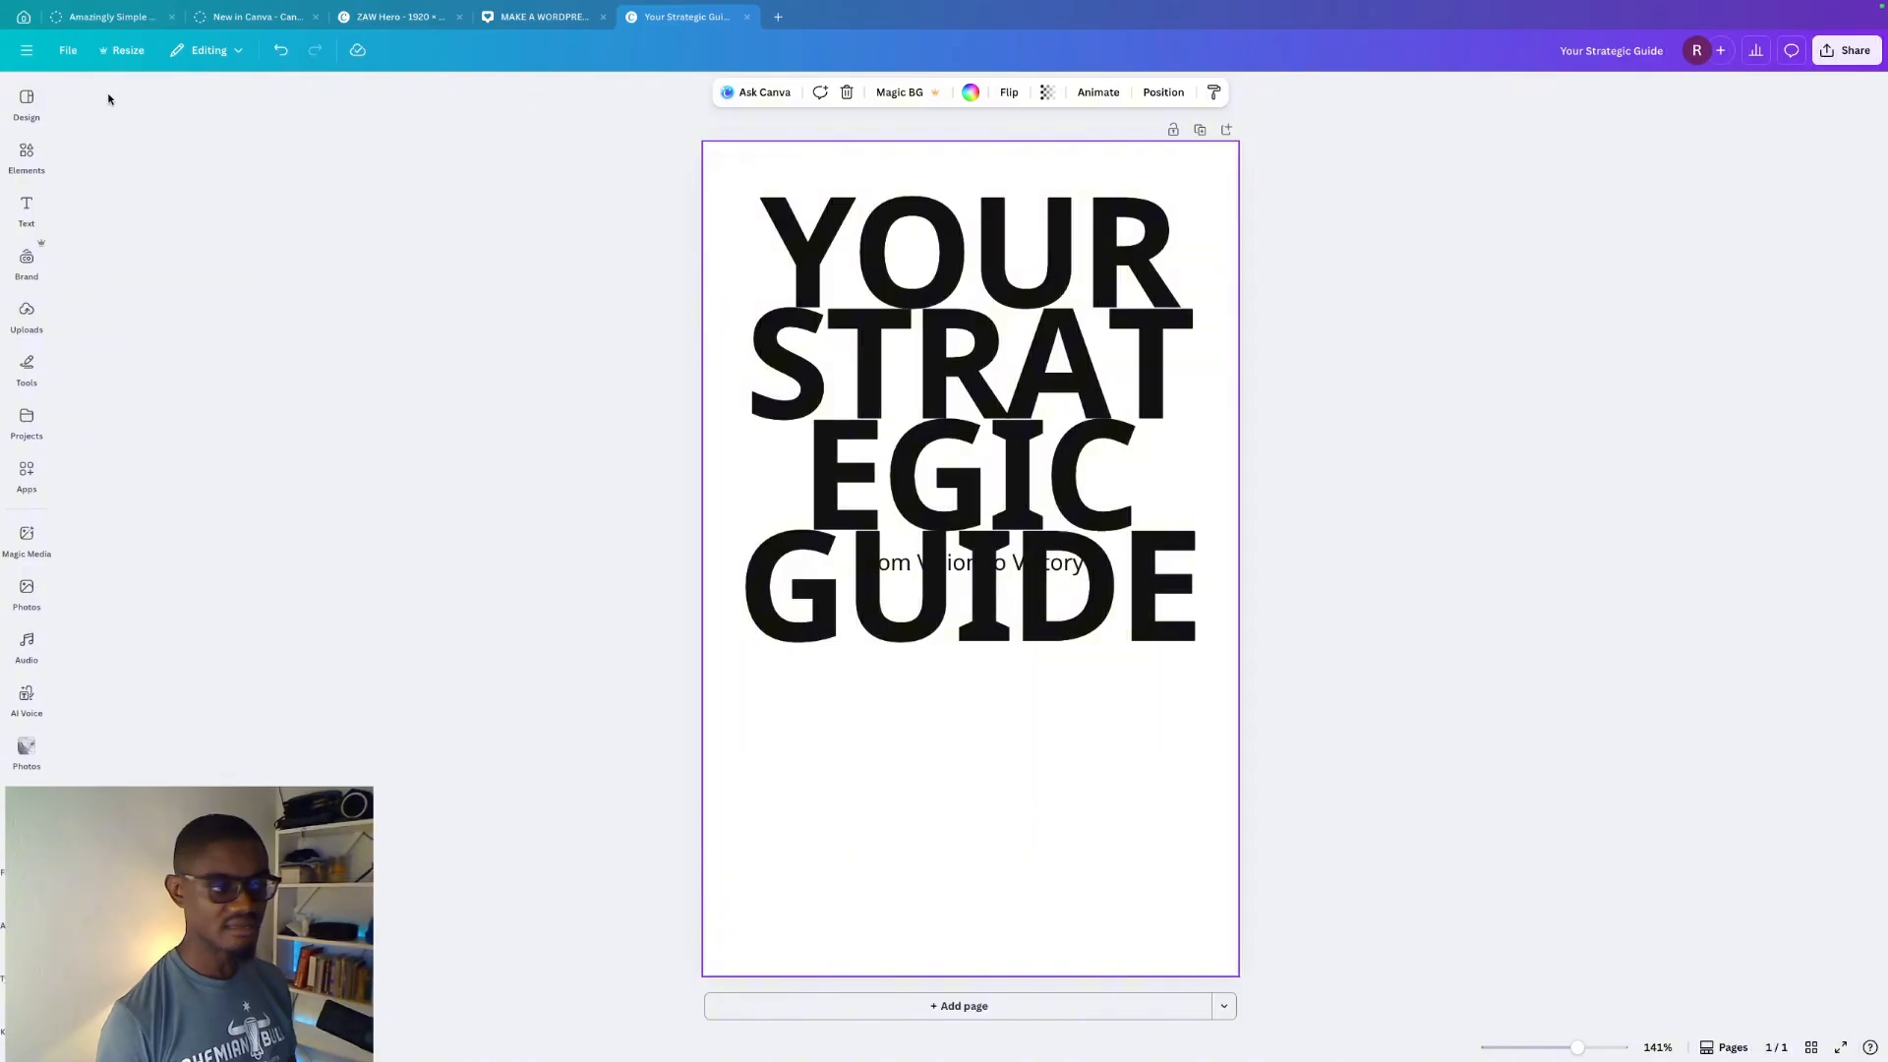
left_click(26, 103)
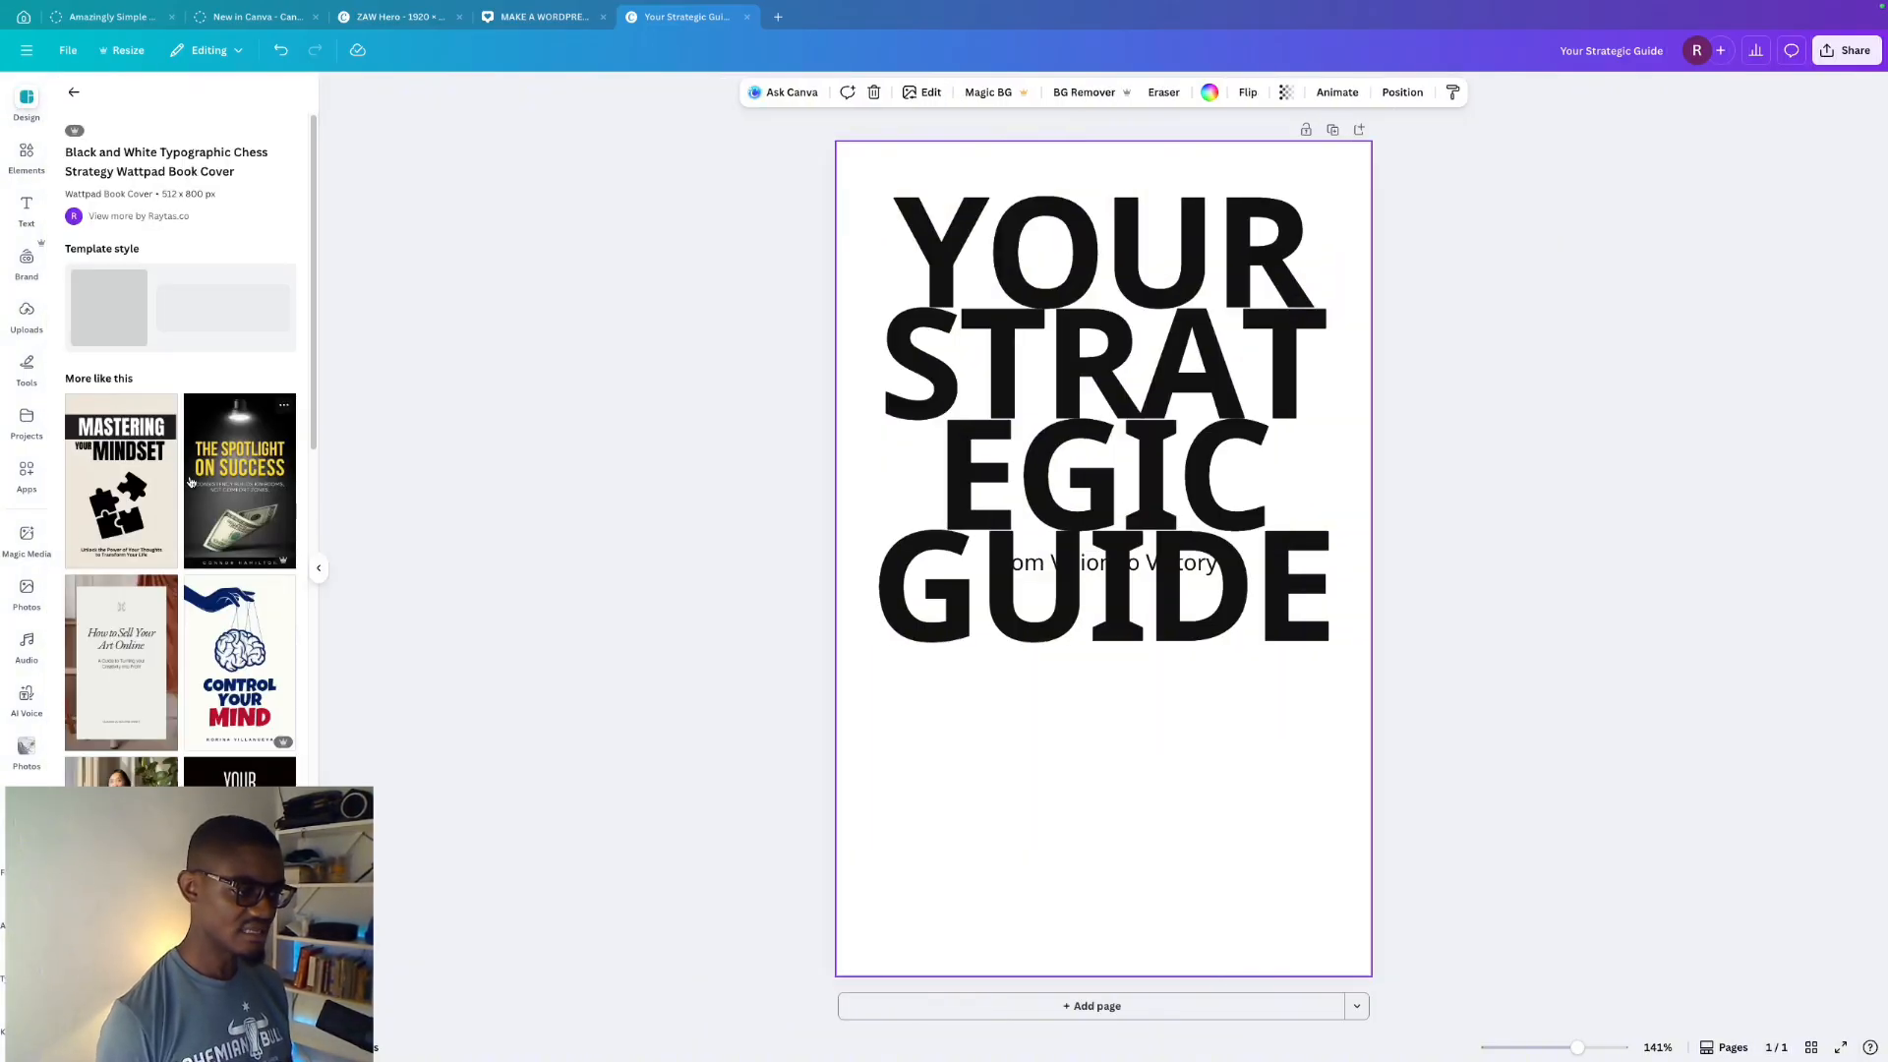
scroll(242, 580, "down", 1)
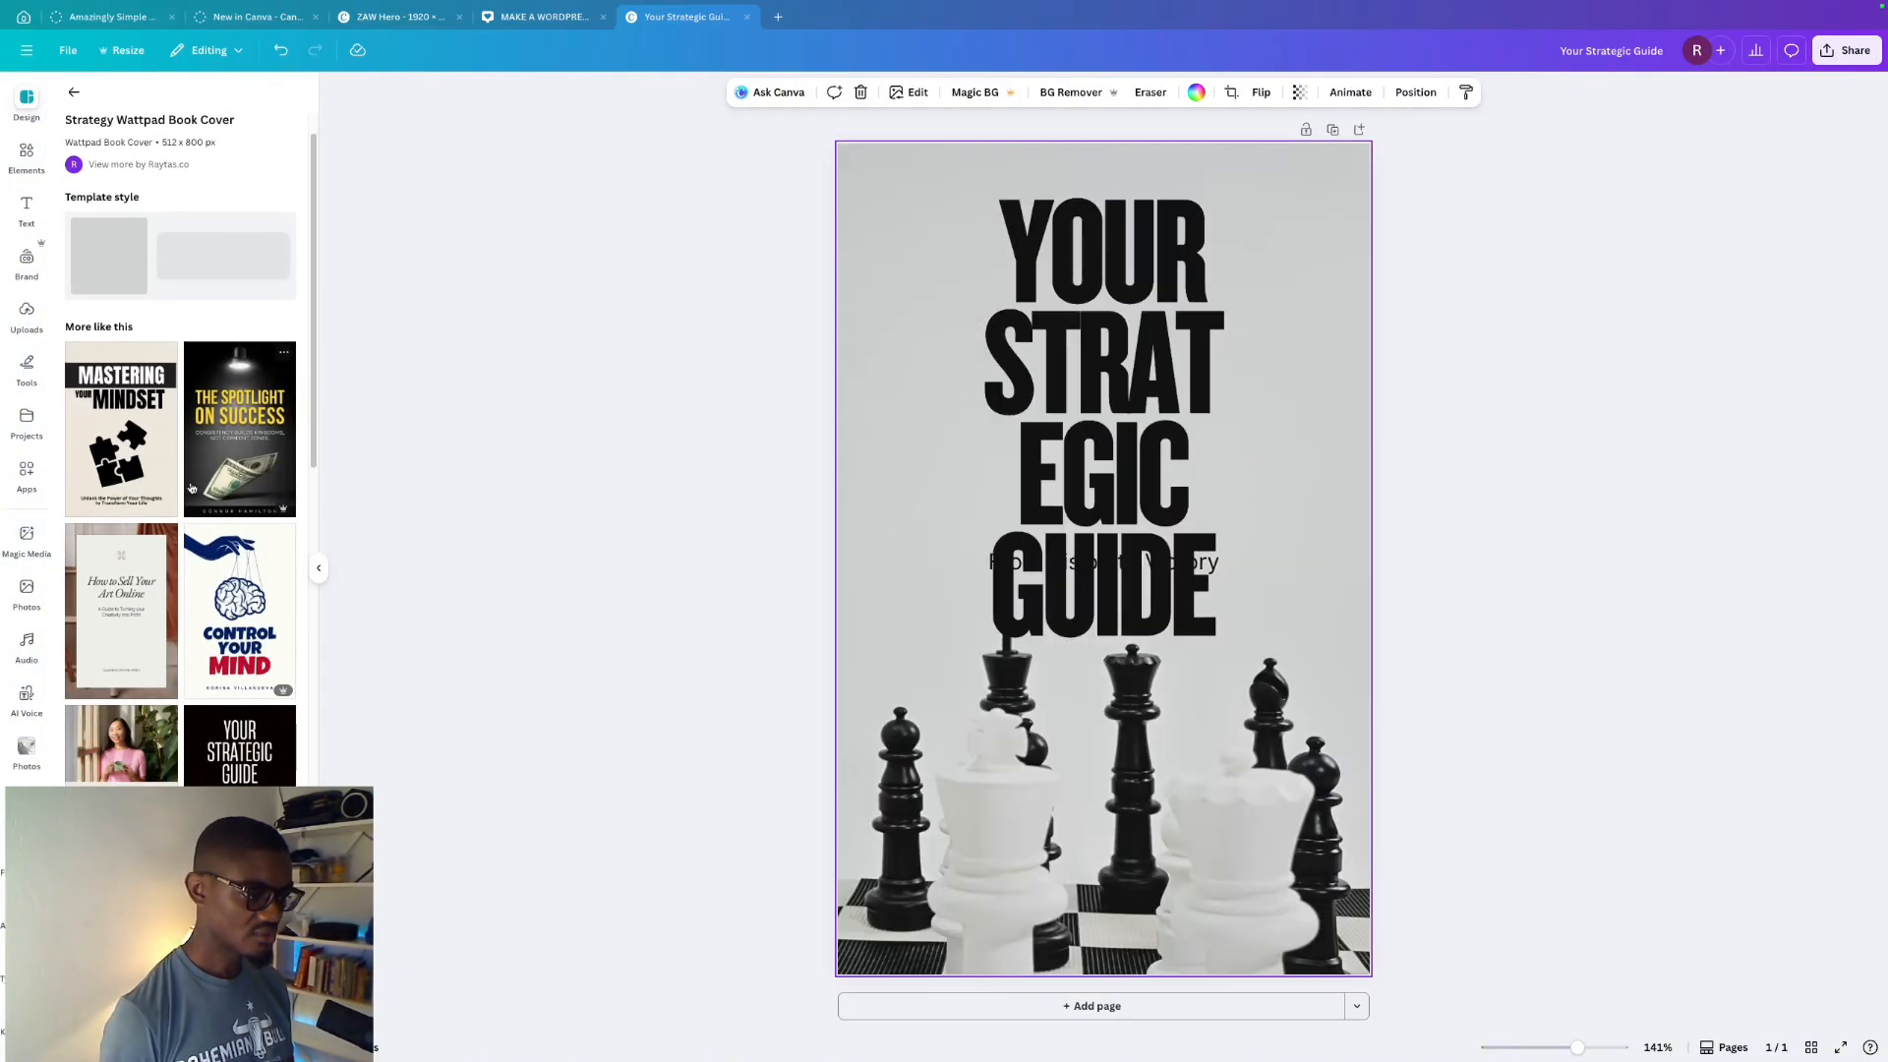
- Replace the cover title "Your Strategic Guide" with "FLORIDA EXAM BAR PREP"
left_click(1089, 409)
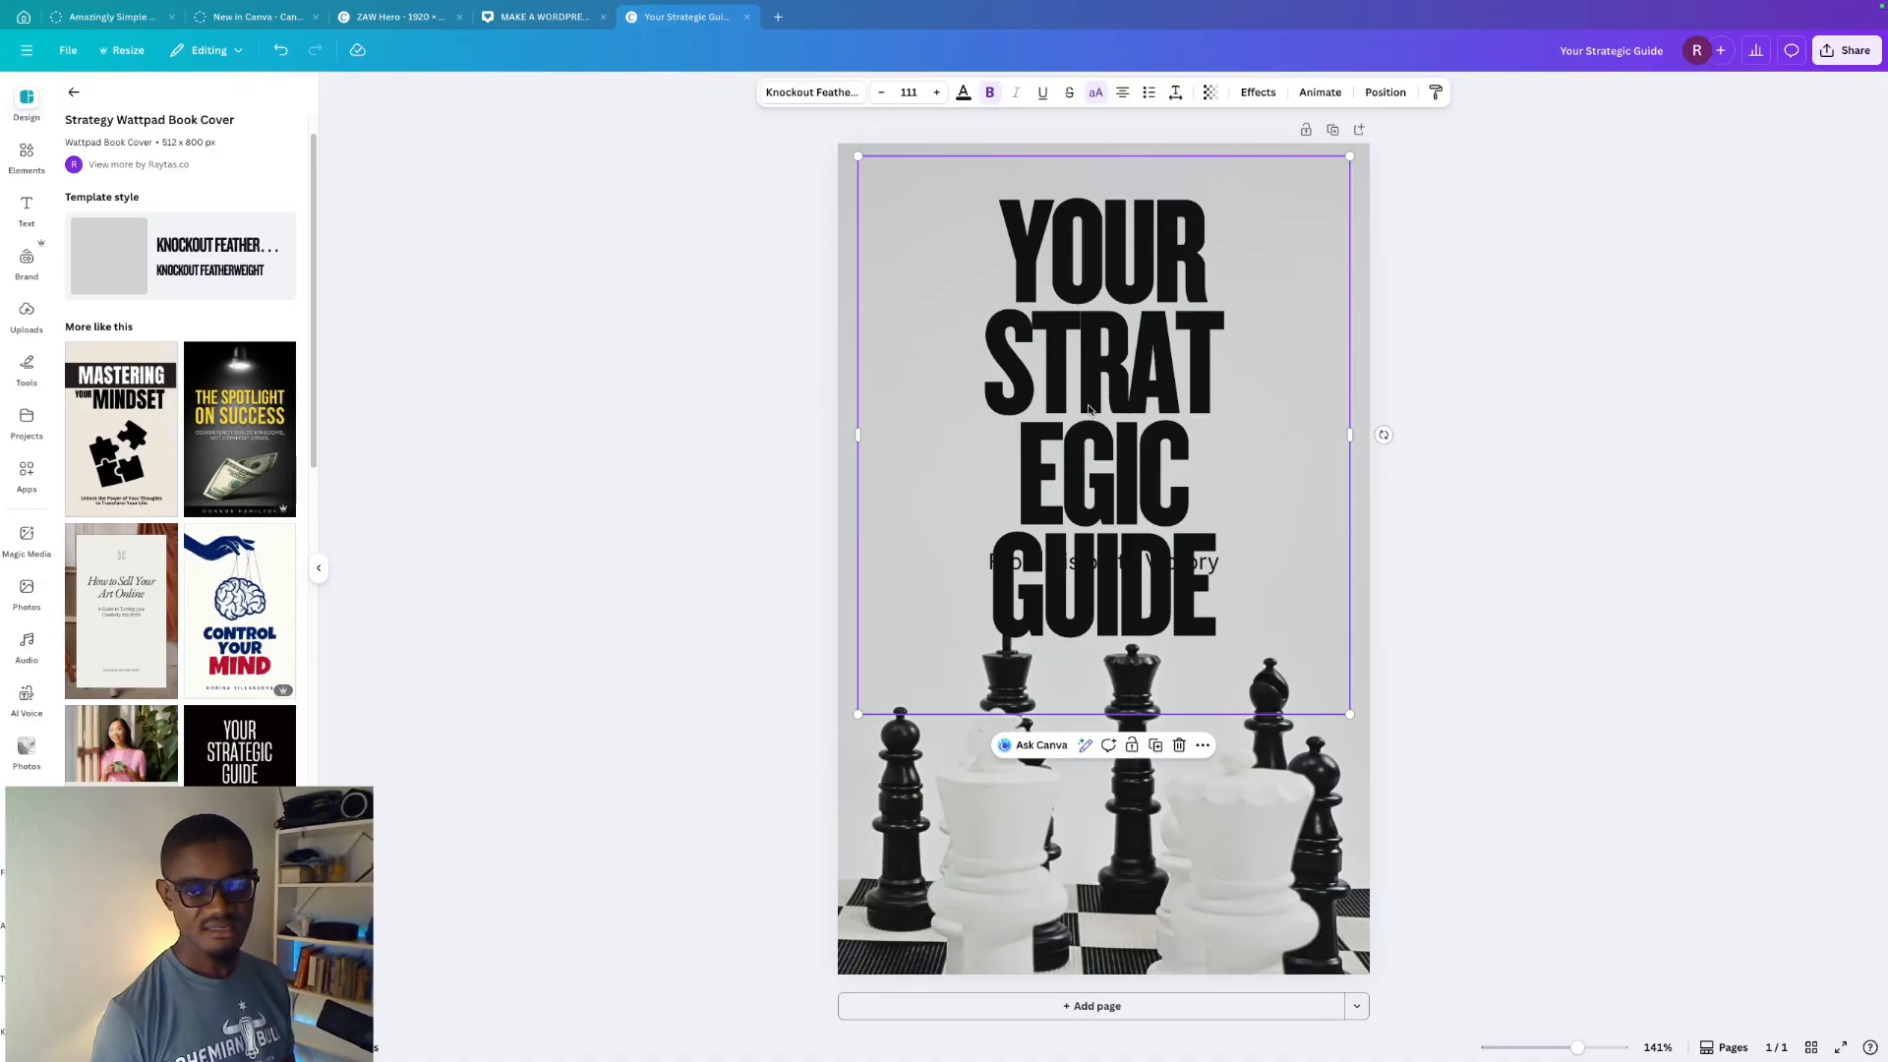
double_click(1089, 409)
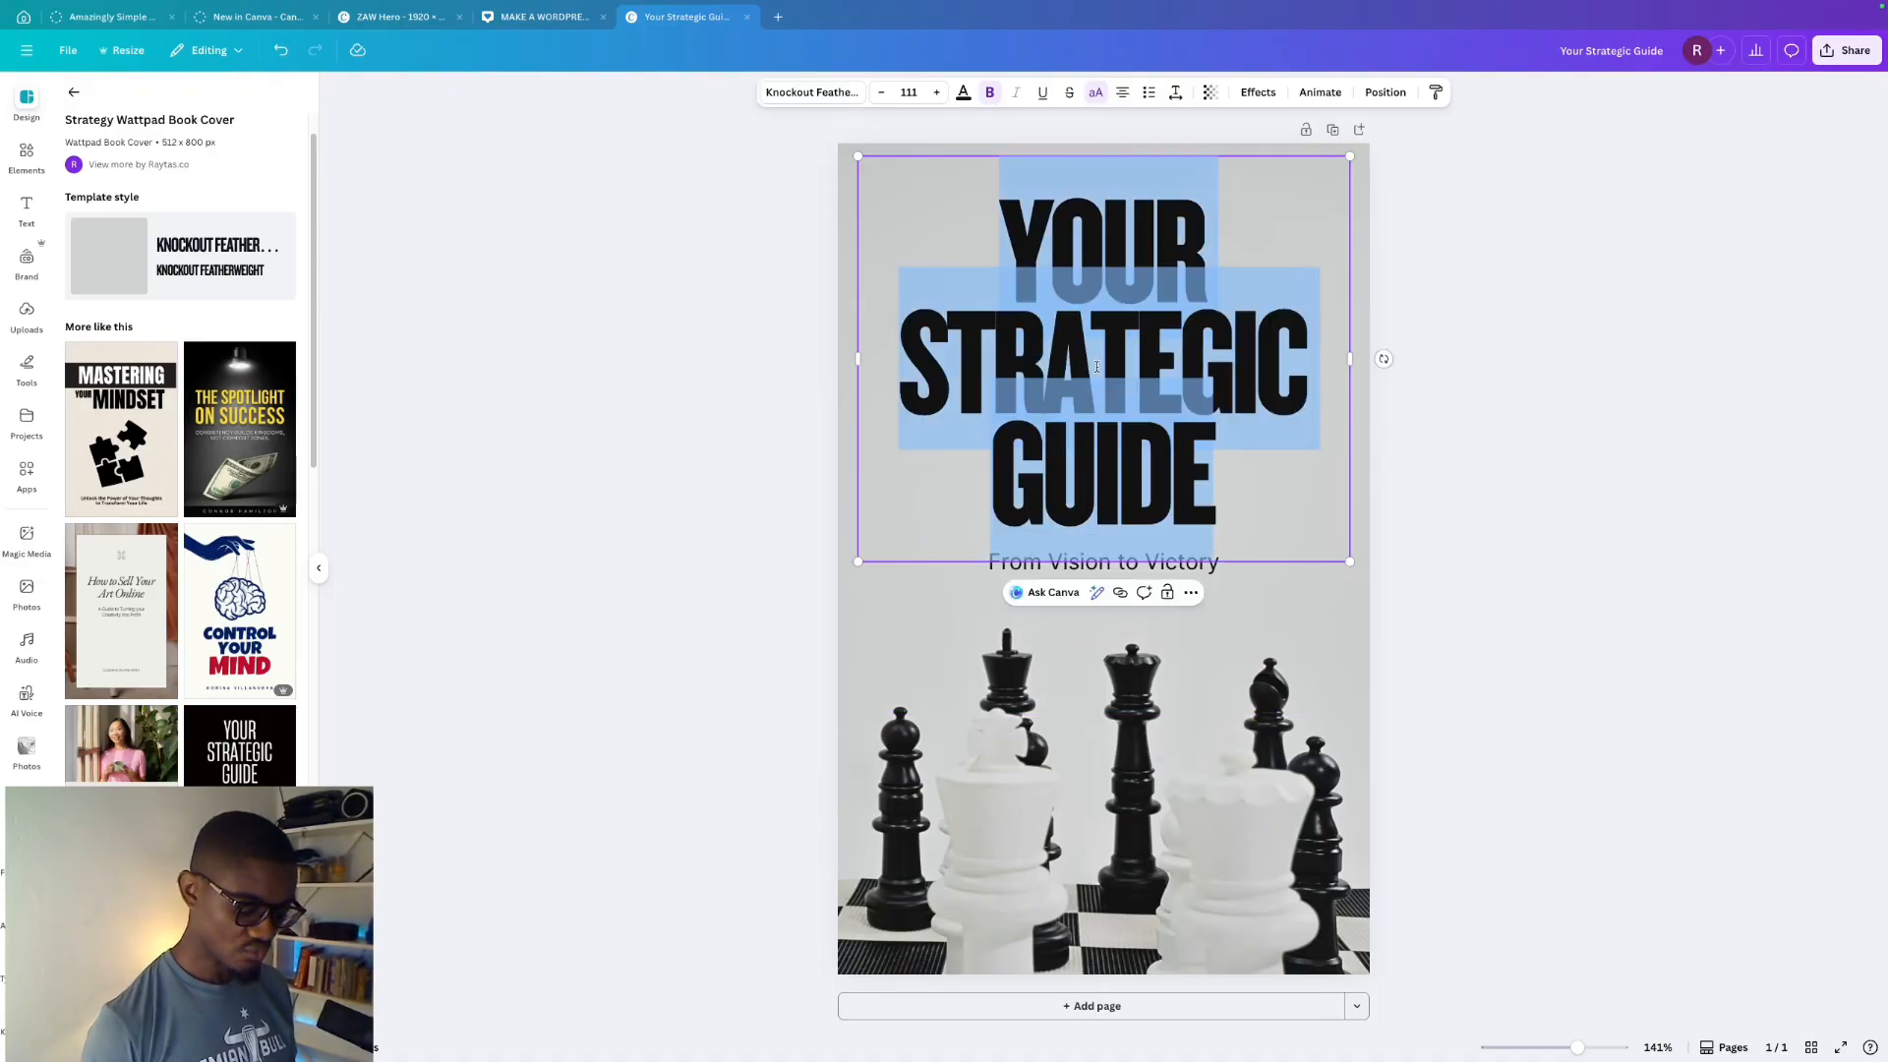
type("FLO")
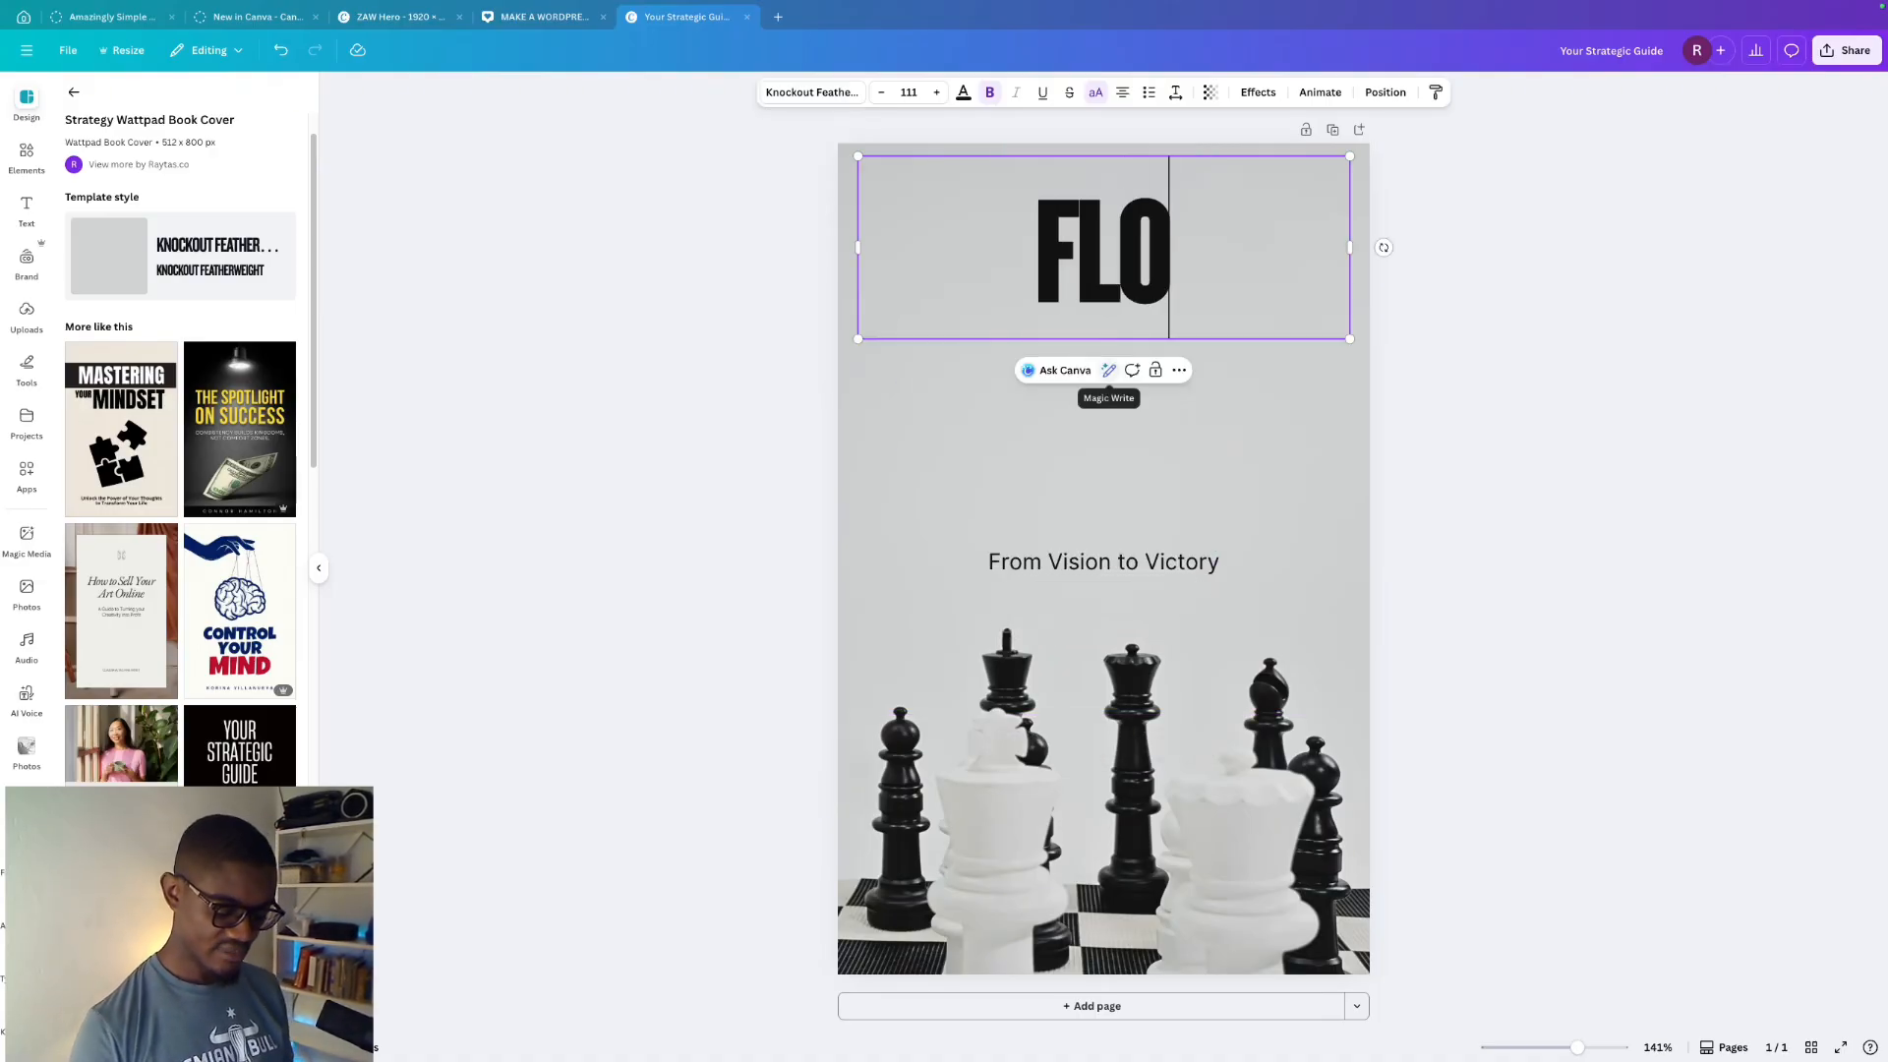
type("RIDA BAR")
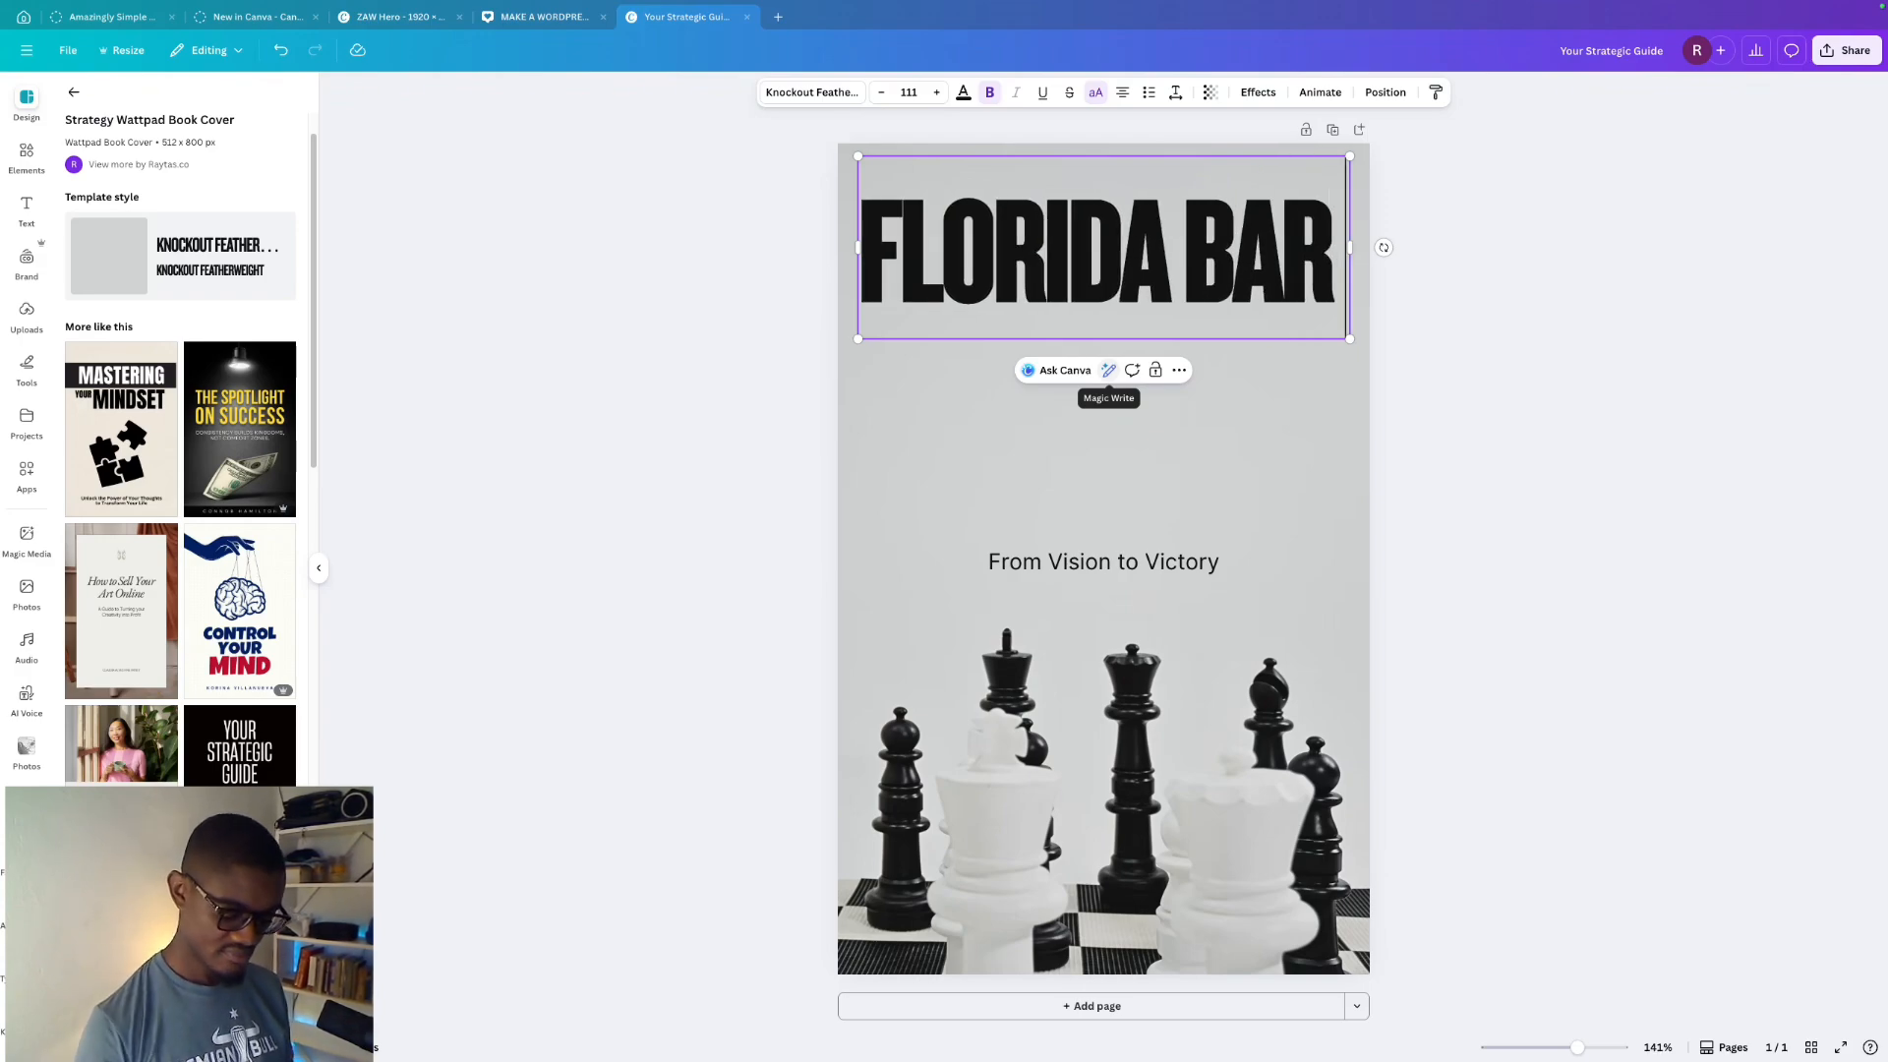
type(" PREP")
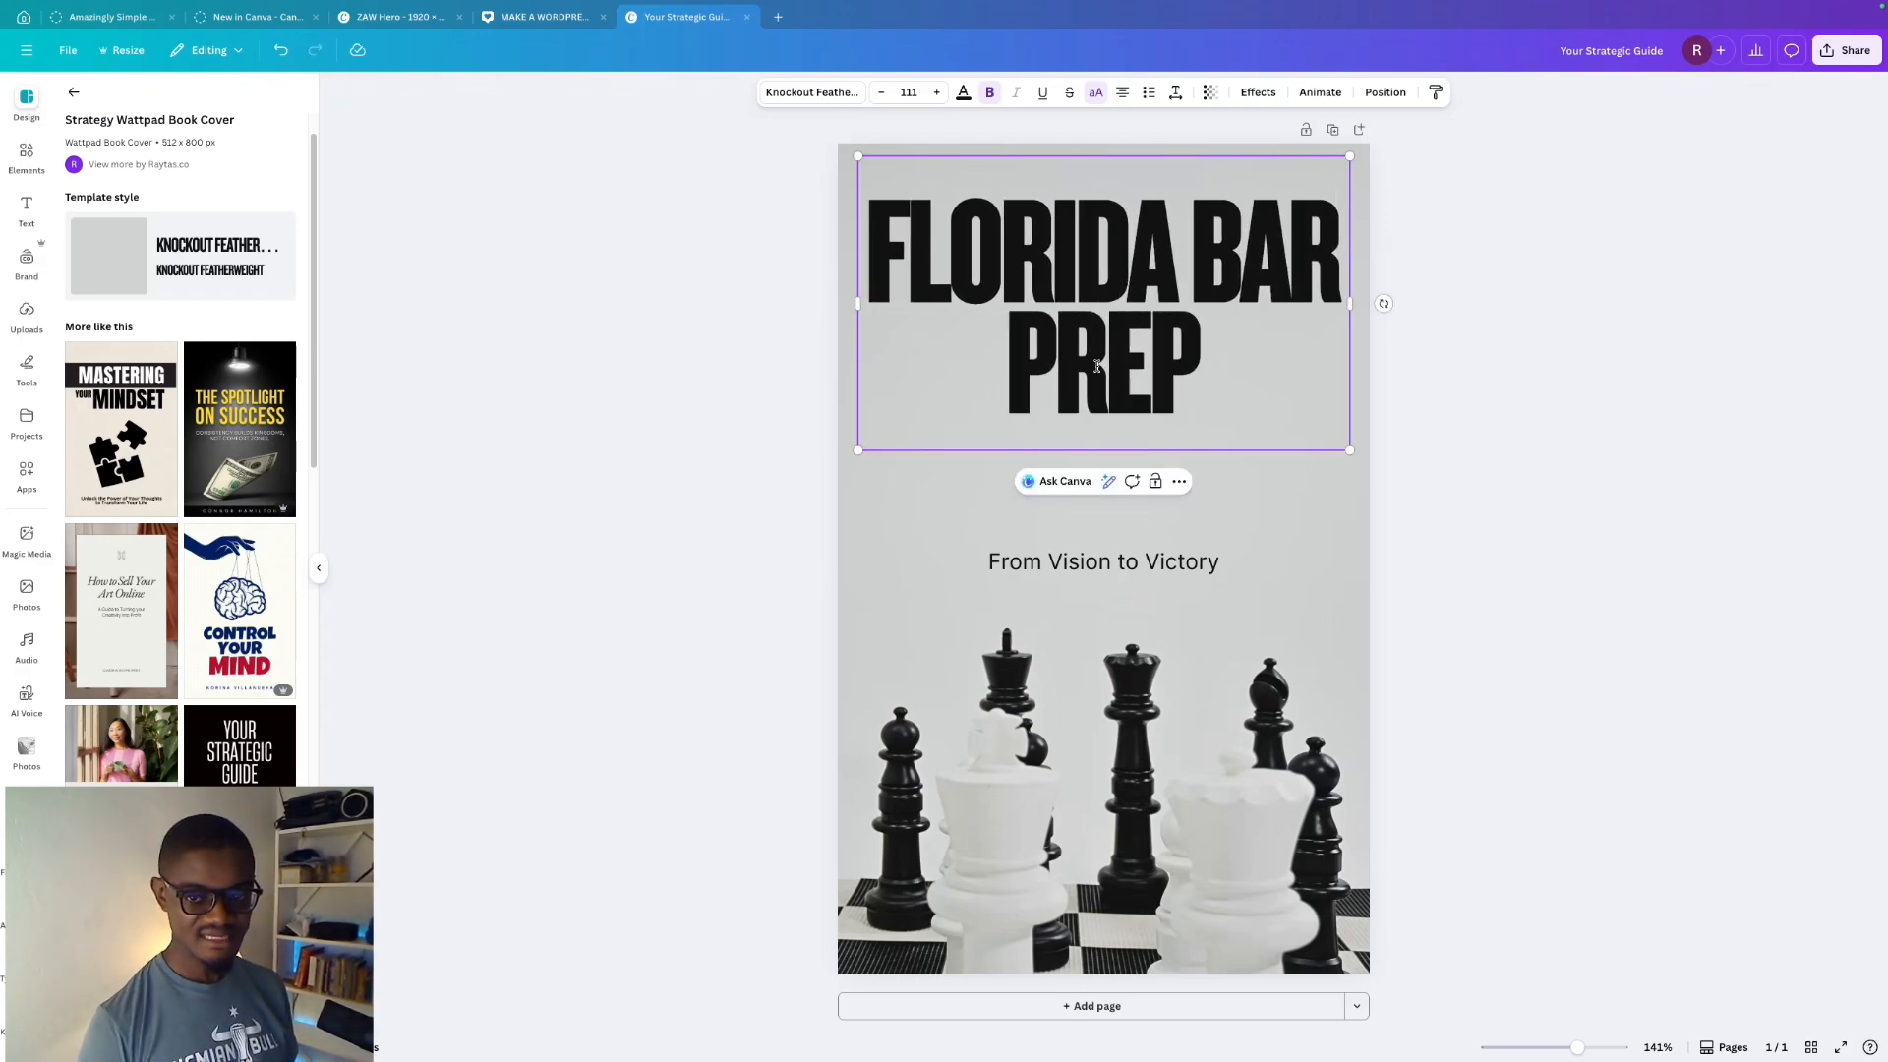
left_click(1177, 267)
type("EXAM")
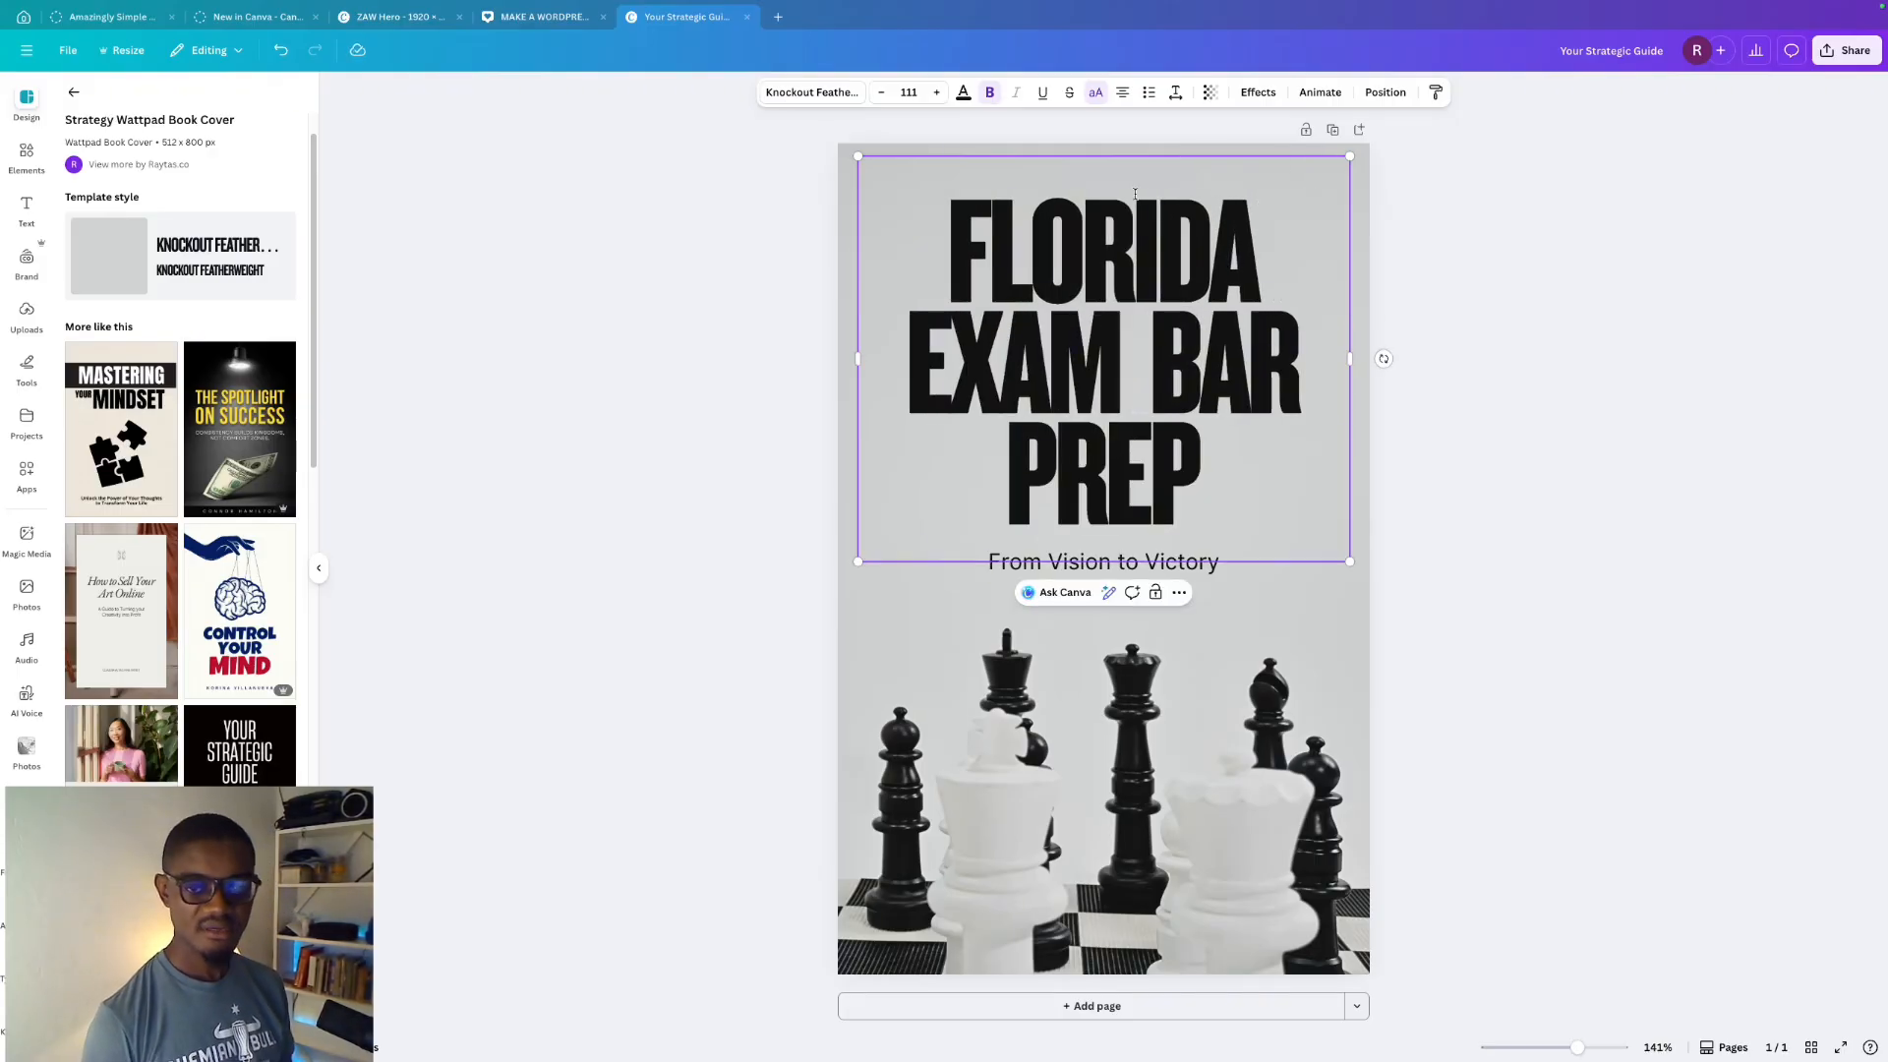
left_click(1231, 704)
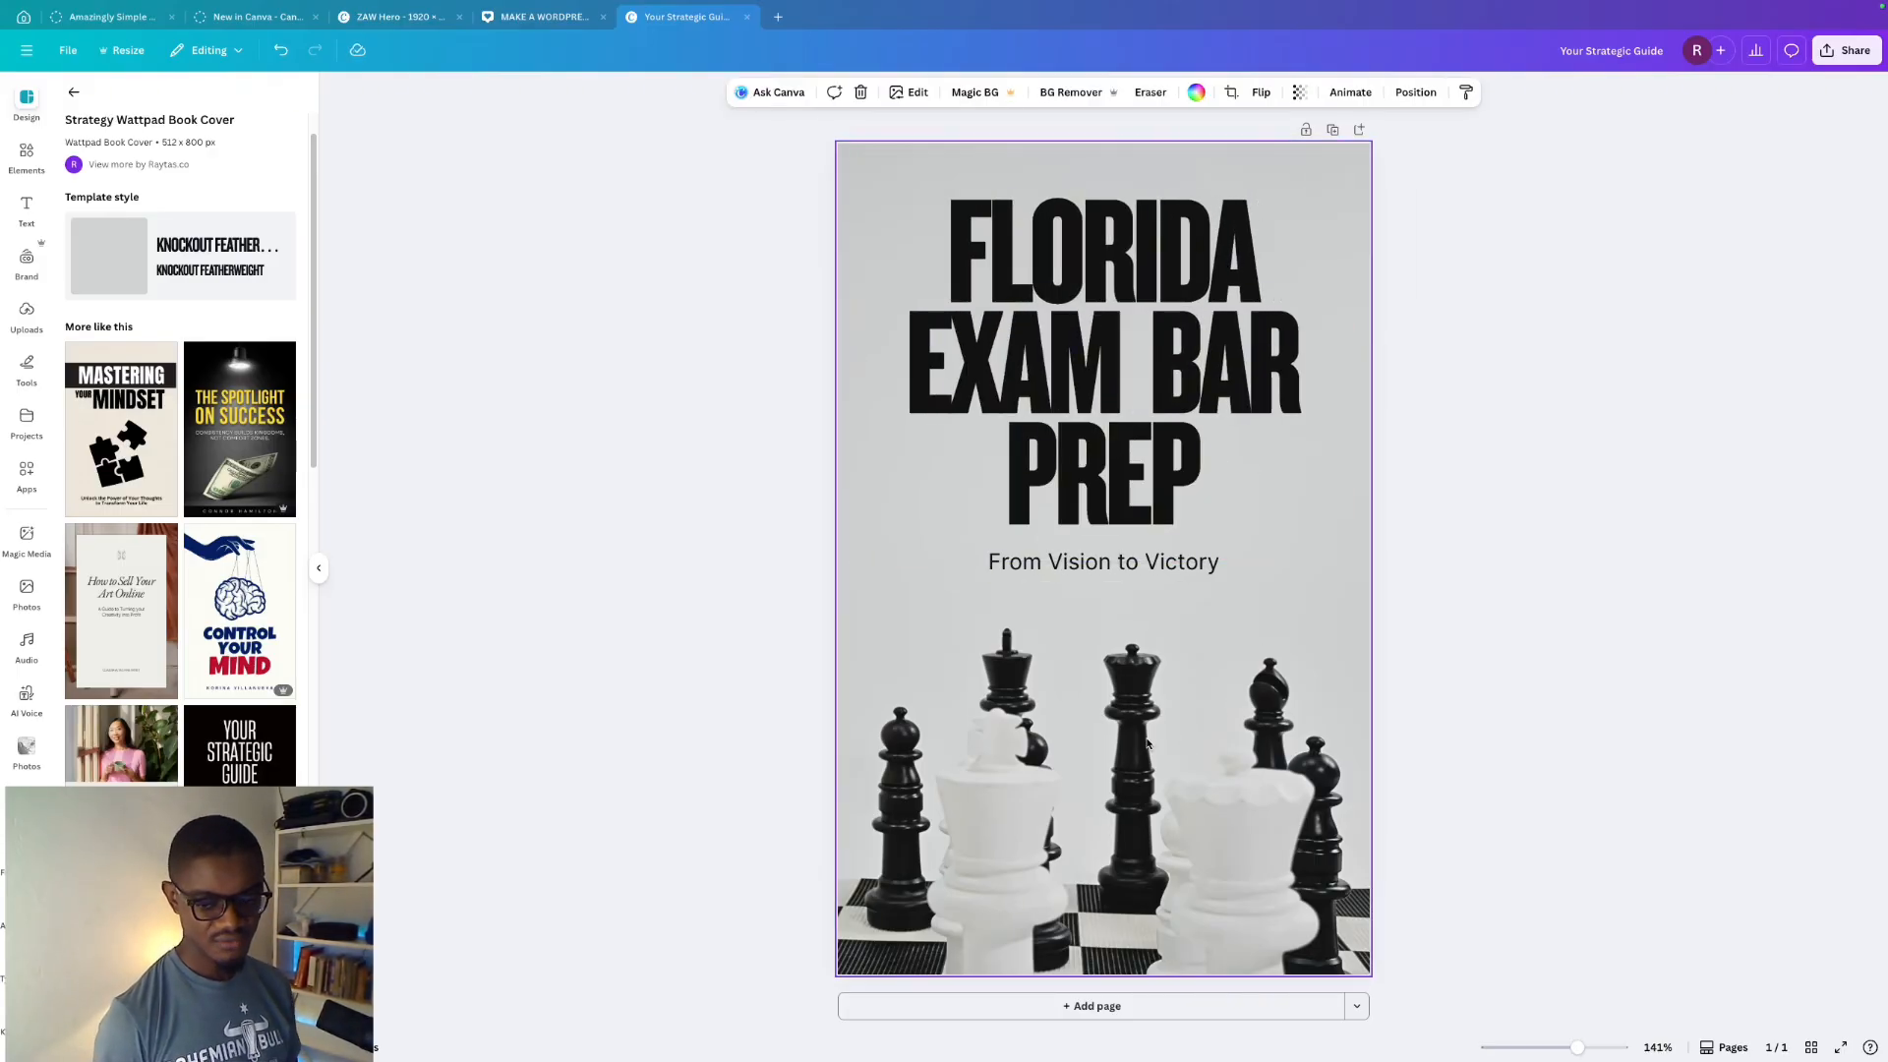
- Move the title partly off the page's left edge to expose the chess background image
left_click_drag(991, 699, 1228, 606)
left_click(1276, 707)
left_click(1259, 490)
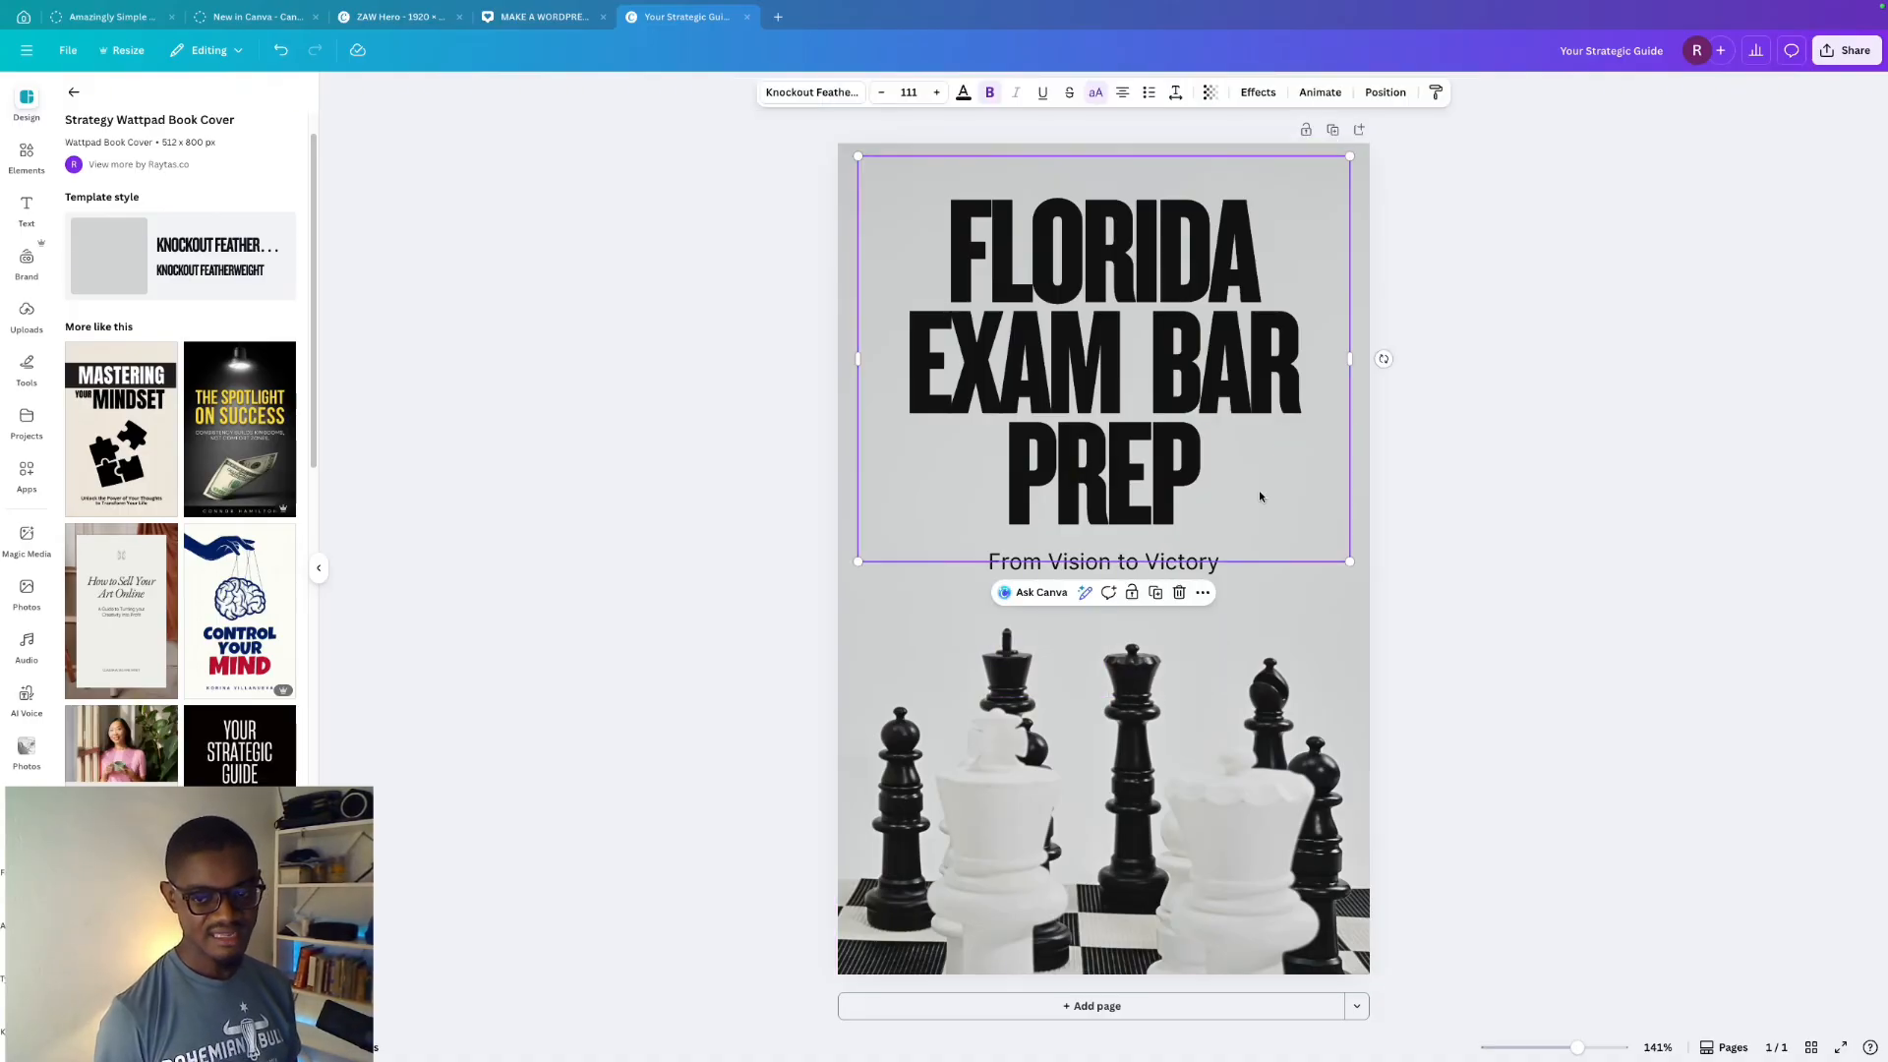
left_click_drag(1258, 490, 885, 273)
left_click(1159, 643)
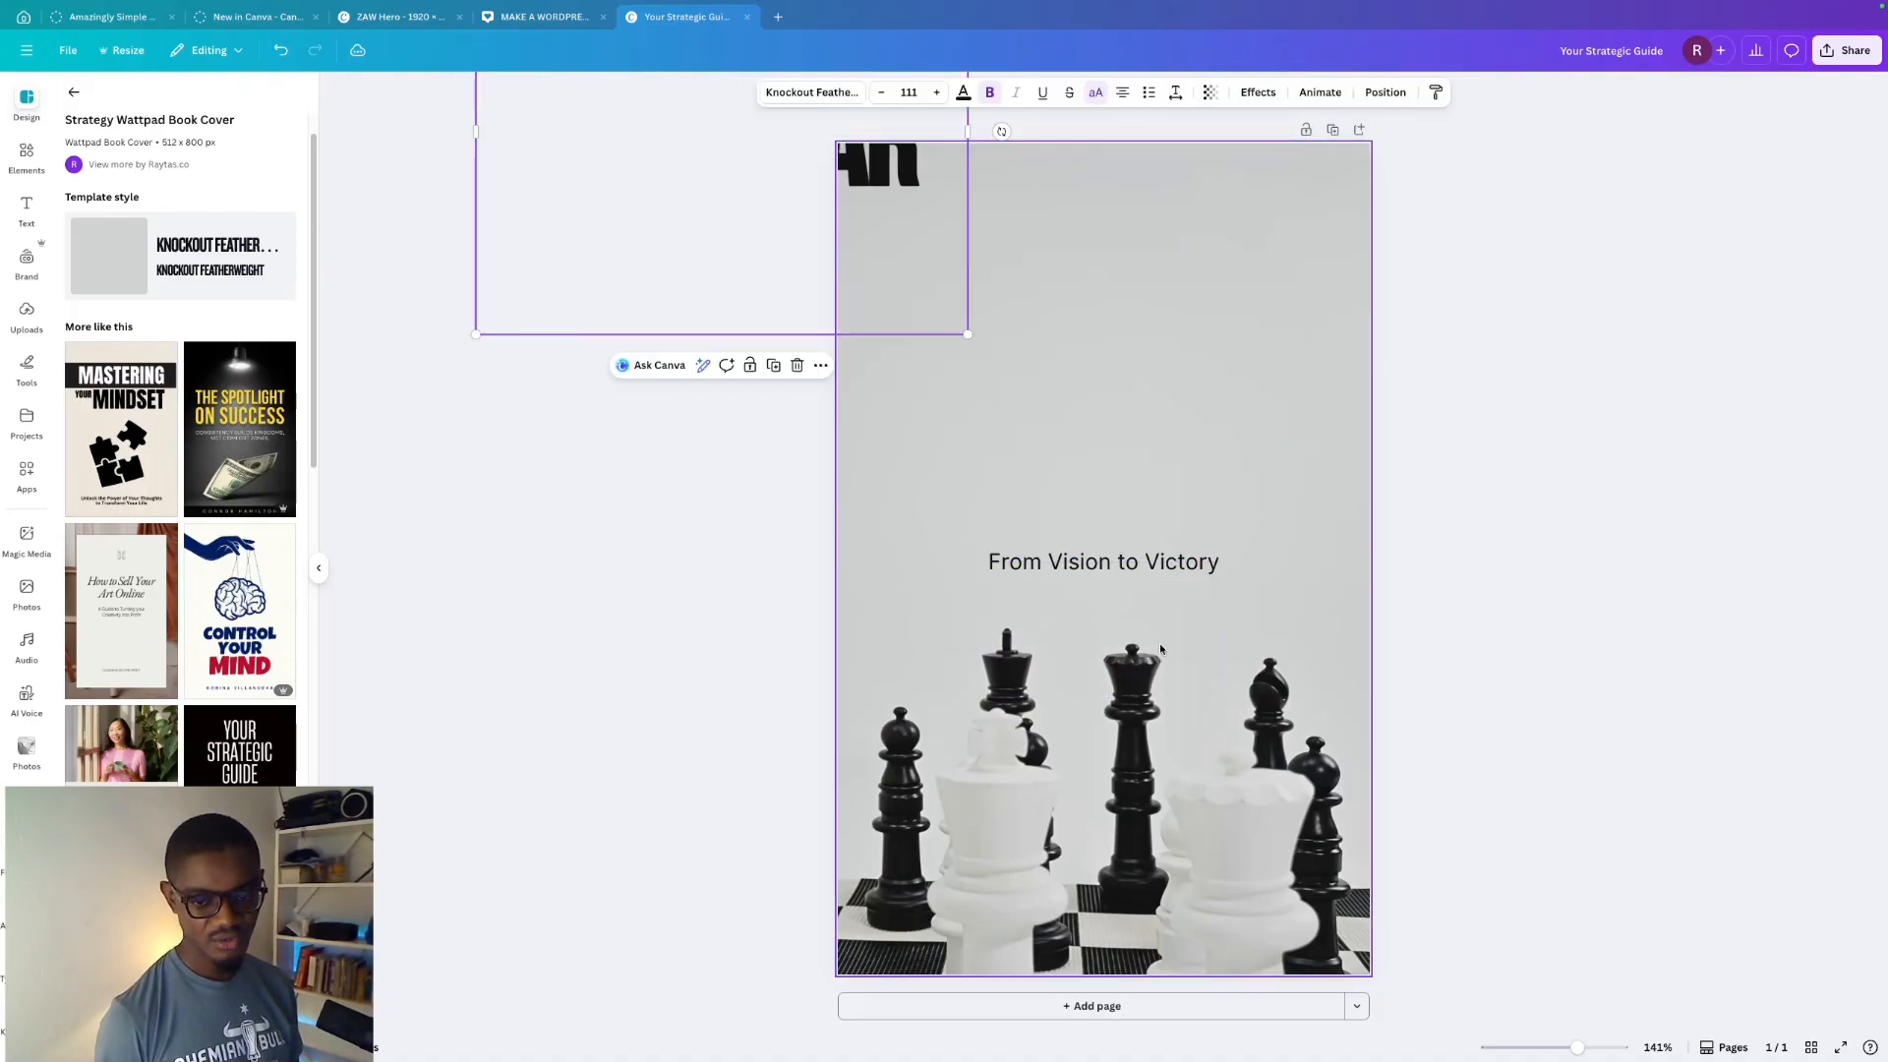
left_click_drag(934, 180, 1034, 382)
- Detach the chess image from the page background and delete it
right_click(1173, 372)
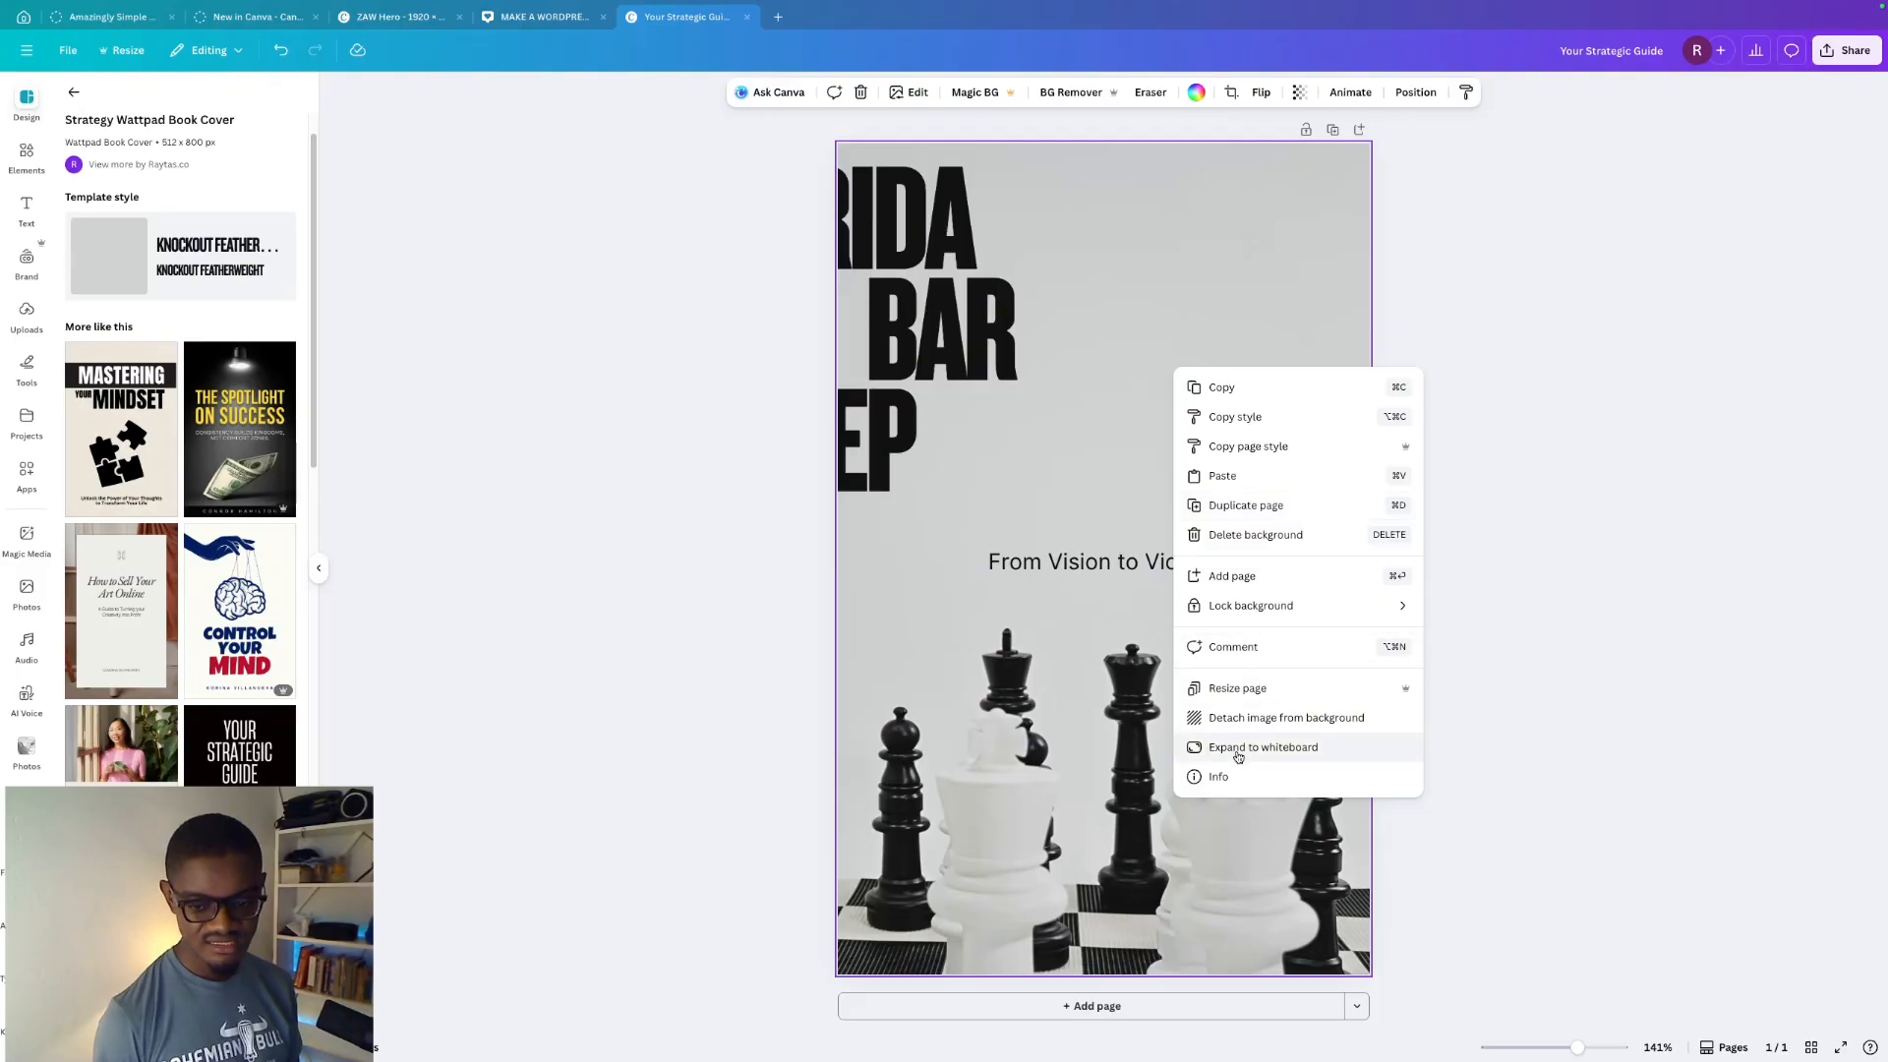
left_click(1265, 720)
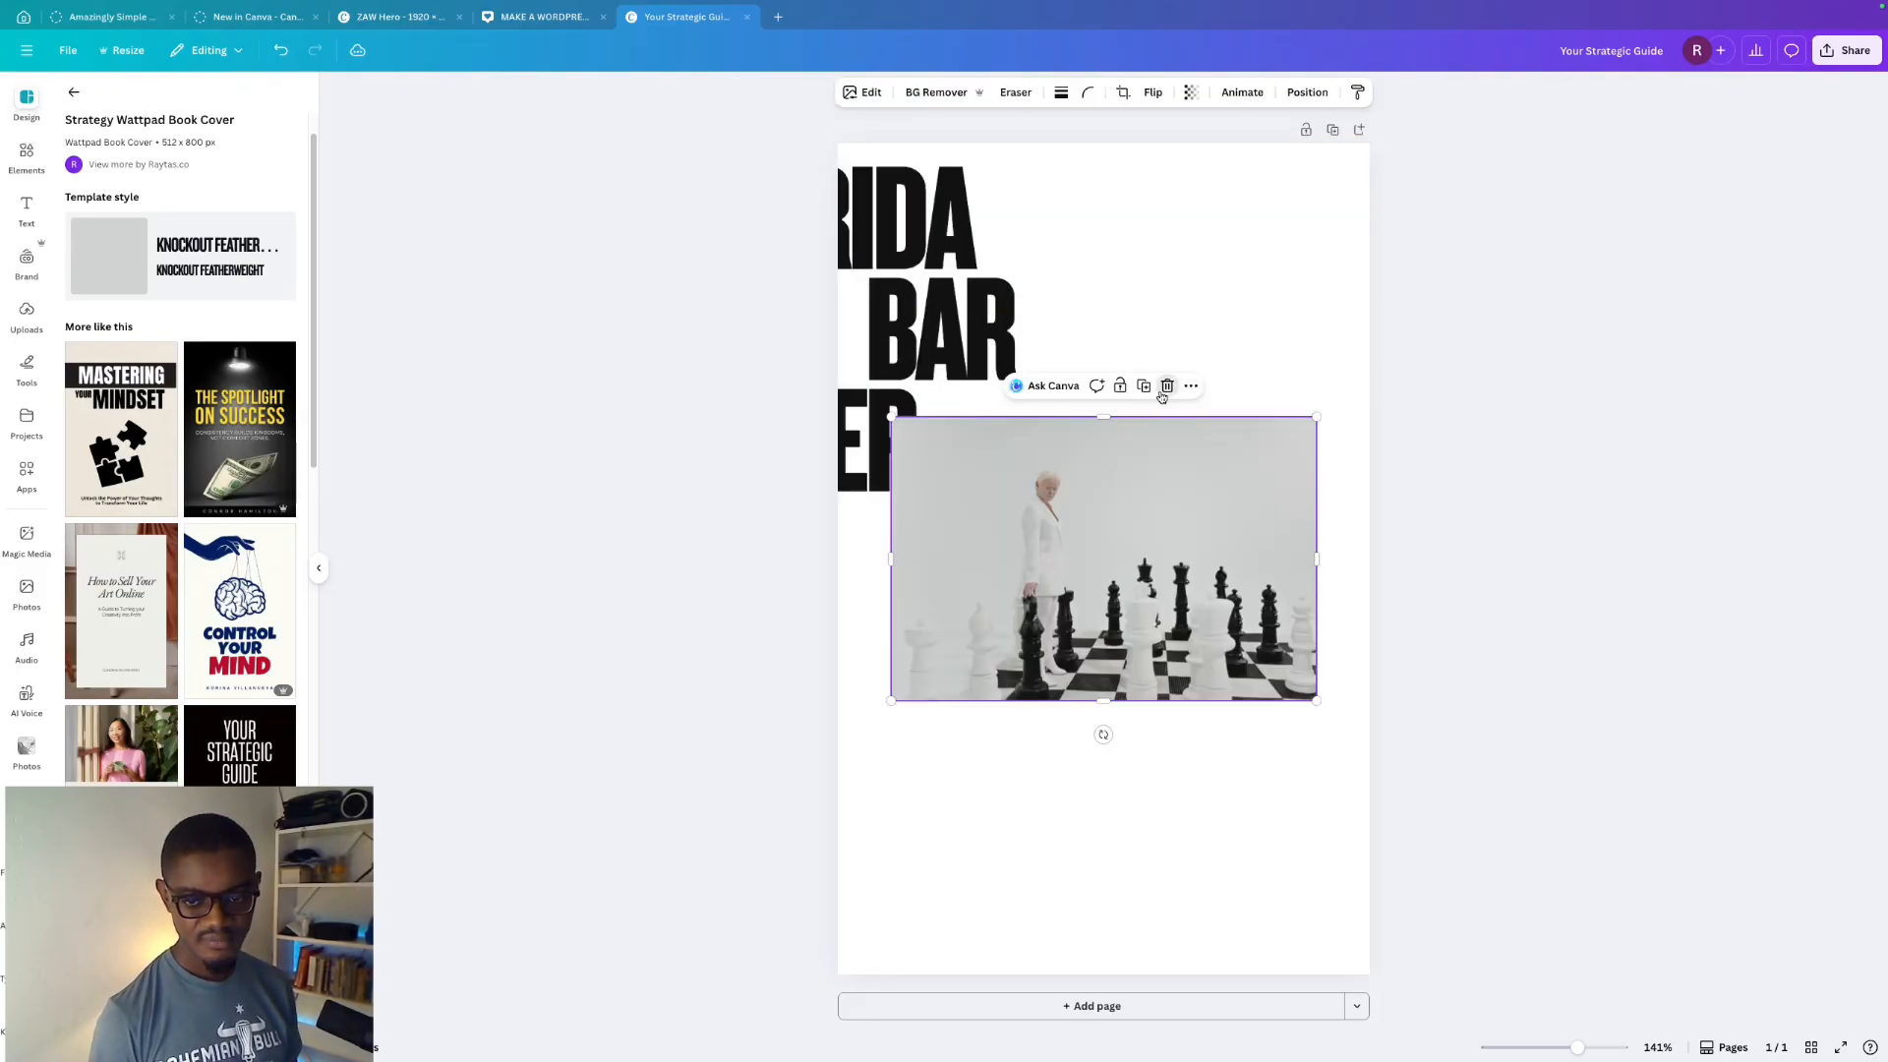
left_click(1168, 385)
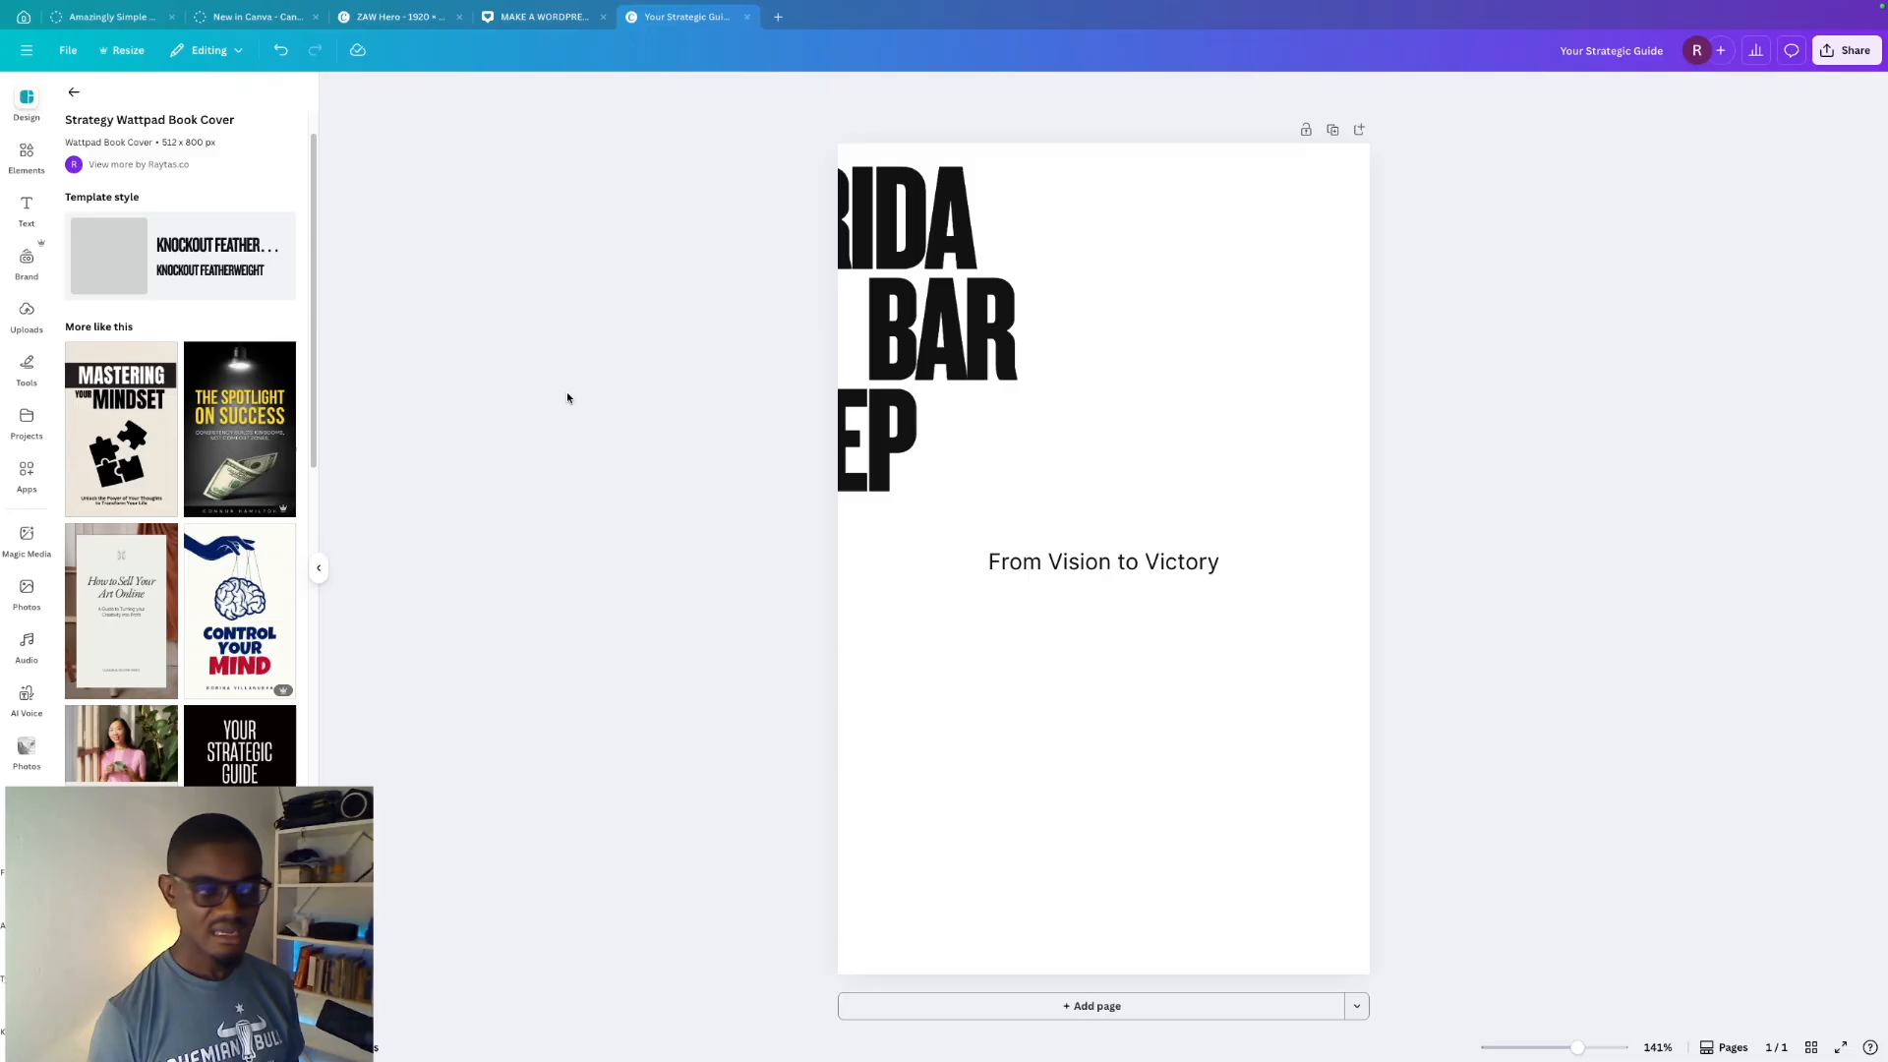
- Search the elements for "legal", limit the results to photos, and add the photo of the gavel with scales
left_click(26, 155)
left_click(162, 111)
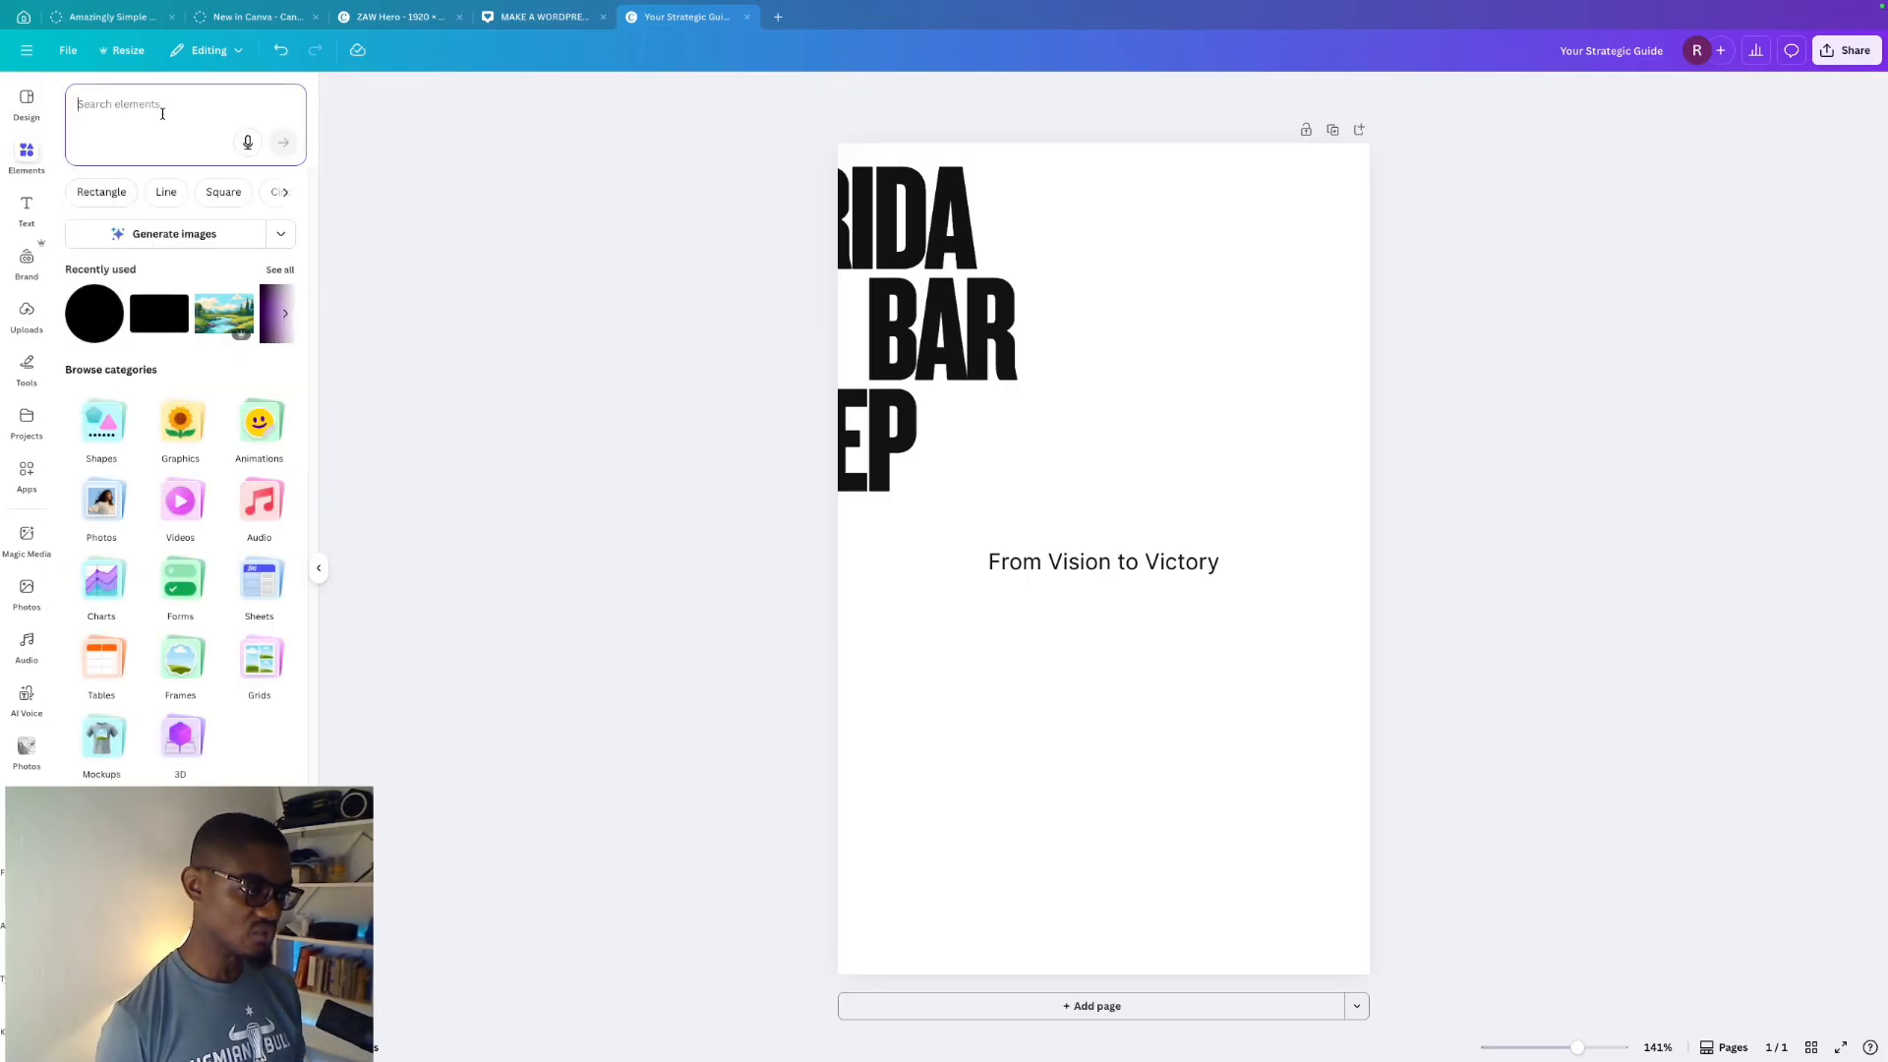
type("legal")
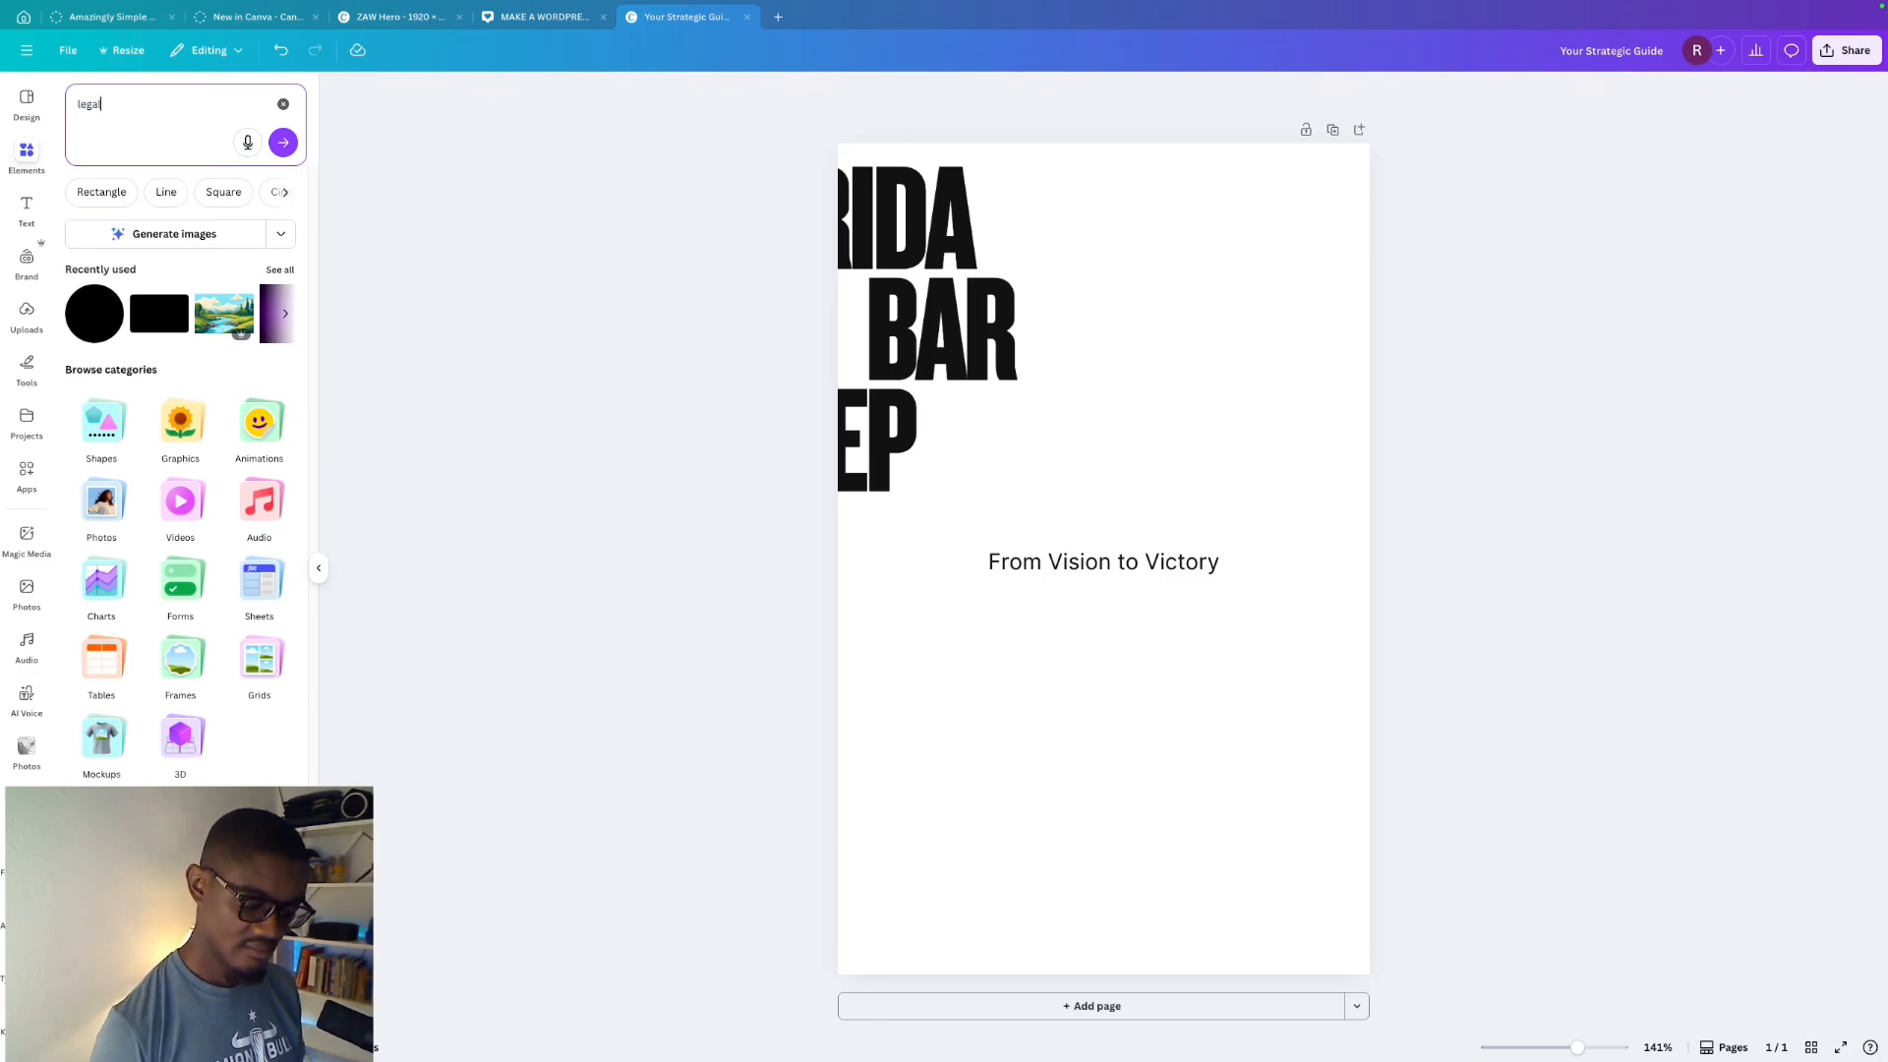
key("Return")
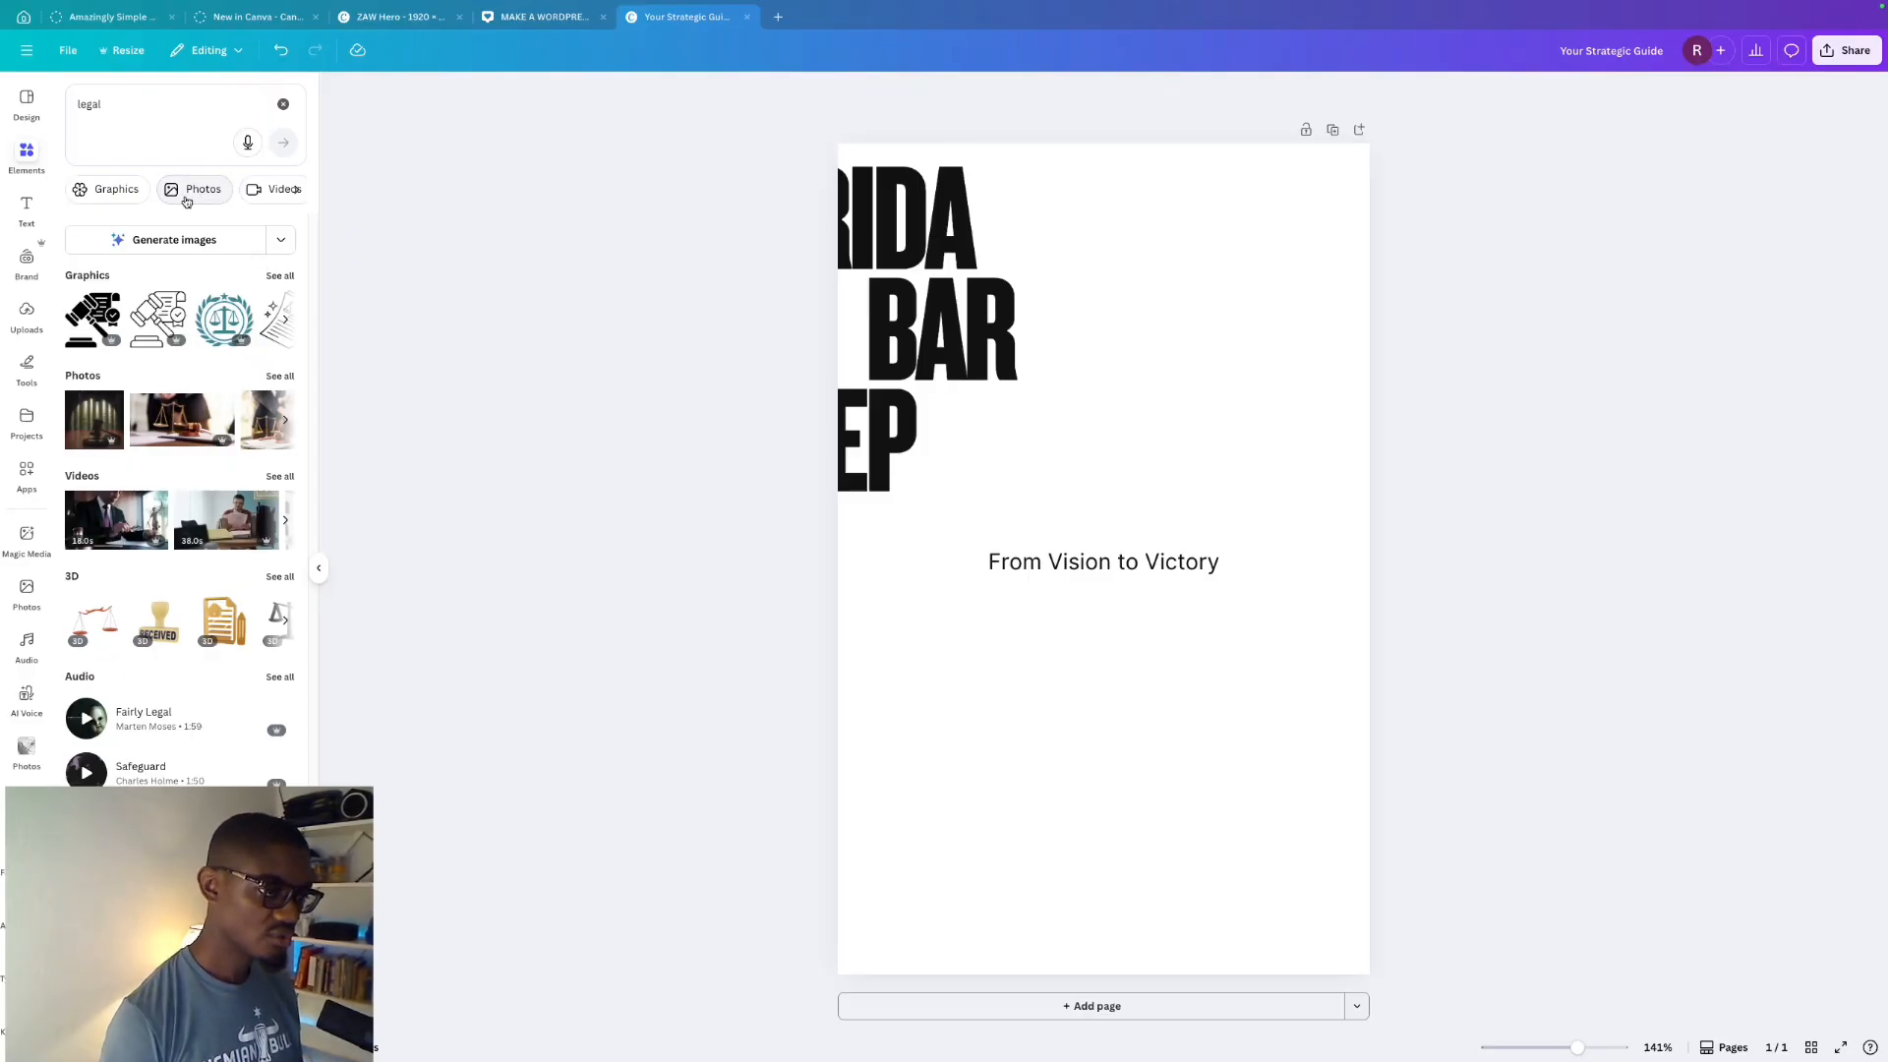
left_click(185, 190)
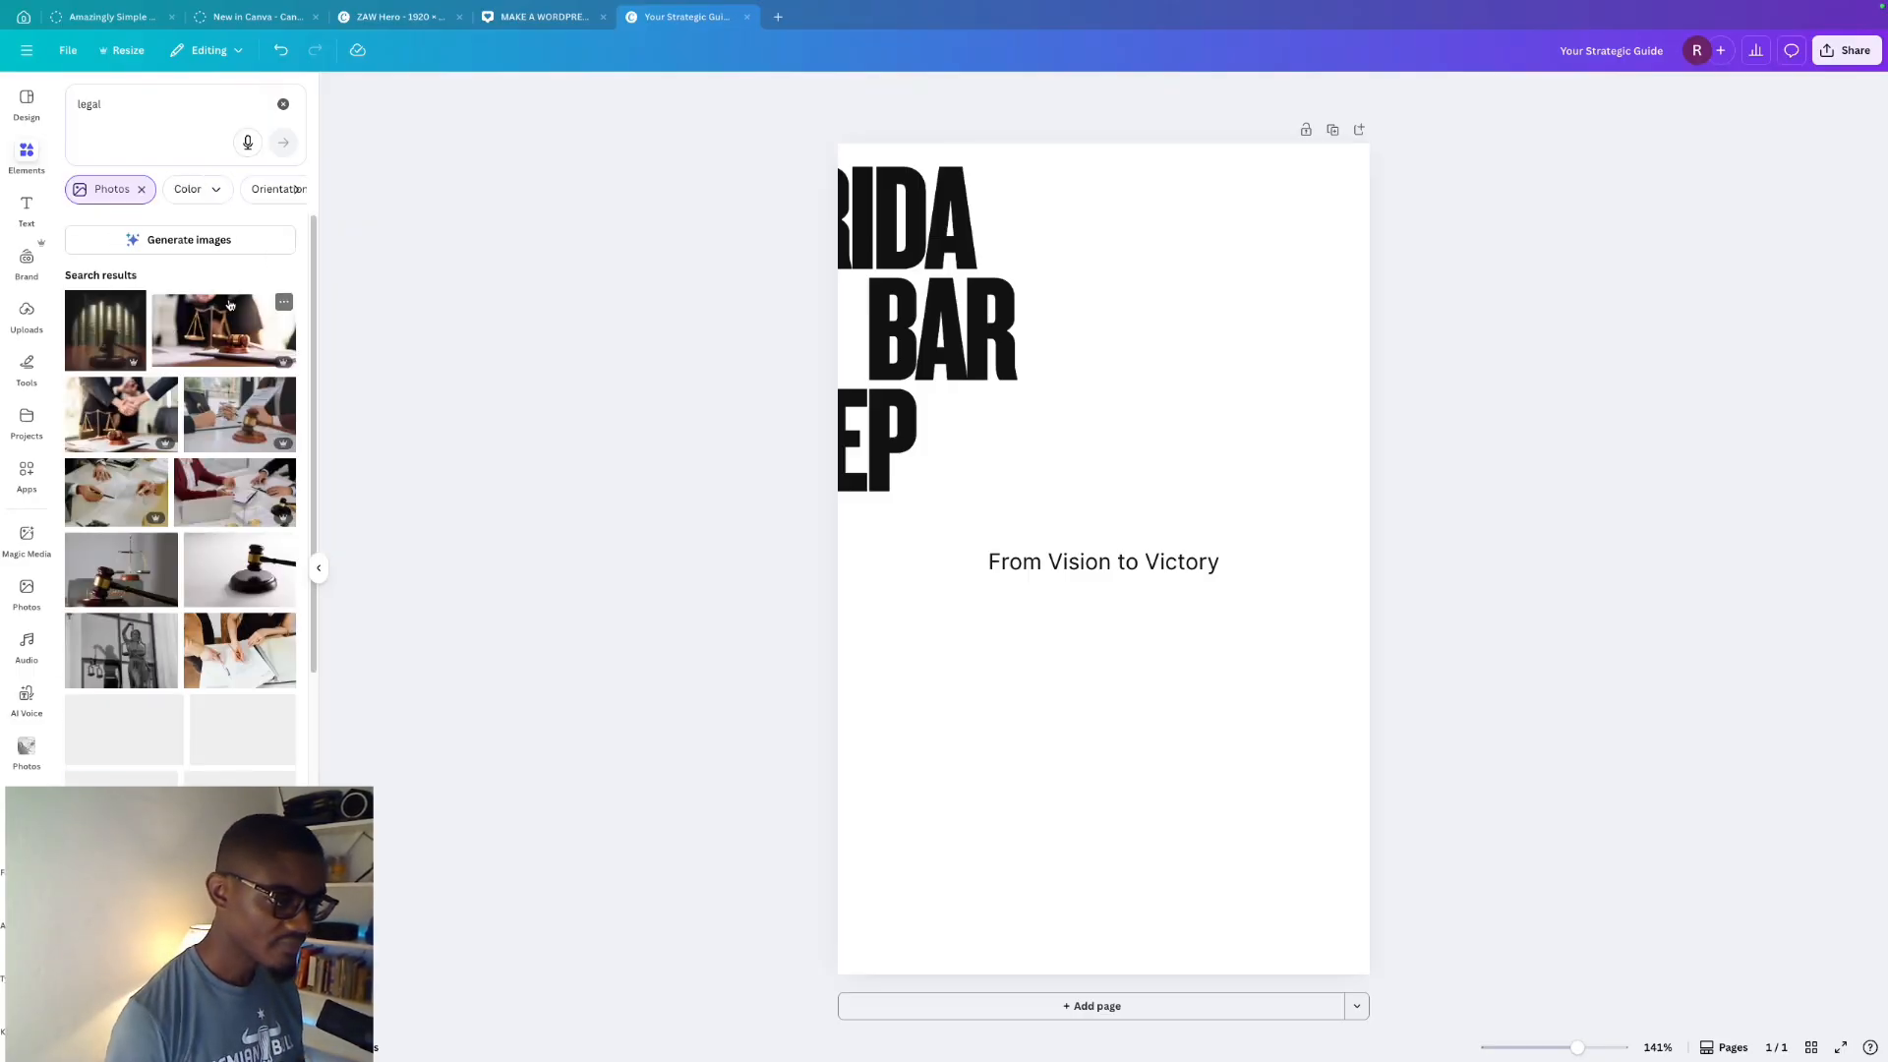
left_click(135, 590)
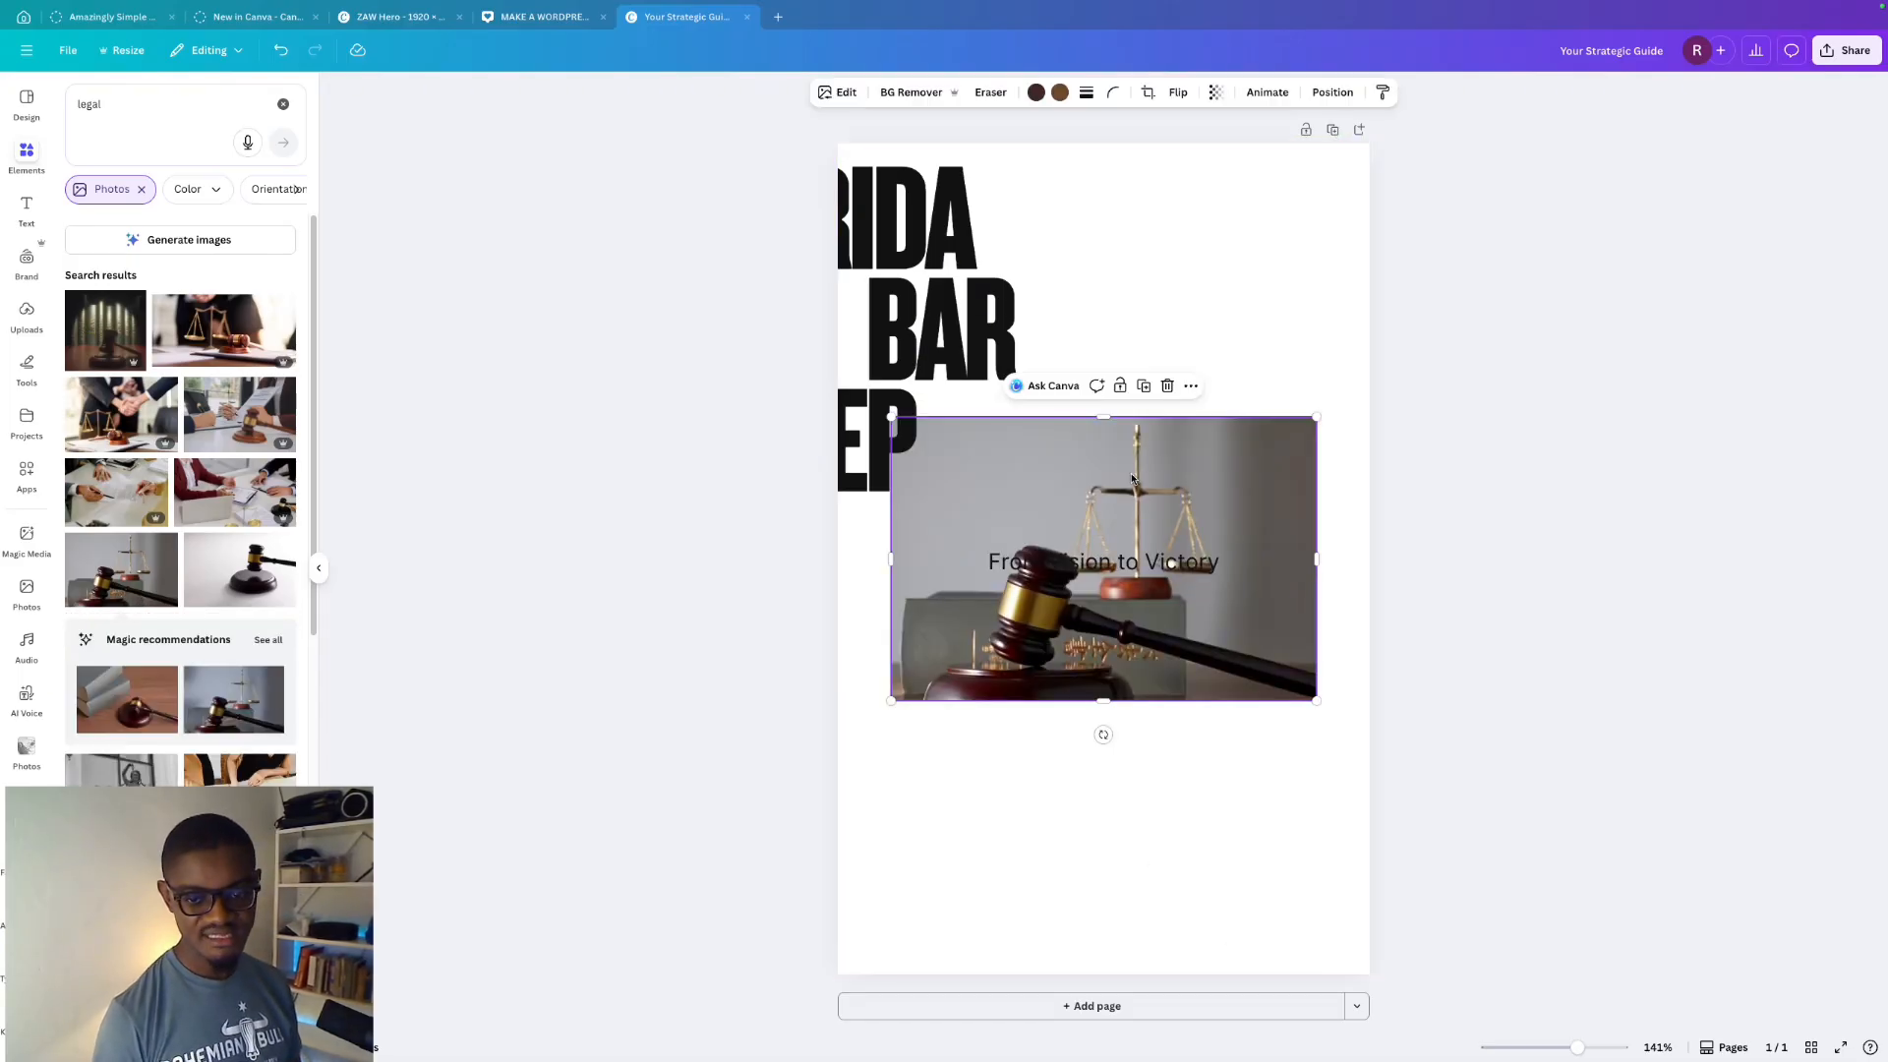
- Stretch the gavel photo to all four page edges so it covers the whole cover
left_click_drag(1103, 419, 1103, 143)
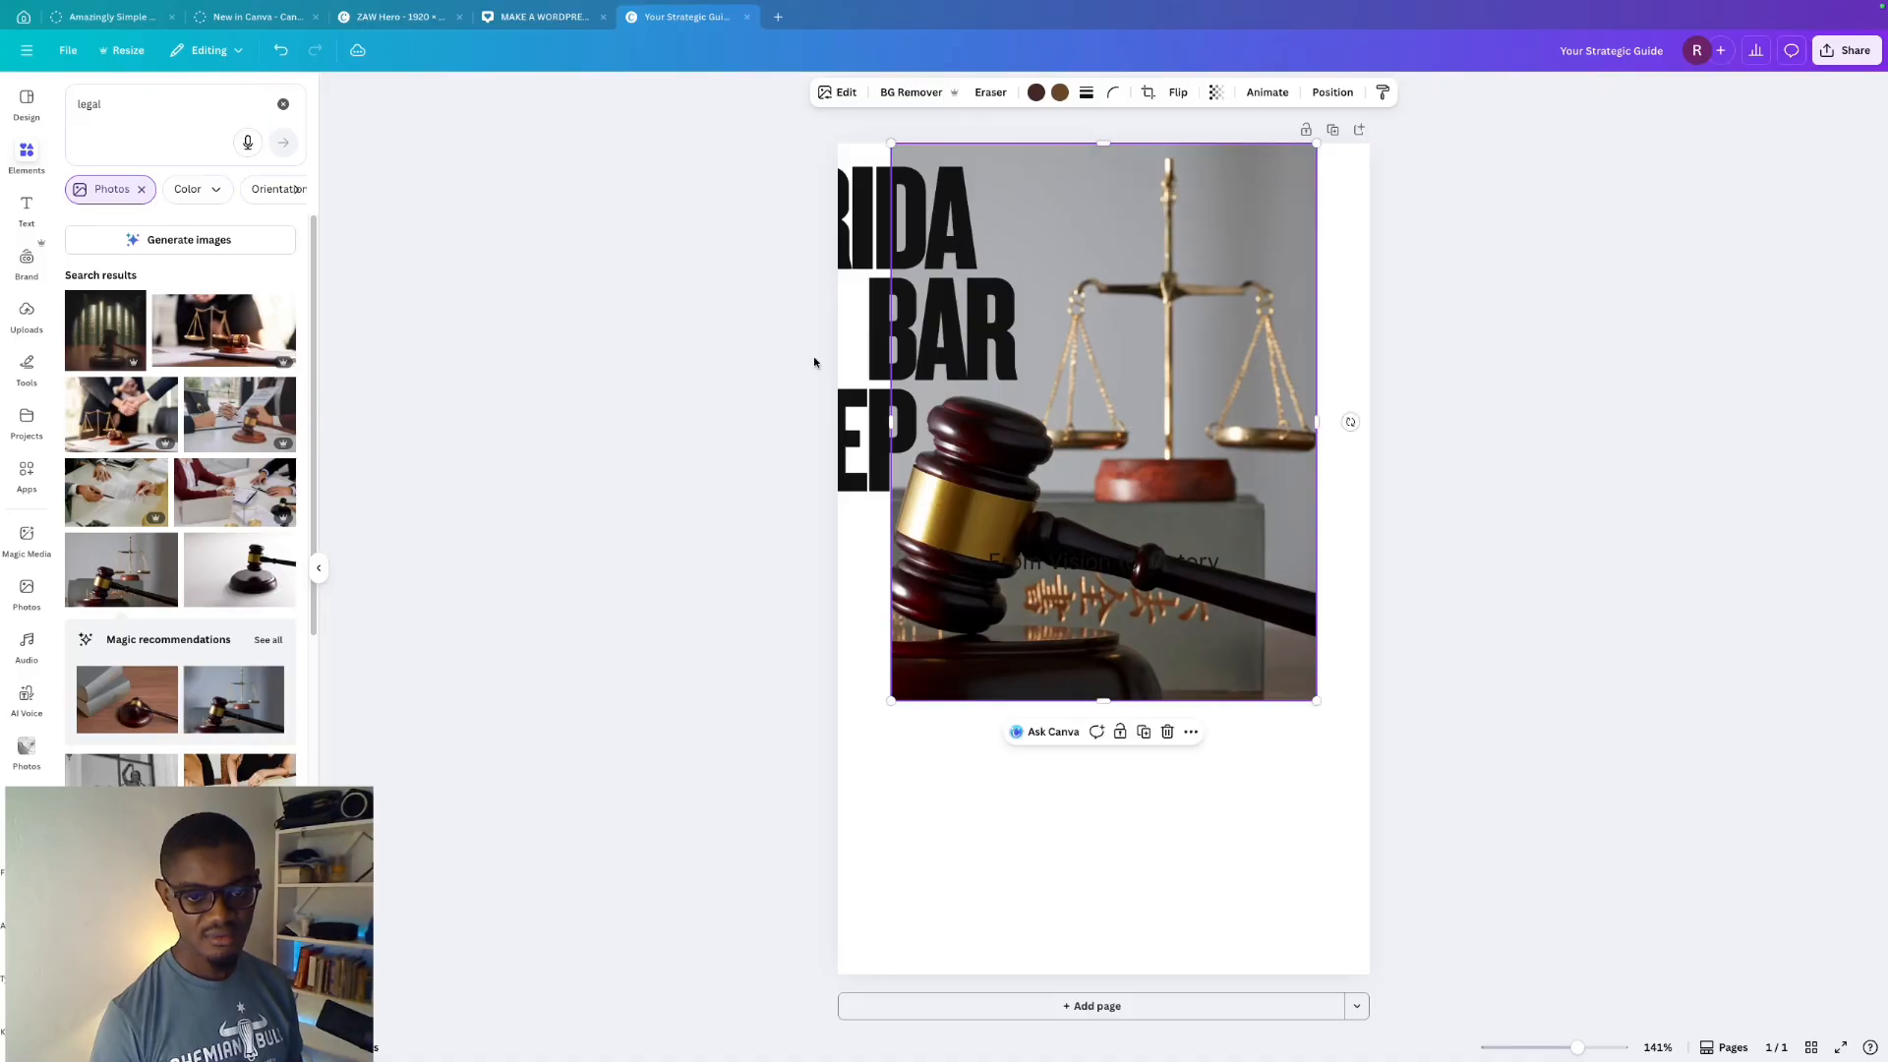
left_click_drag(891, 422, 838, 425)
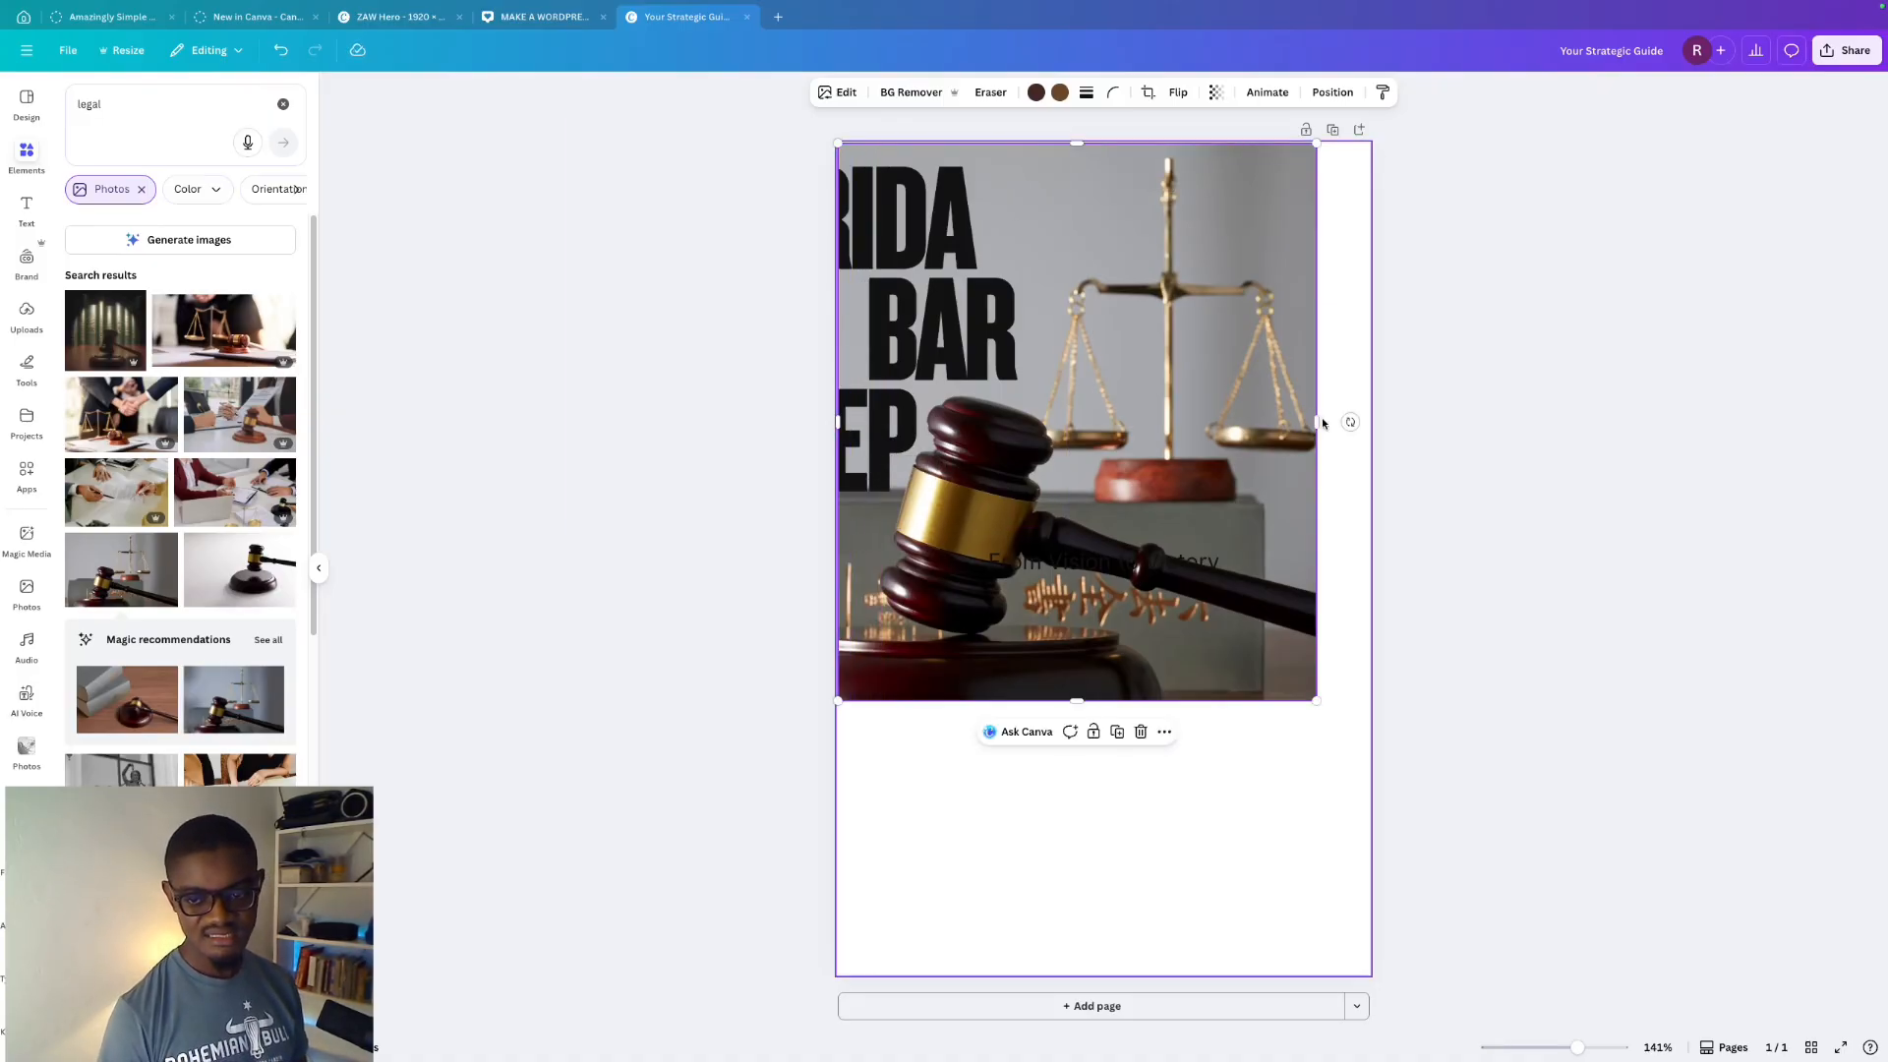
left_click_drag(1316, 422, 1371, 422)
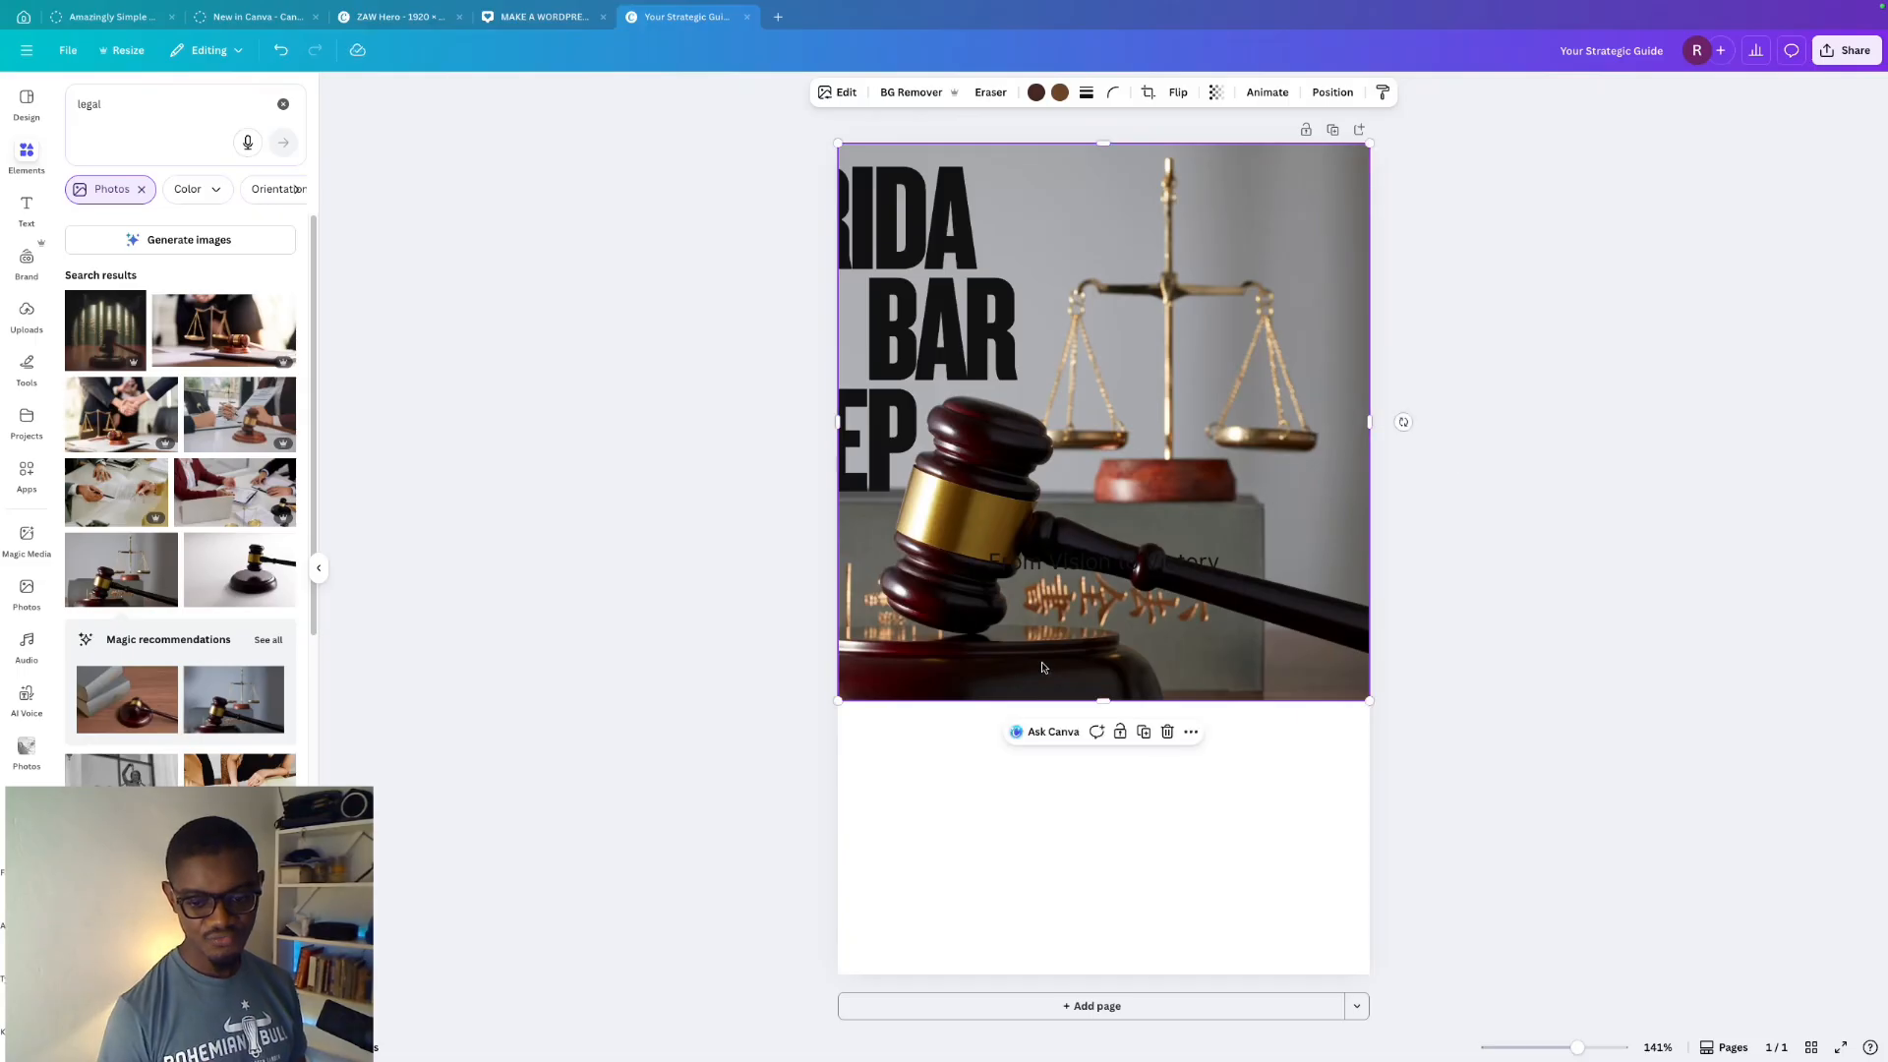
left_click_drag(1101, 698, 1087, 978)
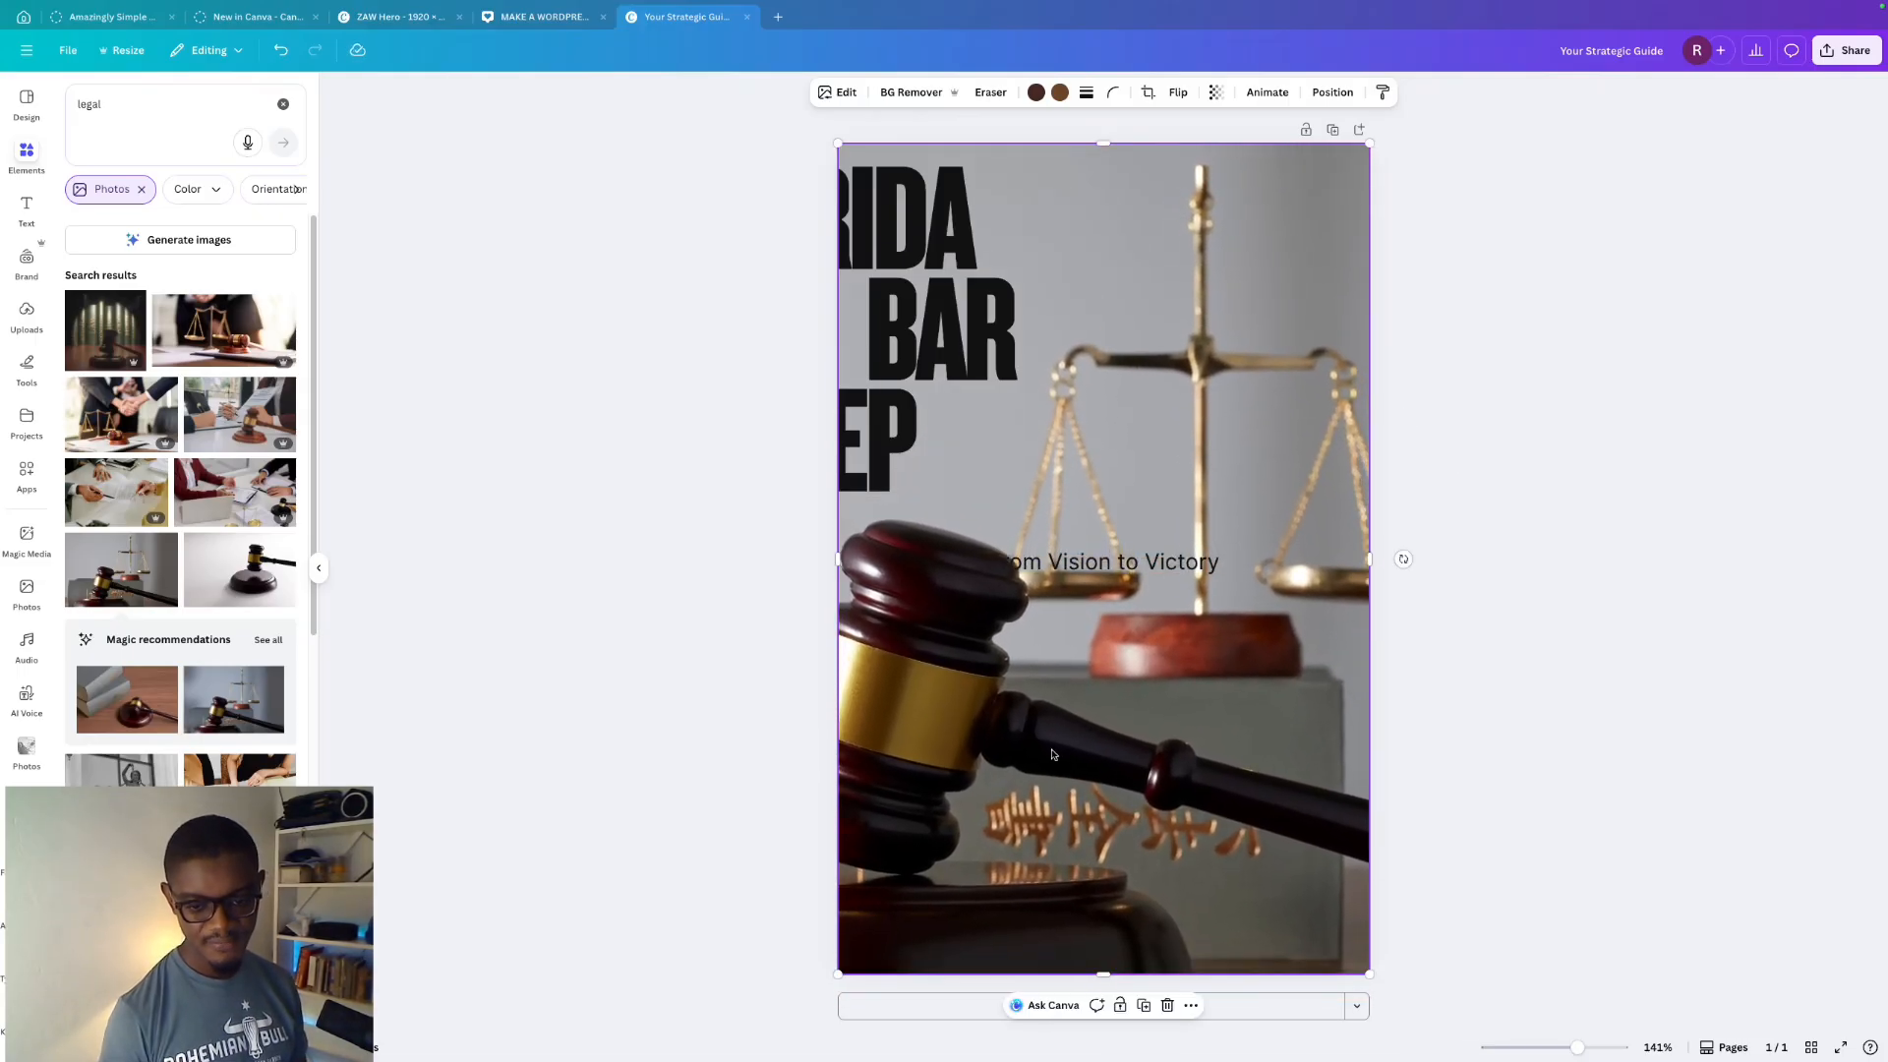
- Shift the gavel photo toward the cover's right side and extend its left edge so the full gavel head shows
left_click_drag(1042, 733, 1095, 730)
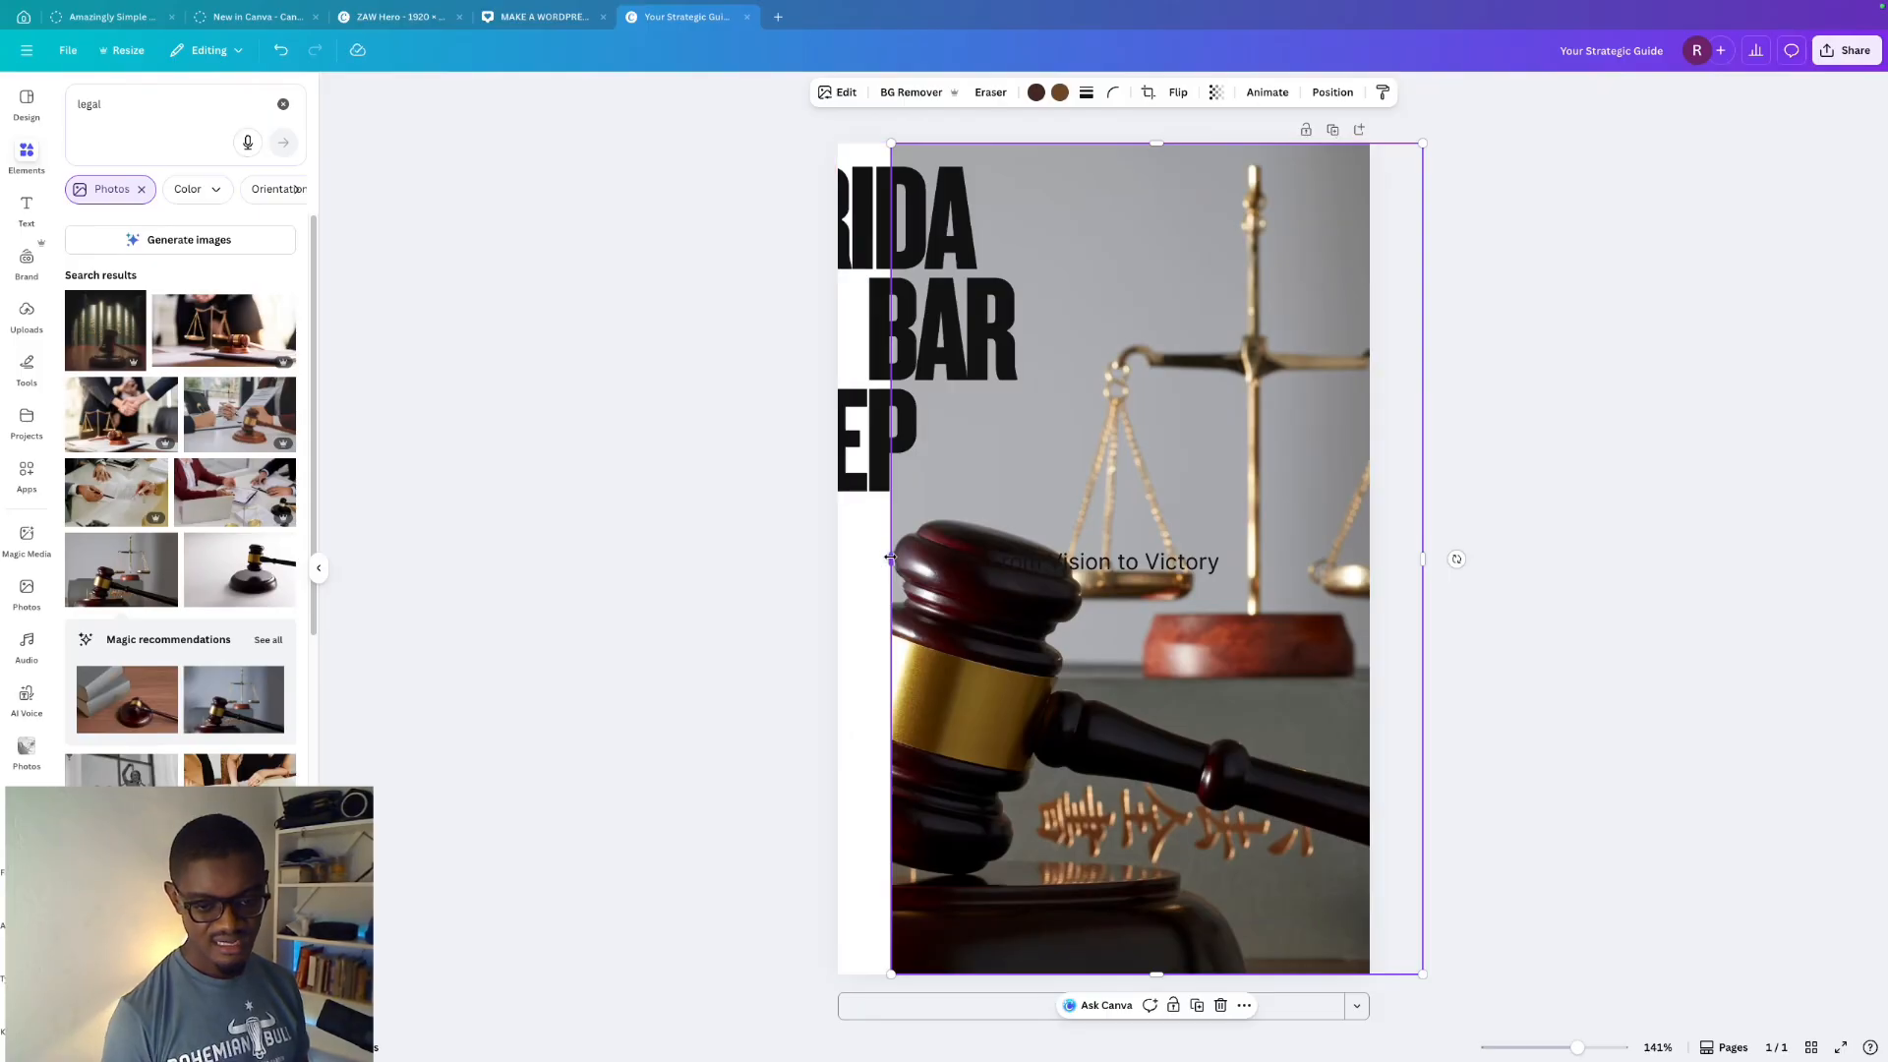
left_click_drag(891, 559, 778, 560)
left_click_drag(1010, 629, 1035, 628)
- Move the "FLORIDA EXAM BAR PREP" title back onto the page, centered over the upper part of the photo
left_click(971, 379)
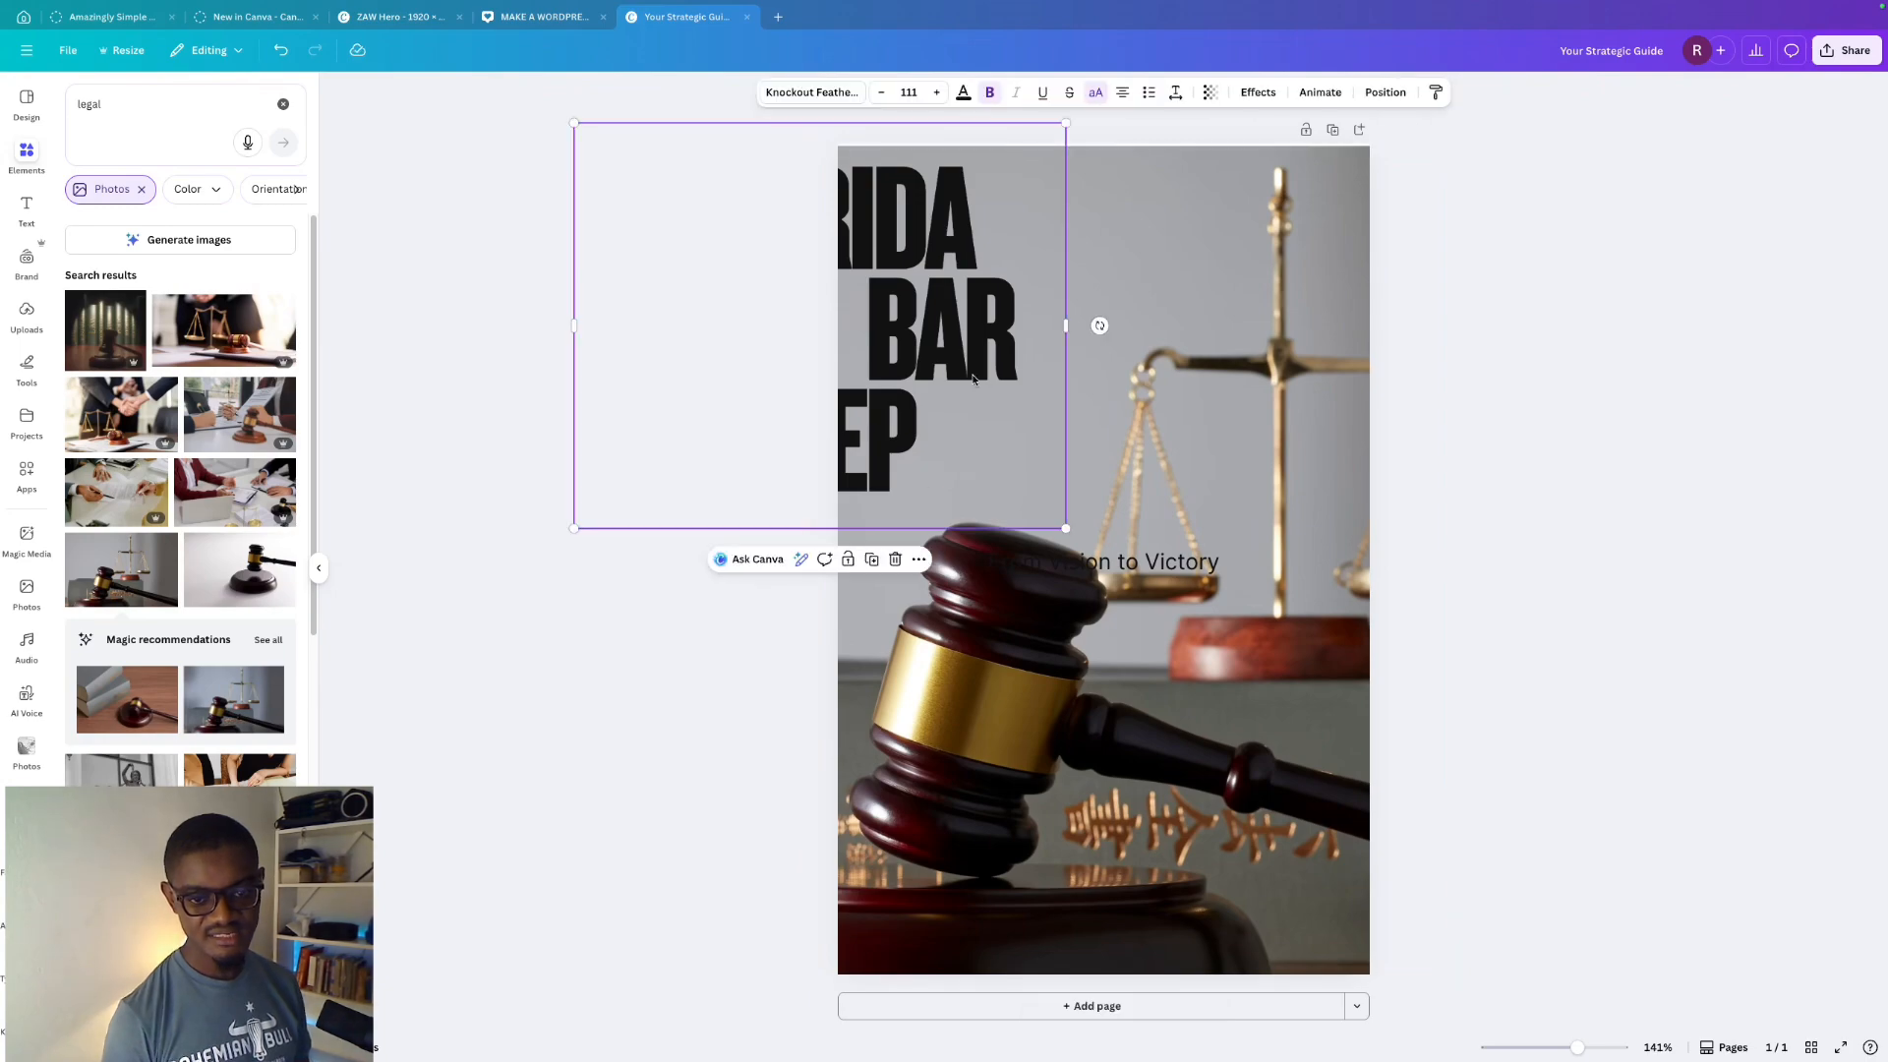
left_click(1117, 304)
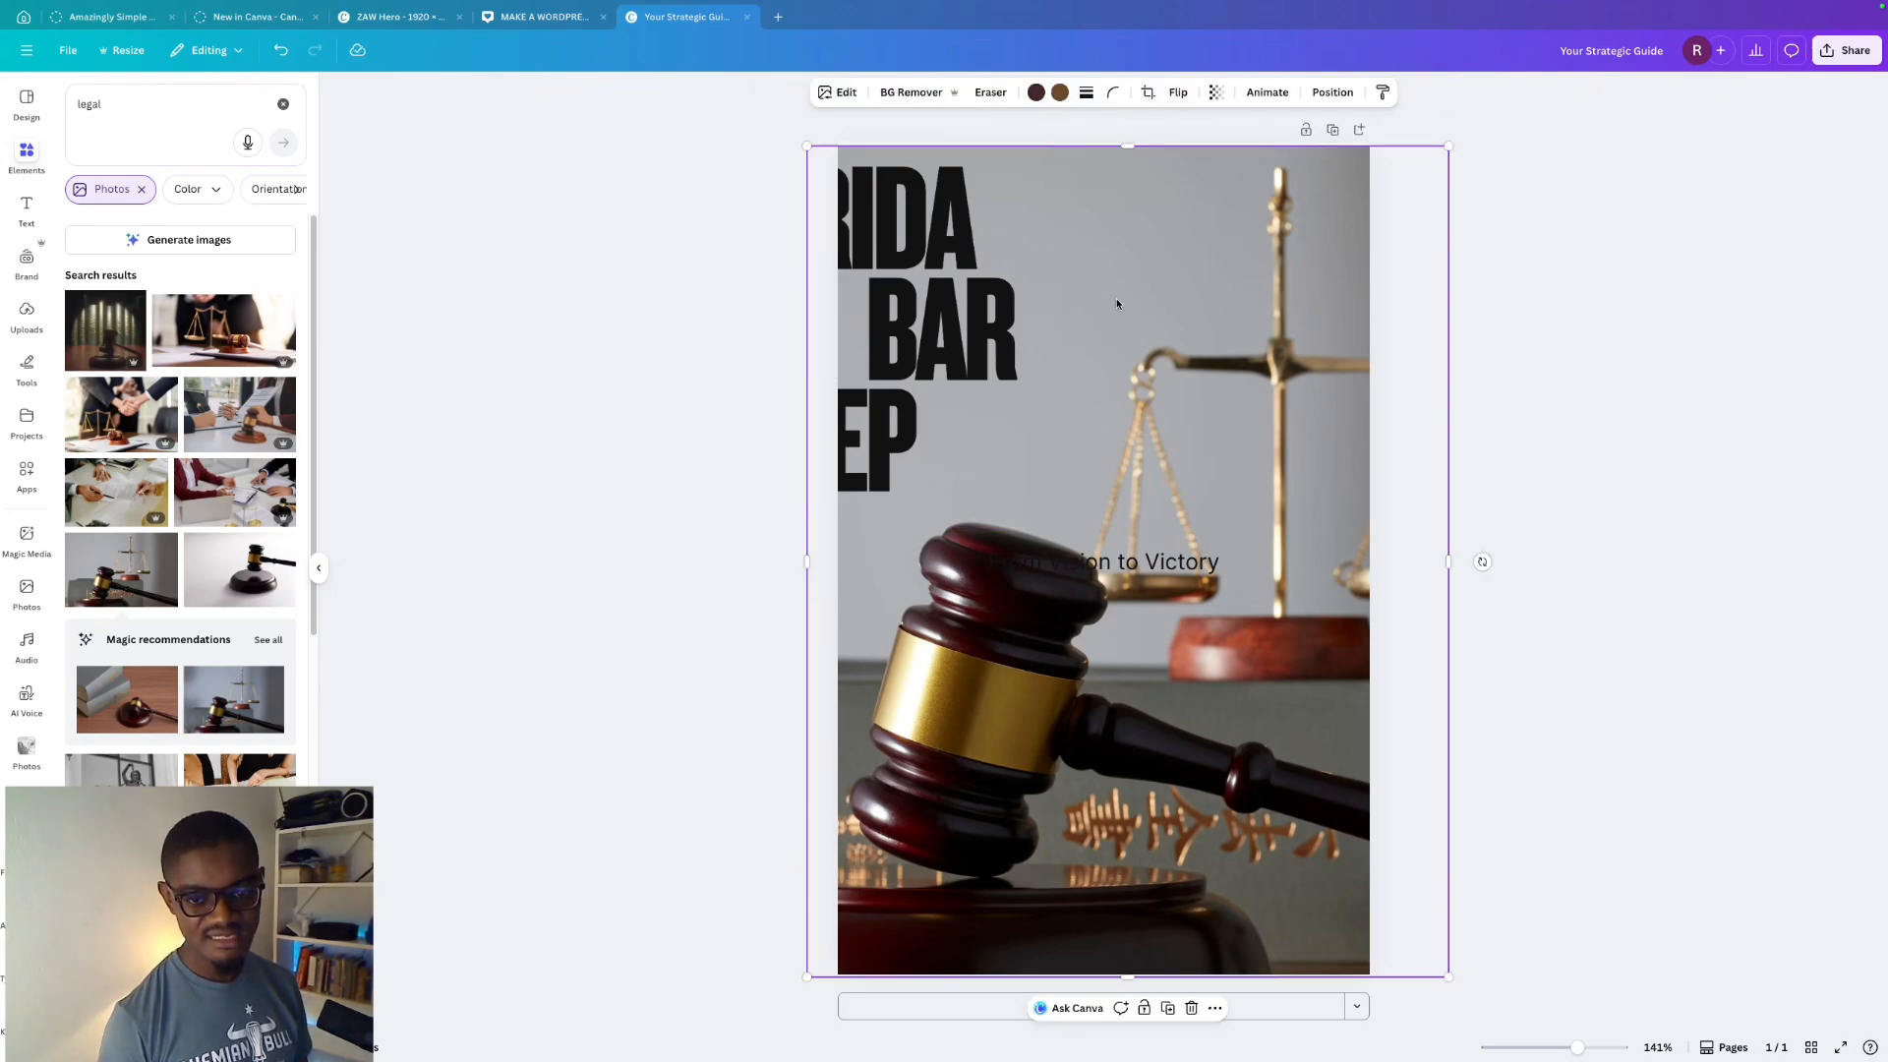
left_click_drag(956, 334, 1250, 354)
- Change the cover title's text color to white
left_click(979, 319)
double_click(886, 202)
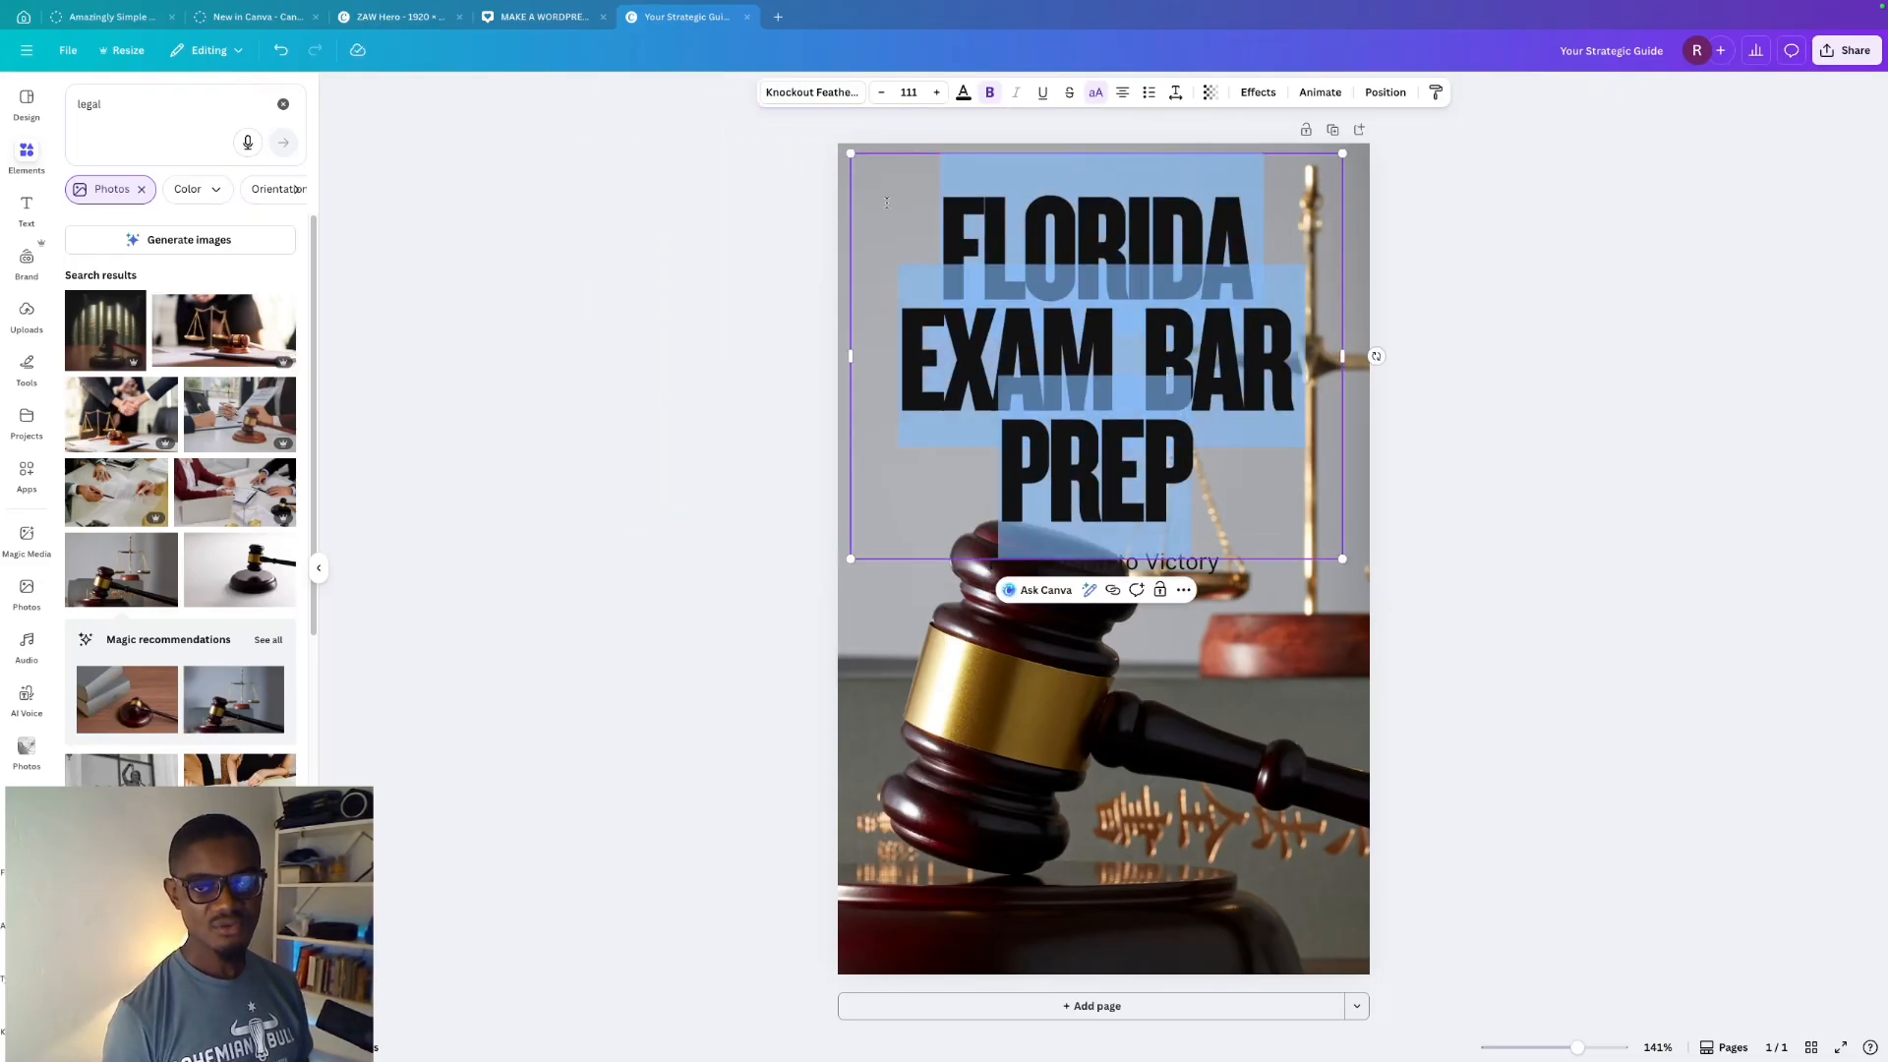
left_click(964, 91)
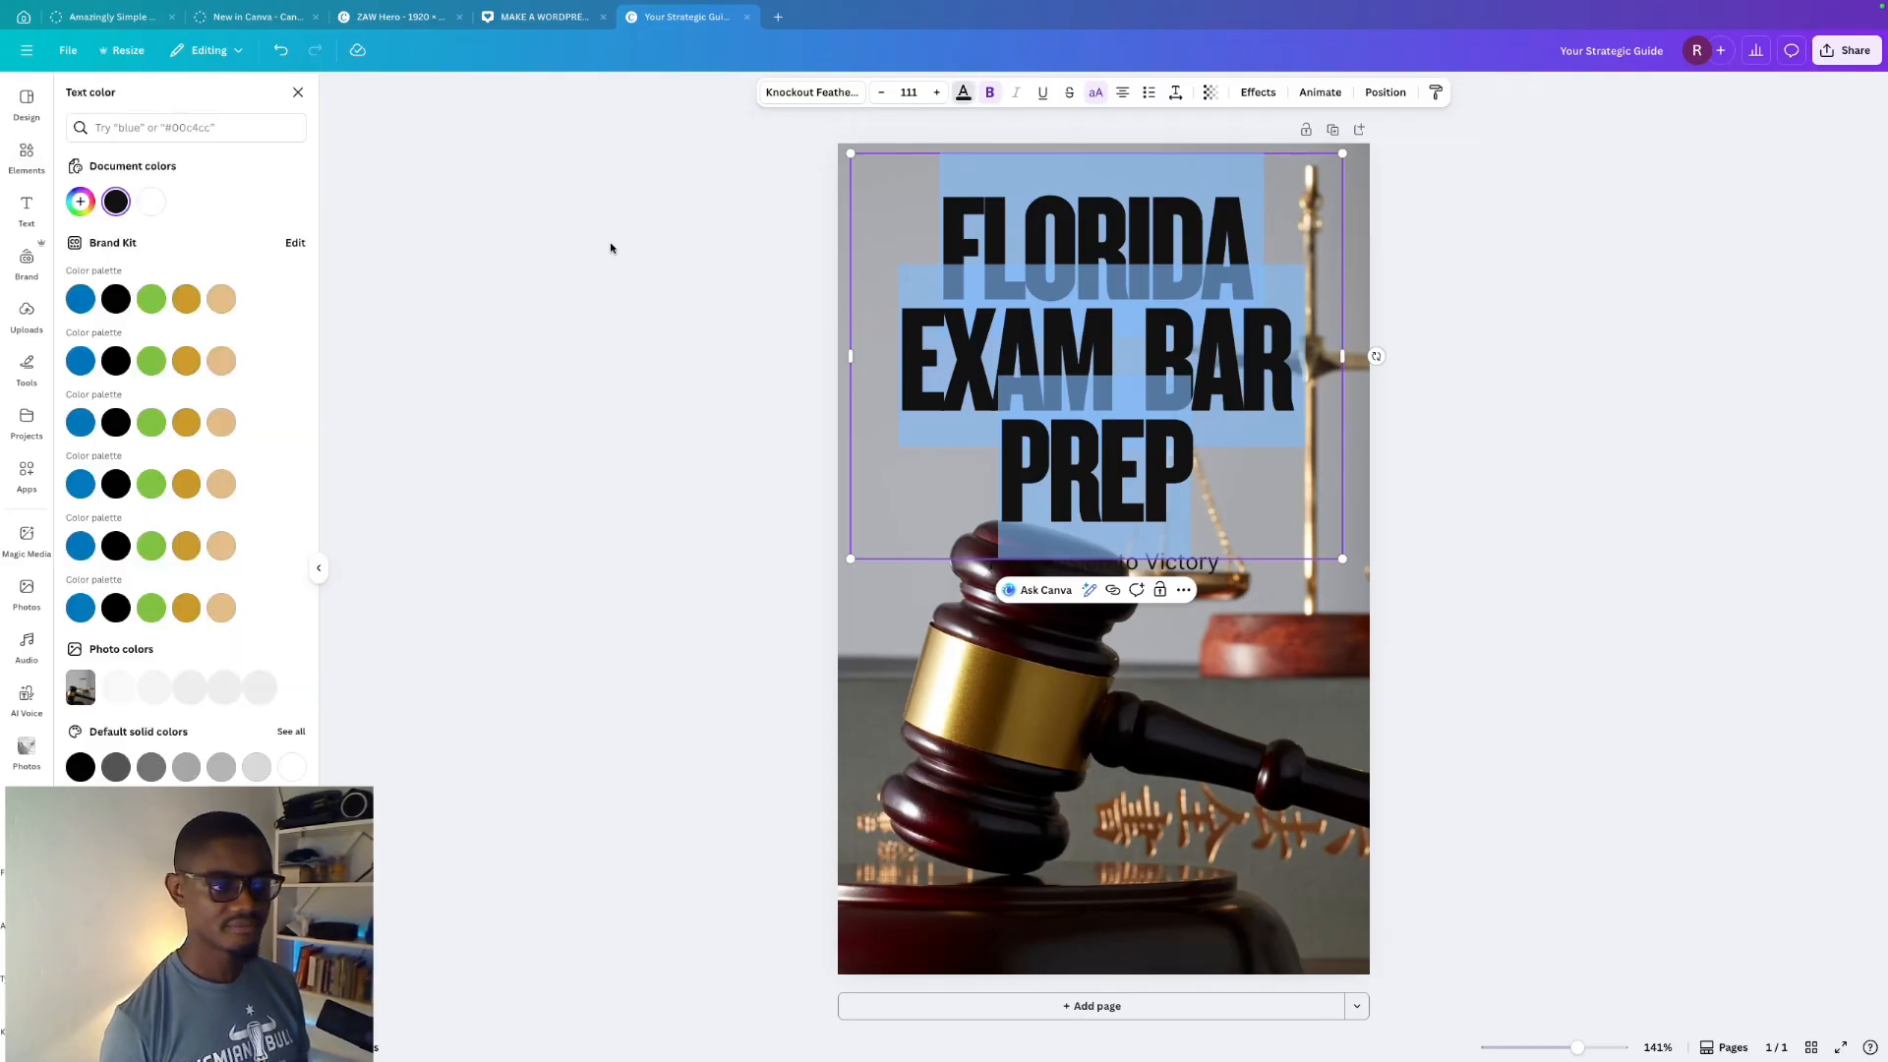
left_click(151, 202)
left_click(914, 676)
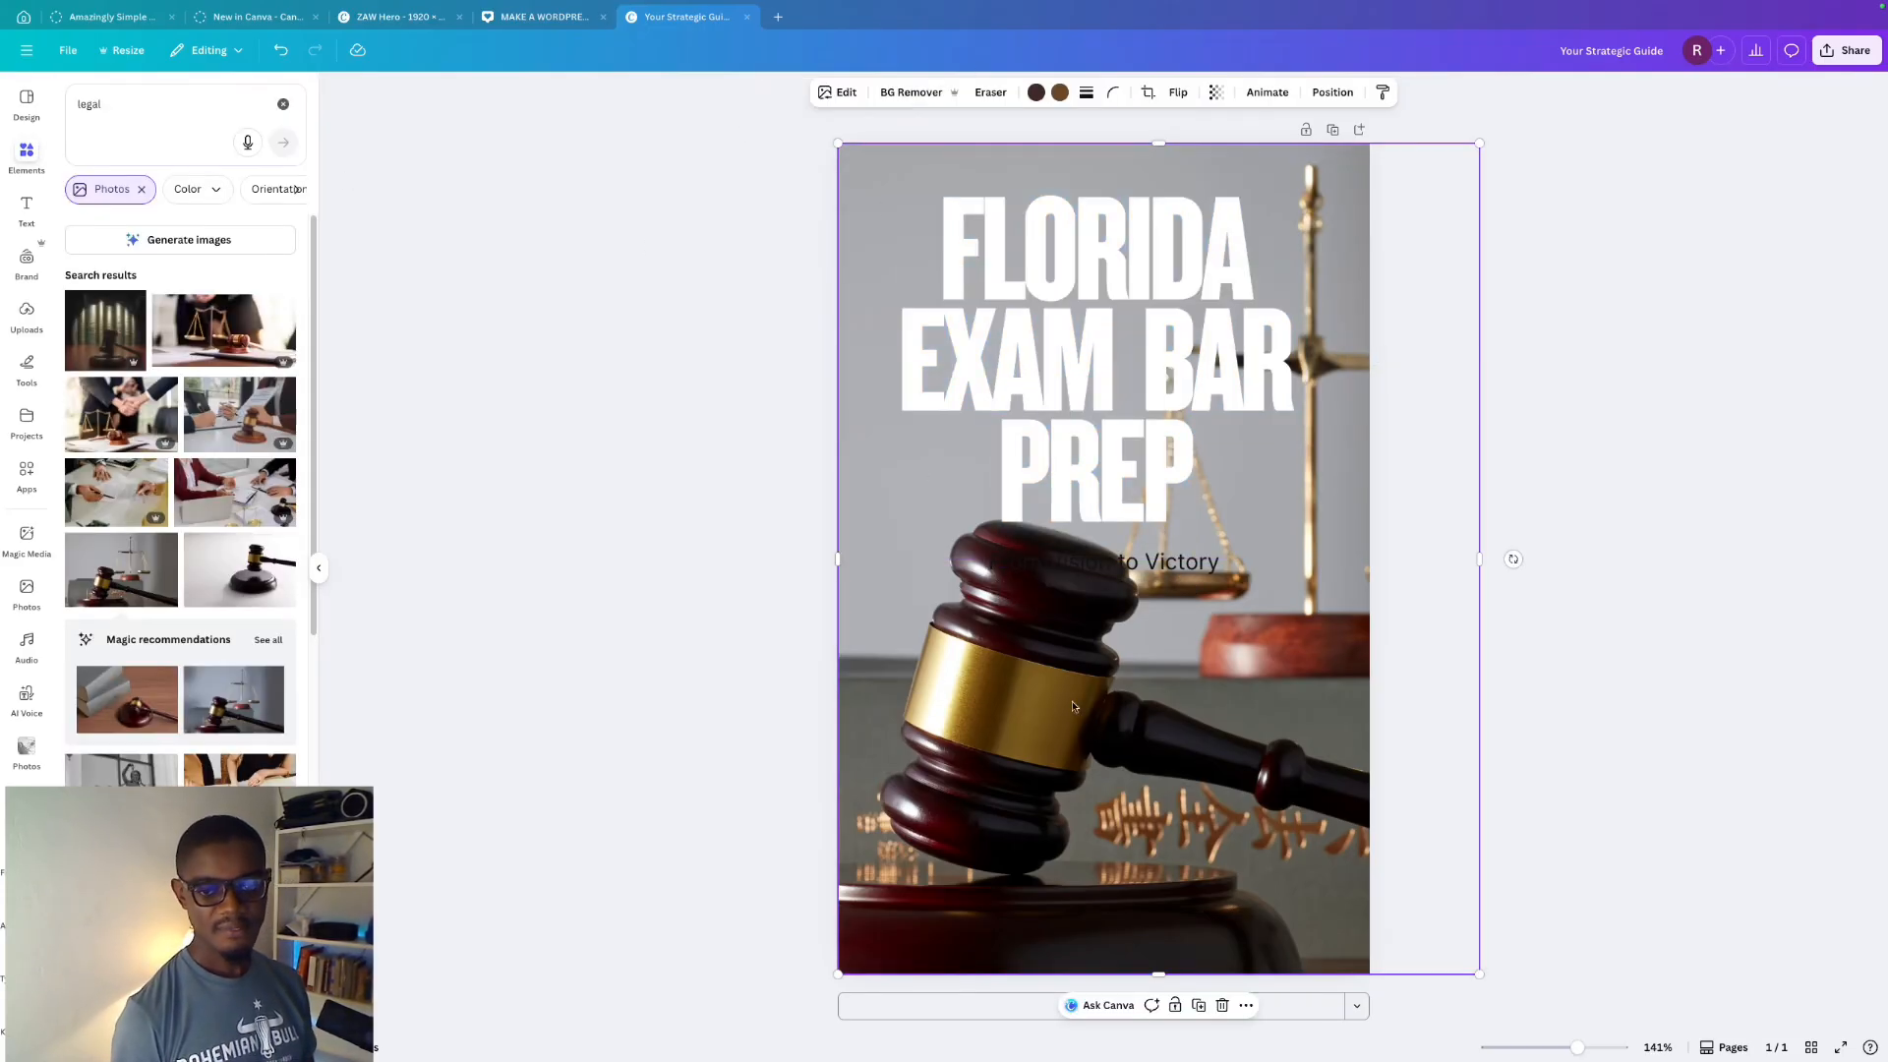
- Apply the Outline effect to the cover title and set the outline color to the brand palette's gold
left_click(961, 391)
left_click(961, 392)
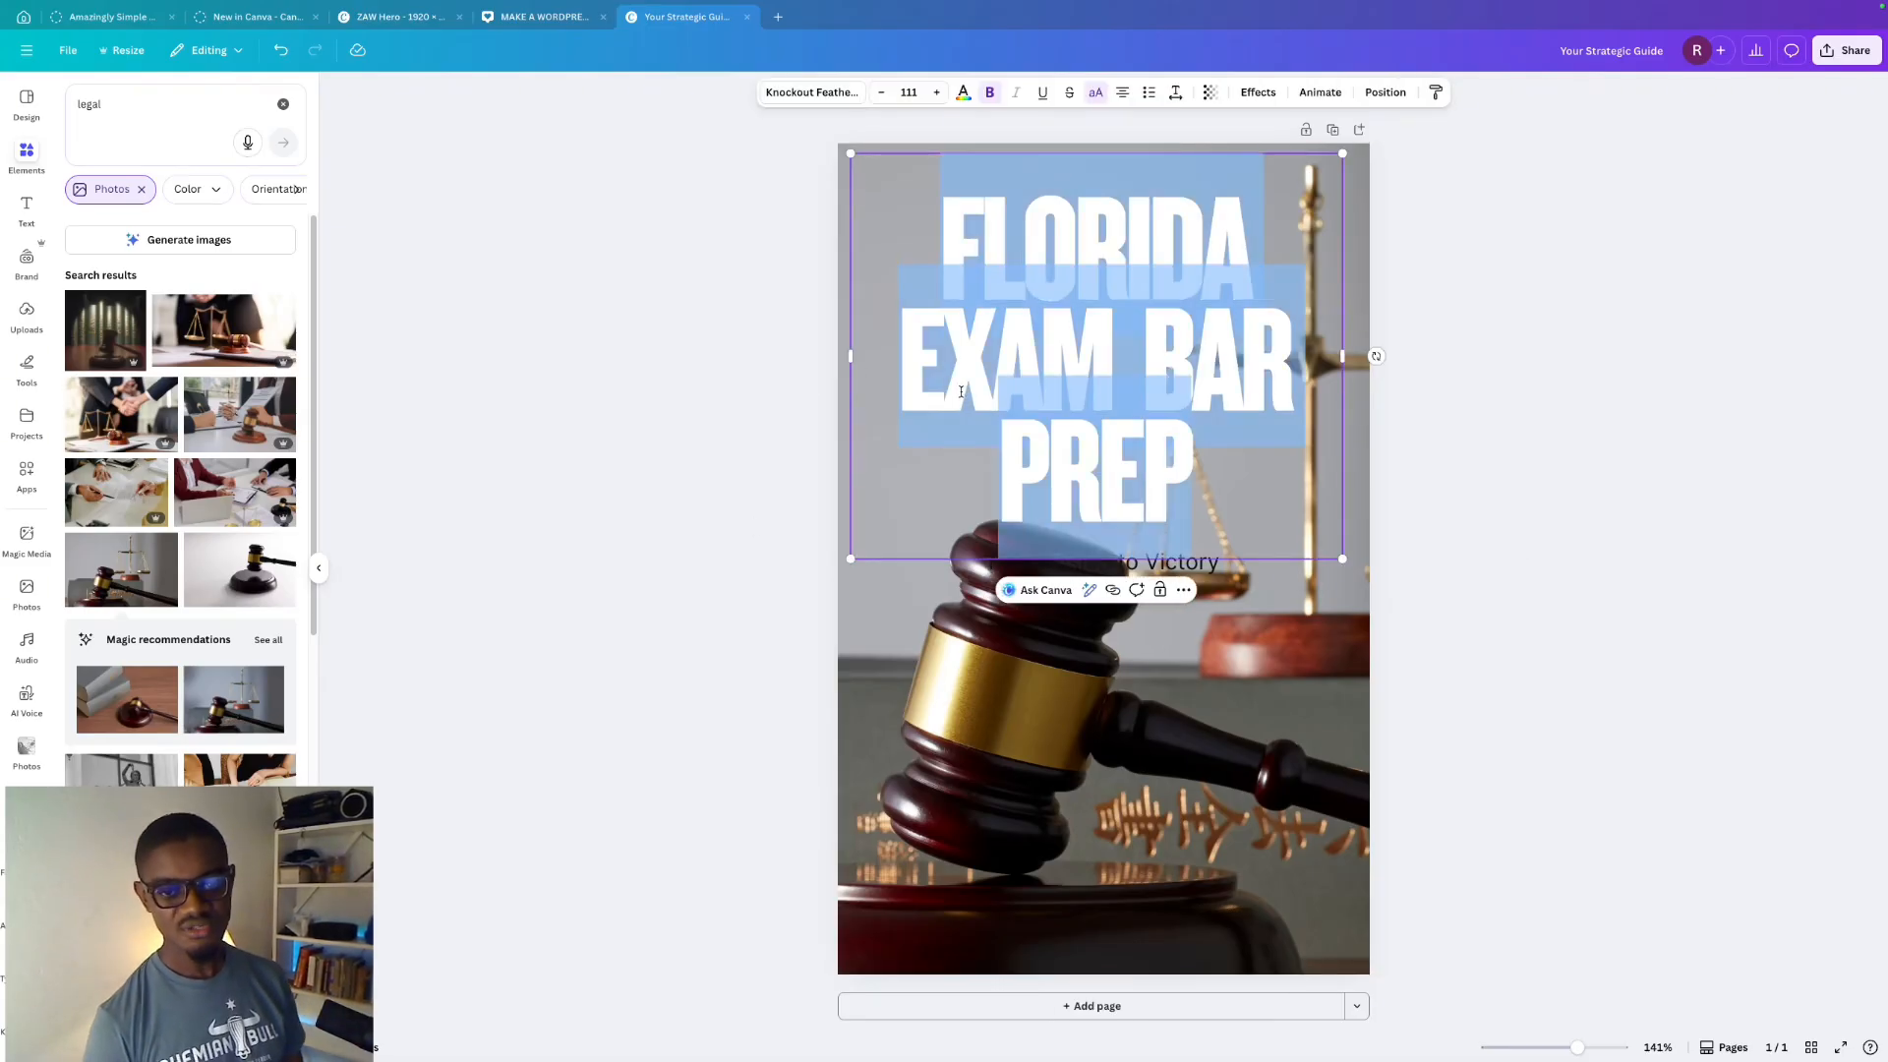
left_click(1262, 92)
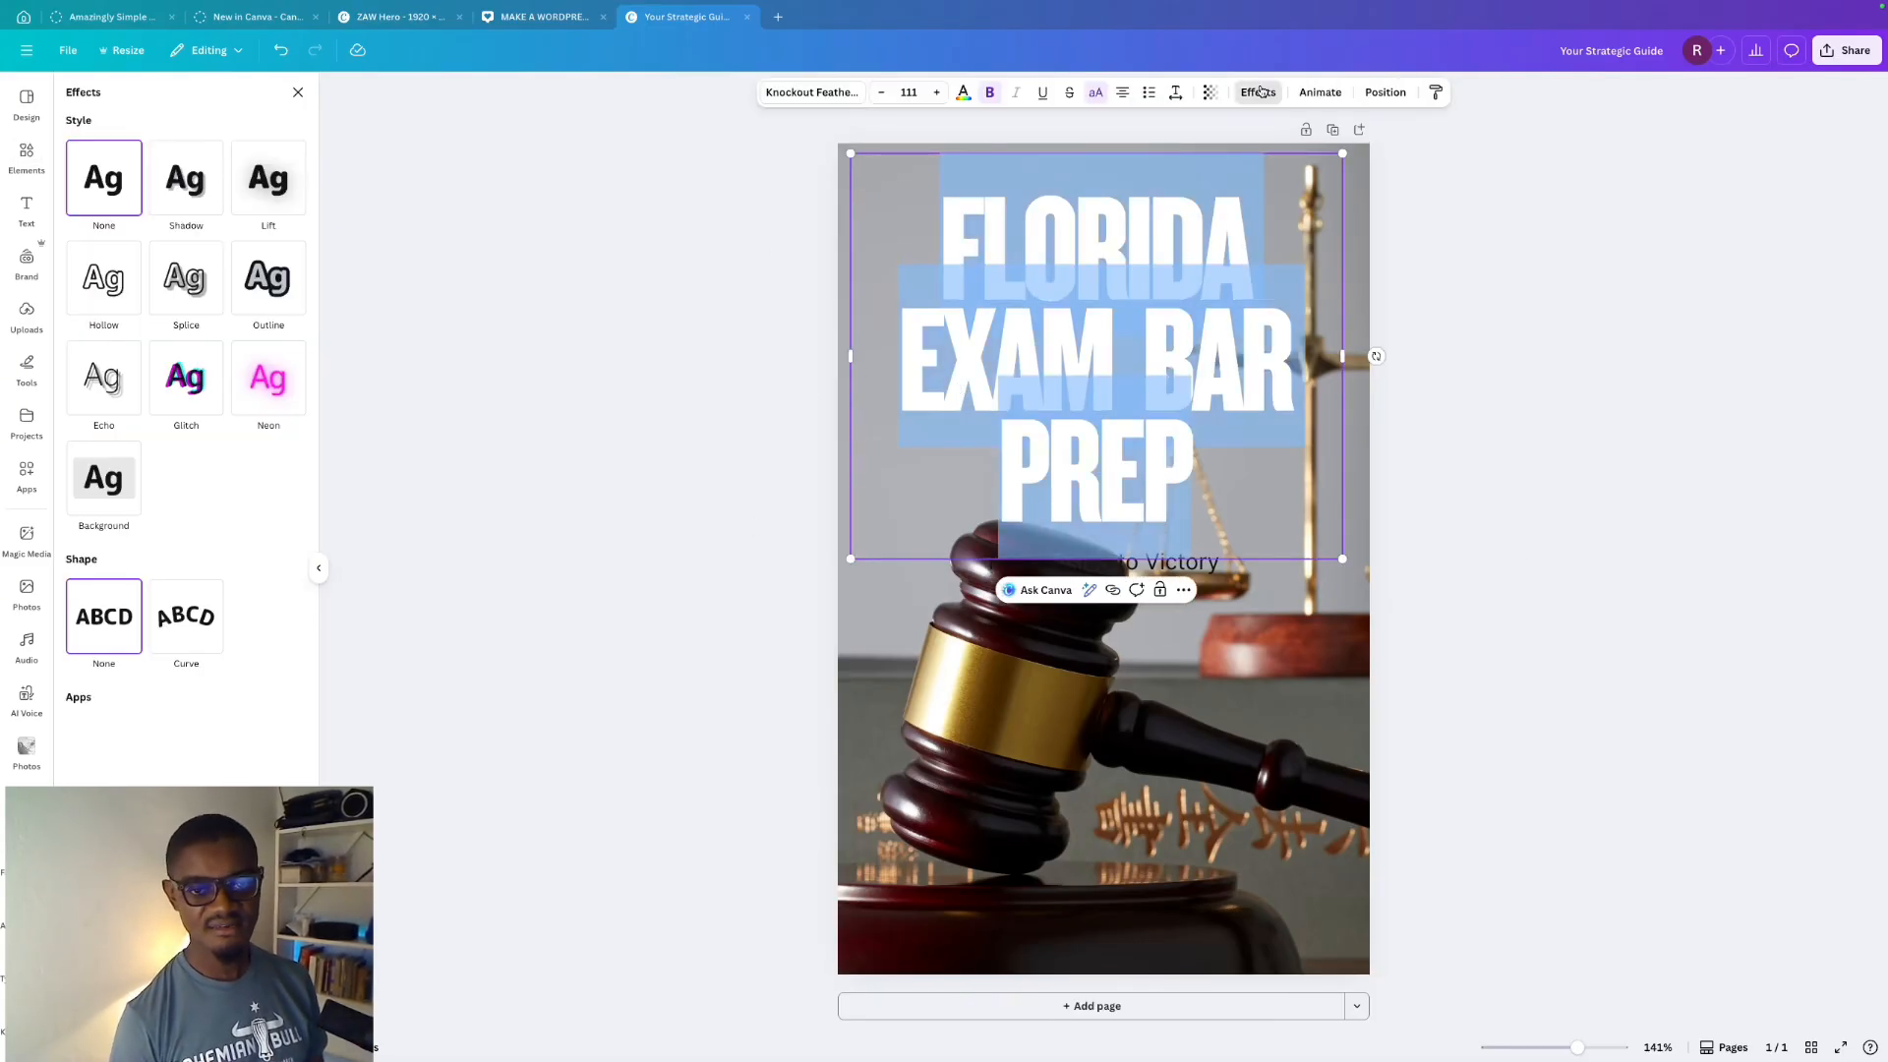
left_click(279, 278)
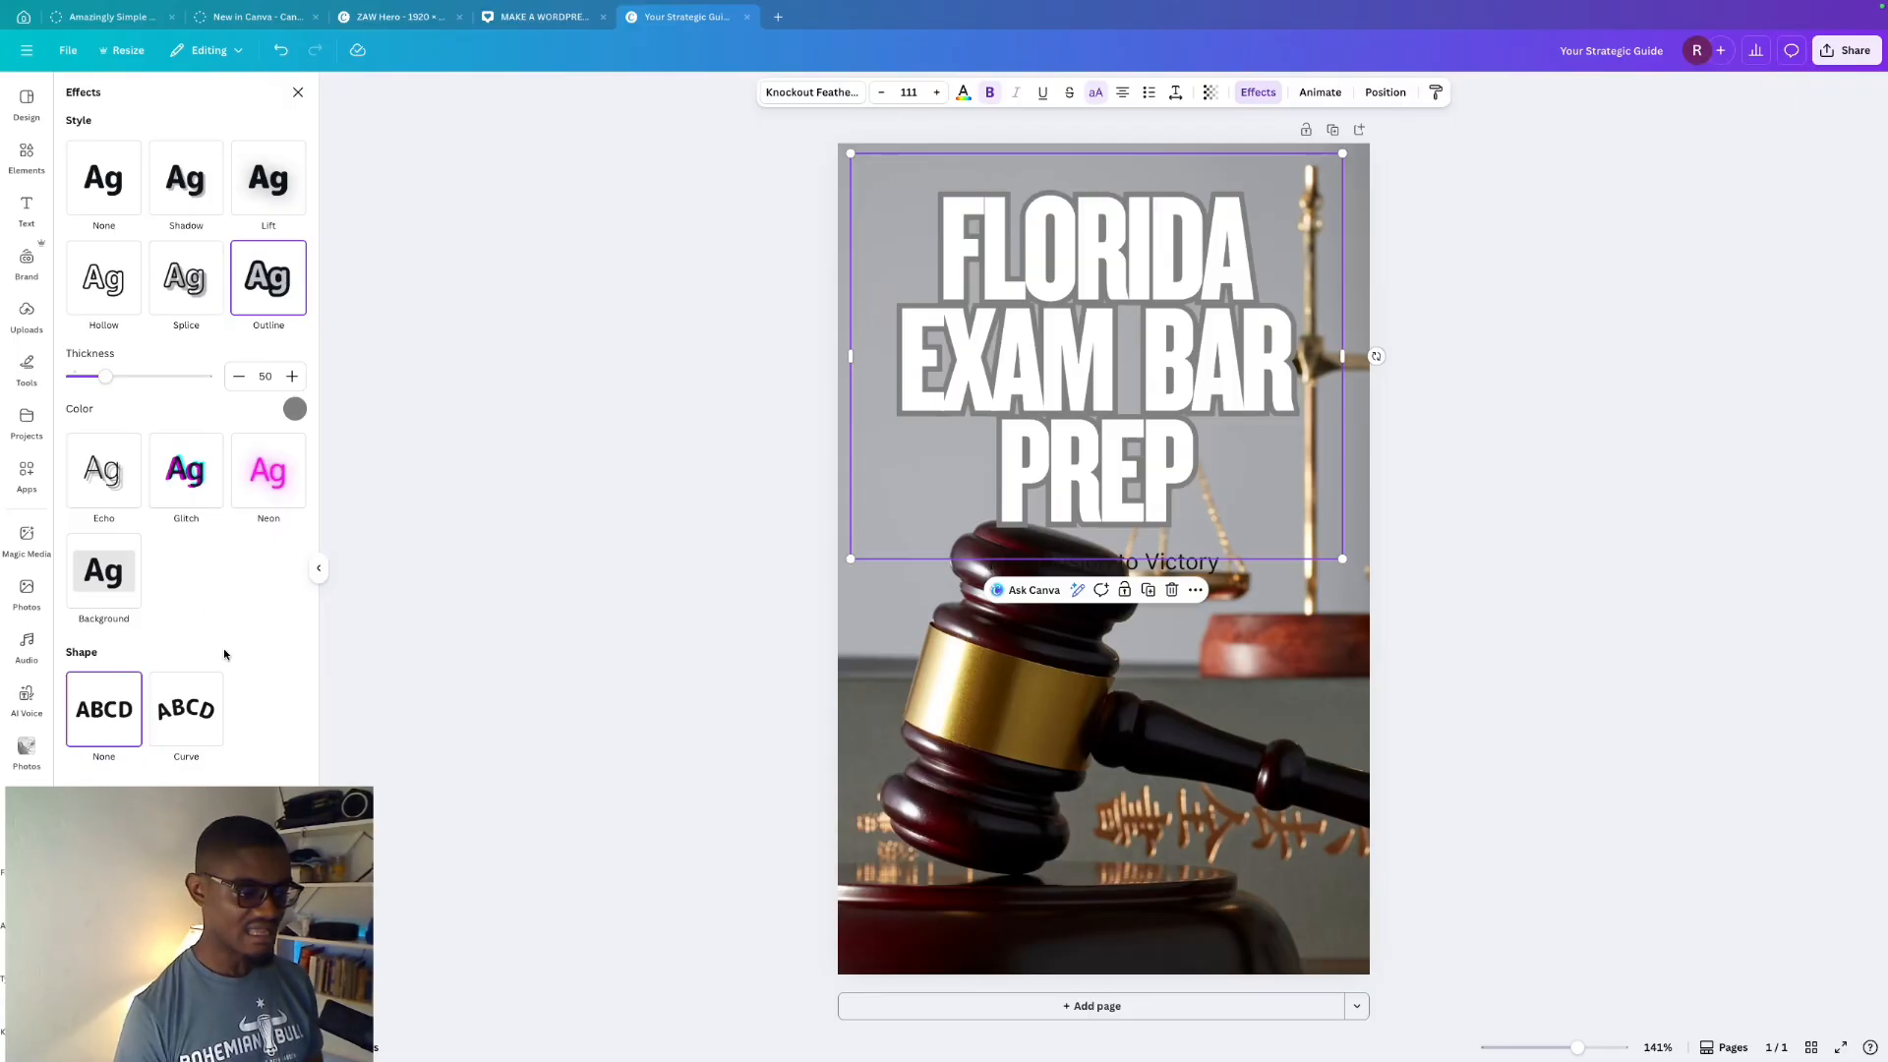
left_click(294, 410)
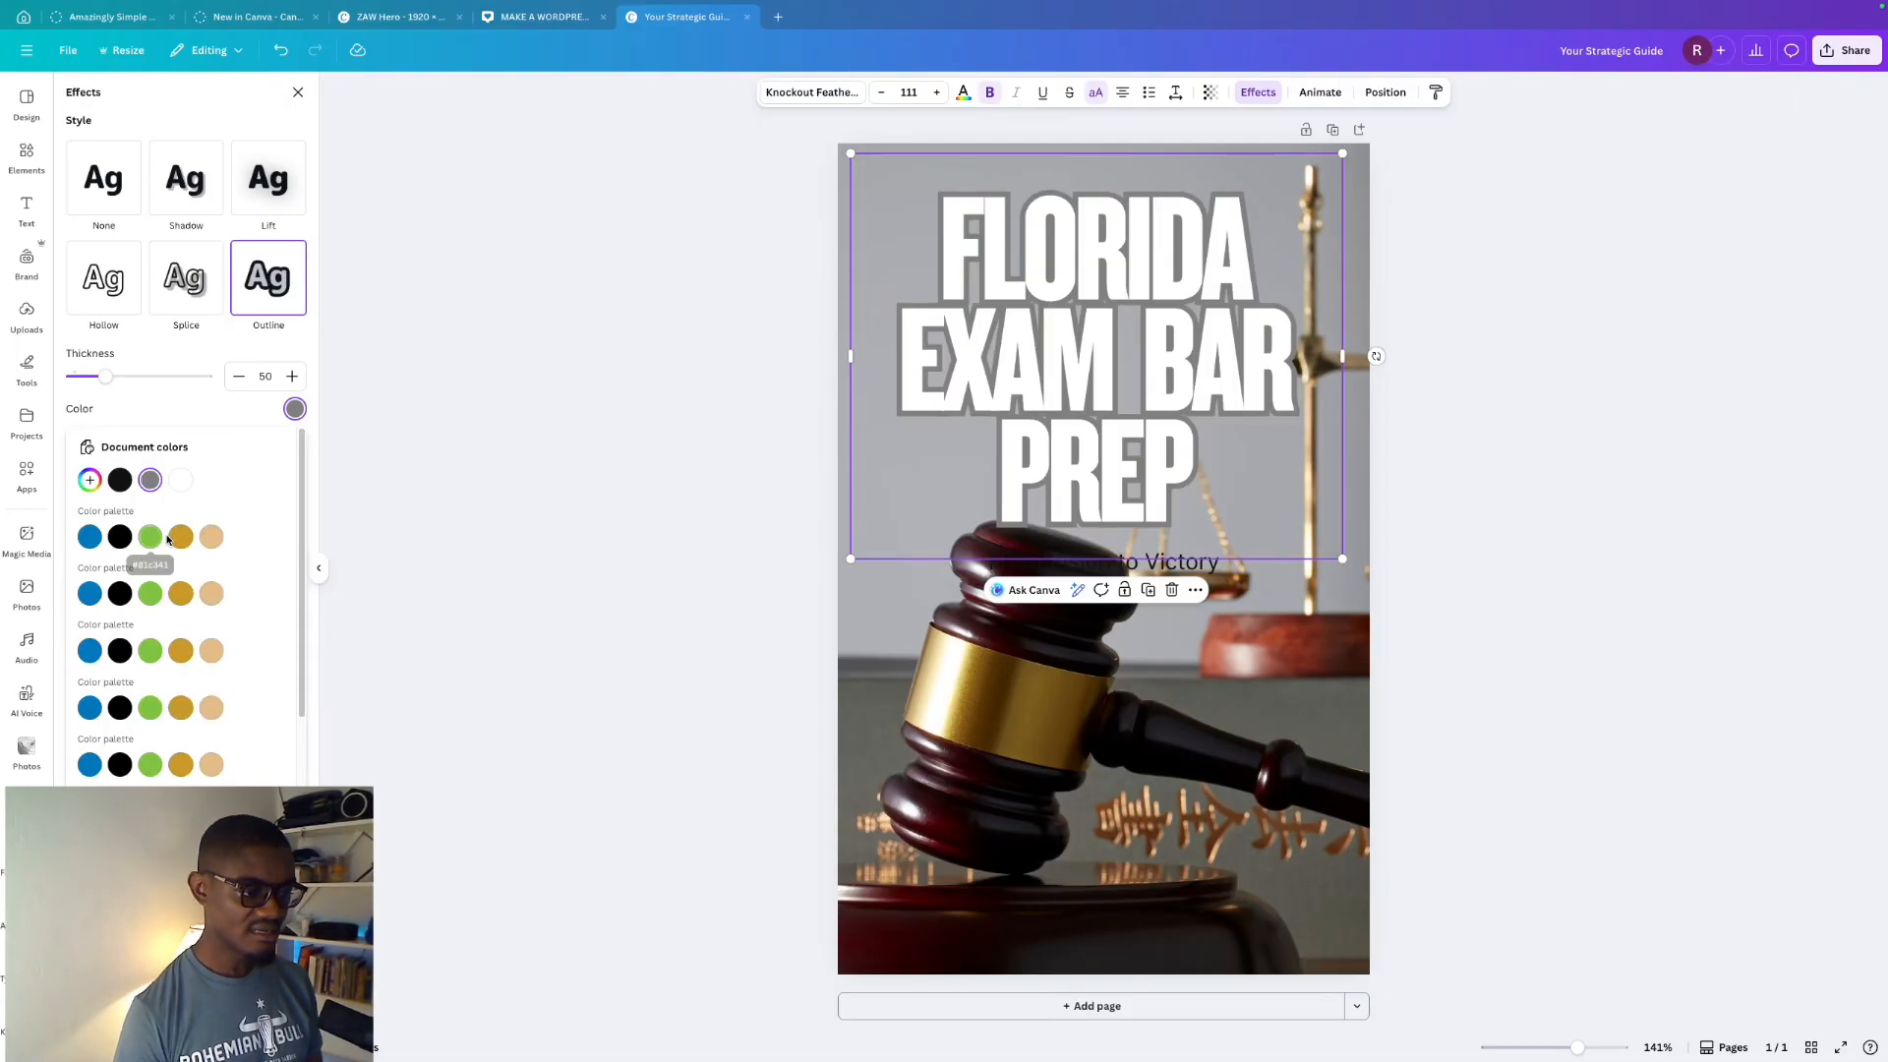
left_click(180, 539)
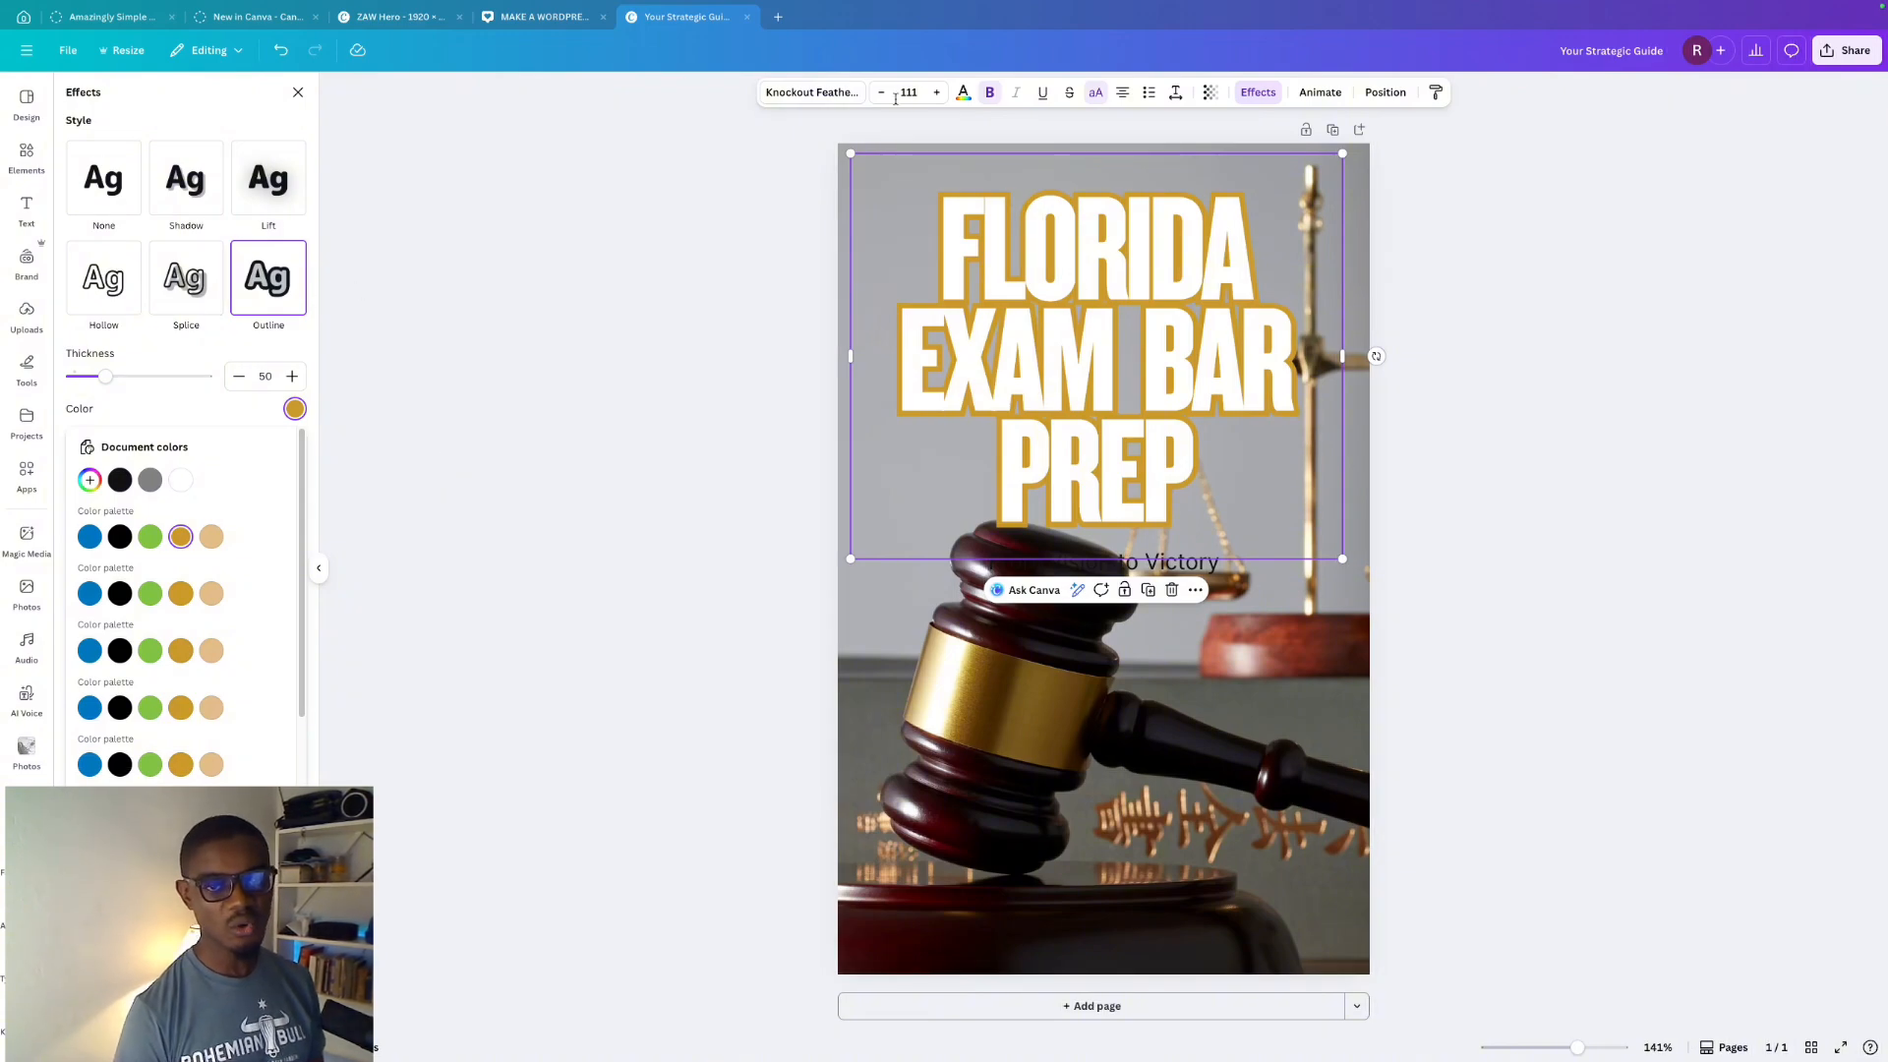
- Change the cover title's text color to black and delete the "From Vision to Victory" subtitle
left_click(963, 91)
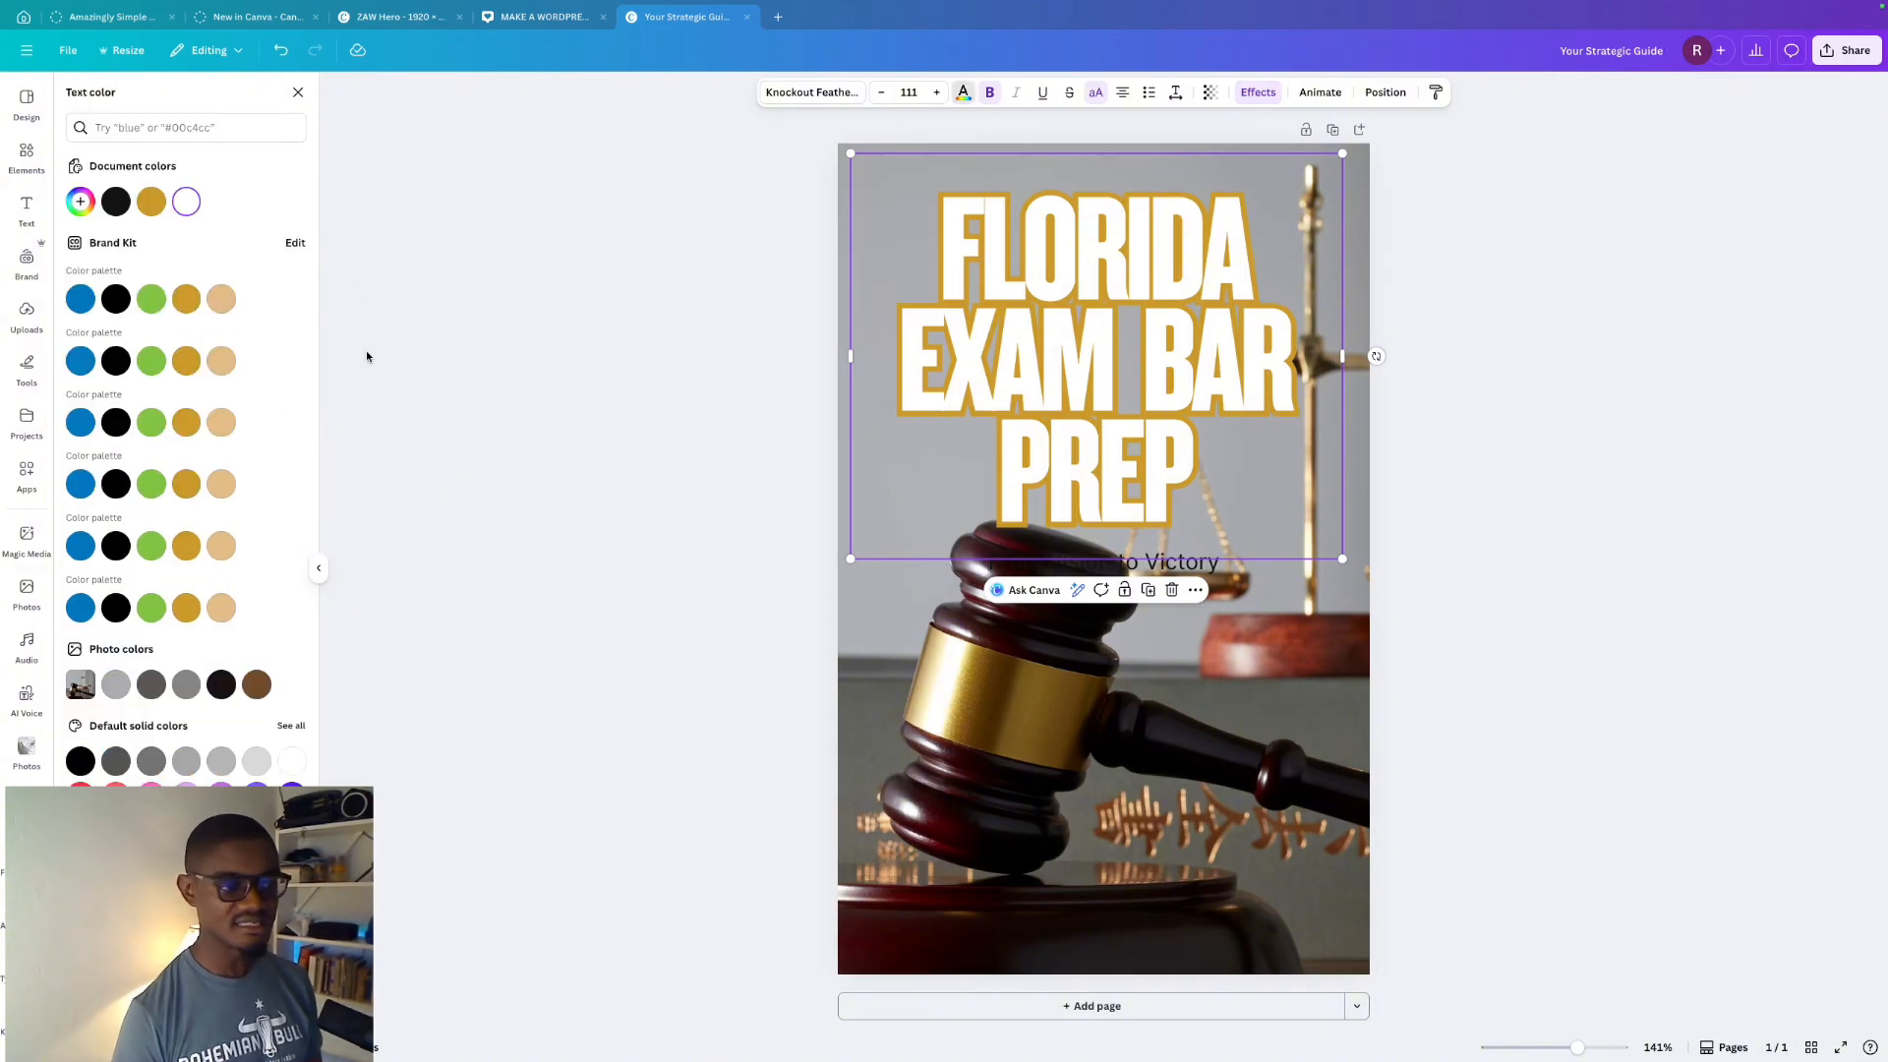
left_click(115, 202)
left_click(1199, 723)
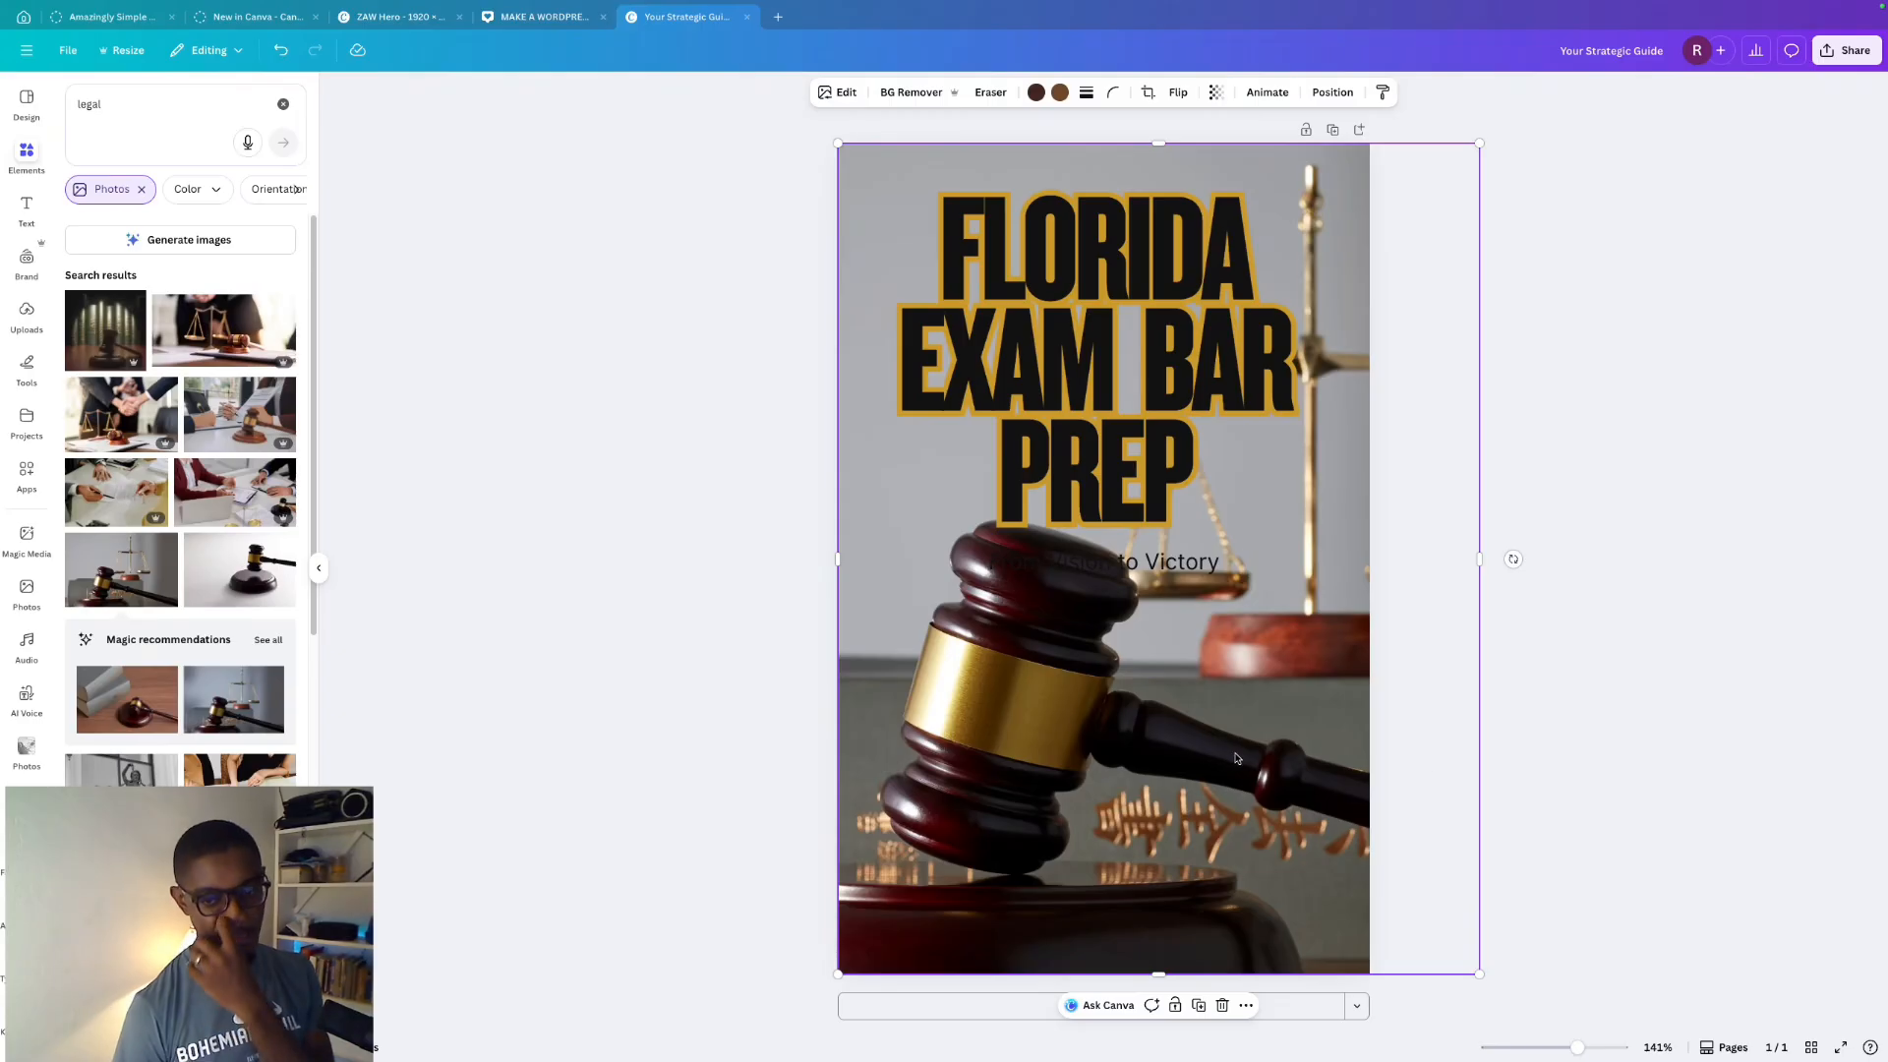
left_click(1195, 562)
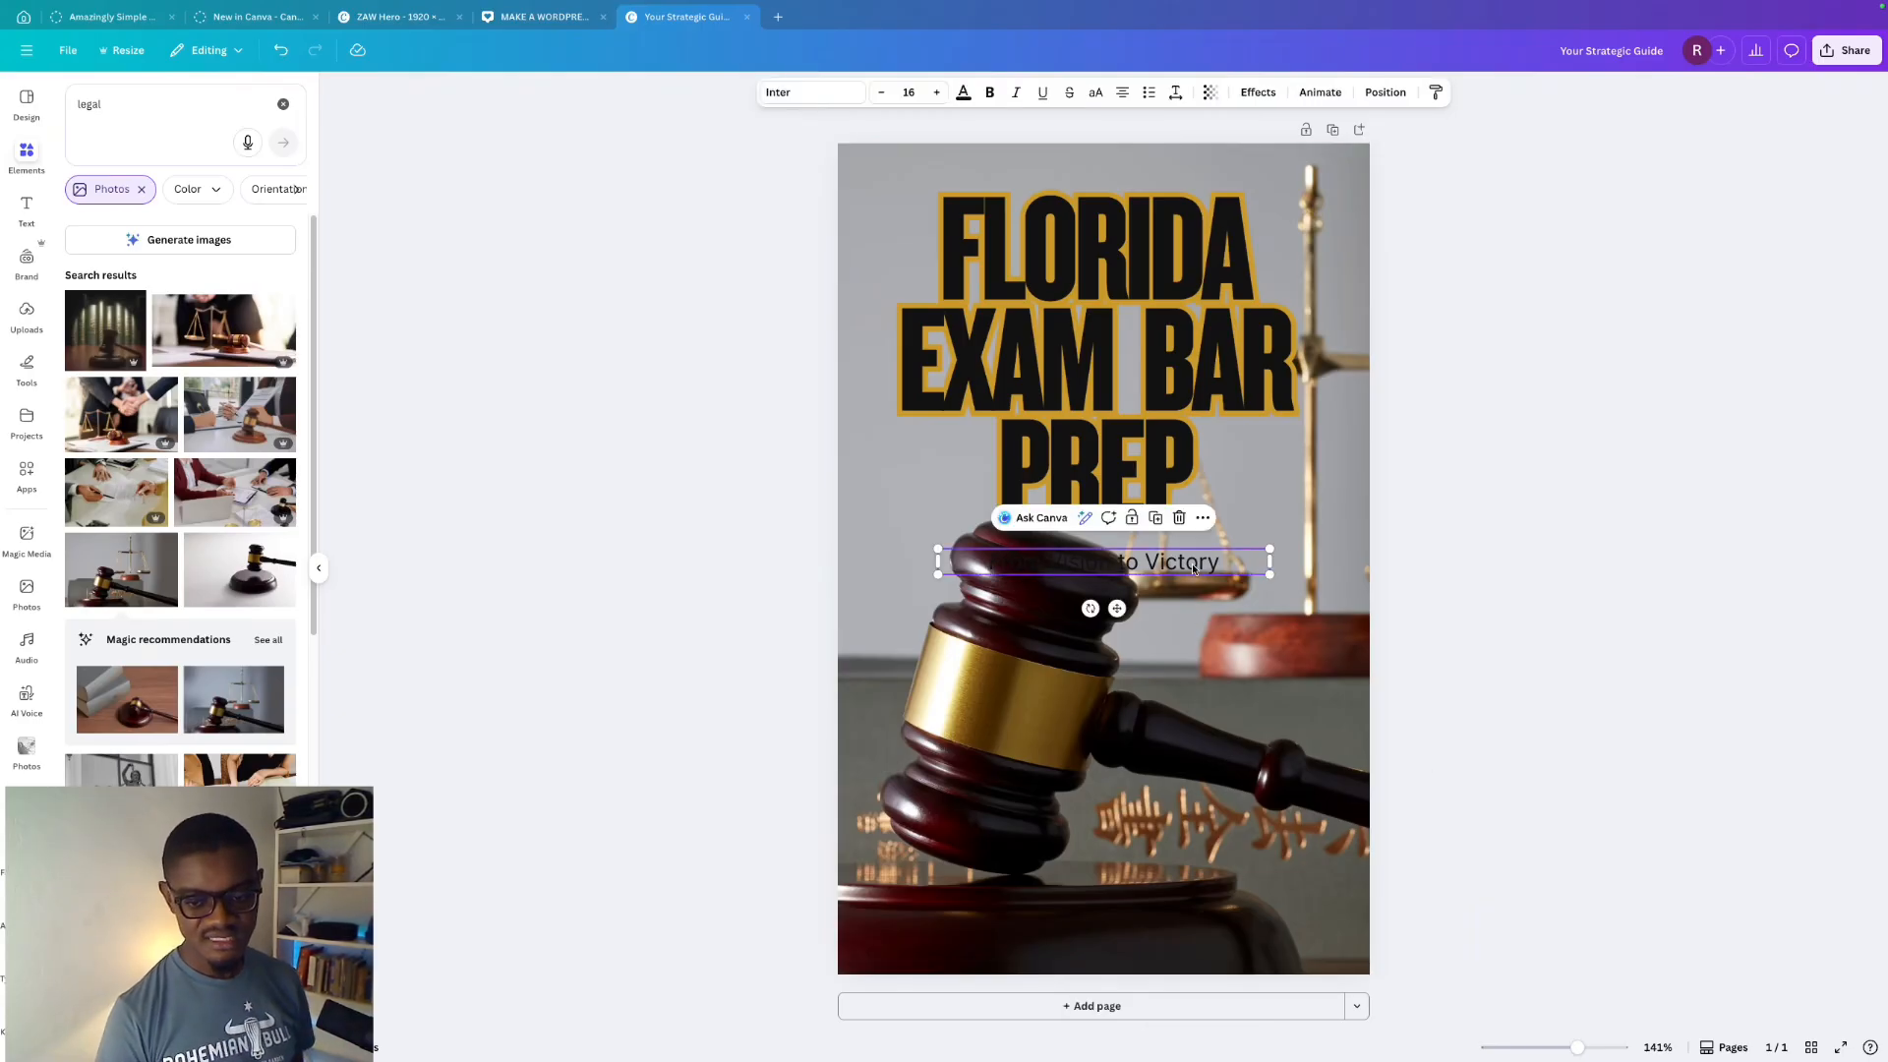
left_click(1180, 518)
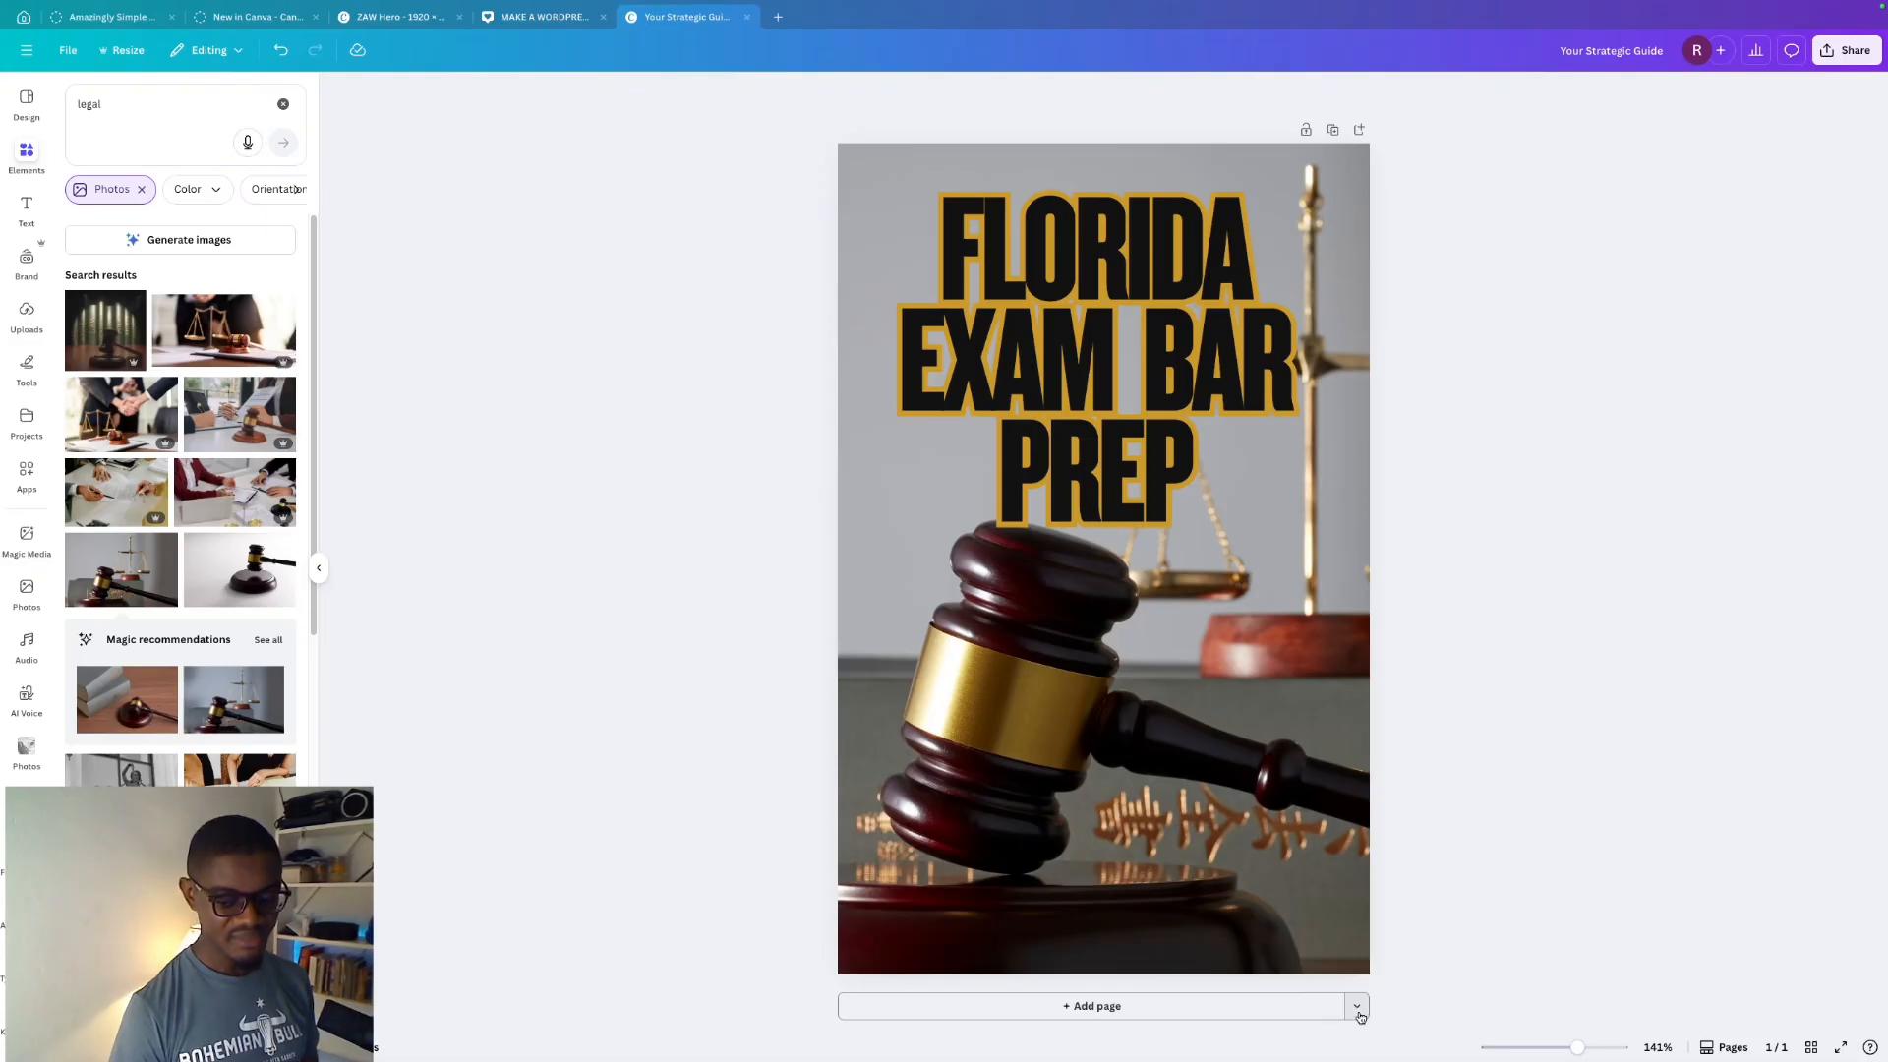
left_click(1214, 1008)
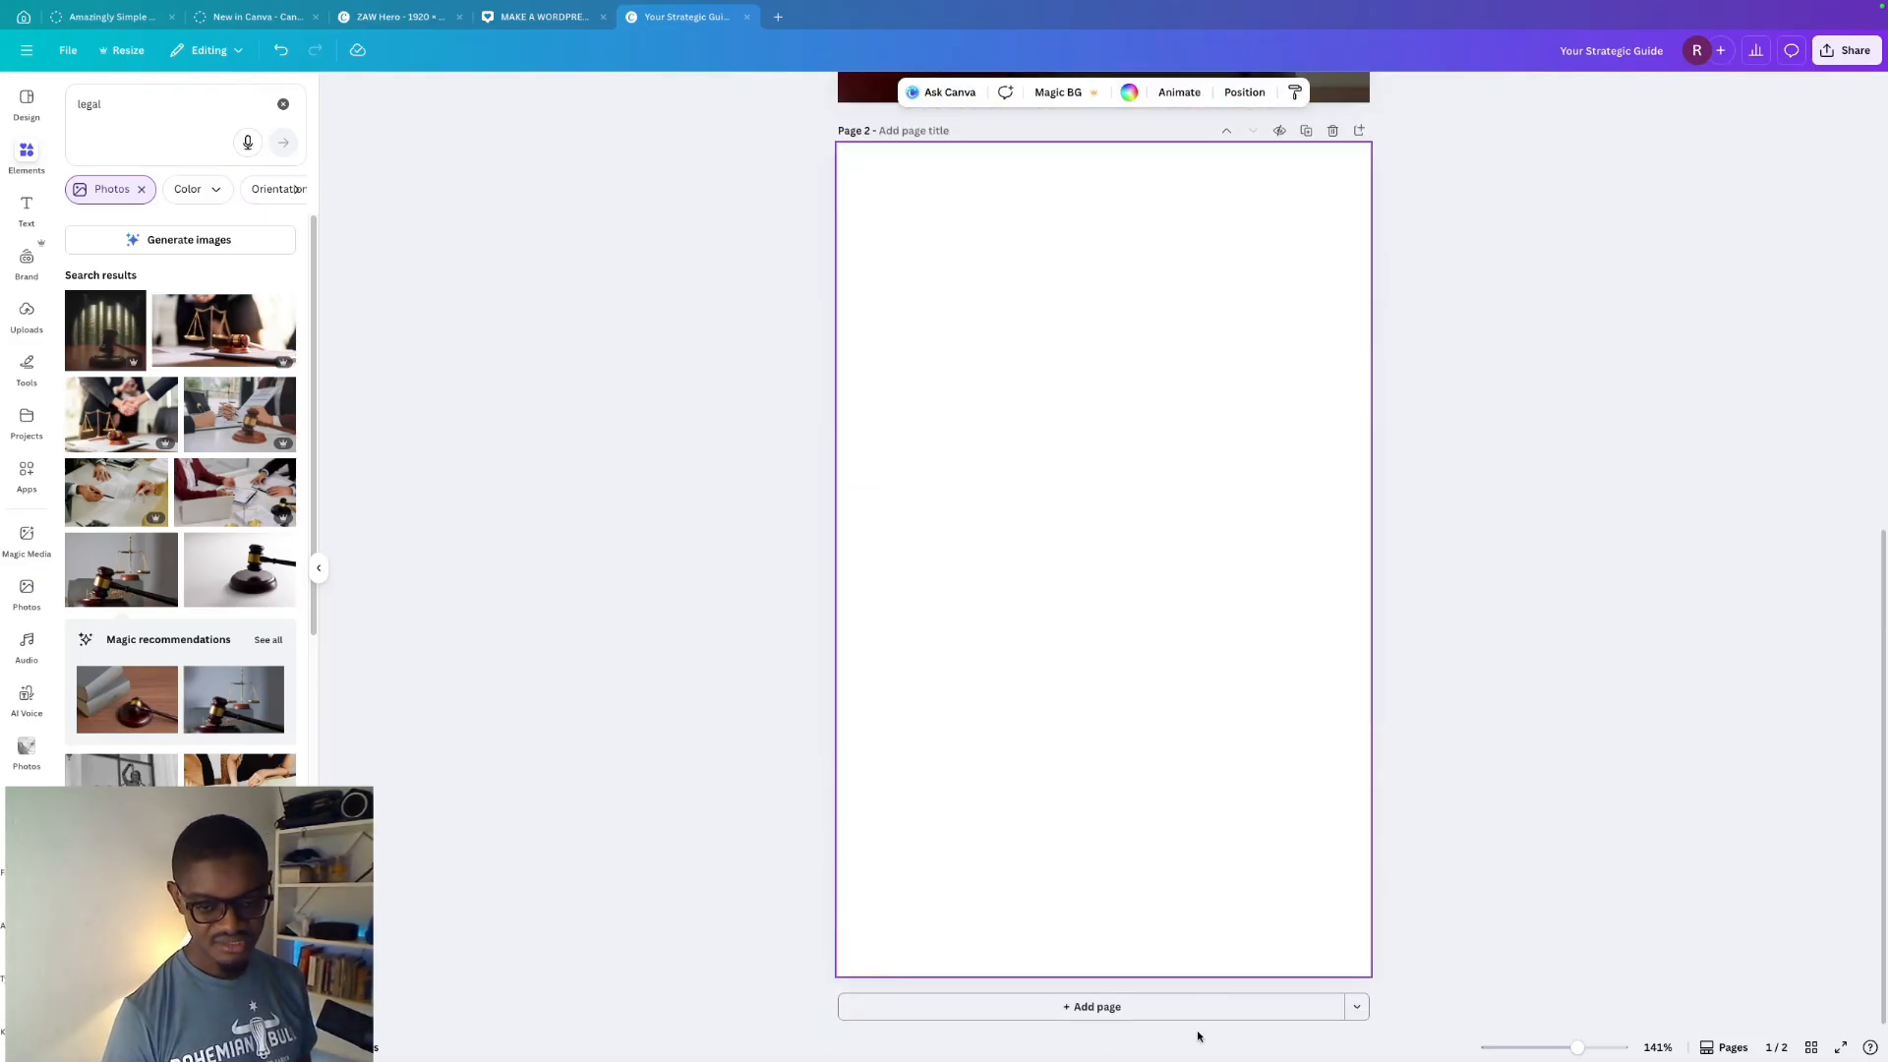
scroll(1229, 777, "up", 5)
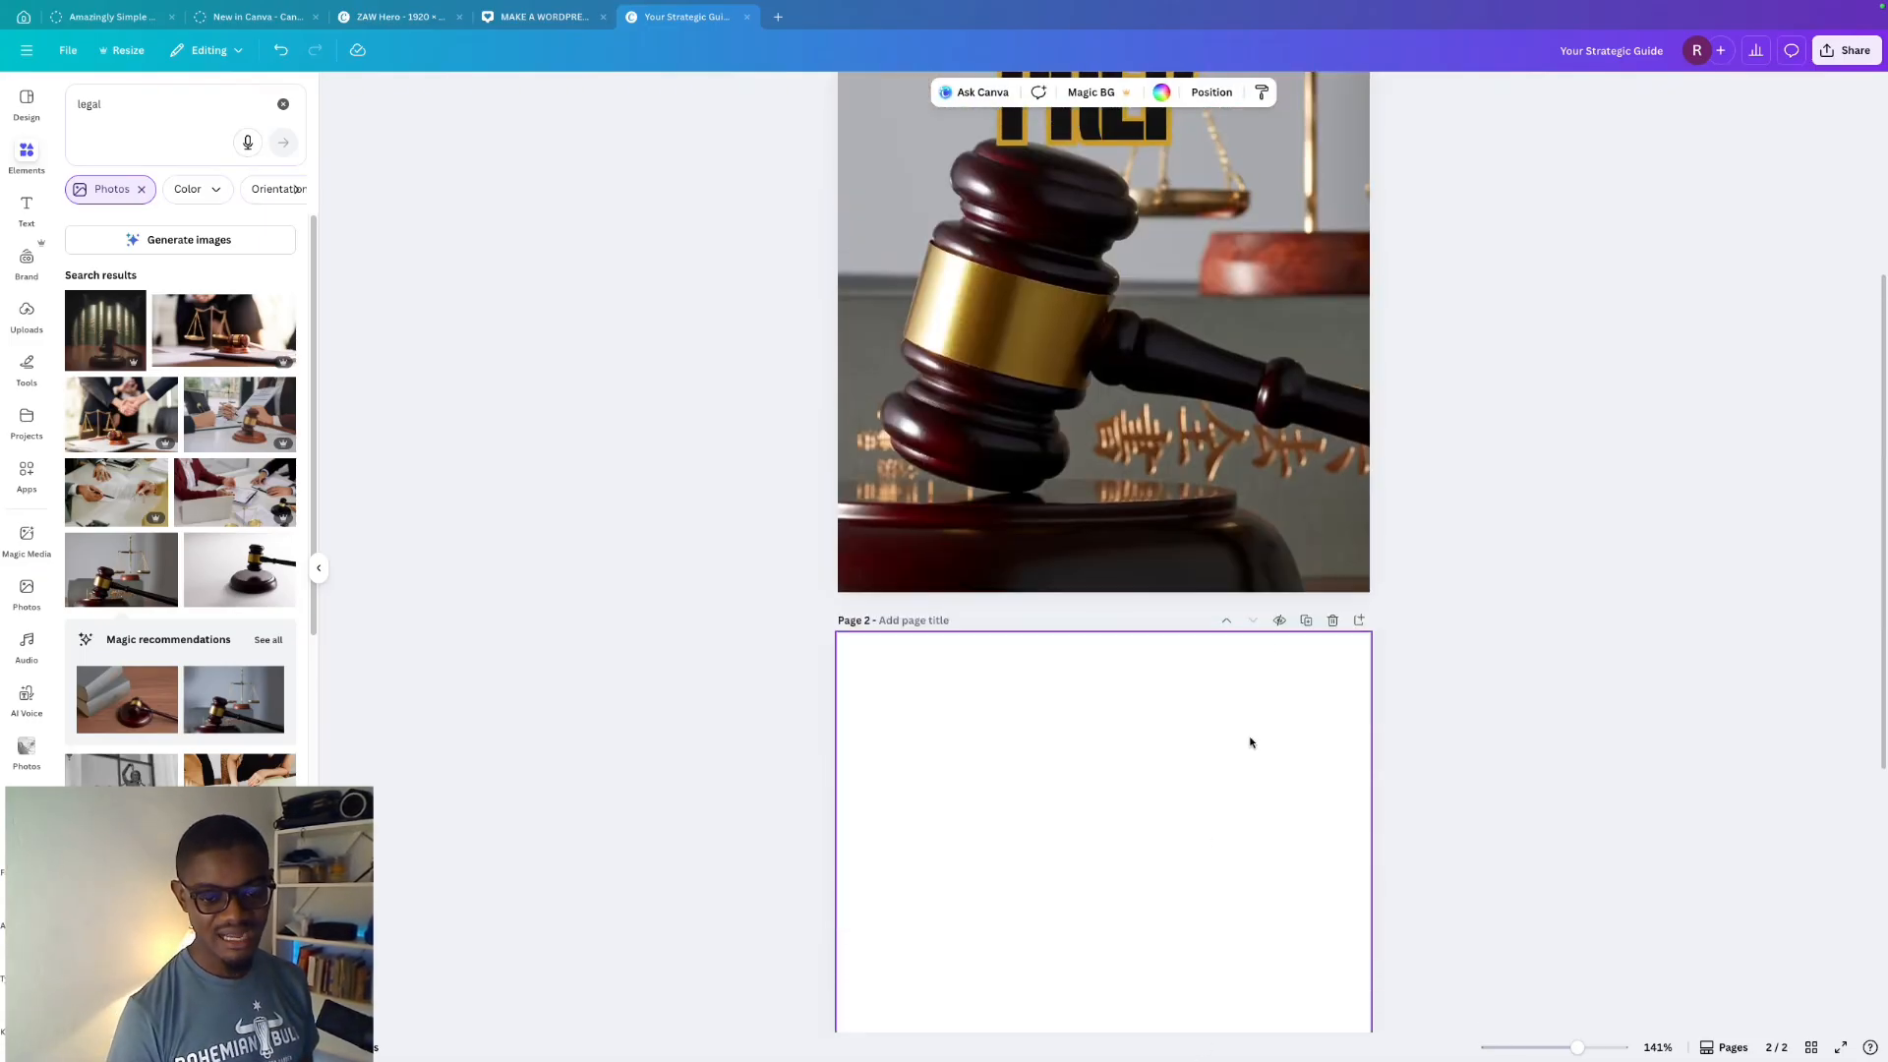
left_click(1329, 625)
- Add a Doc page after the cover and paste the copied chapter outline into it
left_click(1362, 1004)
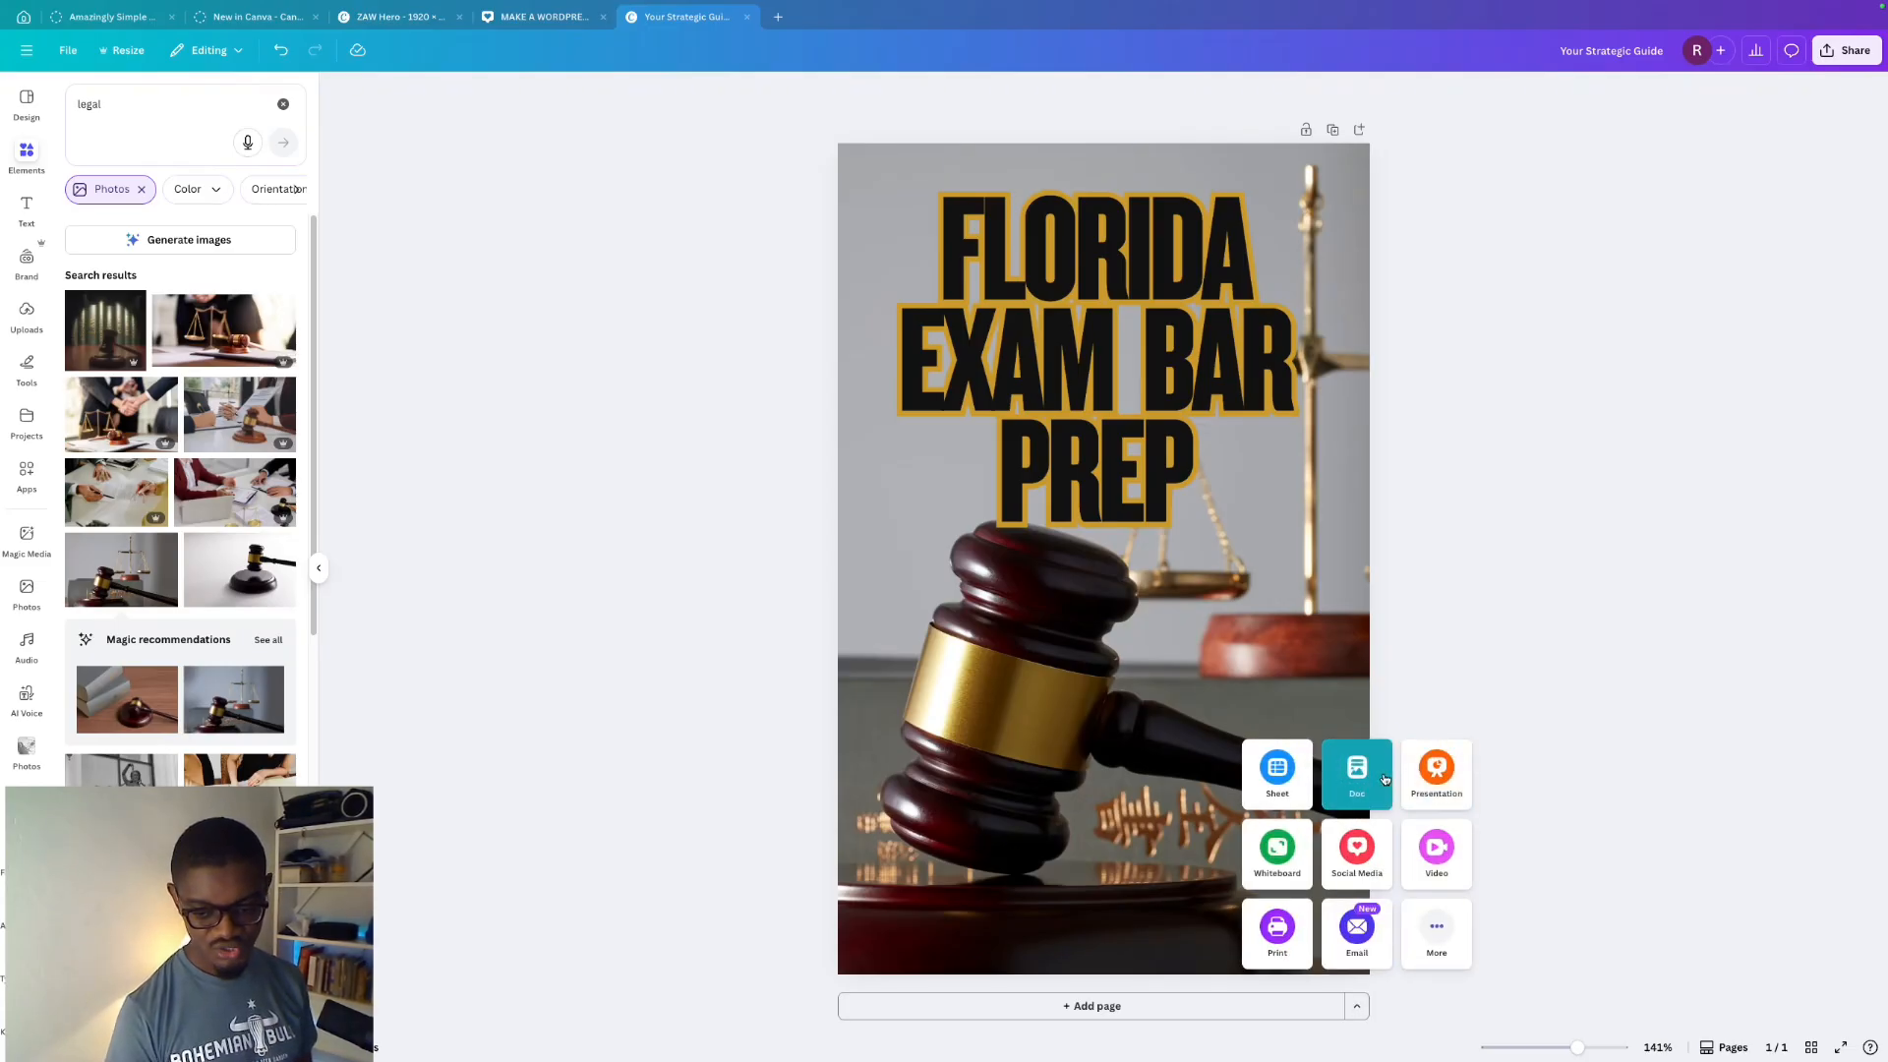
left_click(1385, 779)
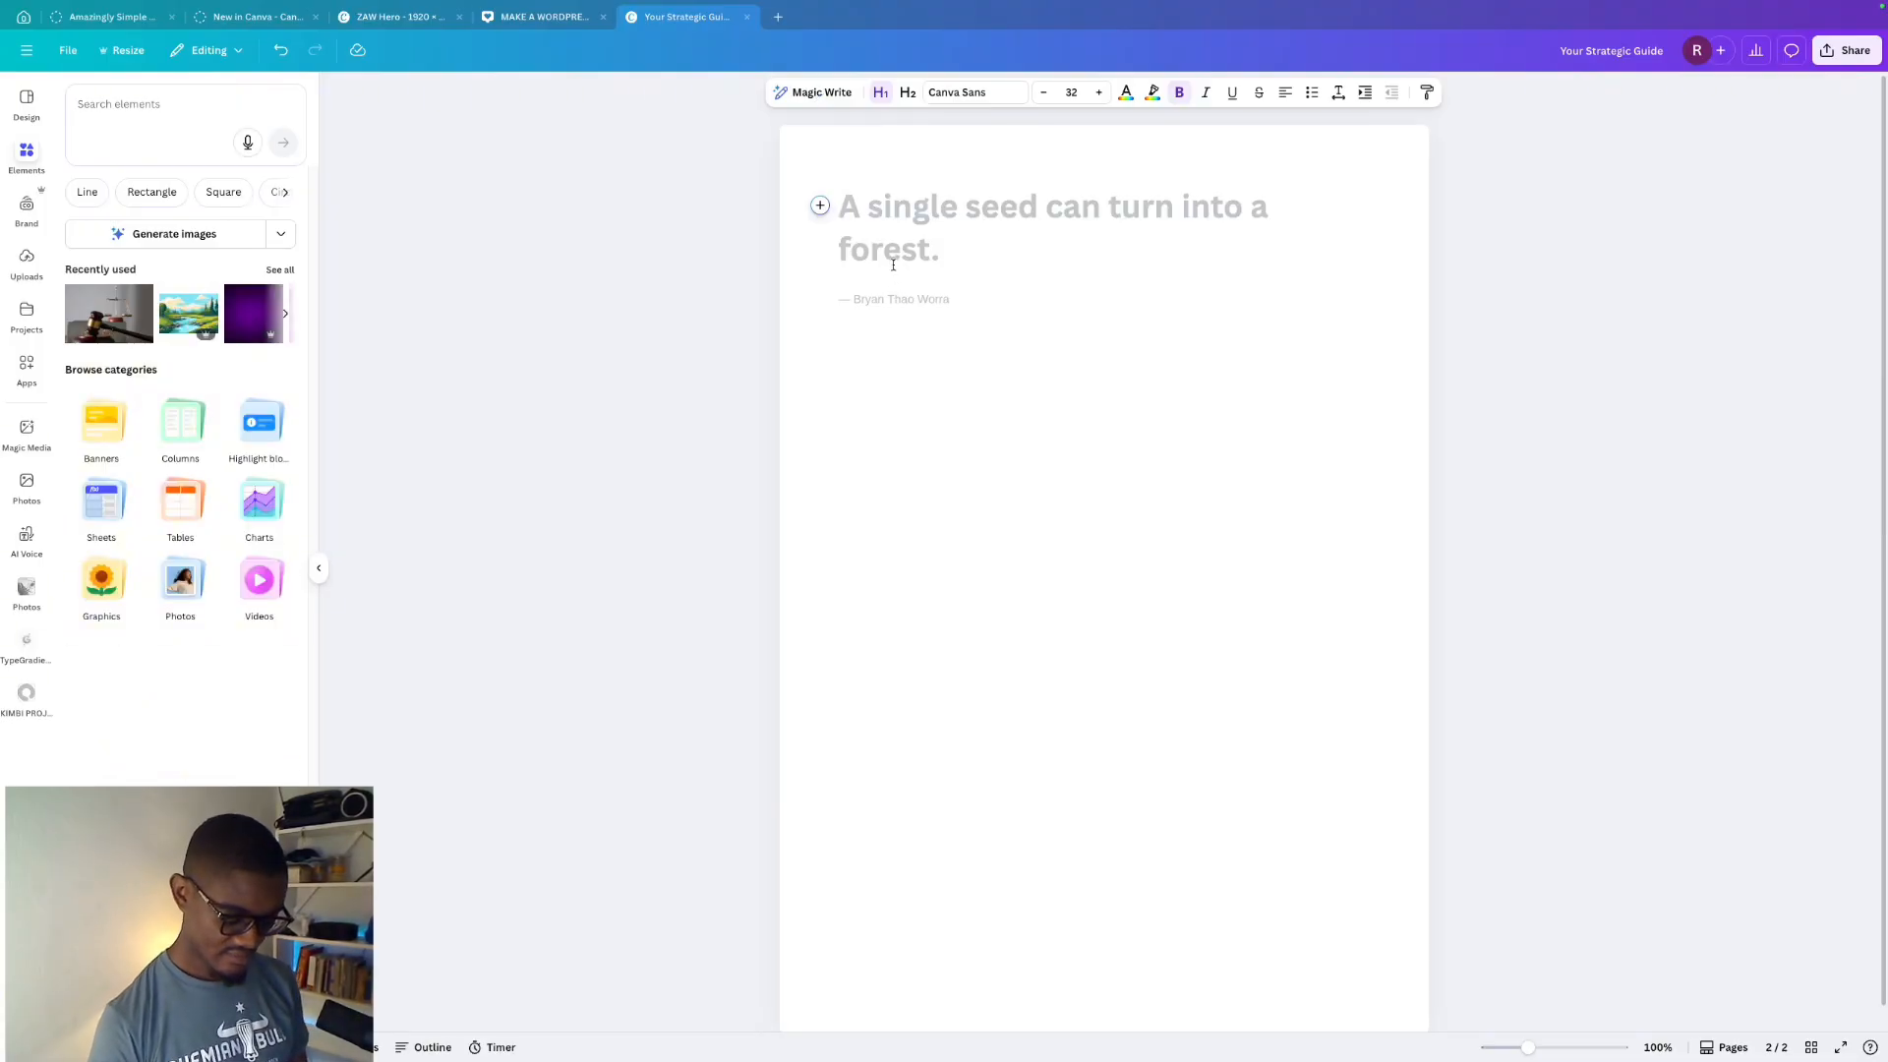
right_click(869, 203)
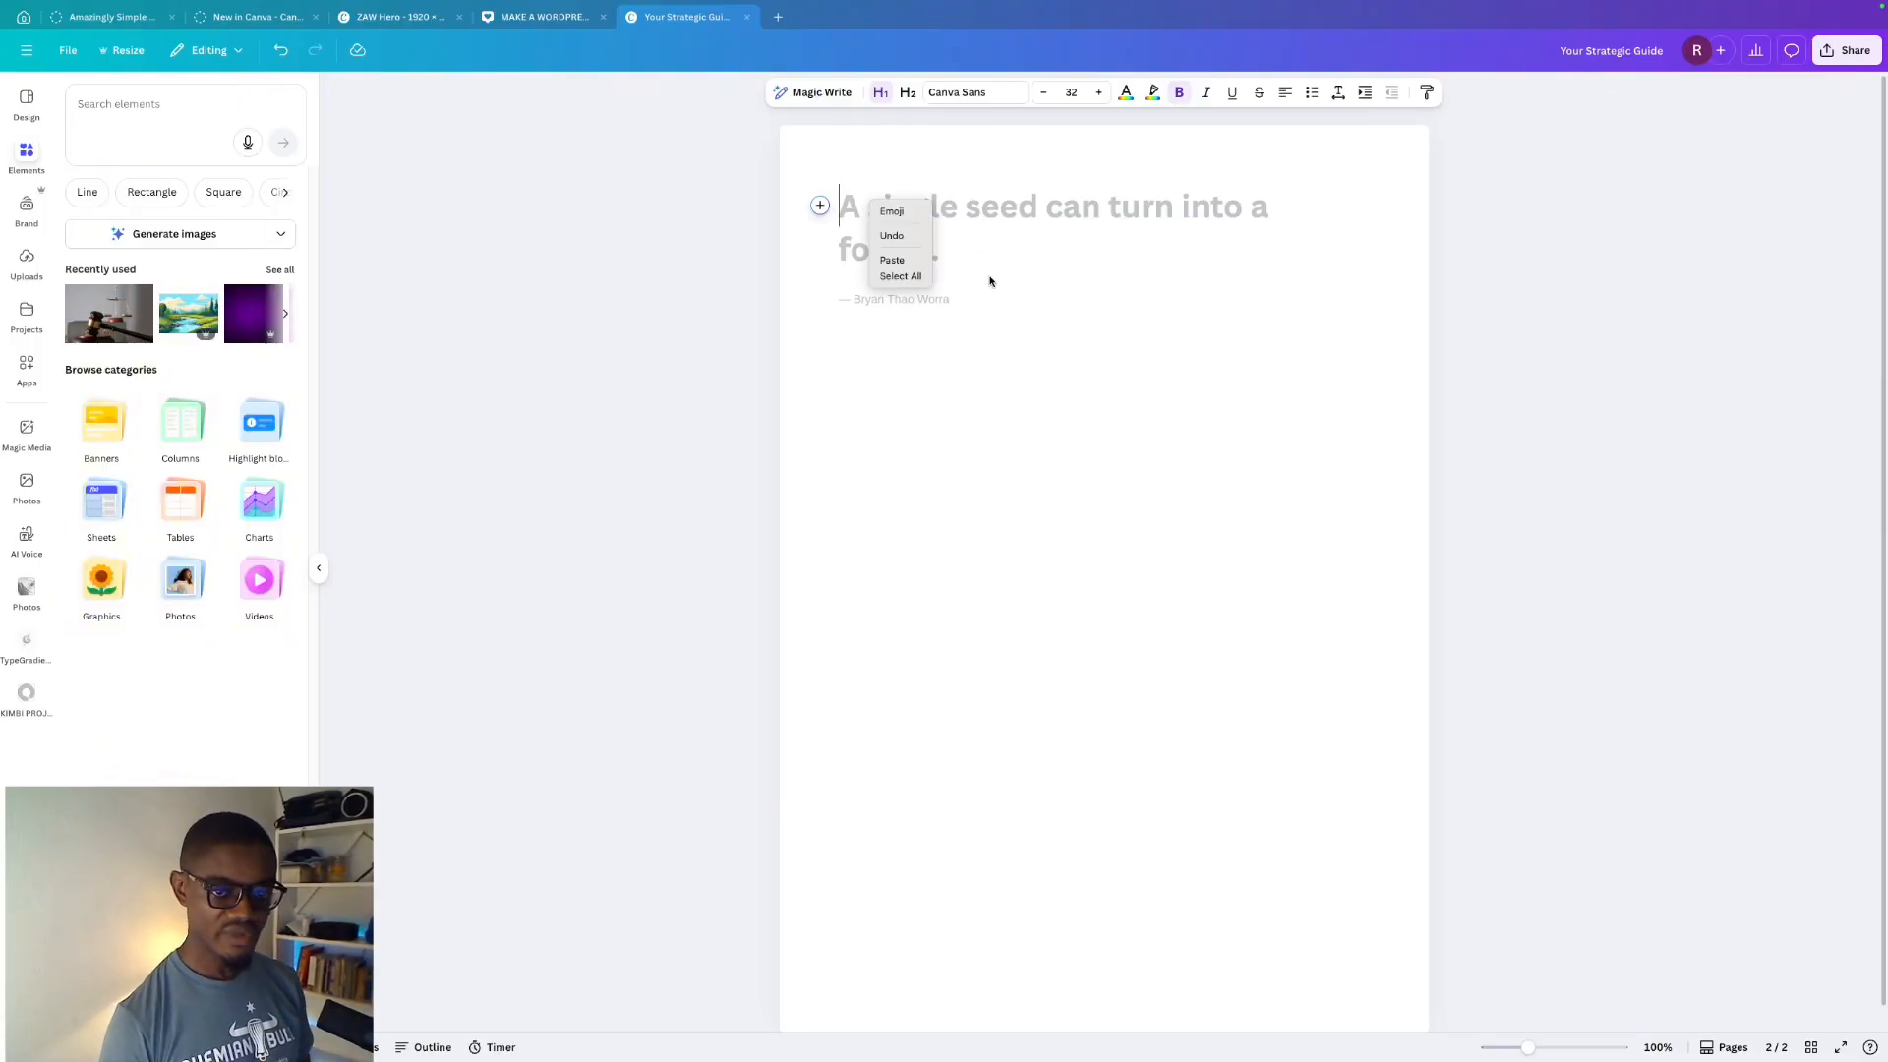
left_click(906, 257)
scroll(1167, 348, "up", 6)
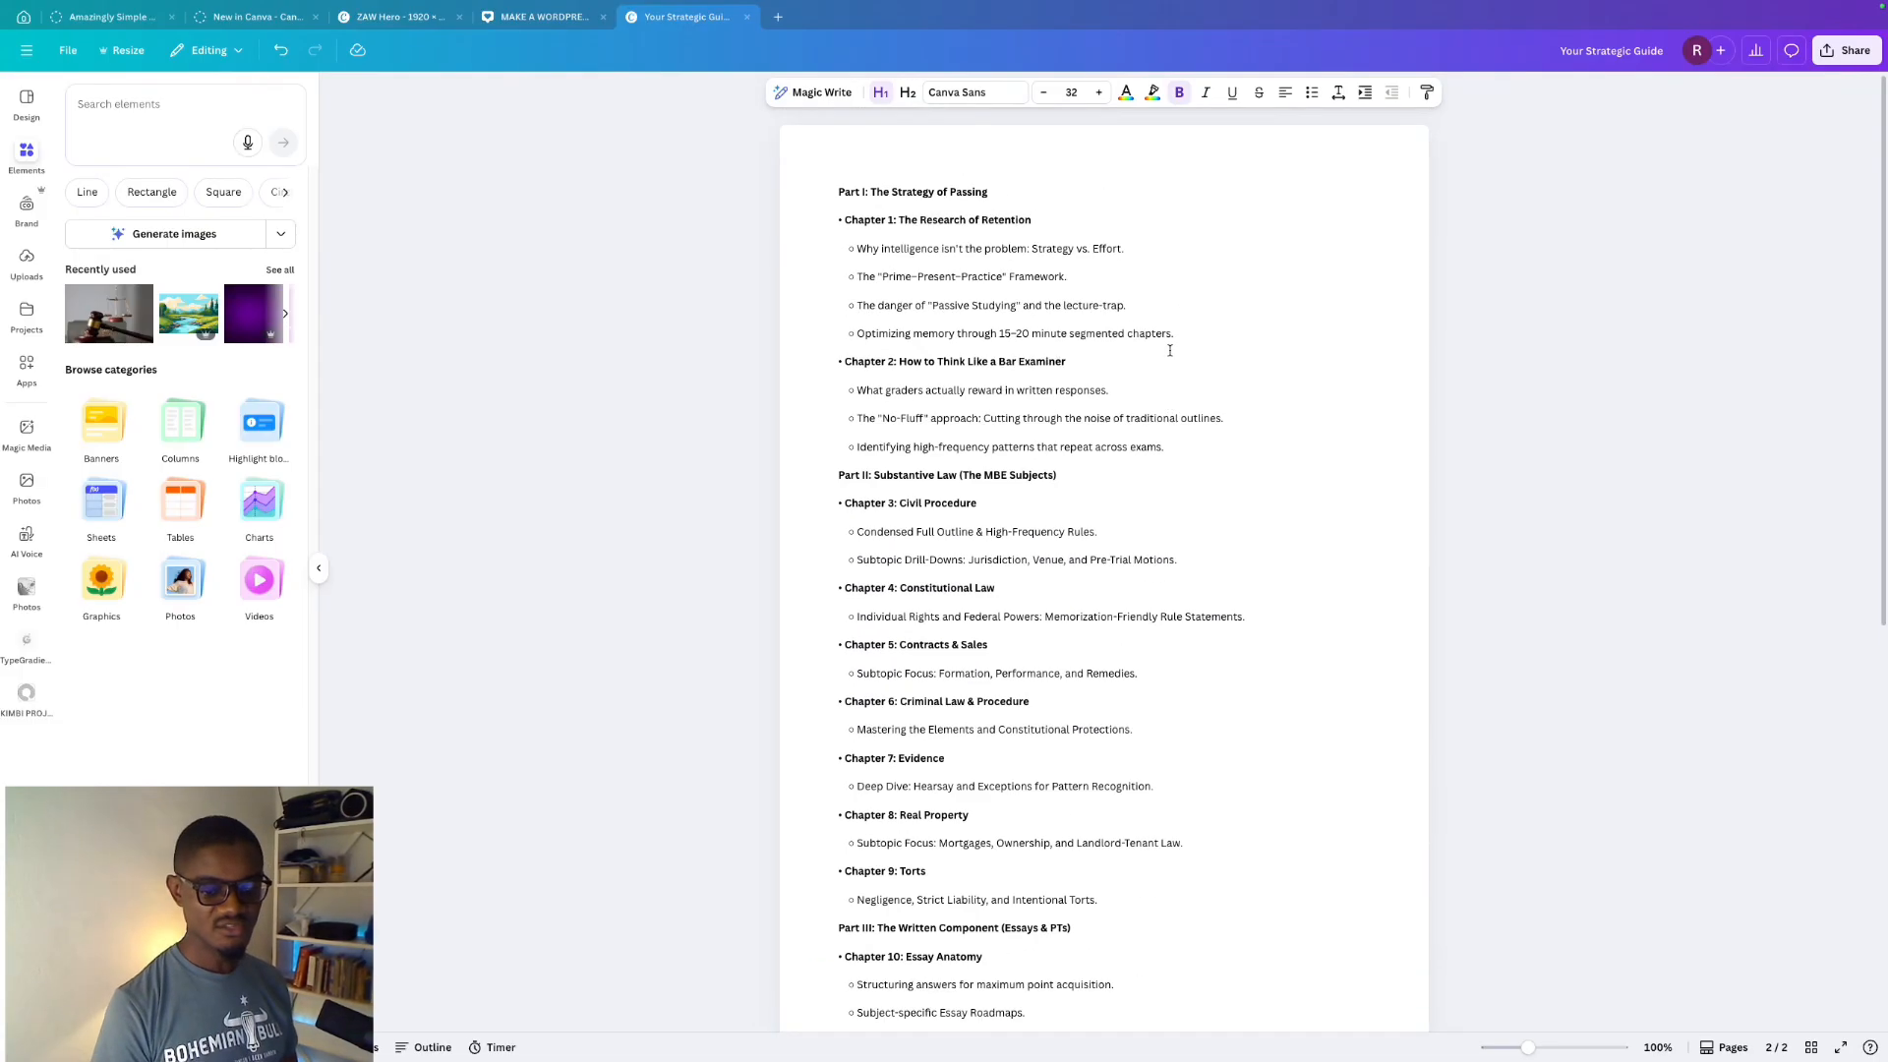
- Remove the empty heading line at the end of the pasted outline, below Chapter 16
scroll(1112, 418, "down", 7)
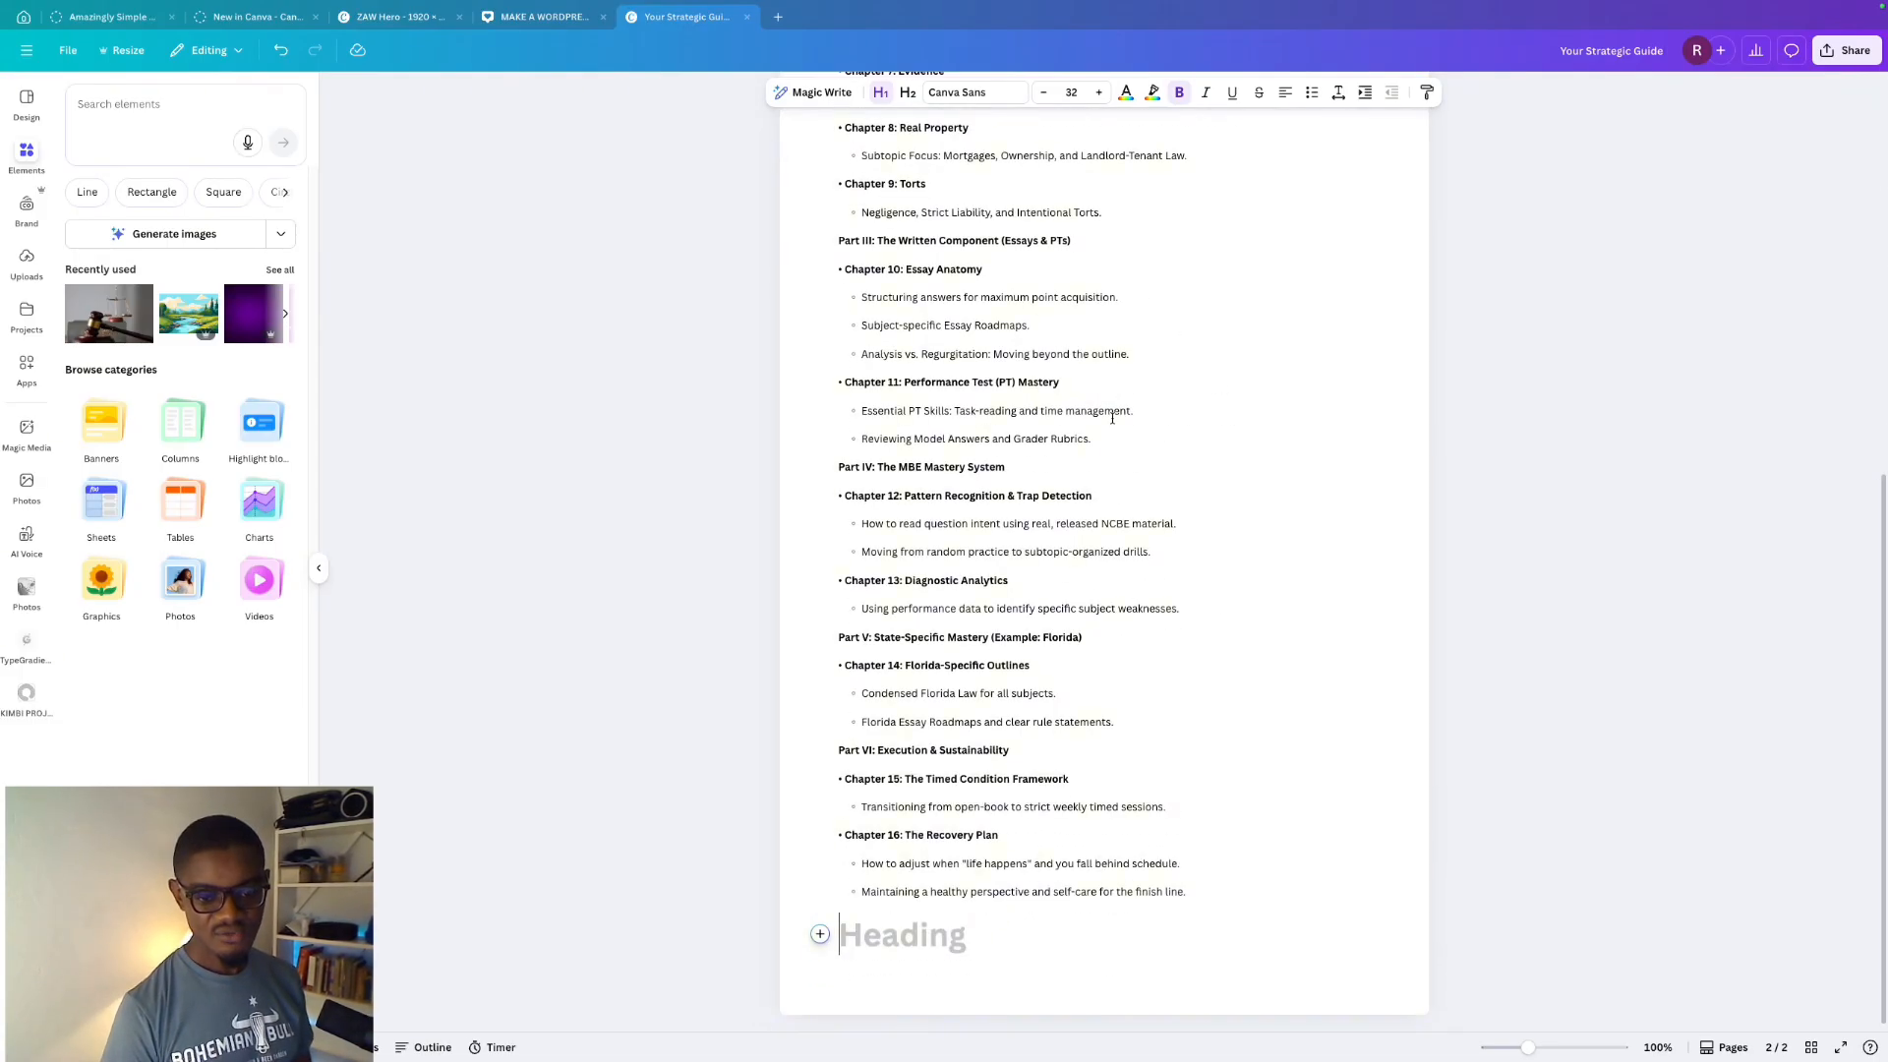
key("BackSpace")
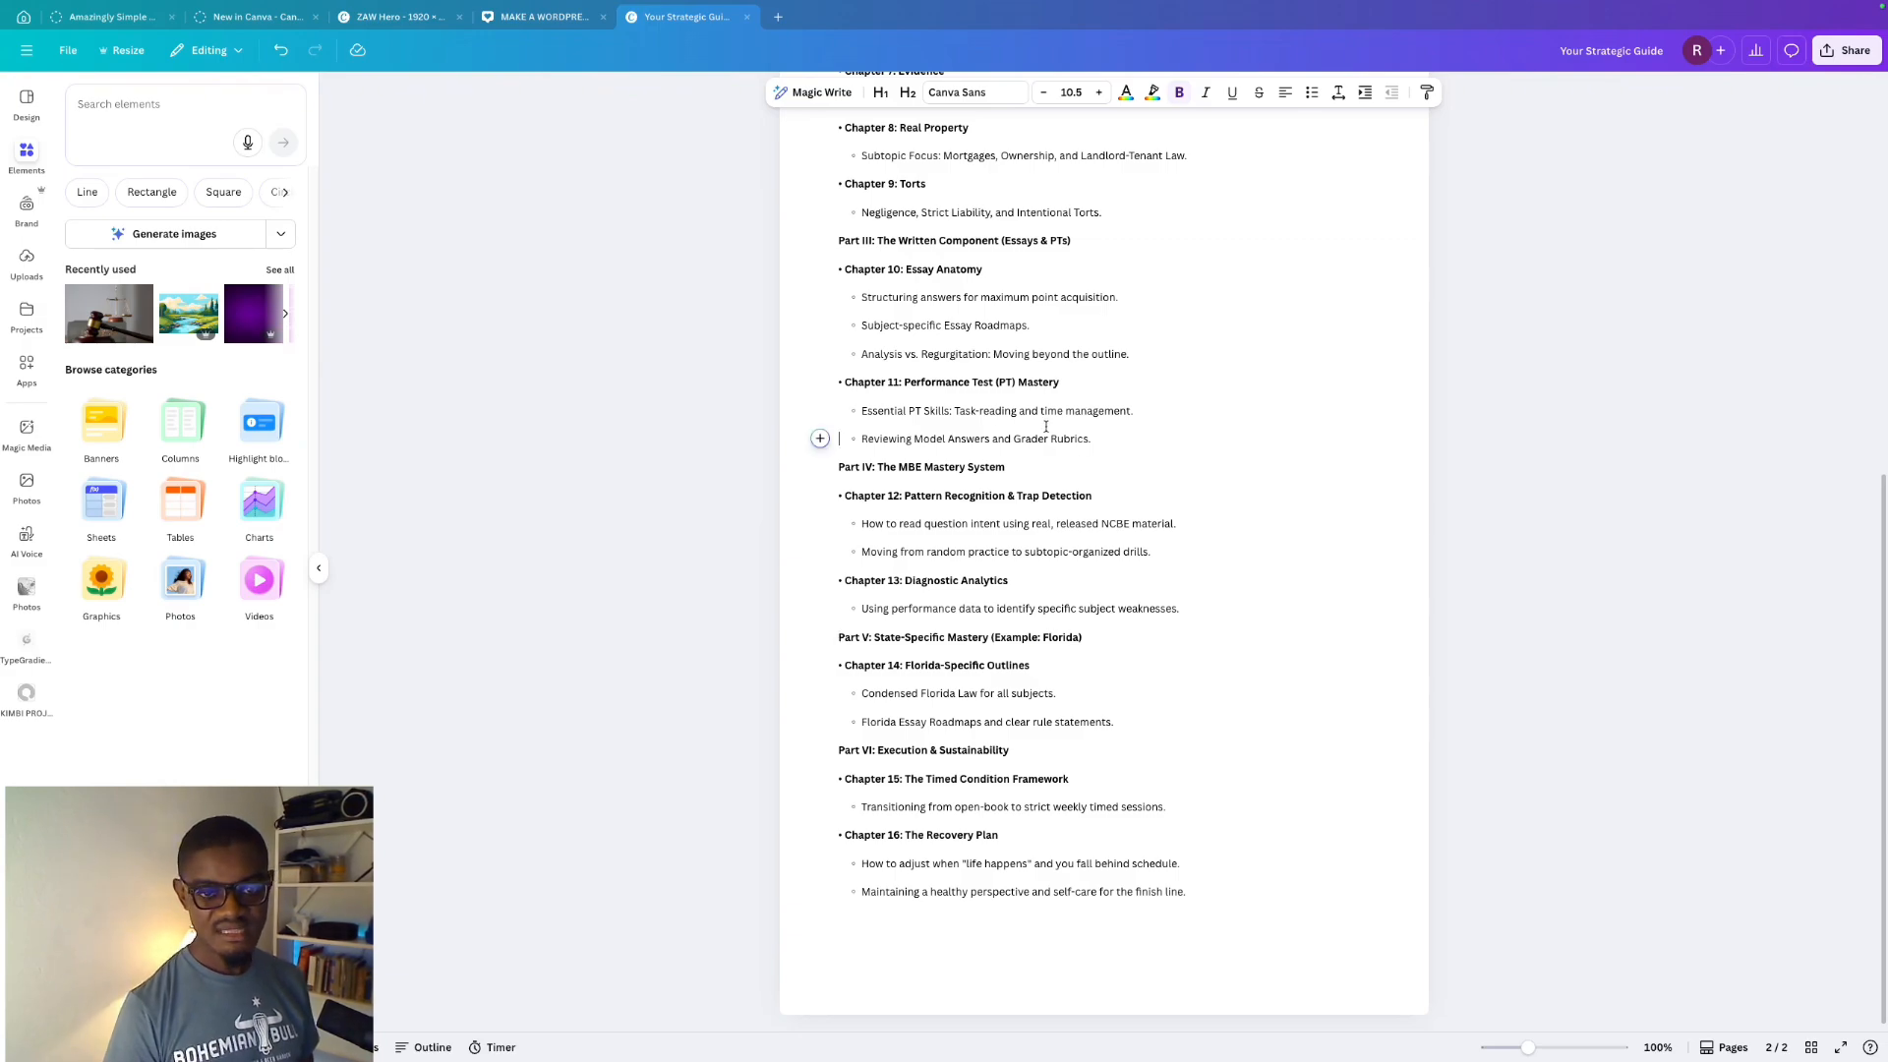
scroll(887, 369, "up", 7)
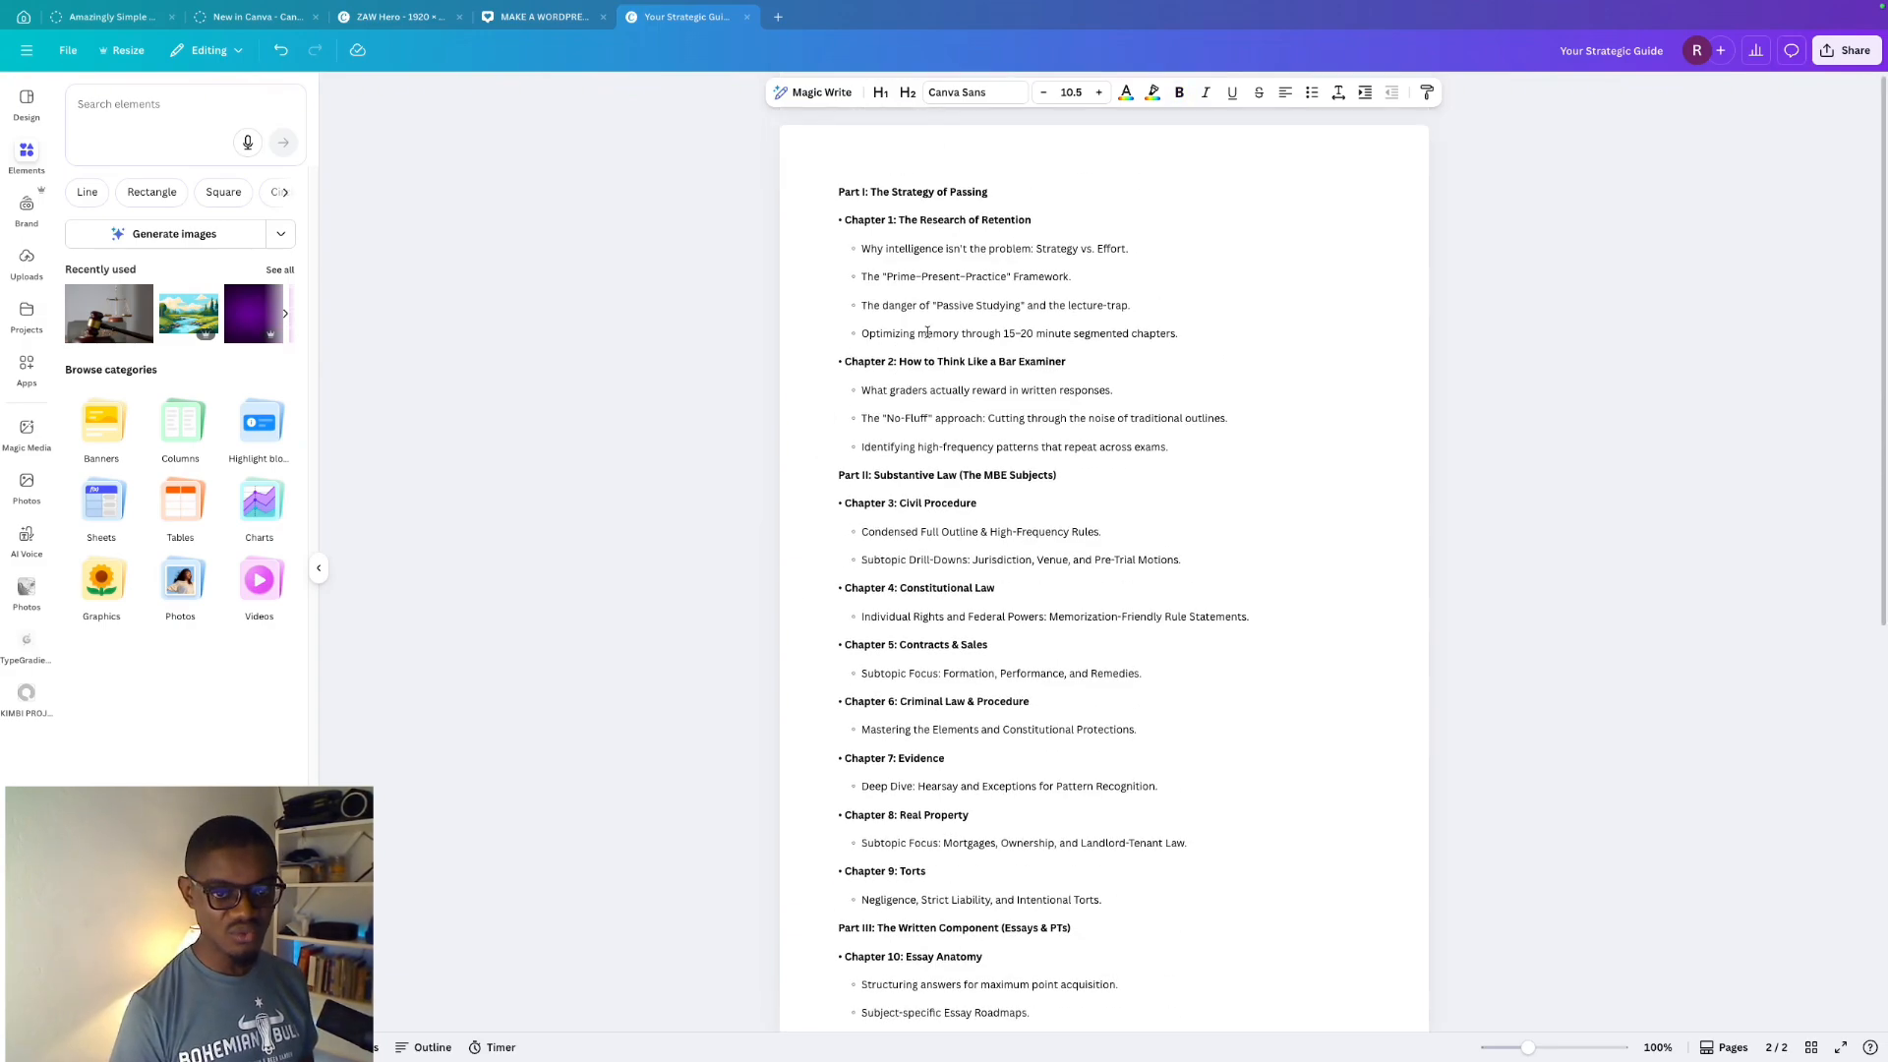
- Place the text cursor at the start of the outline, before "Part I: The Strategy of Passing"
left_click(831, 191)
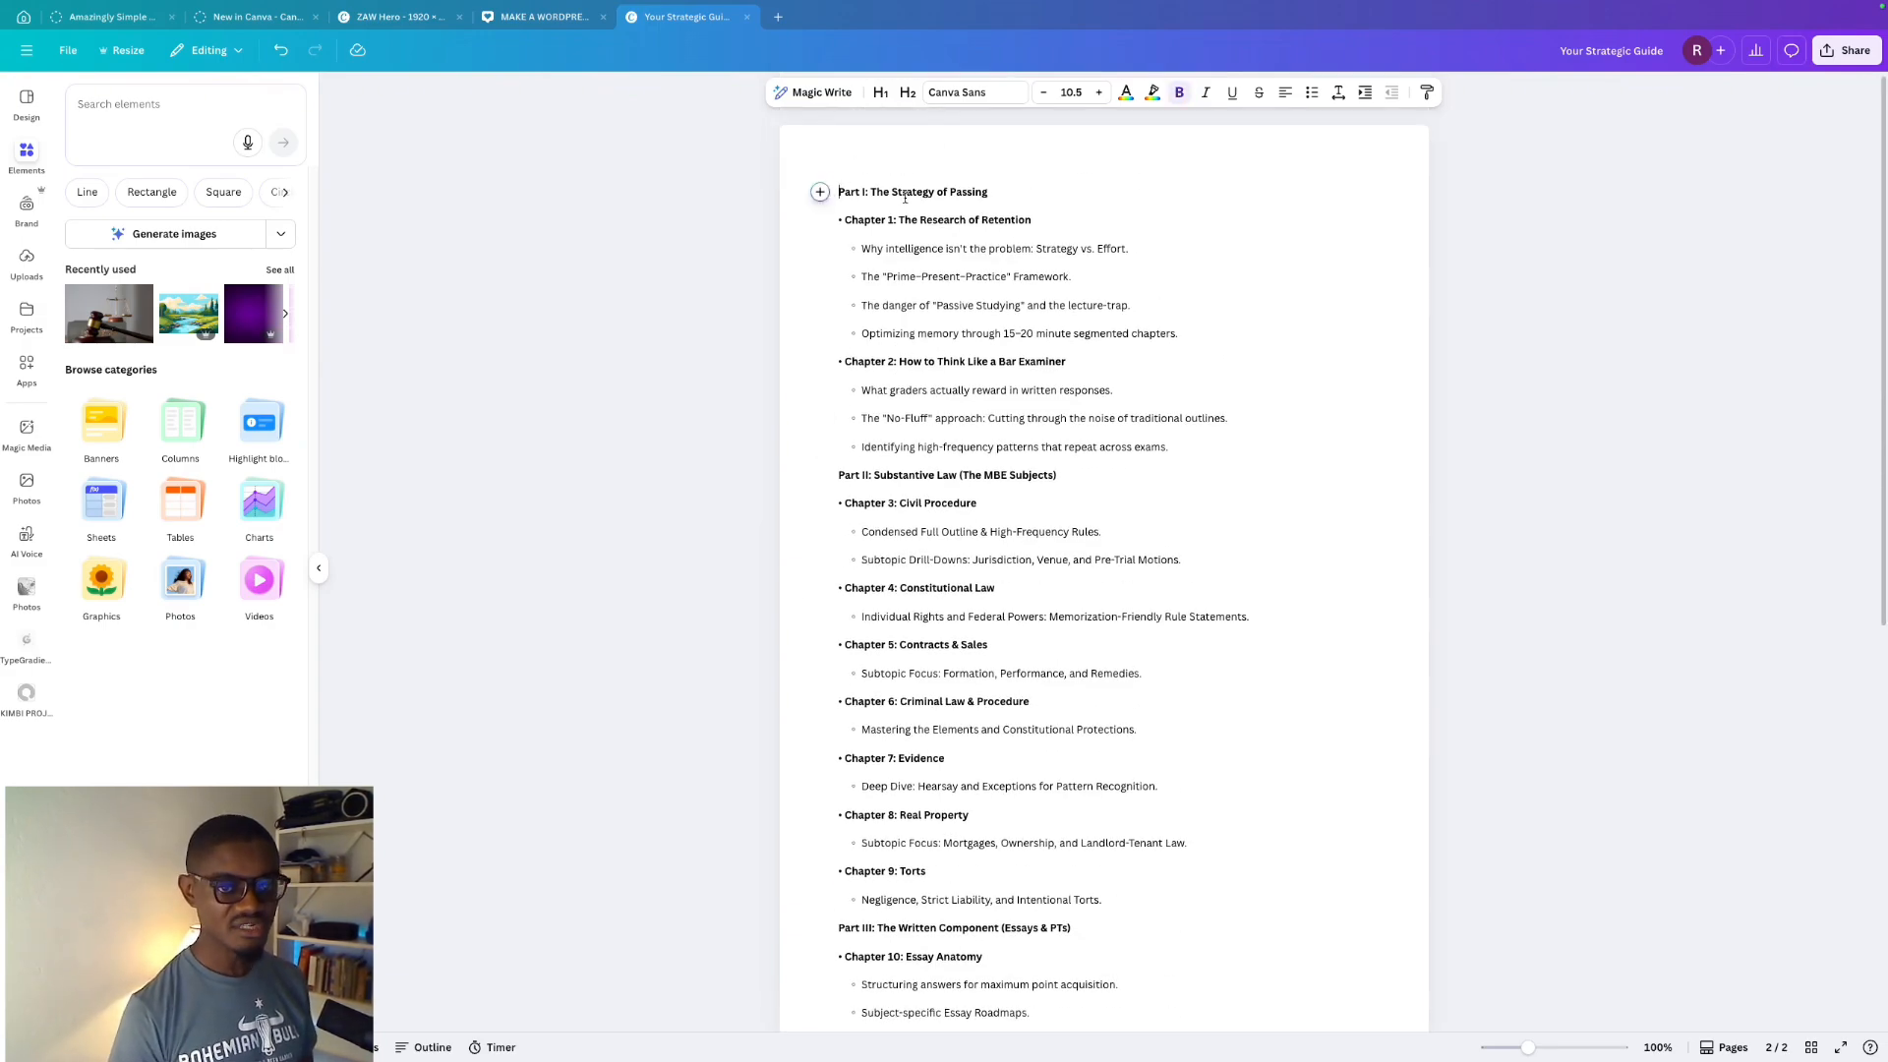
scroll(871, 147, "down", 7)
scroll(1264, 833, "up", 7)
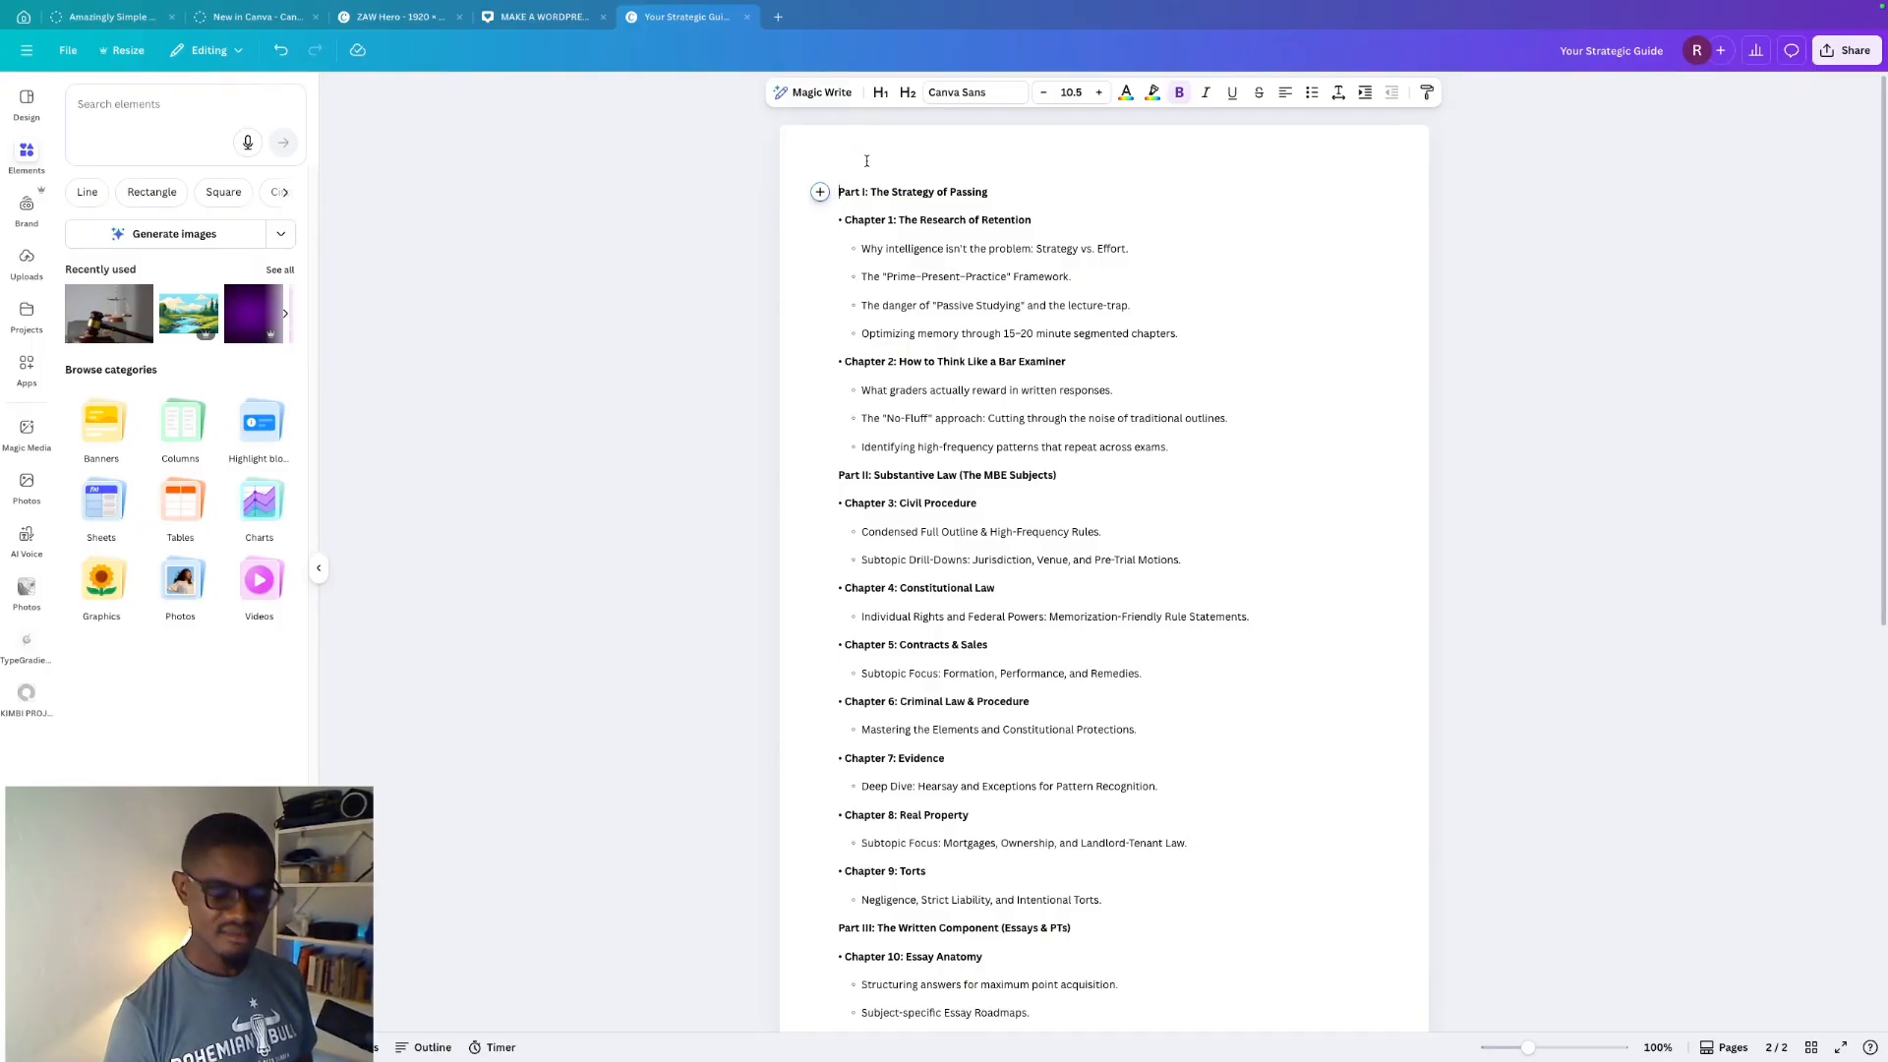
type("H")
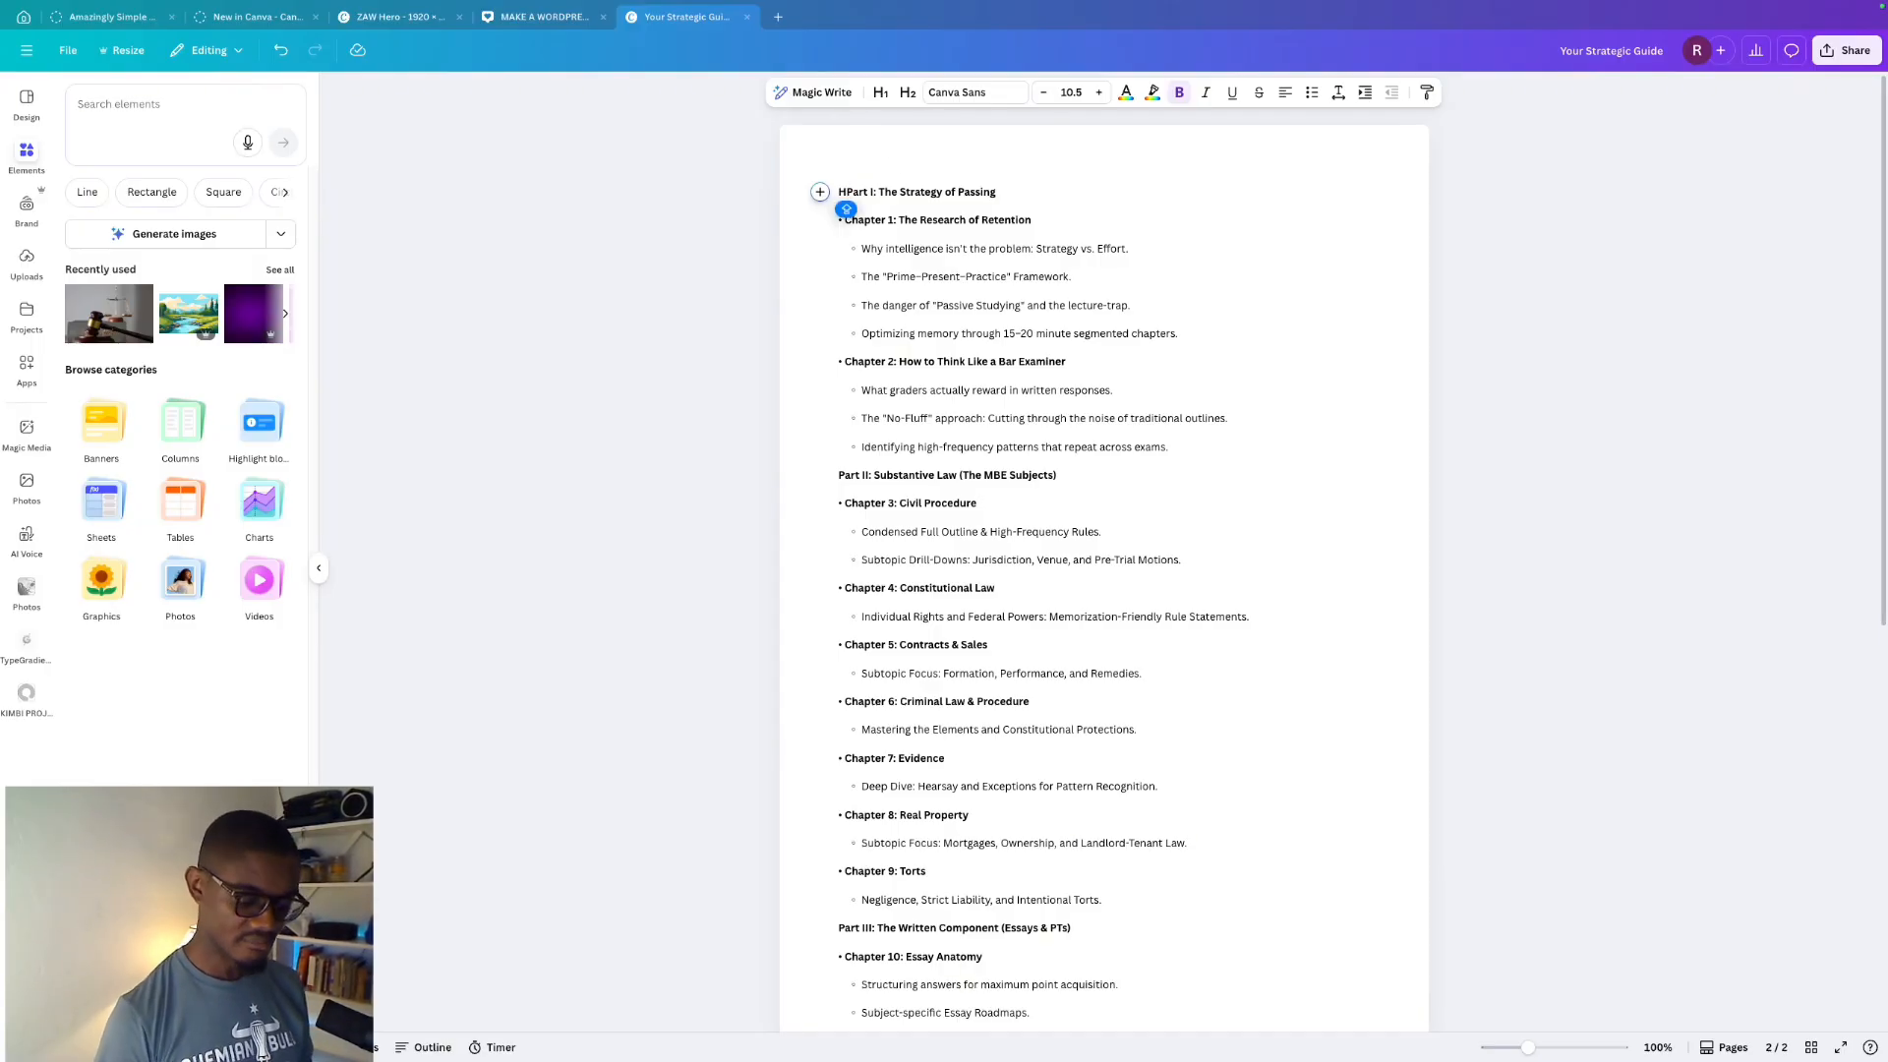
key("BackSpace")
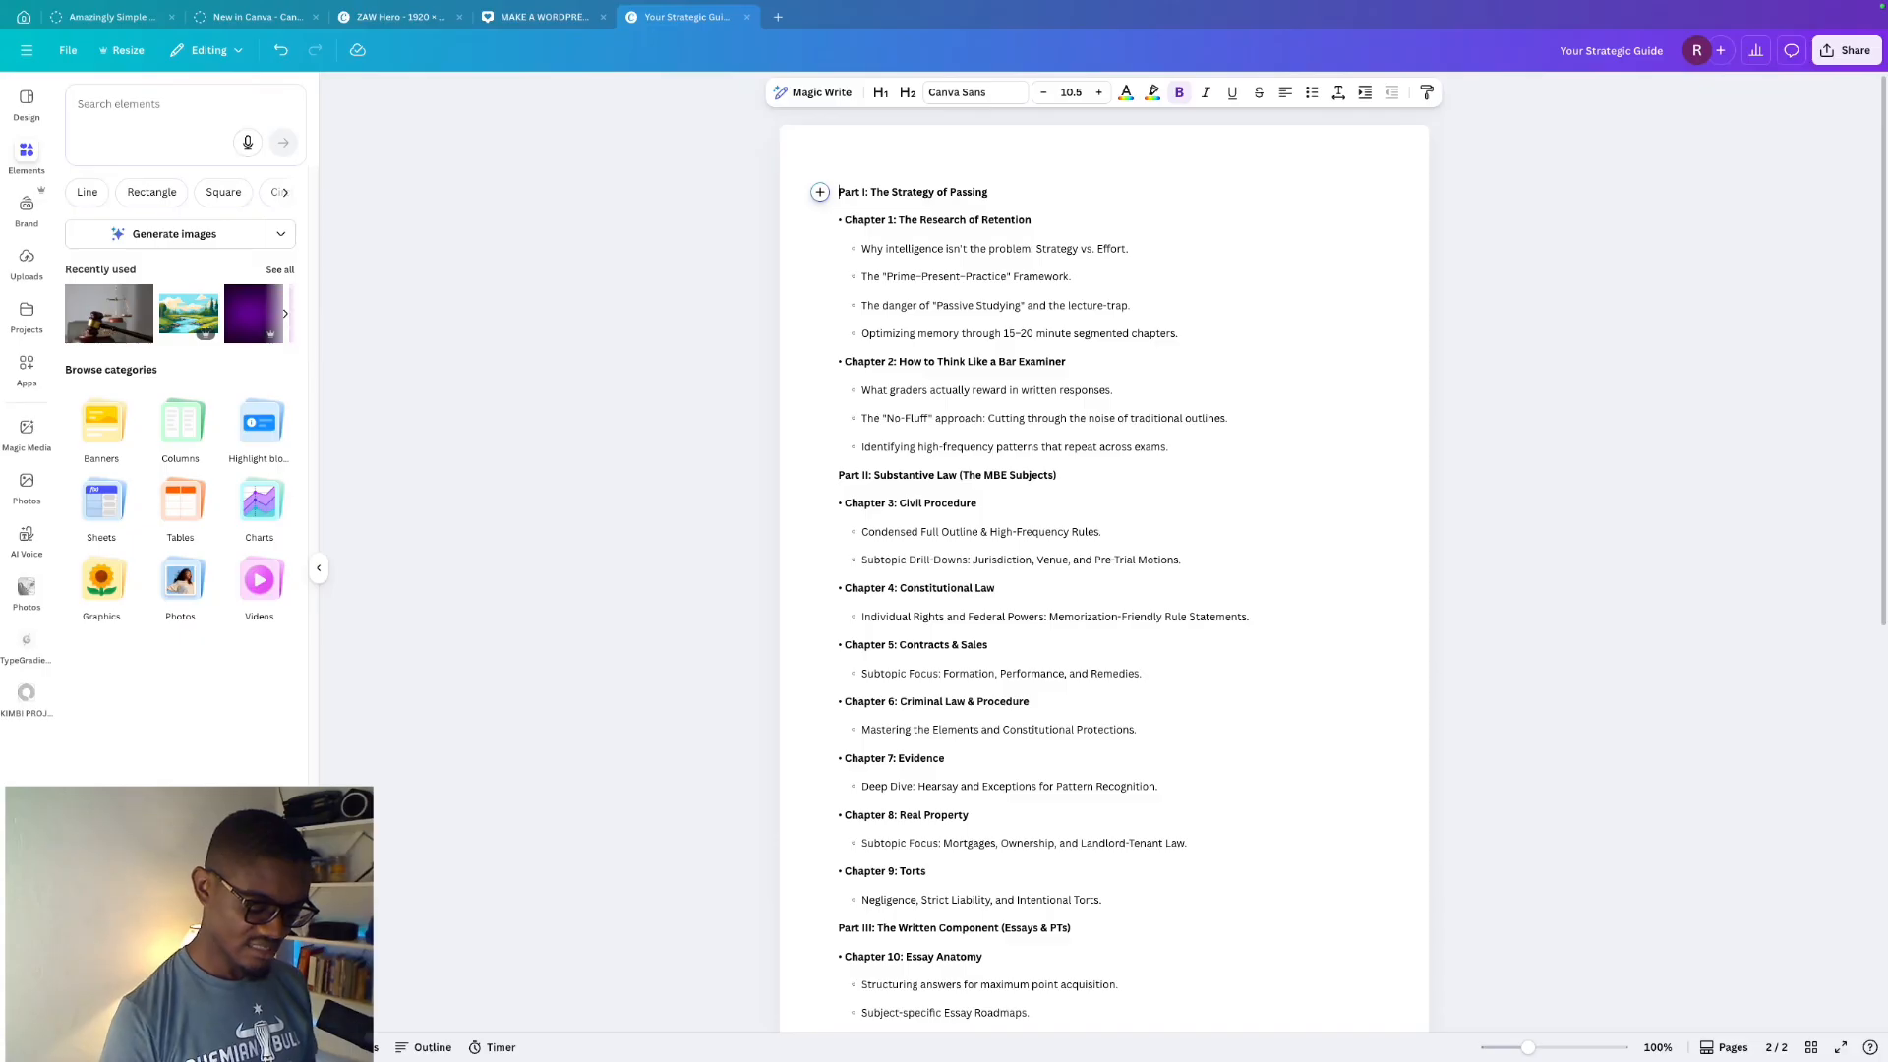
type("tabvle")
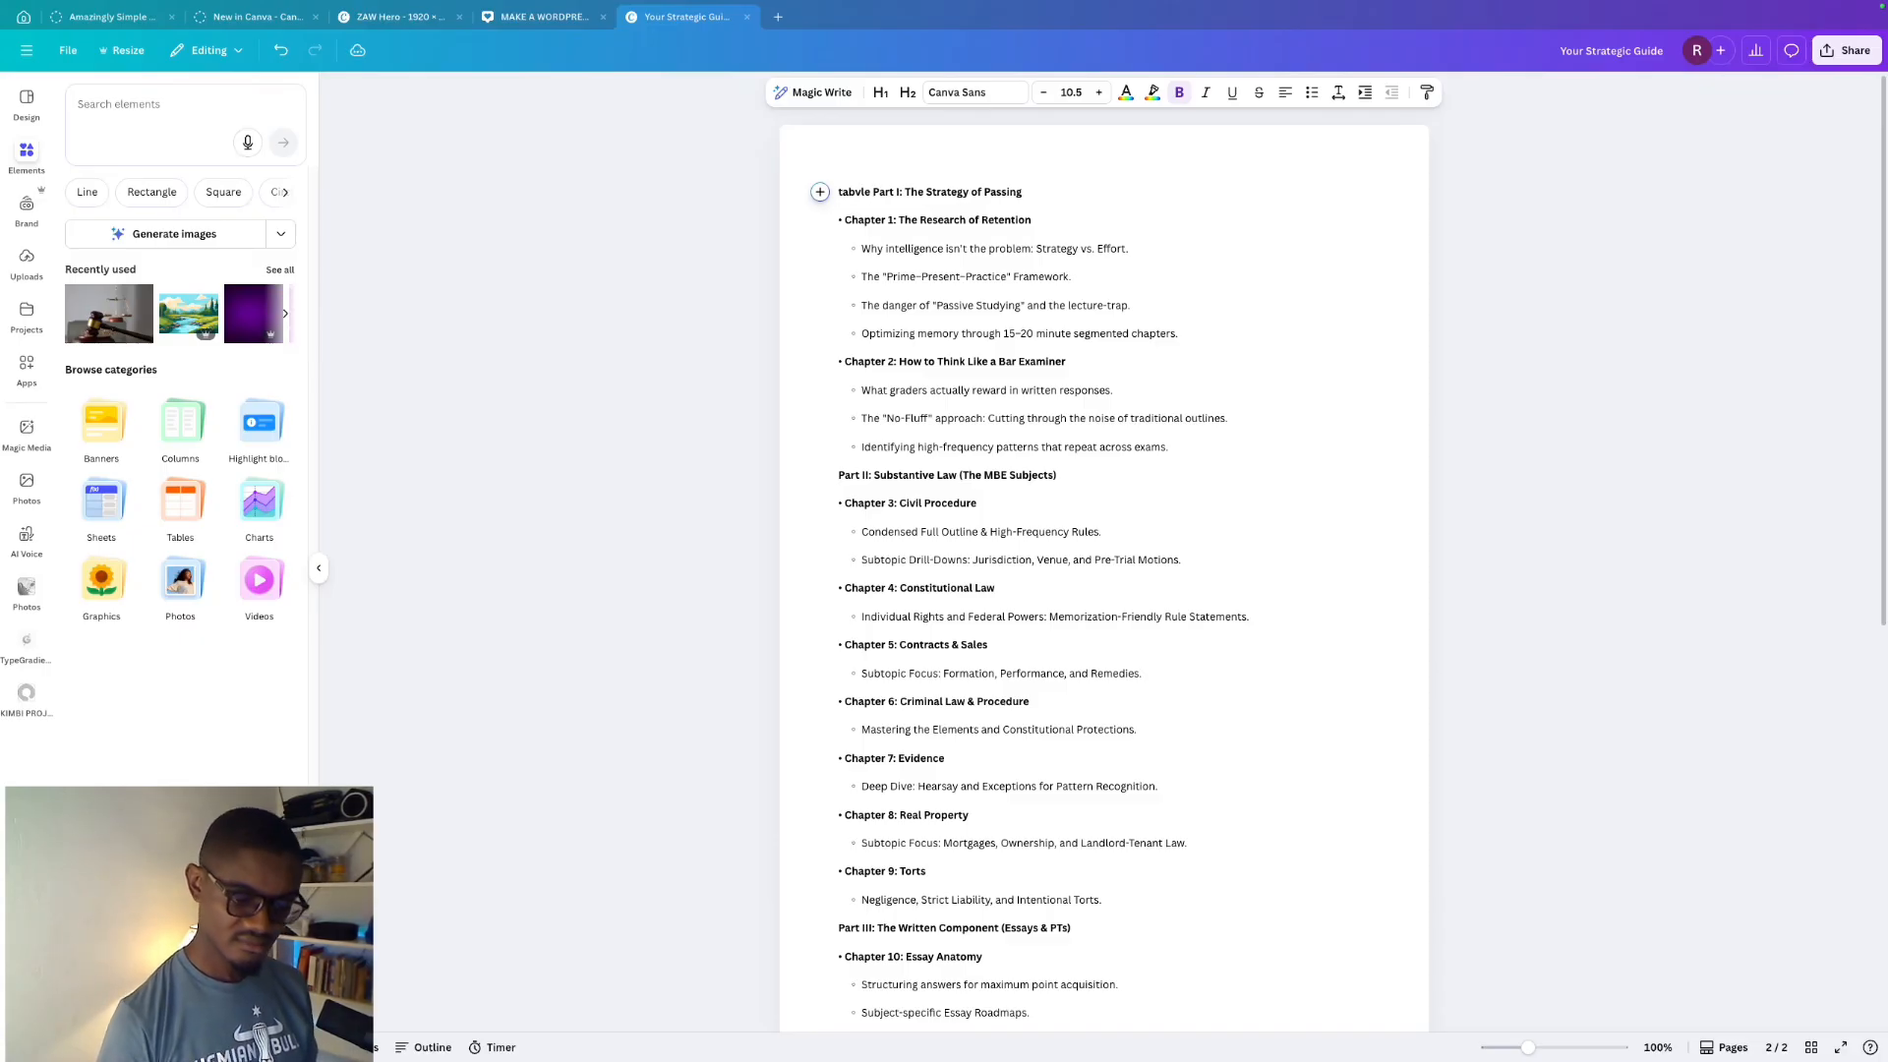
key("BackSpace")
key("BackSpace")
key("BackSpace")
key("BackSpace")
key("BackSpace")
key("BackSpace")
key("BackSpace")
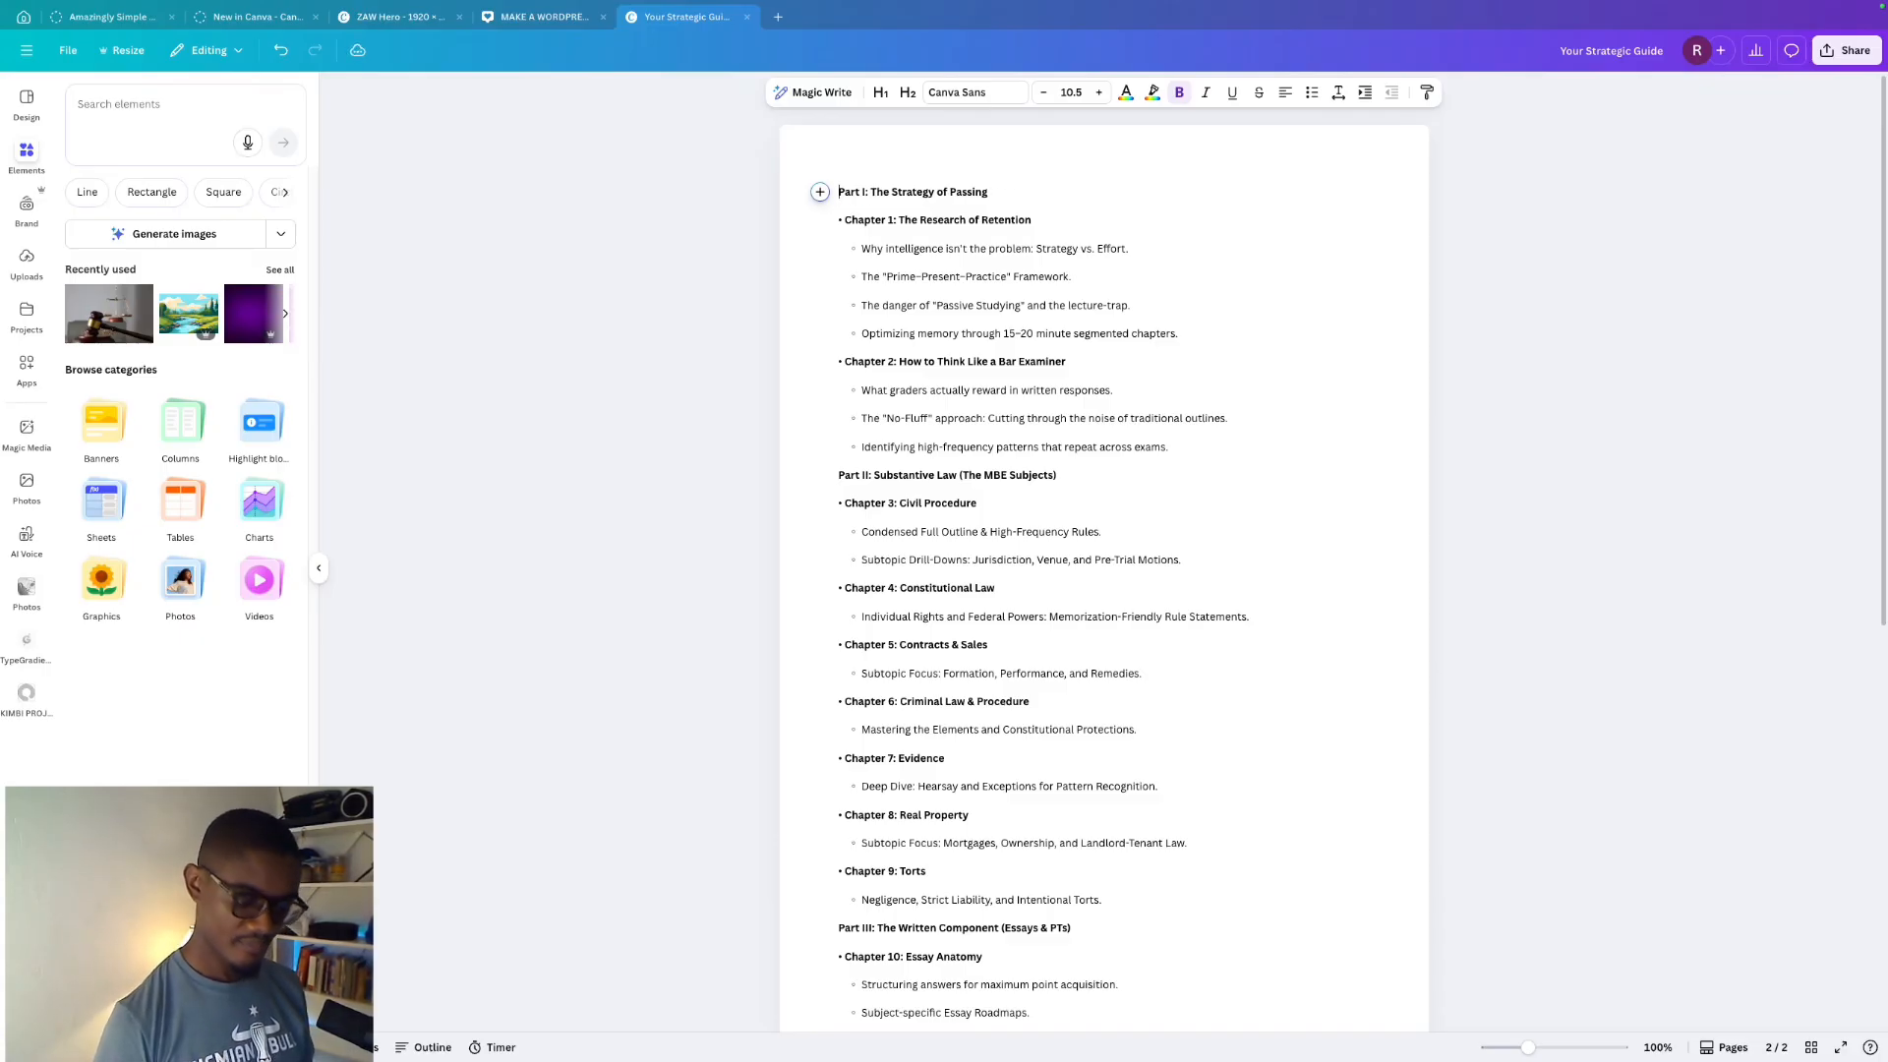
- Insert the title line "TABLE OF CONTENT" on its own line above "Part I: The Strategy of Passing"
type("TABLE OF ")
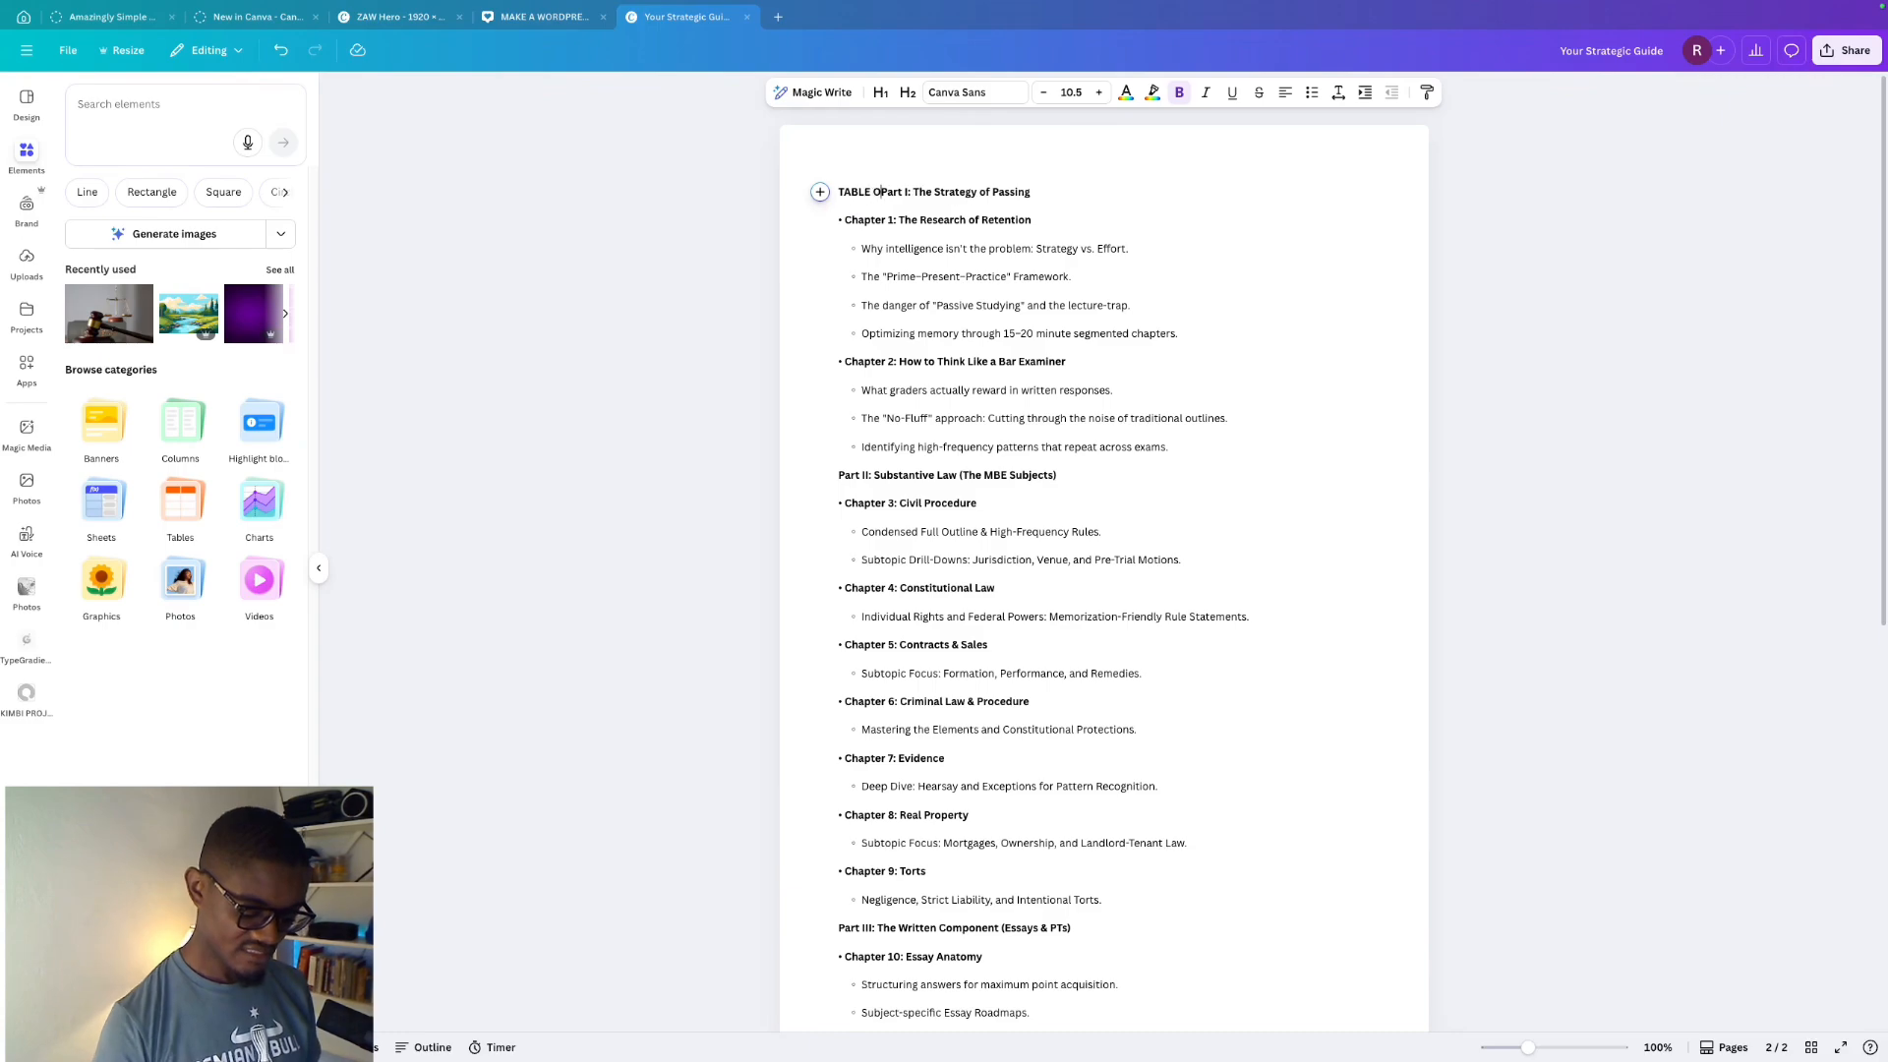
type("CONTRE NT")
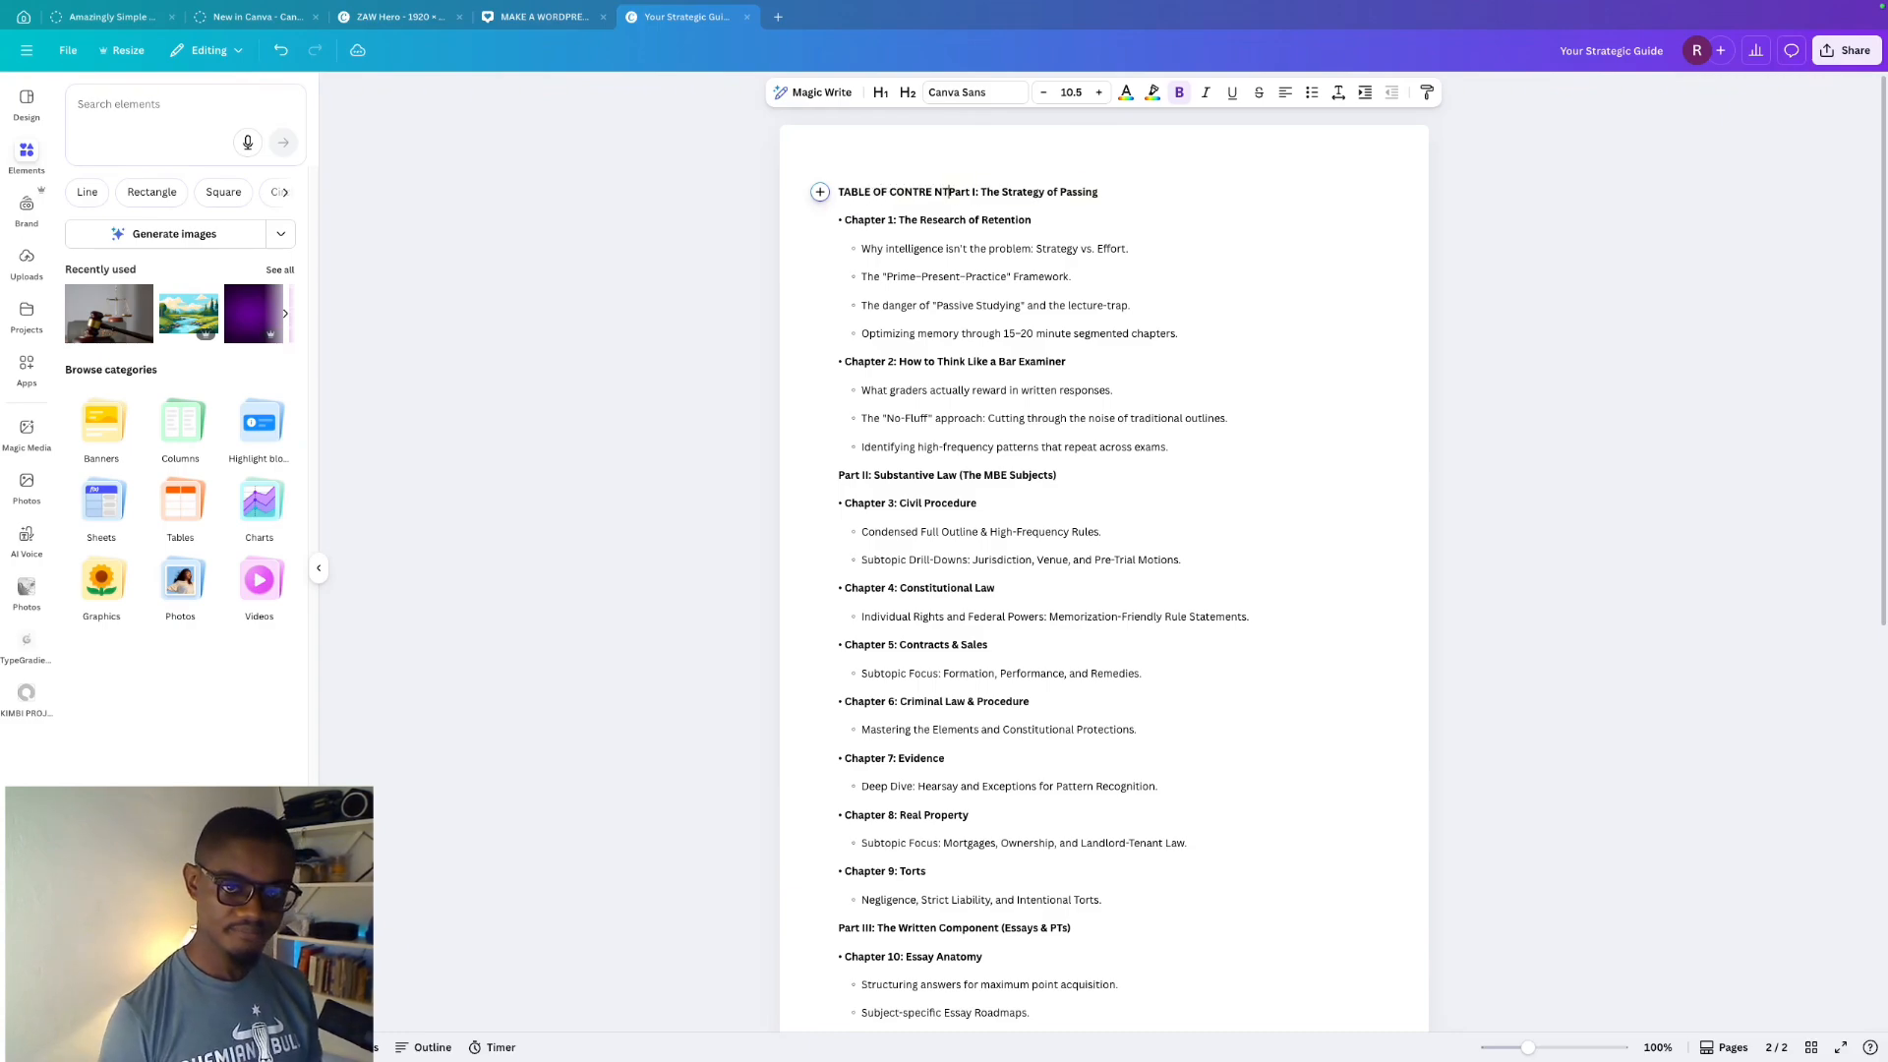
key("BackSpace")
key("BackSpace")
key("BackSpace")
key("BackSpace")
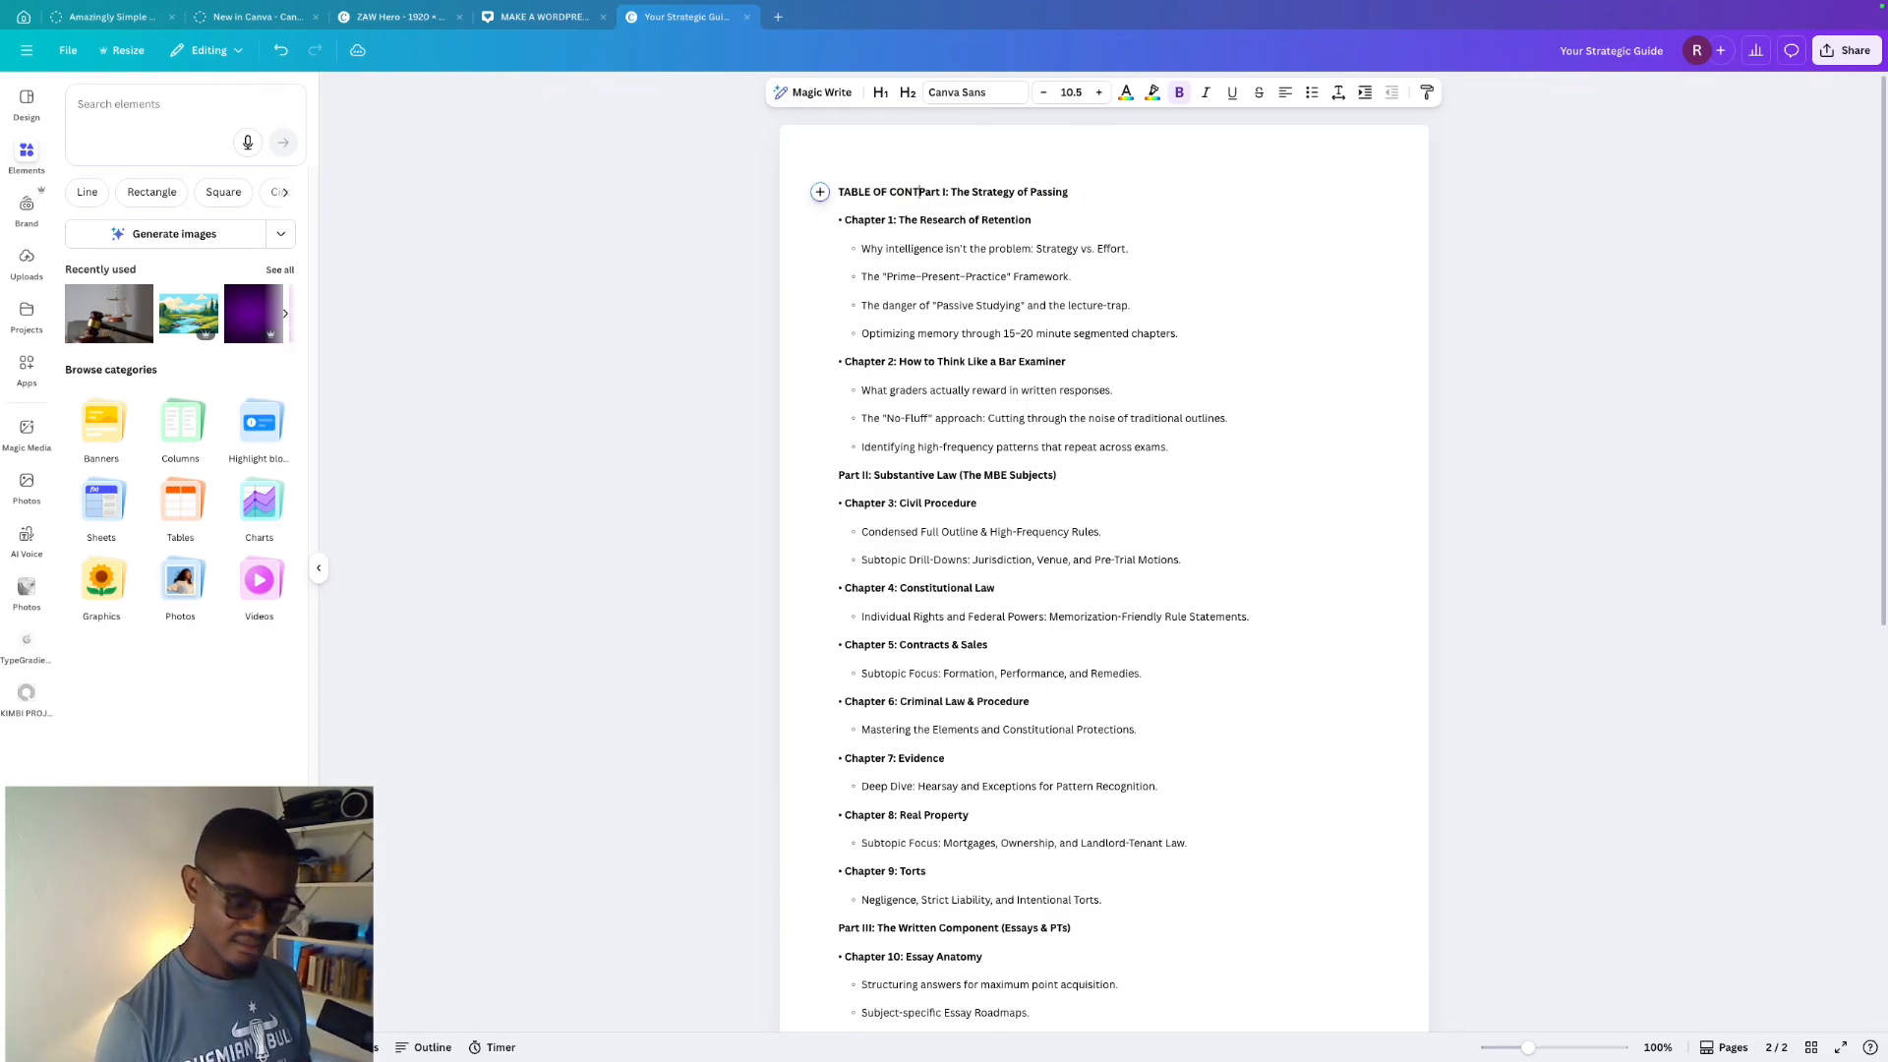
type("ENT")
key("Return")
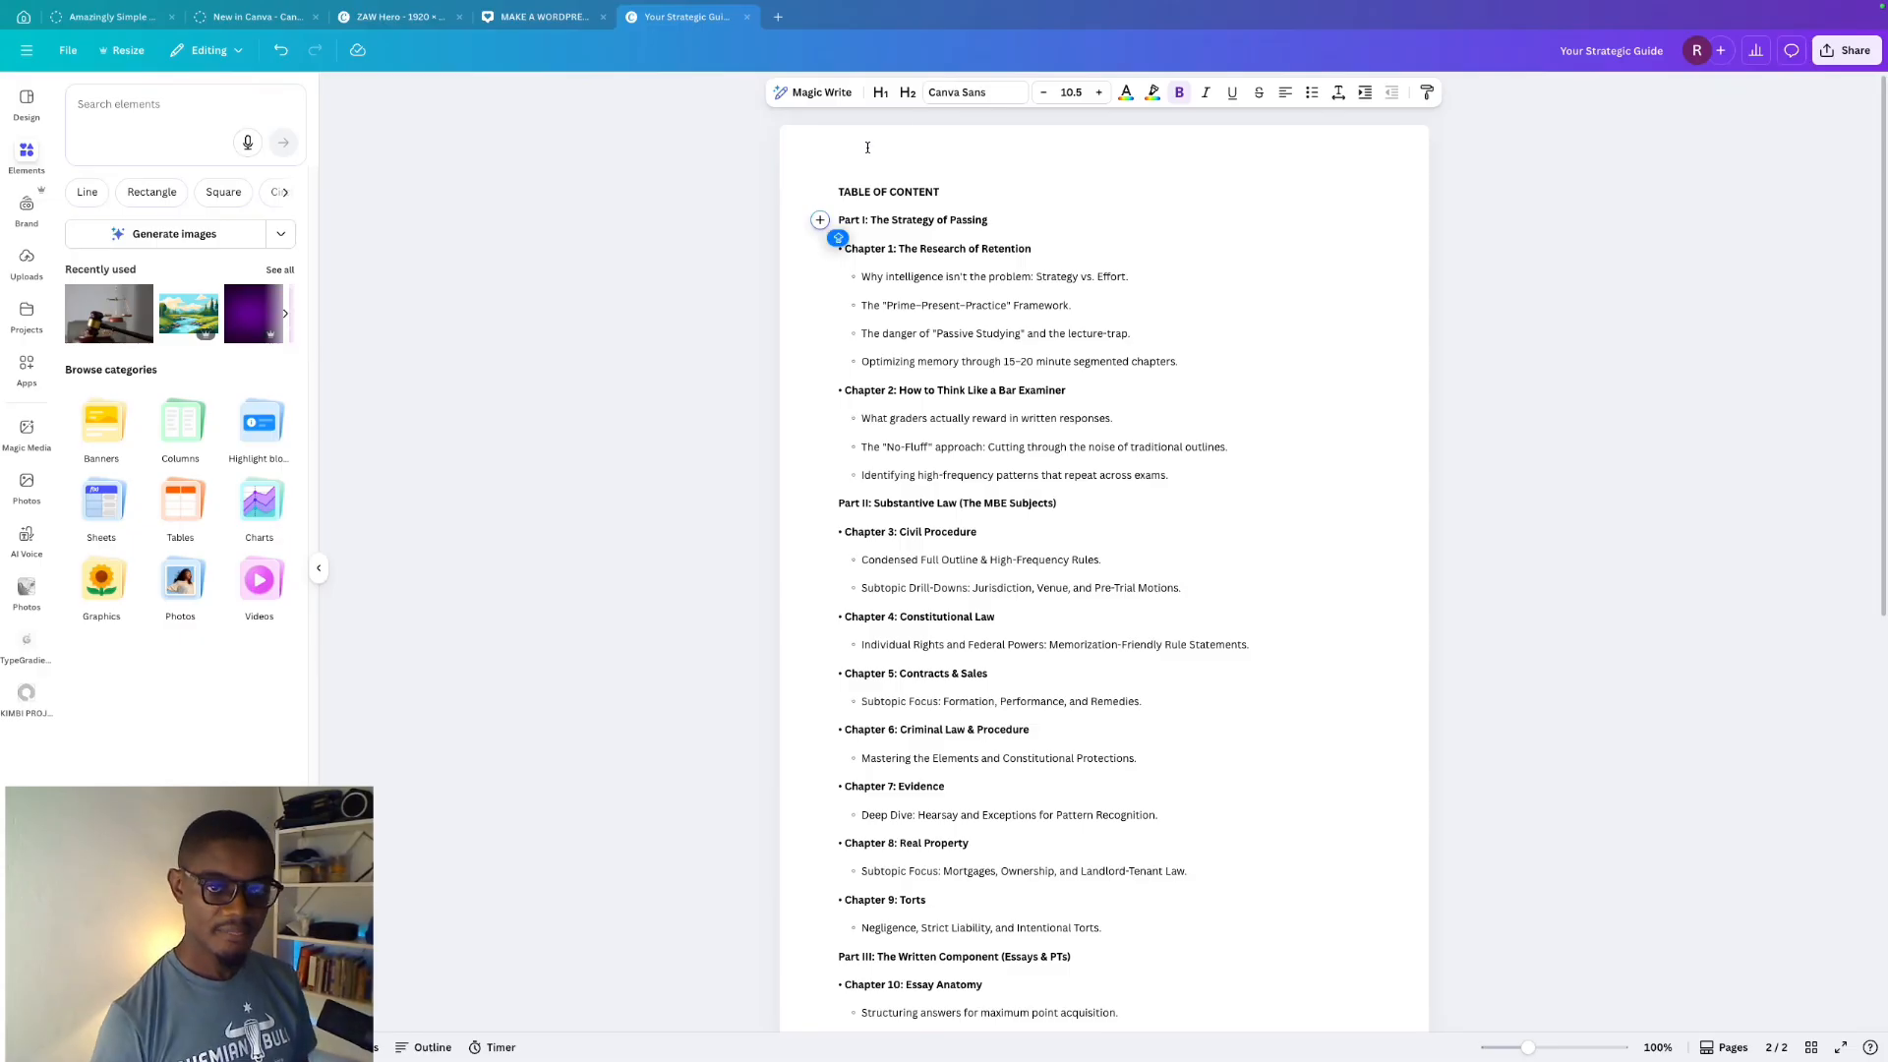
- Format the "TABLE OF CONTENT" line as a Heading 1
triple_click(922, 191)
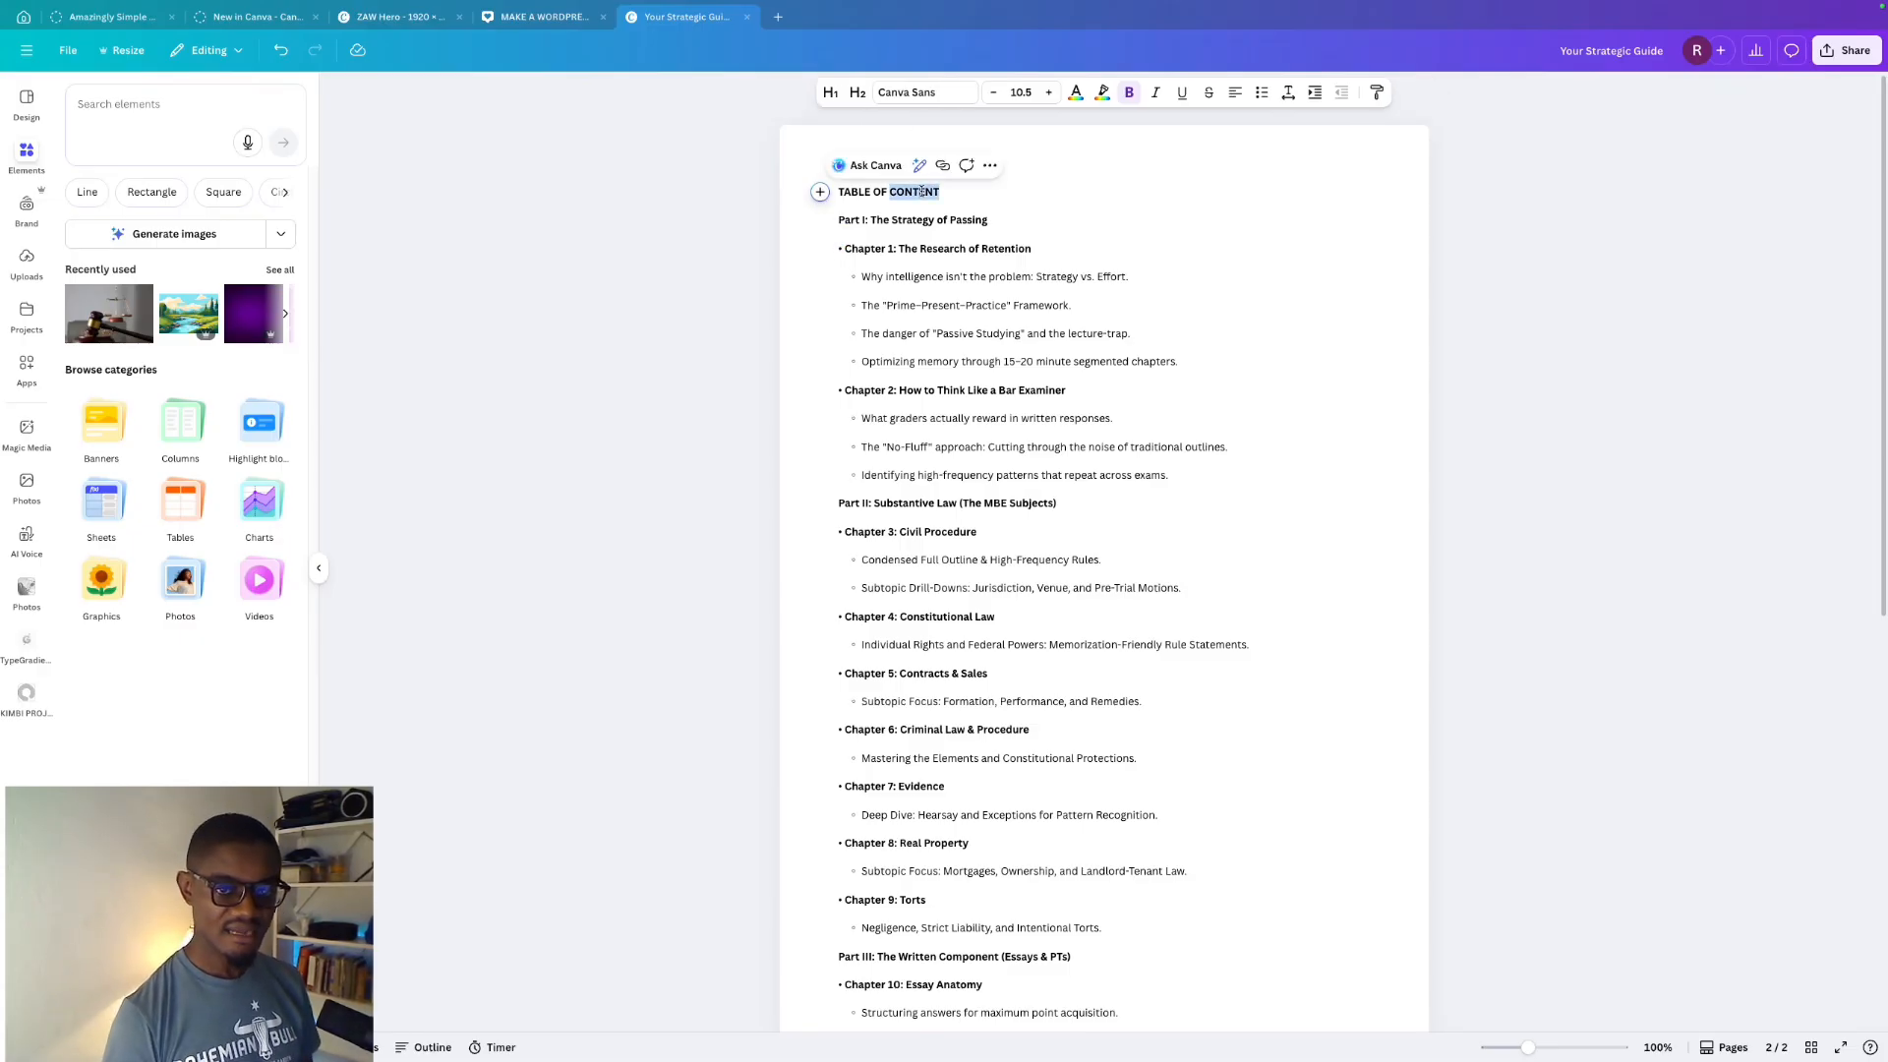
left_click(838, 96)
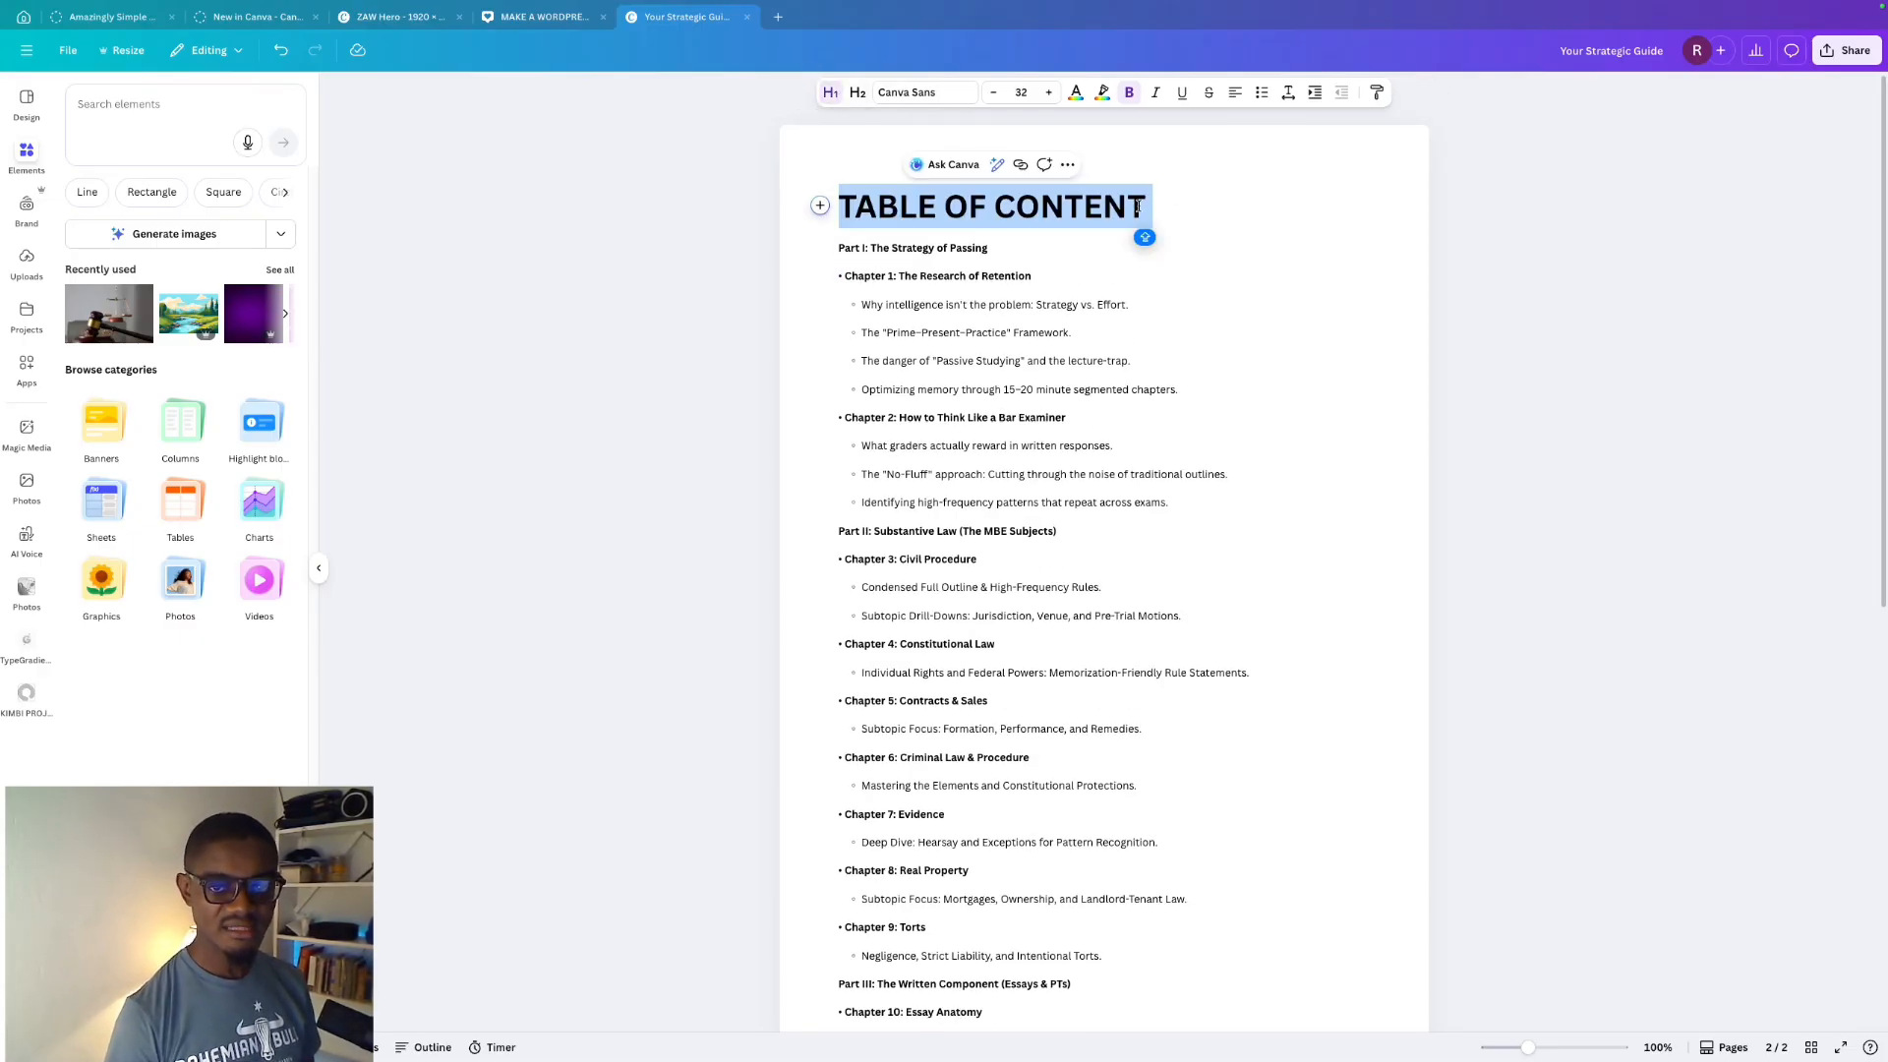
- Try a yellow highlight on the "TABLE OF CONTENT" heading, and remove it again
left_click(1103, 94)
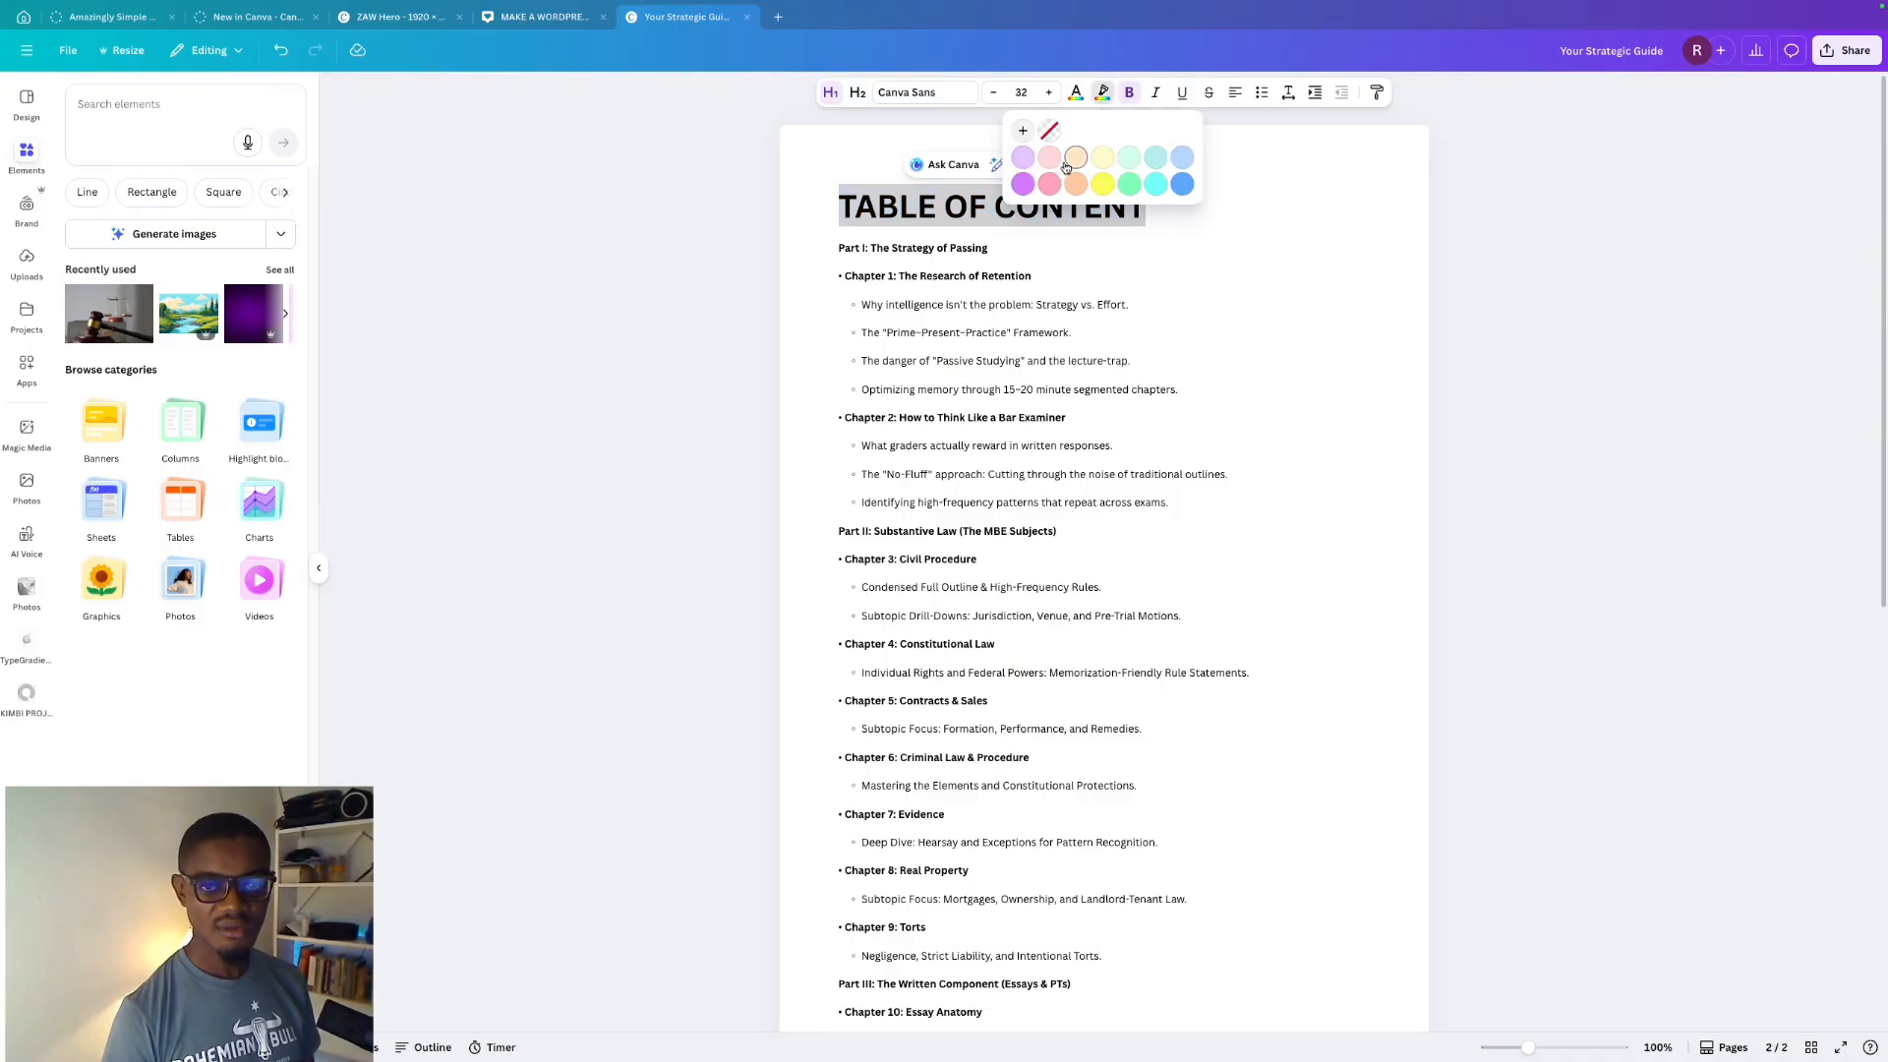
left_click(1099, 179)
left_click(1215, 172)
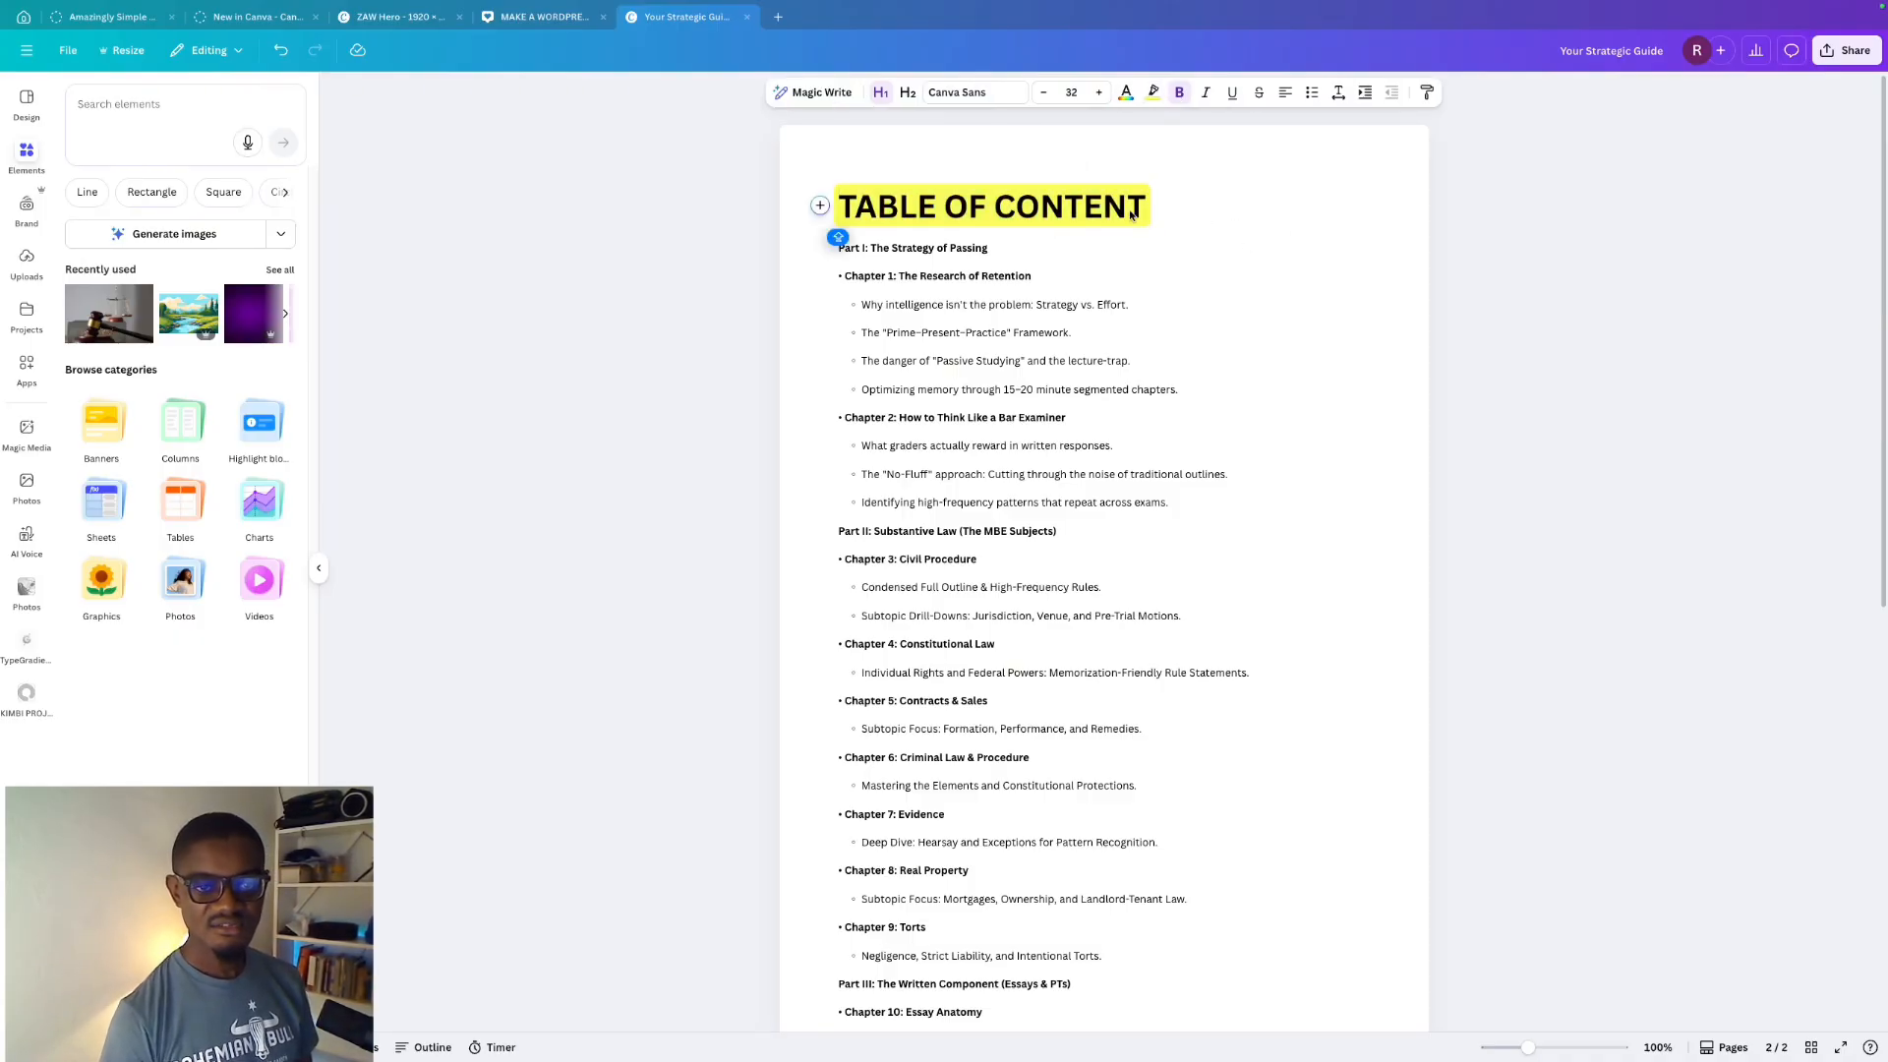
left_click_drag(1152, 206, 838, 208)
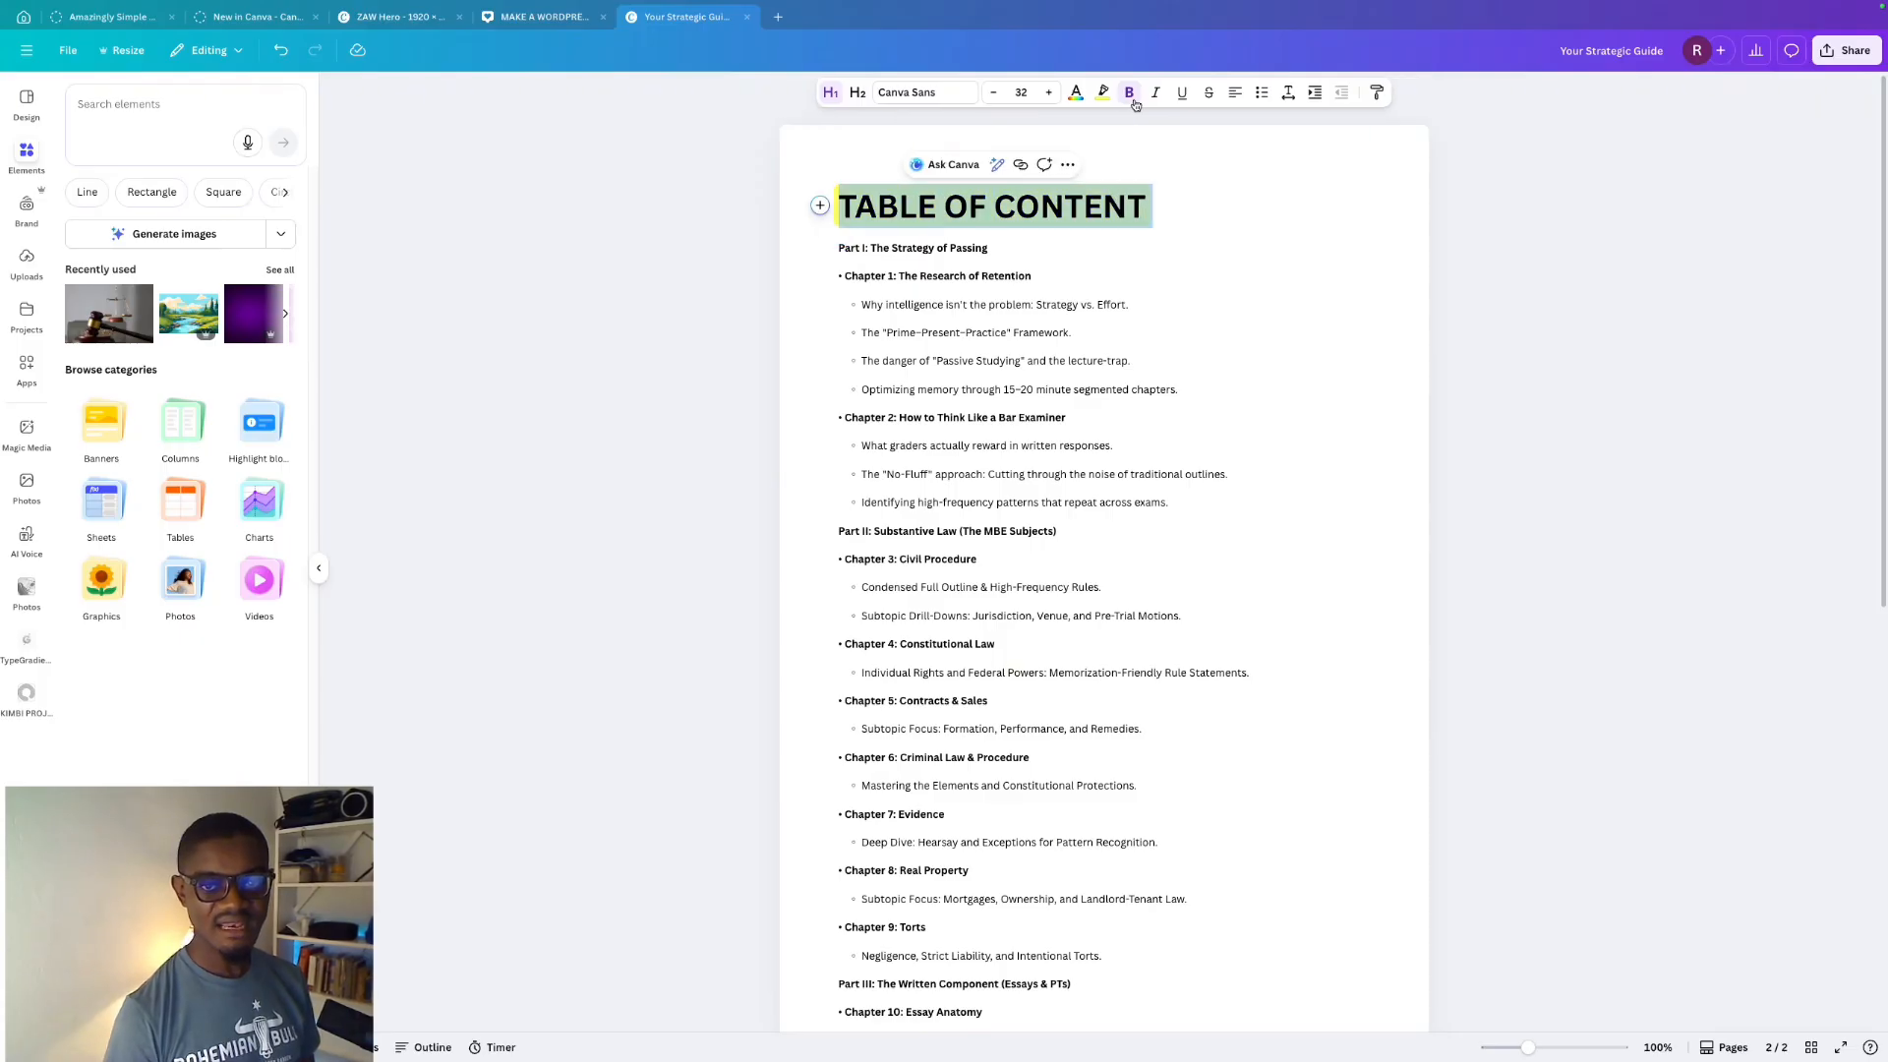
left_click(1102, 96)
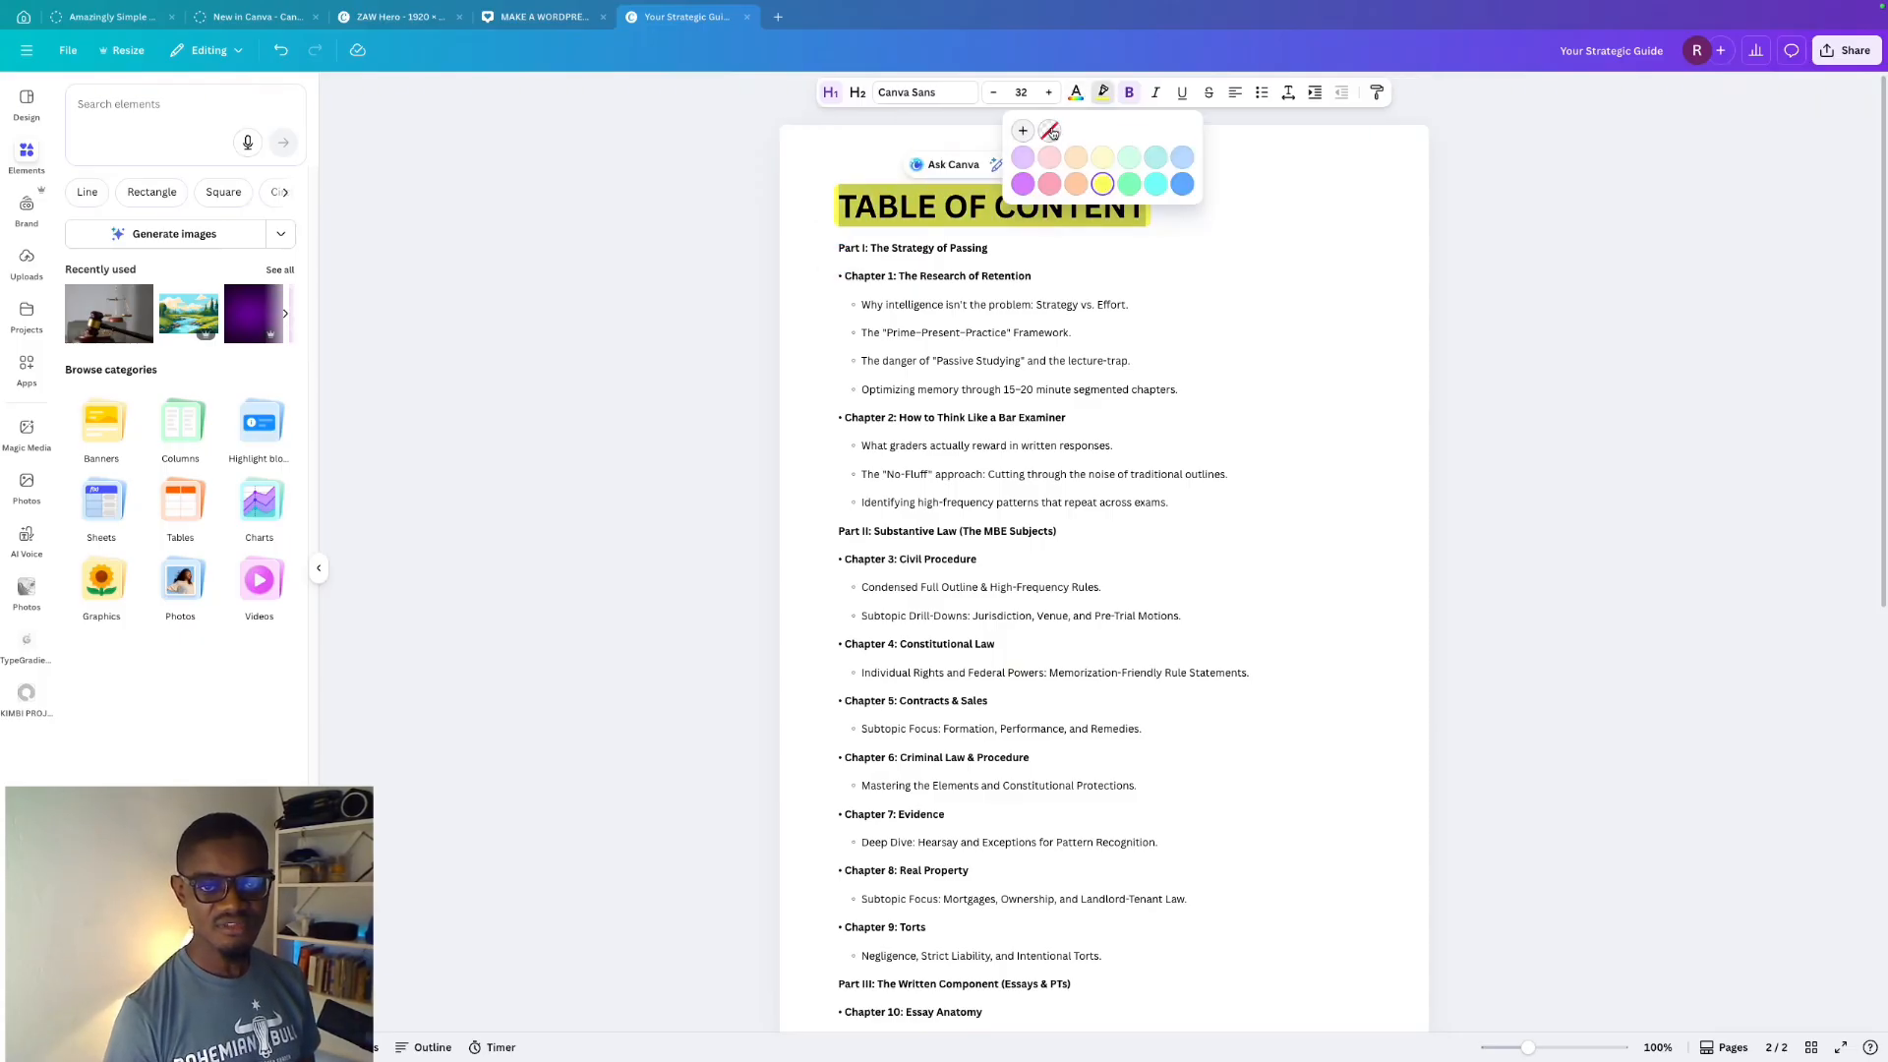
left_click(1051, 132)
- Colour the "TABLE OF CONTENT" heading with the gold document color and centre it on the page
left_click(1076, 94)
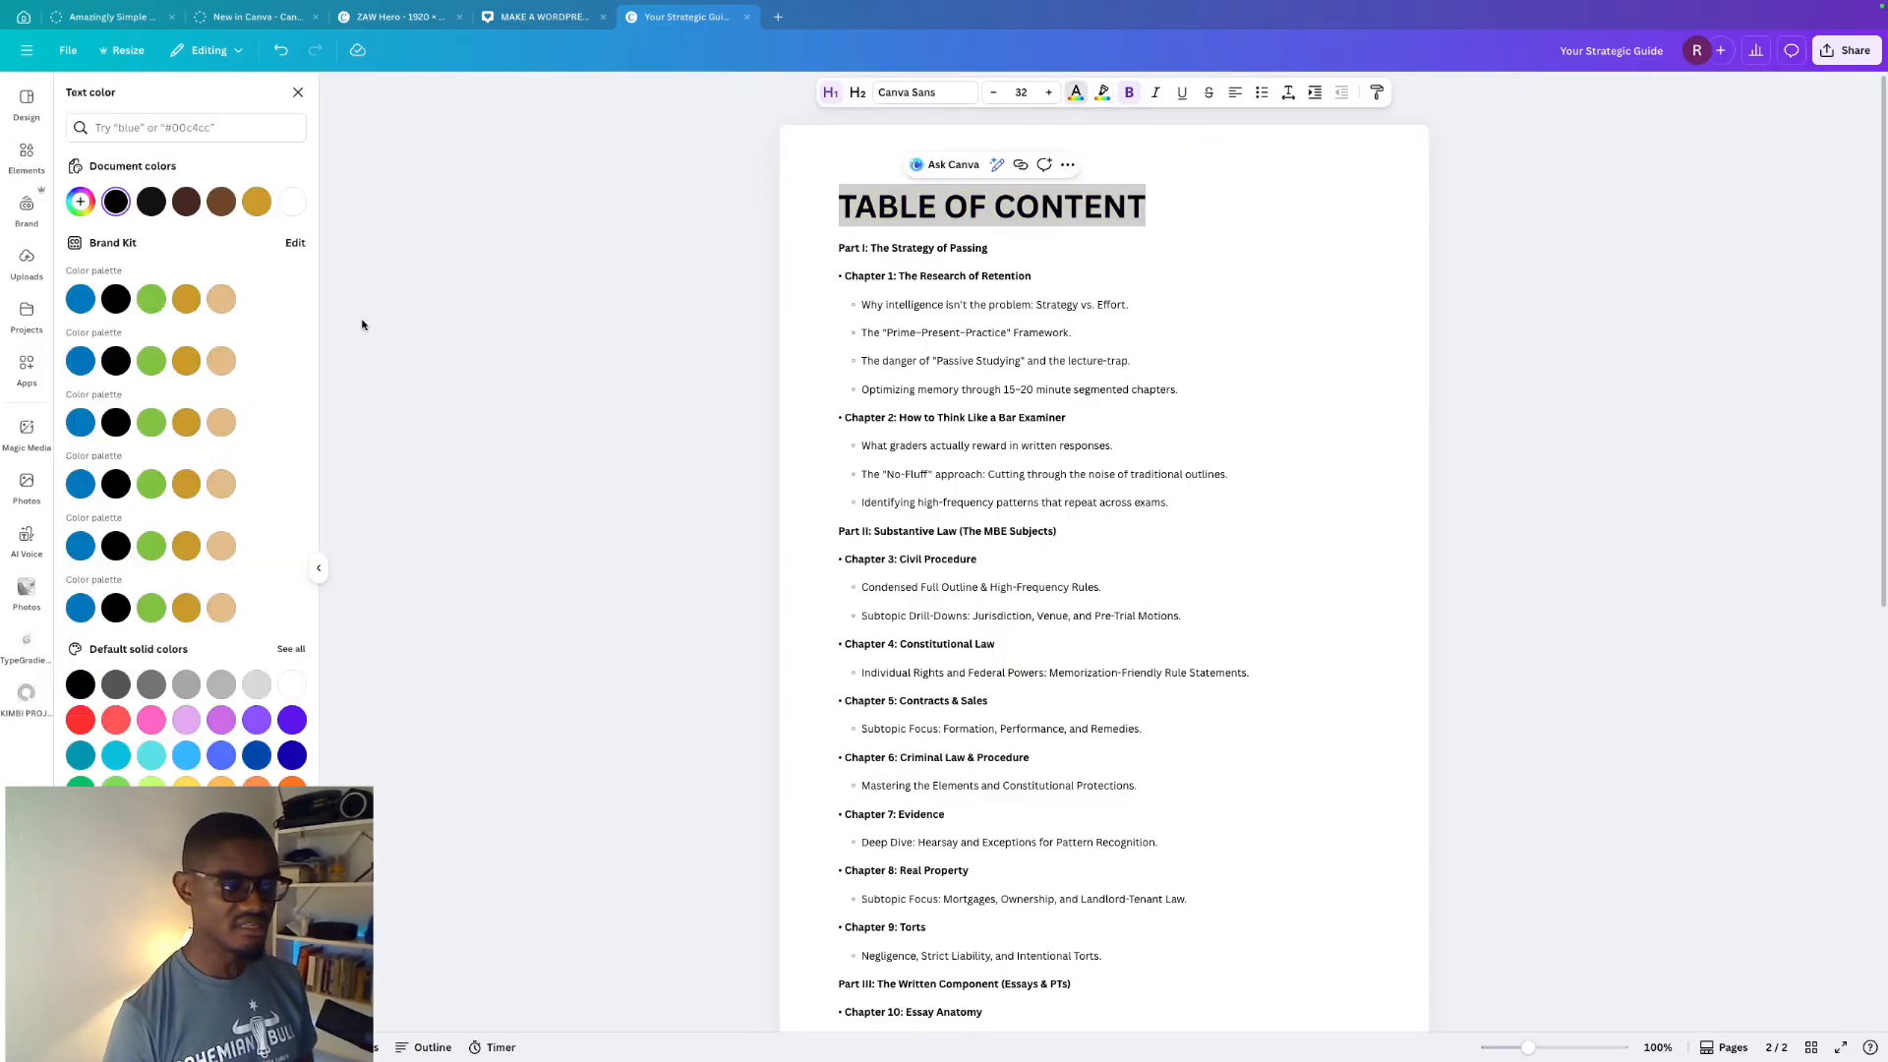
left_click(257, 202)
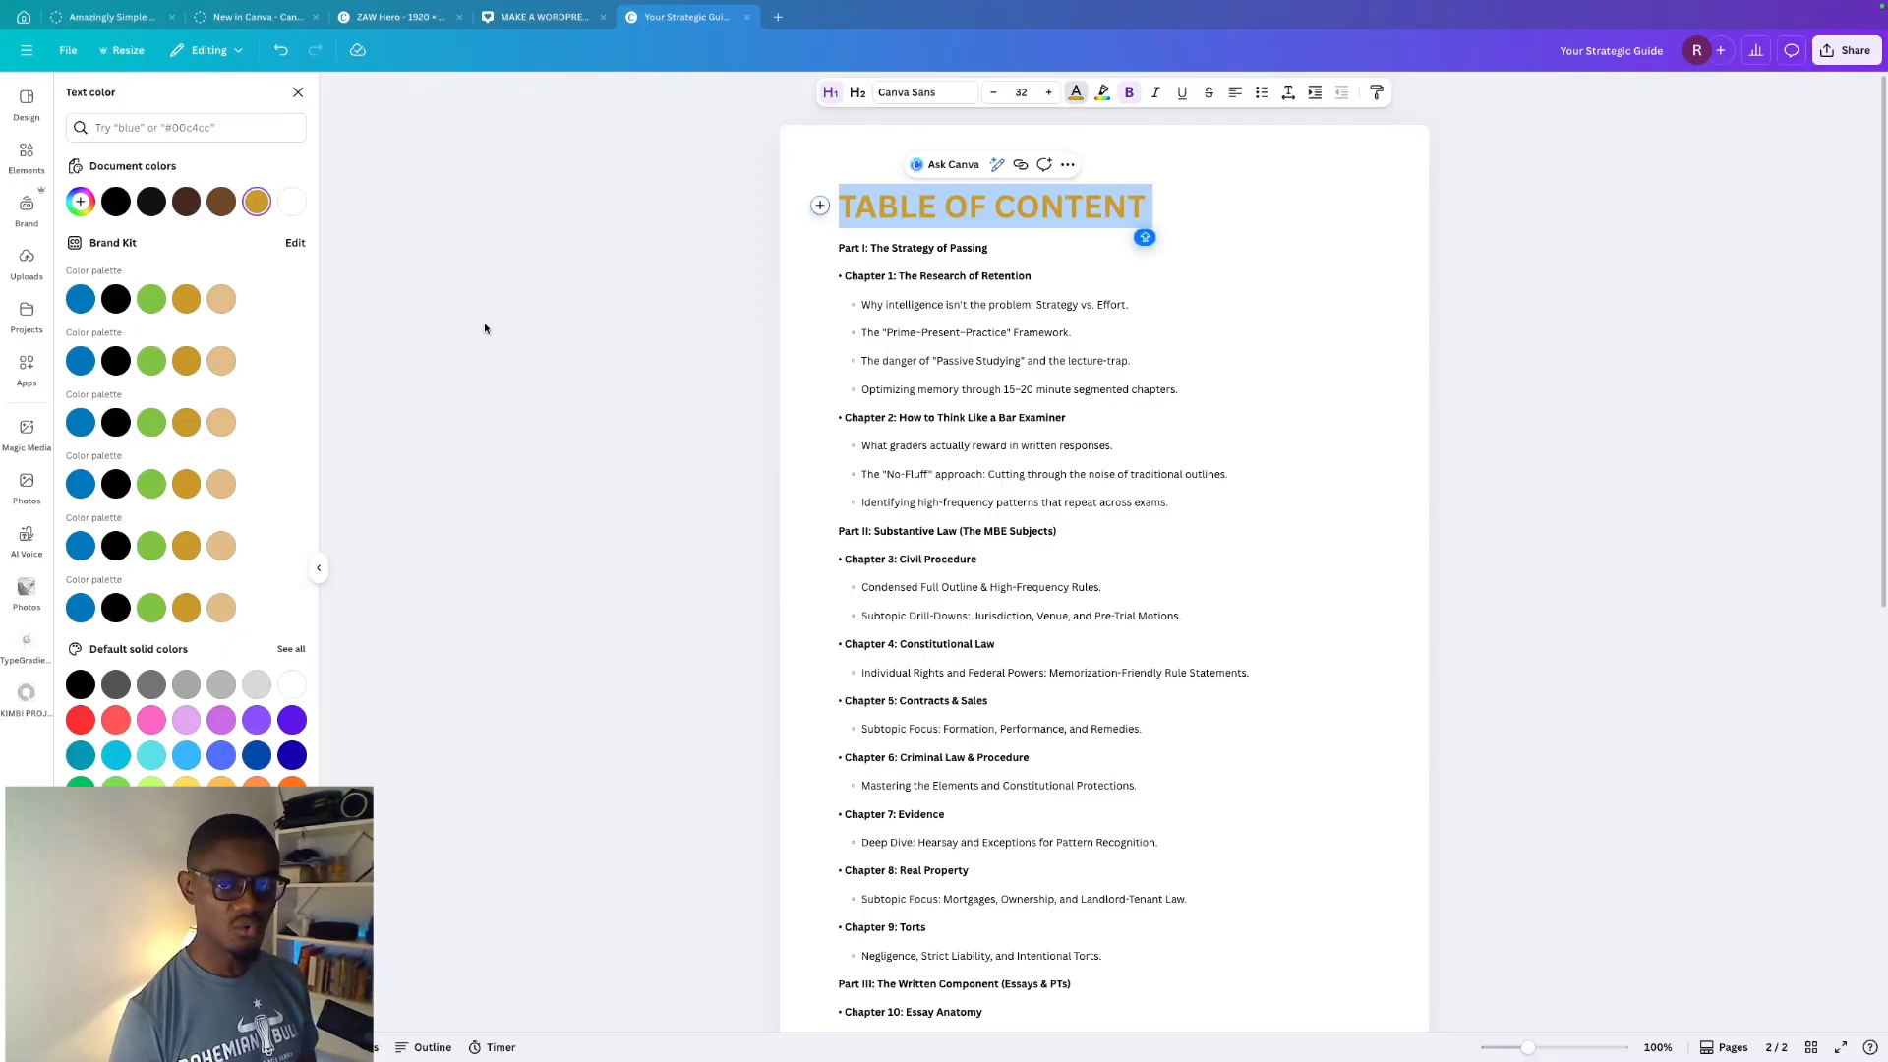
left_click(1236, 93)
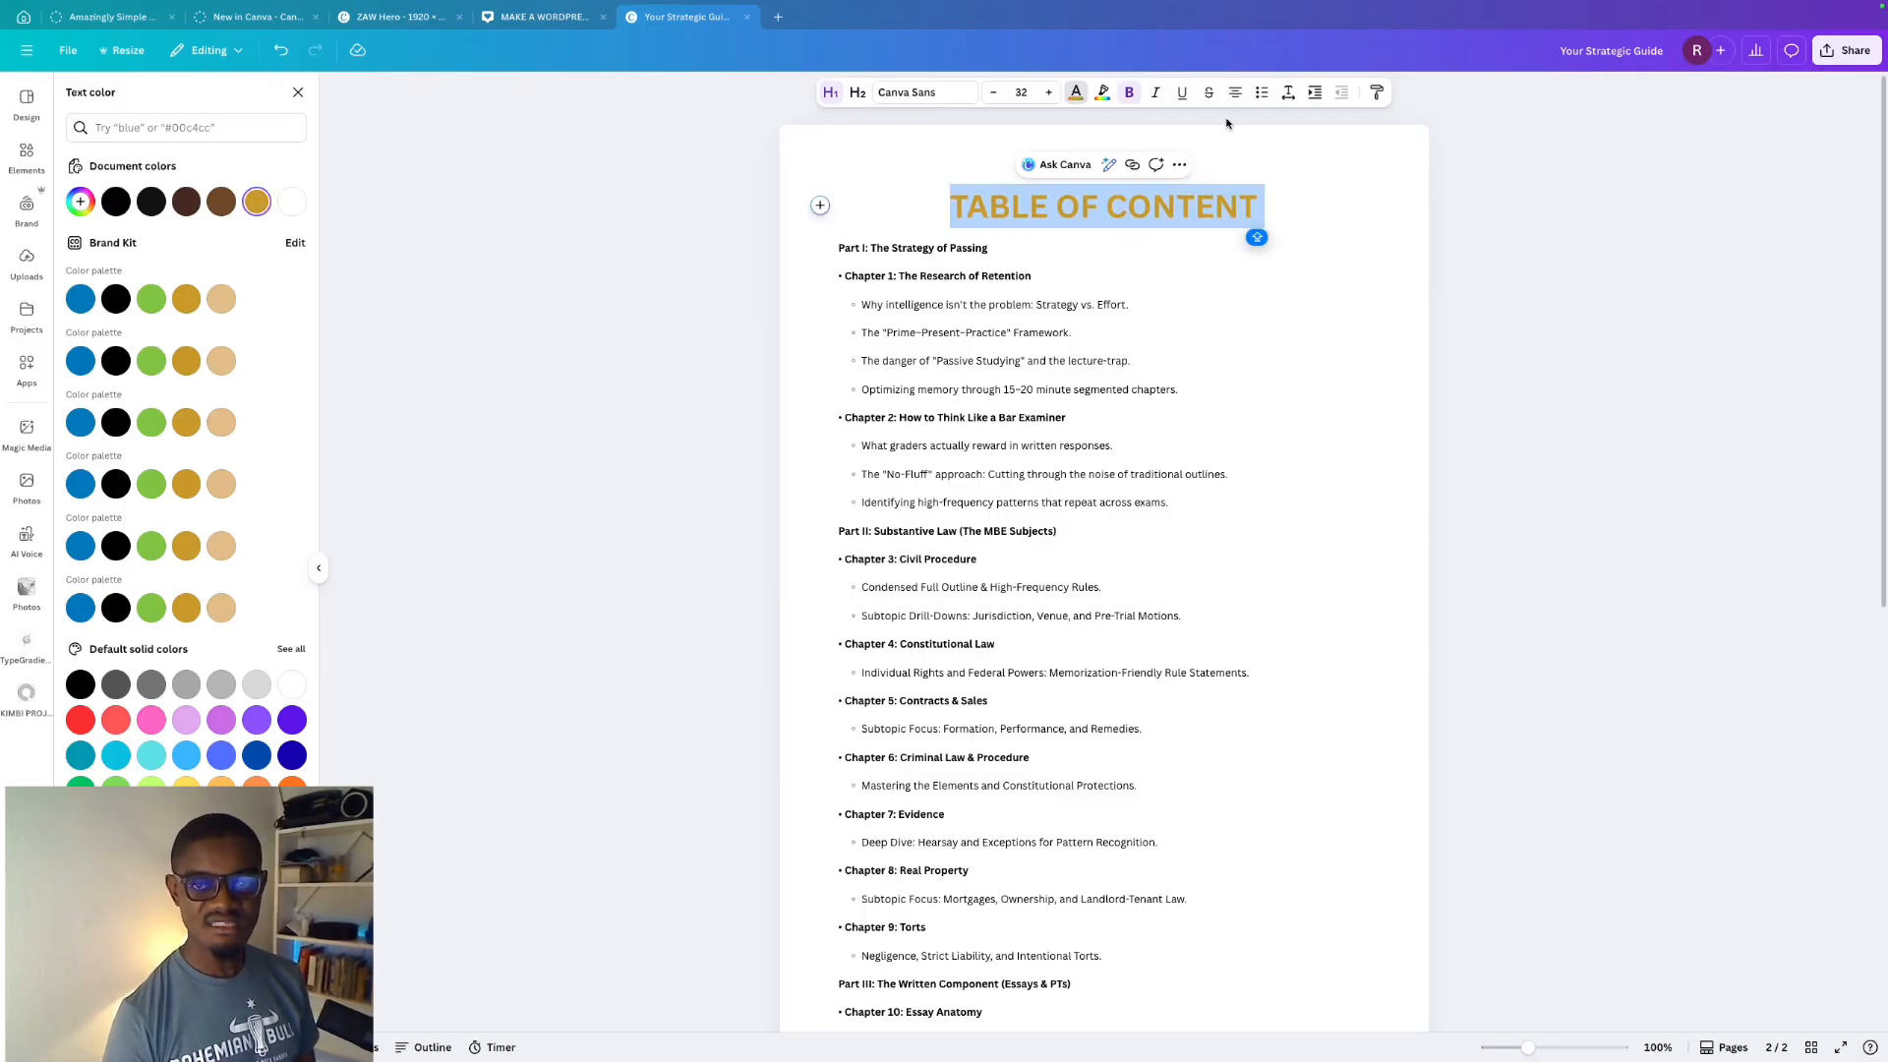
- Increase the font size of the "TABLE OF CONTENT" heading to 52
left_click(1048, 93)
left_click(1048, 92)
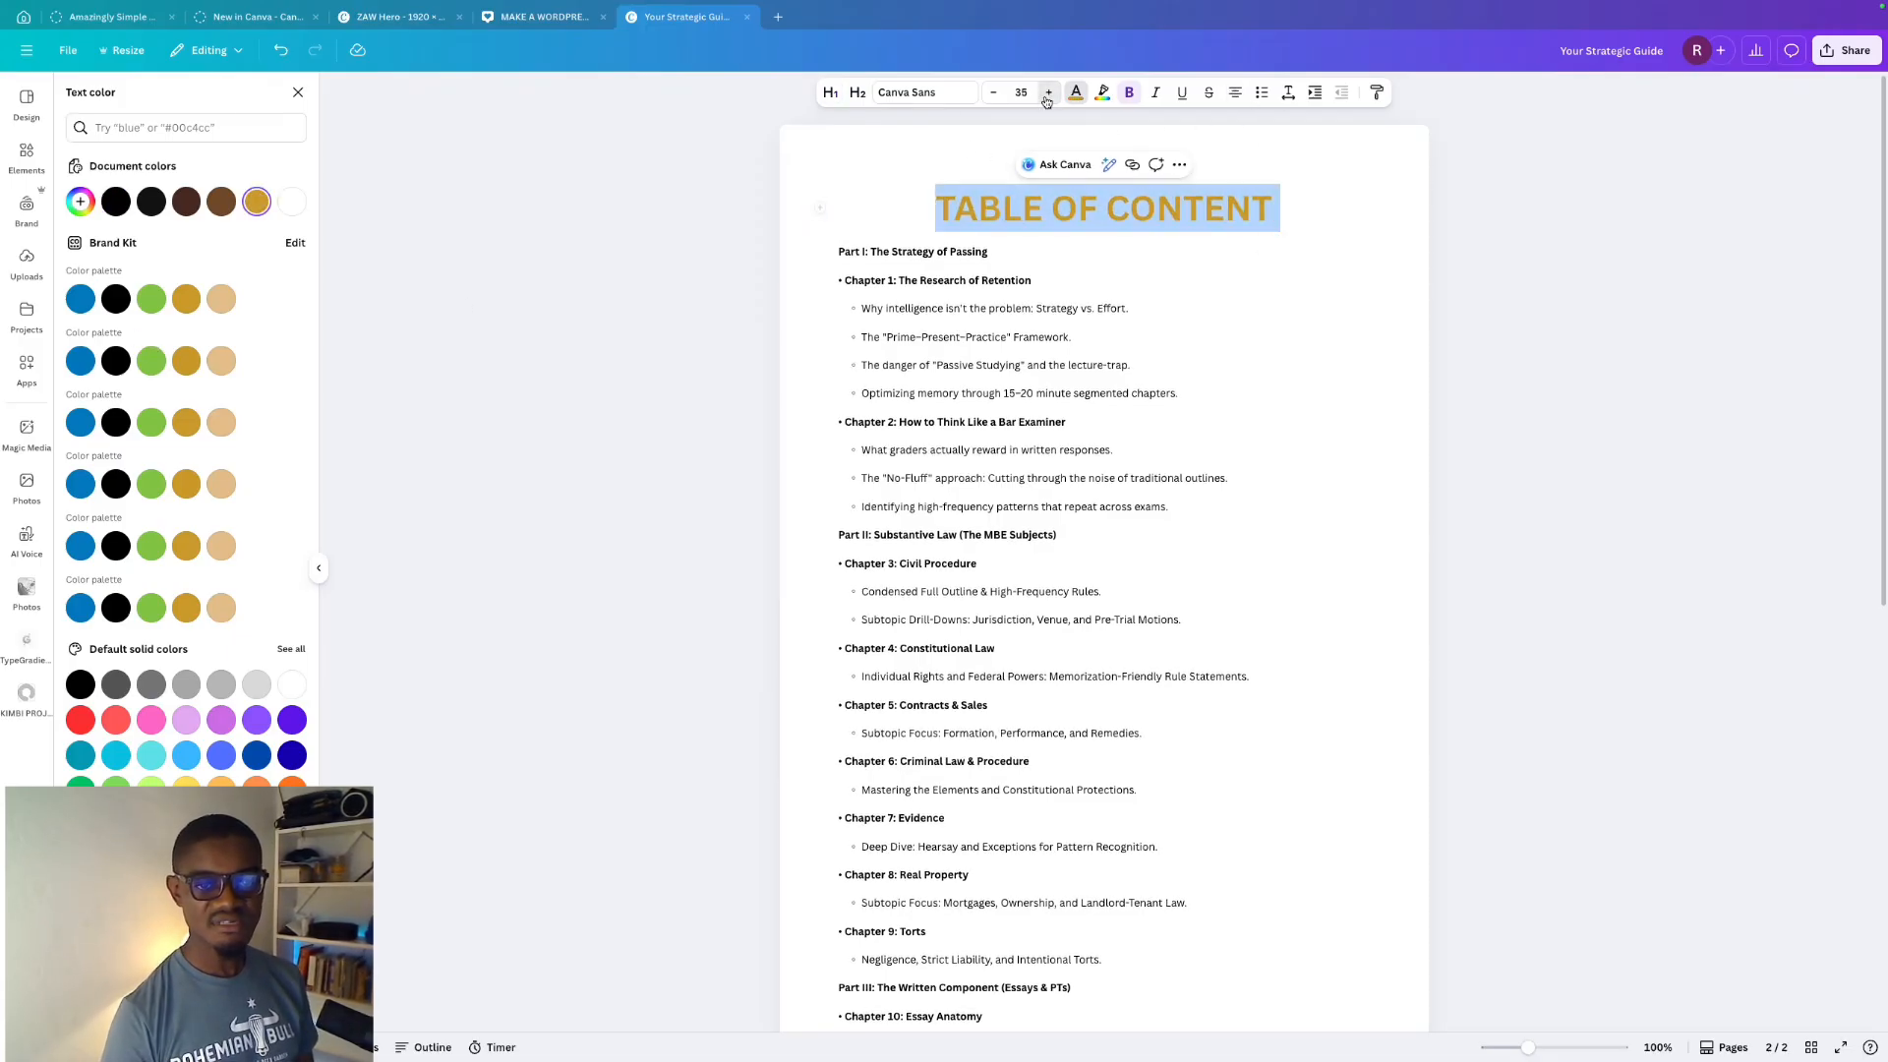
left_click(1048, 93)
left_click(1048, 93)
left_click(1048, 93)
left_click(1048, 92)
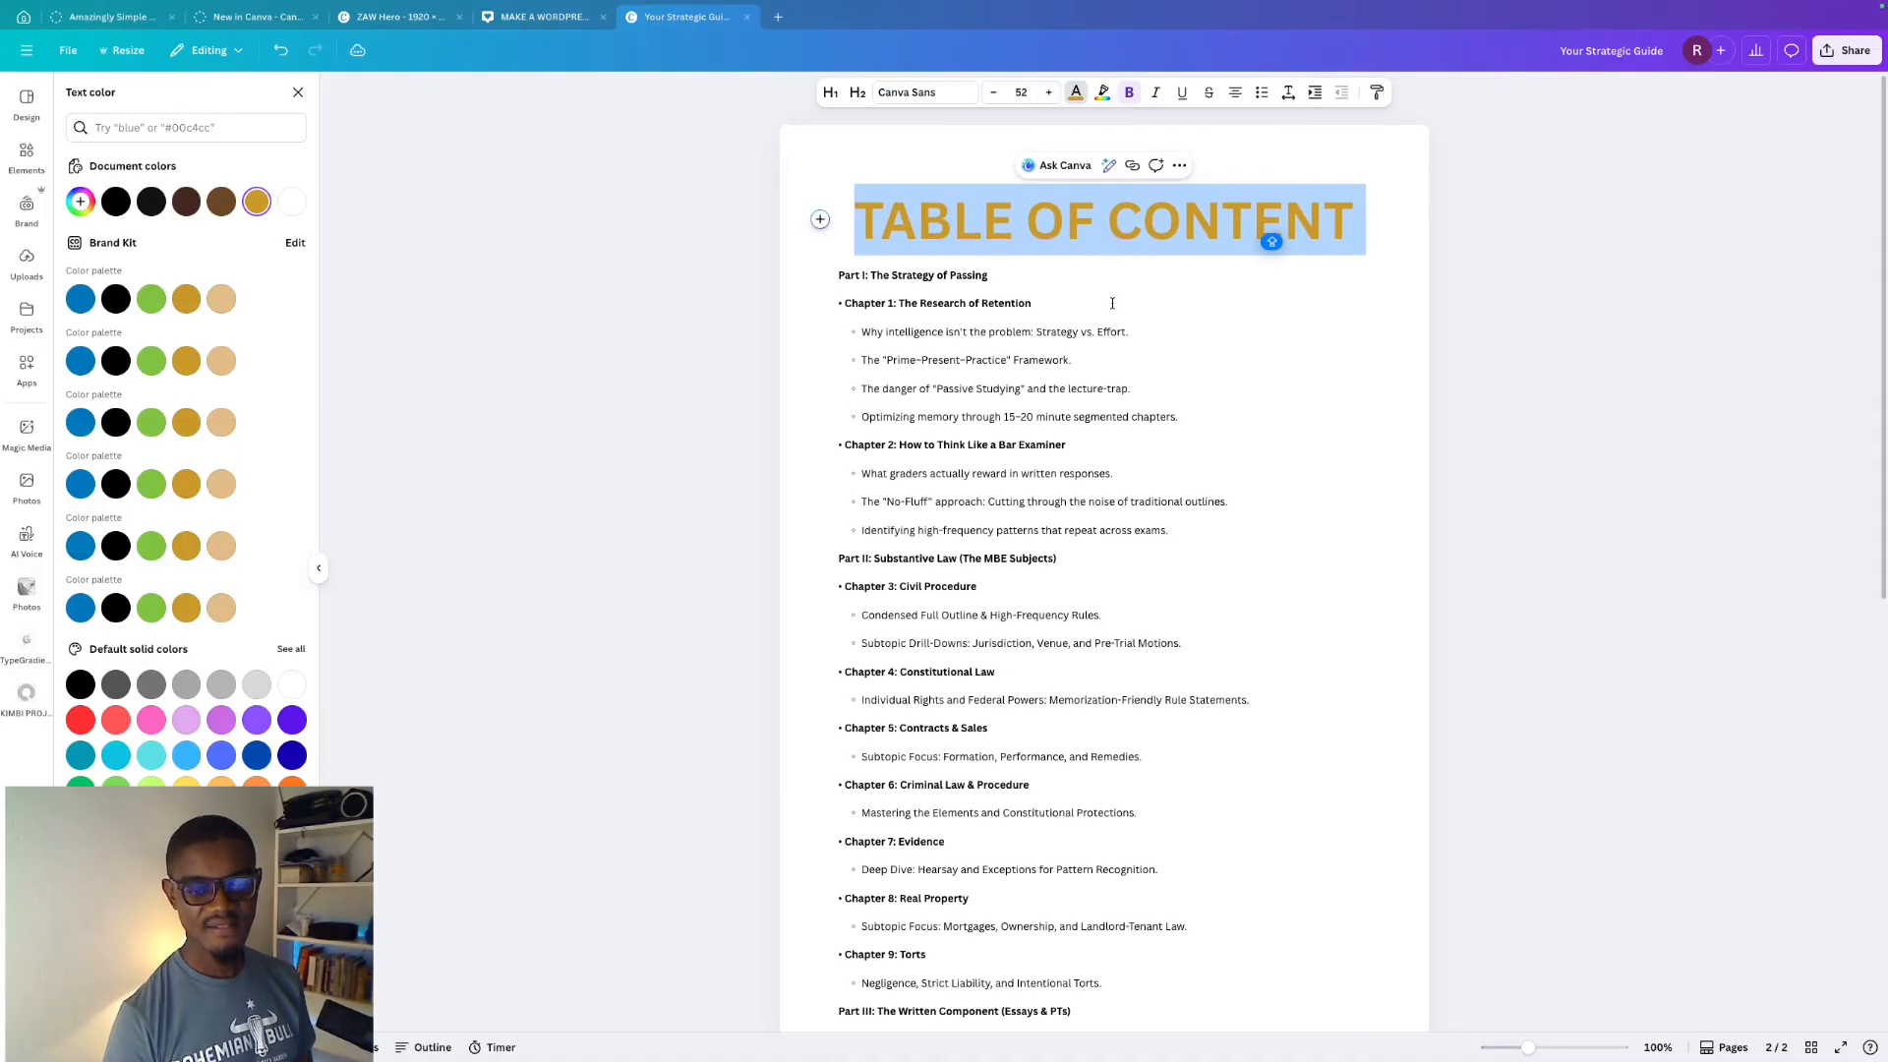
scroll(1113, 452, "down", 8)
scroll(1102, 495, "up", 8)
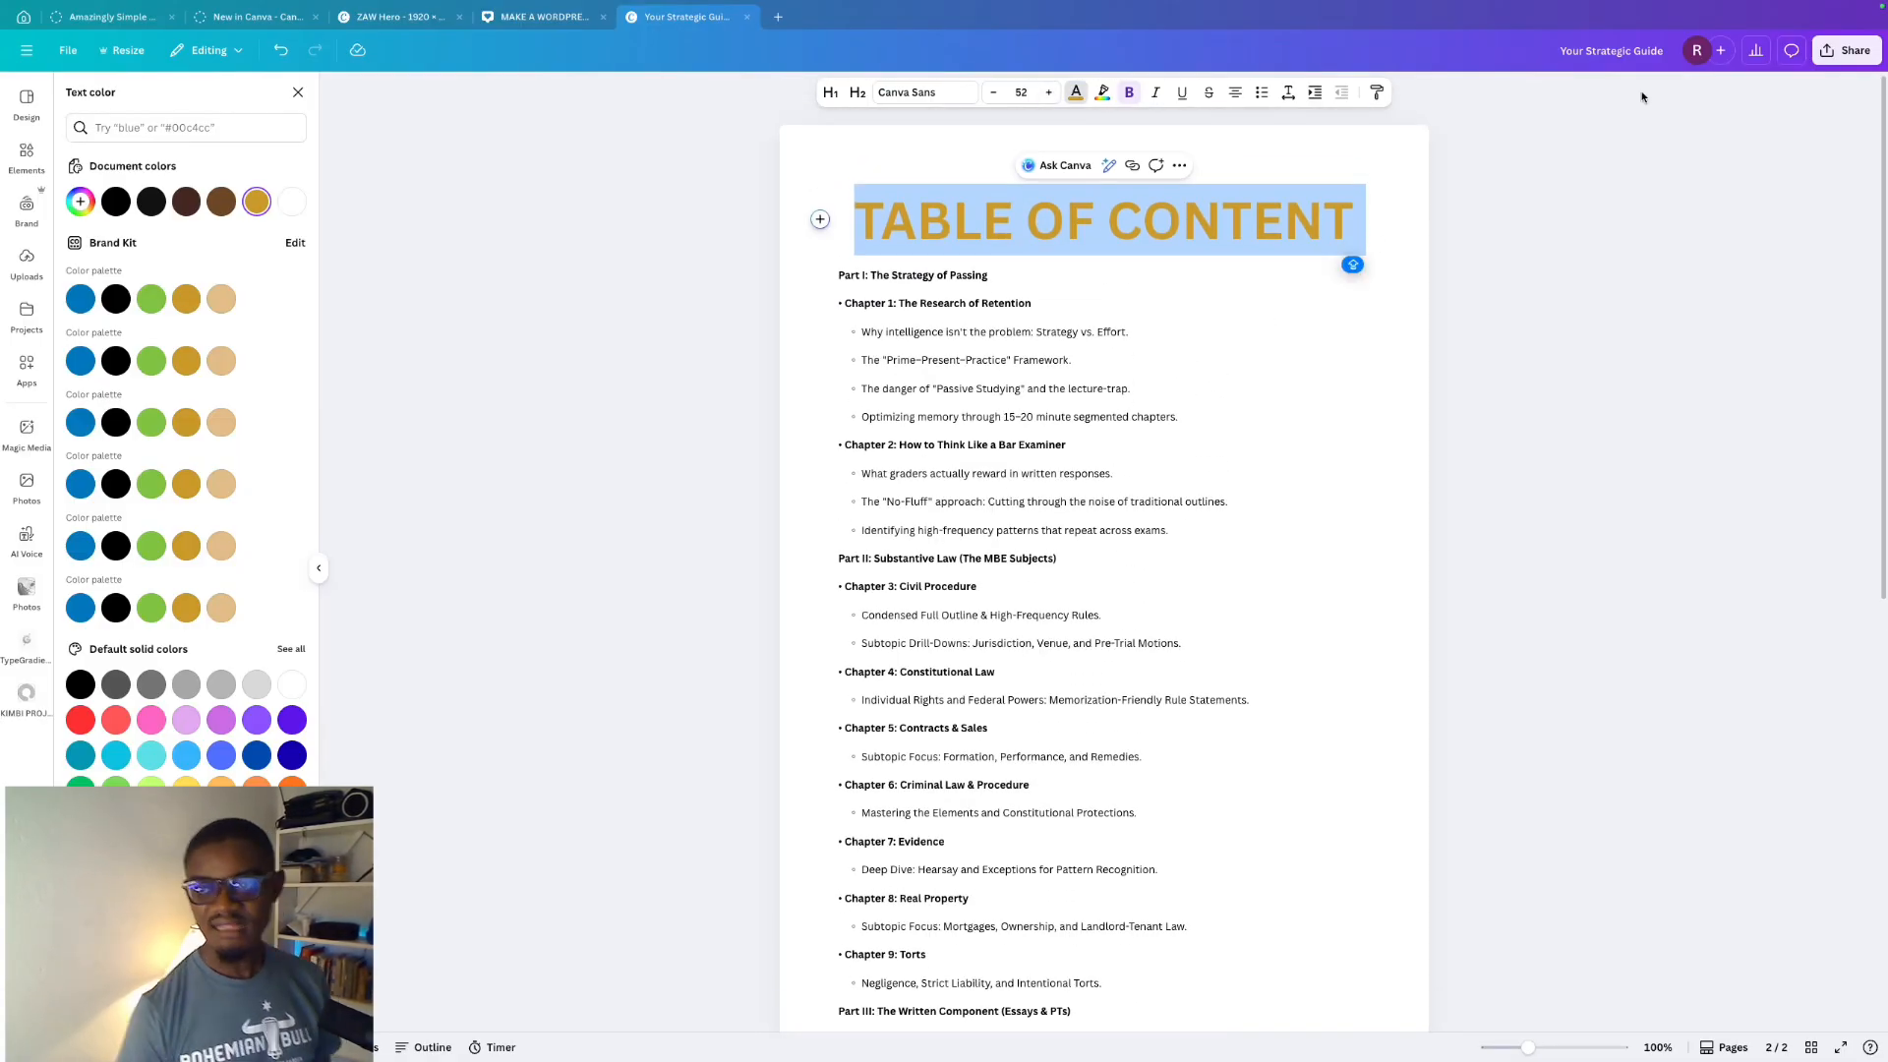
left_click(1847, 50)
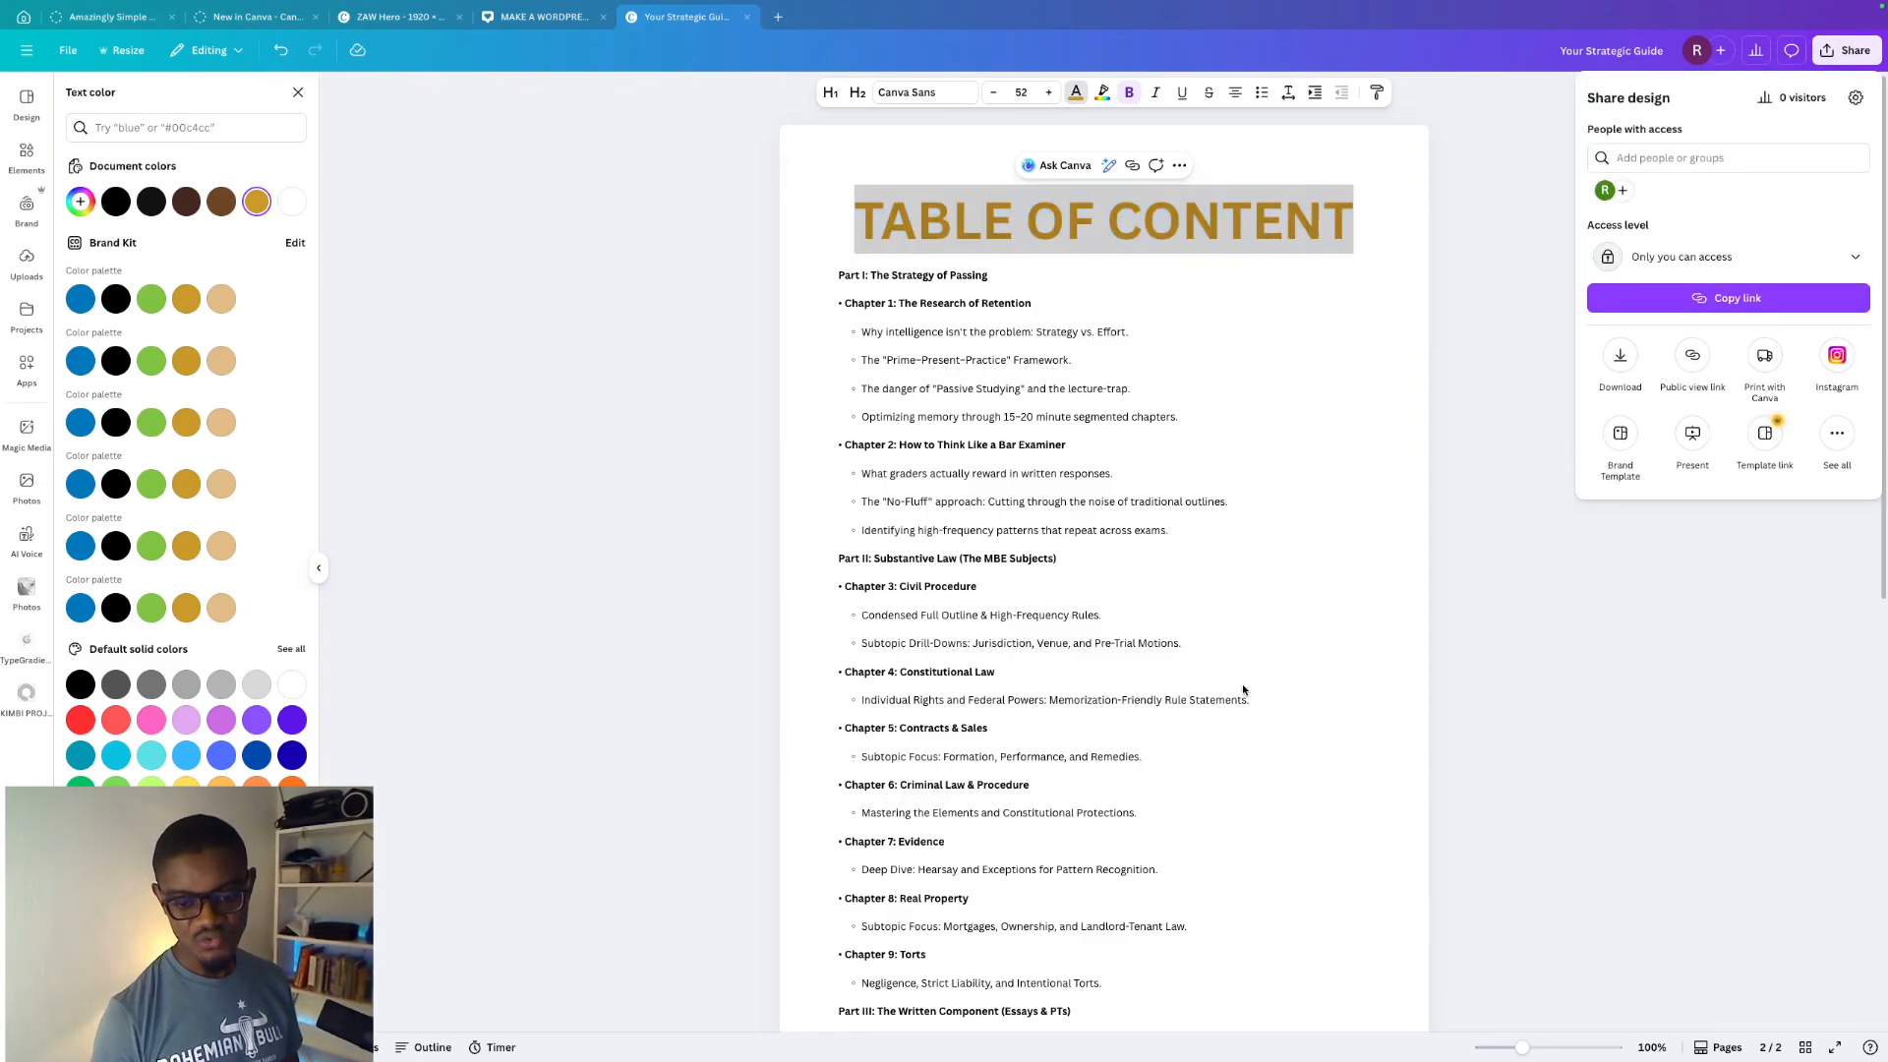
left_click(1390, 881)
scroll(1351, 668, "down", 8)
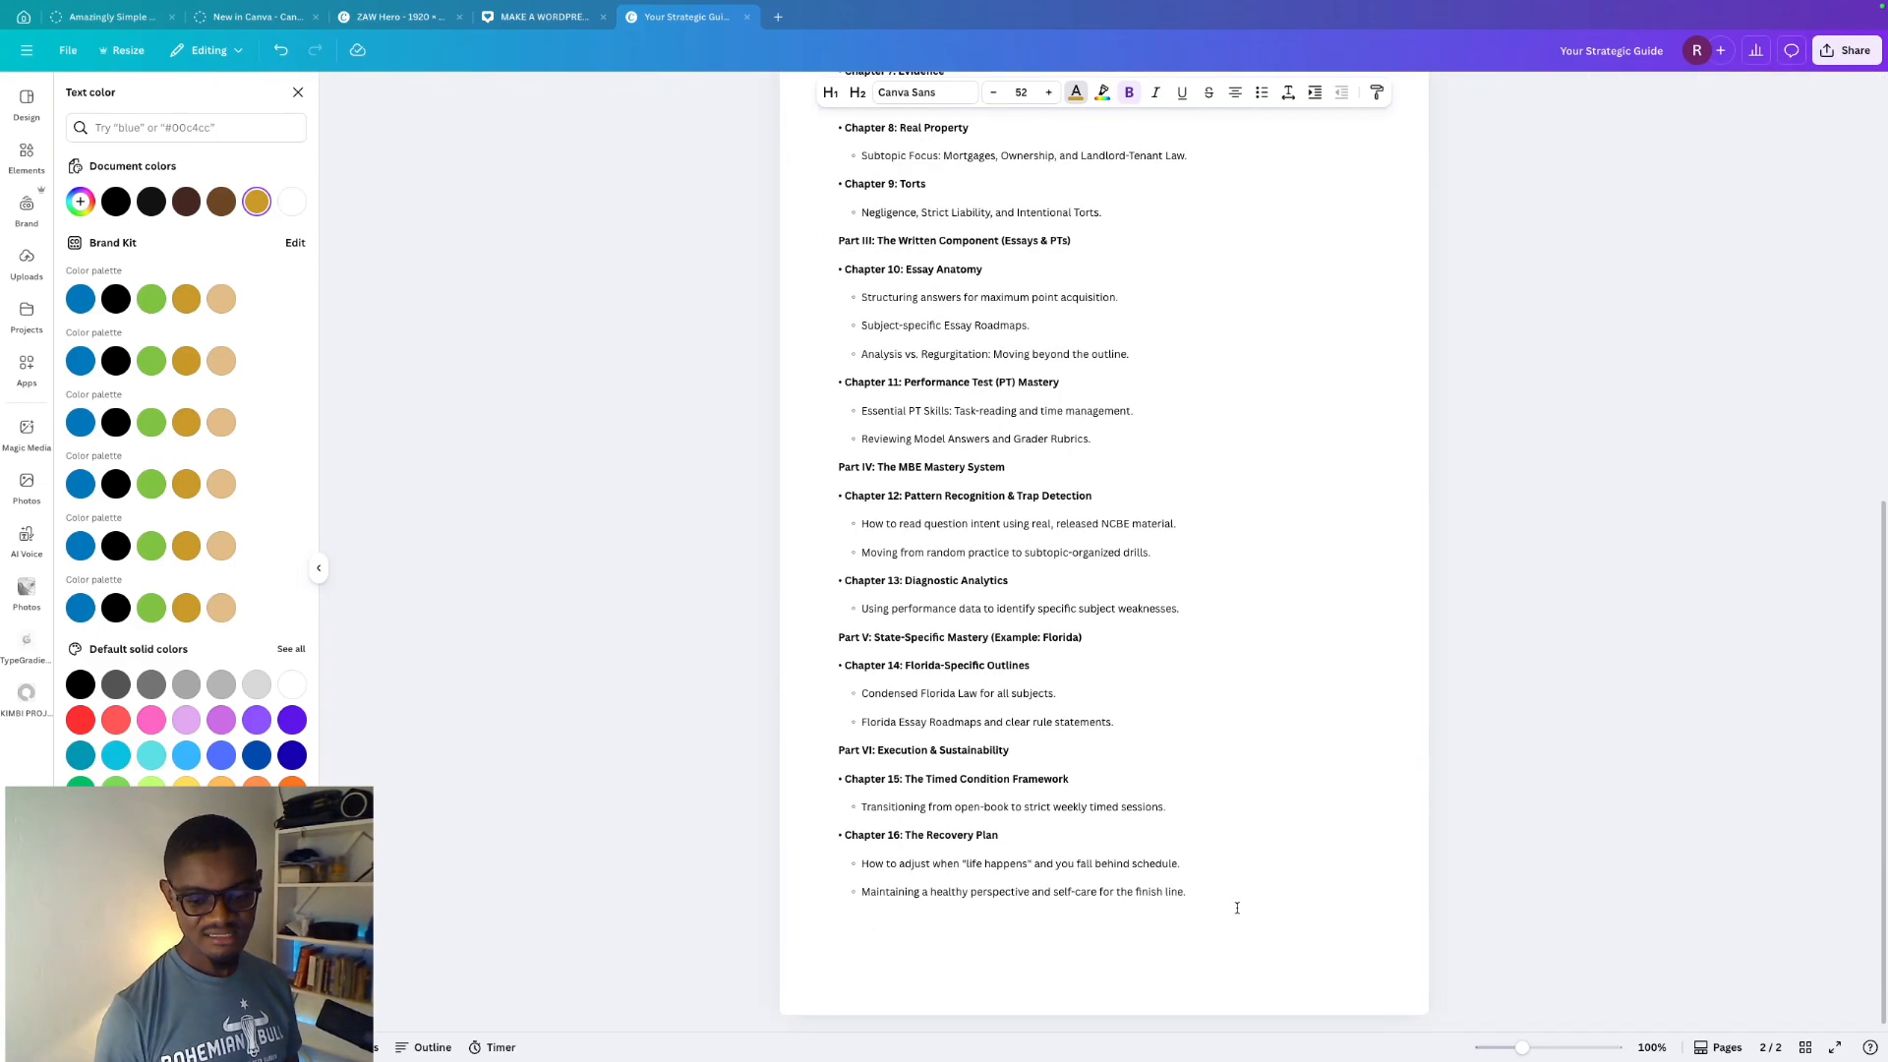
scroll(1237, 907, "up", 8)
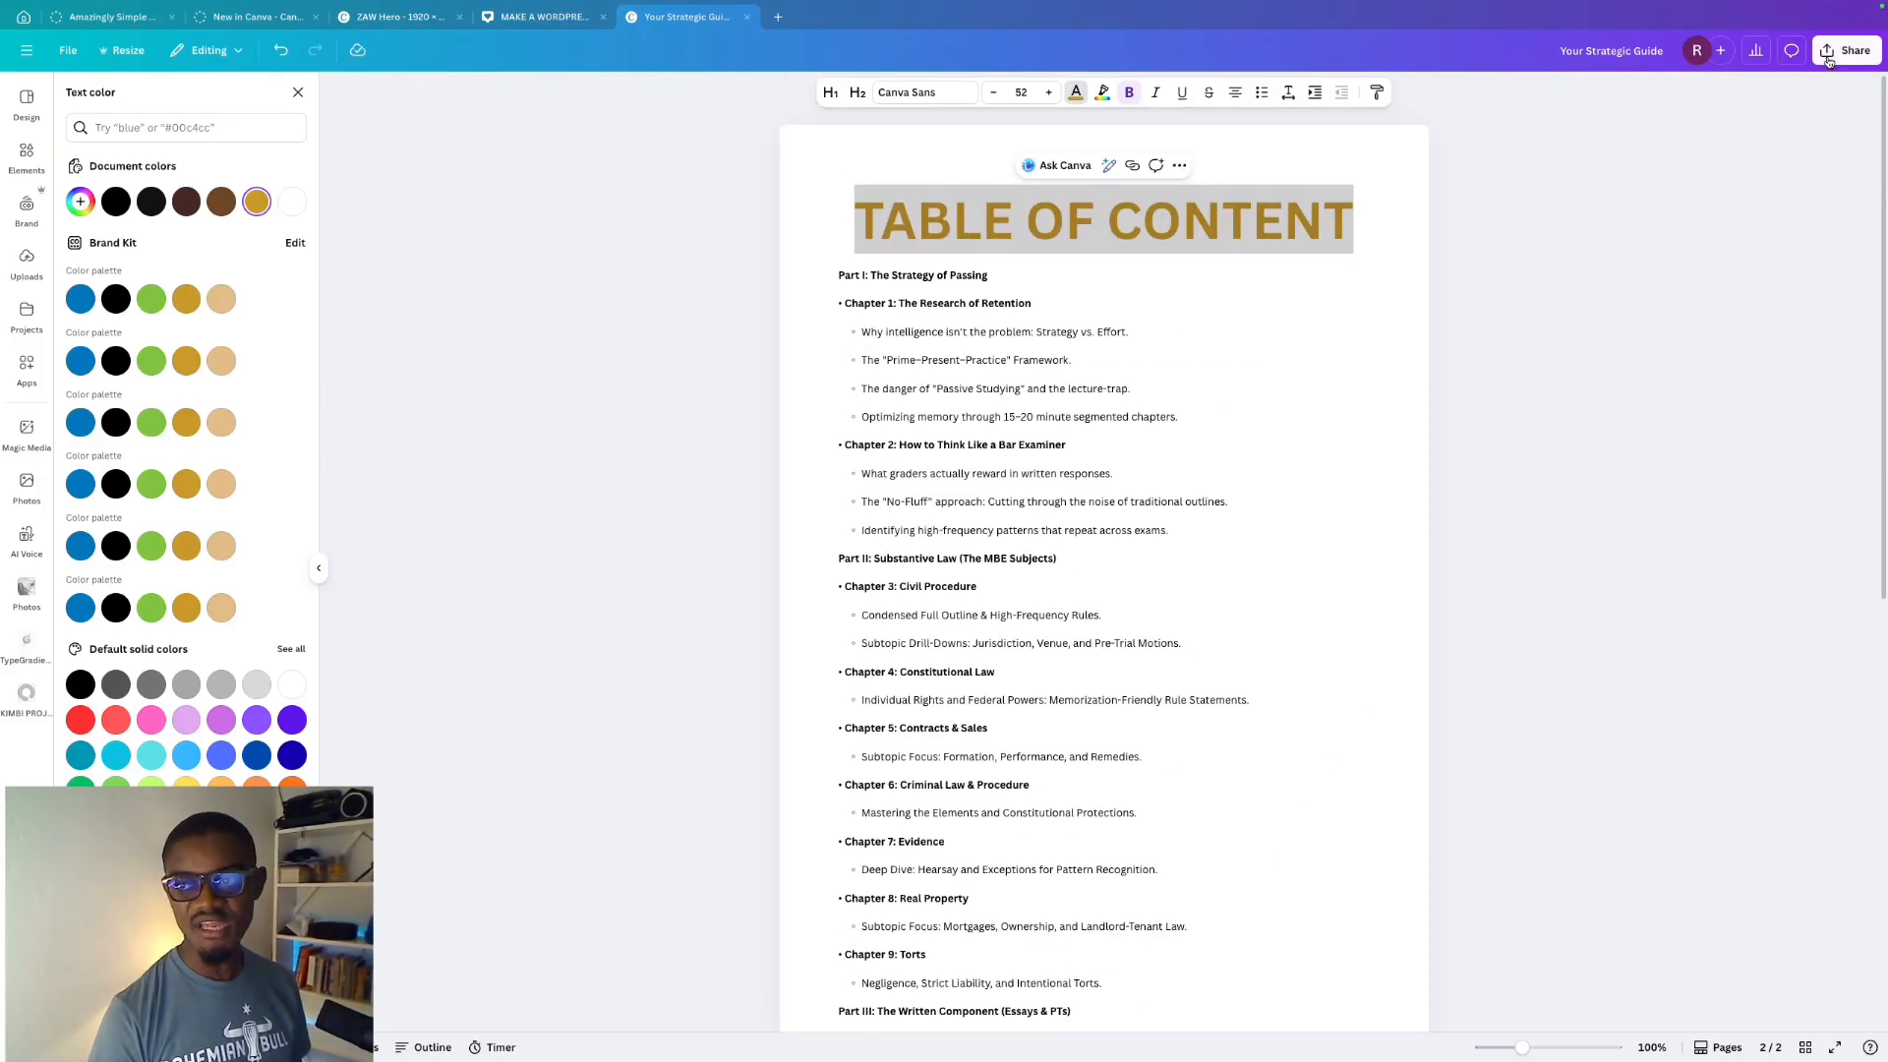
- Open the download settings for the two-page design and enable Flatten PDF for the PDF Standard export
left_click(1845, 51)
left_click(1637, 364)
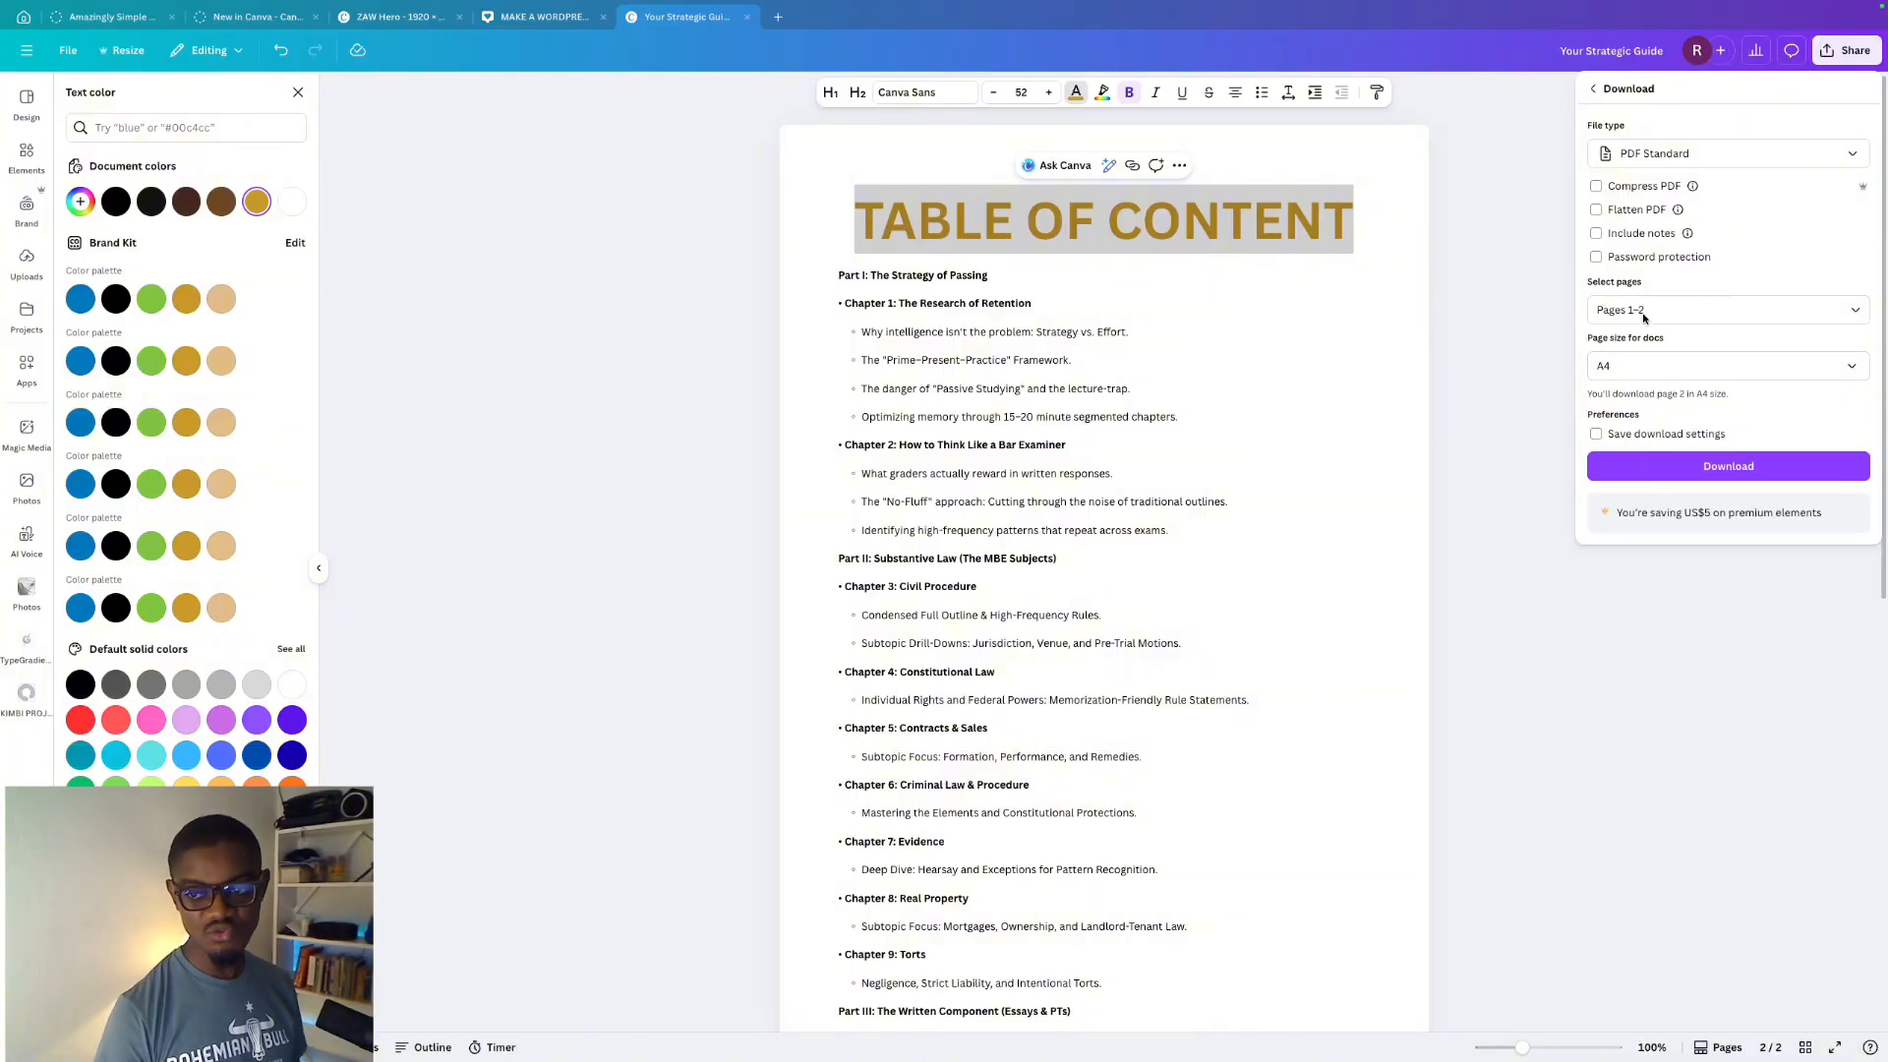
left_click(1597, 210)
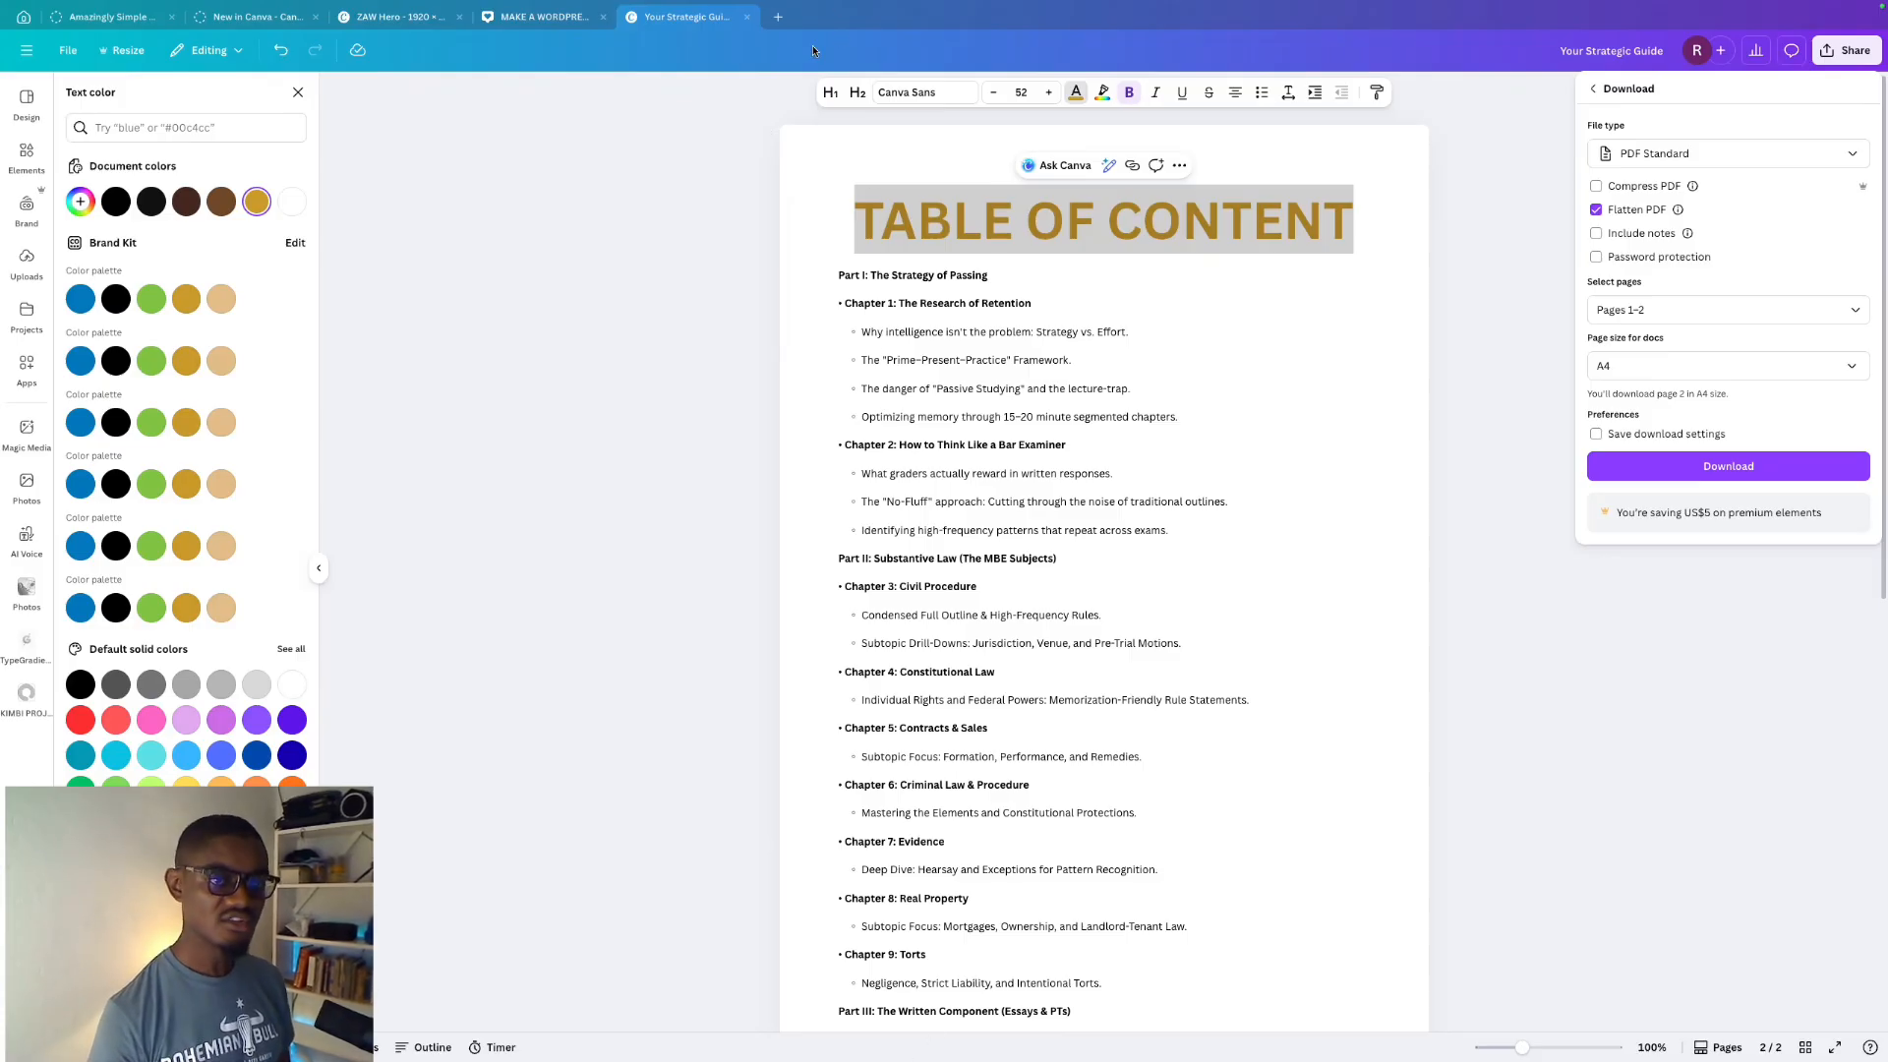
left_click(778, 16)
left_click(480, 315)
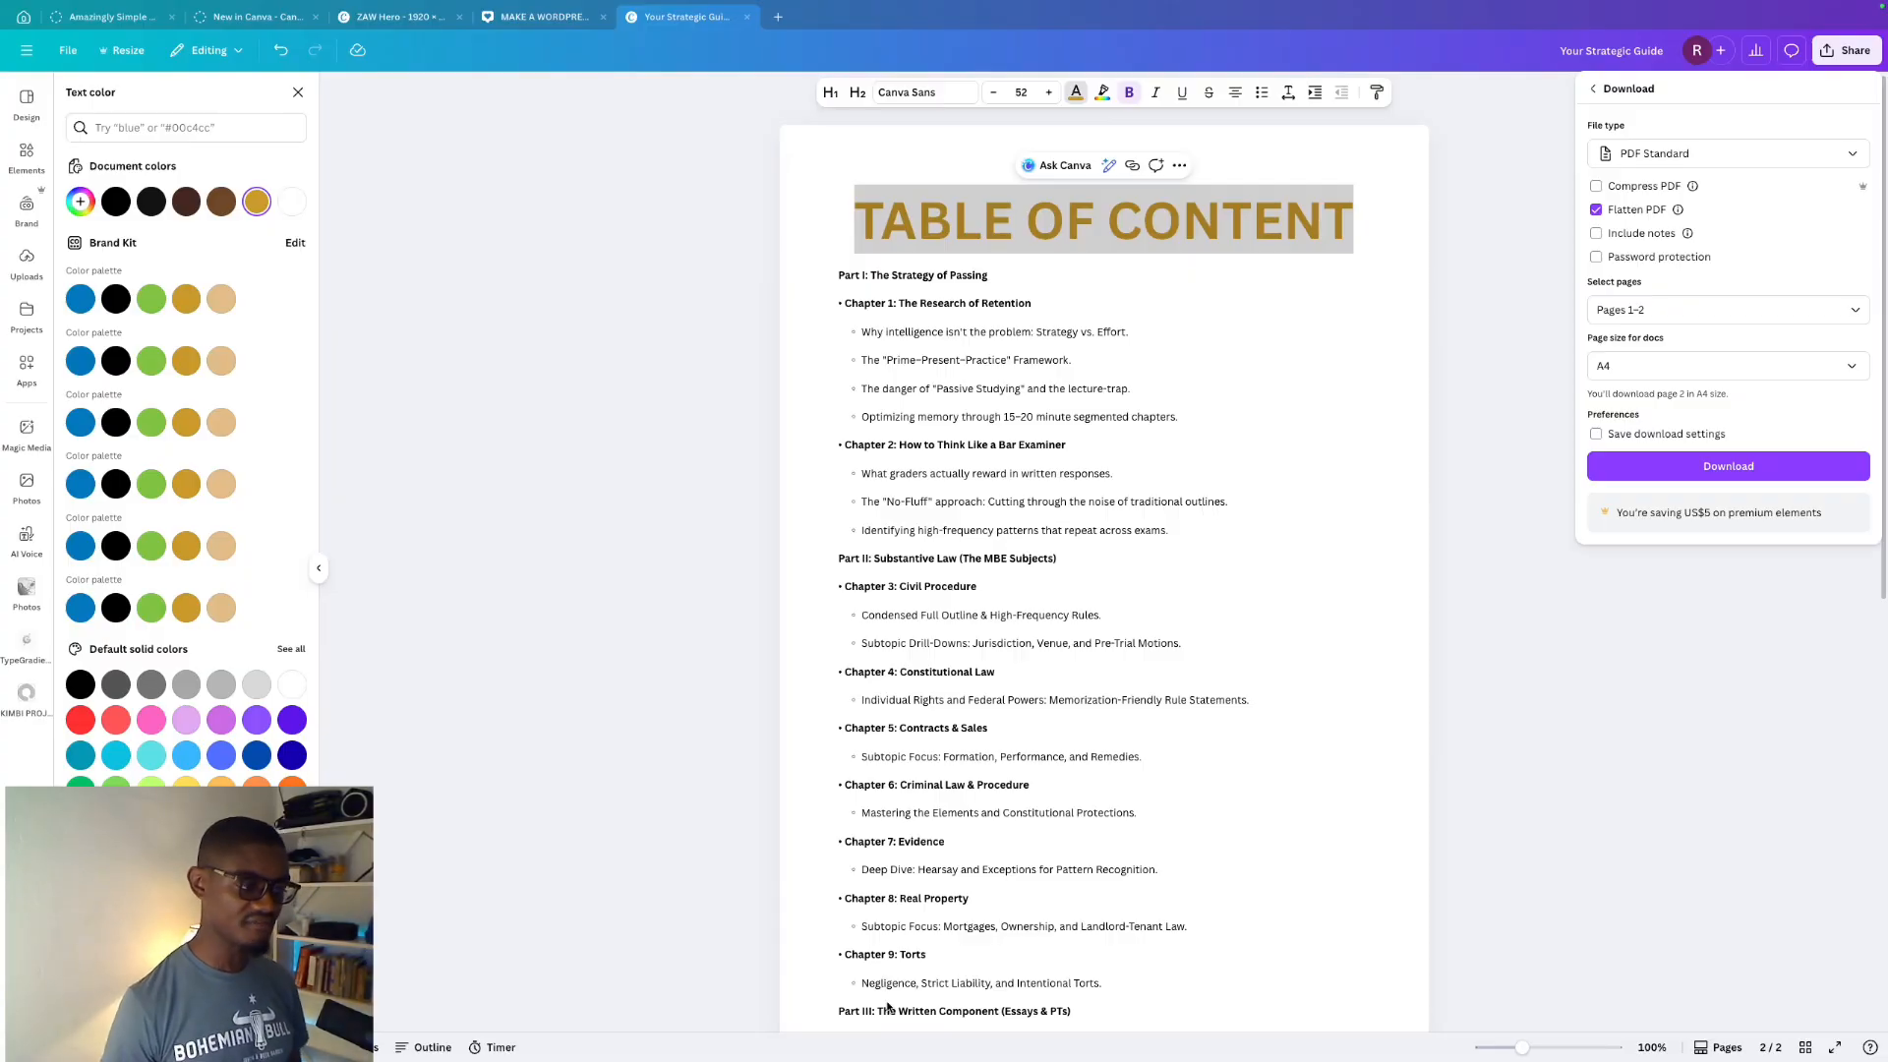
mouse_move(929, 1059)
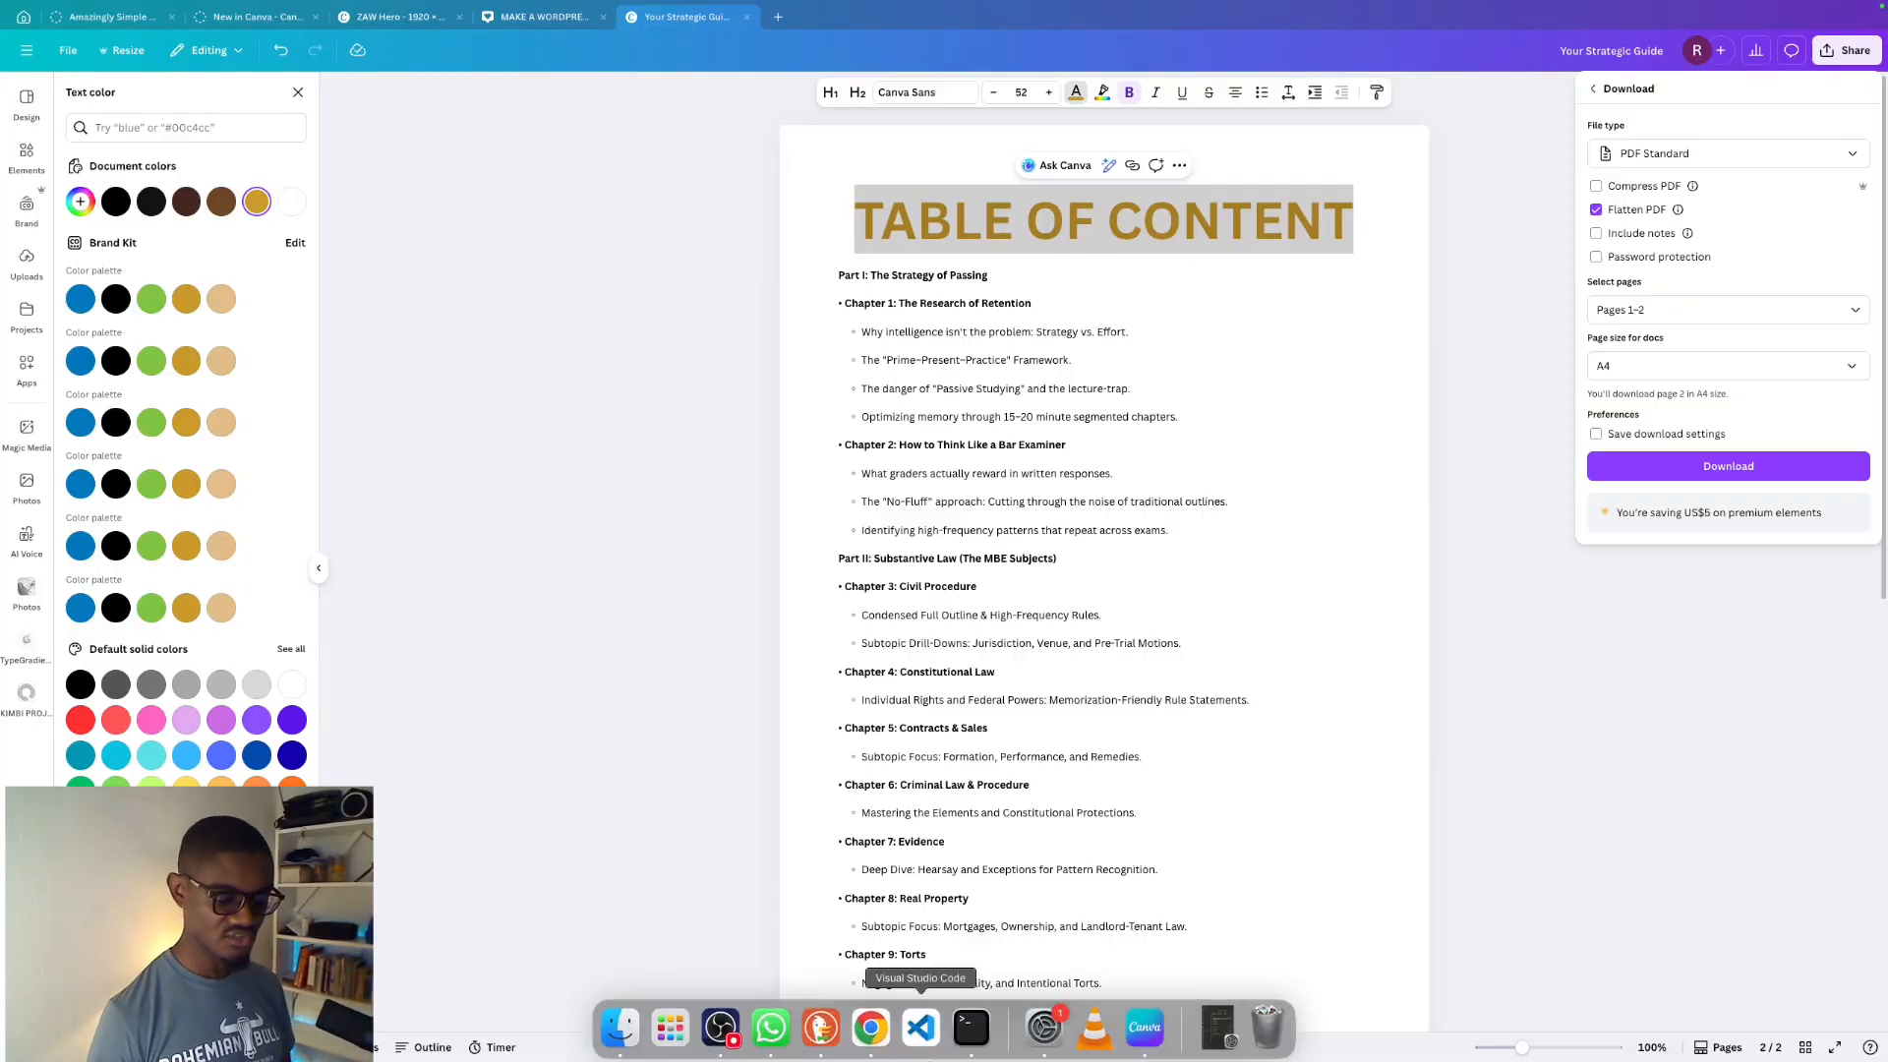